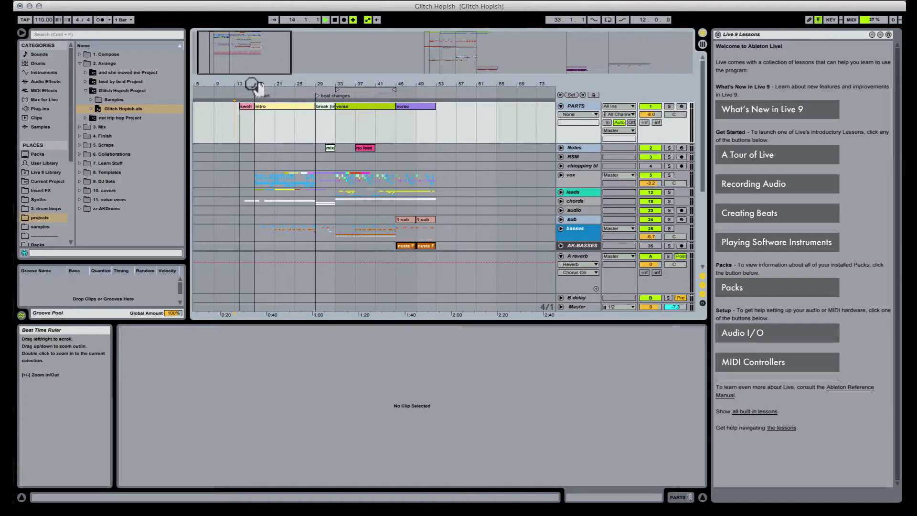
Step: Split the intro clip on the PARTS track at bar 25 and select its last four bars
{"action": "left_click_drag", "start_coordinate": [258, 91], "coordinate": [335, 88]}
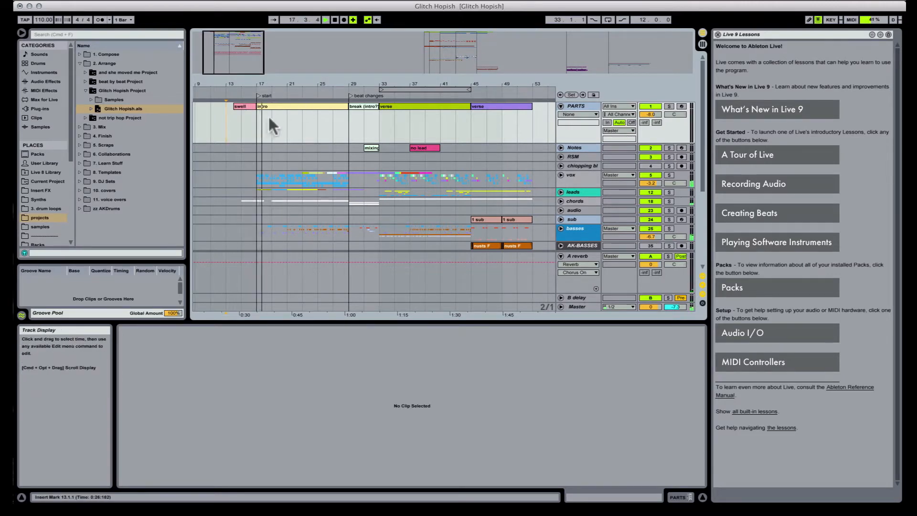
{"action": "left_click_drag", "start_coordinate": [259, 123], "coordinate": [341, 124]}
{"action": "left_click", "coordinate": [315, 124]}
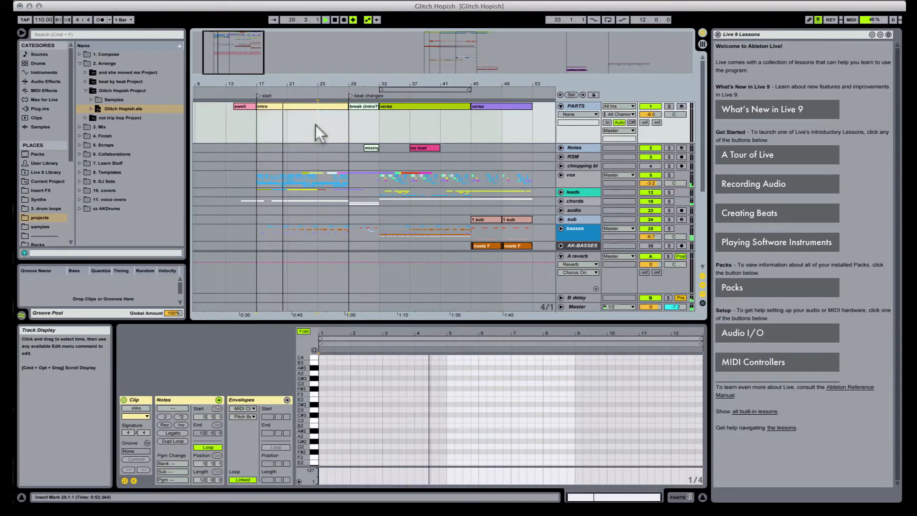
{"action": "key", "text": "super+e"}
{"action": "left_click", "coordinate": [328, 106]}
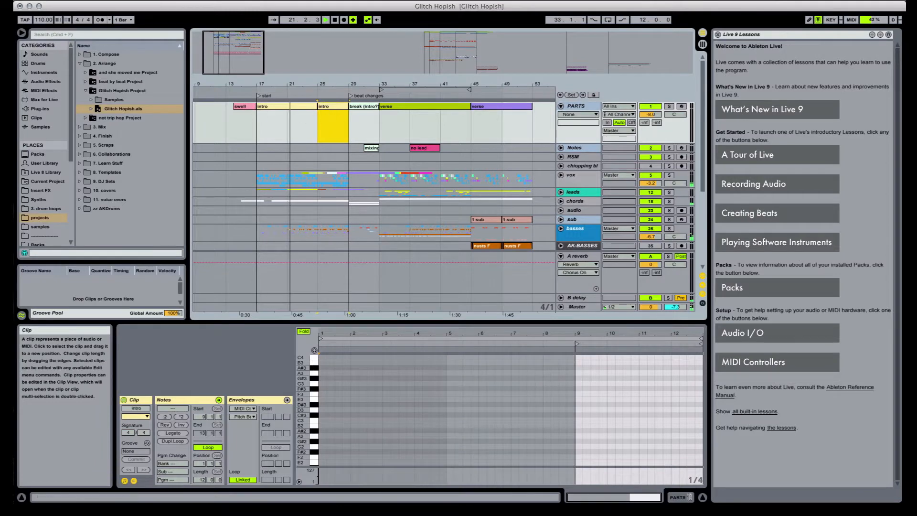
Step: Duplicate the time of the intro's last four bars, from bar 25 to bar 29, across the whole arrangement
{"action": "left_click", "coordinate": [67, 0]}
{"action": "left_click", "coordinate": [97, 101]}
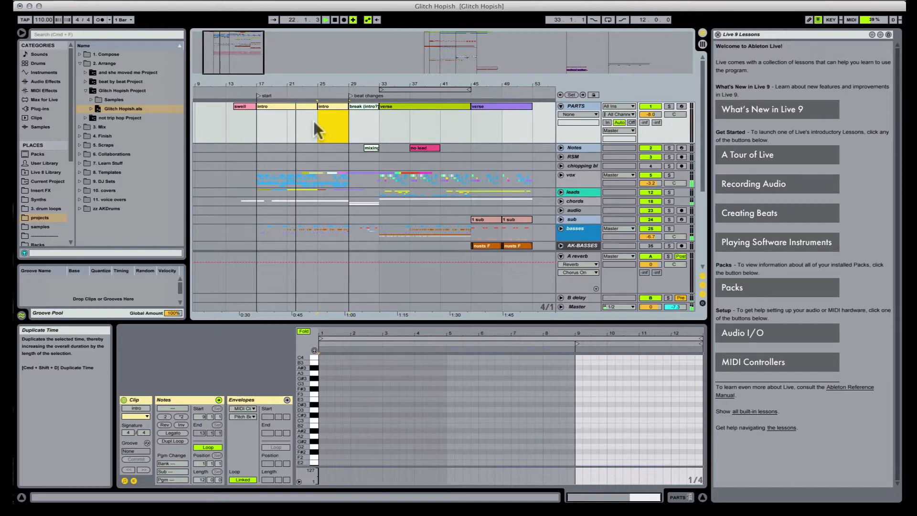
{"action": "key", "text": "super+shift+d"}
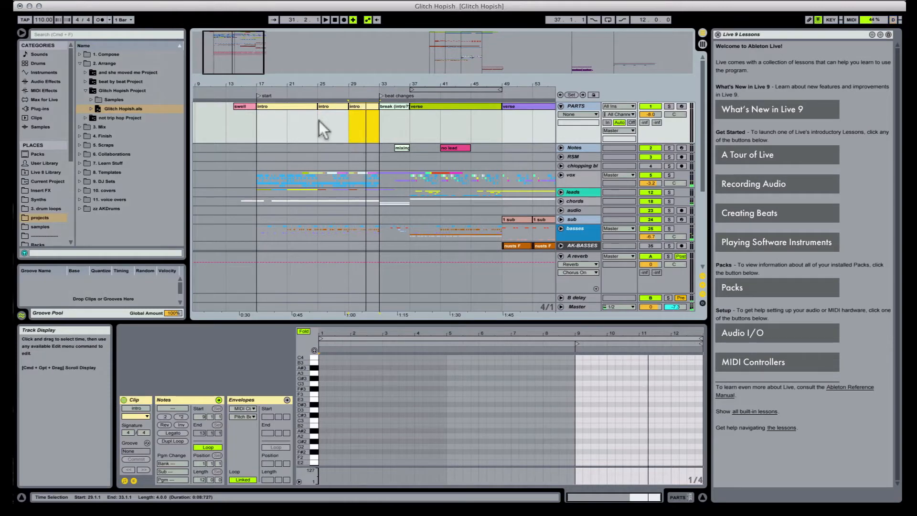
Step: Consolidate the three intro clips on the PARTS track into one clip spanning bars 17 to 33
{"action": "left_click", "coordinate": [318, 120]}
{"action": "left_click", "coordinate": [296, 106]}
{"action": "left_click", "coordinate": [355, 105], "text": "shift"}
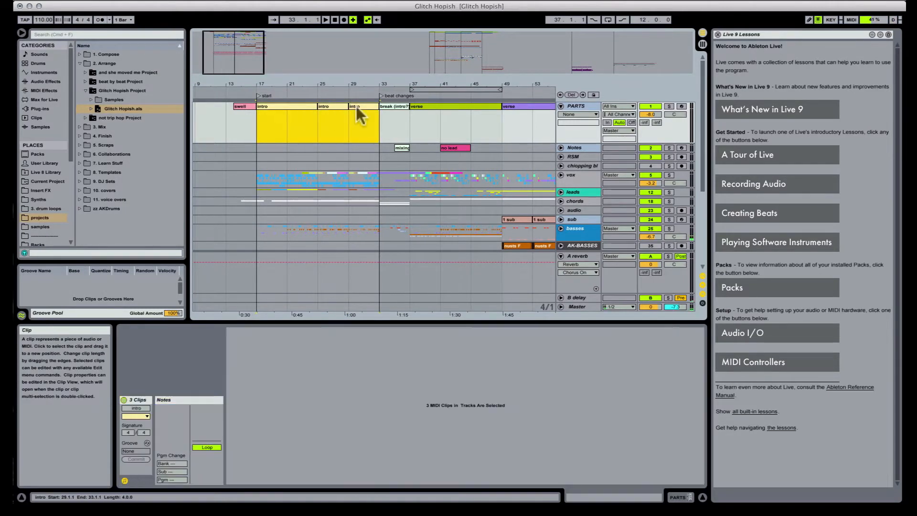
{"action": "key", "text": "super+j"}
{"action": "left_click", "coordinate": [311, 121]}
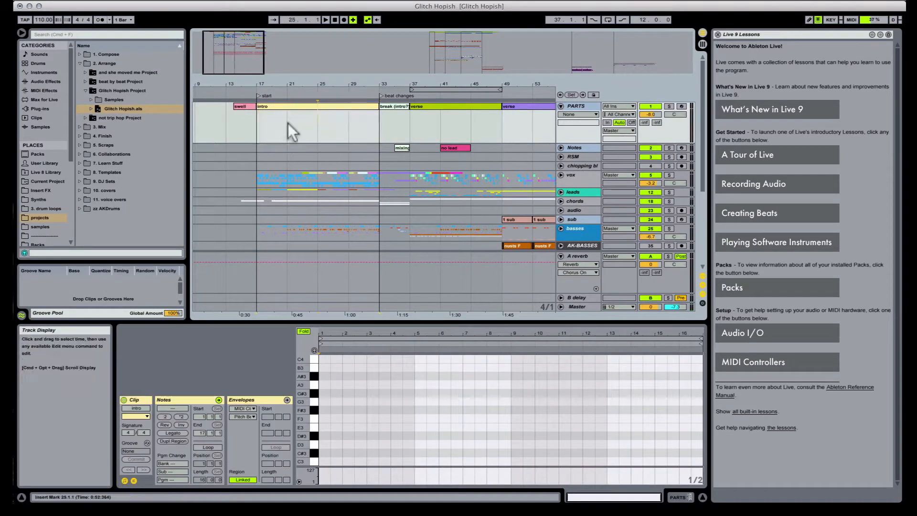
Step: Play the intro from bar 21, unfold the vox group, and examine its automation and vocal chops in the duplicated section
{"action": "left_click", "coordinate": [287, 122]}
{"action": "left_click_drag", "start_coordinate": [301, 86], "coordinate": [294, 77]}
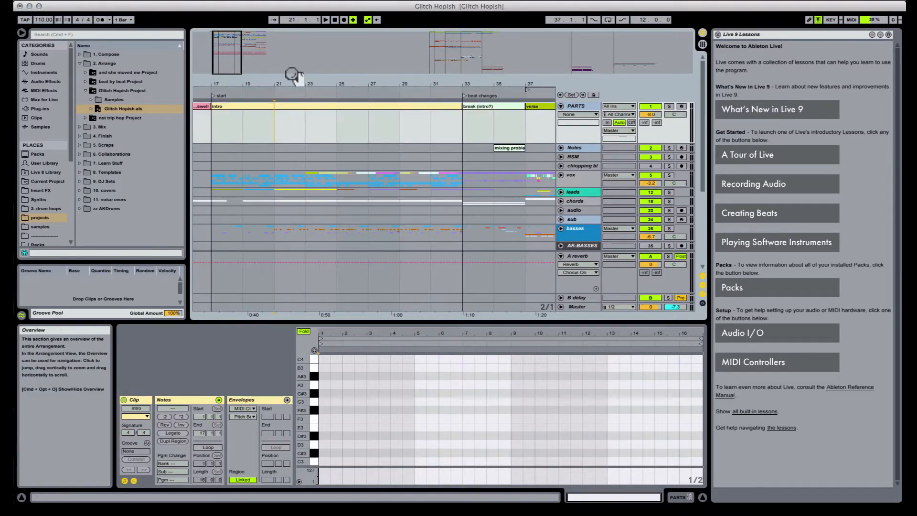
{"action": "key", "text": "space"}
{"action": "left_click", "coordinate": [561, 175]}
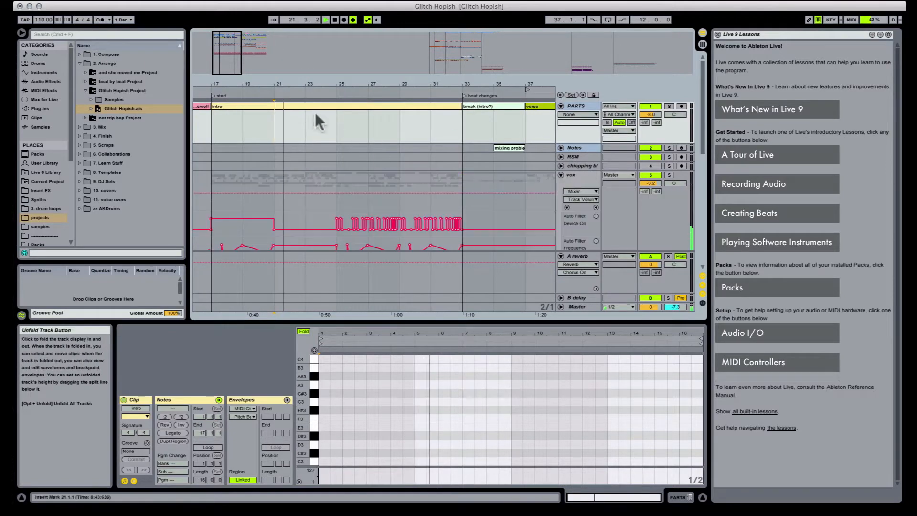
{"action": "left_click_drag", "start_coordinate": [312, 80], "coordinate": [322, 144]}
{"action": "scroll", "coordinate": [330, 154], "scroll_direction": "down", "scroll_amount": 5}
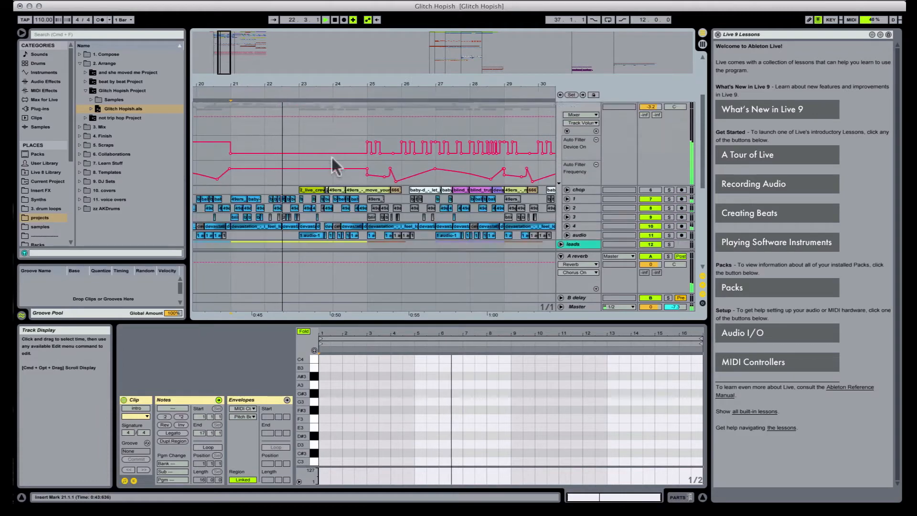
{"action": "scroll", "coordinate": [315, 119], "scroll_direction": "up", "scroll_amount": 2}
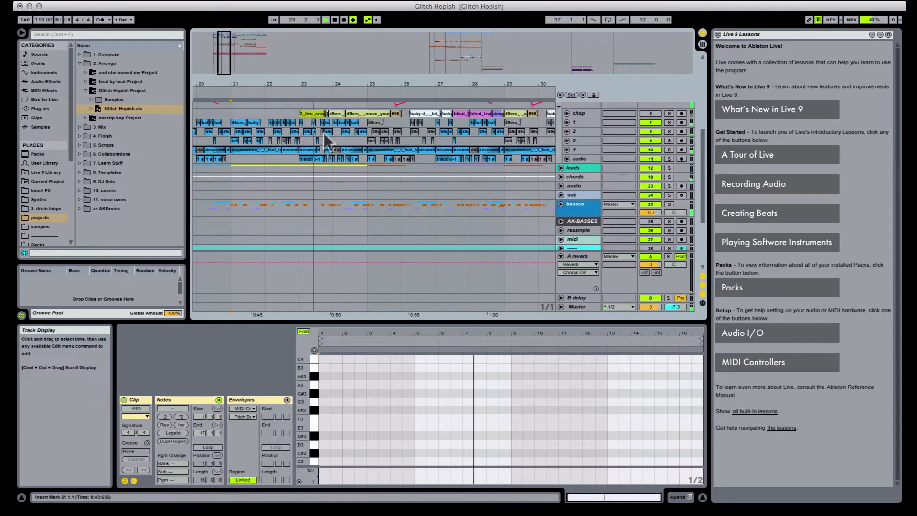
{"action": "scroll", "coordinate": [336, 133], "scroll_direction": "up", "scroll_amount": 2}
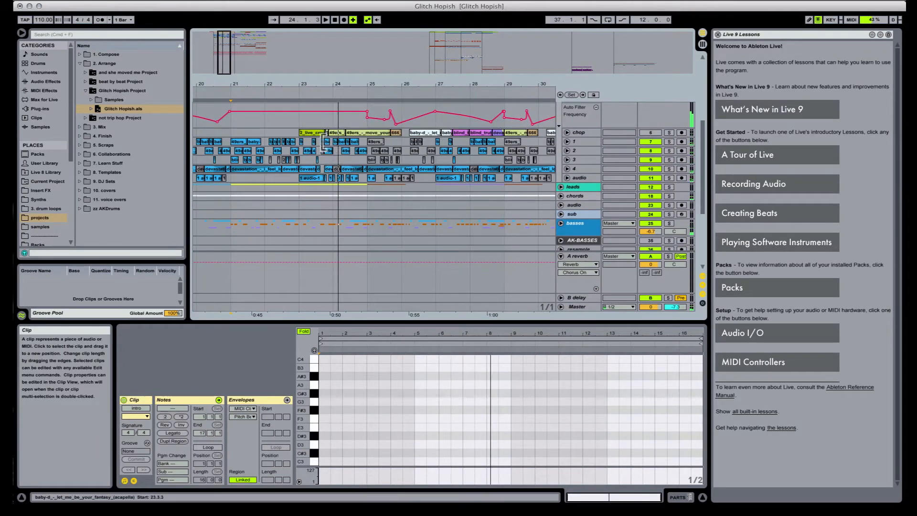
Step: Activate the short baby-d vocal clip from 23.3.3 to 23.4.1 on track 1 and audition it
{"action": "left_click", "coordinate": [325, 141]}
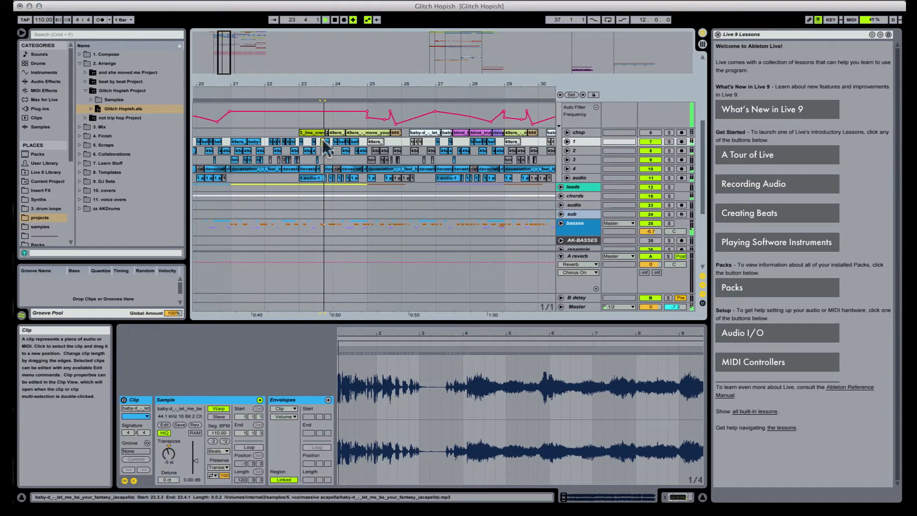
{"action": "key", "text": "space"}
{"action": "key", "text": "0"}
{"action": "key", "text": "space"}
{"action": "key", "text": "space"}
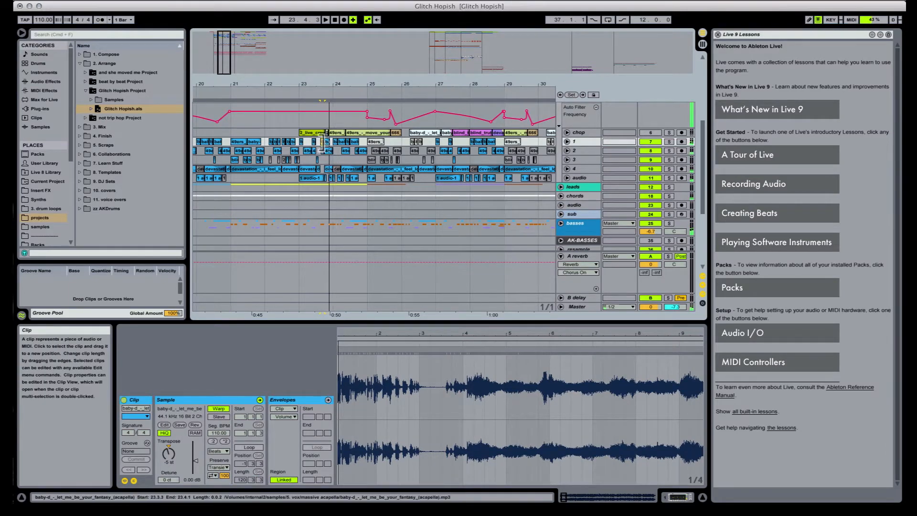
{"action": "key", "text": "space"}
Step: Reverse the baby-d vocal clip starting at 23.4.1 on track 1 and audition from the clip before it
{"action": "left_click", "coordinate": [327, 142]}
{"action": "key", "text": "space"}
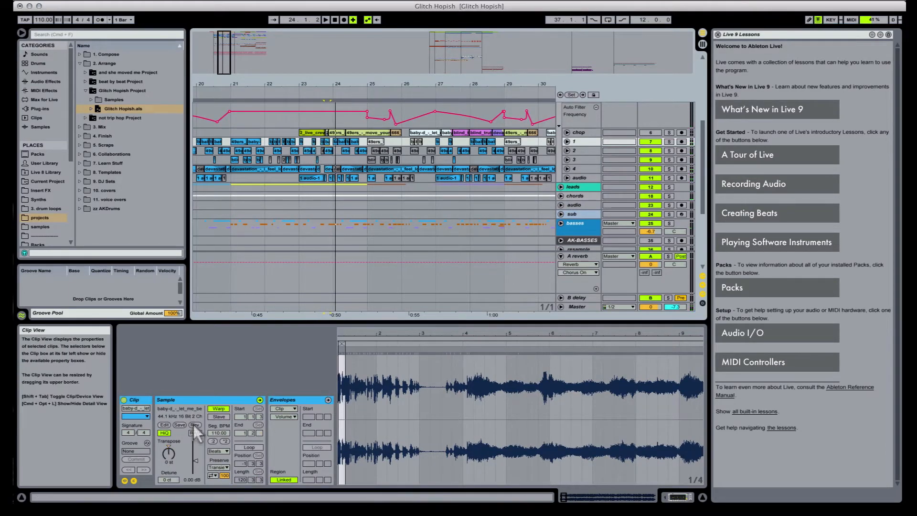
{"action": "left_click", "coordinate": [194, 425]}
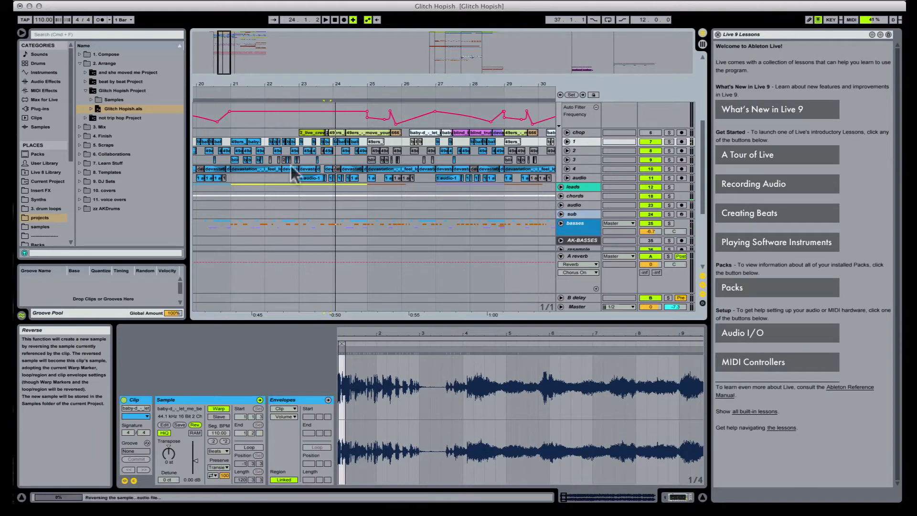
{"action": "left_click", "coordinate": [323, 142]}
{"action": "key", "text": "space"}
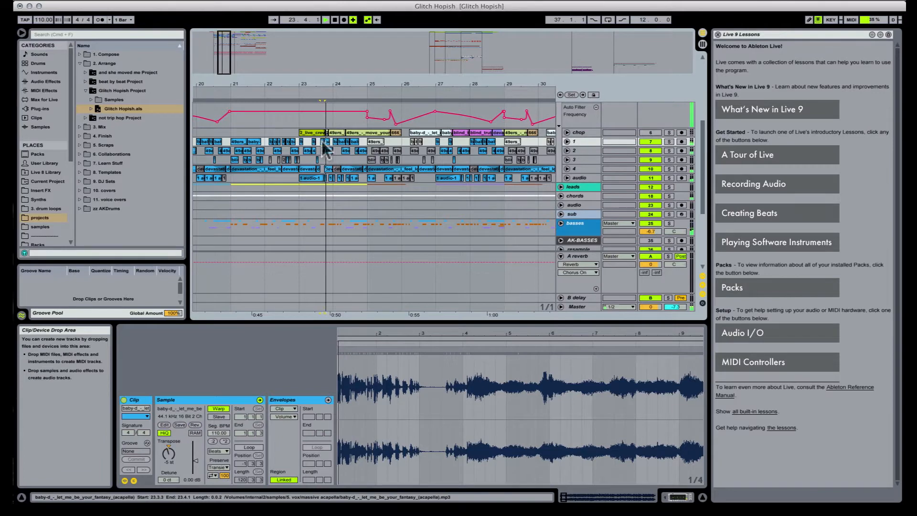
{"action": "key", "text": "space"}
Step: Unfold track 1, shorten the reversed clip starting at 23.4.1 to end just after 23.4.2, and audition the edit
{"action": "left_click", "coordinate": [302, 142]}
{"action": "key", "text": "space"}
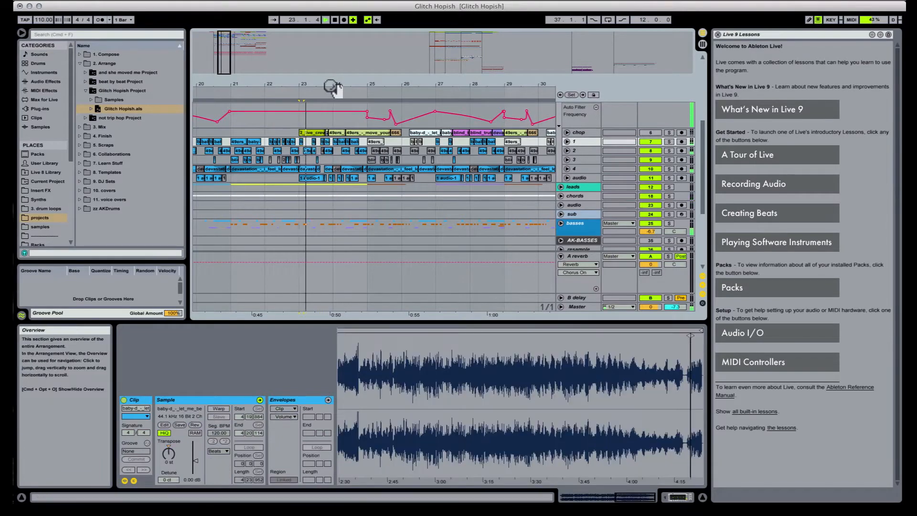
{"action": "left_click_drag", "start_coordinate": [332, 88], "coordinate": [333, 158]}
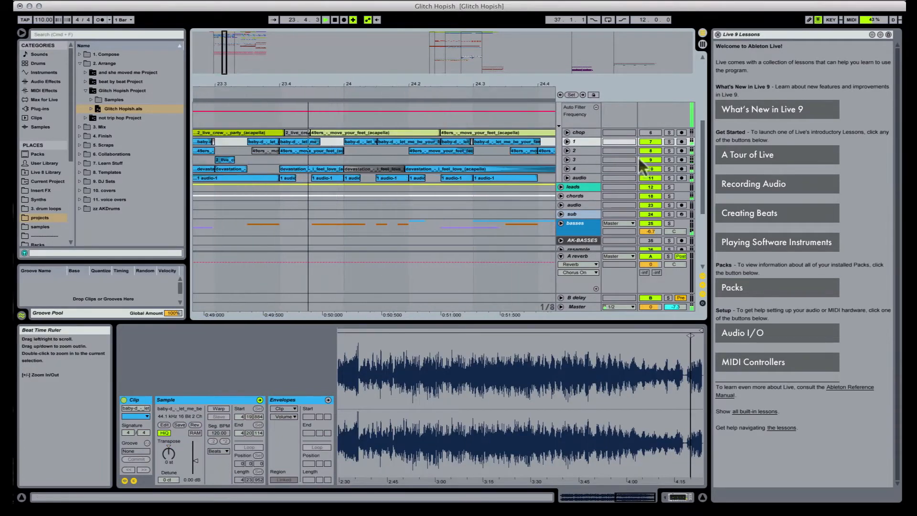
{"action": "left_click", "coordinate": [566, 142]}
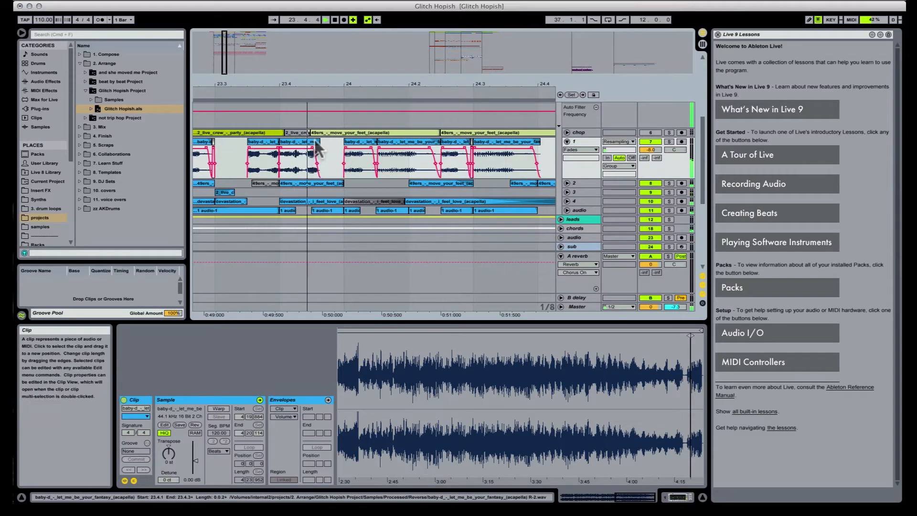
{"action": "left_click_drag", "start_coordinate": [316, 144], "coordinate": [304, 145]}
{"action": "key", "text": "space"}
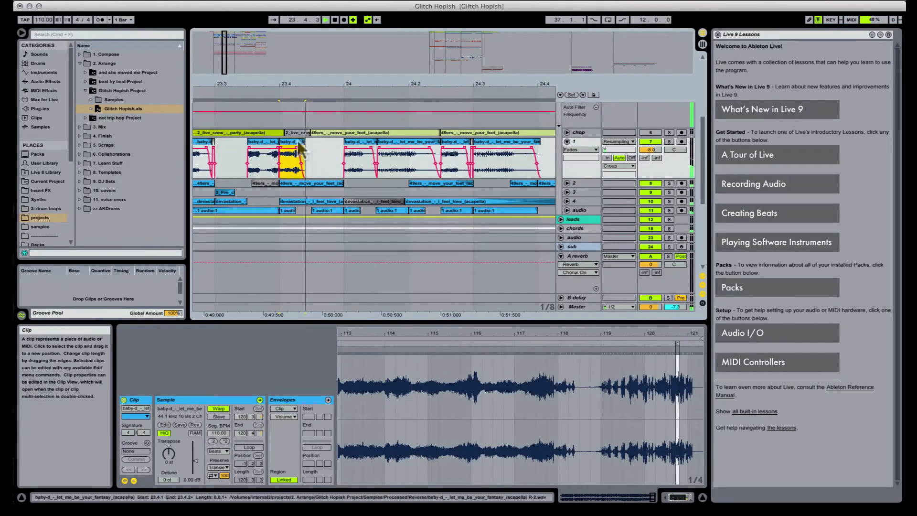
{"action": "left_click", "coordinate": [266, 141]}
{"action": "key", "text": "space"}
{"action": "key", "text": "space"}
{"action": "key", "text": "space"}
Step: Copy the shortened reversed clip to 23.4.3 on track 1 and lengthen the copy's fade-in
{"action": "left_click_drag", "start_coordinate": [295, 142], "coordinate": [326, 144]}
{"action": "left_click", "coordinate": [263, 142]}
{"action": "key", "text": "space"}
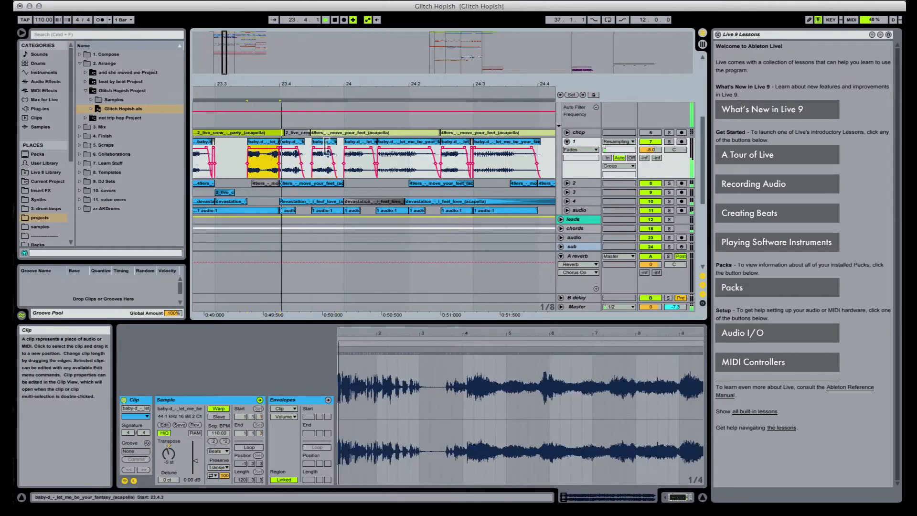
{"action": "left_click", "coordinate": [318, 157]}
{"action": "key", "text": "space"}
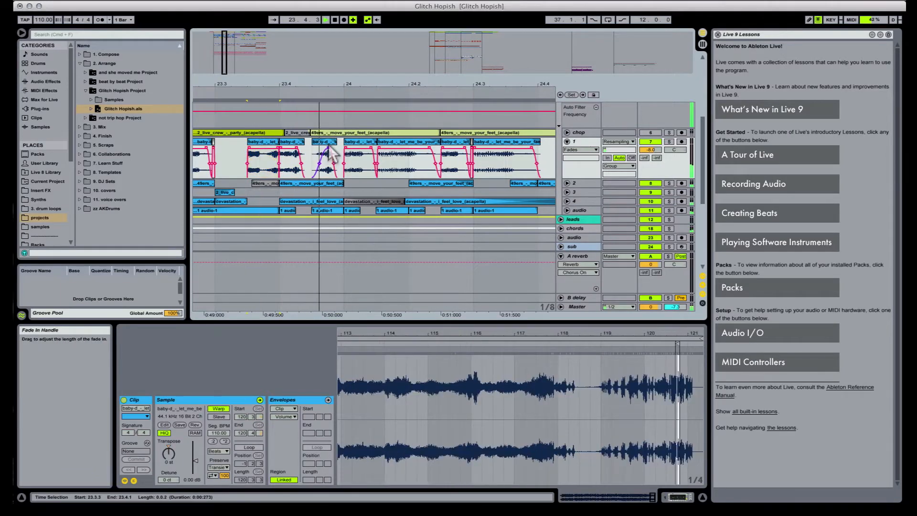
Step: Follow playback through the vox automation and vocal chops up to the beat changes marker at bar 33
{"action": "left_click_drag", "start_coordinate": [344, 82], "coordinate": [292, 49]}
{"action": "scroll", "coordinate": [341, 163], "scroll_direction": "up", "scroll_amount": 5}
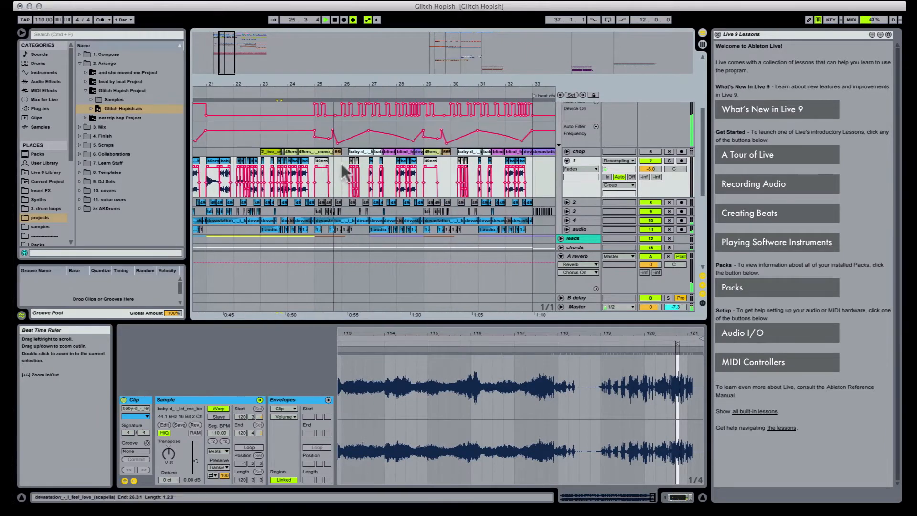
{"action": "scroll", "coordinate": [353, 153], "scroll_direction": "down", "scroll_amount": 3}
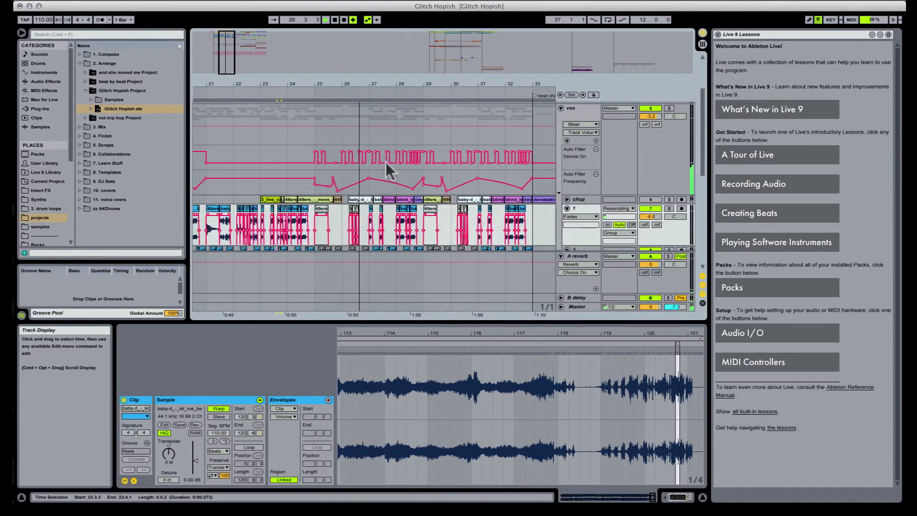
{"action": "scroll", "coordinate": [410, 188], "scroll_direction": "up", "scroll_amount": 1}
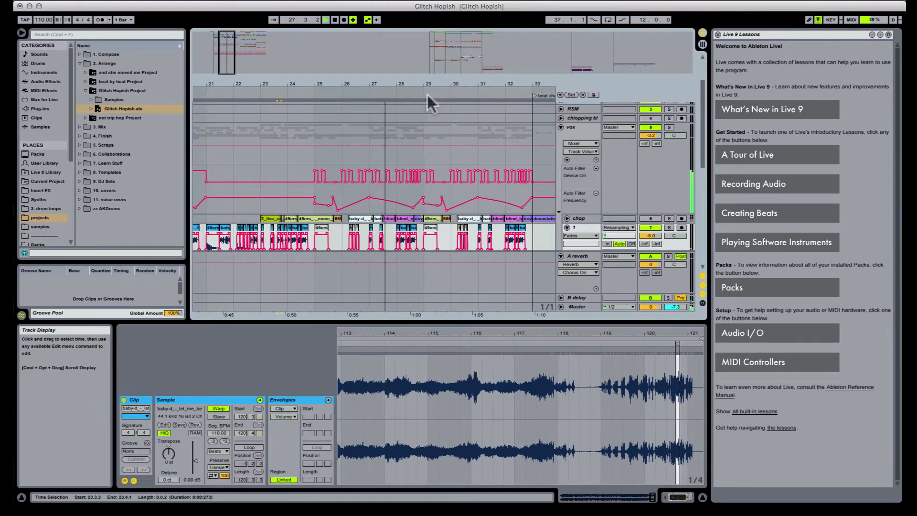
{"action": "left_click_drag", "start_coordinate": [451, 87], "coordinate": [378, 90]}
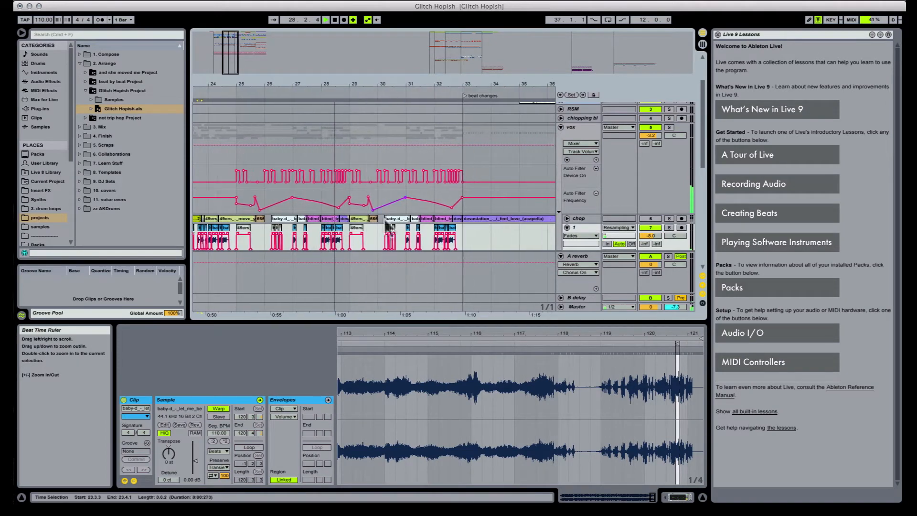
{"action": "scroll", "coordinate": [377, 186], "scroll_direction": "down", "scroll_amount": 3}
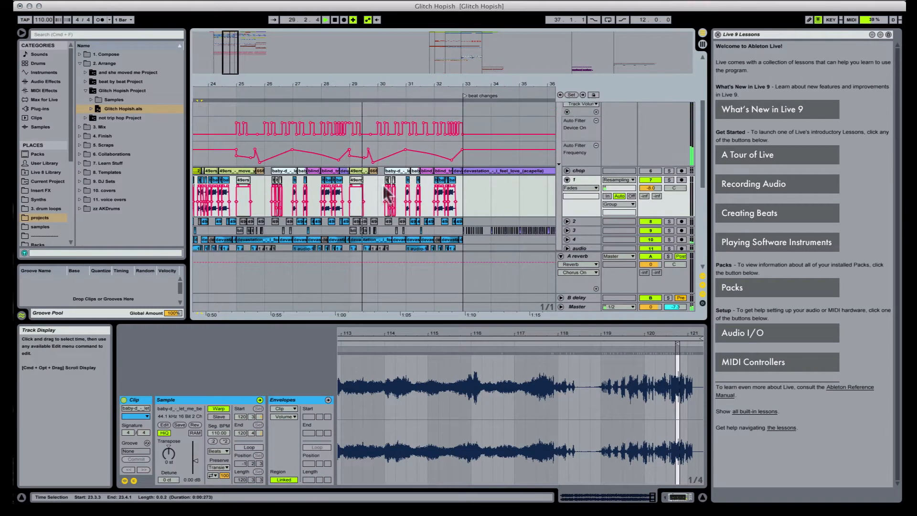
{"action": "left_click_drag", "start_coordinate": [434, 83], "coordinate": [367, 86]}
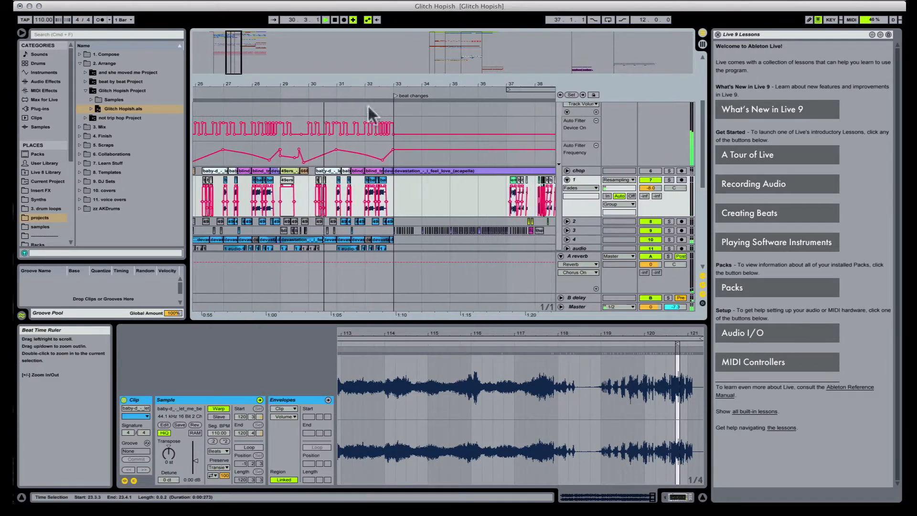
Step: Select the clips from 31.4.4 to 33.1.1 across the chop track and track 1, and play that passage
{"action": "left_click", "coordinate": [358, 171]}
{"action": "left_click", "coordinate": [371, 172]}
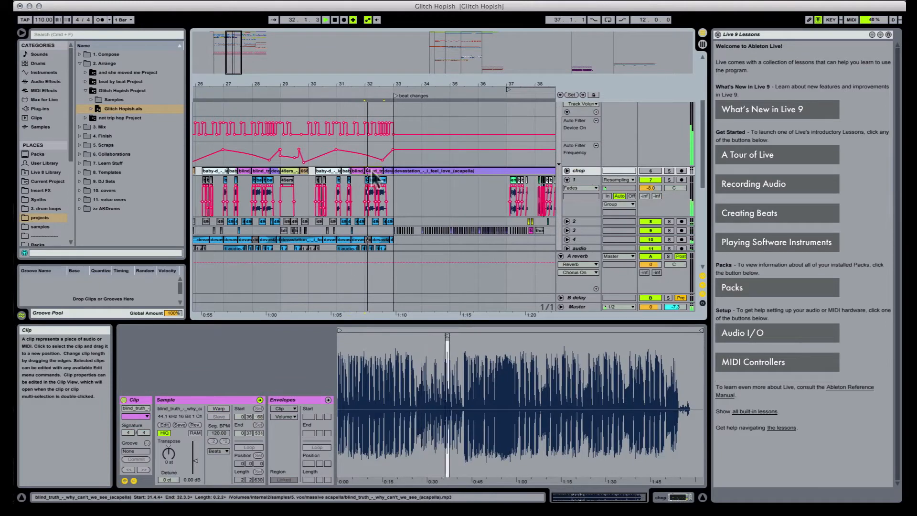
{"action": "left_click", "coordinate": [390, 188]}
{"action": "left_click", "coordinate": [377, 171]}
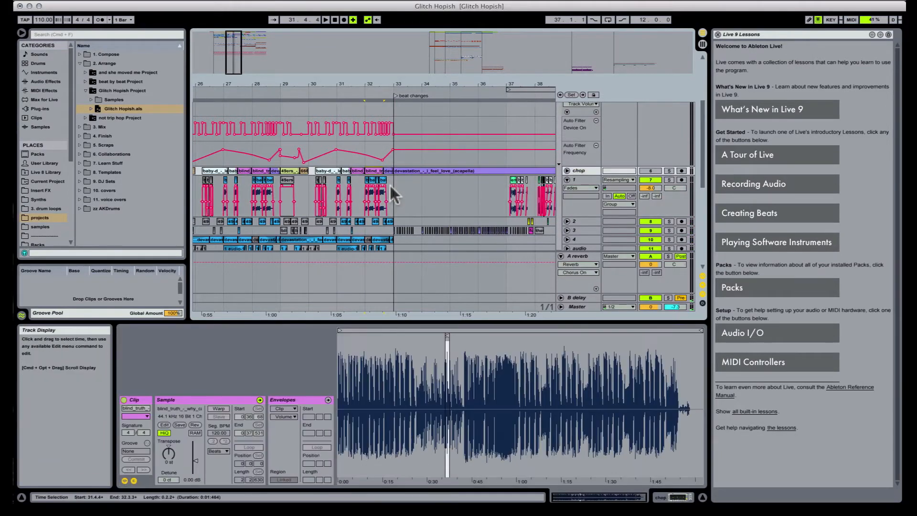
{"action": "left_click", "coordinate": [390, 185], "text": "shift"}
{"action": "left_click", "coordinate": [393, 186], "text": "shift"}
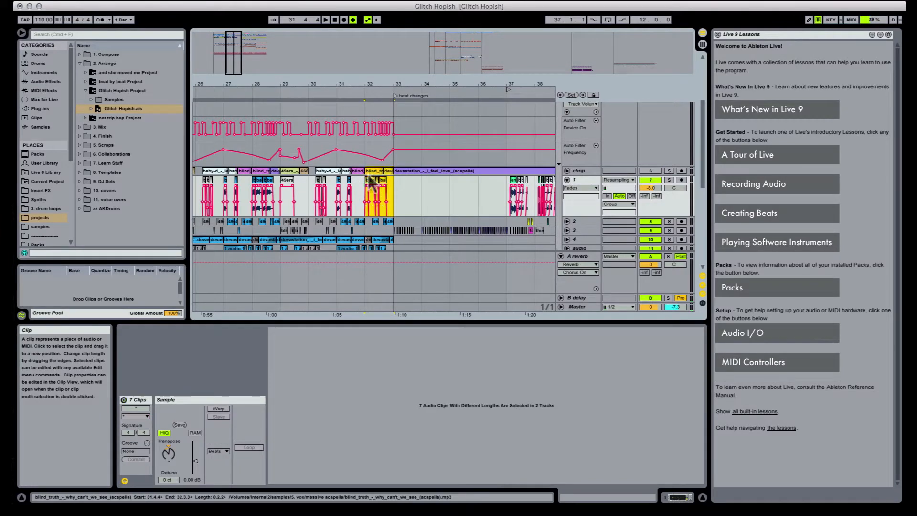
{"action": "key", "text": "space"}
Step: Solo track 2 to hear it alone through the end of the intro, and turn its solo off
{"action": "scroll", "coordinate": [381, 191], "scroll_direction": "down", "scroll_amount": 1}
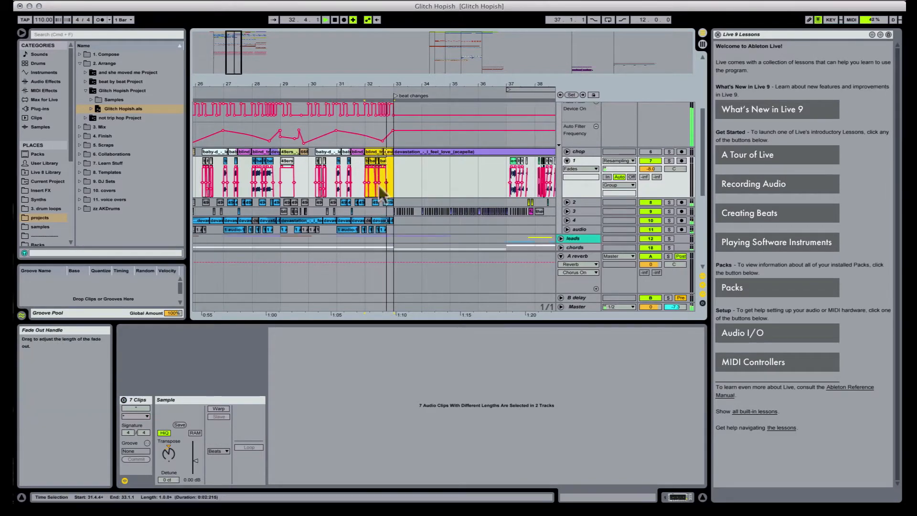
{"action": "left_click", "coordinate": [669, 202]}
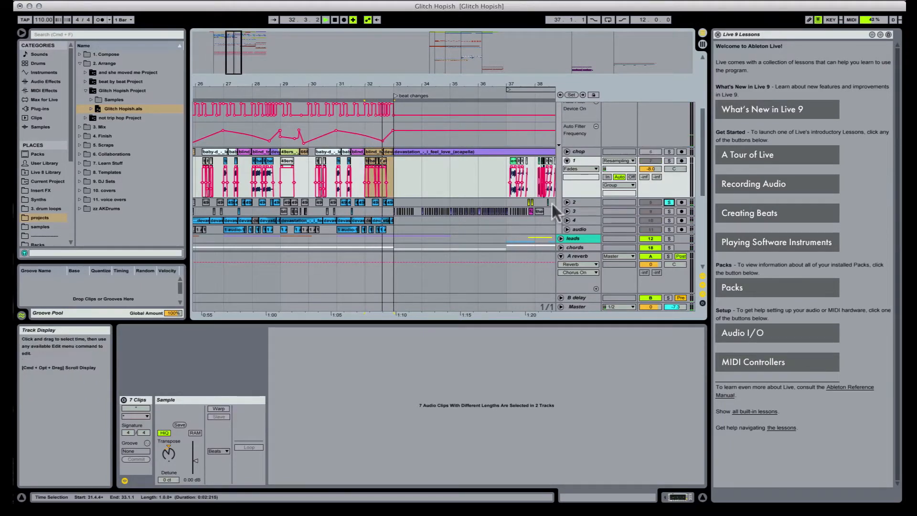
{"action": "left_click", "coordinate": [668, 202]}
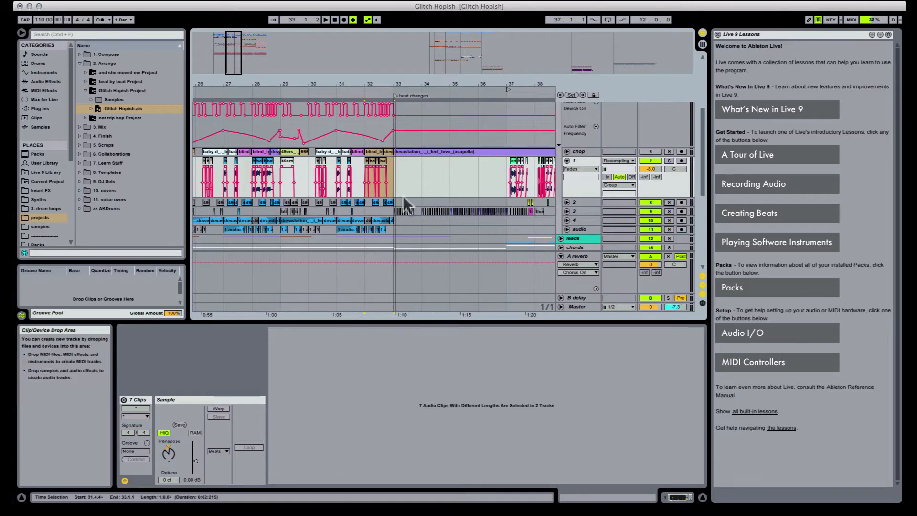
Step: Select the clips in bar 32 on track 2 and play that bar
{"action": "left_click", "coordinate": [390, 202]}
{"action": "left_click", "coordinate": [365, 200], "text": "shift"}
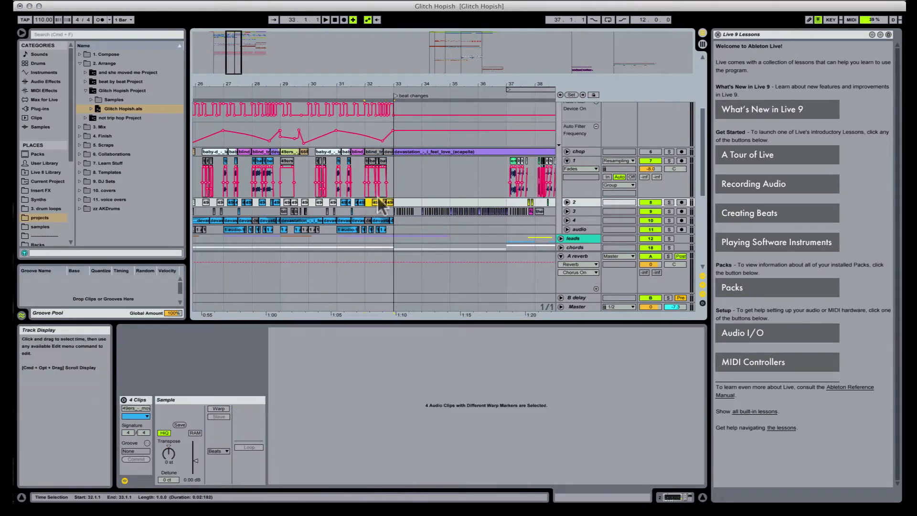
{"action": "key", "text": "space"}
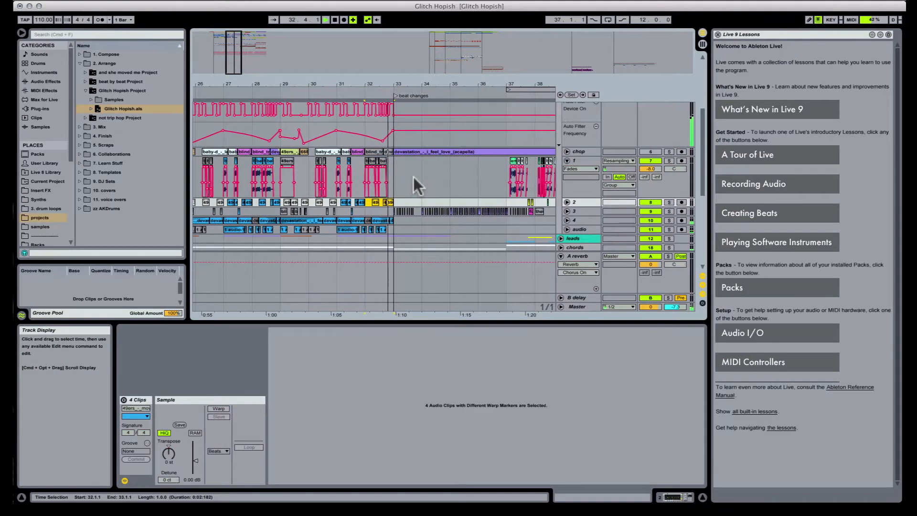
{"action": "scroll", "coordinate": [392, 191], "scroll_direction": "down", "scroll_amount": 3}
{"action": "key", "text": "space"}
Step: Replay bar 32 from 32.1.1 while following the chords and basses tracks
{"action": "left_click", "coordinate": [368, 205]}
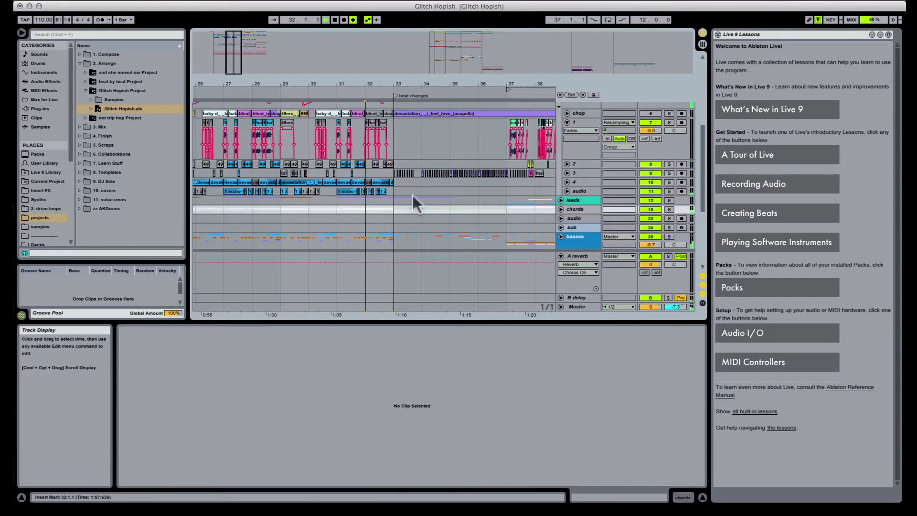
{"action": "key", "text": "space"}
{"action": "scroll", "coordinate": [414, 194], "scroll_direction": "down", "scroll_amount": 2}
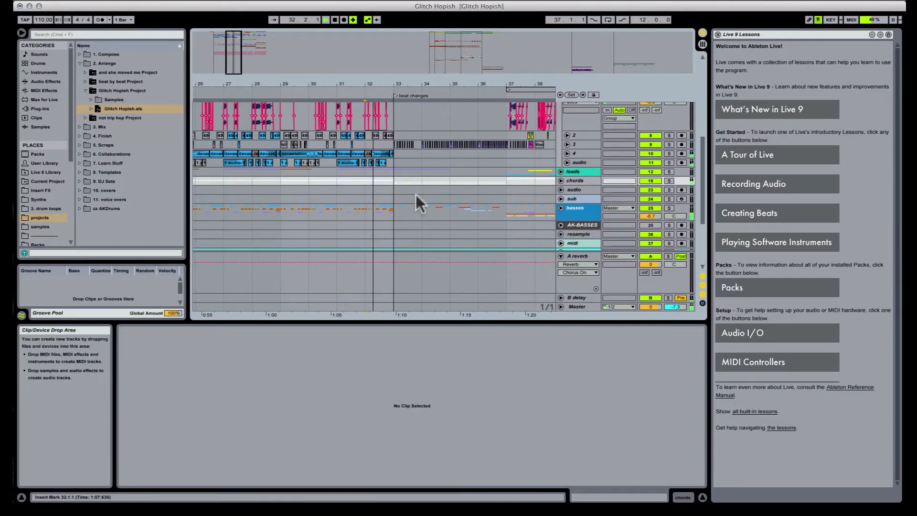
{"action": "key", "text": "space"}
Step: Unfold the chords group, solo the rhodes track to hear bar 32 alone, and turn its solo off
{"action": "left_click", "coordinate": [561, 181]}
{"action": "scroll", "coordinate": [545, 191], "scroll_direction": "down", "scroll_amount": 2}
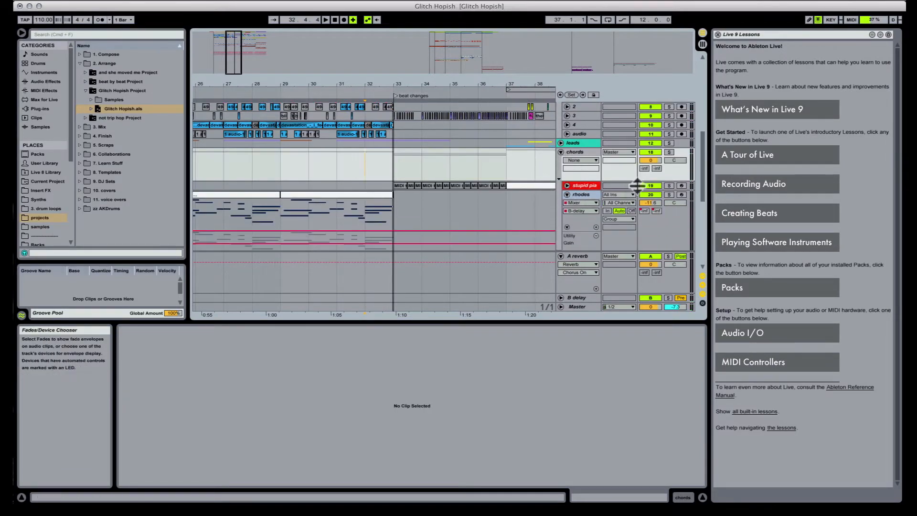
{"action": "left_click", "coordinate": [669, 195]}
{"action": "key", "text": "space"}
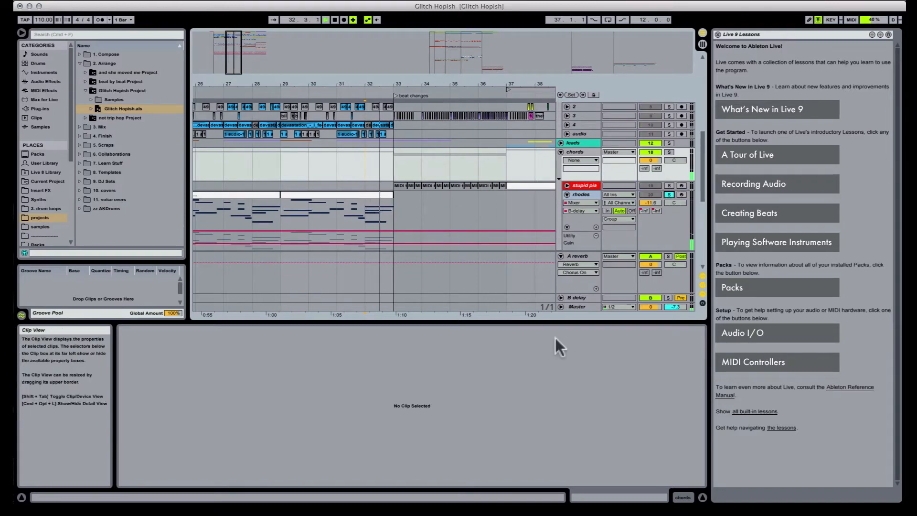
{"action": "key", "text": "space"}
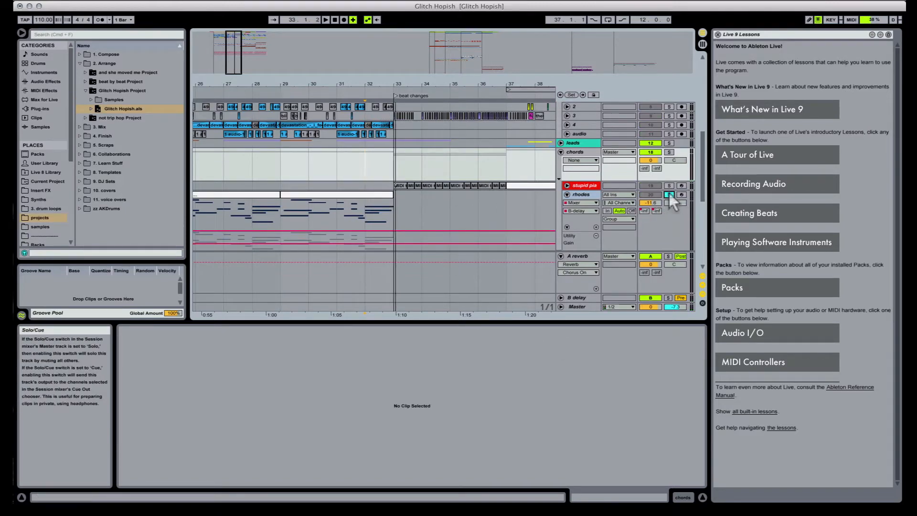
{"action": "left_click", "coordinate": [669, 194]}
Step: Play the end of the intro in the full mix and split the rhodes clip at 32.1.1
{"action": "scroll", "coordinate": [370, 182], "scroll_direction": "down", "scroll_amount": 2}
{"action": "key", "text": "space"}
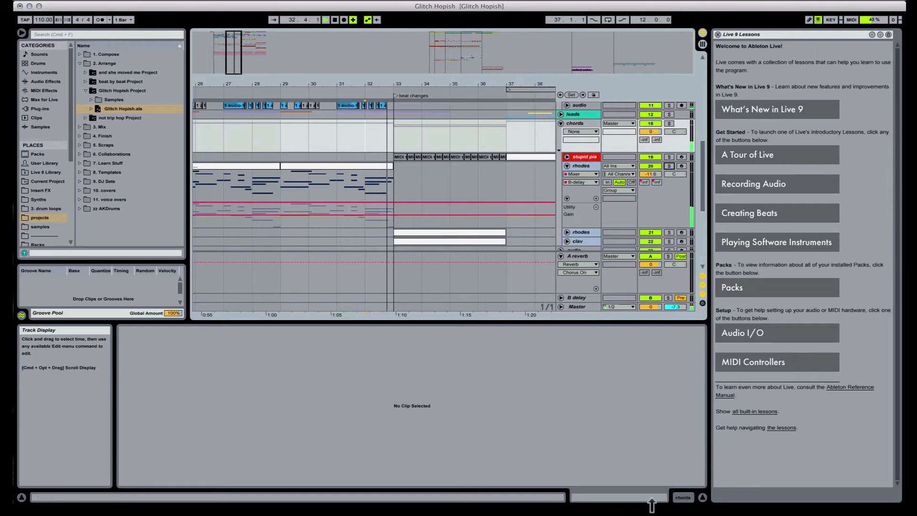
{"action": "key", "text": "space"}
{"action": "left_click", "coordinate": [358, 182]}
{"action": "key", "text": "super+e"}
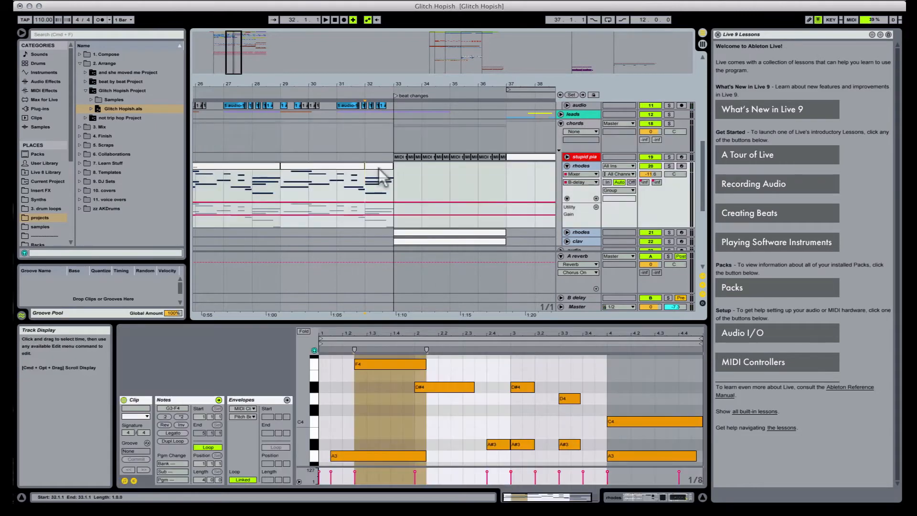
Step: Consolidate the bar 32 rhodes clip and lower its low note at 1.4.1 to F1
{"action": "left_click", "coordinate": [378, 168]}
{"action": "scroll", "coordinate": [589, 426], "scroll_direction": "down", "scroll_amount": 3}
{"action": "key", "text": "space"}
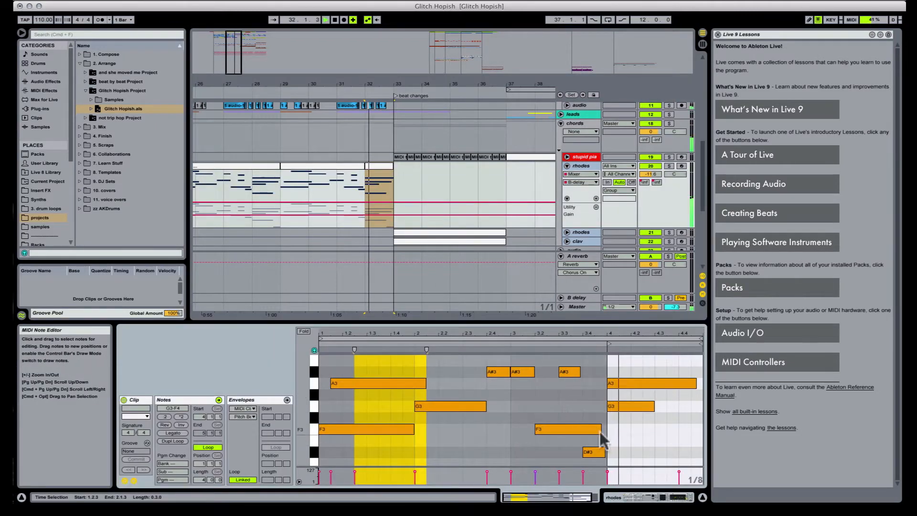
{"action": "left_click", "coordinate": [382, 172]}
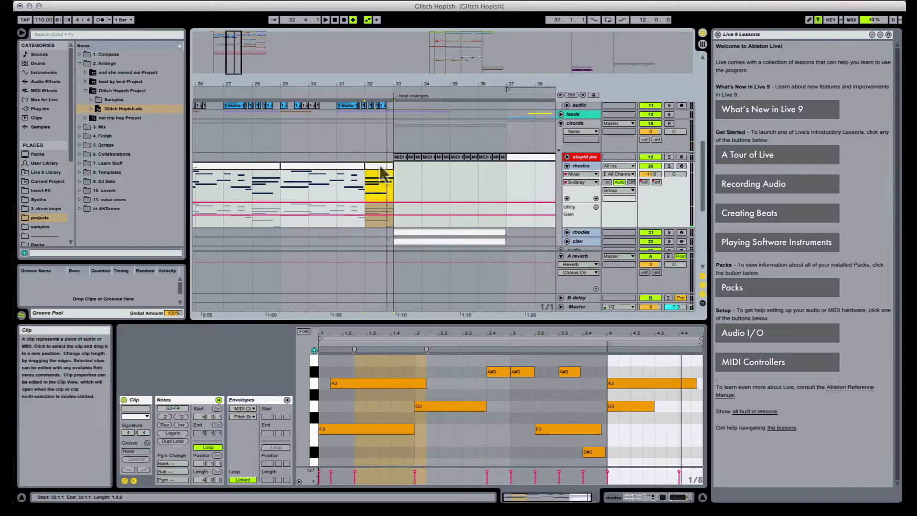
{"action": "key", "text": "super+j"}
{"action": "left_click_drag", "start_coordinate": [593, 449], "coordinate": [593, 486]}
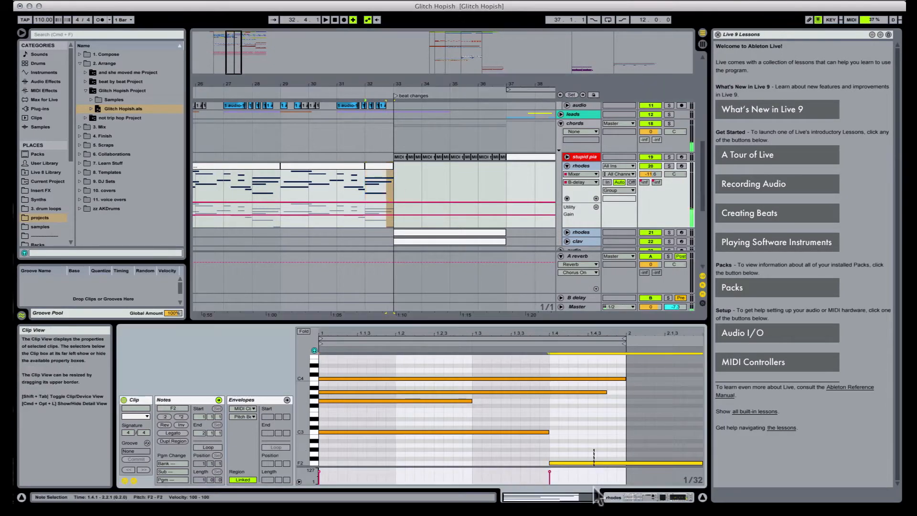
{"action": "key", "text": "shift+Down"}
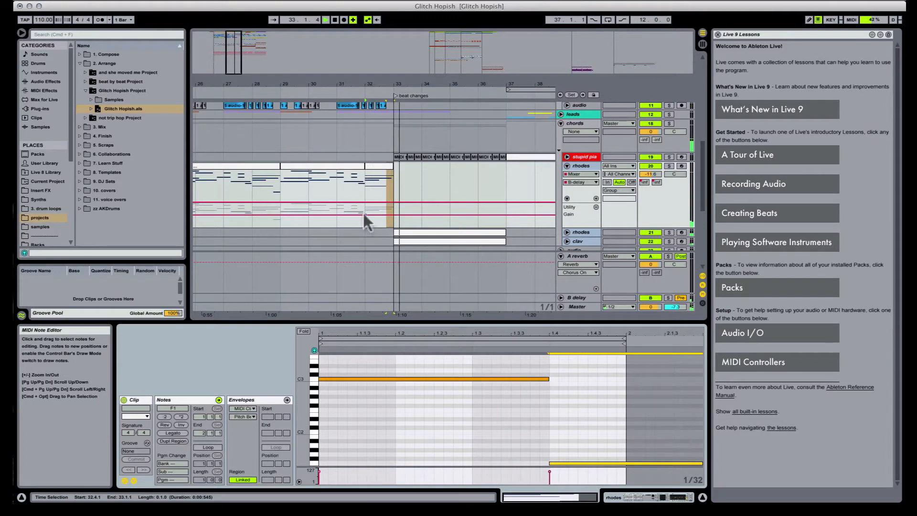
Step: Solo and unfold the basses group and listen to its tracks from 32.1.1
{"action": "scroll", "coordinate": [351, 191], "scroll_direction": "down", "scroll_amount": 4}
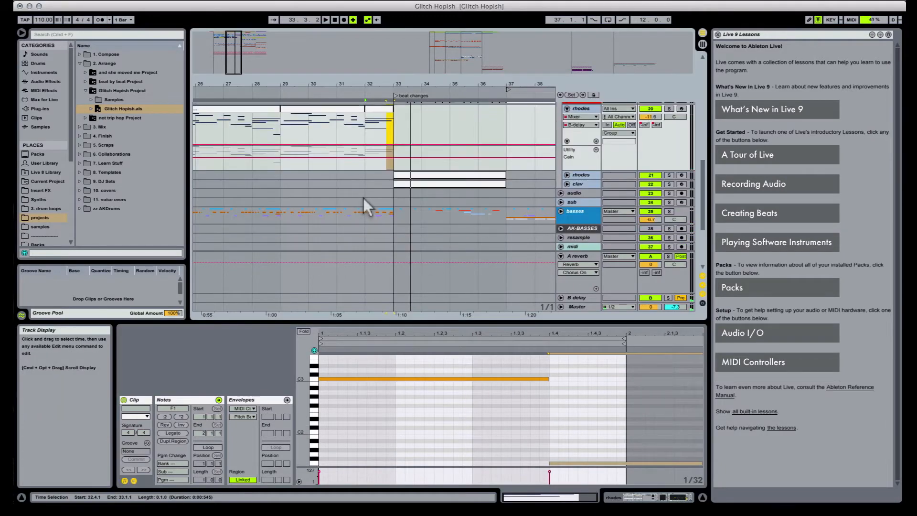
{"action": "left_click", "coordinate": [363, 198]}
{"action": "left_click", "coordinate": [668, 211]}
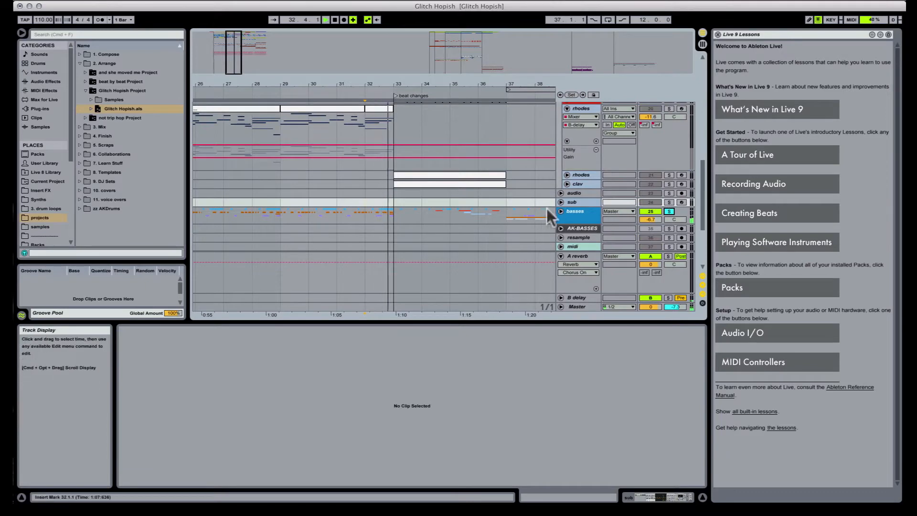
{"action": "left_click", "coordinate": [561, 211]}
{"action": "scroll", "coordinate": [358, 196], "scroll_direction": "down", "scroll_amount": 5}
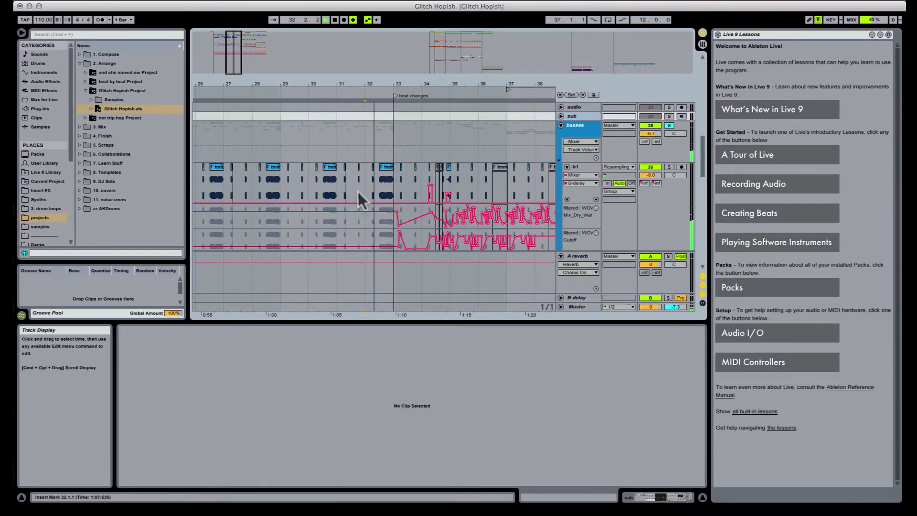
{"action": "scroll", "coordinate": [375, 186], "scroll_direction": "down", "scroll_amount": 5}
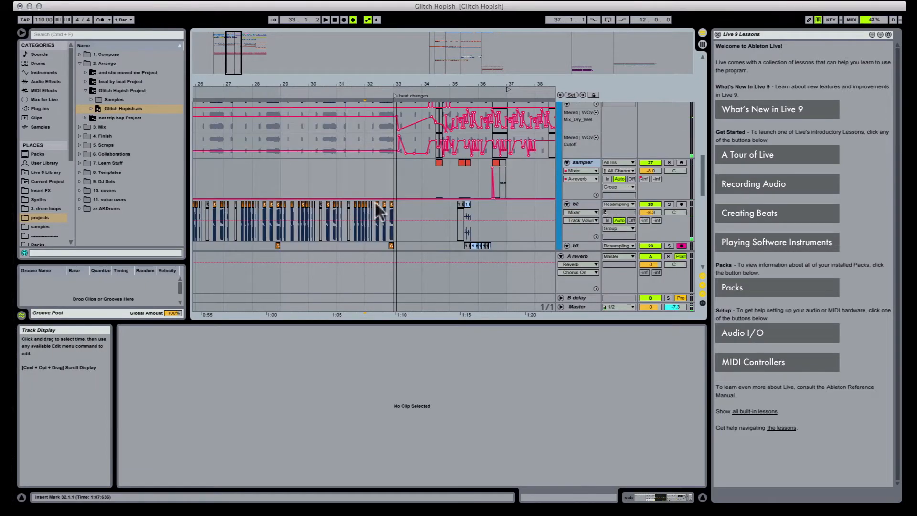
Step: Deactivate the last clips before bar 33 on b2 and b3, and replay from 32.1.1
{"action": "left_click", "coordinate": [390, 214]}
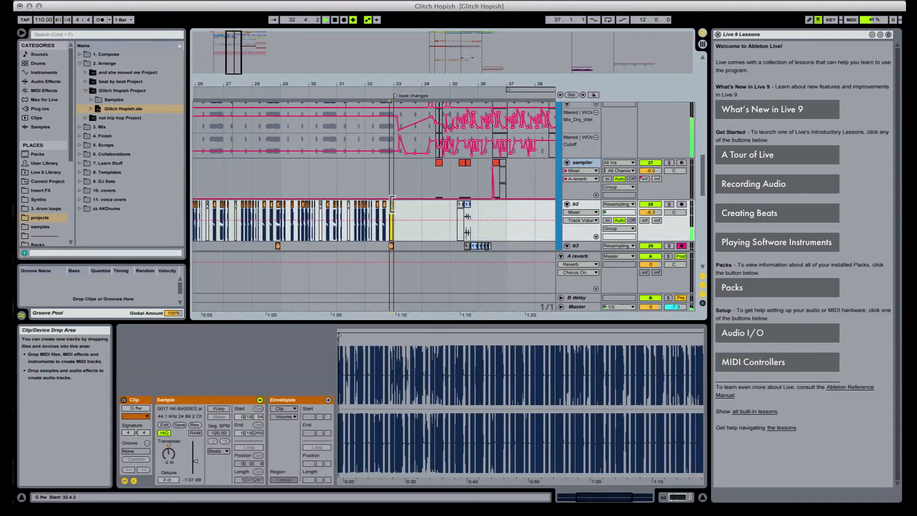
{"action": "scroll", "coordinate": [390, 224], "scroll_direction": "down", "scroll_amount": 2}
{"action": "left_click", "coordinate": [389, 218]}
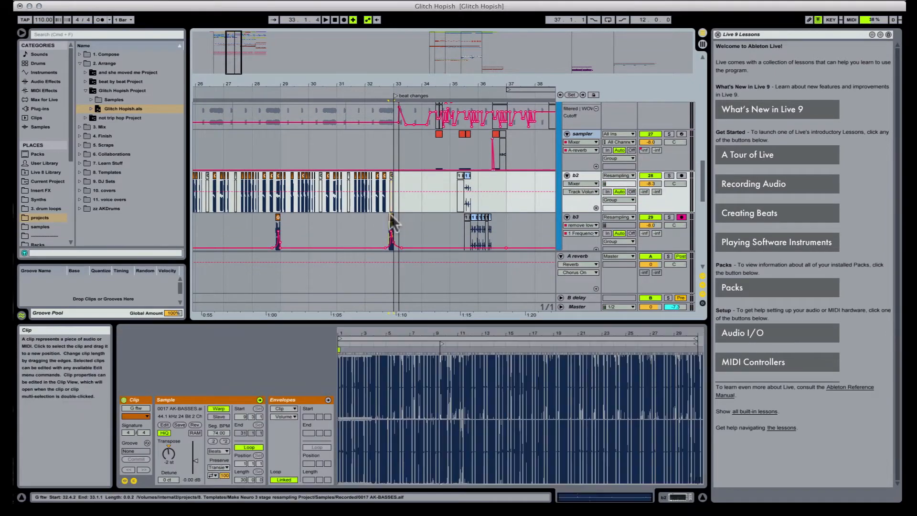
{"action": "left_click", "coordinate": [363, 219]}
{"action": "scroll", "coordinate": [377, 226], "scroll_direction": "up", "scroll_amount": 4}
{"action": "key", "text": "space"}
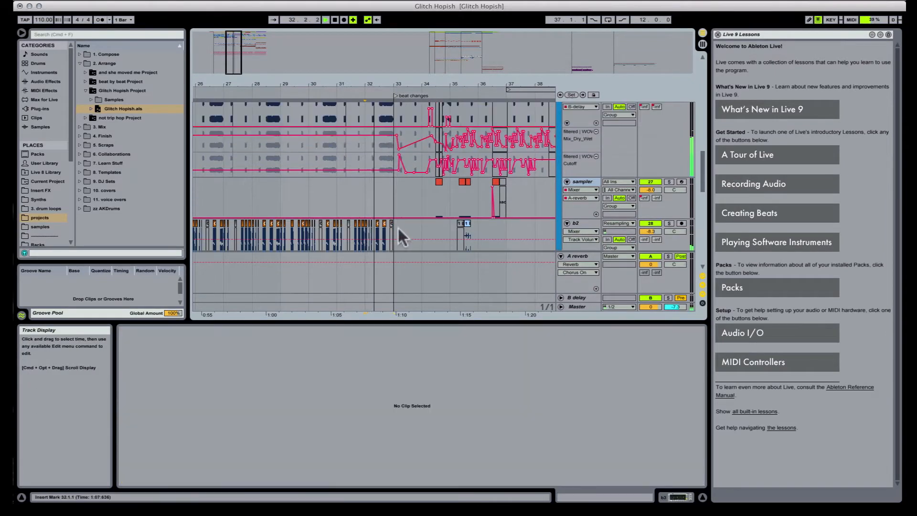
Step: Deactivate the last b4 clip just before 33.1.1 while auditioning the basses
{"action": "scroll", "coordinate": [437, 214], "scroll_direction": "down", "scroll_amount": 2}
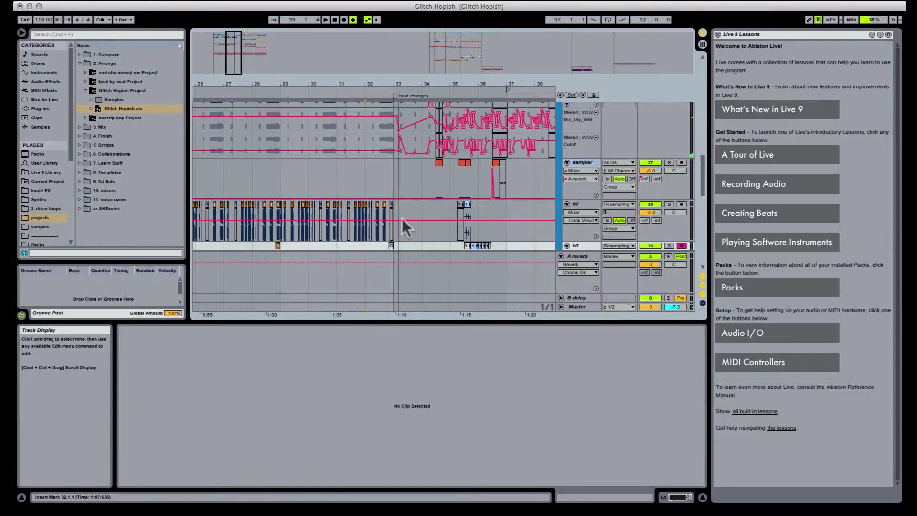
{"action": "scroll", "coordinate": [400, 217], "scroll_direction": "down", "scroll_amount": 2}
{"action": "key", "text": "space"}
{"action": "key", "text": "space"}
{"action": "scroll", "coordinate": [400, 217], "scroll_direction": "down", "scroll_amount": 4}
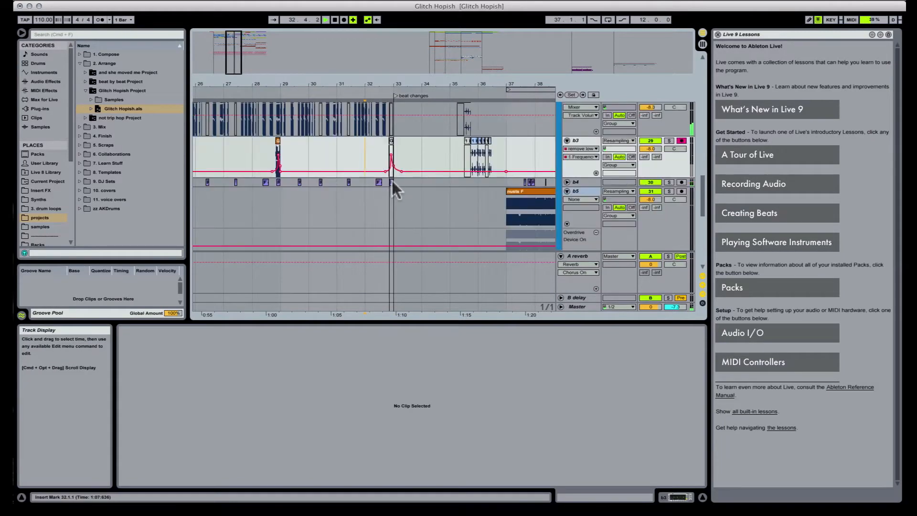
{"action": "left_click", "coordinate": [391, 181]}
{"action": "key", "text": "space"}
{"action": "scroll", "coordinate": [378, 165], "scroll_direction": "down", "scroll_amount": 1}
Step: Play the soloed basses again from 32.1.1 and turn off the basses group's solo
{"action": "left_click", "coordinate": [366, 152]}
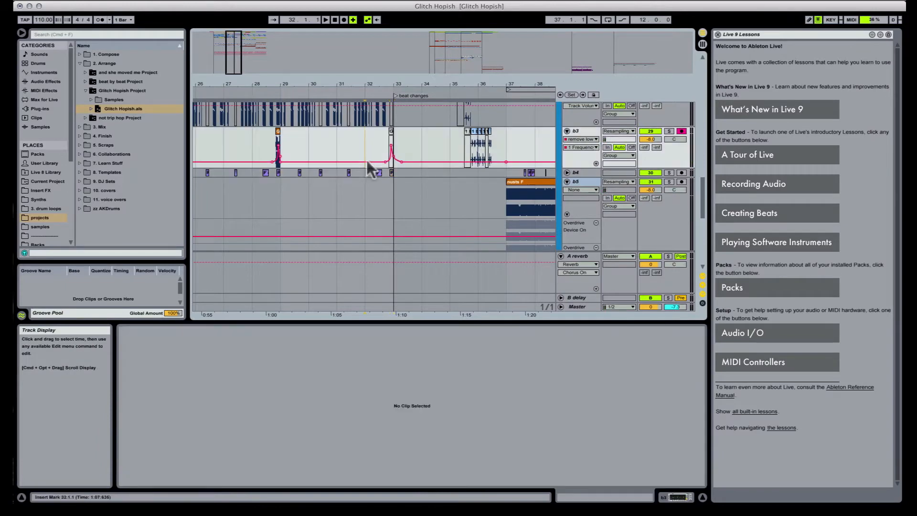
{"action": "scroll", "coordinate": [375, 162], "scroll_direction": "up", "scroll_amount": 3}
{"action": "key", "text": "space"}
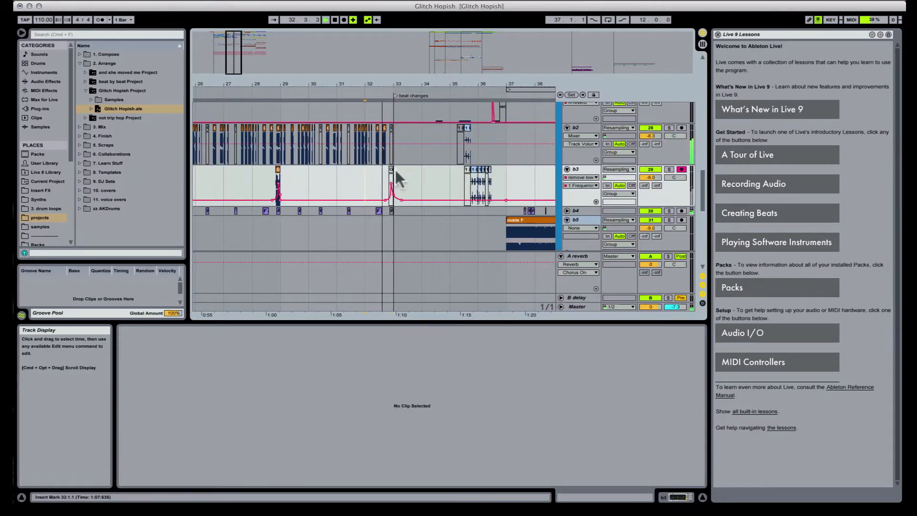
{"action": "scroll", "coordinate": [478, 179], "scroll_direction": "up", "scroll_amount": 6}
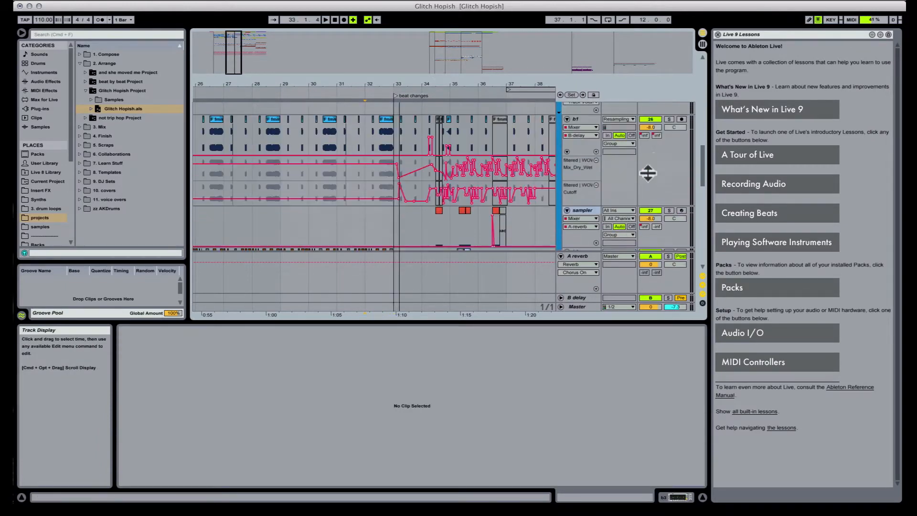
{"action": "scroll", "coordinate": [654, 165], "scroll_direction": "up", "scroll_amount": 3}
{"action": "left_click", "coordinate": [668, 163]}
Step: Play bar 32 in the full mix and follow the b1, sampler and b2 tracks into bar 33
{"action": "key", "text": "space"}
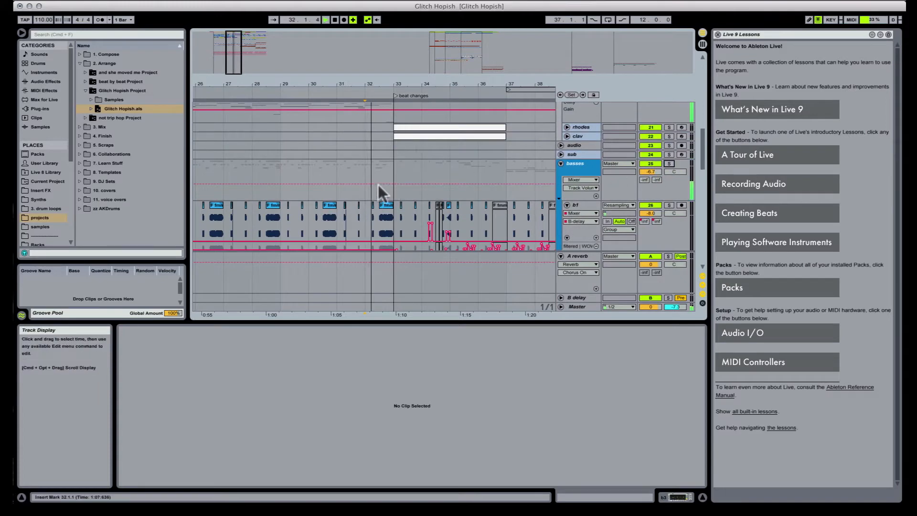
{"action": "scroll", "coordinate": [402, 182], "scroll_direction": "down", "scroll_amount": 2}
{"action": "scroll", "coordinate": [403, 181], "scroll_direction": "down", "scroll_amount": 3}
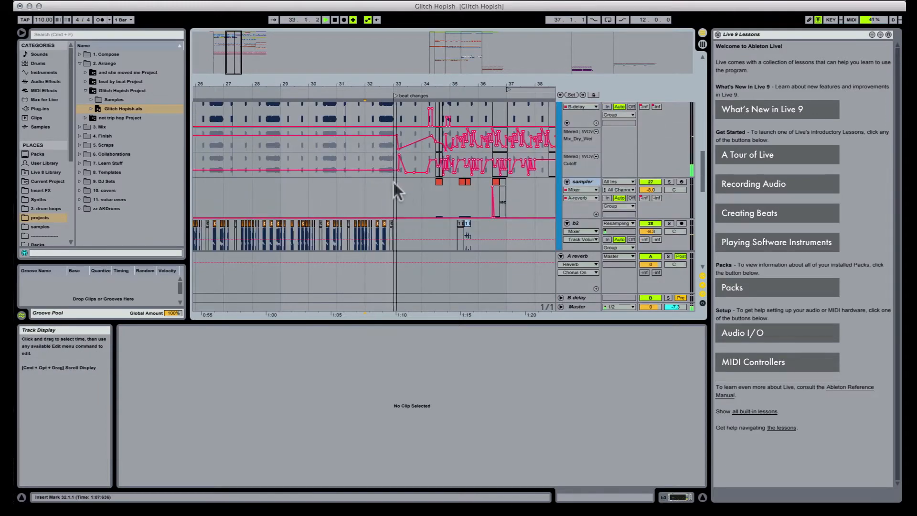
{"action": "scroll", "coordinate": [393, 179], "scroll_direction": "down", "scroll_amount": 1}
{"action": "key", "text": "space"}
{"action": "scroll", "coordinate": [391, 212], "scroll_direction": "down", "scroll_amount": 2}
Step: Check the last b2 clip, reactivate the b3 clip at 32.4.2, and replay from 32.1.1
{"action": "left_click", "coordinate": [391, 185]}
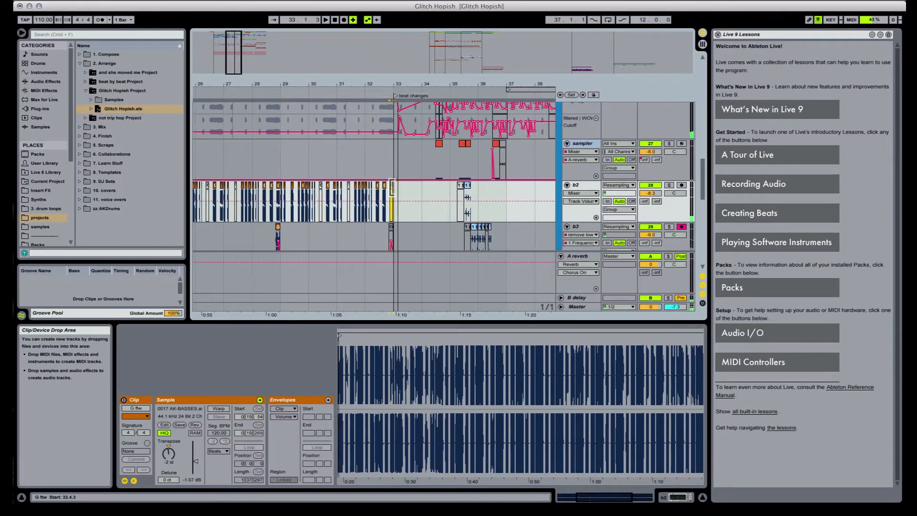
{"action": "scroll", "coordinate": [391, 215], "scroll_direction": "down", "scroll_amount": 3}
{"action": "left_click", "coordinate": [390, 210]}
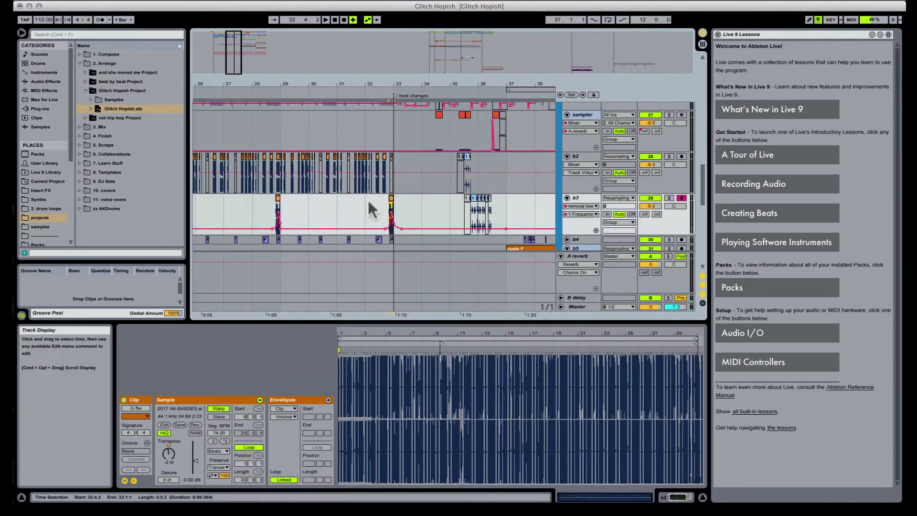
{"action": "left_click", "coordinate": [368, 210]}
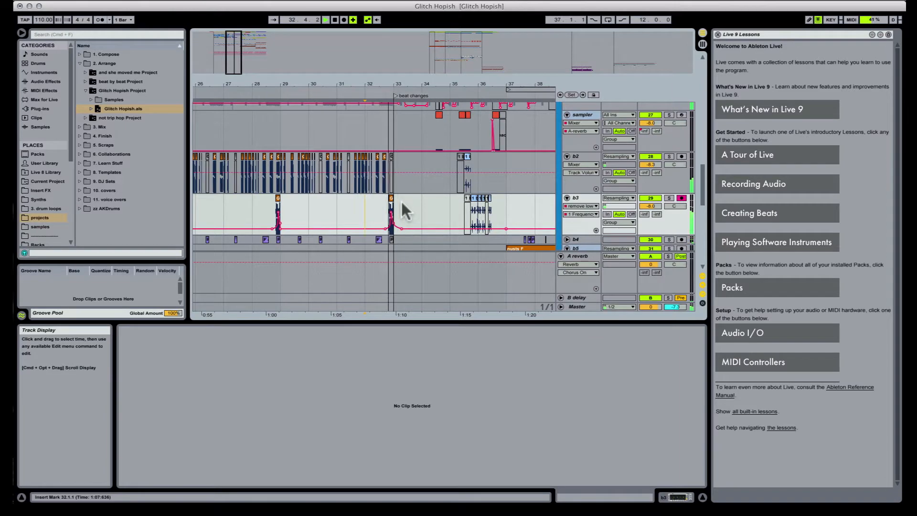
Step: Select the b3 clip ending at 33.1.1 and examine it close up with its frequency automation
{"action": "left_click", "coordinate": [389, 199]}
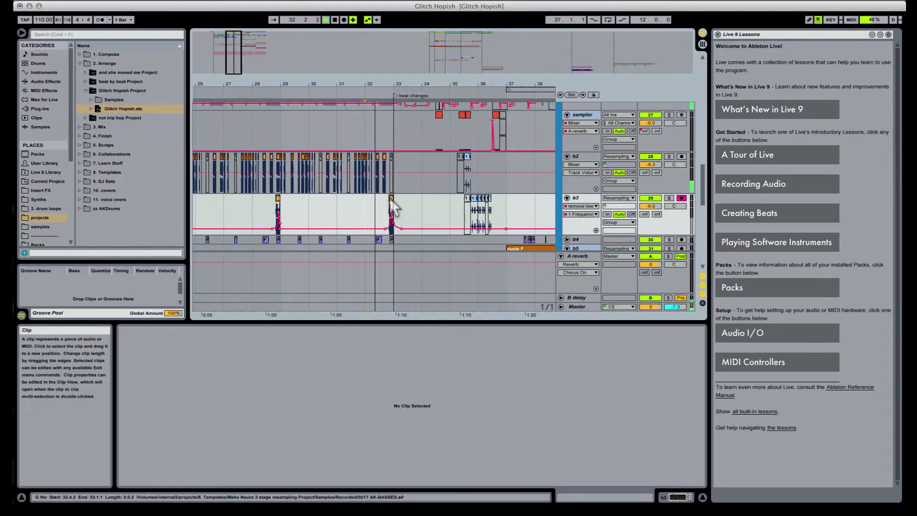
{"action": "left_click_drag", "start_coordinate": [399, 86], "coordinate": [387, 203]}
{"action": "left_click", "coordinate": [288, 206]}
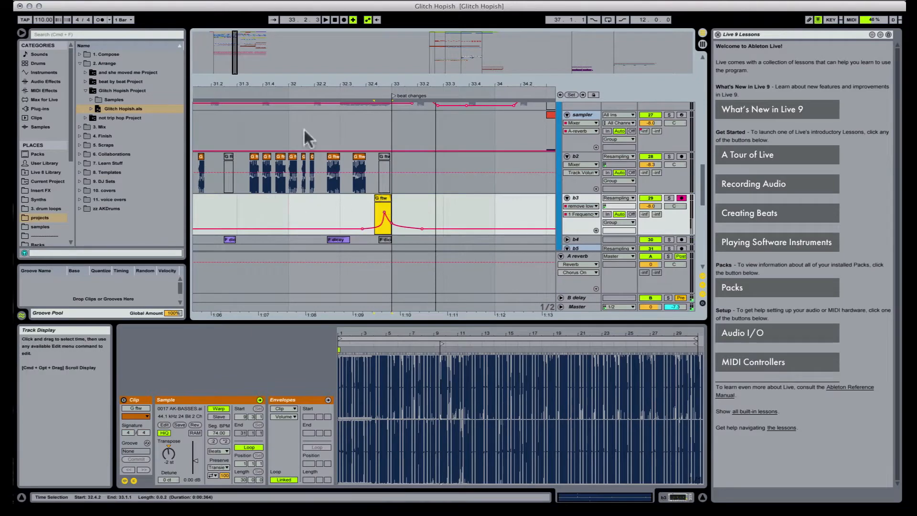
Step: Select the intro clip on the PARTS track and play the intro from 17.1.1, following the vox and chop tracks
{"action": "left_click_drag", "start_coordinate": [313, 84], "coordinate": [370, 28]}
{"action": "scroll", "coordinate": [410, 142], "scroll_direction": "up", "scroll_amount": 5}
{"action": "scroll", "coordinate": [411, 142], "scroll_direction": "up", "scroll_amount": 10}
{"action": "left_click", "coordinate": [311, 106]}
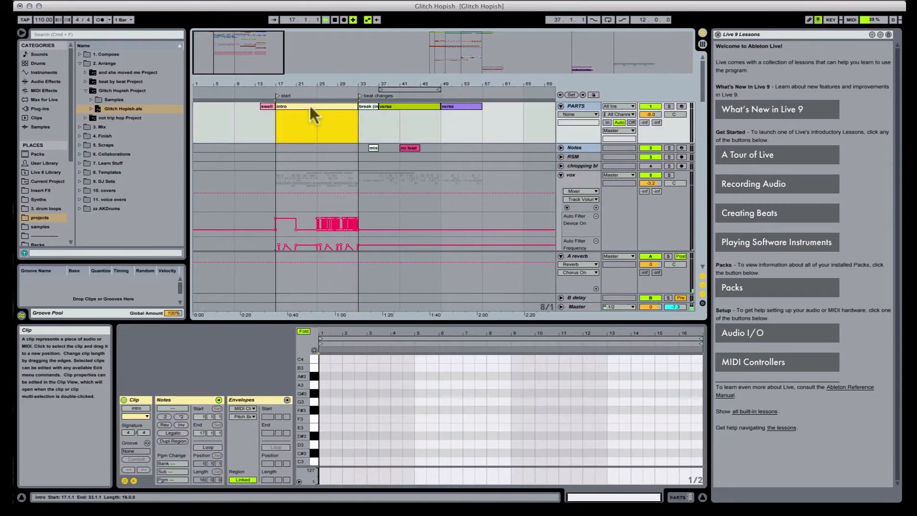
{"action": "key", "text": "space"}
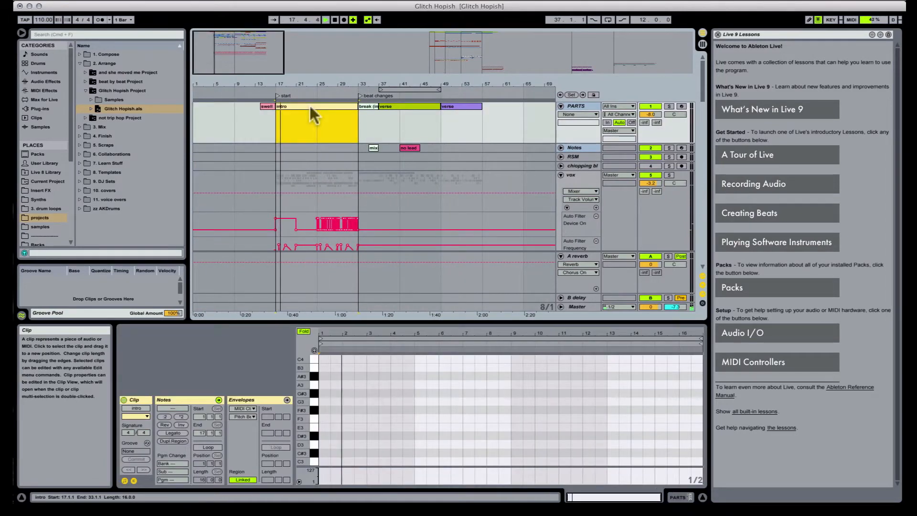
{"action": "left_click_drag", "start_coordinate": [282, 86], "coordinate": [313, 124]}
{"action": "scroll", "coordinate": [315, 143], "scroll_direction": "down", "scroll_amount": 5}
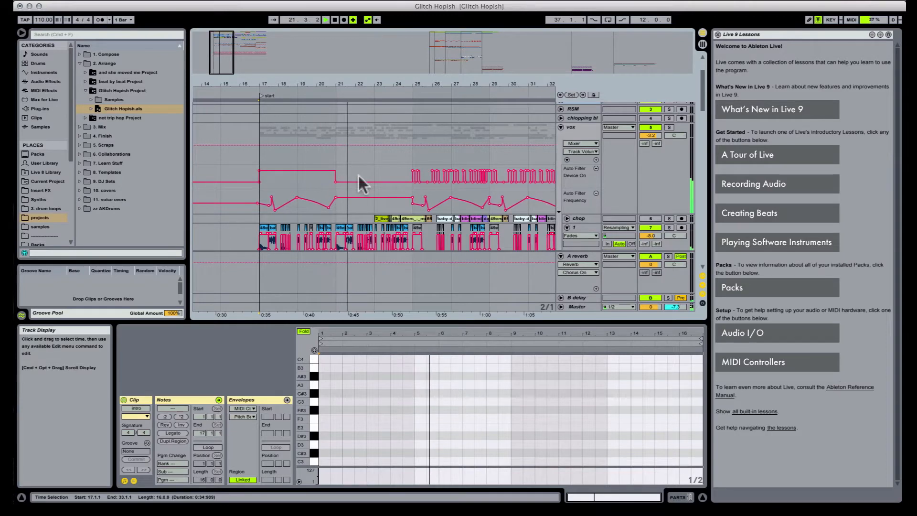
Step: Play through bars 21 and 22 close up, checking the chopped vocal clips on track 1 at 21.1.1, 22.2.1 and 22.3.1
{"action": "scroll", "coordinate": [358, 176], "scroll_direction": "down", "scroll_amount": 5}
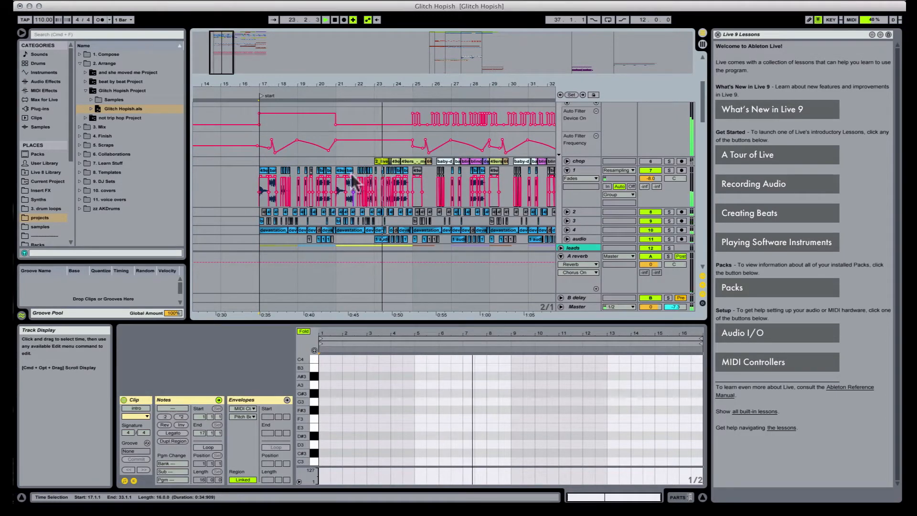
{"action": "left_click", "coordinate": [341, 188]}
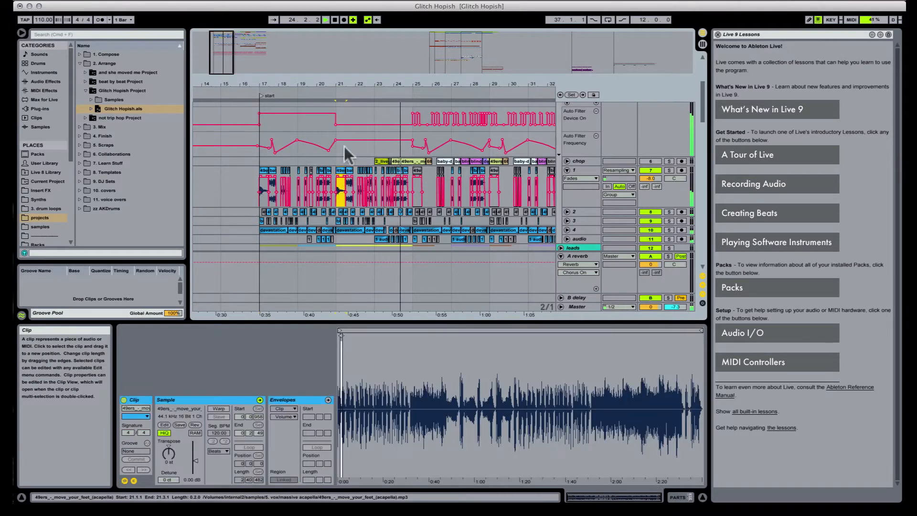
{"action": "left_click_drag", "start_coordinate": [369, 88], "coordinate": [366, 153]}
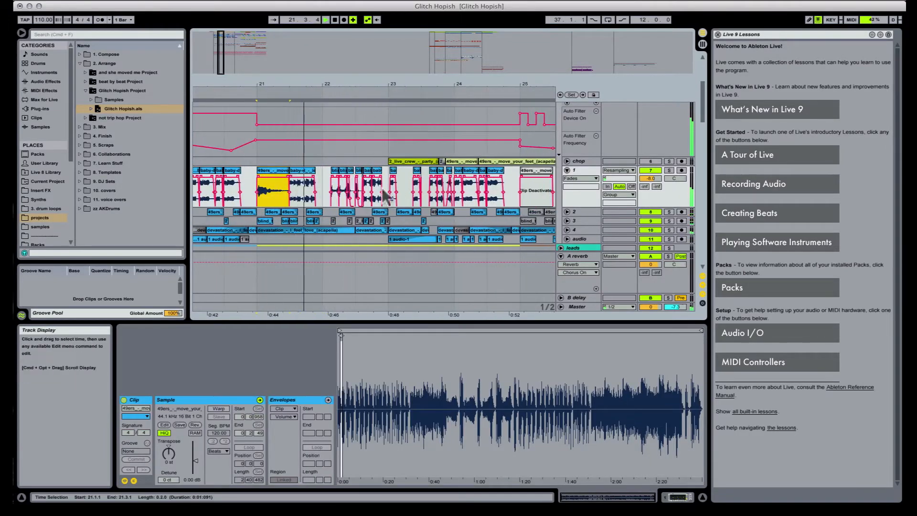
{"action": "left_click", "coordinate": [343, 173]}
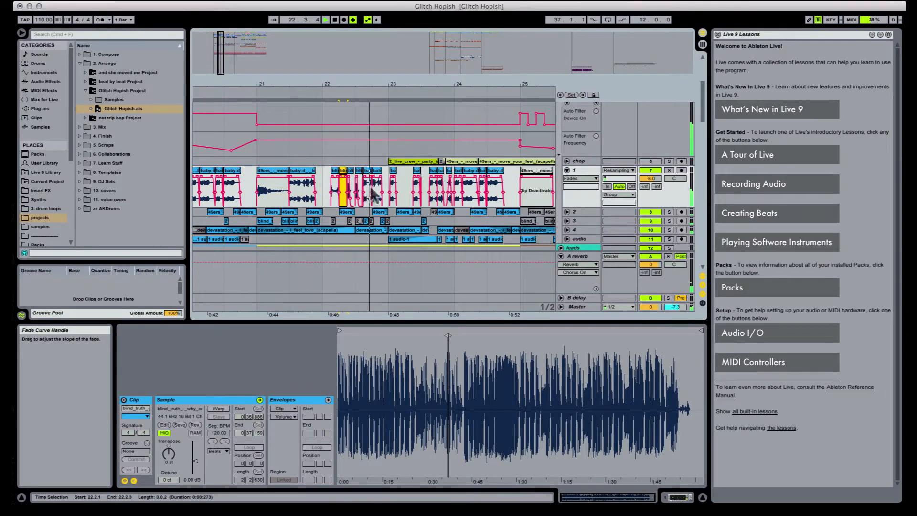
{"action": "left_click", "coordinate": [359, 180]}
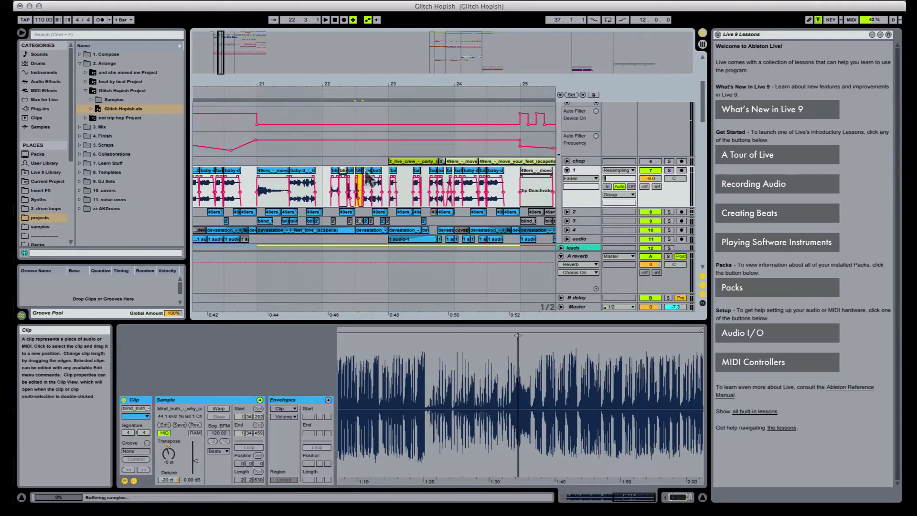
{"action": "key", "text": "space"}
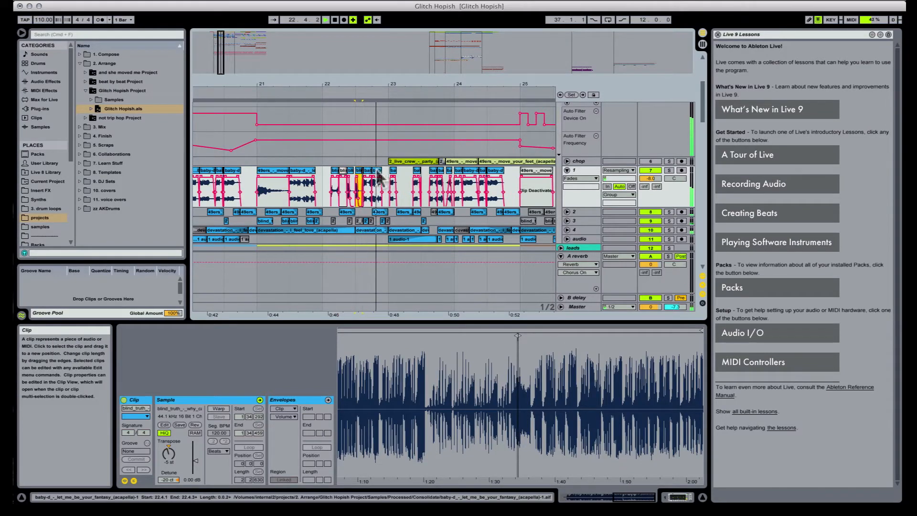
Step: Try shifting the track 1 vocal clip at 22.4.1 one sixteenth later to 22.4.2, and replay from 22.3.1
{"action": "left_click", "coordinate": [381, 175]}
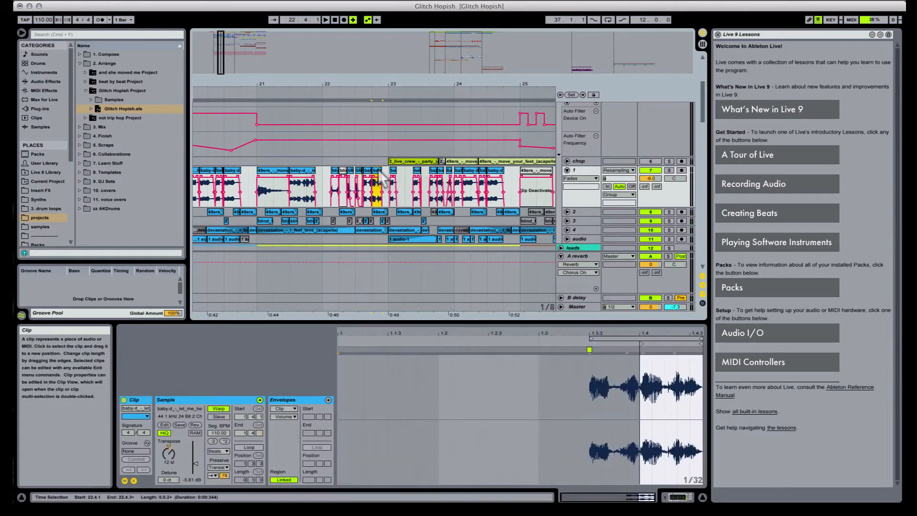
{"action": "left_click_drag", "start_coordinate": [382, 175], "coordinate": [384, 177]}
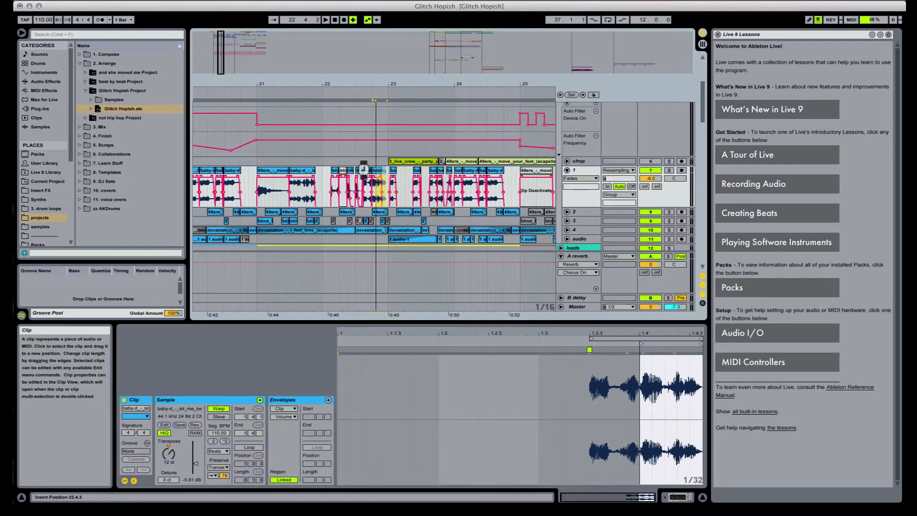
{"action": "left_click", "coordinate": [359, 170]}
{"action": "key", "text": "space"}
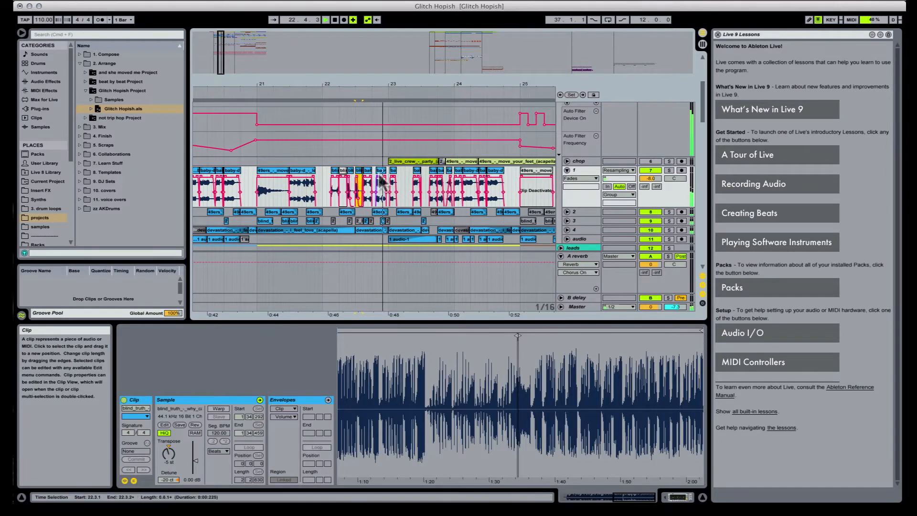
{"action": "left_click", "coordinate": [382, 180]}
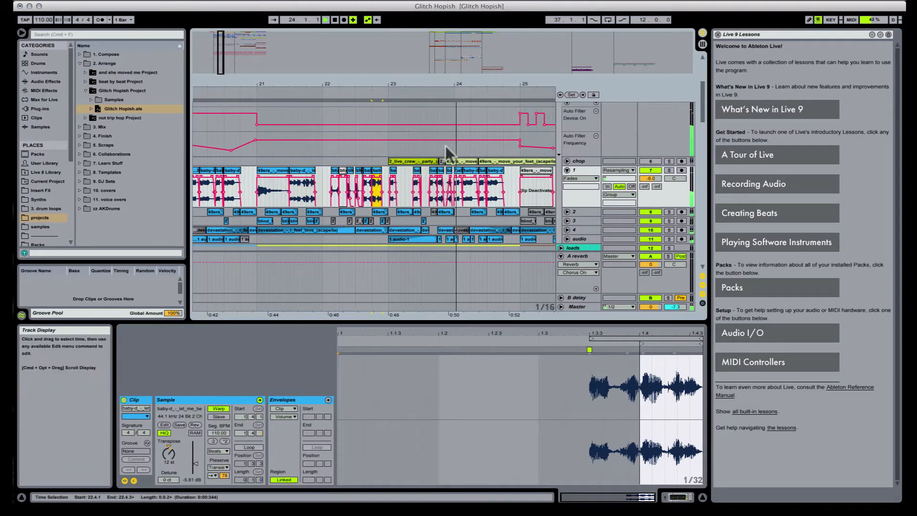
Step: Try shortening the baby-d vocal clip at 23.3.3 on track 1 to one sixteenth, replaying the passage into bar 24
{"action": "left_click", "coordinate": [440, 181]}
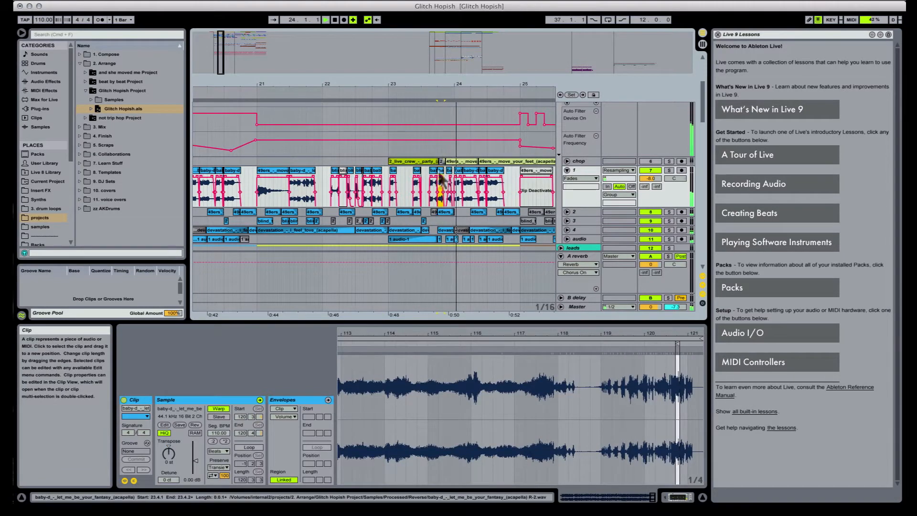
{"action": "left_click", "coordinate": [435, 181]}
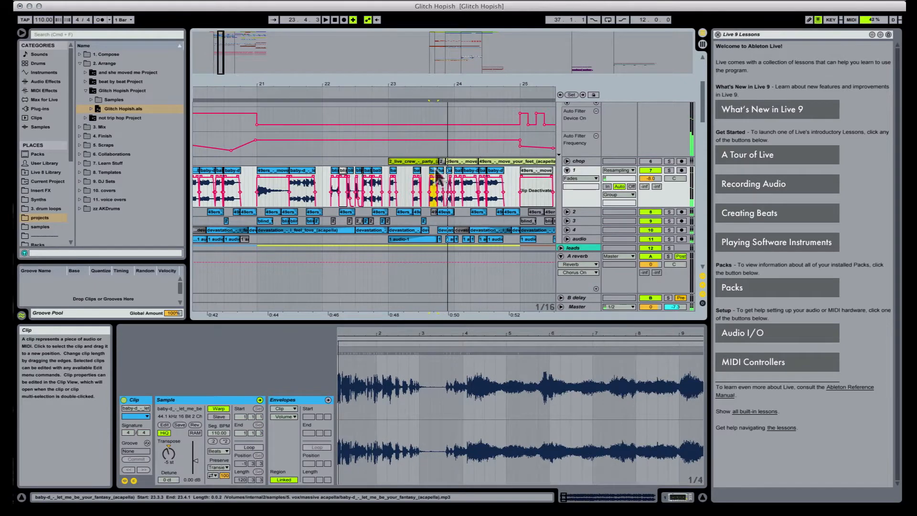
{"action": "left_click_drag", "start_coordinate": [447, 181], "coordinate": [435, 181]}
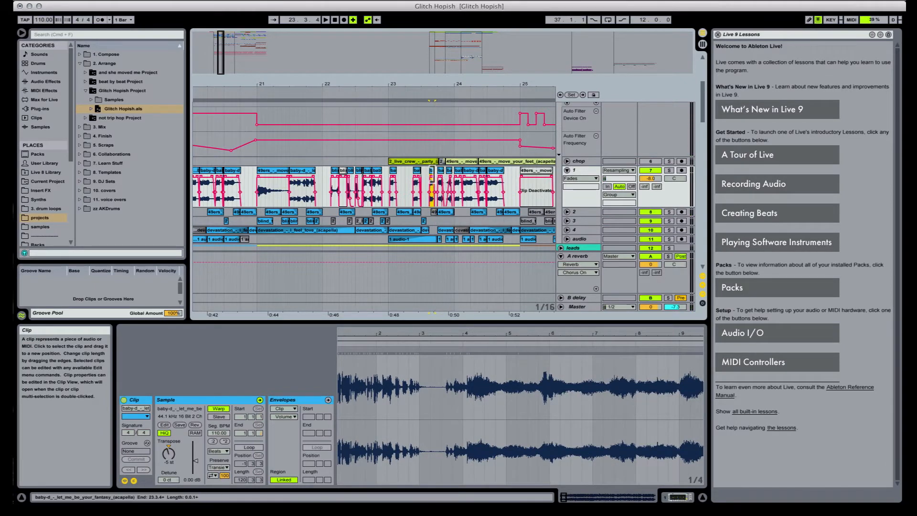
{"action": "key", "text": "space"}
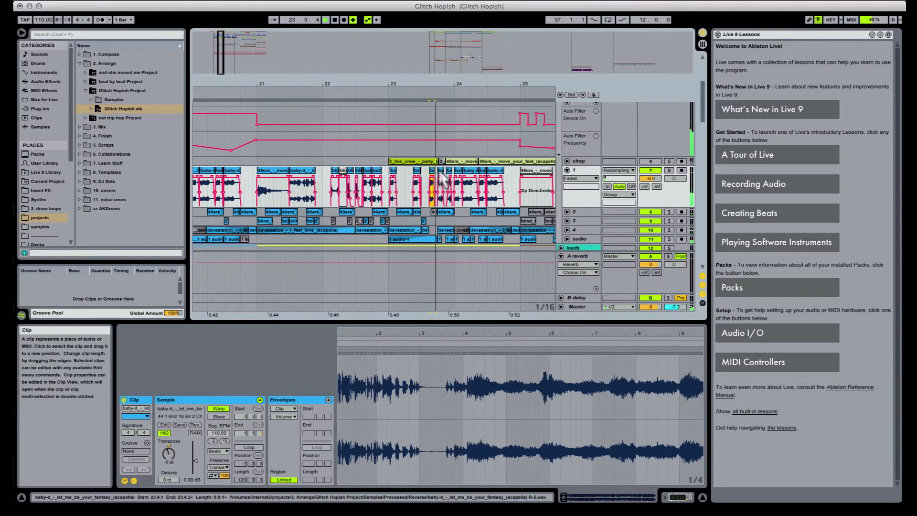
{"action": "left_click_drag", "start_coordinate": [440, 172], "coordinate": [435, 172]}
{"action": "left_click", "coordinate": [431, 171]}
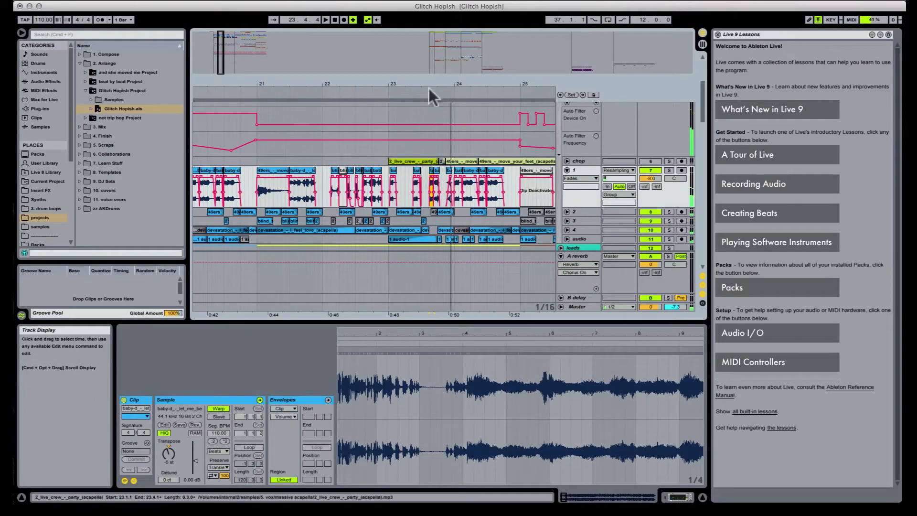
{"action": "left_click_drag", "start_coordinate": [449, 90], "coordinate": [436, 139]}
{"action": "left_click", "coordinate": [401, 188]}
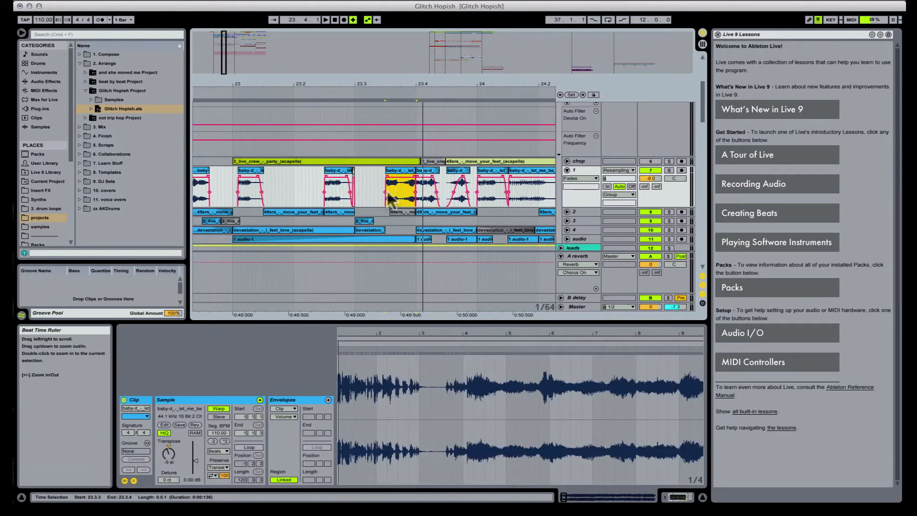
Step: Try swapping which 49ers clip plays on track 2, deactivating the one at 23.4.1 and activating the one just before it
{"action": "scroll", "coordinate": [405, 205], "scroll_direction": "down", "scroll_amount": 1}
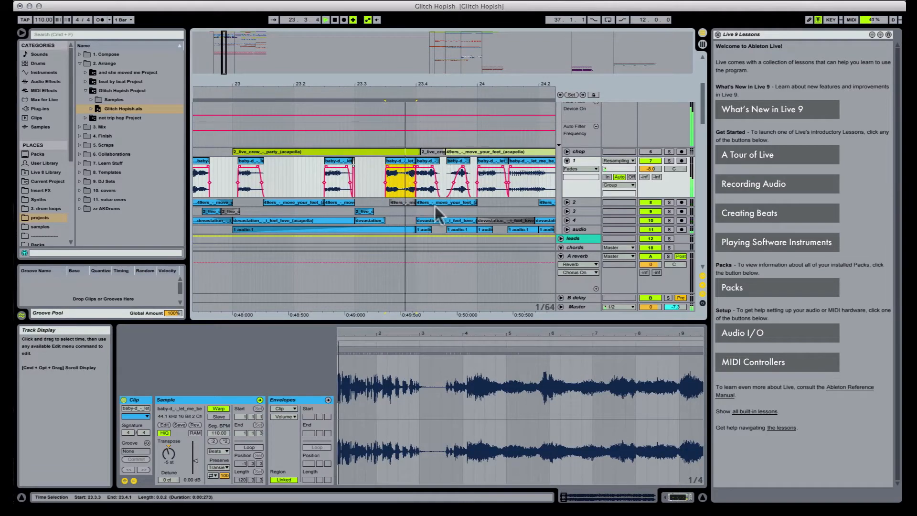
{"action": "left_click", "coordinate": [445, 200]}
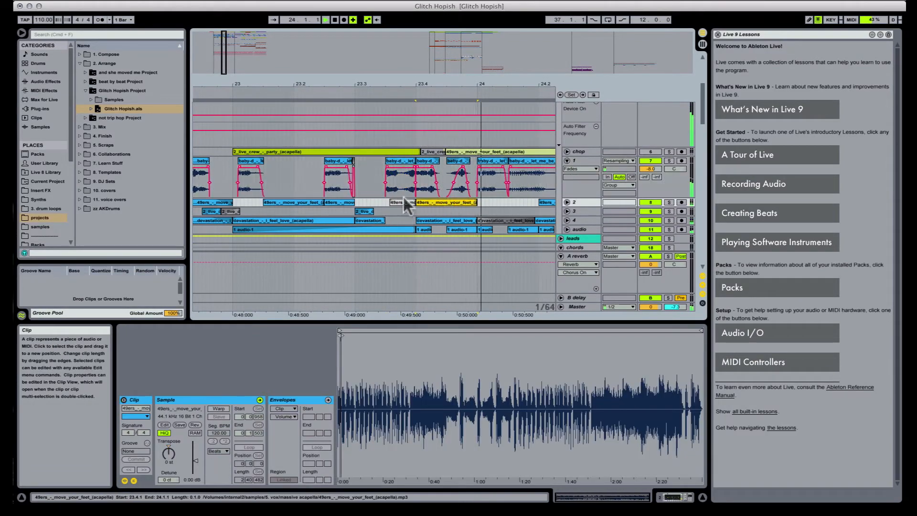
{"action": "left_click", "coordinate": [401, 200]}
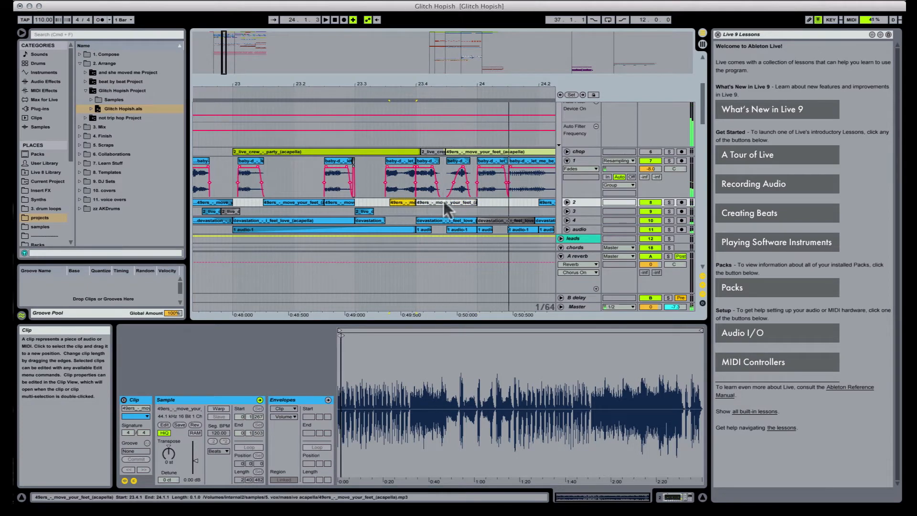
{"action": "left_click", "coordinate": [443, 201]}
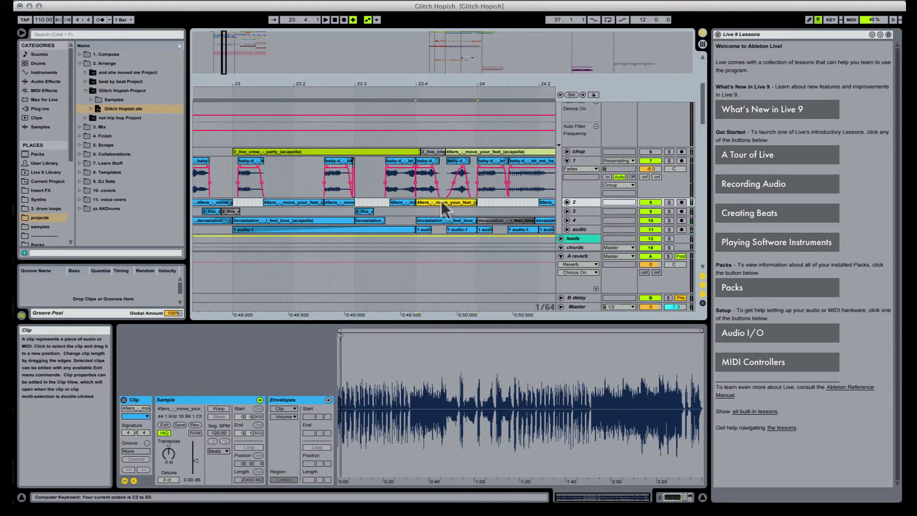
{"action": "key", "text": "0"}
{"action": "left_click", "coordinate": [401, 201]}
{"action": "key", "text": "0"}
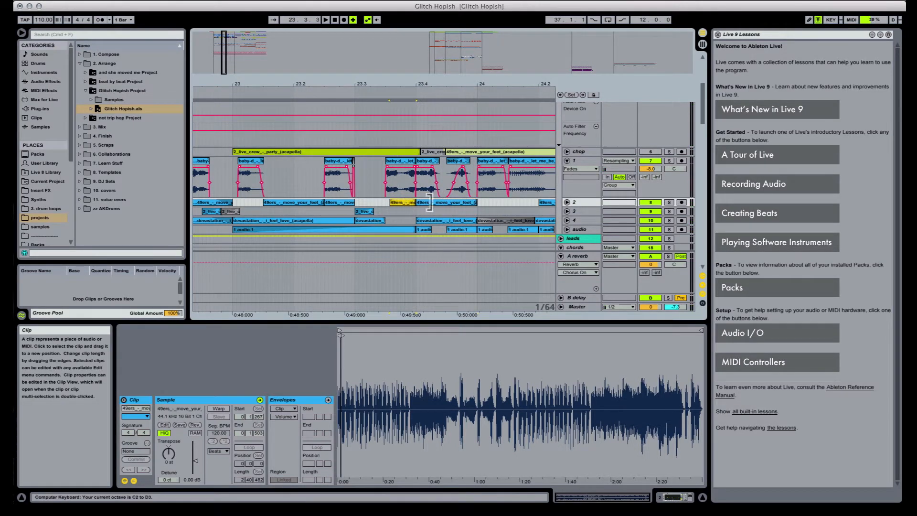
Step: Solo tracks 2, 4 and audio one after another during playback, and select the audio clips from 23.4.1 to 24.1.1
{"action": "left_click", "coordinate": [670, 201]}
{"action": "key", "text": "space"}
{"action": "left_click", "coordinate": [669, 202]}
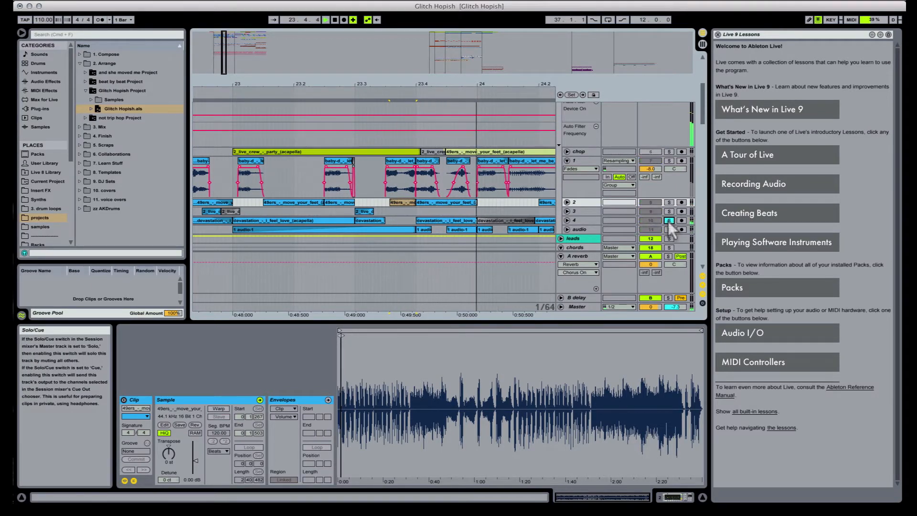
{"action": "left_click", "coordinate": [669, 229]}
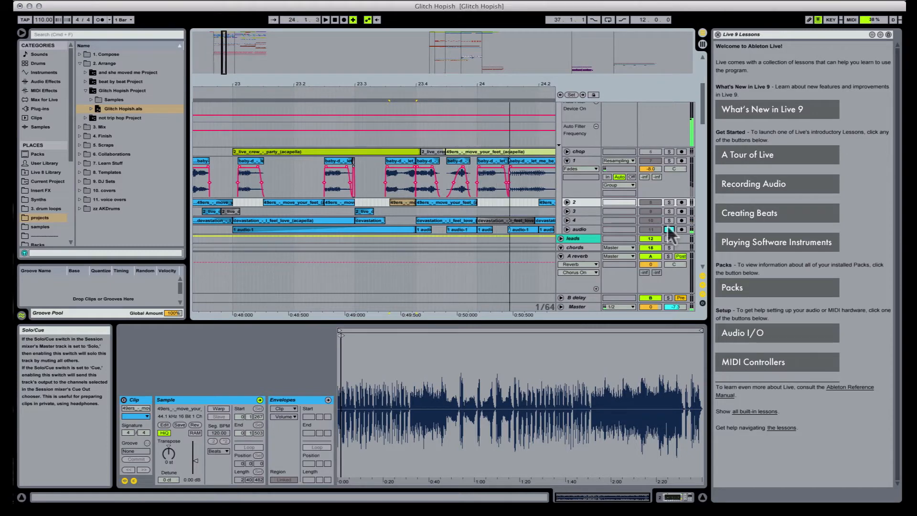
{"action": "left_click", "coordinate": [669, 230]}
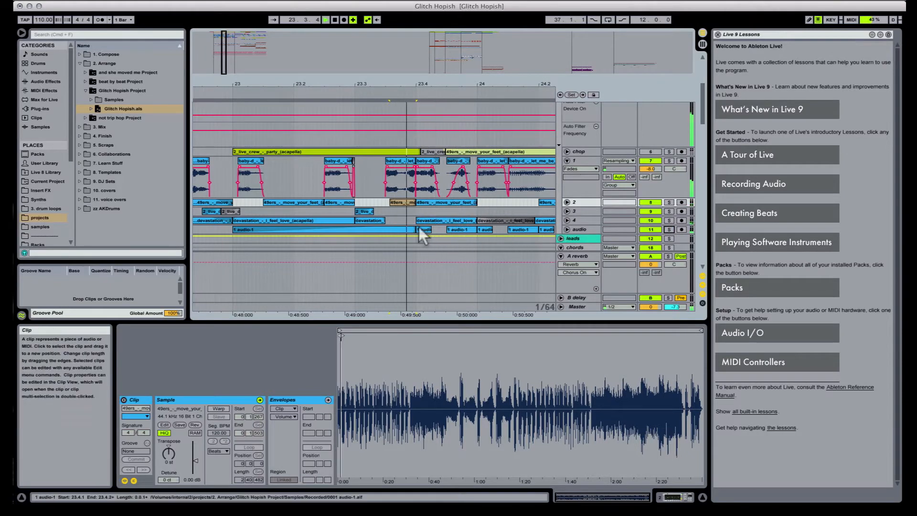
{"action": "left_click_drag", "start_coordinate": [419, 228], "coordinate": [465, 228]}
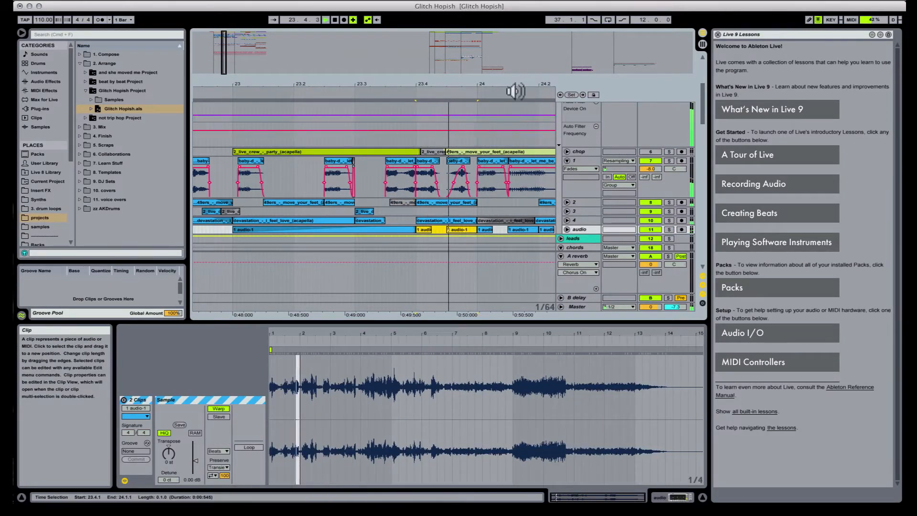
Step: Choose the output device for Soundflower (2ch) and replay the arrangement from 23.3.1 into bar 24
{"action": "left_click", "coordinate": [594, 5]}
{"action": "left_click", "coordinate": [606, 70]}
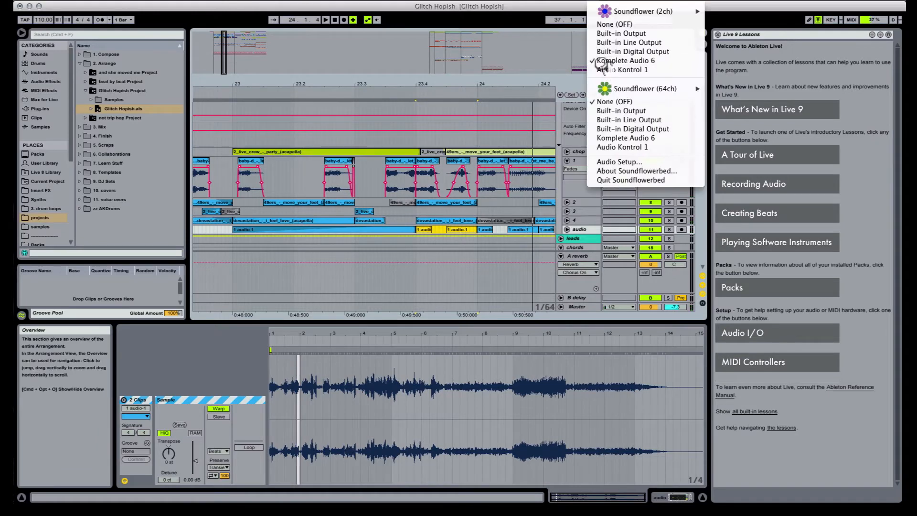
{"action": "left_click", "coordinate": [355, 171]}
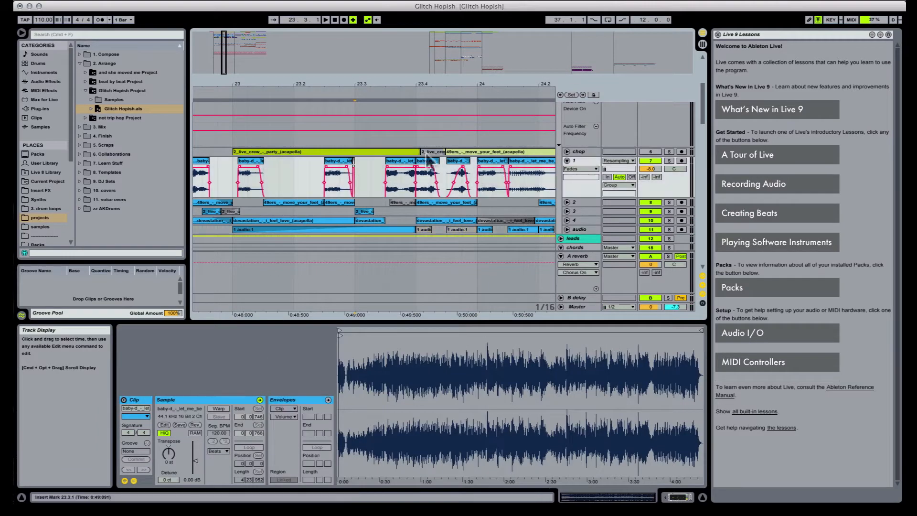
{"action": "key", "text": "space"}
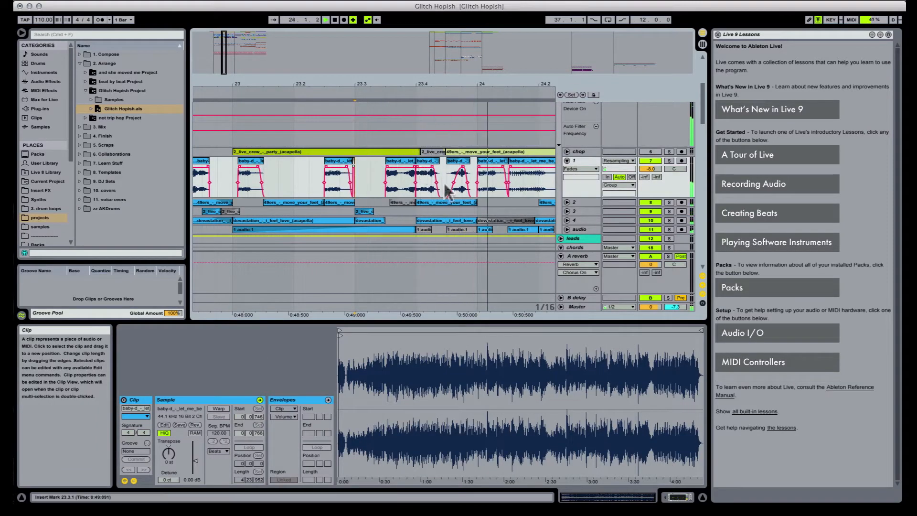
{"action": "key", "text": "space"}
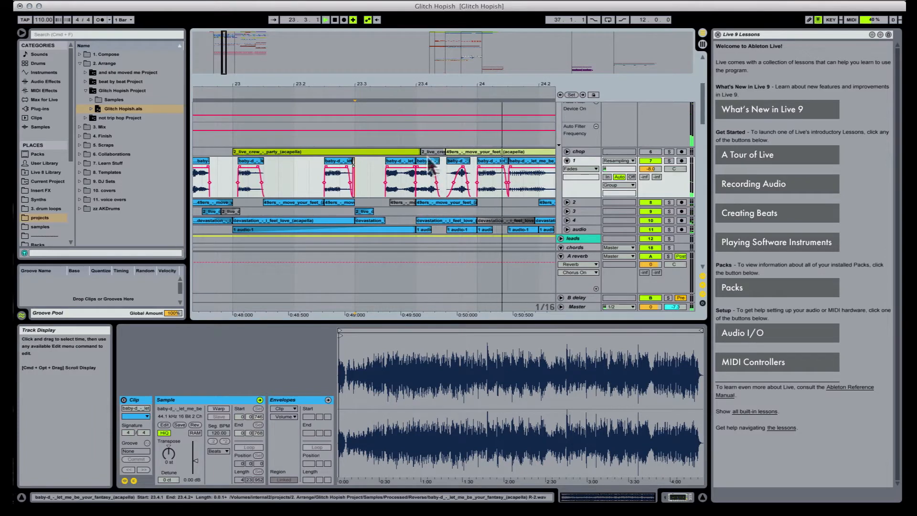
Step: Deactivate the reversed baby-d clip at 23.4.1 on track 1 and replay from 23.3.1
{"action": "left_click", "coordinate": [430, 161]}
{"action": "key", "text": "0"}
{"action": "key", "text": "space"}
{"action": "key", "text": "space"}
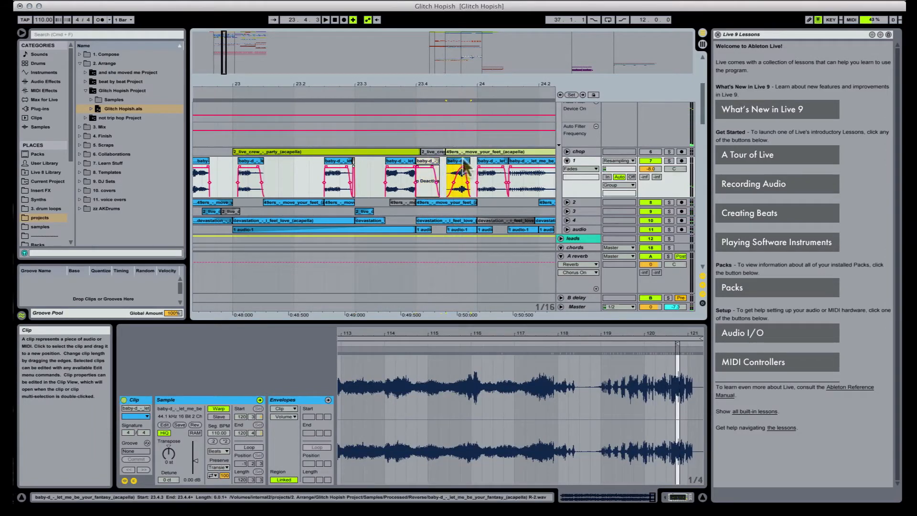
{"action": "left_click", "coordinate": [357, 168]}
{"action": "key", "text": "space"}
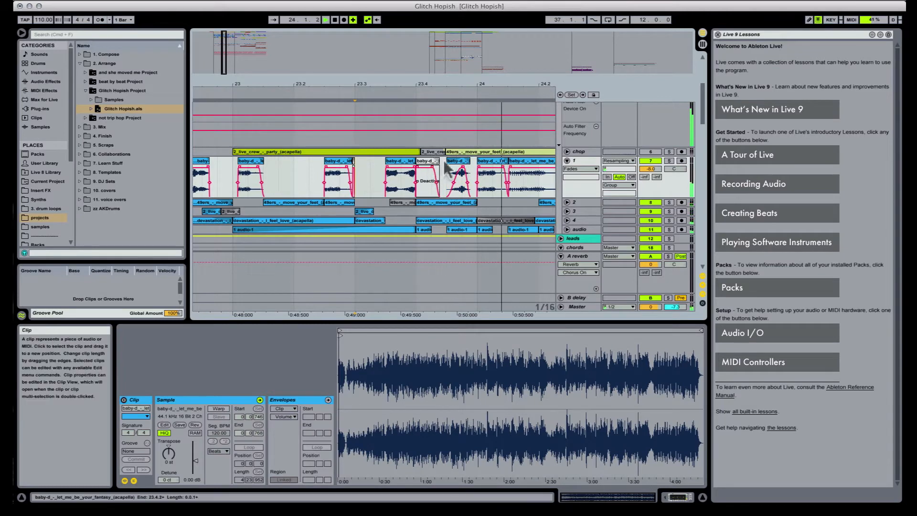
Step: Move the reversed baby-d clip at 23.4.3 on track 1 slightly later and replay from 23.3.1 into bar 25
{"action": "left_click", "coordinate": [467, 167]}
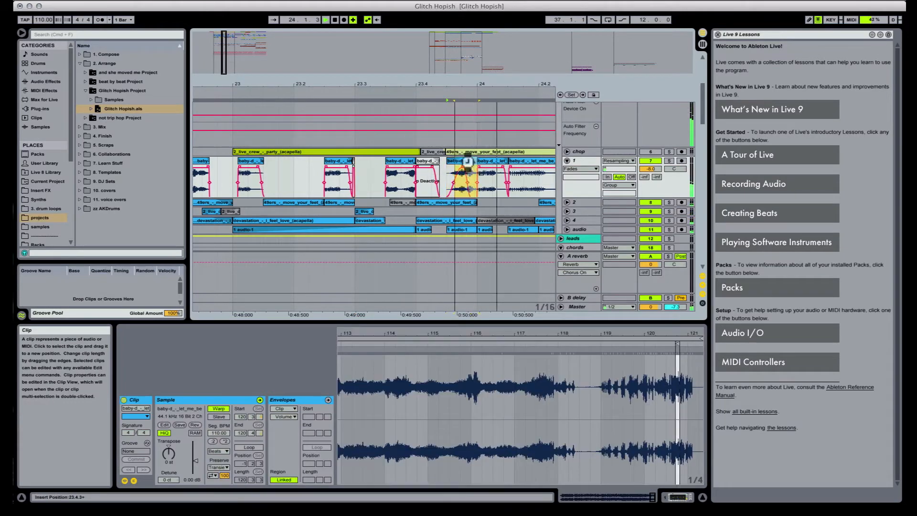
{"action": "left_click", "coordinate": [358, 170]}
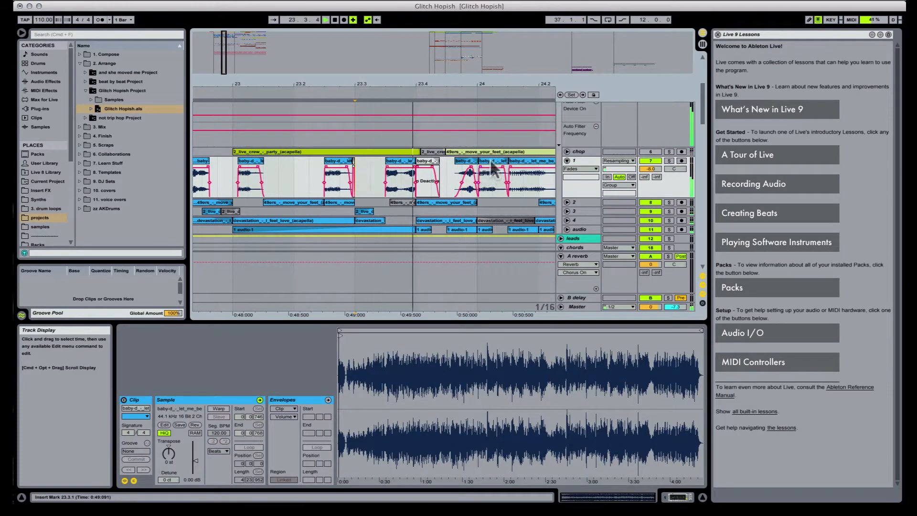
{"action": "left_click", "coordinate": [492, 163]}
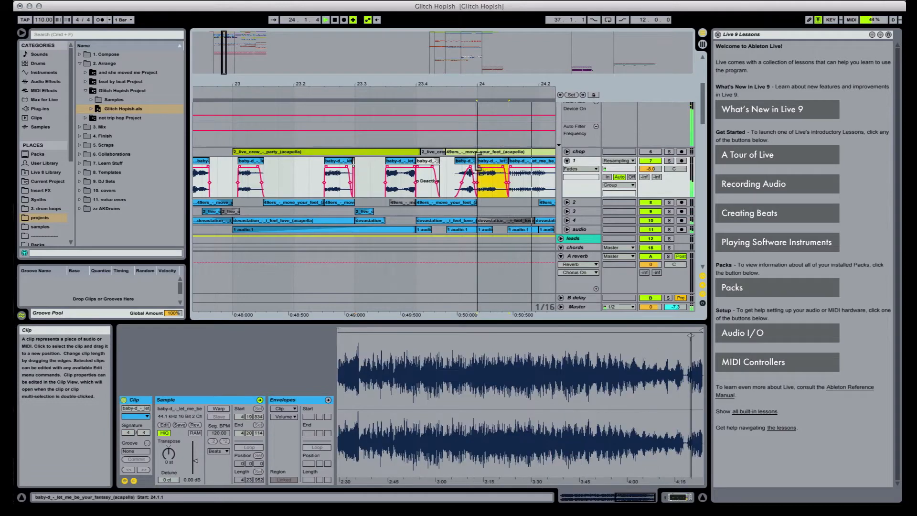
{"action": "left_click_drag", "start_coordinate": [409, 86], "coordinate": [409, 62]}
{"action": "key", "text": "space"}
{"action": "scroll", "coordinate": [257, 192], "scroll_direction": "up", "scroll_amount": 5}
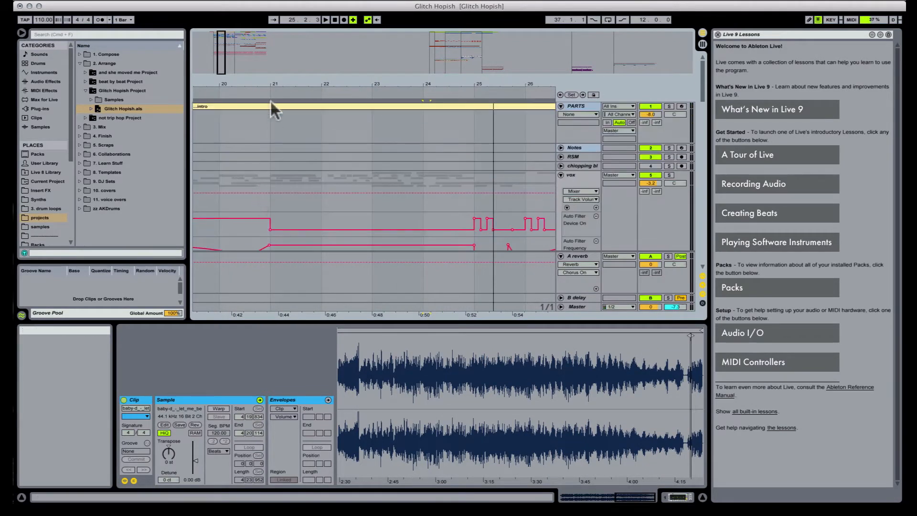
Step: Play the arrangement from the start of the intro part at bar 17 up to the beat changes marker
{"action": "left_click", "coordinate": [270, 106]}
{"action": "key", "text": "space"}
{"action": "mouse_move", "coordinate": [306, 83]}
{"action": "left_mouse_down"}
{"action": "mouse_move", "coordinate": [305, 56]}
{"action": "mouse_move", "coordinate": [307, 90]}
{"action": "left_mouse_up"}
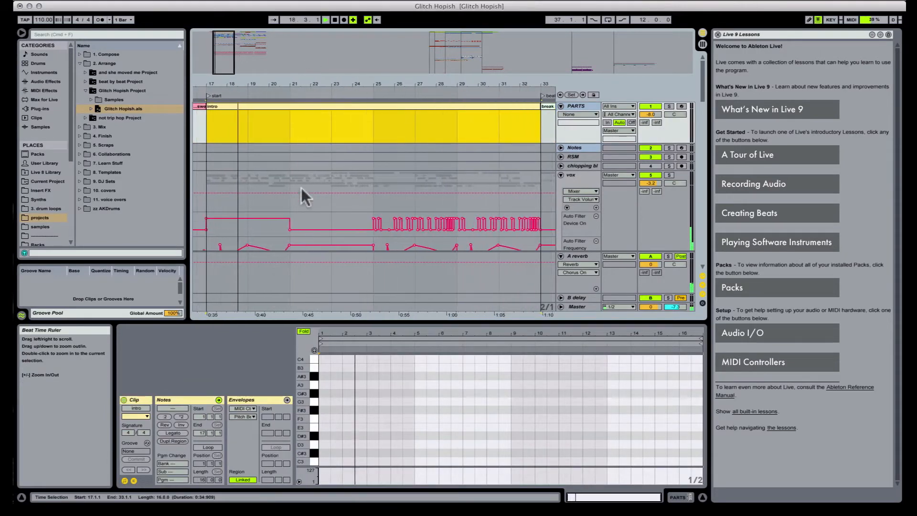
{"action": "scroll", "coordinate": [299, 236], "scroll_direction": "down", "scroll_amount": 10}
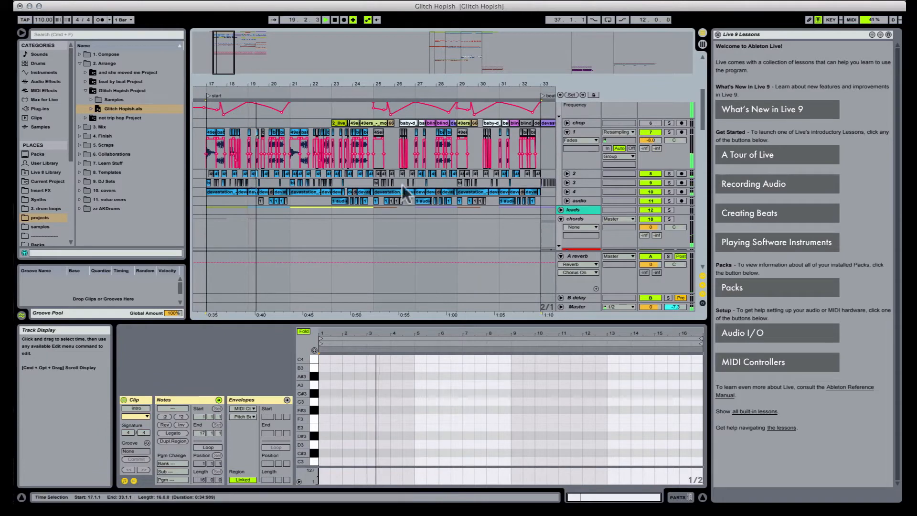
{"action": "scroll", "coordinate": [369, 209], "scroll_direction": "up", "scroll_amount": 2}
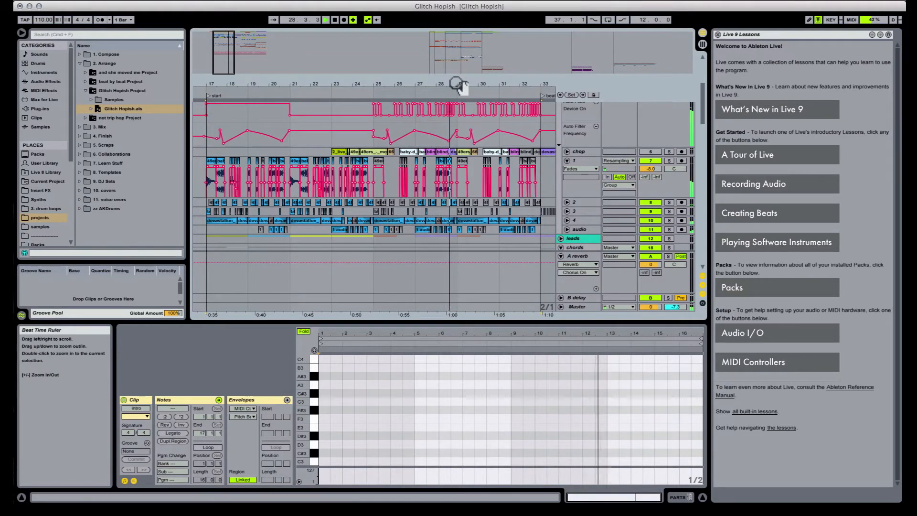
{"action": "left_click_drag", "start_coordinate": [470, 84], "coordinate": [346, 85]}
{"action": "scroll", "coordinate": [382, 171], "scroll_direction": "up", "scroll_amount": 5}
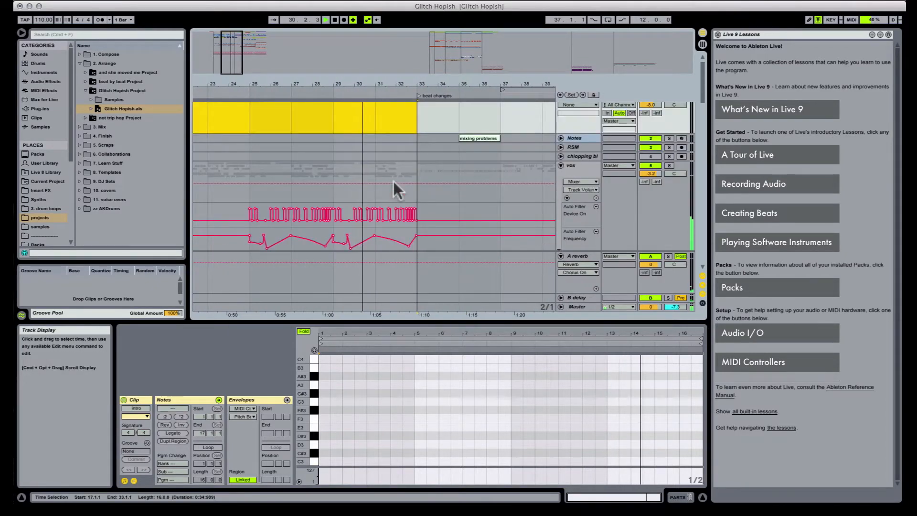
{"action": "scroll", "coordinate": [392, 181], "scroll_direction": "down", "scroll_amount": 3}
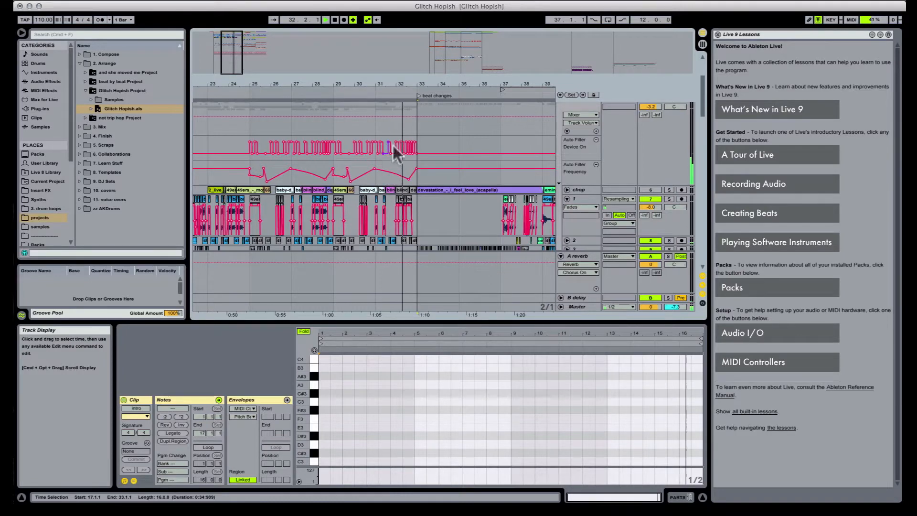
{"action": "scroll", "coordinate": [399, 158], "scroll_direction": "up", "scroll_amount": 4}
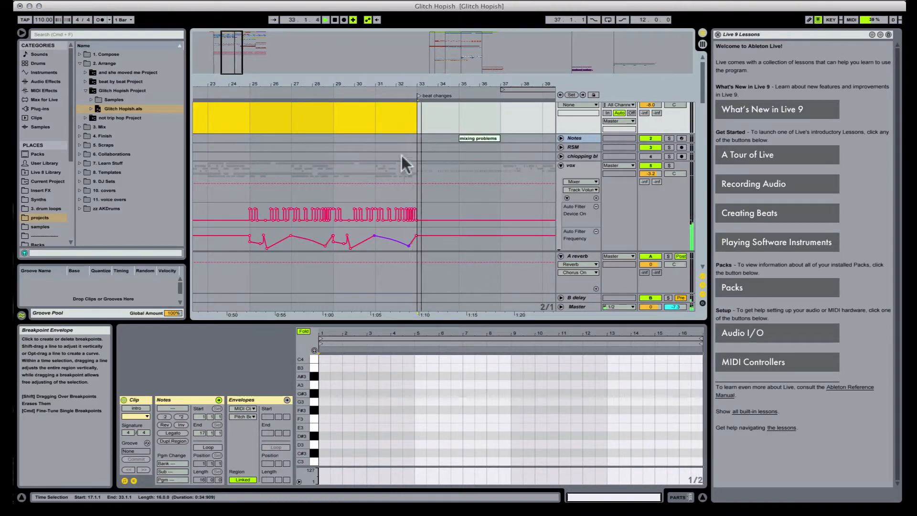
Step: Listen on through the break (intro?) part into the verse while checking the Notes, vox and chop tracks
{"action": "left_click_drag", "start_coordinate": [428, 85], "coordinate": [288, 84]}
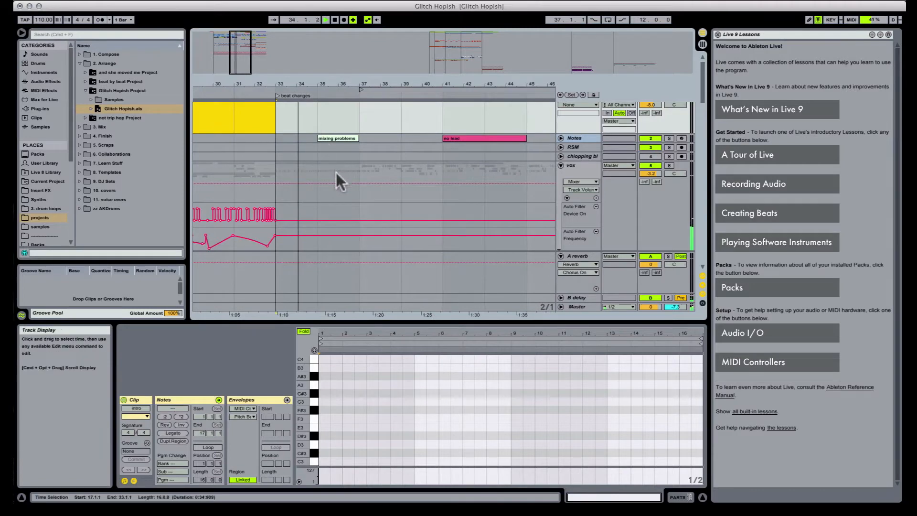
{"action": "scroll", "coordinate": [336, 170], "scroll_direction": "down", "scroll_amount": 3}
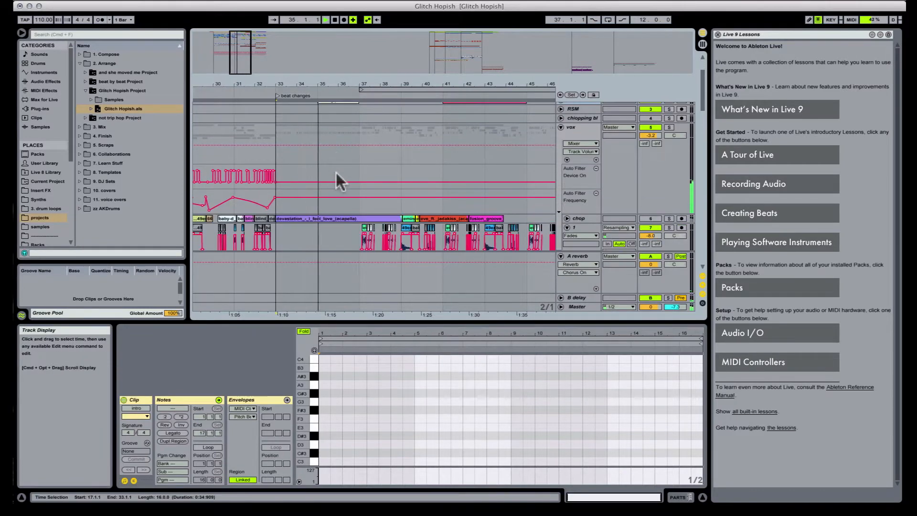
{"action": "scroll", "coordinate": [336, 172], "scroll_direction": "down", "scroll_amount": 4}
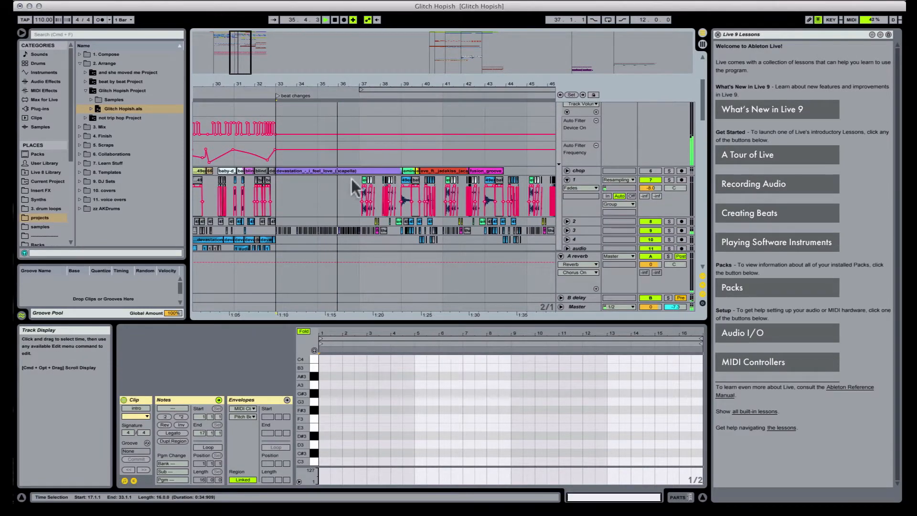
{"action": "scroll", "coordinate": [358, 174], "scroll_direction": "up", "scroll_amount": 5}
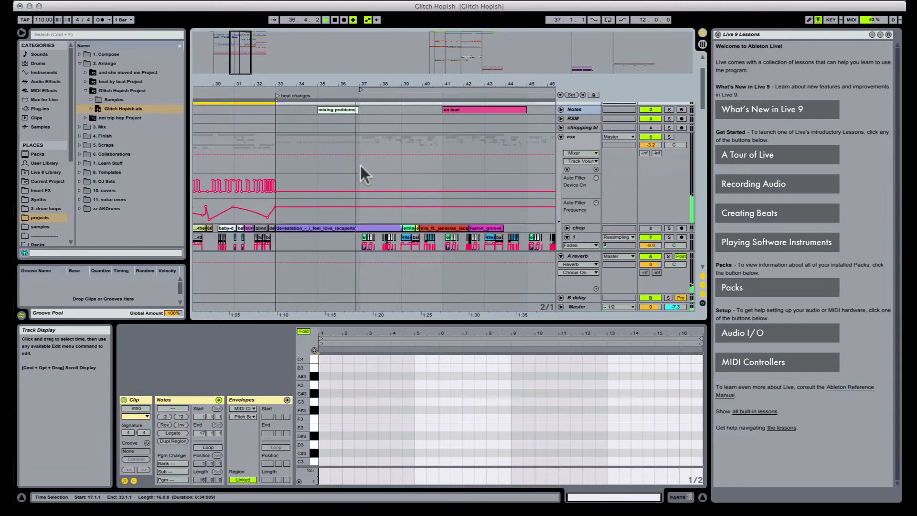
{"action": "scroll", "coordinate": [361, 166], "scroll_direction": "down", "scroll_amount": 2}
{"action": "scroll", "coordinate": [360, 176], "scroll_direction": "up", "scroll_amount": 4}
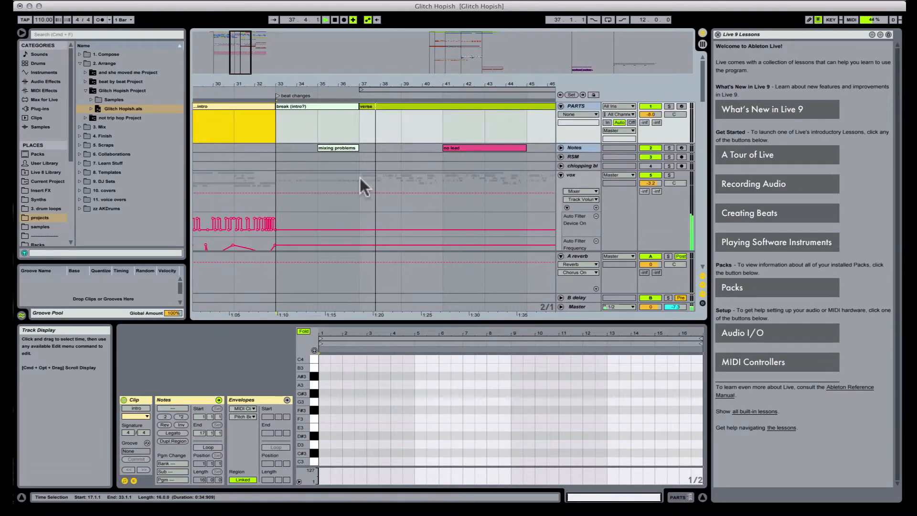
Step: Replay the break from 33.1.1 into bar 36 while inspecting the chop, leads and chords tracks
{"action": "left_click", "coordinate": [282, 125]}
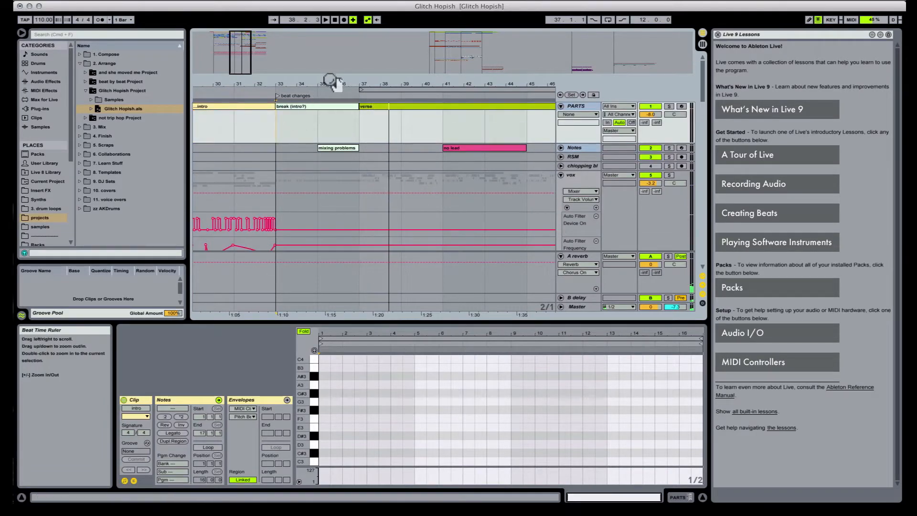
{"action": "left_click_drag", "start_coordinate": [330, 80], "coordinate": [360, 82]}
{"action": "key", "text": "space"}
{"action": "scroll", "coordinate": [374, 136], "scroll_direction": "down", "scroll_amount": 9}
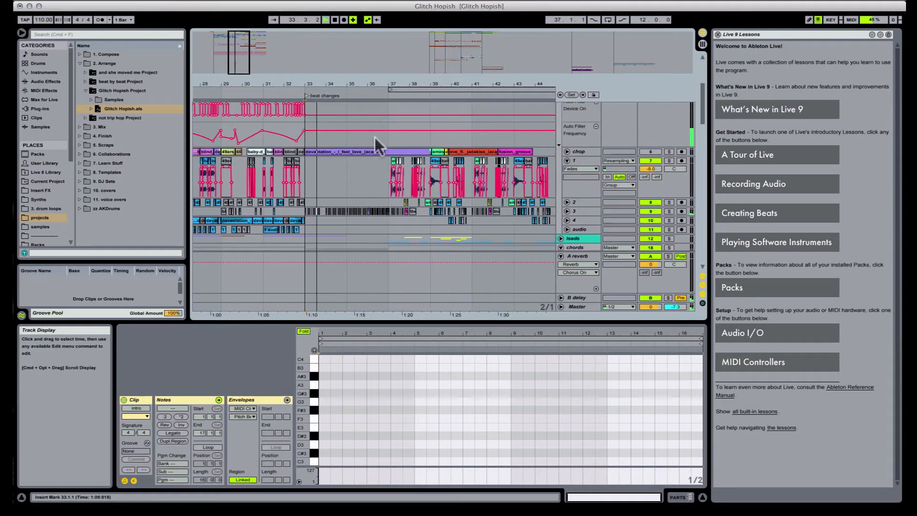
{"action": "scroll", "coordinate": [374, 137], "scroll_direction": "down", "scroll_amount": 5}
{"action": "scroll", "coordinate": [382, 152], "scroll_direction": "up", "scroll_amount": 3}
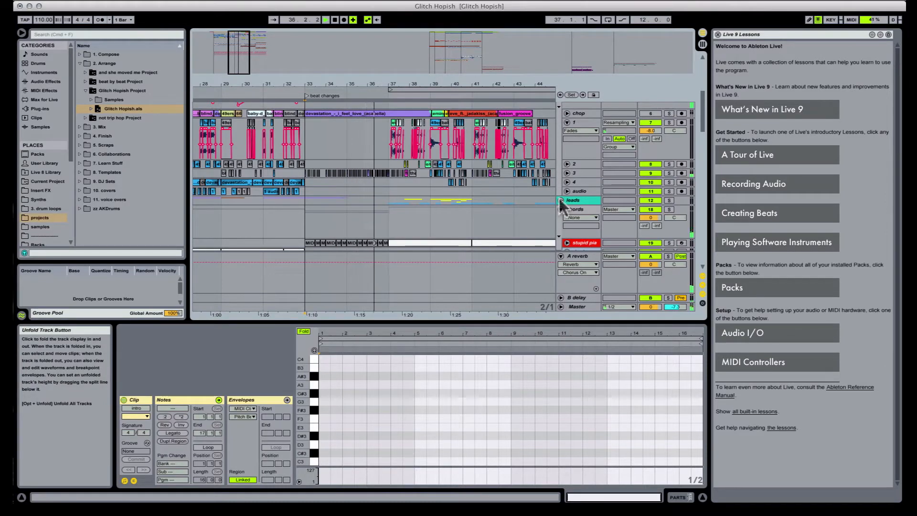
Step: Replay the end of the break from 36.1.1 and unfold the second rhodes track in the chords group
{"action": "left_click_drag", "start_coordinate": [385, 85], "coordinate": [386, 147]}
{"action": "key", "text": "space"}
{"action": "left_click", "coordinate": [345, 141]}
{"action": "key", "text": "space"}
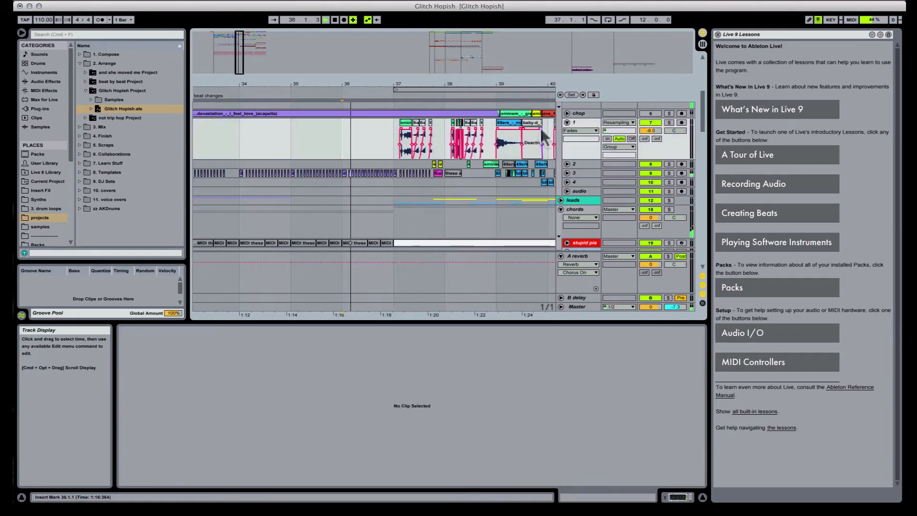
{"action": "scroll", "coordinate": [396, 168], "scroll_direction": "down", "scroll_amount": 5}
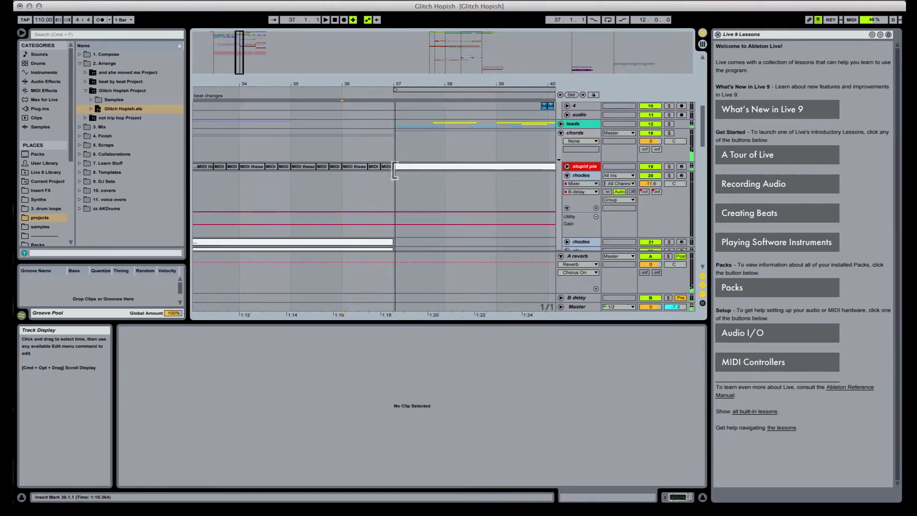
{"action": "key", "text": "space"}
{"action": "left_click", "coordinate": [567, 212]}
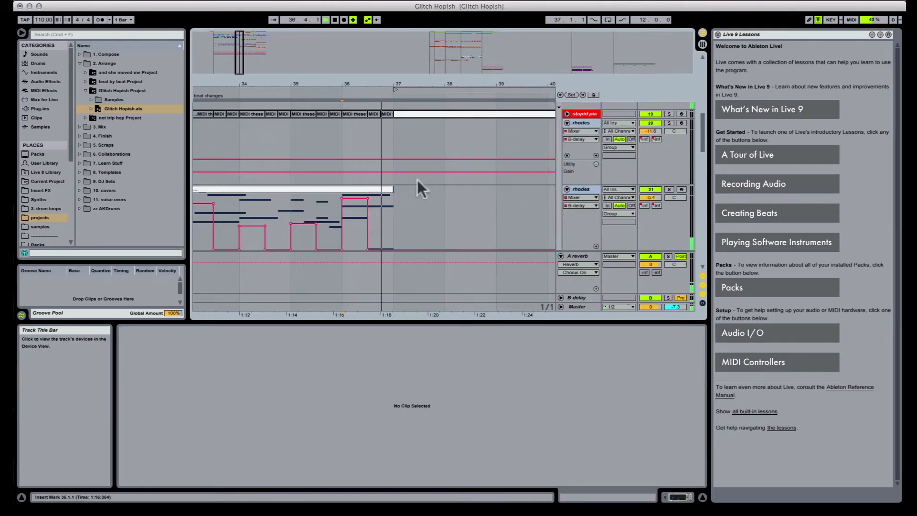
{"action": "scroll", "coordinate": [389, 214], "scroll_direction": "down", "scroll_amount": 4}
{"action": "key", "text": "space"}
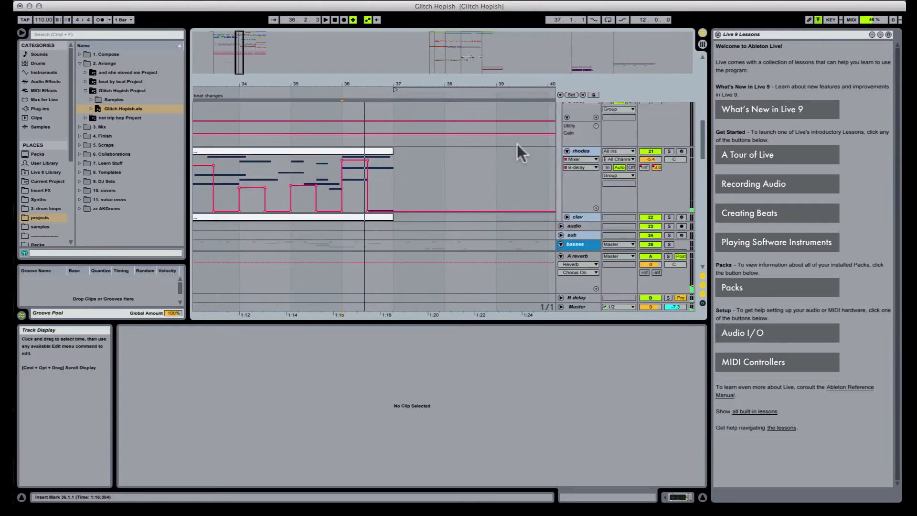
Step: Automate the second rhodes track's Utility gain to swell up from 36.1.1, dip before 37.1.1 and recover early in bar 37
{"action": "left_click", "coordinate": [360, 150]}
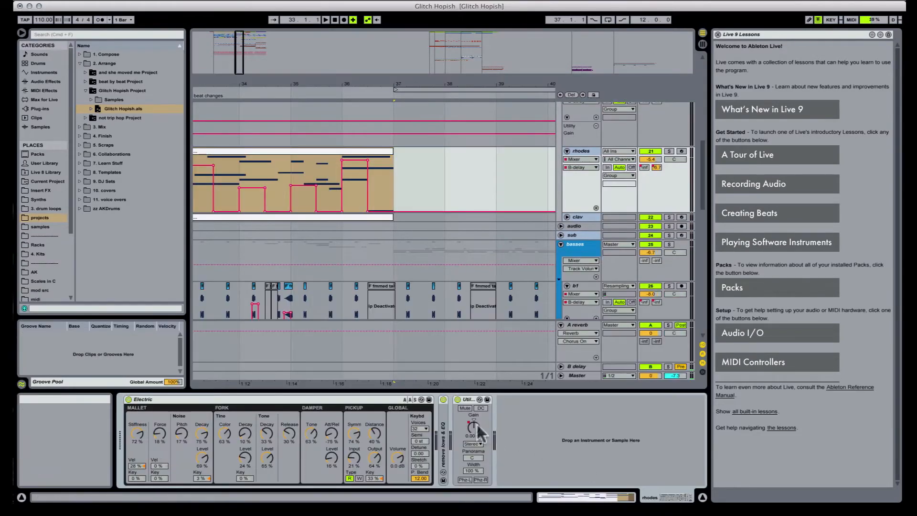
{"action": "mouse_move", "coordinate": [367, 197]}
{"action": "left_mouse_down"}
{"action": "mouse_move", "coordinate": [366, 223]}
{"action": "mouse_move", "coordinate": [379, 194]}
{"action": "left_mouse_up"}
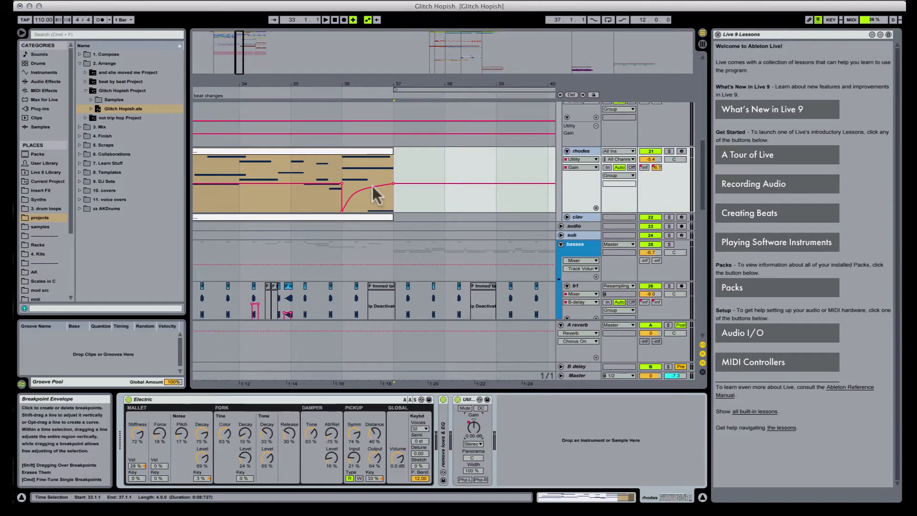
{"action": "left_click", "coordinate": [373, 186]}
{"action": "left_click", "coordinate": [393, 185]}
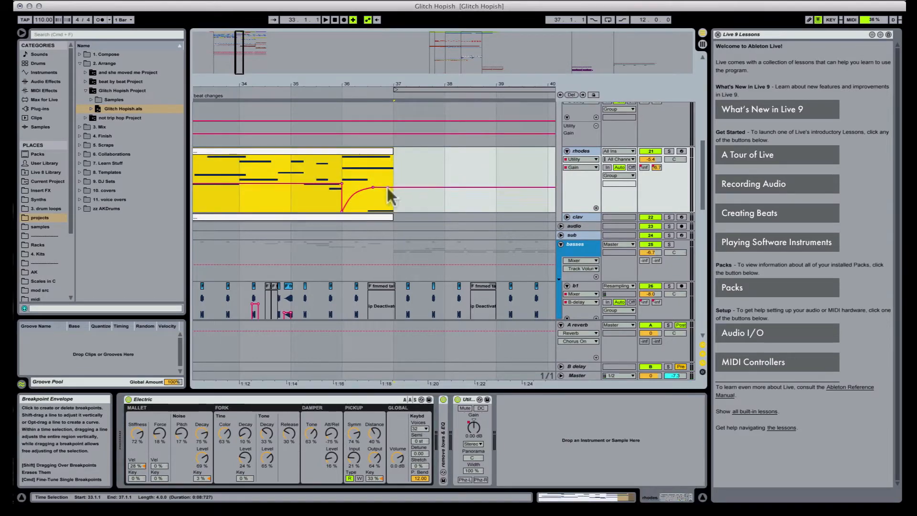
{"action": "left_click", "coordinate": [406, 187]}
{"action": "left_click", "coordinate": [340, 170]}
Step: Replay from 36.1.1 to check the rhodes swell, and unfold the clav track
{"action": "key", "text": "space"}
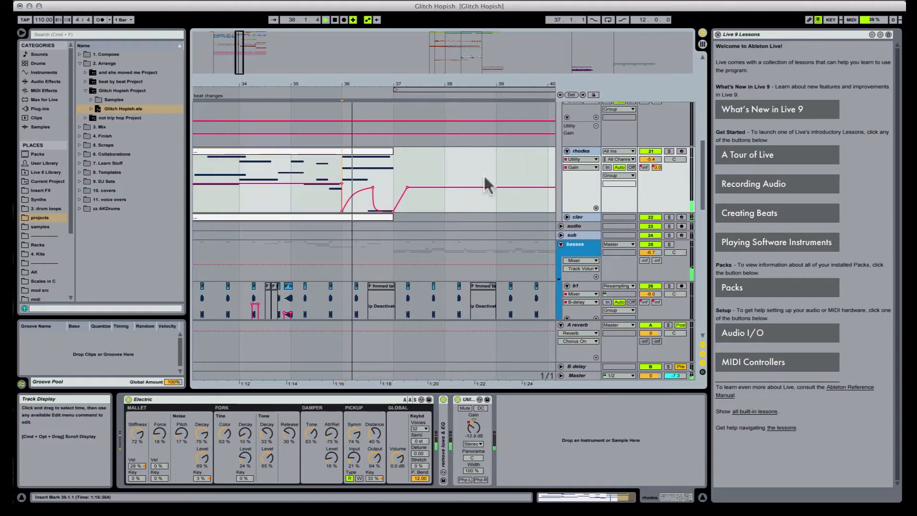
{"action": "left_click", "coordinate": [567, 217]}
{"action": "key", "text": "space"}
{"action": "key", "text": "space"}
{"action": "key", "text": "space"}
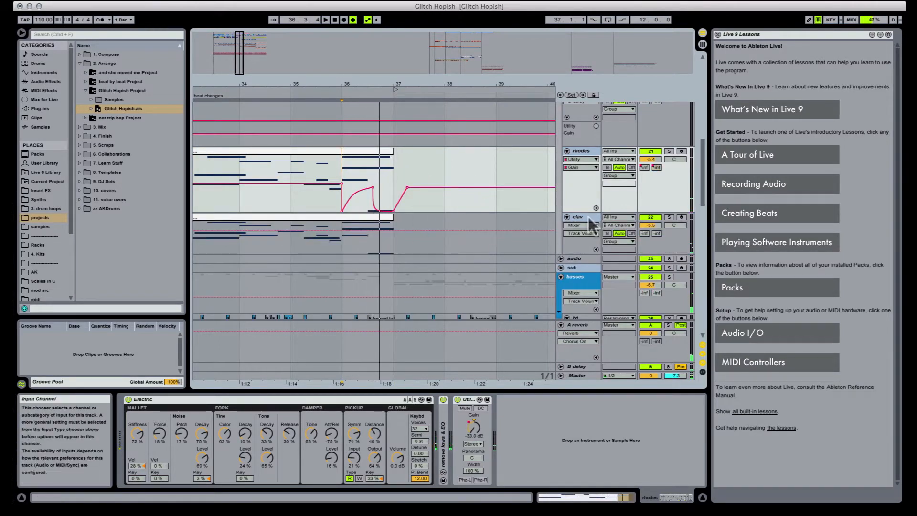
Step: Show the clav track's Utility gain automation and draw a drop to about -35 dB over the second half of bar 36
{"action": "left_click", "coordinate": [587, 217]}
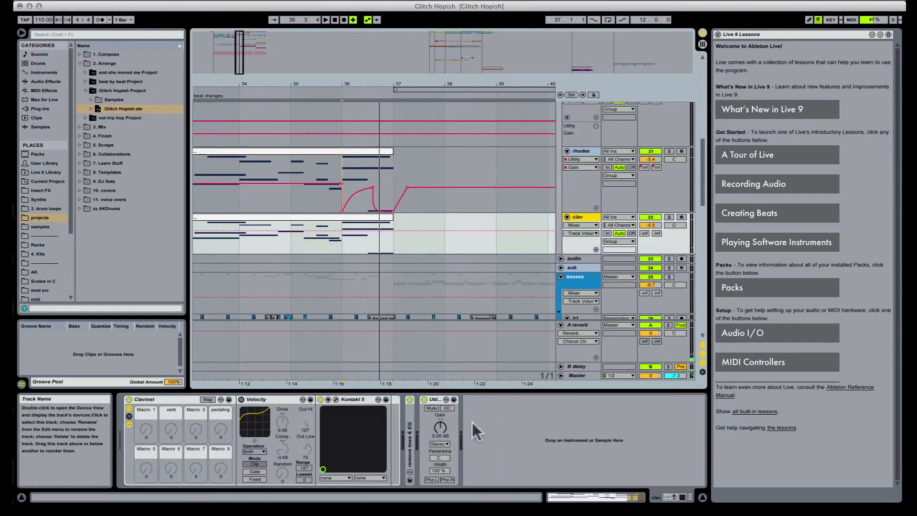
{"action": "left_click", "coordinate": [441, 424]}
{"action": "left_click", "coordinate": [365, 236]}
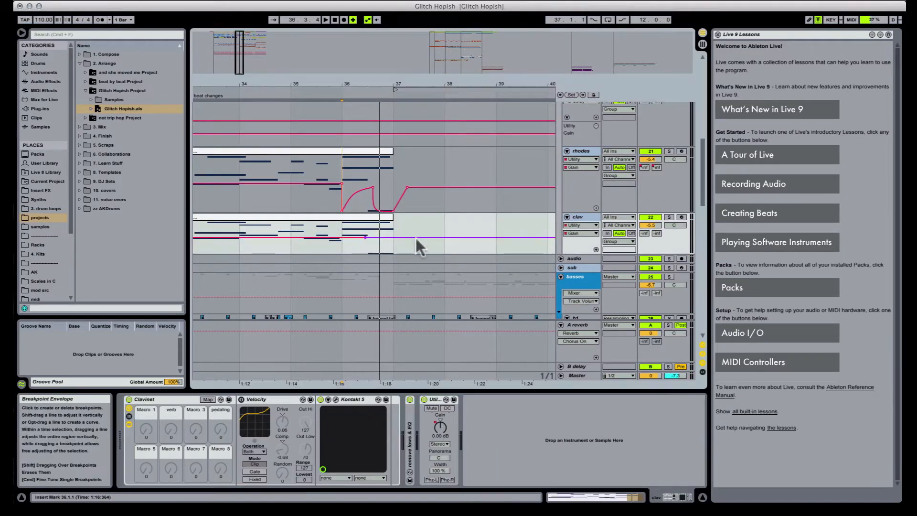
{"action": "key", "text": "super+b"}
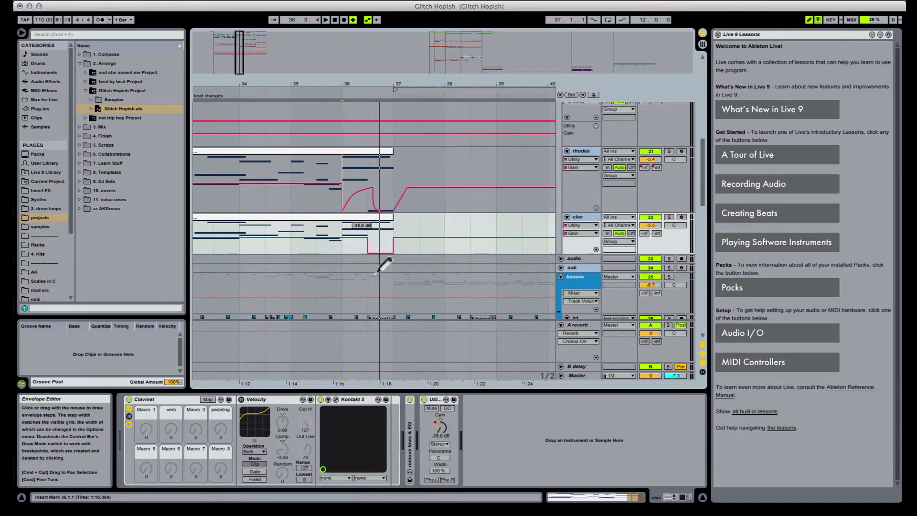
{"action": "key", "text": "super+b"}
Step: Reshape the clav gain drop into a straight fade down to 37.1.1 and replay from 36.1.1
{"action": "left_click", "coordinate": [368, 253]}
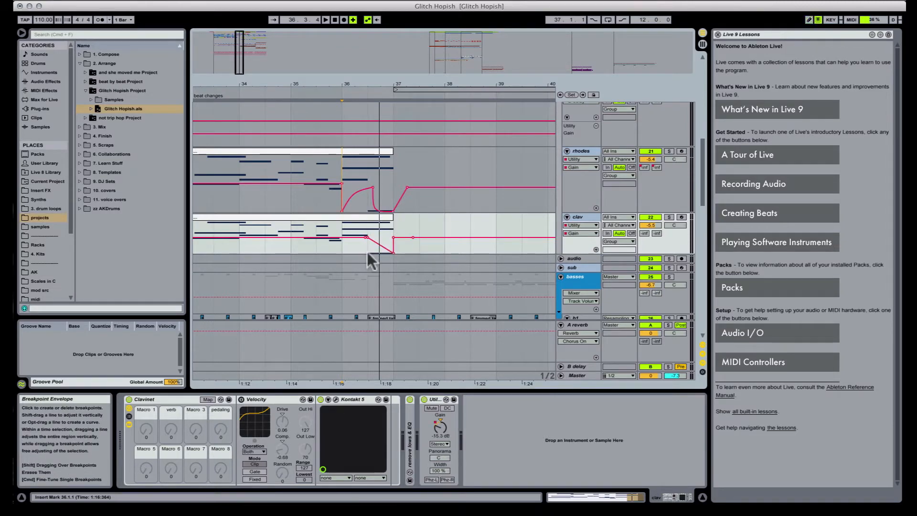
{"action": "left_click_drag", "start_coordinate": [373, 241], "coordinate": [365, 246]}
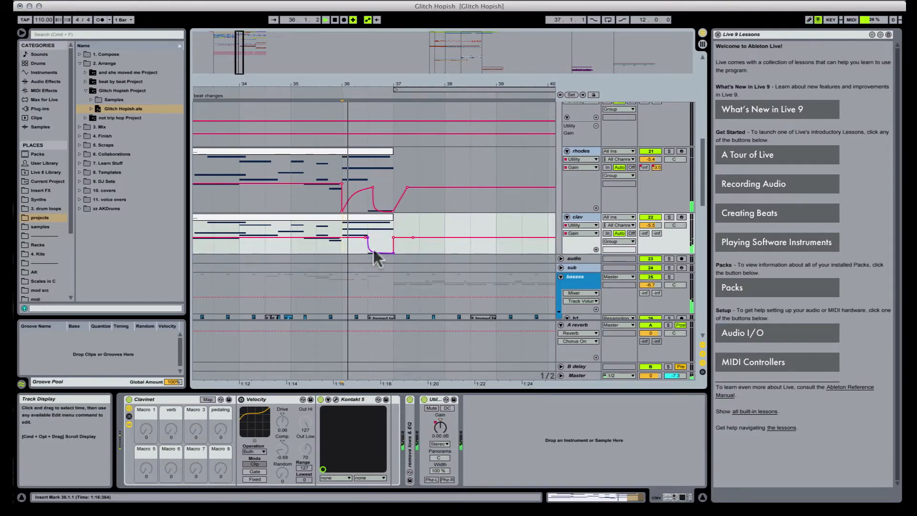
{"action": "left_click_drag", "start_coordinate": [376, 252], "coordinate": [381, 247]}
{"action": "key", "text": "space"}
{"action": "key", "text": "space"}
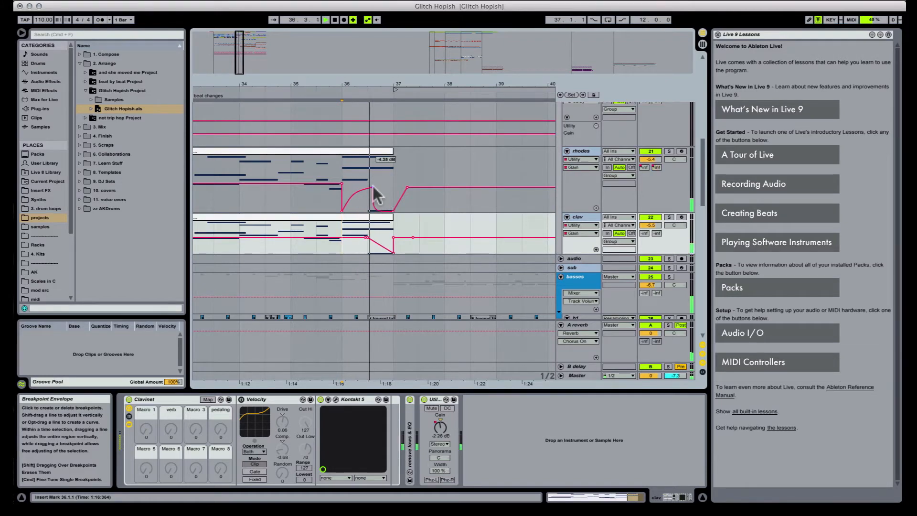
Step: Turn the rhodes gain dip in the second half of bar 36 into a straight fade and replay from 36.1.1
{"action": "left_click_drag", "start_coordinate": [371, 186], "coordinate": [378, 197]}
{"action": "key", "text": "space"}
{"action": "key", "text": "space"}
{"action": "key", "text": "space"}
{"action": "key", "text": "space"}
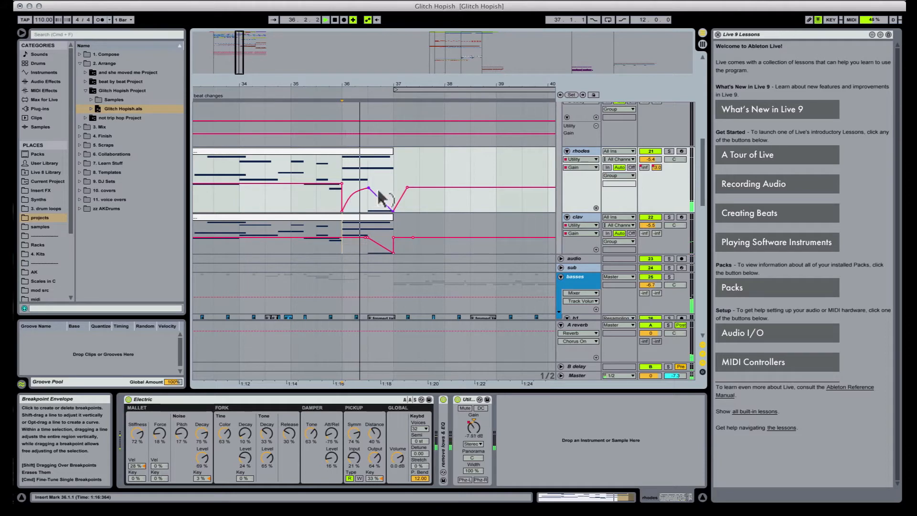
Step: Listen on into the verse, place the insert mark at 37.1.1 on track 1 and review the tracks across bars 33 to 45
{"action": "scroll", "coordinate": [382, 119], "scroll_direction": "up", "scroll_amount": 5}
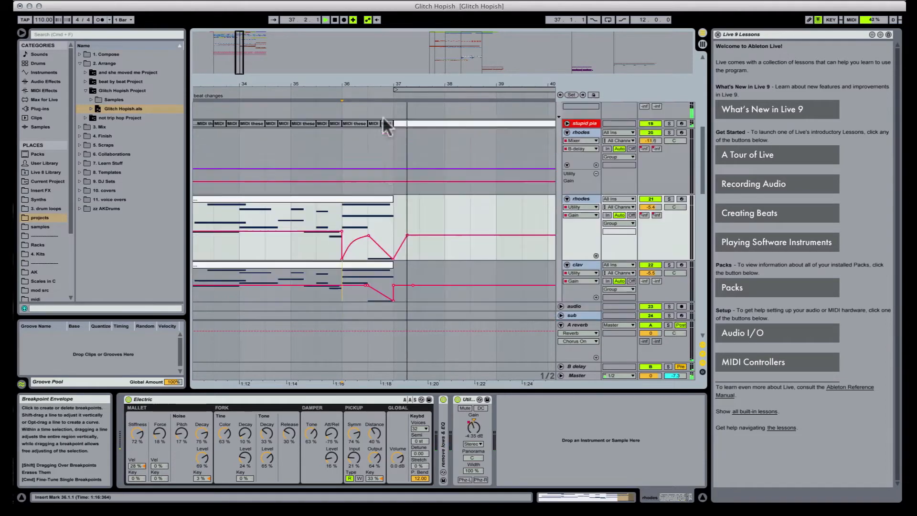
{"action": "left_click_drag", "start_coordinate": [408, 85], "coordinate": [303, 86]}
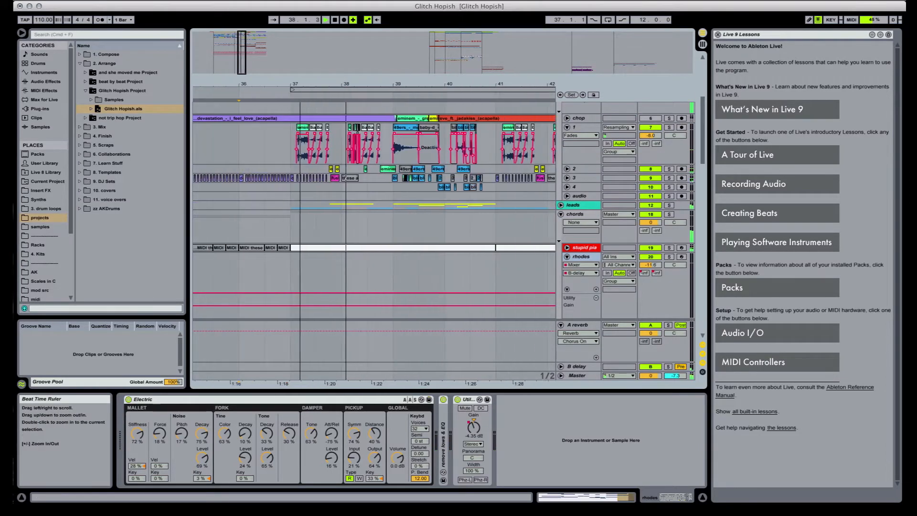
{"action": "left_click", "coordinate": [313, 155]}
{"action": "scroll", "coordinate": [309, 152], "scroll_direction": "up", "scroll_amount": 10}
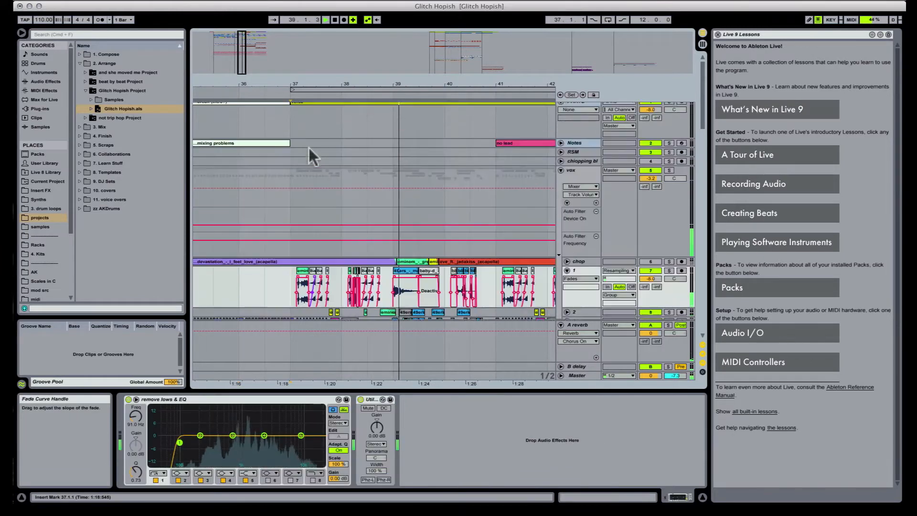
{"action": "left_click_drag", "start_coordinate": [371, 82], "coordinate": [354, 68]}
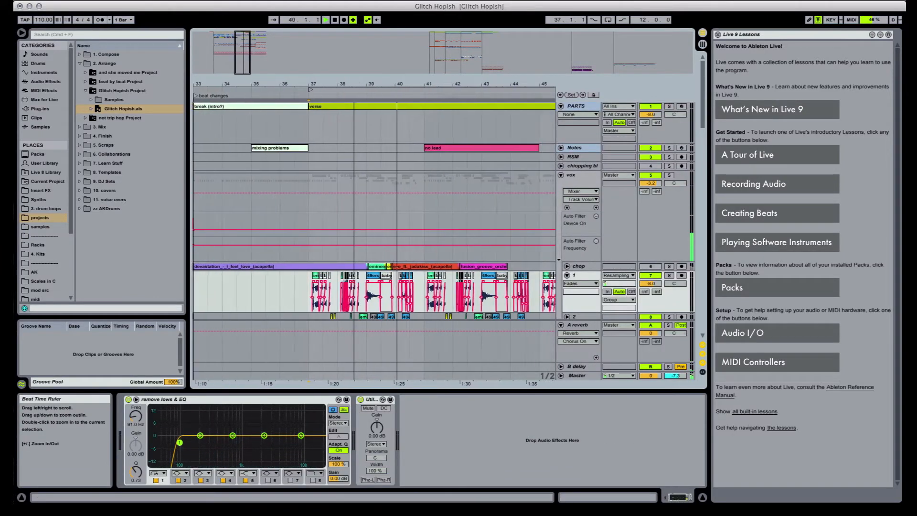
{"action": "scroll", "coordinate": [370, 191], "scroll_direction": "down", "scroll_amount": 2}
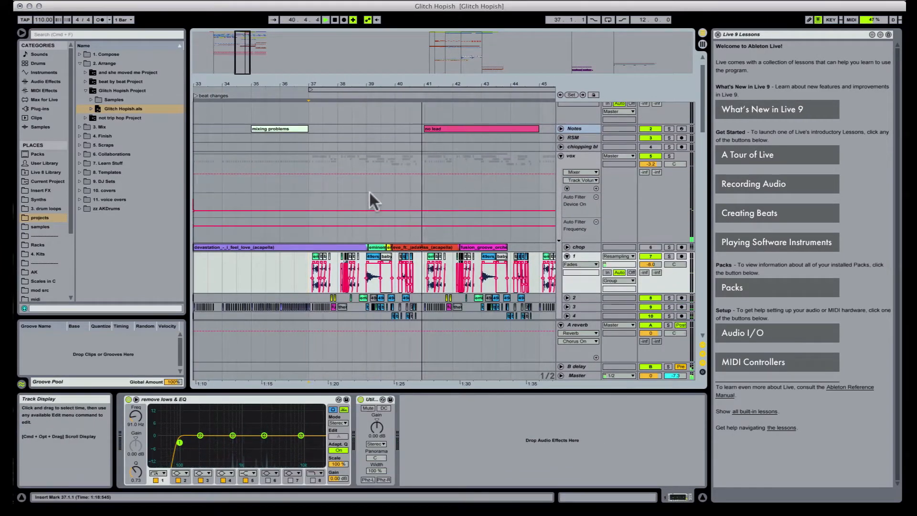
Step: Draw the vox Auto Filter's Device On automation as on from bar 37 to bar 42 and replay from 37.1.1
{"action": "left_click_drag", "start_coordinate": [403, 82], "coordinate": [403, 72]}
{"action": "scroll", "coordinate": [382, 143], "scroll_direction": "up", "scroll_amount": 2}
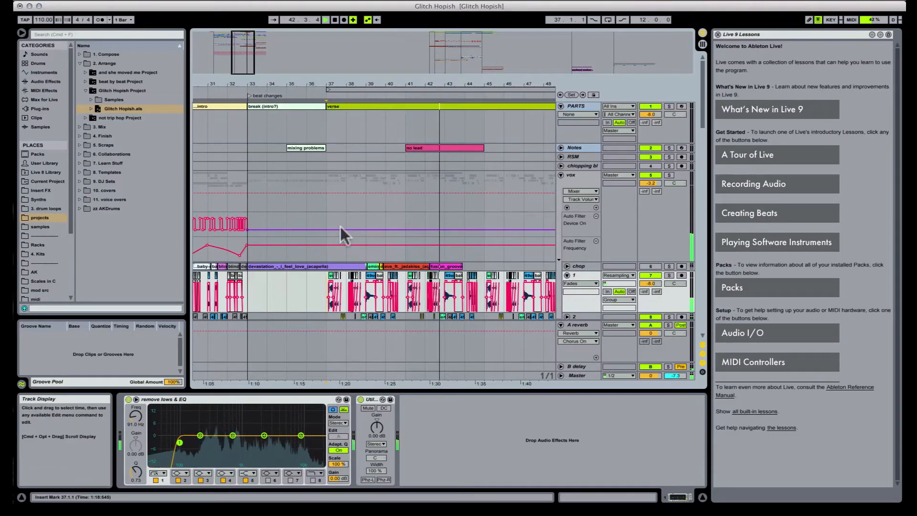
{"action": "left_click", "coordinate": [329, 211]}
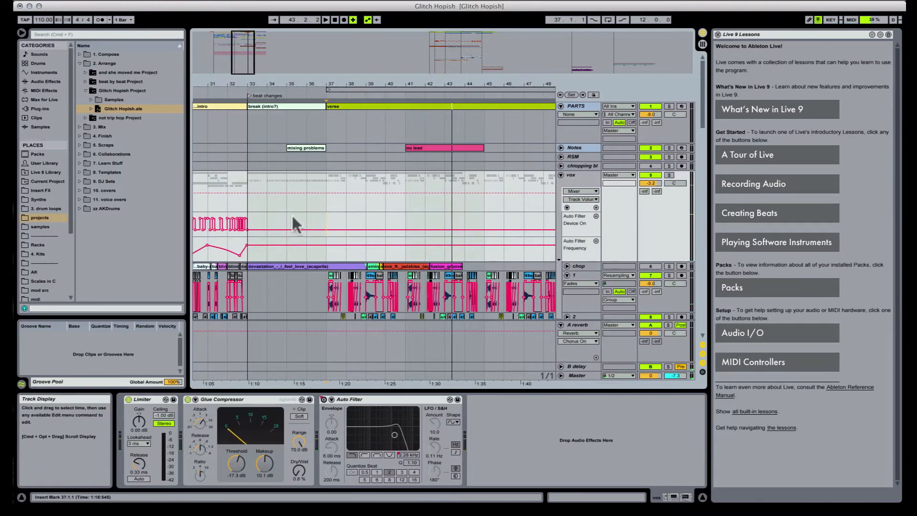
{"action": "key", "text": "super+b"}
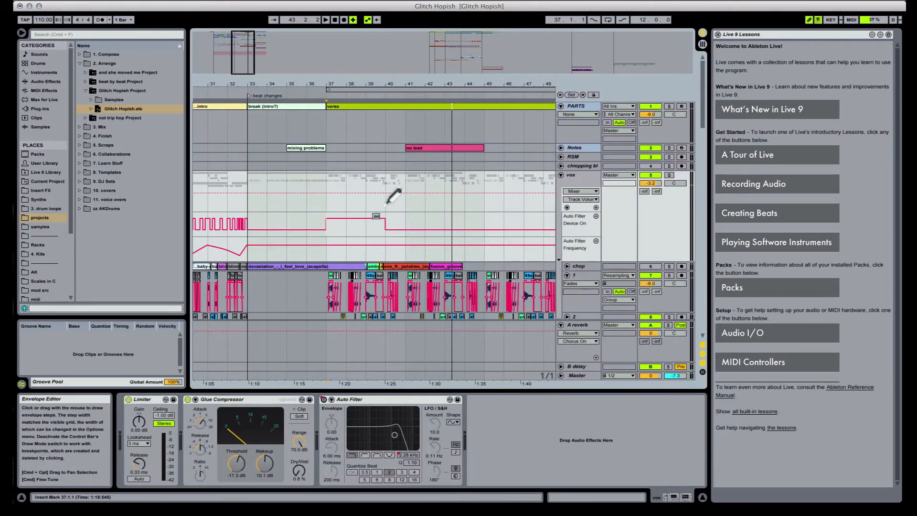
{"action": "key", "text": "space"}
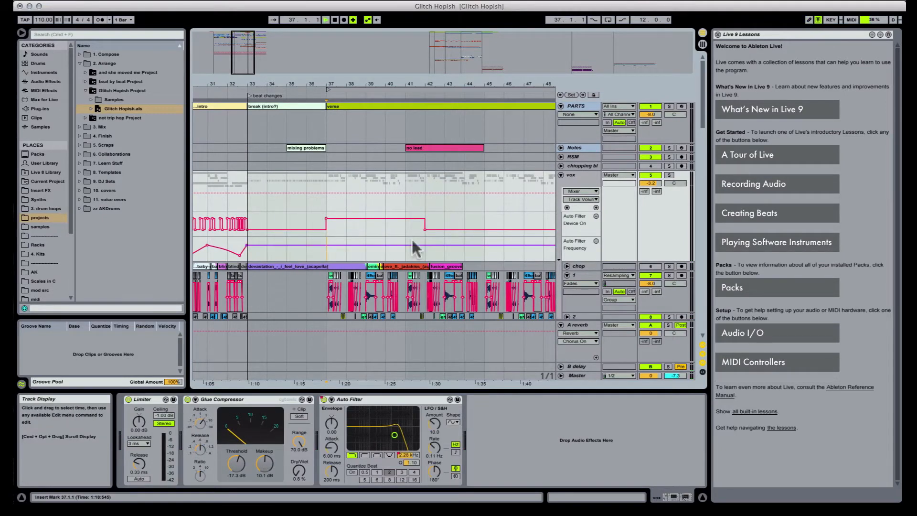
{"action": "key", "text": "space"}
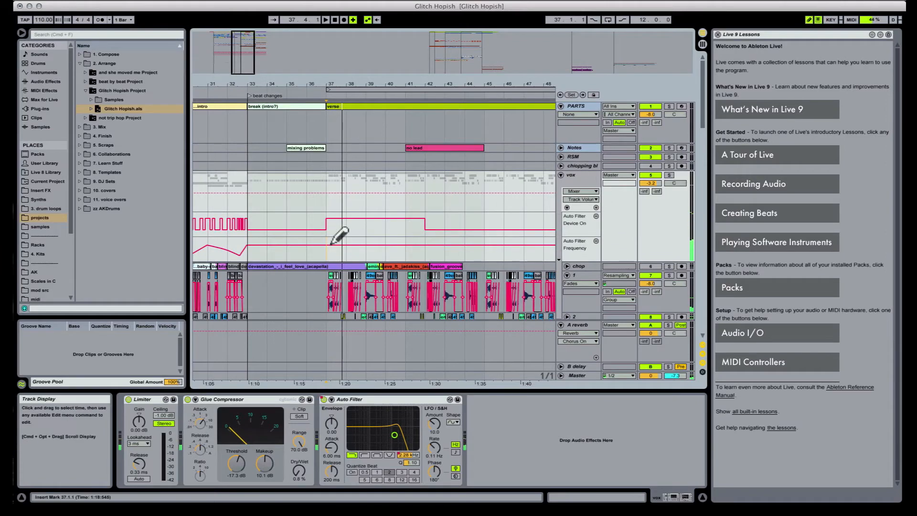
Step: Shape the vox Auto Filter frequency automation with breakpoints into alternating dips and peaks across bars 37 to 42 while replaying from 37.1.1
{"action": "key", "text": "super+b"}
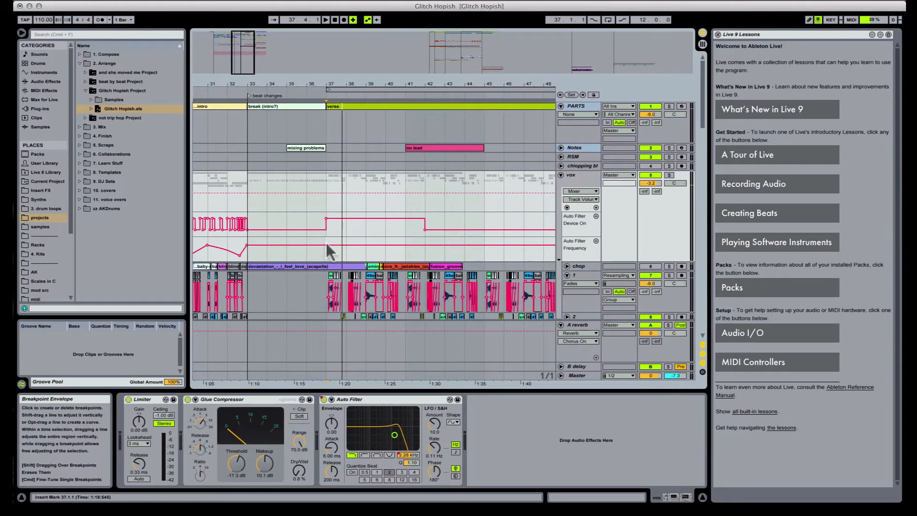
{"action": "key", "text": "space"}
{"action": "left_click_drag", "start_coordinate": [343, 247], "coordinate": [346, 252]}
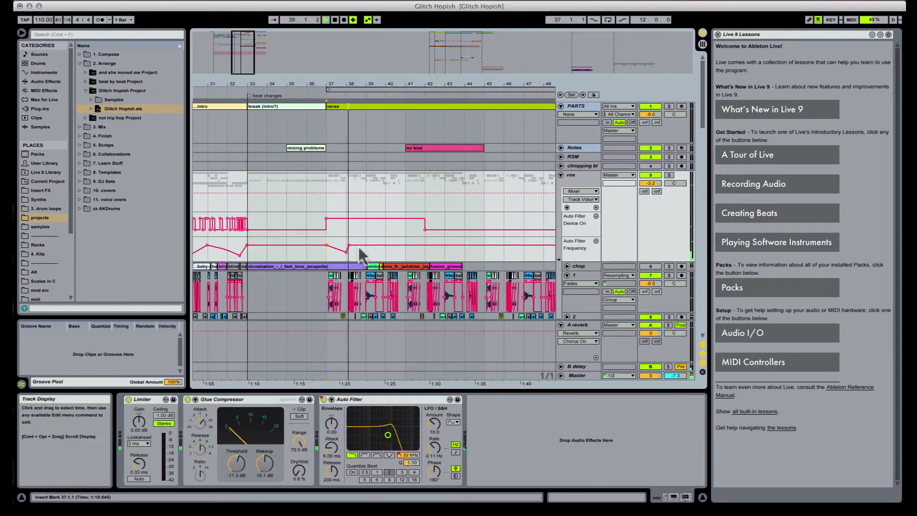
{"action": "key", "text": "space"}
{"action": "key", "text": "space"}
{"action": "left_click_drag", "start_coordinate": [349, 245], "coordinate": [366, 242]}
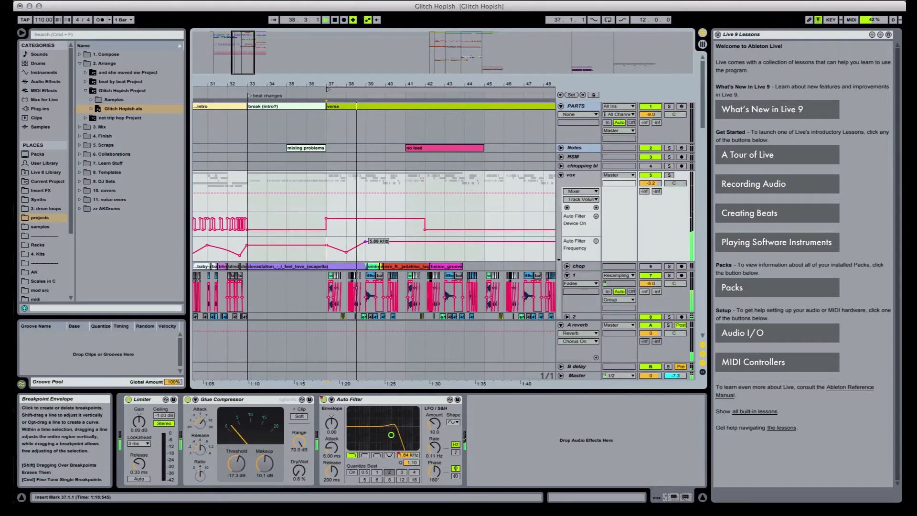
{"action": "key", "text": "space"}
{"action": "key", "text": "space"}
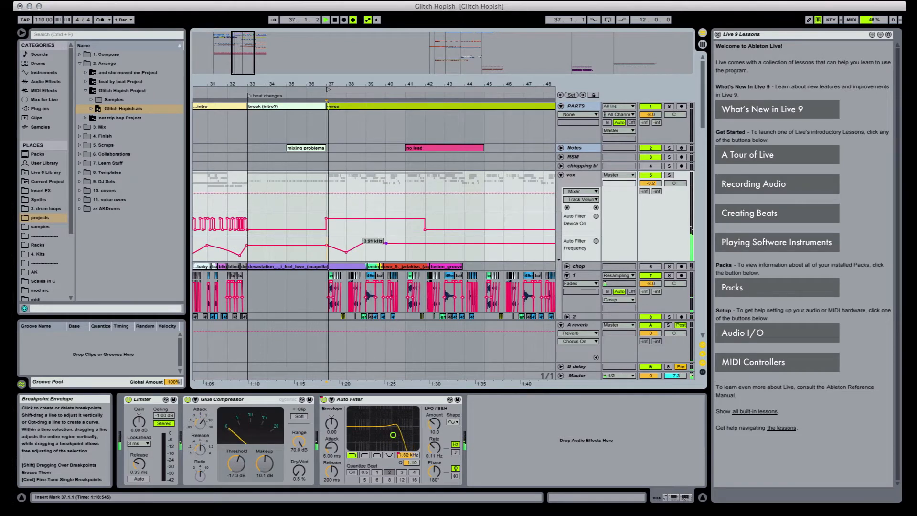
{"action": "left_click_drag", "start_coordinate": [373, 242], "coordinate": [425, 249]}
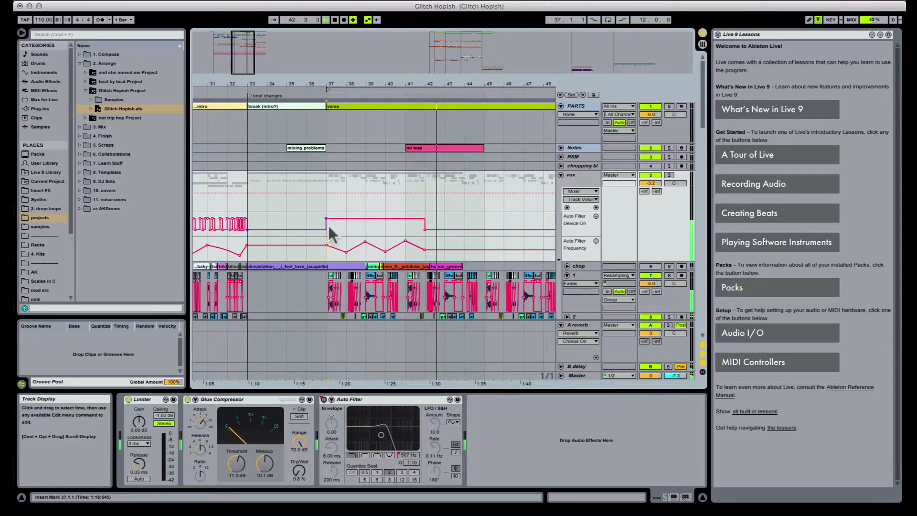
Step: Shorten the vox Auto Filter's Device On section to end at bar 41 and replay from 37.1.1
{"action": "key", "text": "b"}
{"action": "left_click", "coordinate": [417, 228]}
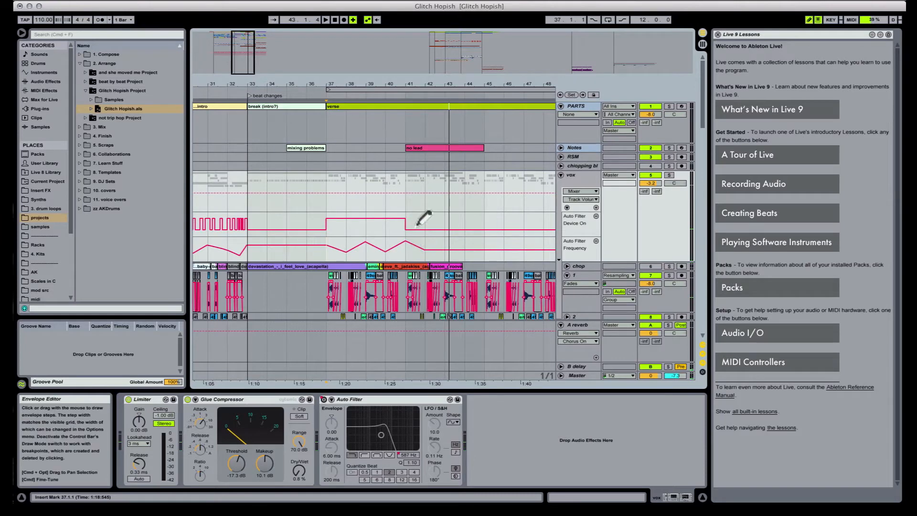
{"action": "key", "text": "b"}
{"action": "key", "text": "space"}
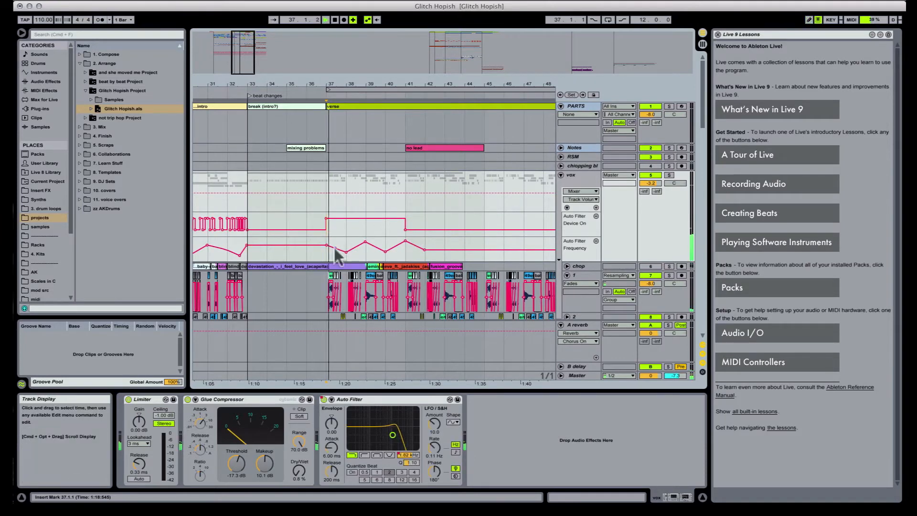
Step: Add a deep dip within bar 37 and a sharp peak near 38.1.1 to the vox filter frequency automation, checking by playback
{"action": "key", "text": "space"}
{"action": "key", "text": "space"}
{"action": "left_click_drag", "start_coordinate": [338, 248], "coordinate": [339, 255]}
{"action": "key", "text": "space"}
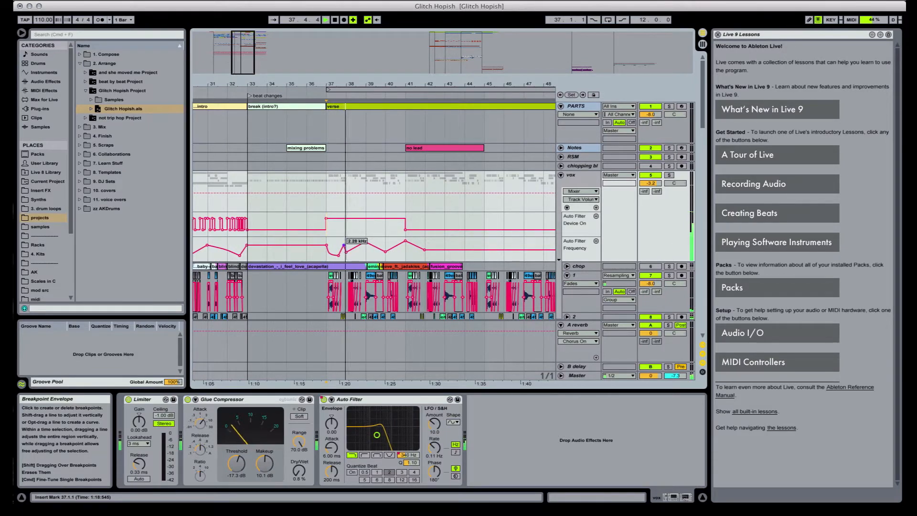
{"action": "left_click_drag", "start_coordinate": [344, 246], "coordinate": [346, 238]}
{"action": "key", "text": "space"}
{"action": "key", "text": "space"}
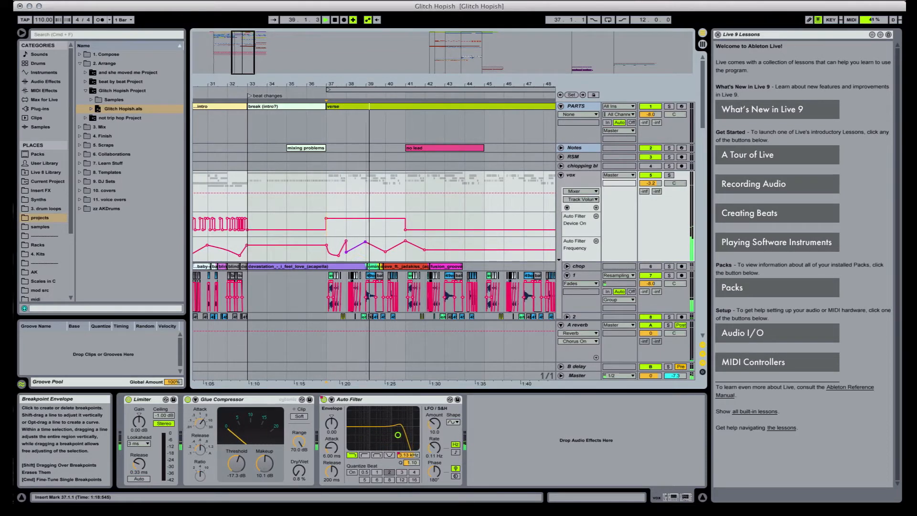
Step: Add further zigzag breakpoints to the vox filter frequency in bar 38, dipping to about 101 Hz, and listen into the verse
{"action": "key", "text": "space"}
{"action": "key", "text": "space"}
{"action": "left_click_drag", "start_coordinate": [356, 247], "coordinate": [364, 254]}
{"action": "key", "text": "super+1"}
{"action": "key", "text": "b"}
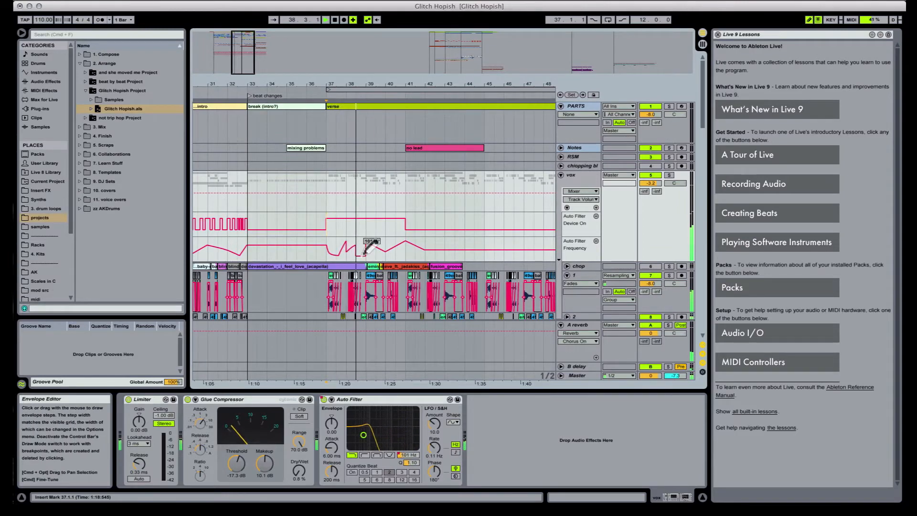
{"action": "key", "text": "b"}
{"action": "key", "text": "space"}
{"action": "key", "text": "space"}
{"action": "left_click", "coordinate": [366, 255]}
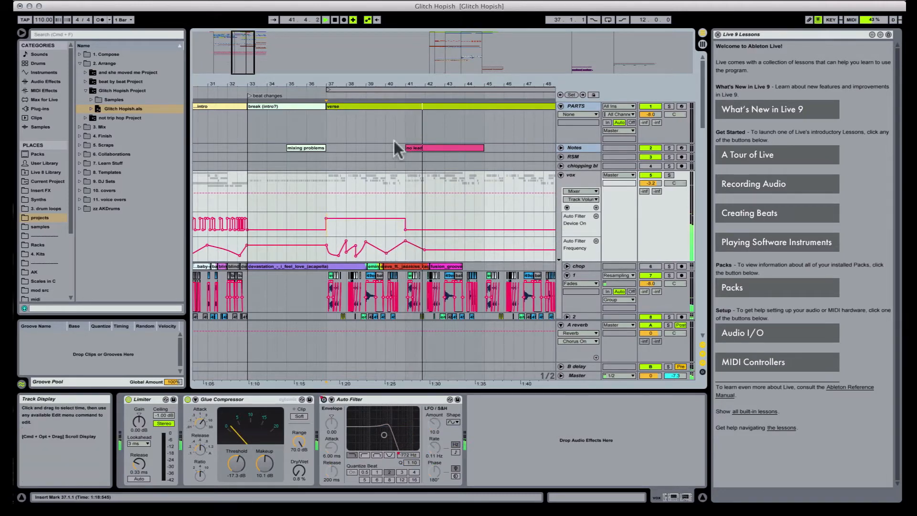
Step: Copy the vox Auto Filter's Device On and Frequency automation from bars 37 to 41 and paste it at 45.1.1
{"action": "left_click_drag", "start_coordinate": [427, 85], "coordinate": [371, 78]}
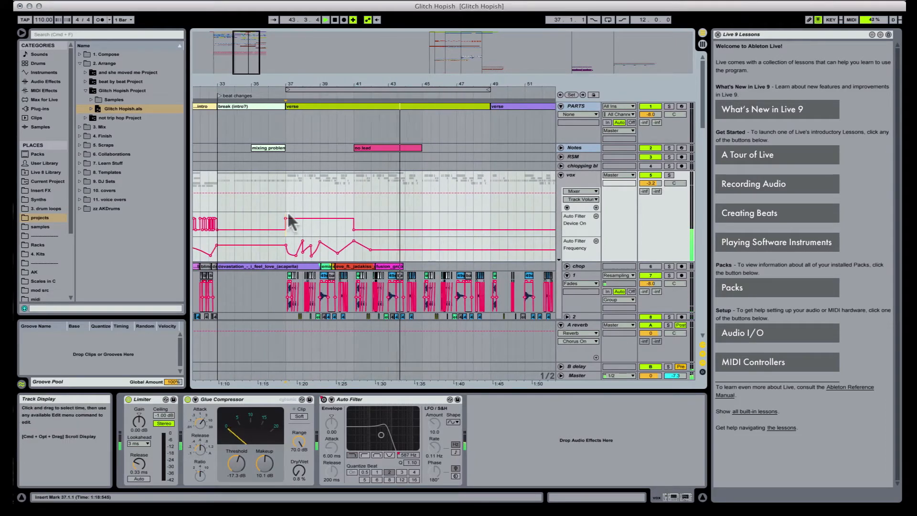
{"action": "left_click_drag", "start_coordinate": [287, 218], "coordinate": [359, 251]}
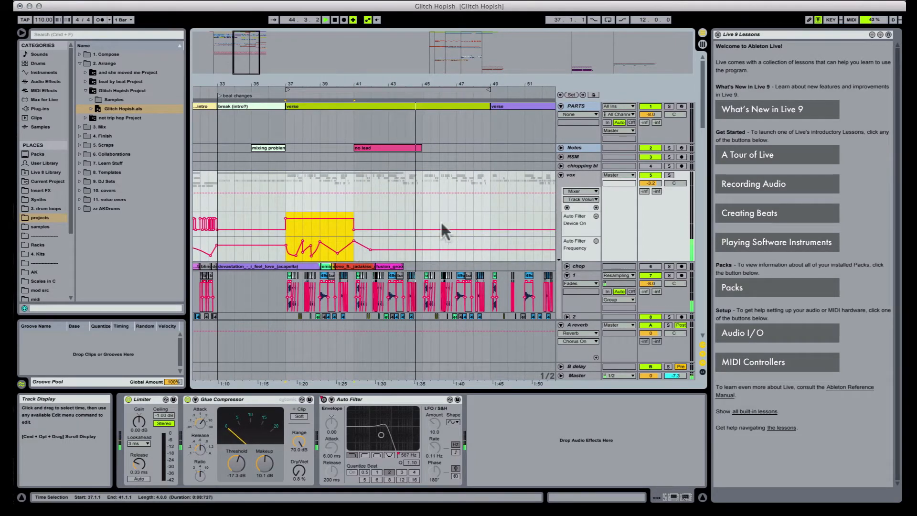
{"action": "left_click", "coordinate": [425, 217]}
{"action": "key", "text": "super+v"}
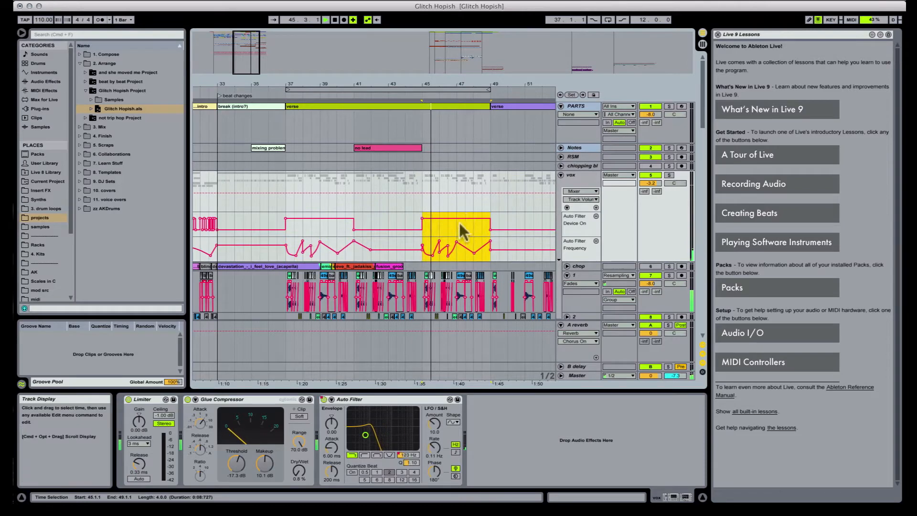
Step: Draw the vox Device On automation as an alternating on/off pattern in 1/4 steps from bar 45 to 49 and play from 45.1.1
{"action": "scroll", "coordinate": [442, 241], "scroll_direction": "down", "scroll_amount": 4}
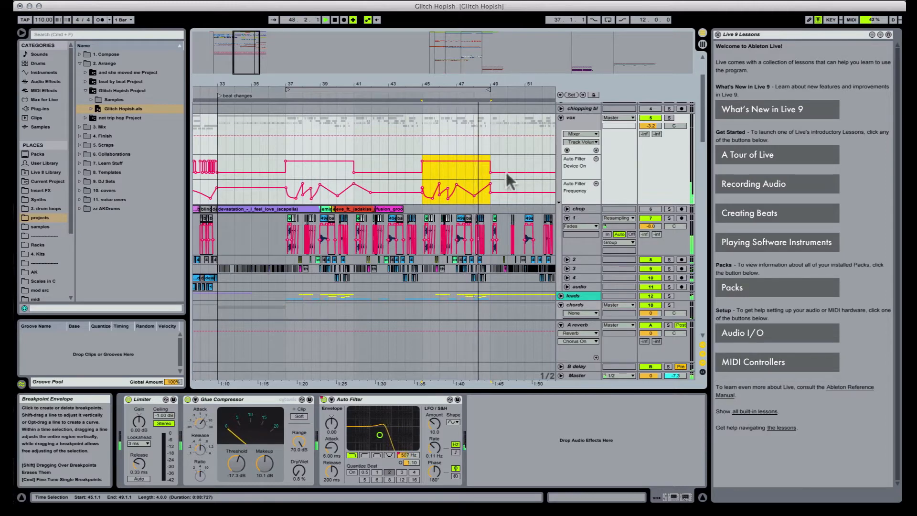
{"action": "key", "text": "b"}
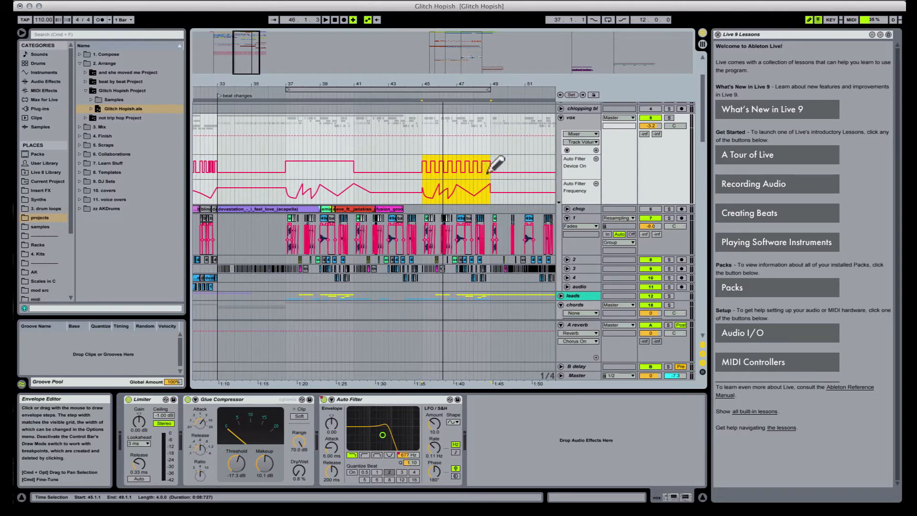
{"action": "key", "text": "b"}
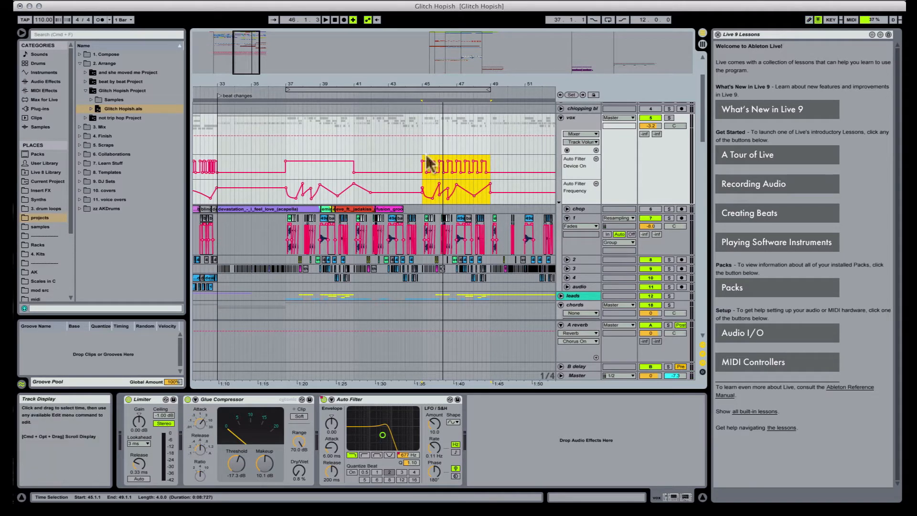
{"action": "left_click", "coordinate": [423, 156]}
{"action": "key", "text": "space"}
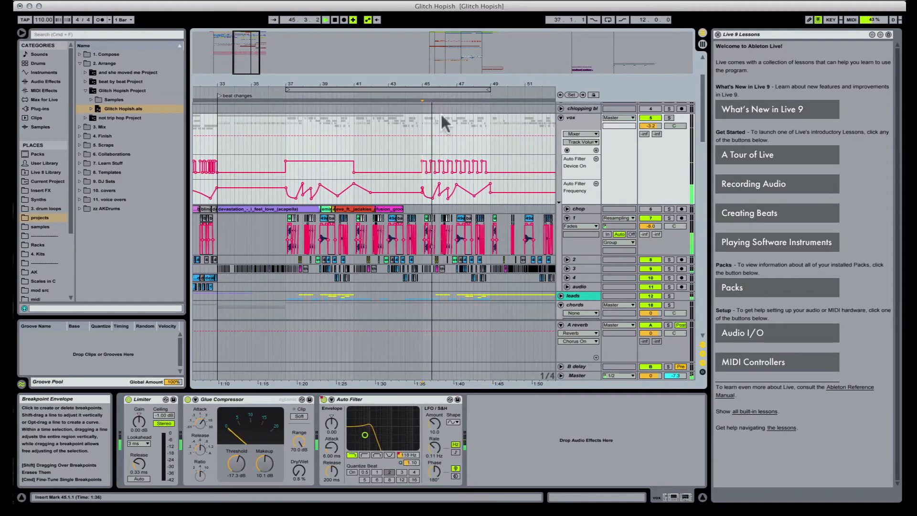
Step: Listen through the new filter pattern, select the break (intro?) clip in PARTS and play from 33.1.1
{"action": "left_click_drag", "start_coordinate": [450, 87], "coordinate": [451, 101]}
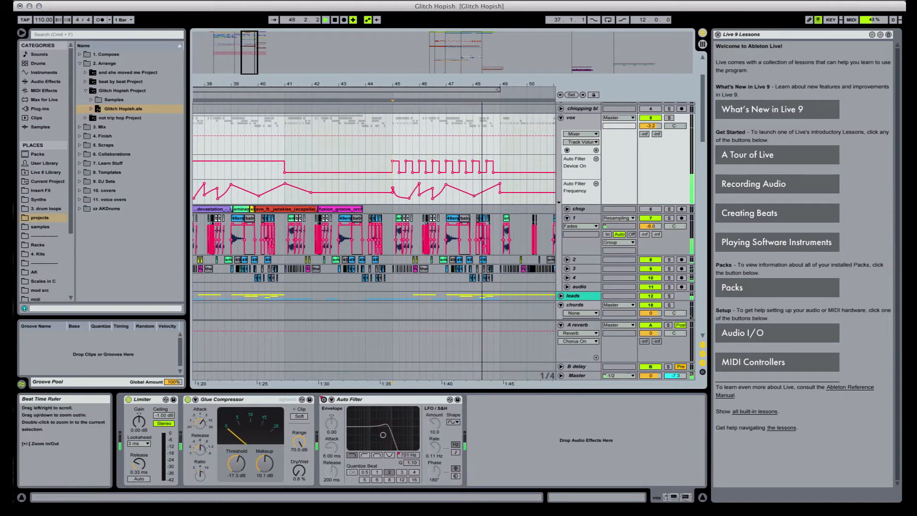
{"action": "left_click_drag", "start_coordinate": [484, 89], "coordinate": [484, 73]}
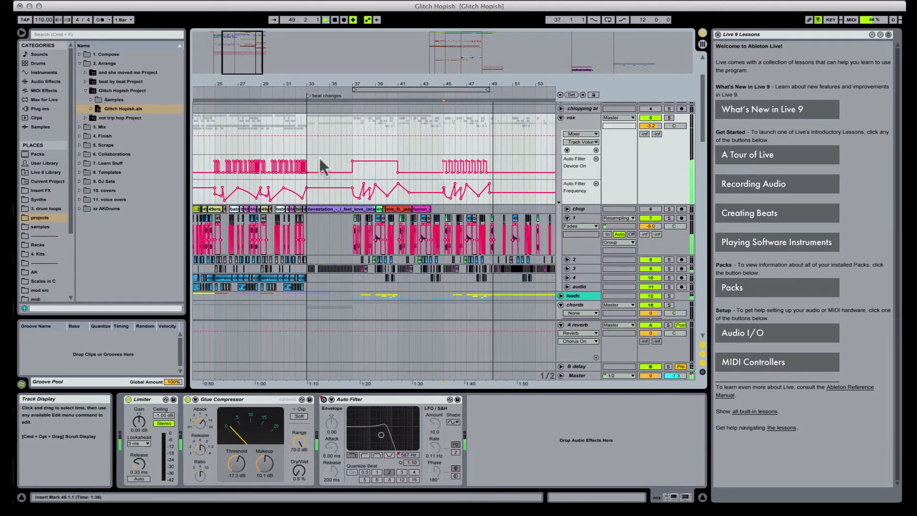
{"action": "scroll", "coordinate": [319, 155], "scroll_direction": "up", "scroll_amount": 3}
{"action": "key", "text": "space"}
{"action": "left_click", "coordinate": [342, 106]}
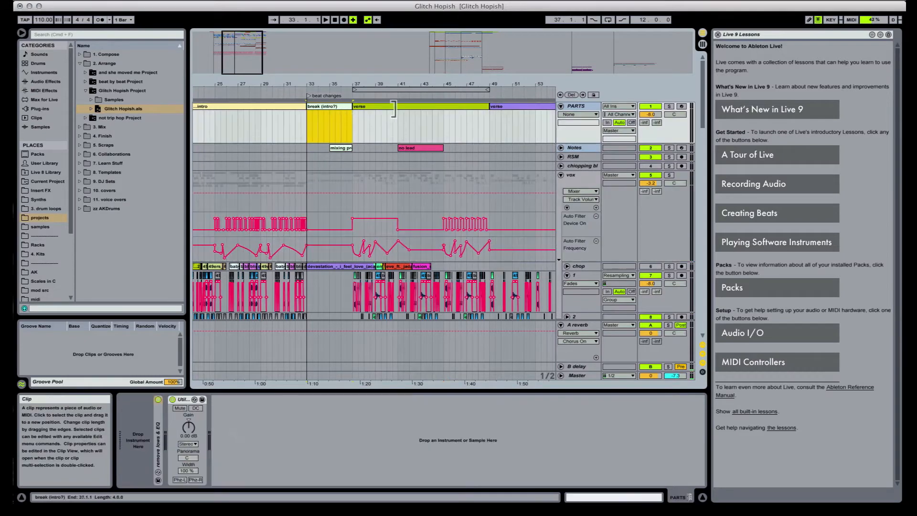
{"action": "key", "text": "space"}
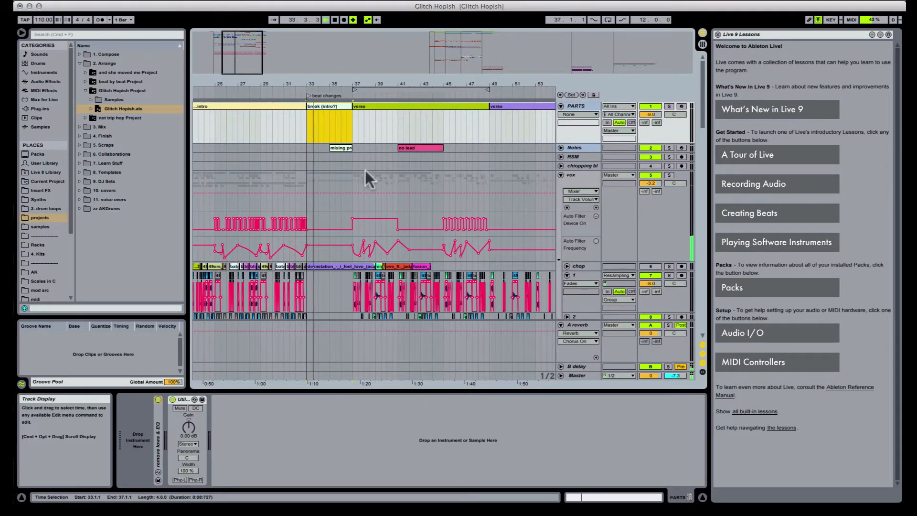
Step: Review the tracks down to the basses during playback and unfold the leads group and its monark track to examine their clips and automation
{"action": "scroll", "coordinate": [367, 177], "scroll_direction": "down", "scroll_amount": 6}
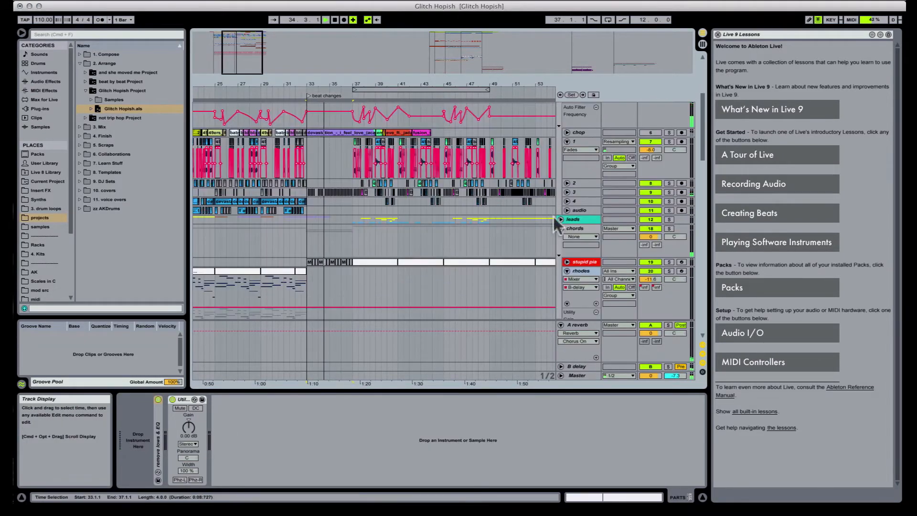
{"action": "scroll", "coordinate": [555, 220], "scroll_direction": "down", "scroll_amount": 5}
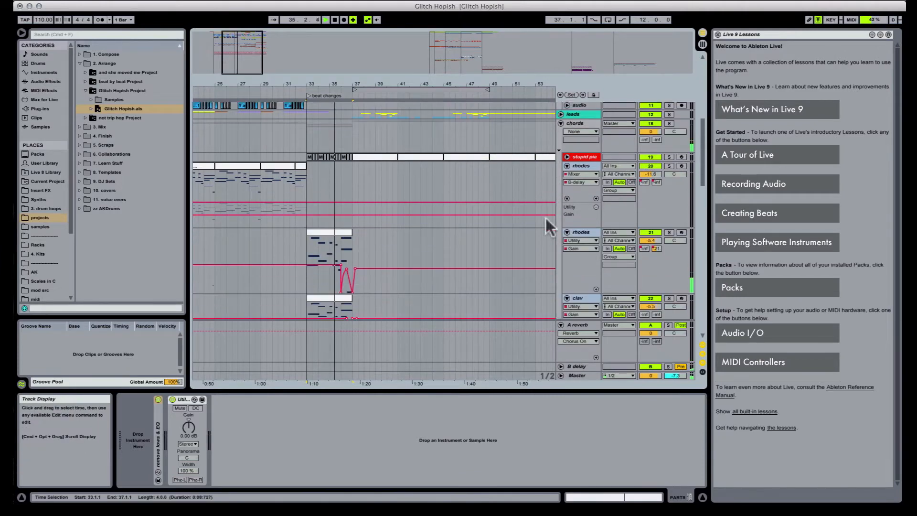
{"action": "scroll", "coordinate": [545, 216], "scroll_direction": "down", "scroll_amount": 4}
{"action": "scroll", "coordinate": [544, 215], "scroll_direction": "down", "scroll_amount": 3}
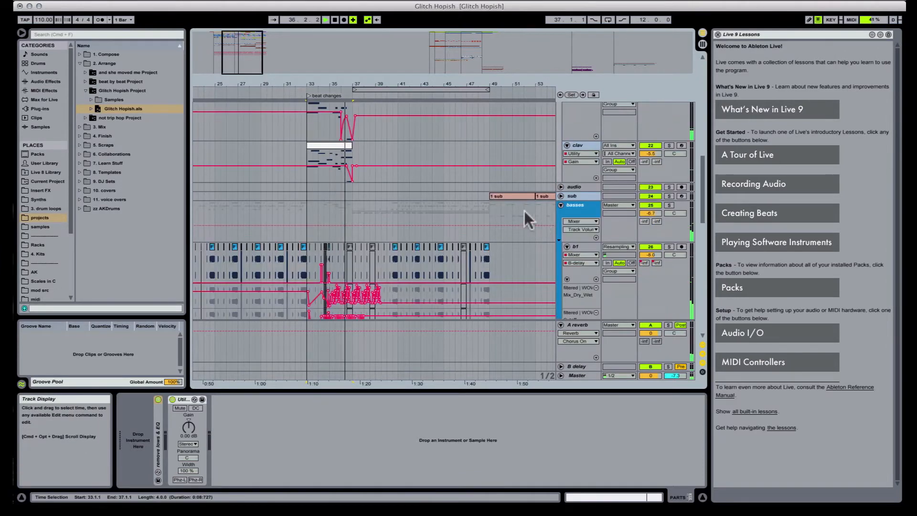
{"action": "scroll", "coordinate": [457, 187], "scroll_direction": "down", "scroll_amount": 3}
{"action": "scroll", "coordinate": [457, 187], "scroll_direction": "up", "scroll_amount": 7}
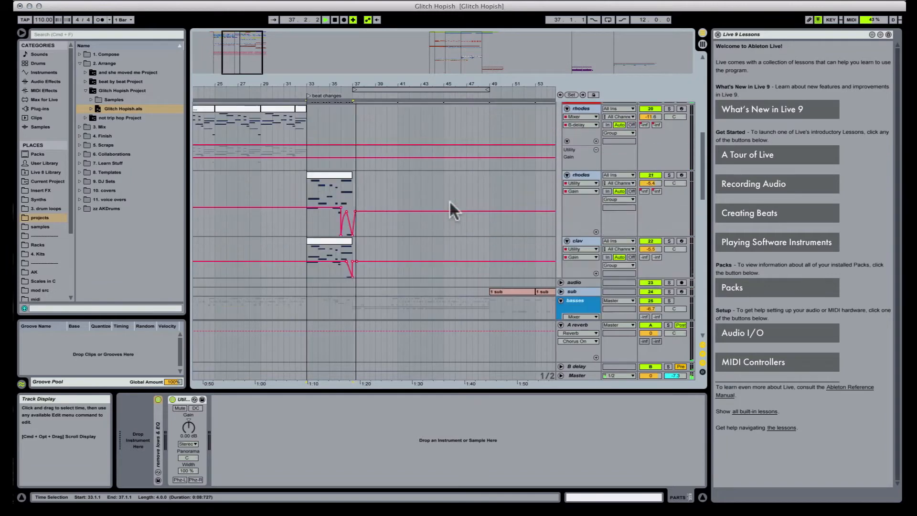
{"action": "scroll", "coordinate": [449, 200], "scroll_direction": "up", "scroll_amount": 5}
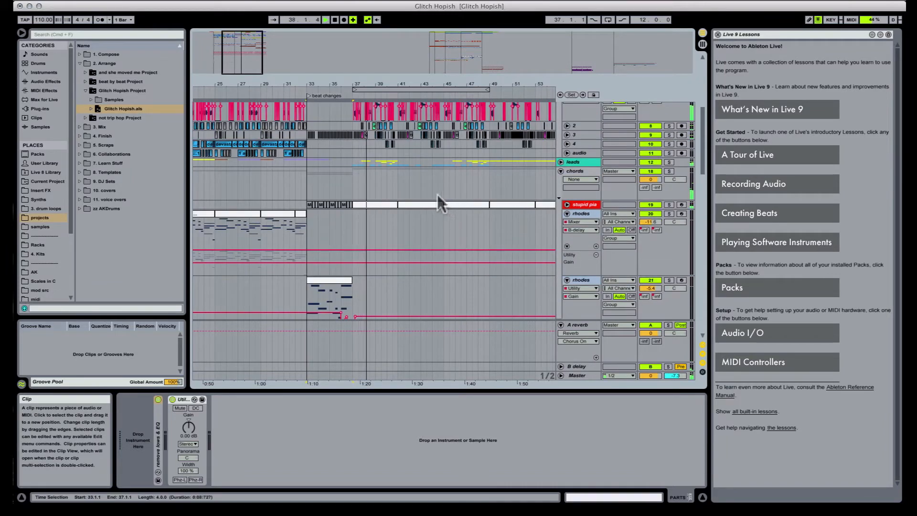
{"action": "left_click", "coordinate": [561, 162]}
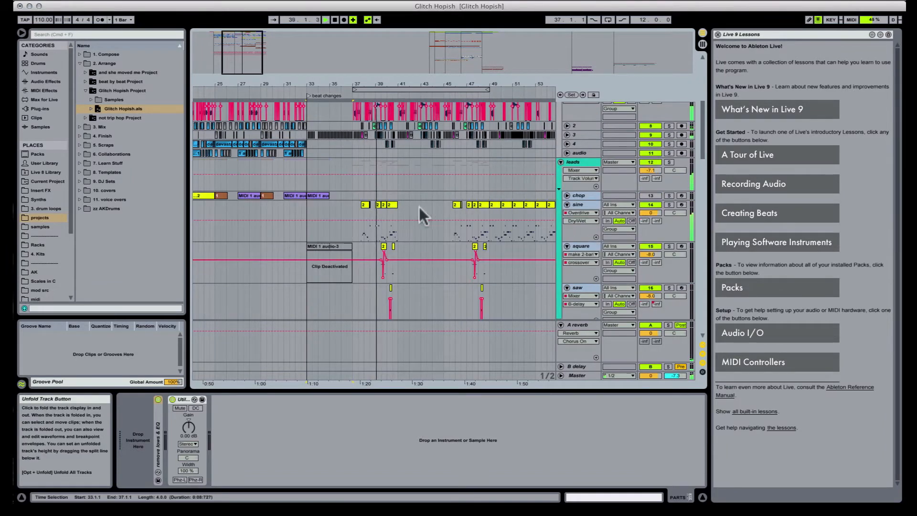
{"action": "scroll", "coordinate": [418, 205], "scroll_direction": "down", "scroll_amount": 1}
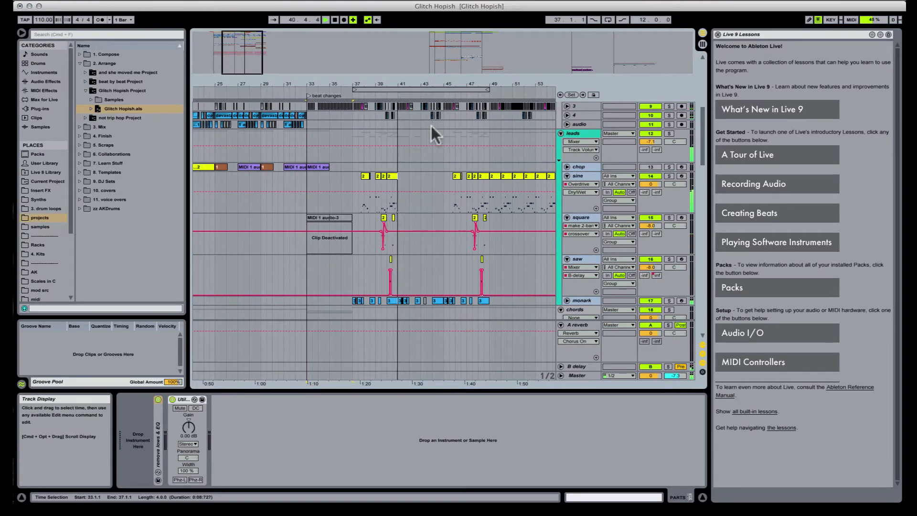
{"action": "left_click", "coordinate": [567, 301]}
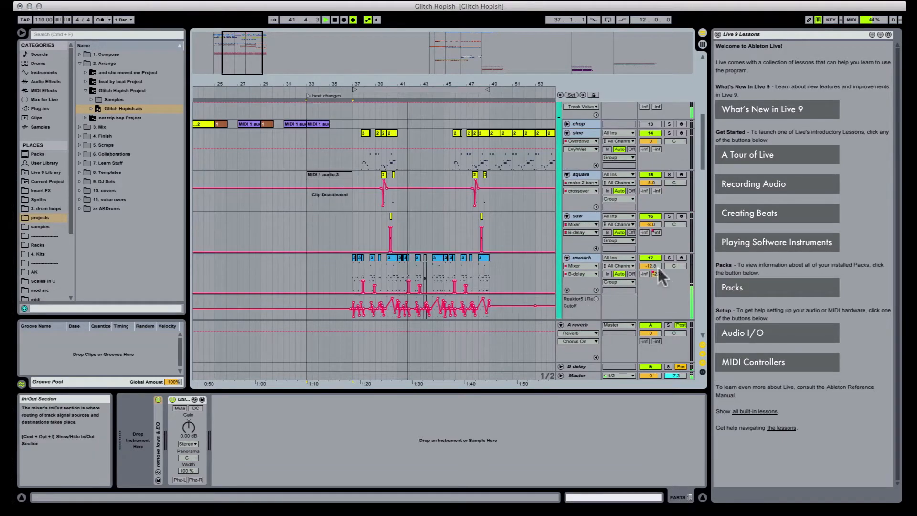
Step: Lower the monark track's volume to -13.8 dB and show the Utility Gain automation in its lane around bar 41
{"action": "left_click_drag", "start_coordinate": [657, 266], "coordinate": [657, 270]}
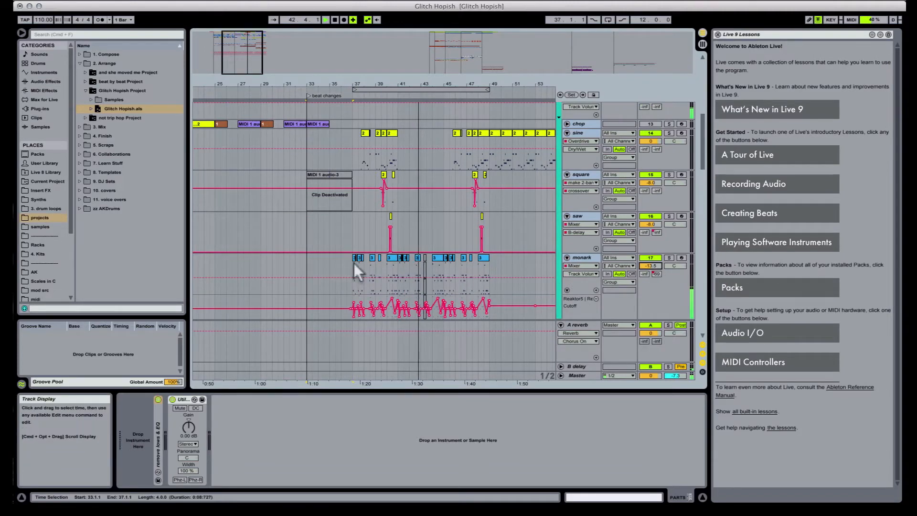
{"action": "left_click", "coordinate": [353, 263]}
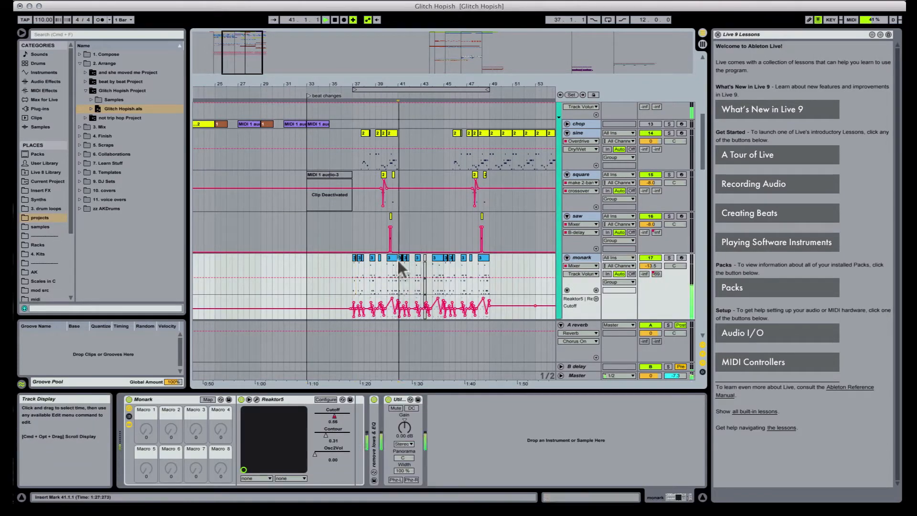
{"action": "left_click_drag", "start_coordinate": [415, 84], "coordinate": [415, 115]}
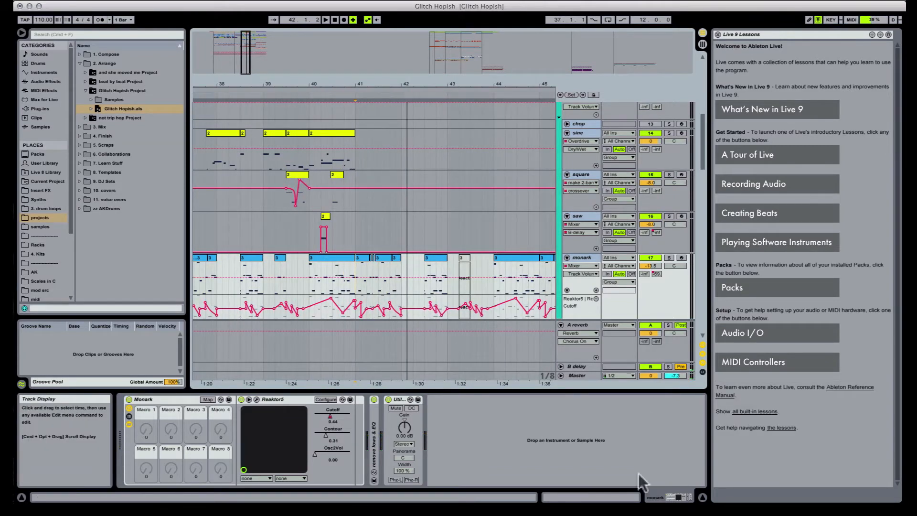
{"action": "left_click", "coordinate": [405, 427]}
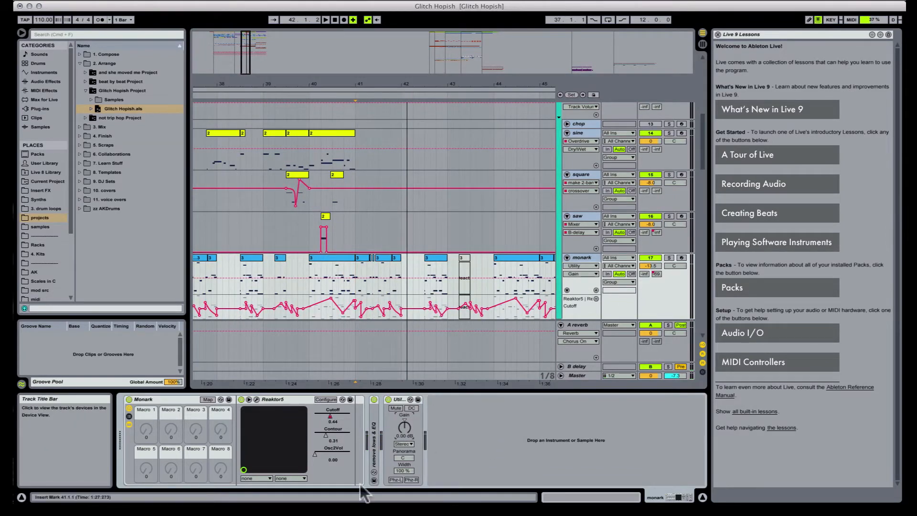
Step: Draw stepped drops in the monark track's Utility Gain automation between 41.2 and 42 on a 1/8T grid
{"action": "key", "text": "b"}
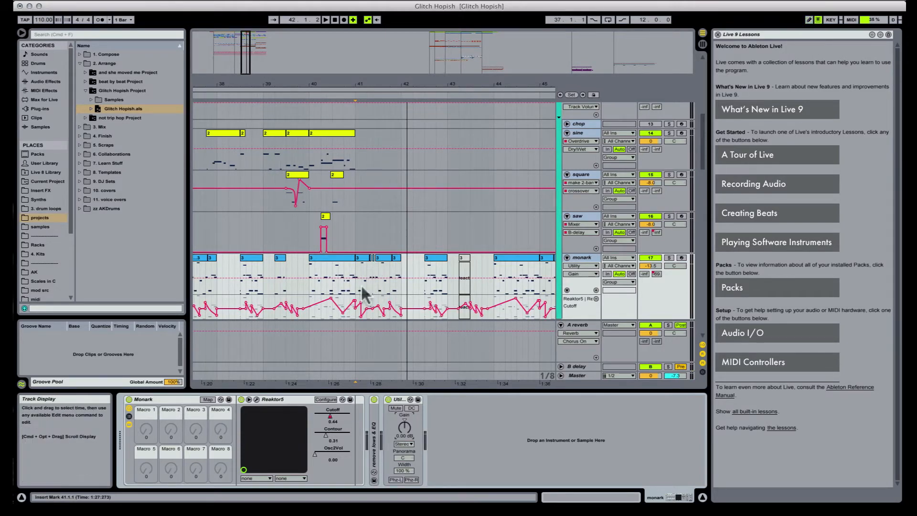
{"action": "left_click", "coordinate": [363, 287]}
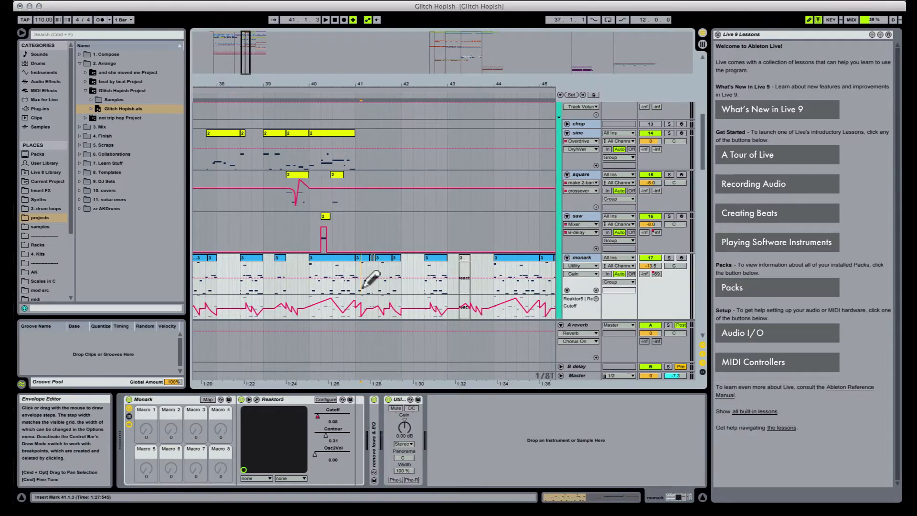
{"action": "key", "text": "b"}
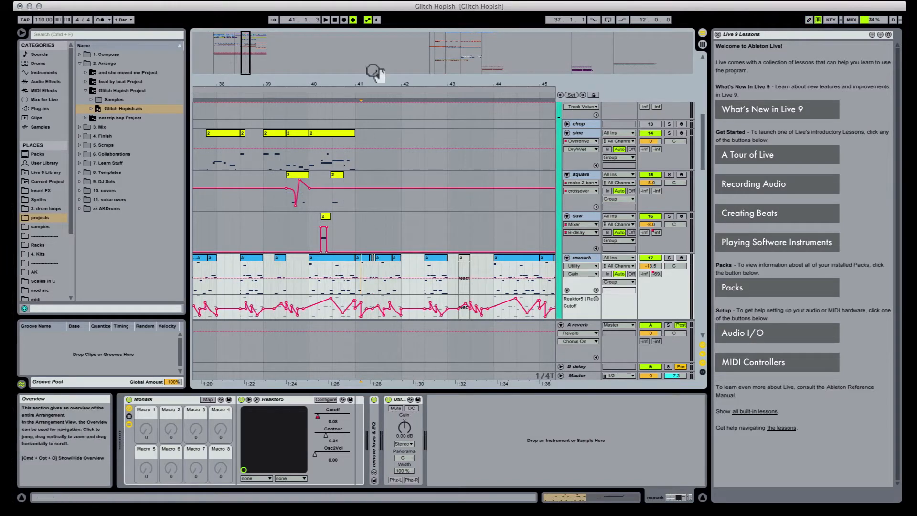
{"action": "left_click_drag", "start_coordinate": [372, 83], "coordinate": [371, 133]}
{"action": "key", "text": "b"}
{"action": "left_click_drag", "start_coordinate": [371, 284], "coordinate": [365, 311]}
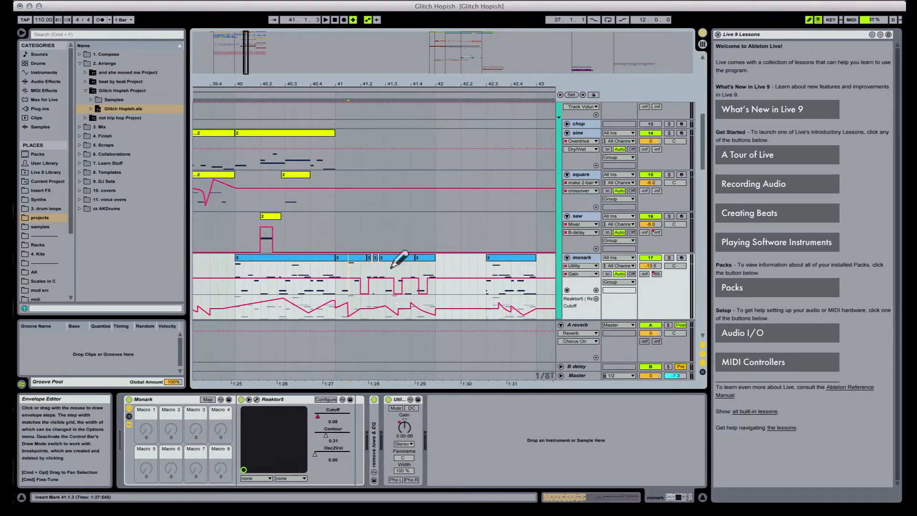
Step: Add further Utility Gain drops to the monark clips within 41.1 and near 41.3, replaying from 41.1.1 to check them
{"action": "left_click", "coordinate": [350, 258]}
{"action": "key", "text": "space"}
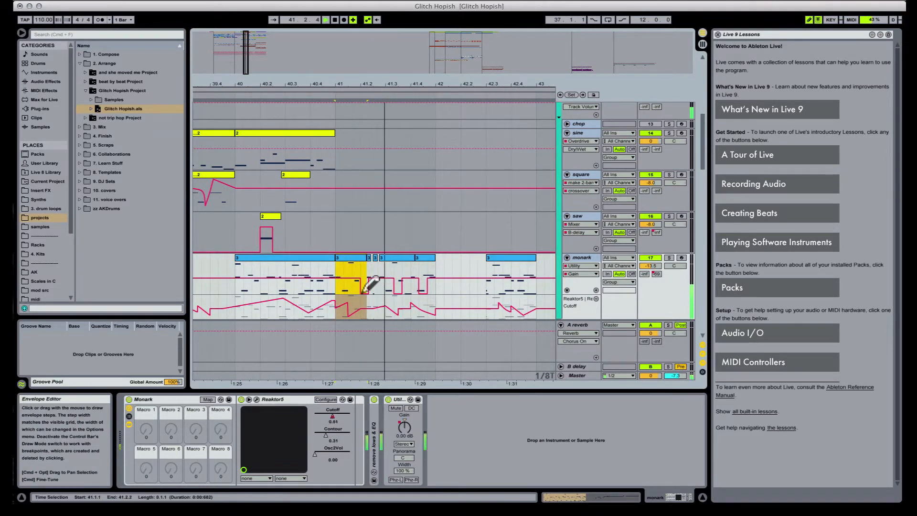
{"action": "key", "text": "space"}
{"action": "key", "text": "space"}
{"action": "key", "text": "space"}
{"action": "key", "text": "space"}
{"action": "left_click_drag", "start_coordinate": [347, 289], "coordinate": [348, 298]}
{"action": "key", "text": "space"}
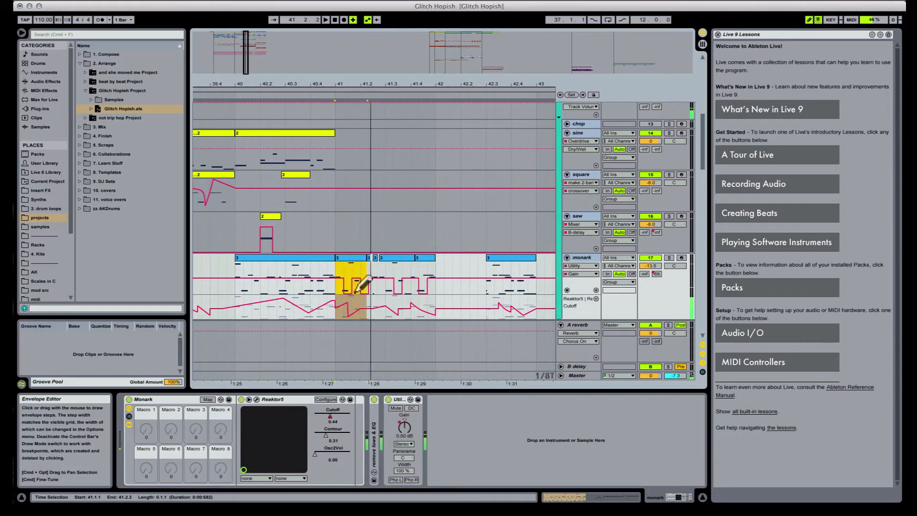
{"action": "key", "text": "space"}
{"action": "key", "text": "space"}
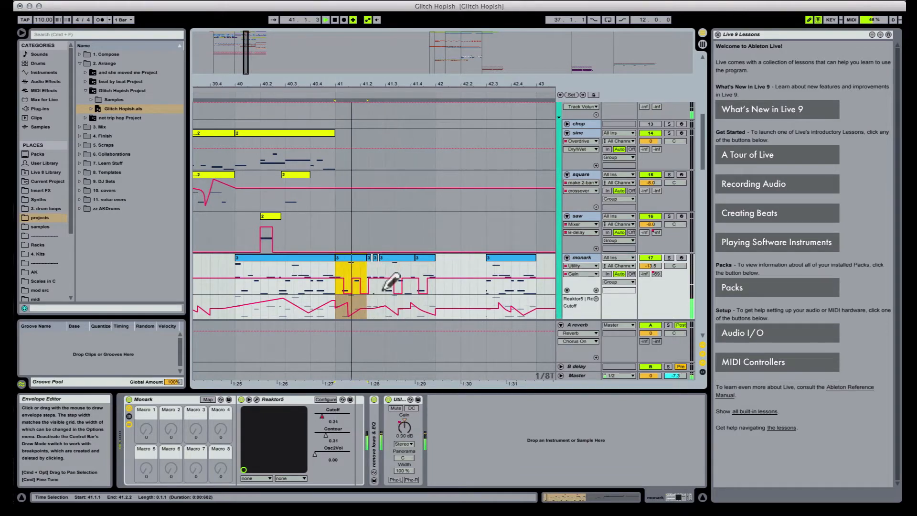
{"action": "left_click_drag", "start_coordinate": [382, 290], "coordinate": [381, 295]}
{"action": "key", "text": "space"}
{"action": "key", "text": "space"}
Step: Reshape the stepped Gain drops between 41.2 and 42 into sloping ramps, restarting playback from 41.1.1 to hear them
{"action": "key", "text": "b"}
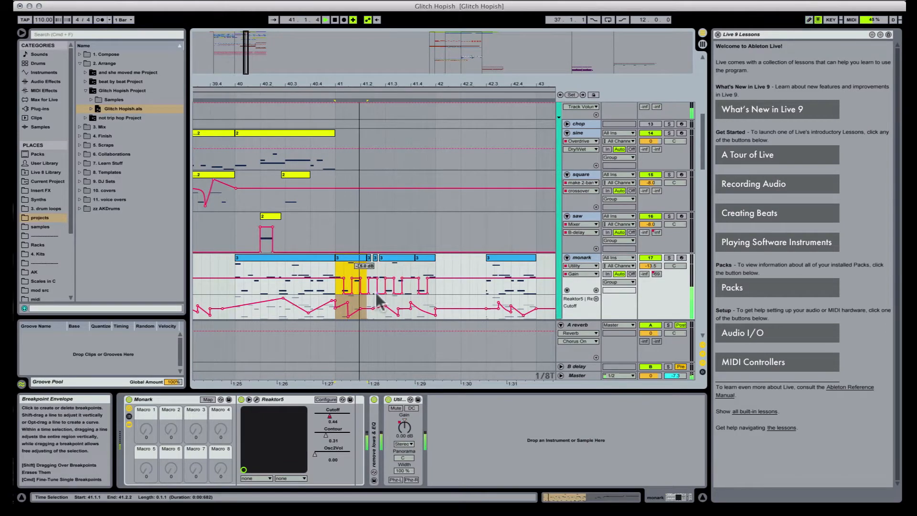
{"action": "key", "text": "space"}
{"action": "key", "text": "space"}
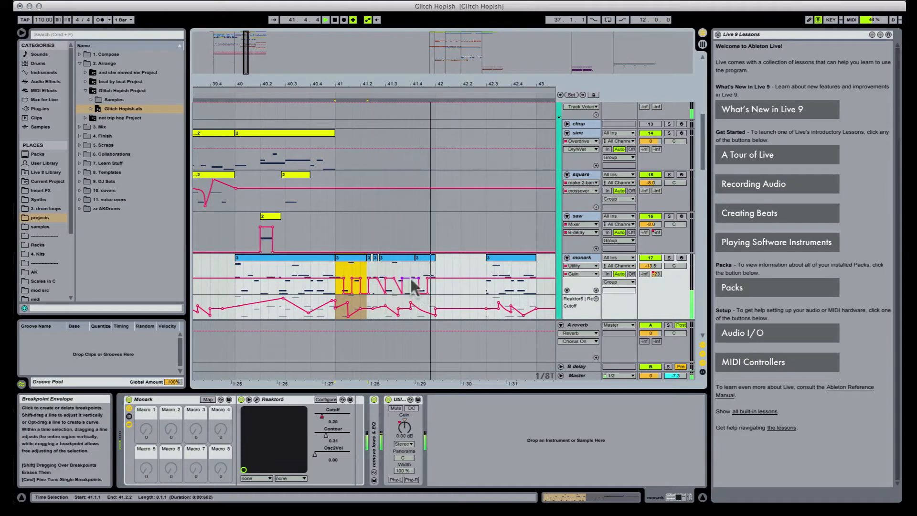
{"action": "key", "text": "space"}
{"action": "key", "text": "space"}
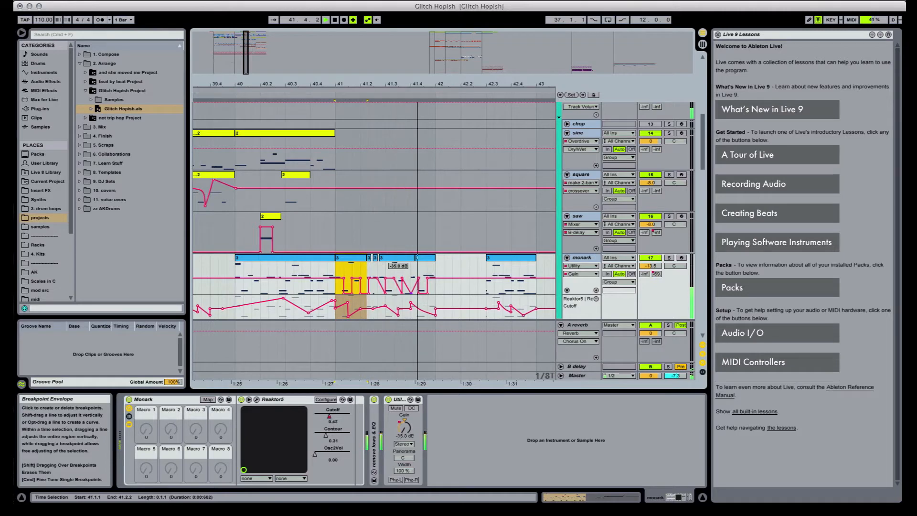
{"action": "key", "text": "space"}
{"action": "key", "text": "space"}
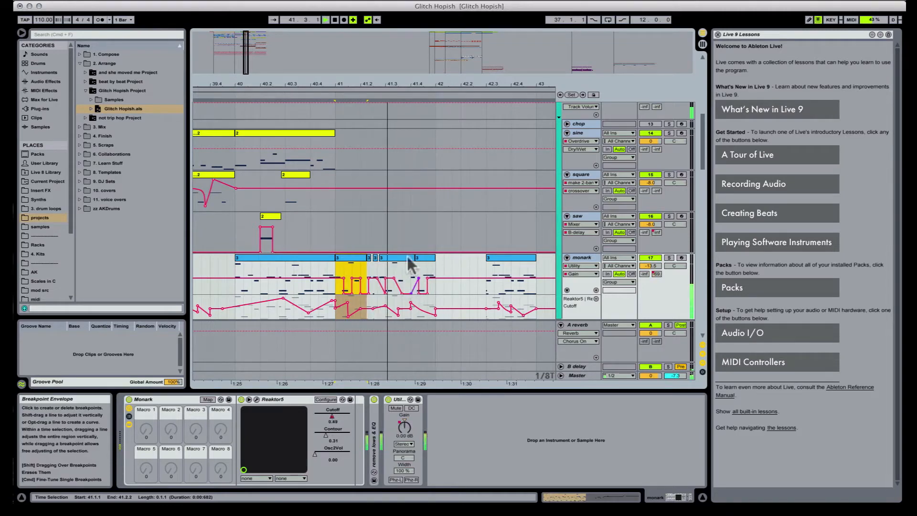
Step: Stop playback, reselect Komplete Audio 6 as the Soundflower (2ch) output, and play again from 41.1.1
{"action": "key", "text": "space"}
{"action": "left_click", "coordinate": [594, 1]}
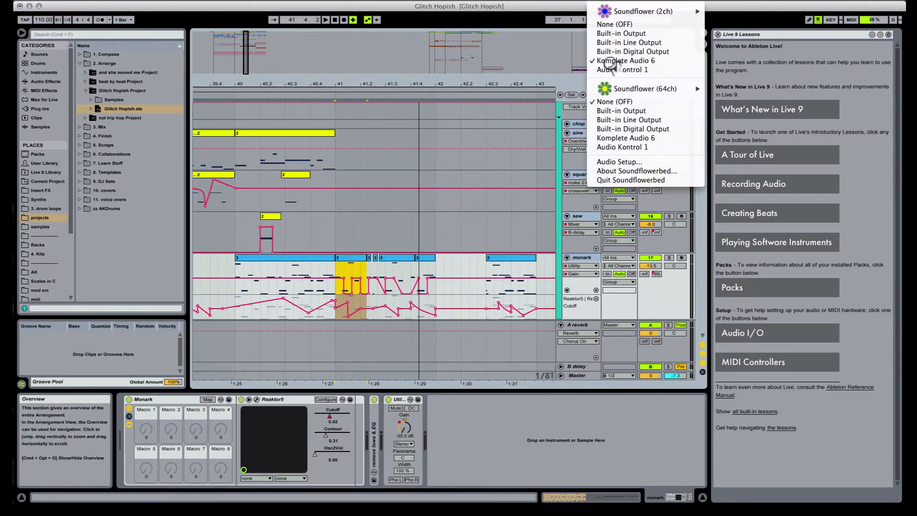
{"action": "left_click", "coordinate": [610, 61]}
{"action": "key", "text": "space"}
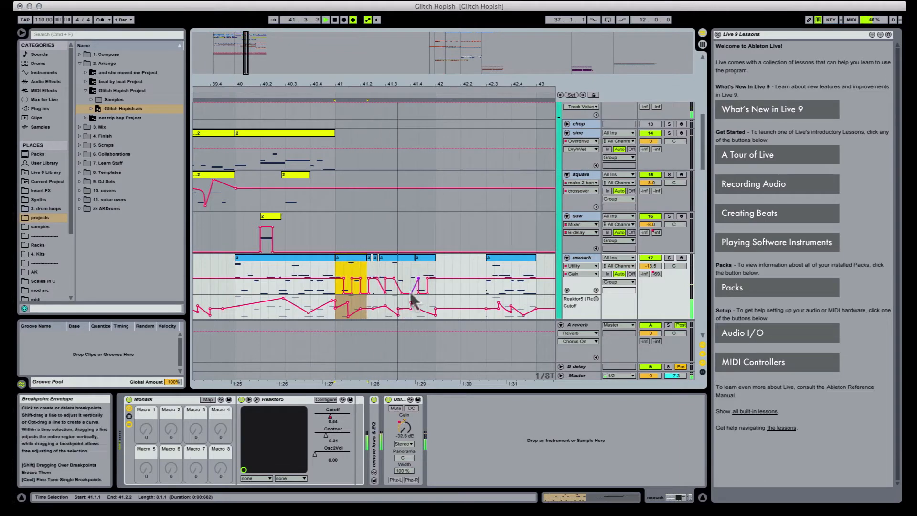
Step: Bend the monark Gain ramp around 41.4 into a curve and replay the passage from 41.1.1
{"action": "key", "text": "space"}
{"action": "key", "text": "space"}
{"action": "left_click_drag", "start_coordinate": [400, 288], "coordinate": [401, 277]}
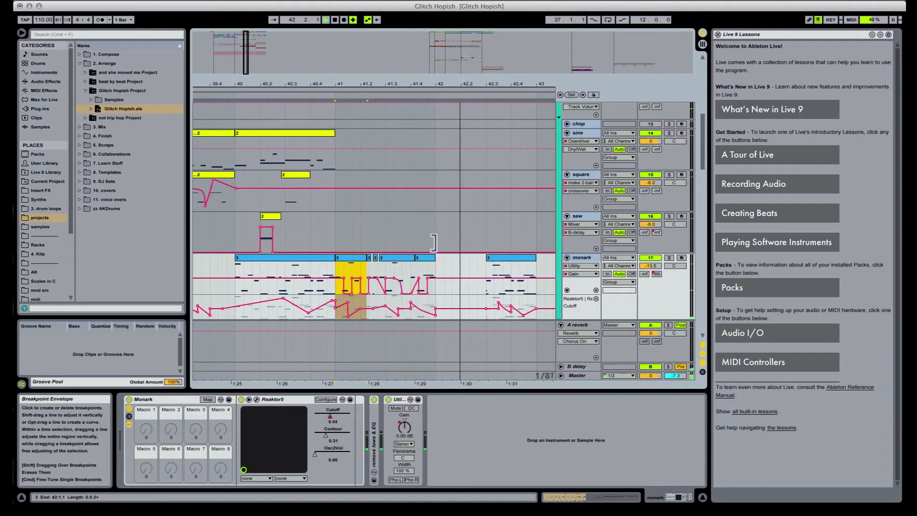
Step: Draw rapid Utility Gain drops across the monark clip ending at bar 43 on a 1/16T grid and play back
{"action": "key", "text": "space"}
{"action": "key", "text": "b"}
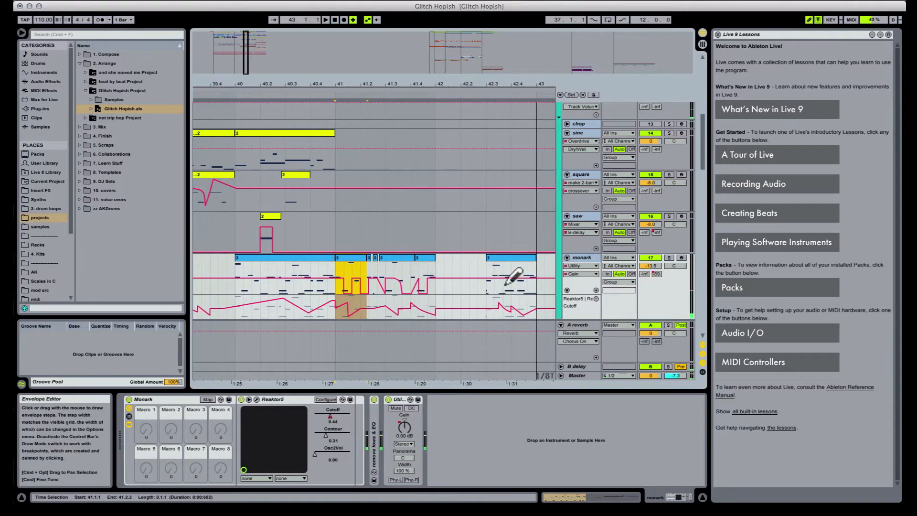
{"action": "key", "text": "super+1"}
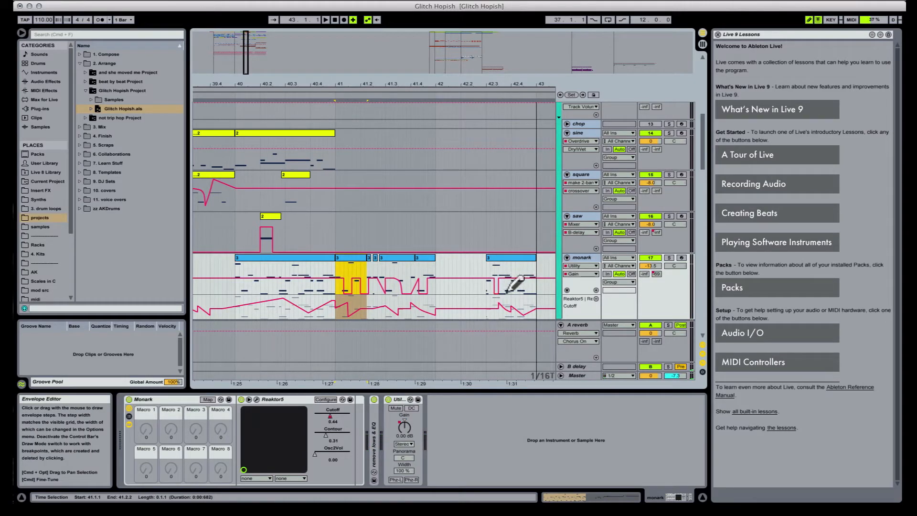
{"action": "key", "text": "space"}
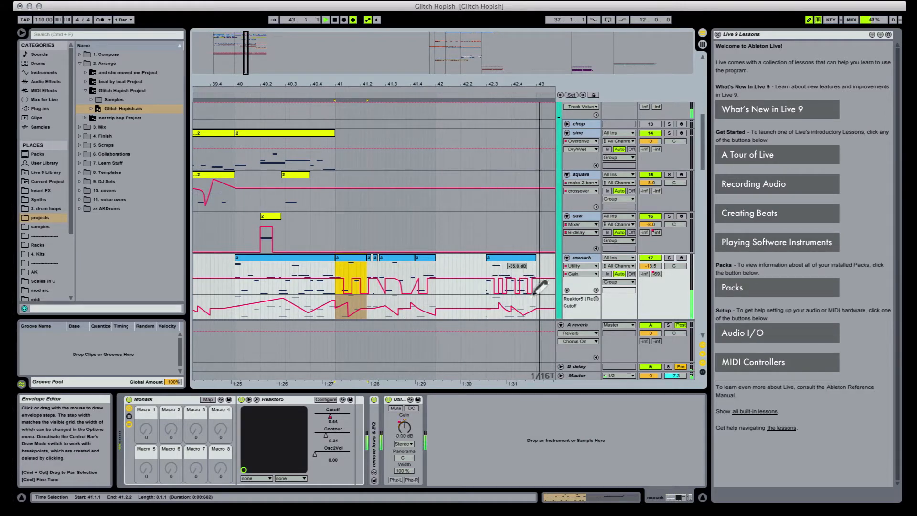
Step: Select the monark clip from bar 44 to 45 and reshape its Cutoff automation with extra dips and curved ramps
{"action": "left_click_drag", "start_coordinate": [501, 85], "coordinate": [326, 83]}
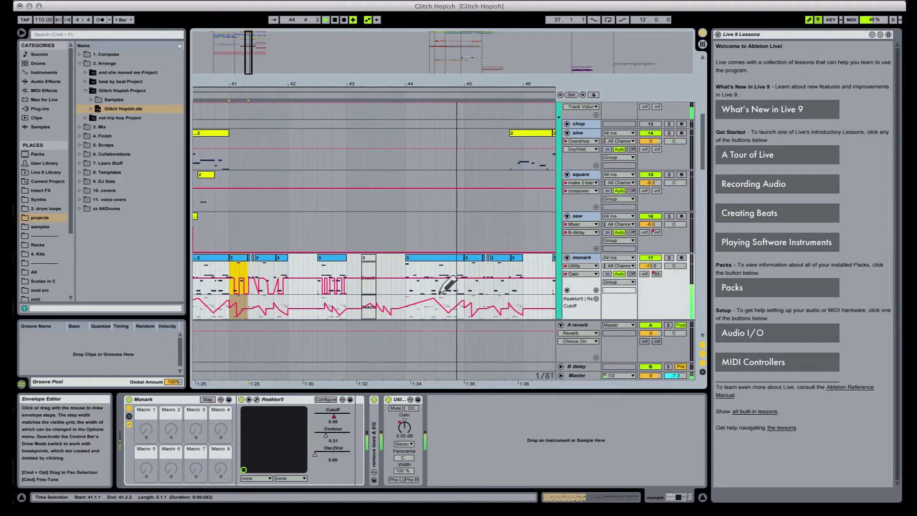
{"action": "left_click", "coordinate": [422, 308]}
{"action": "key", "text": "space"}
{"action": "key", "text": "b"}
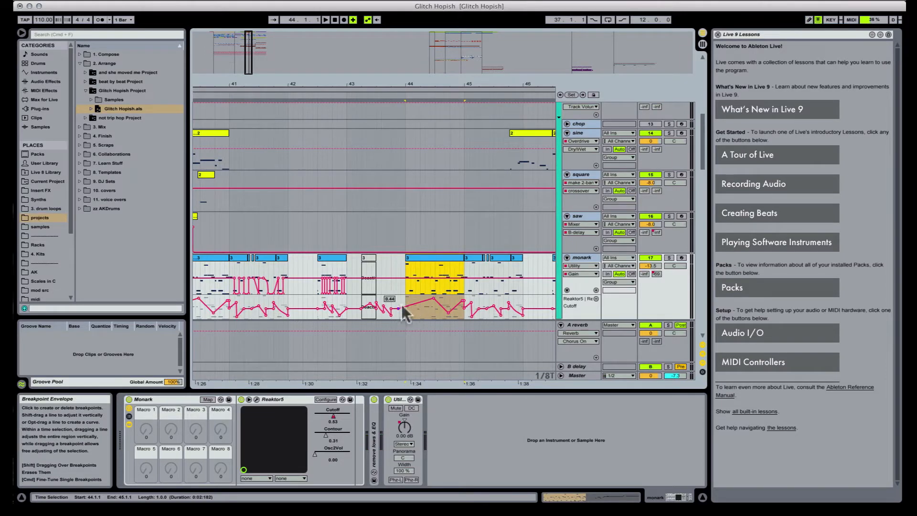
{"action": "key", "text": "space"}
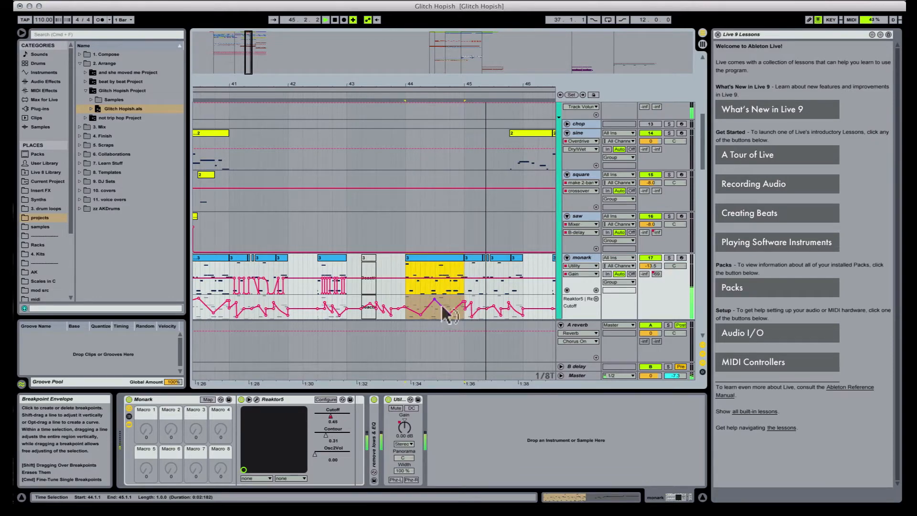
{"action": "left_click_drag", "start_coordinate": [426, 307], "coordinate": [426, 301]}
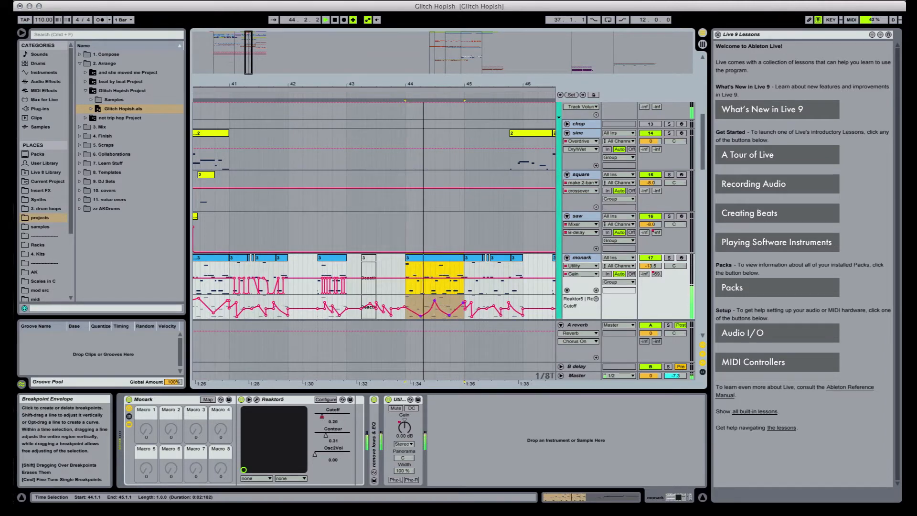
Step: Play the monark track from 44.1.1 and fine-tune the Cutoff automation's low point late in bar 44
{"action": "left_click", "coordinate": [436, 313]}
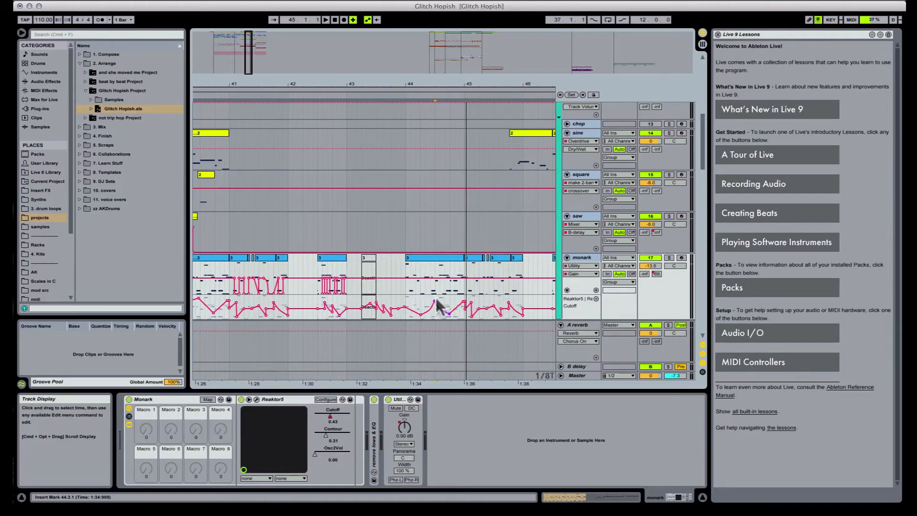
{"action": "left_click", "coordinate": [406, 296]}
{"action": "key", "text": "space"}
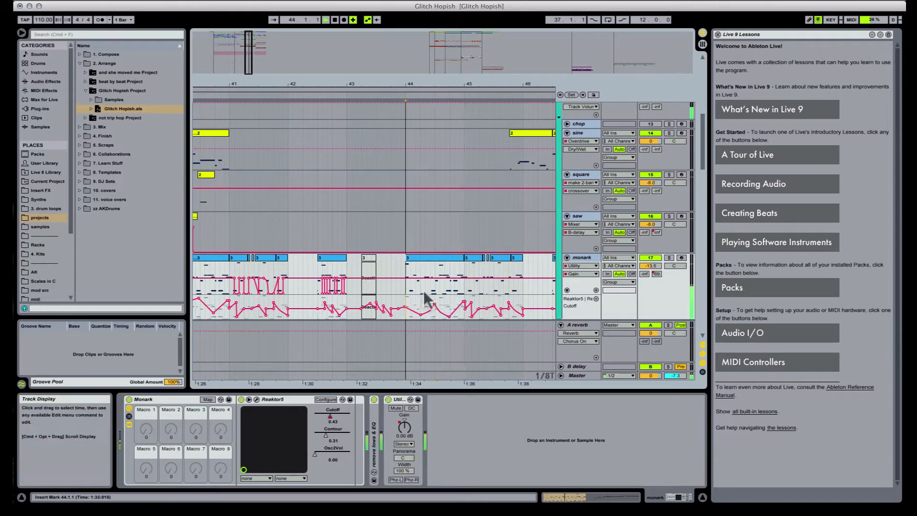
{"action": "left_click_drag", "start_coordinate": [449, 316], "coordinate": [450, 314]}
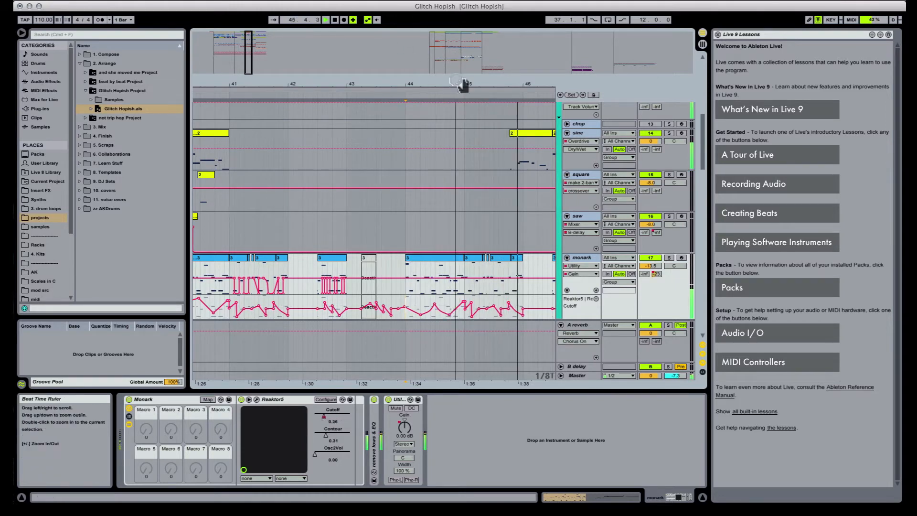
Step: Review the tracks across the verse, select the verse clip in PARTS, and play from 37.1.1 while following the vox and leads groups
{"action": "left_click_drag", "start_coordinate": [462, 85], "coordinate": [430, 82]}
{"action": "left_click", "coordinate": [416, 266]}
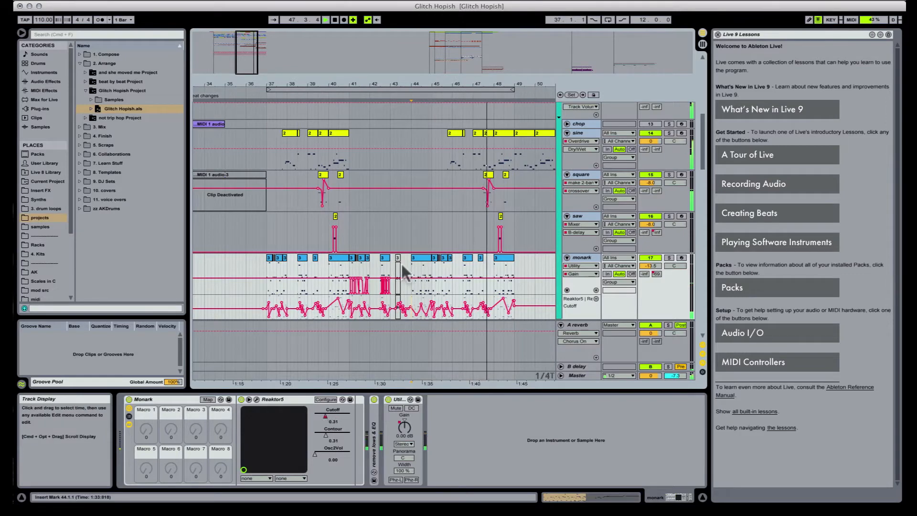
{"action": "scroll", "coordinate": [445, 224], "scroll_direction": "up", "scroll_amount": 5}
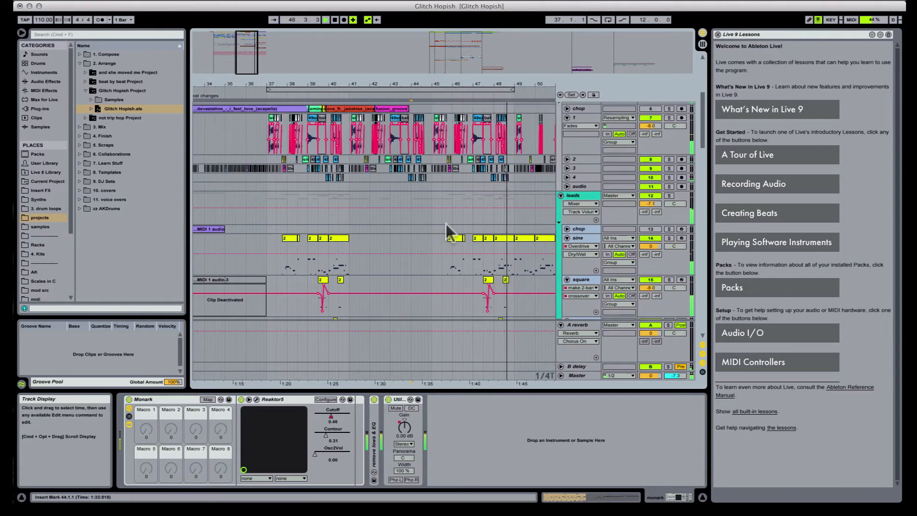
{"action": "scroll", "coordinate": [445, 225], "scroll_direction": "down", "scroll_amount": 5}
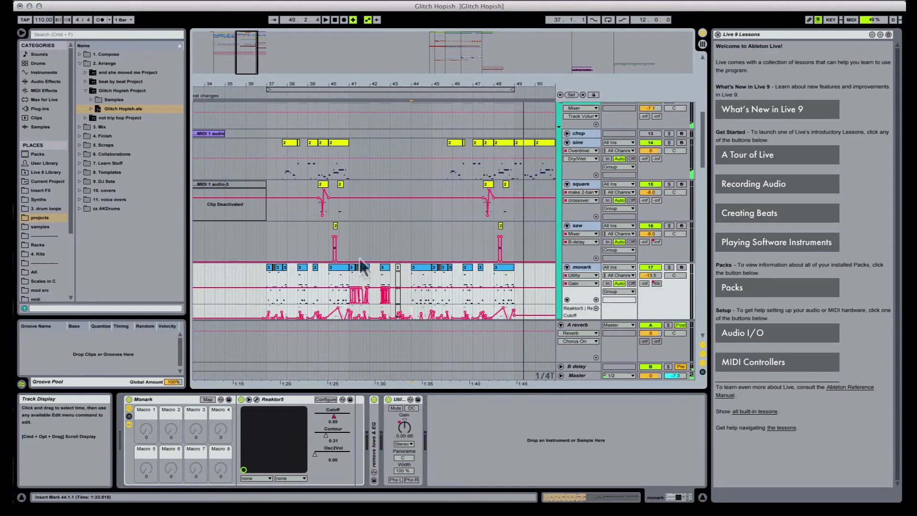
{"action": "scroll", "coordinate": [368, 253], "scroll_direction": "up", "scroll_amount": 10}
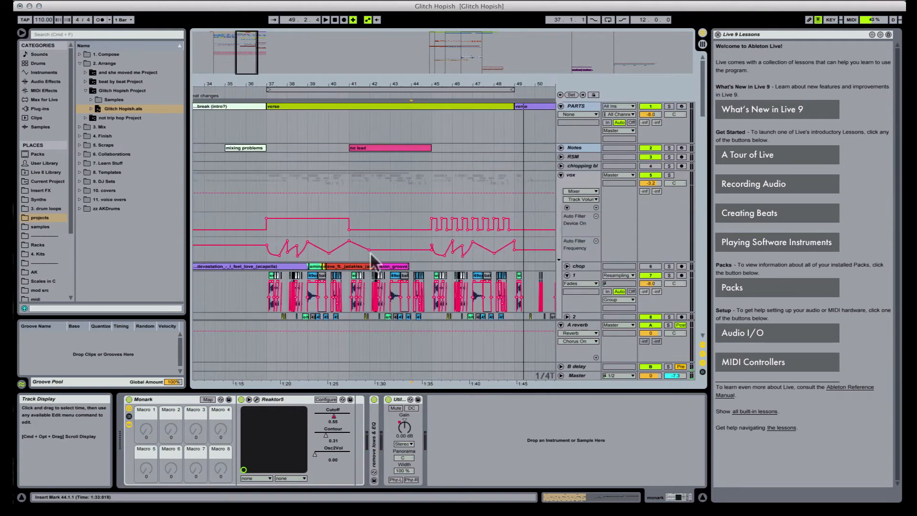
{"action": "left_click", "coordinate": [322, 106]}
{"action": "scroll", "coordinate": [330, 191], "scroll_direction": "down", "scroll_amount": 5}
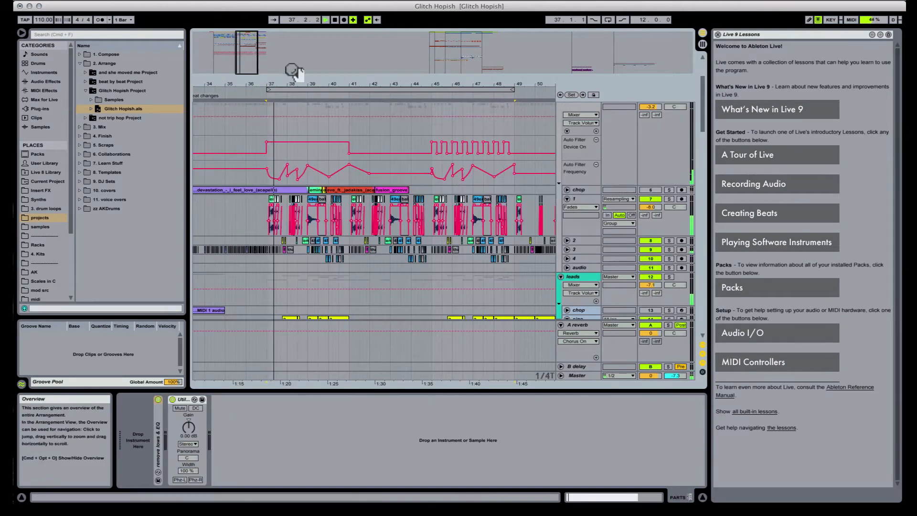
{"action": "left_click_drag", "start_coordinate": [292, 84], "coordinate": [301, 91]}
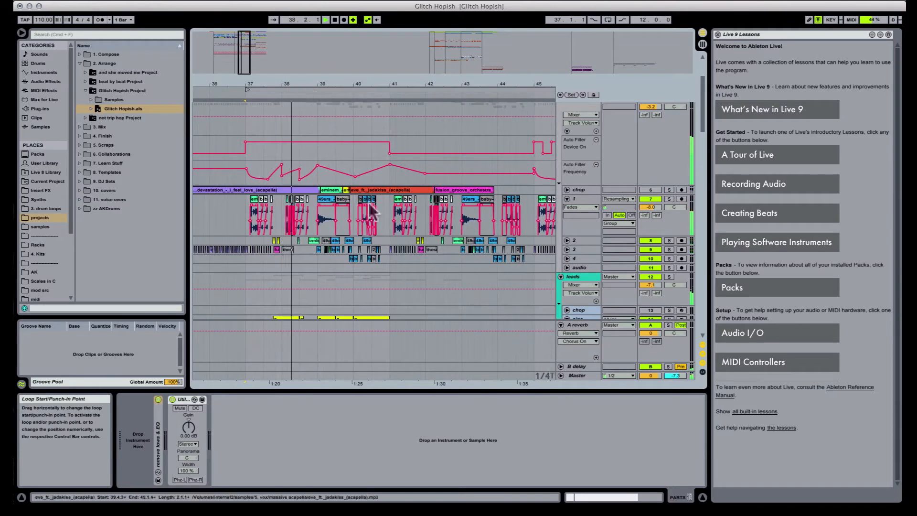
{"action": "scroll", "coordinate": [369, 203], "scroll_direction": "down", "scroll_amount": 5}
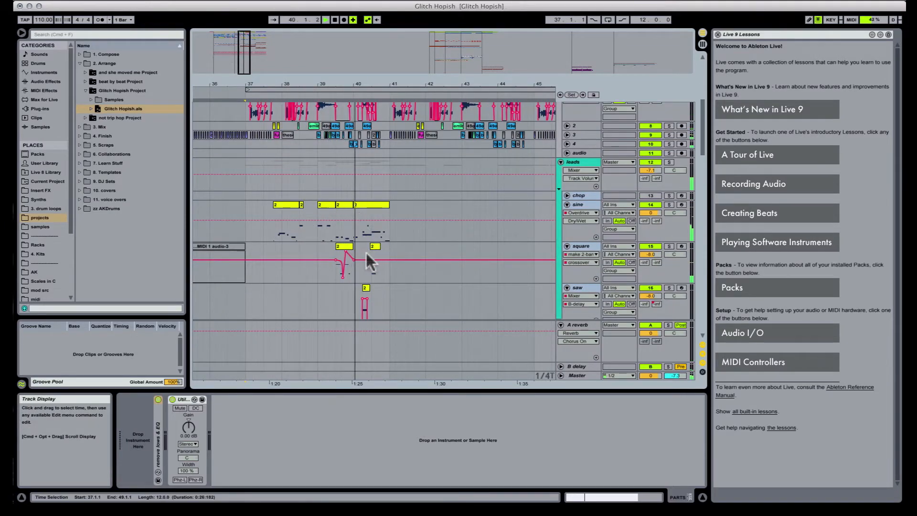
Step: Automate the sine track's Overdrive Device On to engage from about 37.4 to 38.4 and briefly around 40.3
{"action": "left_click", "coordinate": [341, 247]}
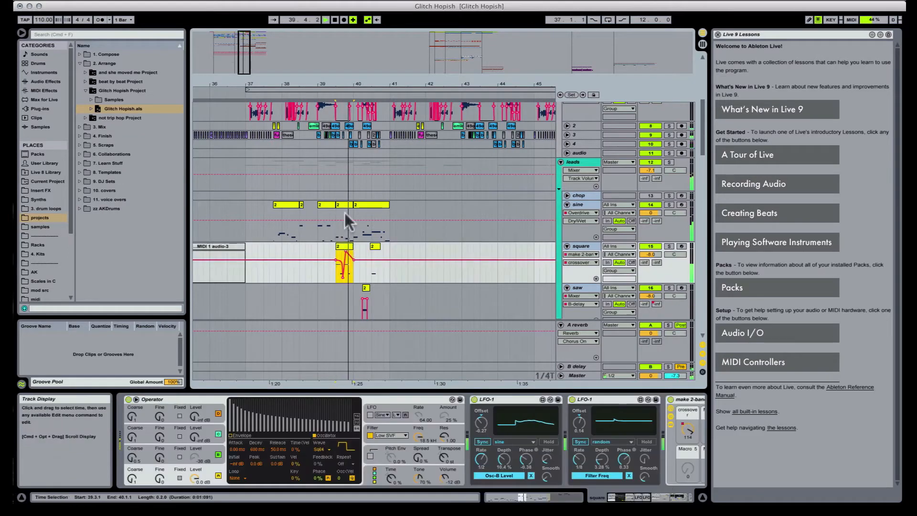
{"action": "scroll", "coordinate": [342, 245], "scroll_direction": "down", "scroll_amount": 4}
{"action": "scroll", "coordinate": [343, 247], "scroll_direction": "up", "scroll_amount": 2}
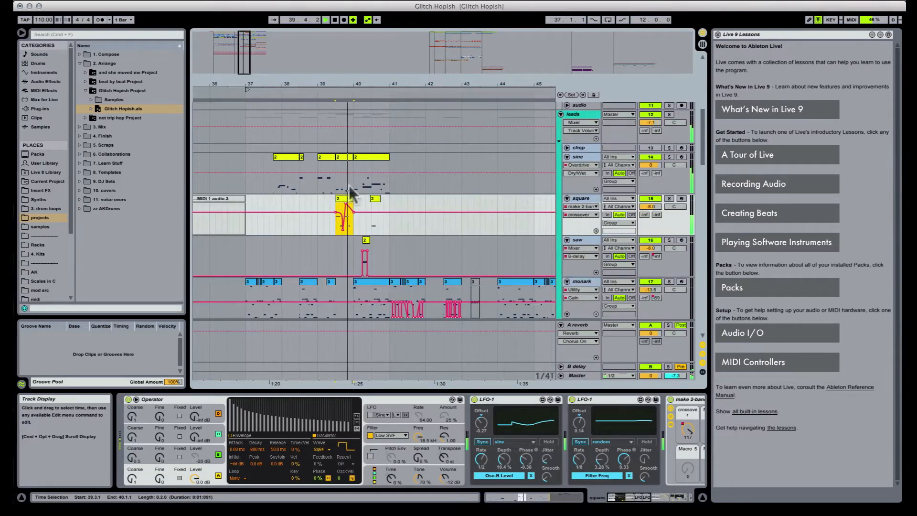
{"action": "left_click", "coordinate": [347, 158]}
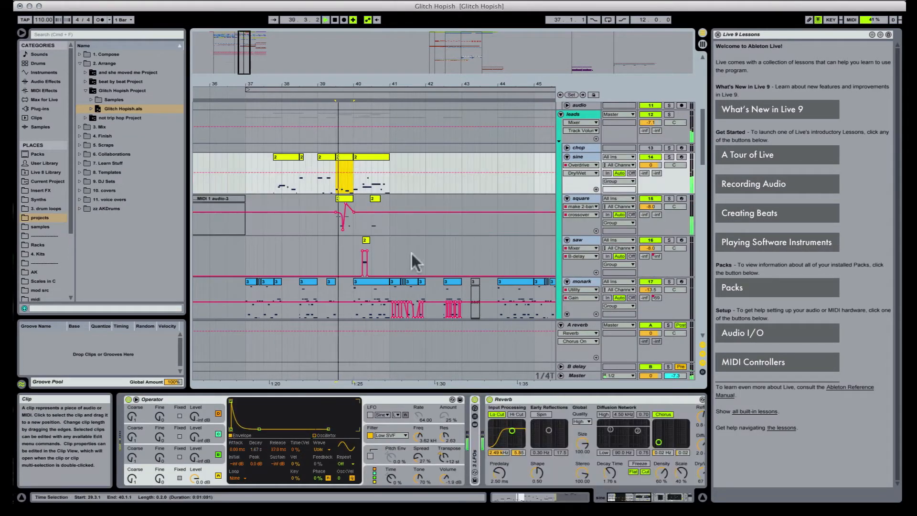
{"action": "left_click", "coordinate": [658, 498]}
{"action": "left_click_drag", "start_coordinate": [658, 498], "coordinate": [677, 498]}
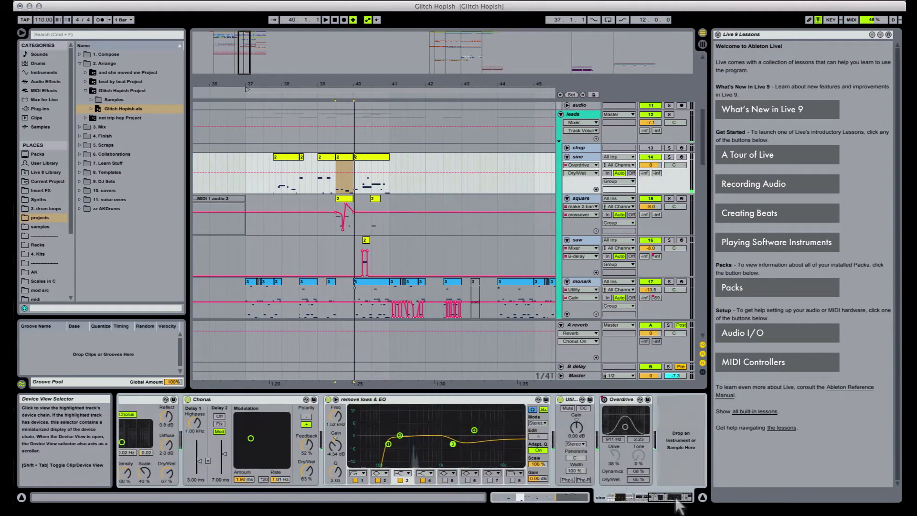
{"action": "right_click", "coordinate": [604, 399]}
{"action": "left_click", "coordinate": [629, 406]}
{"action": "left_click", "coordinate": [352, 165]}
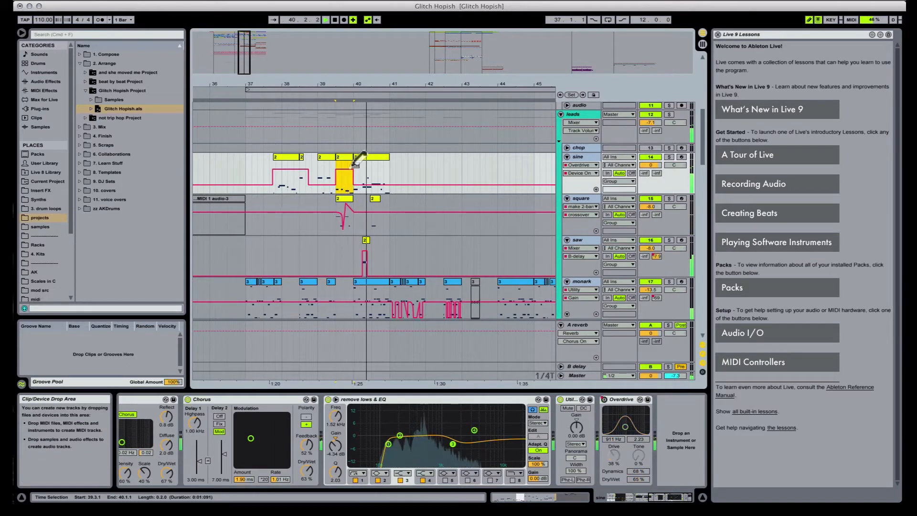
{"action": "left_click", "coordinate": [372, 171]}
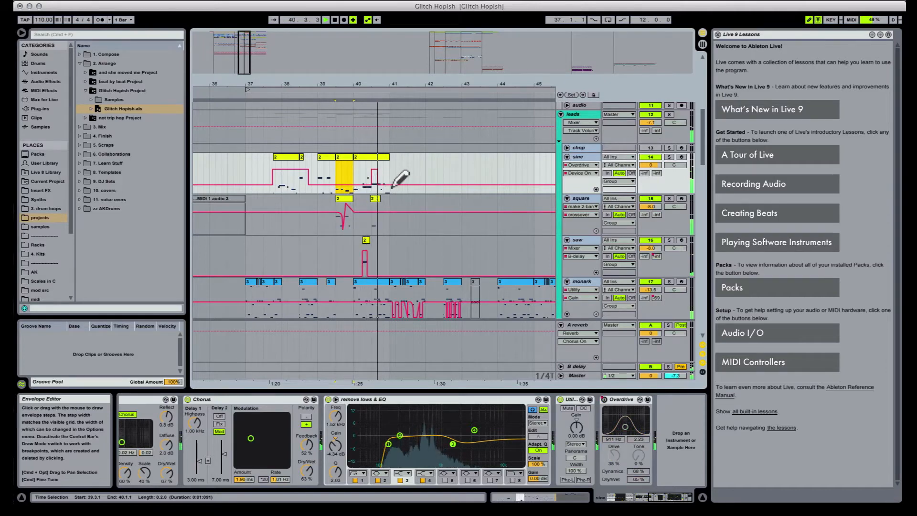
{"action": "key", "text": "space"}
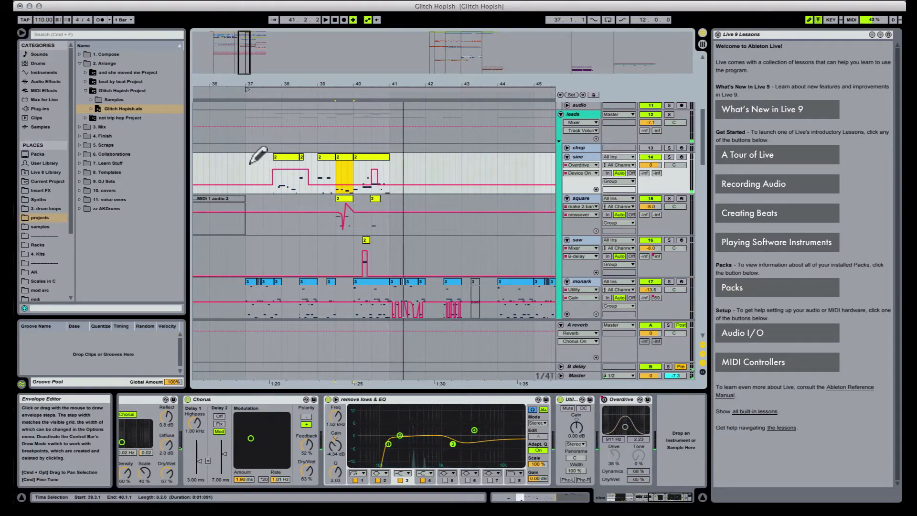
Step: Play from 37.1.1 and set the monark track's volume to -13.6
{"action": "left_click", "coordinate": [245, 161]}
{"action": "key", "text": "space"}
{"action": "scroll", "coordinate": [336, 193], "scroll_direction": "down", "scroll_amount": 2}
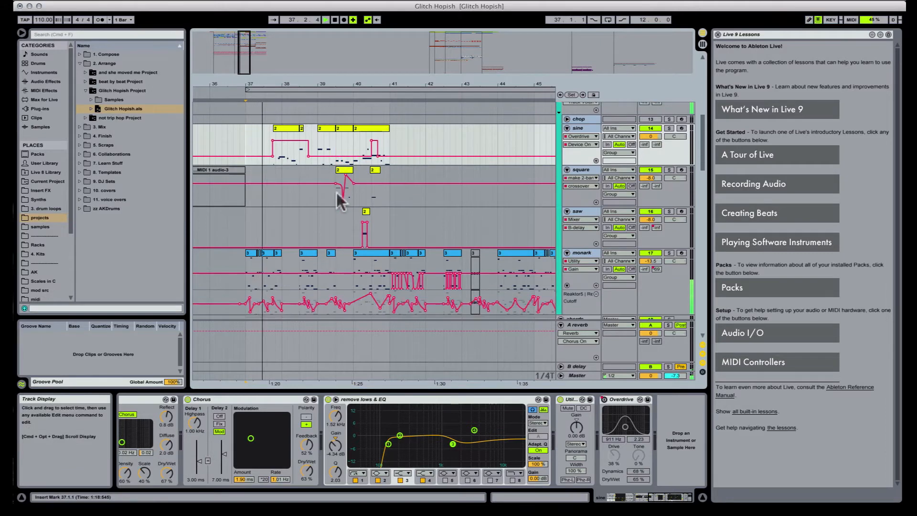
{"action": "left_click", "coordinate": [651, 261]}
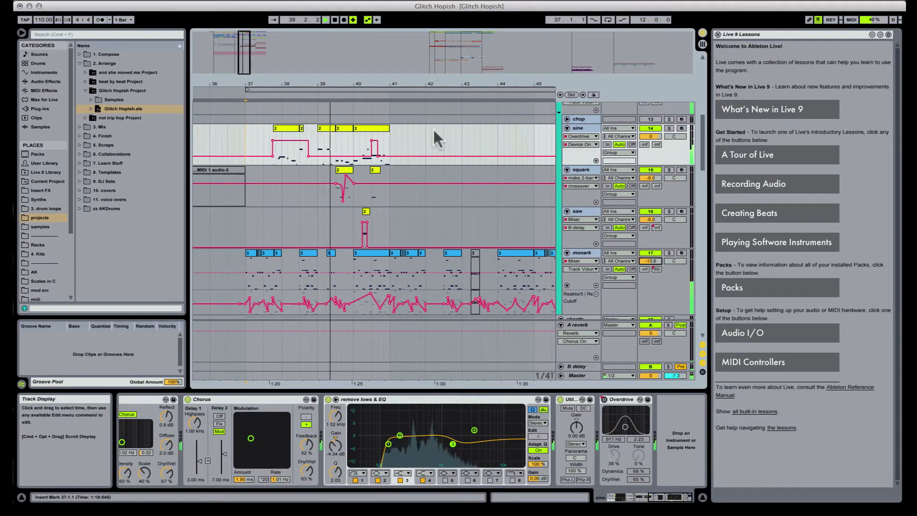
Step: Review the leads, chords and bass tracks while playing from bar 41, and audition the b2 track in solo
{"action": "scroll", "coordinate": [444, 156], "scroll_direction": "up", "scroll_amount": 3}
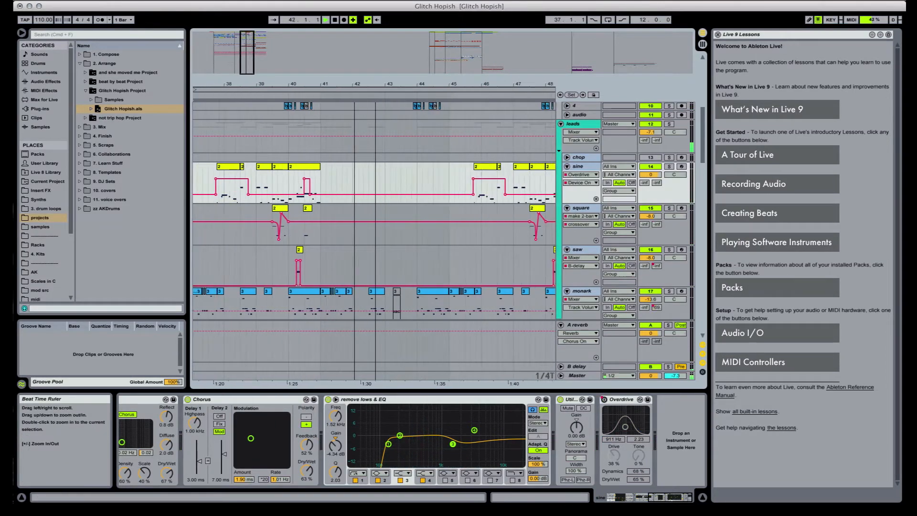
{"action": "scroll", "coordinate": [382, 244], "scroll_direction": "down", "scroll_amount": 4}
{"action": "scroll", "coordinate": [402, 234], "scroll_direction": "down", "scroll_amount": 1}
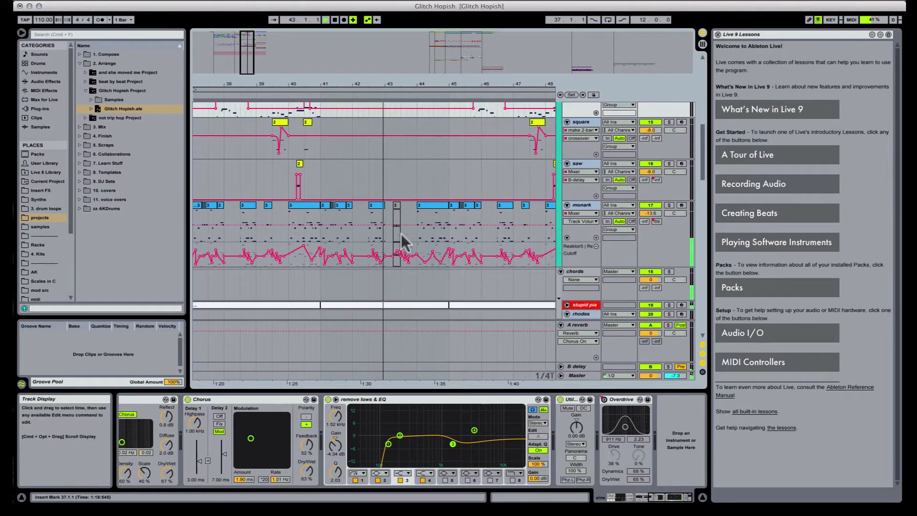
{"action": "left_click", "coordinate": [323, 195]}
{"action": "scroll", "coordinate": [342, 193], "scroll_direction": "up", "scroll_amount": 8}
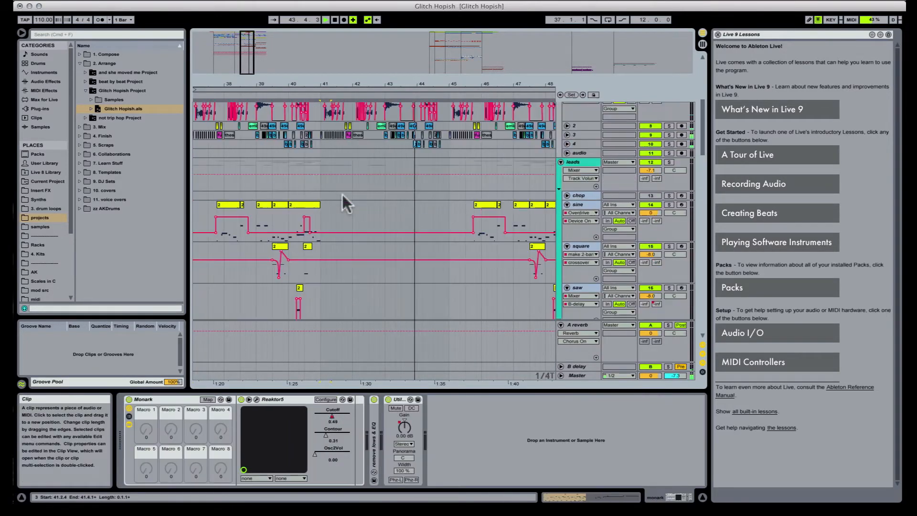
{"action": "scroll", "coordinate": [342, 192], "scroll_direction": "down", "scroll_amount": 8}
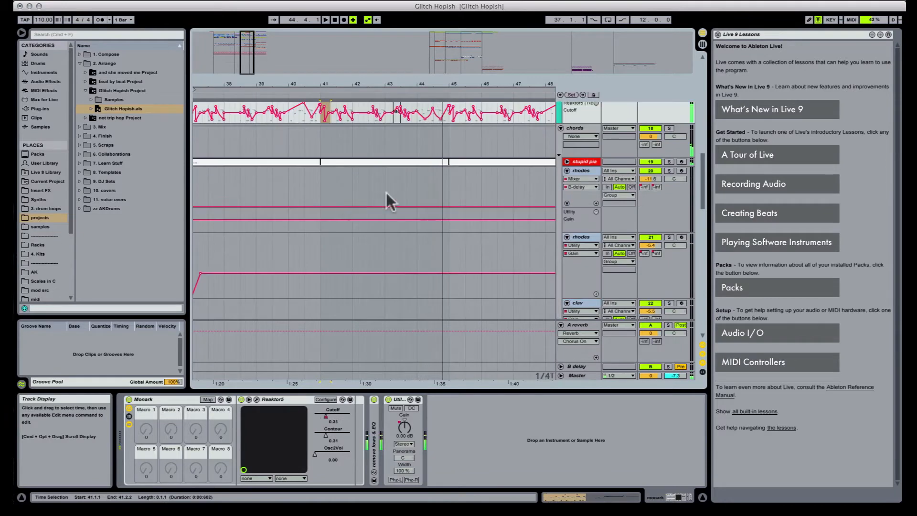
{"action": "scroll", "coordinate": [376, 231], "scroll_direction": "down", "scroll_amount": 12}
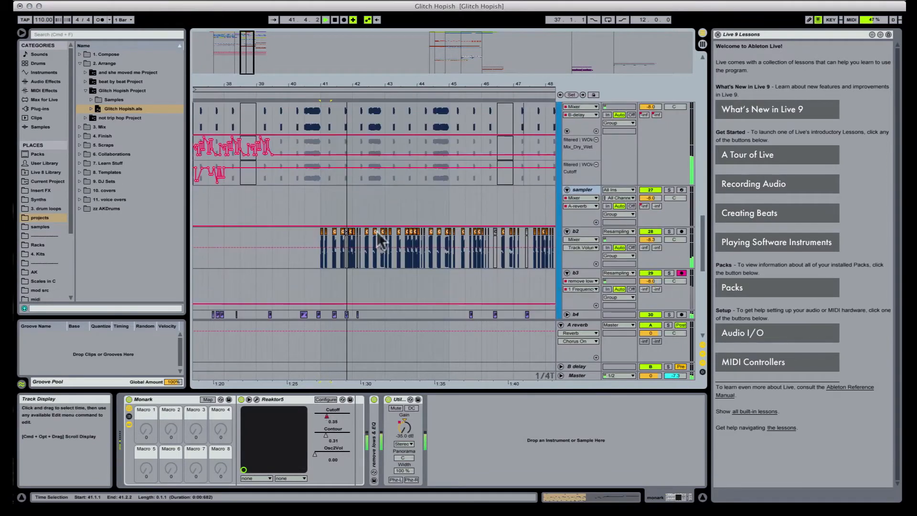
{"action": "left_click", "coordinate": [666, 231]}
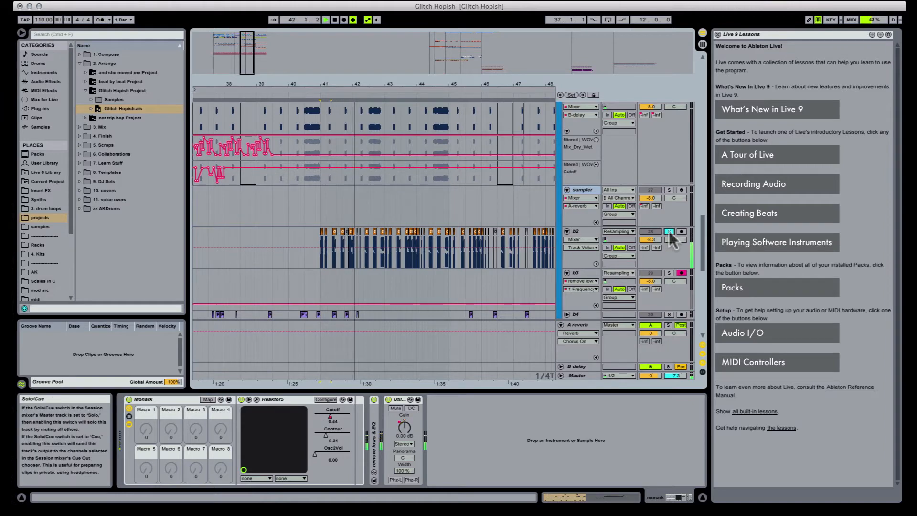
{"action": "left_click", "coordinate": [669, 231]}
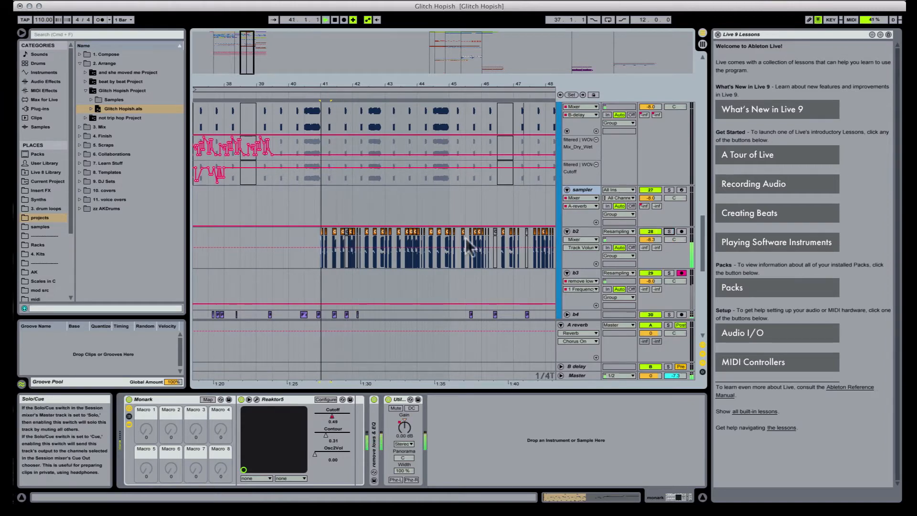
Step: Deactivate the b2 clip at 41.2.3 and play back from 41.1.1
{"action": "left_click", "coordinate": [334, 231]}
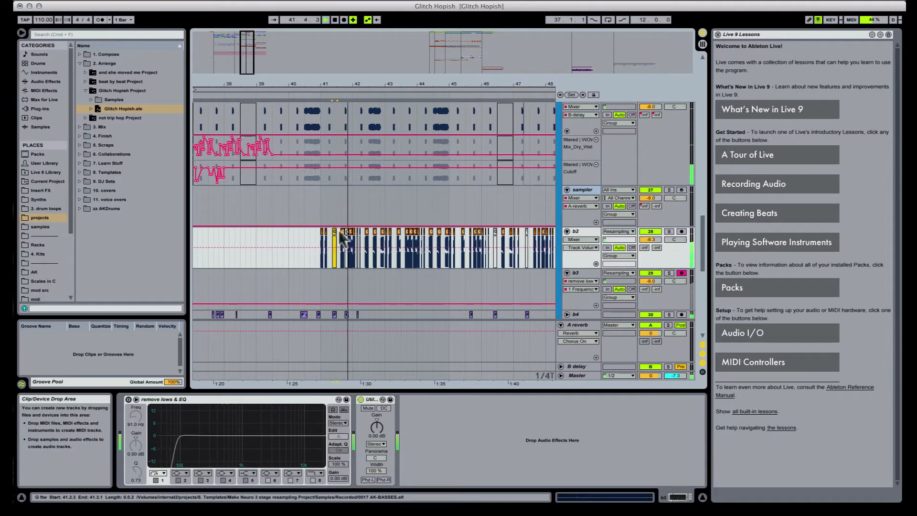
{"action": "left_click", "coordinate": [351, 233]}
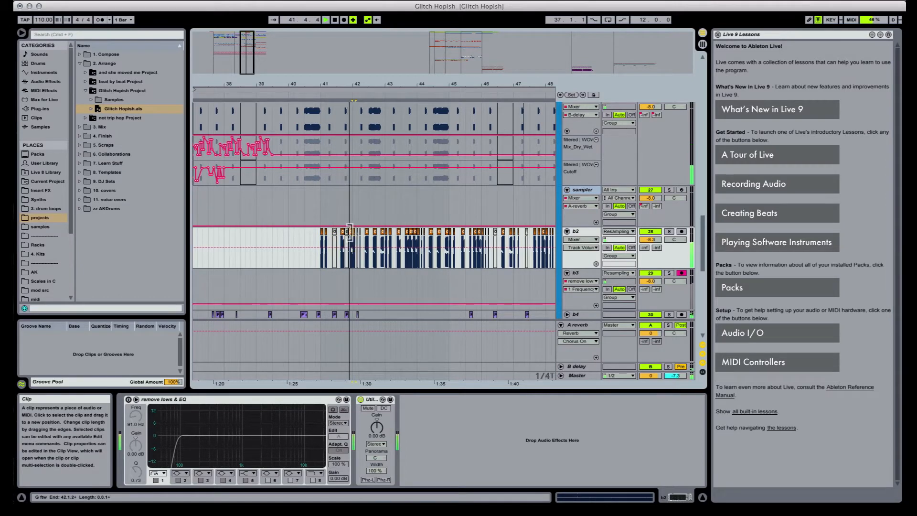
{"action": "left_click", "coordinate": [318, 237]}
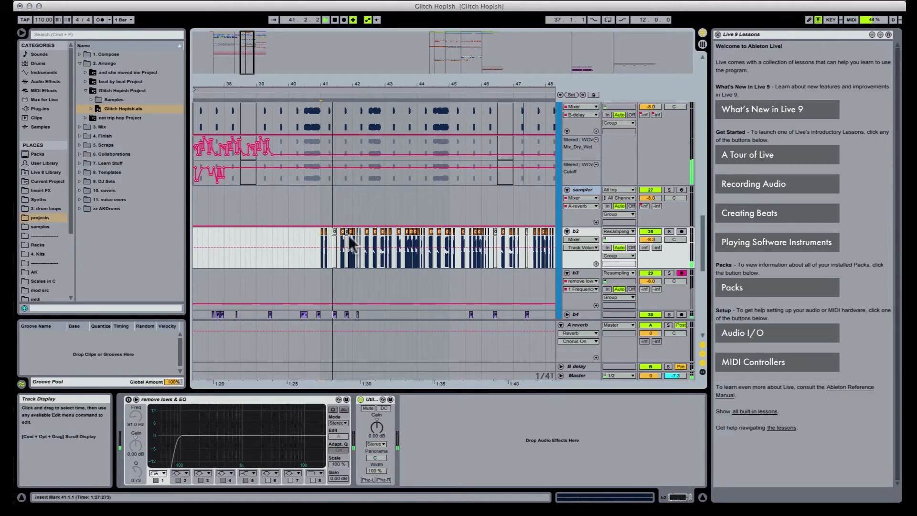
Step: Transpose the b2 clip at 41.1.3 to -14 st and play the phrase from 41.1.1
{"action": "left_click", "coordinate": [323, 231]}
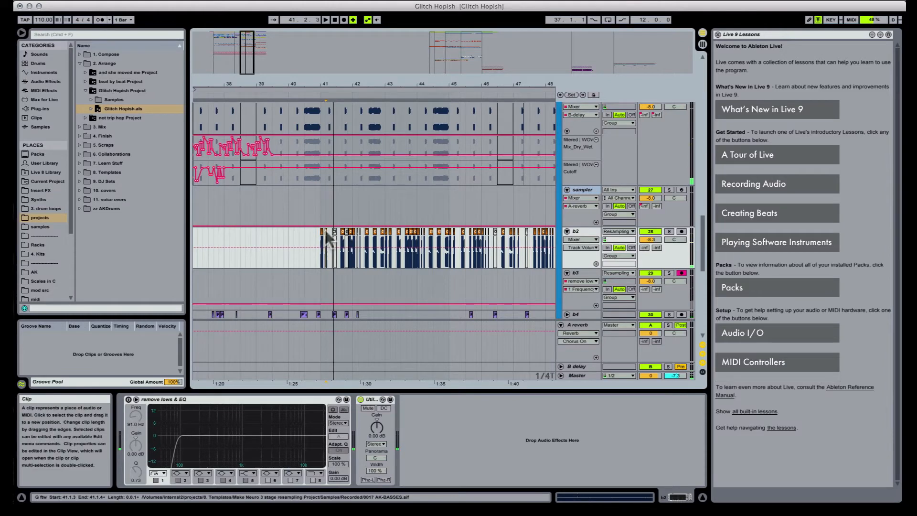
{"action": "double_click", "coordinate": [325, 230]}
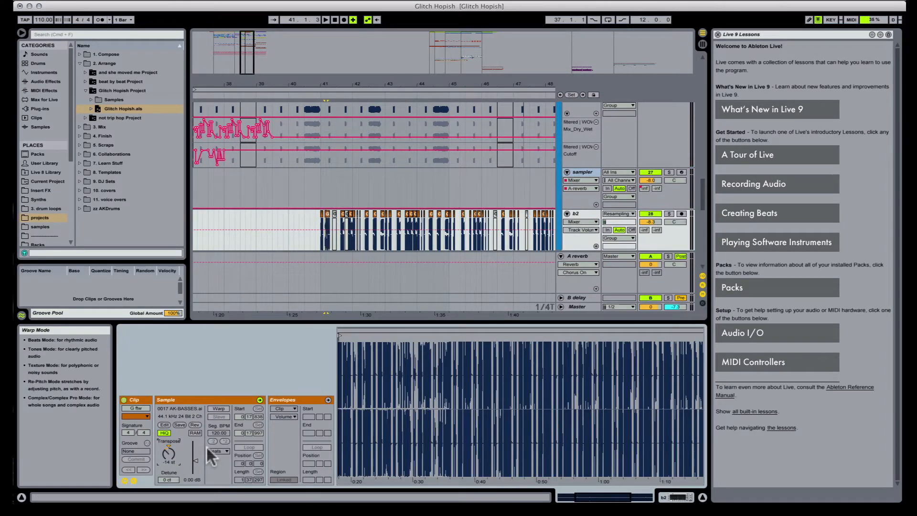
{"action": "key", "text": "space"}
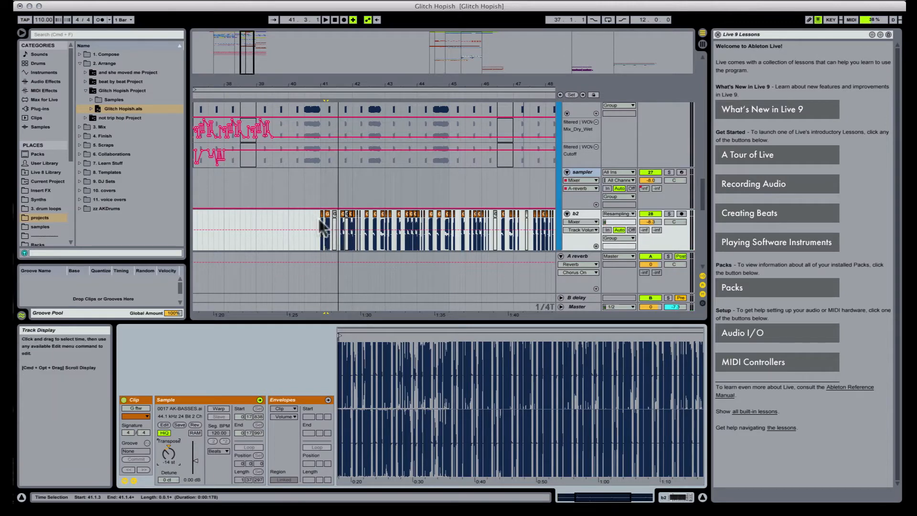
{"action": "left_click_drag", "start_coordinate": [324, 81], "coordinate": [342, 167]}
{"action": "key", "text": "space"}
{"action": "left_click", "coordinate": [306, 221]}
{"action": "key", "text": "space"}
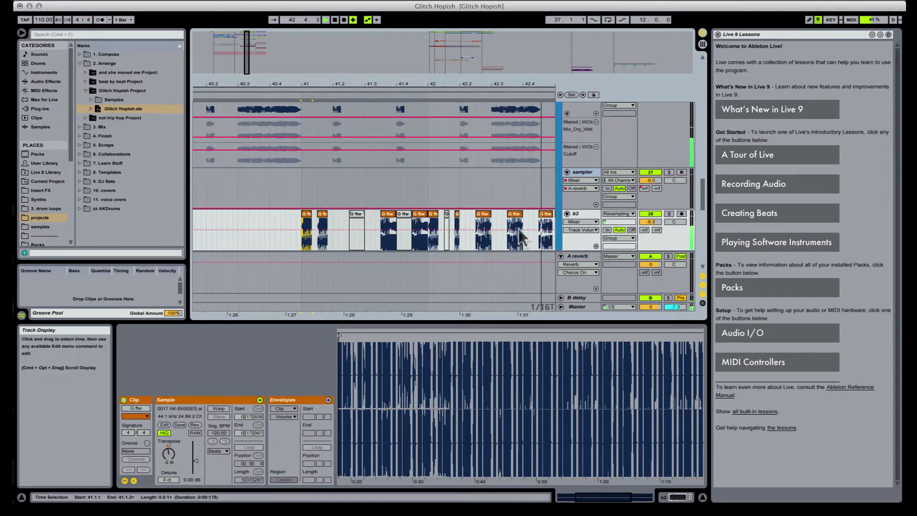
Step: Deactivate the b2 clip at 42.3.3 and listen to the passage through bar 42
{"action": "key", "text": "space"}
{"action": "key", "text": "space"}
{"action": "left_click", "coordinate": [516, 214]}
{"action": "key", "text": "0"}
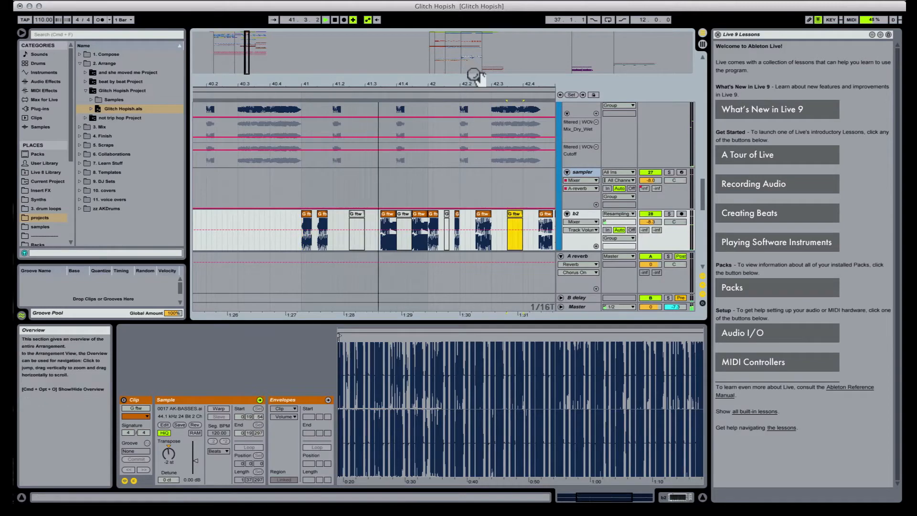
{"action": "left_click_drag", "start_coordinate": [475, 77], "coordinate": [420, 82]}
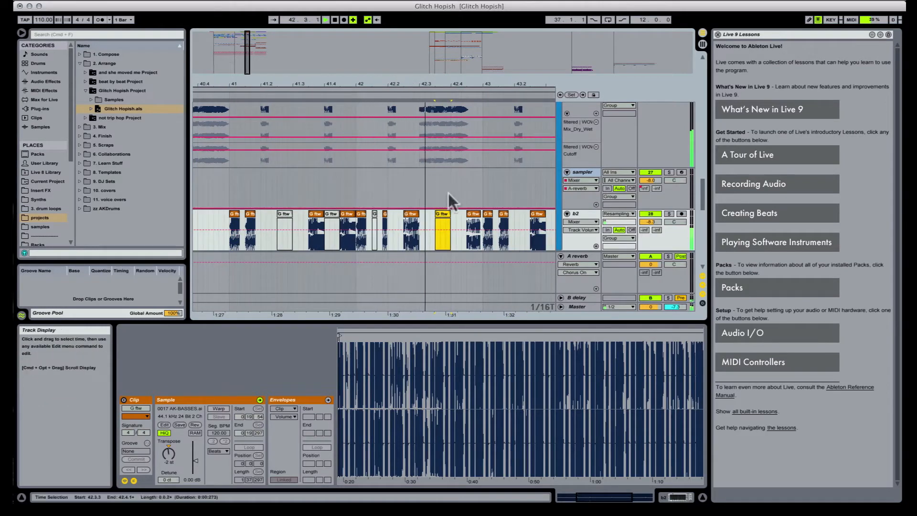
Step: Show fades on the b2 track, add a long fade-in to the clip at 42.4.3, and play back
{"action": "left_click", "coordinate": [473, 214]}
{"action": "key", "text": "alt+super+f"}
{"action": "key", "text": "space"}
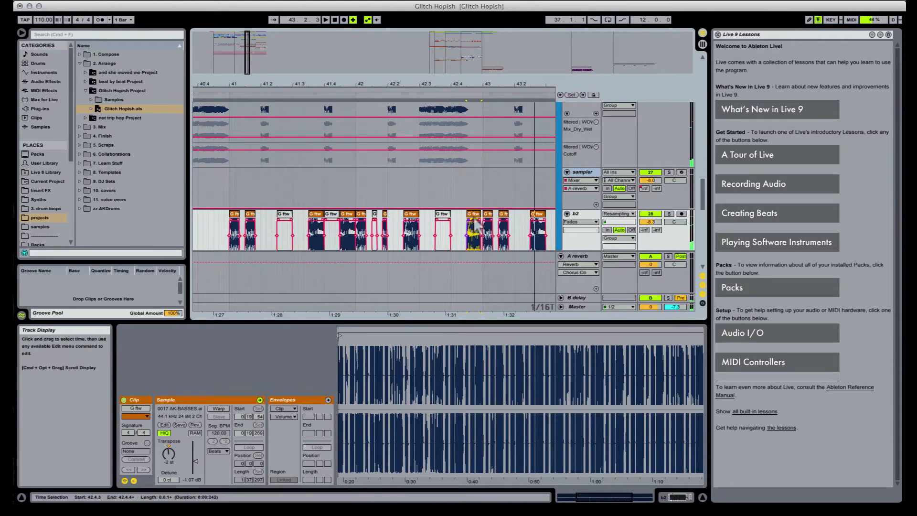
{"action": "key", "text": "space"}
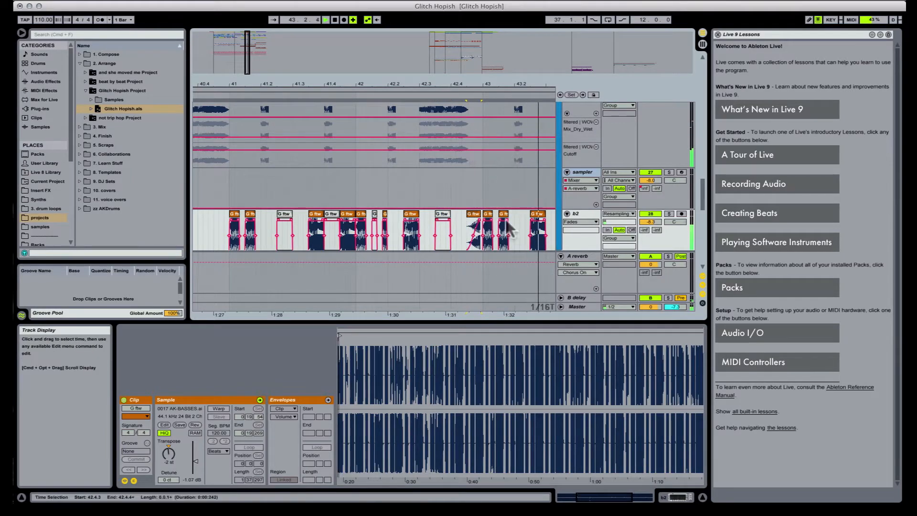
{"action": "key", "text": "space"}
{"action": "key", "text": "space"}
Step: Play b2 from the clip at 43.1.1 and deactivate the clip from 43.4.3 to 44.1.1
{"action": "left_click_drag", "start_coordinate": [509, 214], "coordinate": [490, 214]}
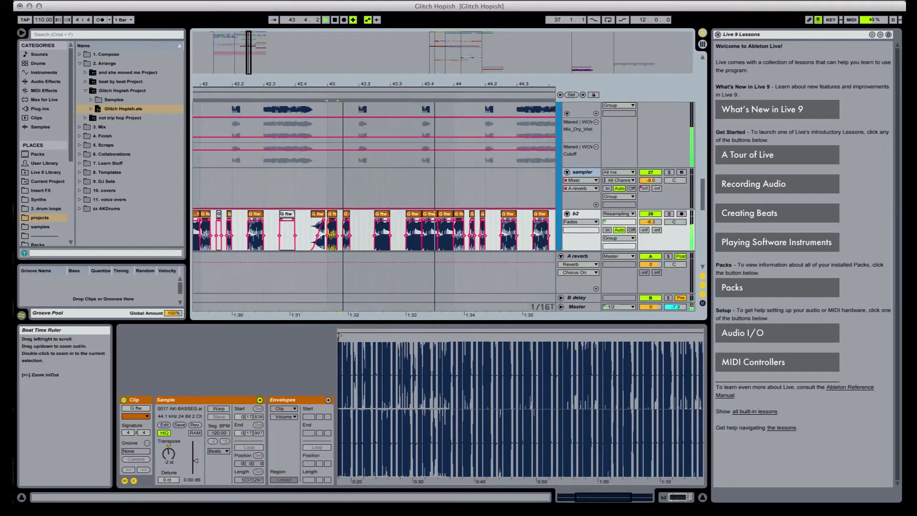
{"action": "left_click_drag", "start_coordinate": [411, 85], "coordinate": [407, 67]}
{"action": "key", "text": "space"}
{"action": "key", "text": "space"}
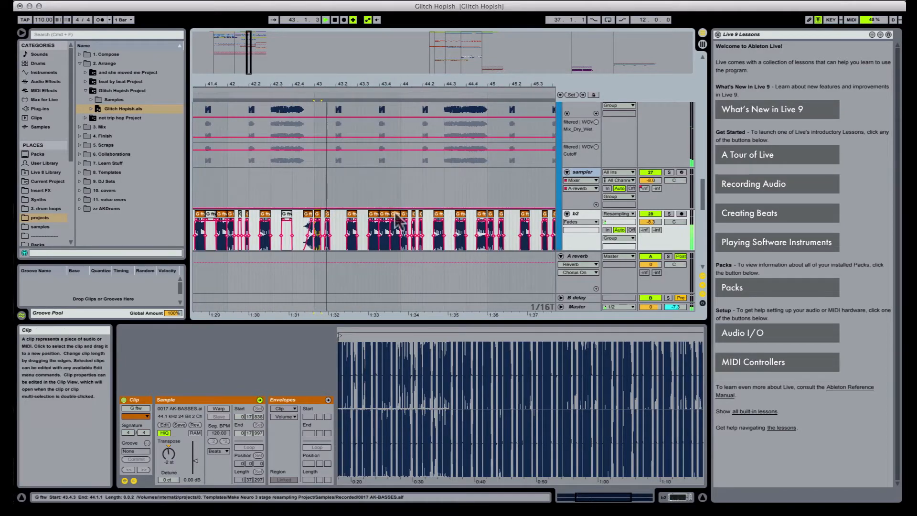
{"action": "left_click", "coordinate": [396, 220]}
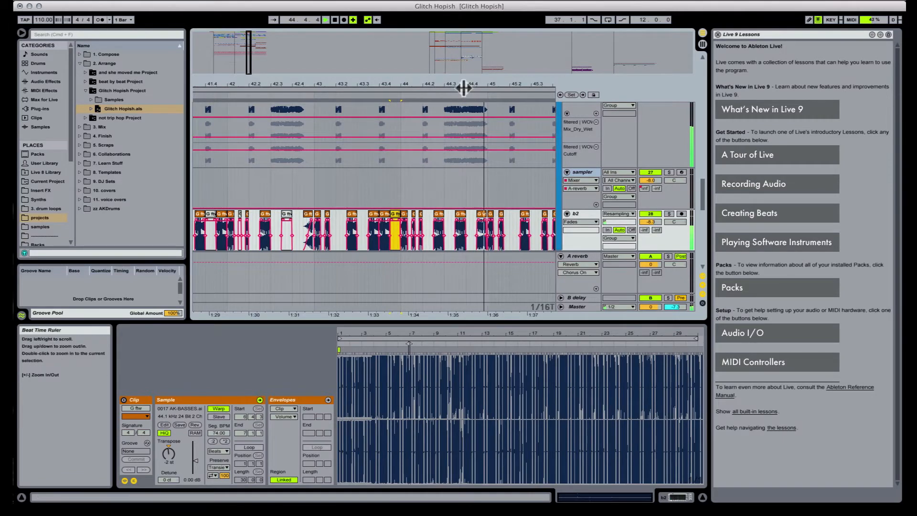
{"action": "left_click_drag", "start_coordinate": [471, 84], "coordinate": [412, 69]}
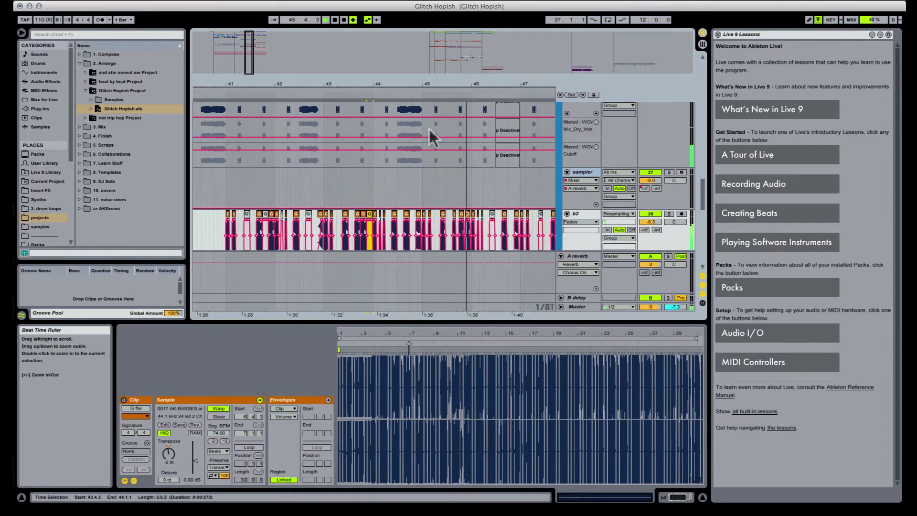
Step: Delete all b2 clips from 45.1.1 to 49.1.3 and stop playback
{"action": "left_click", "coordinate": [219, 408]}
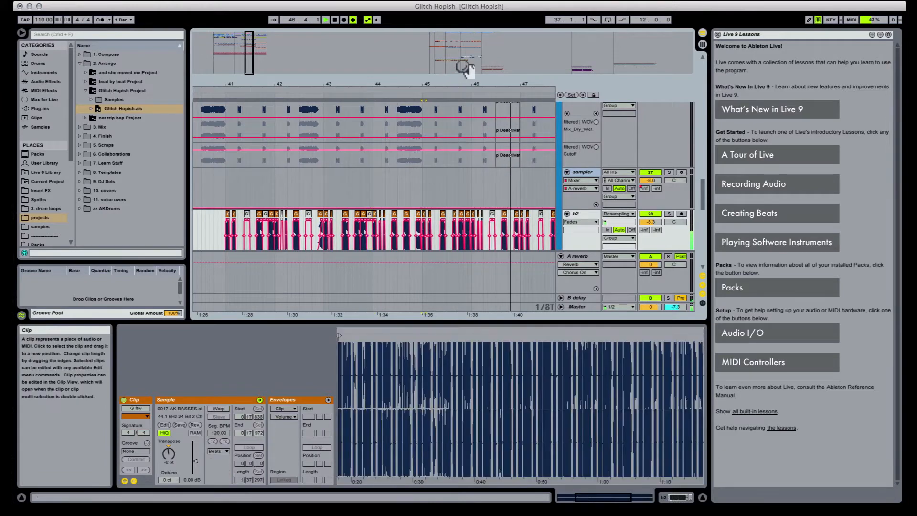
{"action": "left_click_drag", "start_coordinate": [466, 84], "coordinate": [404, 72]}
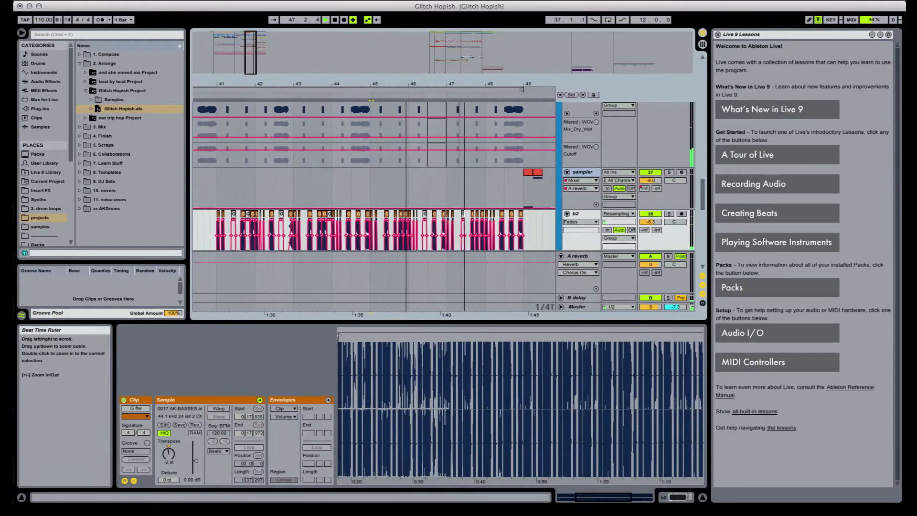
{"action": "left_click", "coordinate": [531, 228], "text": "shift"}
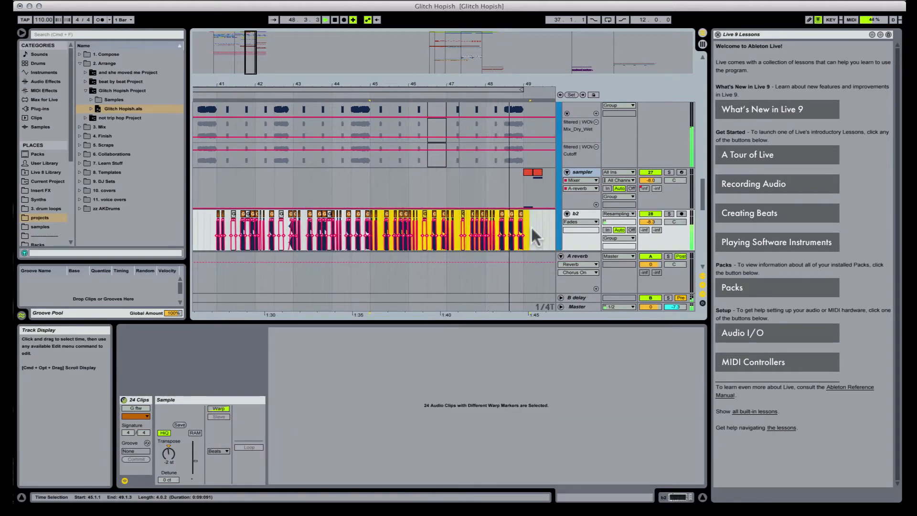
{"action": "key", "text": "Delete"}
{"action": "key", "text": "space"}
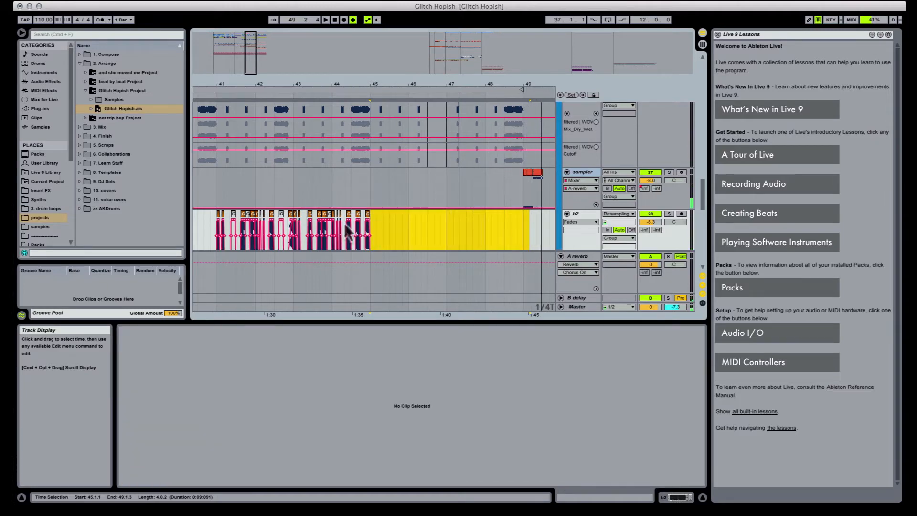
Step: Duplicate the b2 clips from bars 41 to 45 into the following four bars and play back from 41.1.1
{"action": "left_click", "coordinate": [376, 222]}
{"action": "left_click_drag", "start_coordinate": [369, 221], "coordinate": [228, 218]}
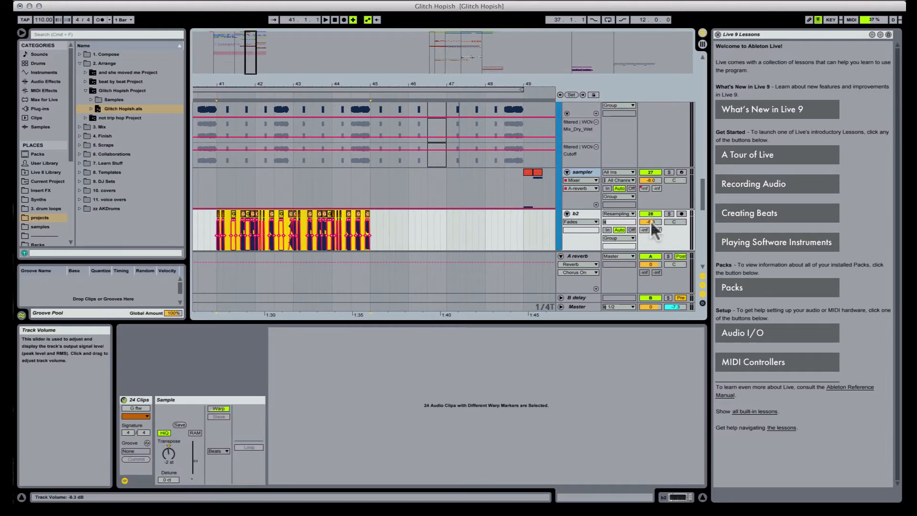
{"action": "key", "text": "super+d"}
{"action": "left_click", "coordinate": [216, 214]}
{"action": "key", "text": "space"}
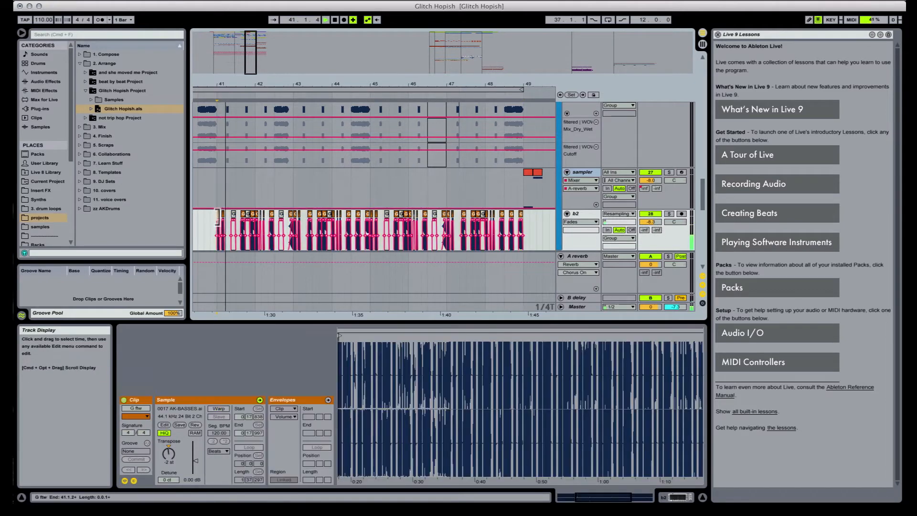
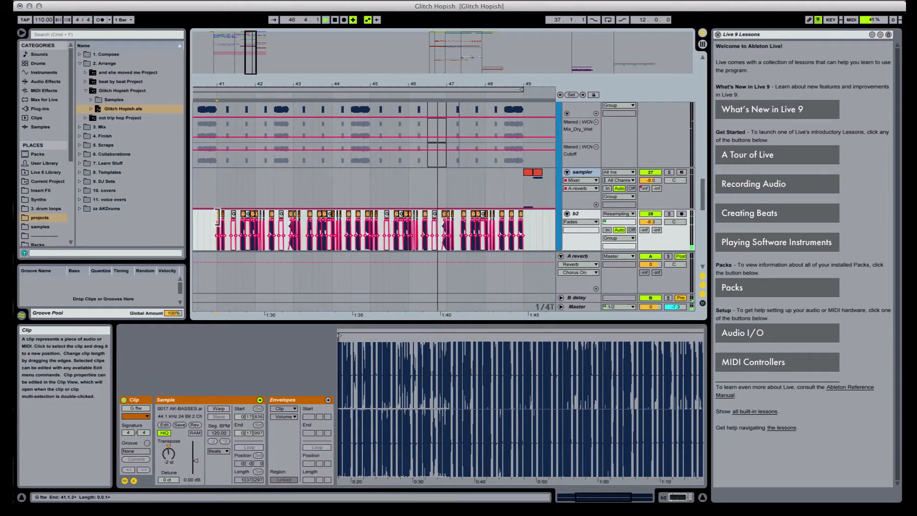
Step: Listen to the duplicated bass from 46.1.1 past bar 49, selecting the b2 clip at 46.2.3 and checking the neighbouring bass tracks
{"action": "left_click", "coordinate": [407, 181]}
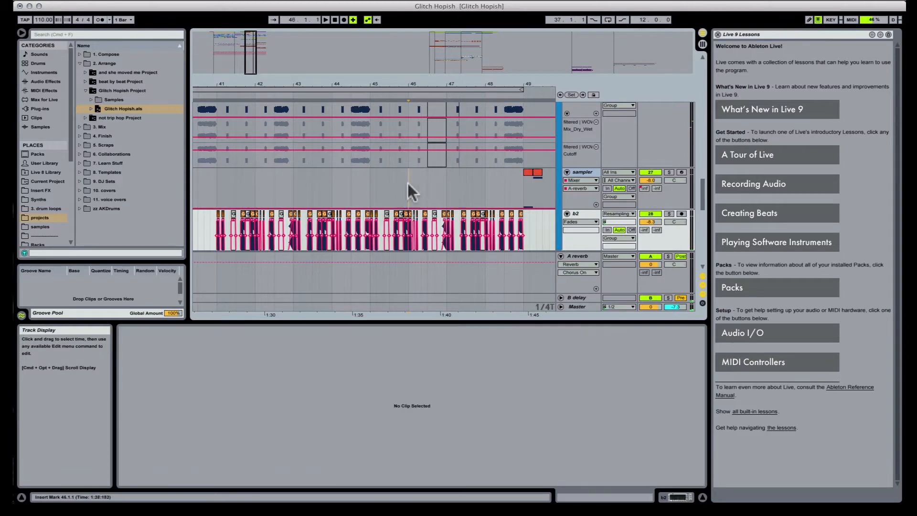
{"action": "scroll", "coordinate": [422, 210], "scroll_direction": "up", "scroll_amount": 1}
{"action": "left_click", "coordinate": [425, 224]}
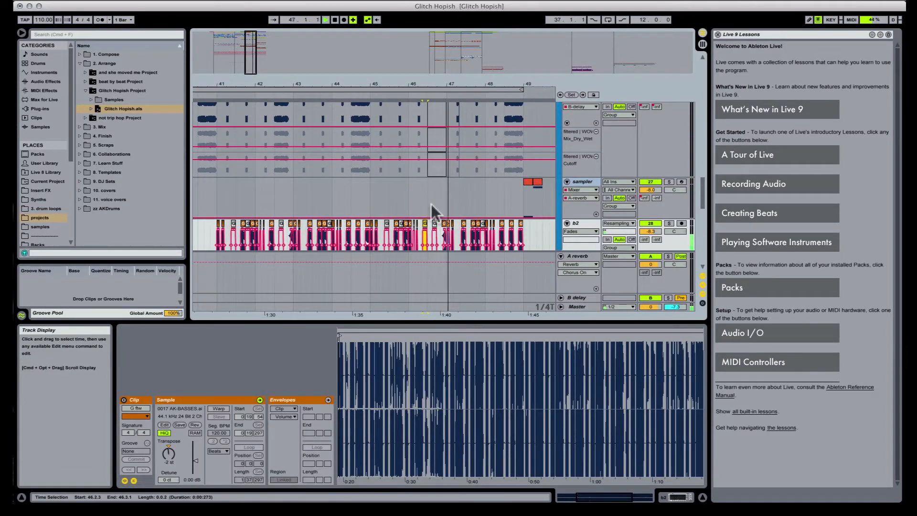
{"action": "scroll", "coordinate": [431, 204], "scroll_direction": "down", "scroll_amount": 1}
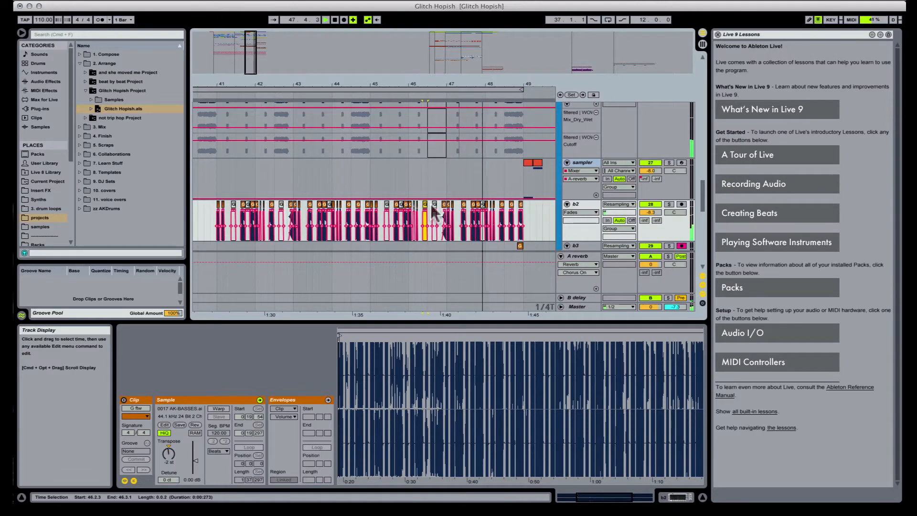
{"action": "scroll", "coordinate": [472, 205], "scroll_direction": "up", "scroll_amount": 5}
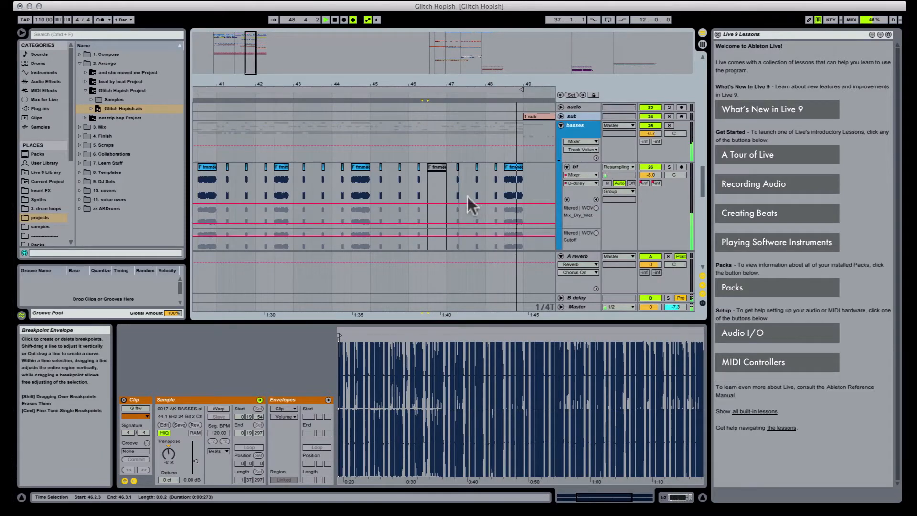
{"action": "scroll", "coordinate": [467, 195], "scroll_direction": "down", "scroll_amount": 4}
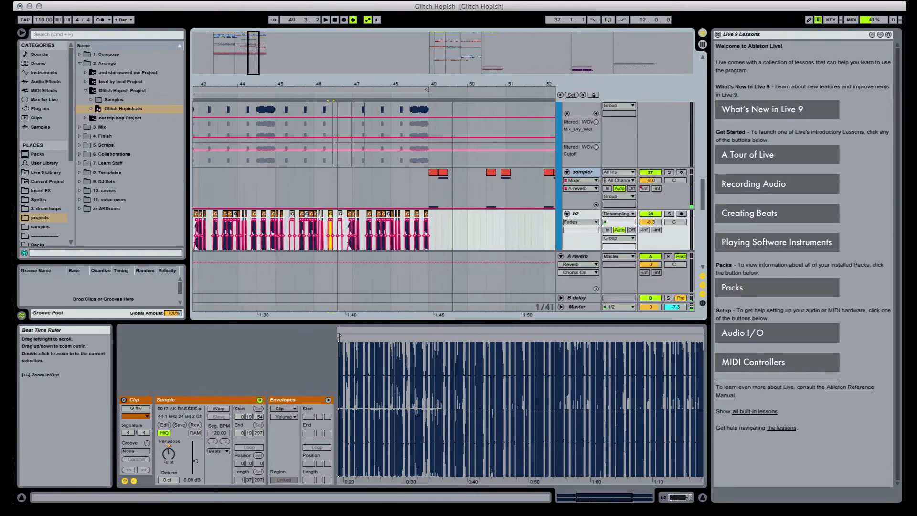
Step: Select the verse clip on the PARTS track and play the section from 37.1.1
{"action": "left_click_drag", "start_coordinate": [338, 86], "coordinate": [338, 71]}
{"action": "scroll", "coordinate": [327, 192], "scroll_direction": "up", "scroll_amount": 16}
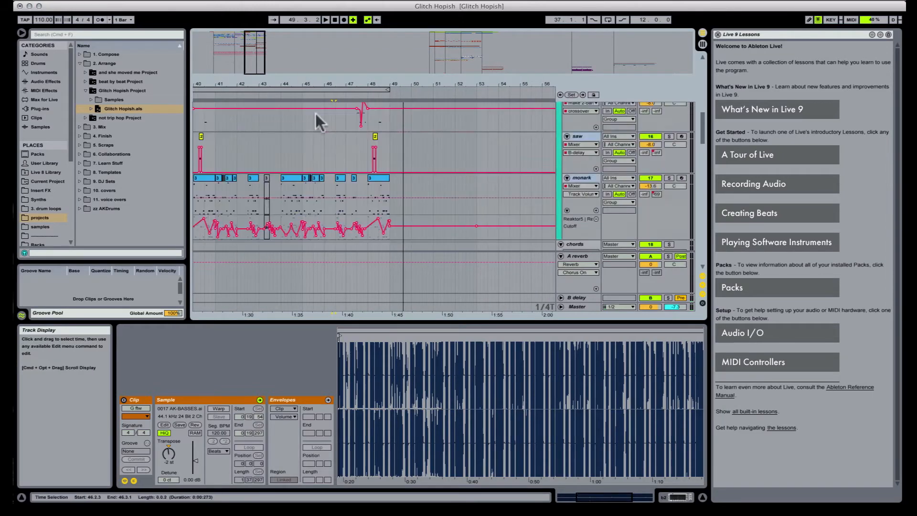
{"action": "scroll", "coordinate": [317, 114], "scroll_direction": "up", "scroll_amount": 10}
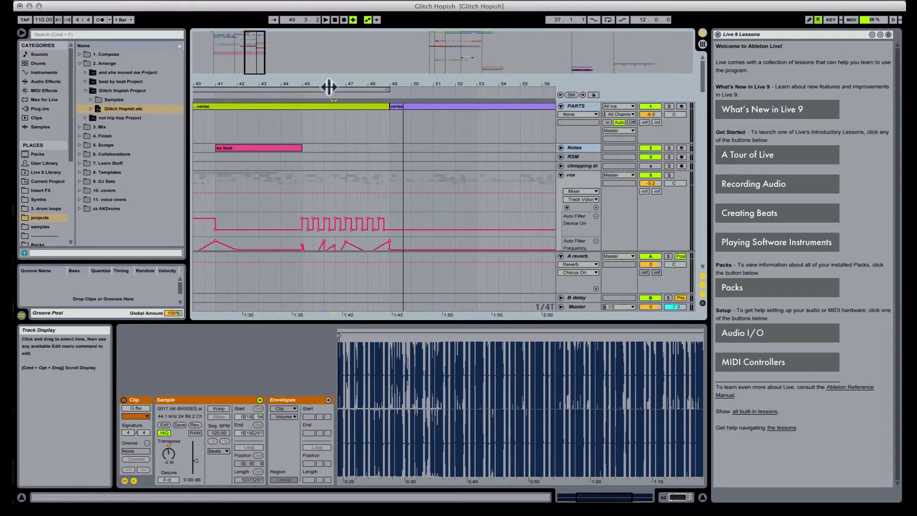
{"action": "left_click_drag", "start_coordinate": [329, 87], "coordinate": [389, 85]}
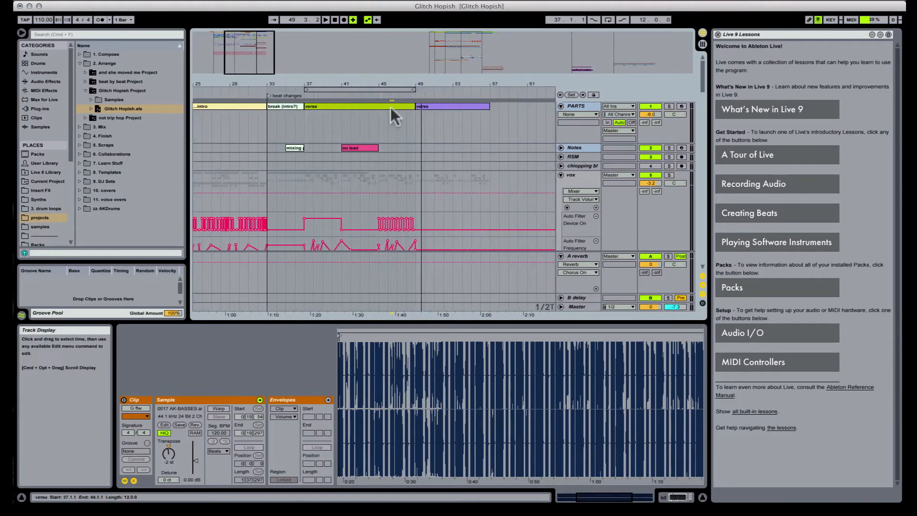
{"action": "left_click", "coordinate": [391, 108]}
{"action": "key", "text": "space"}
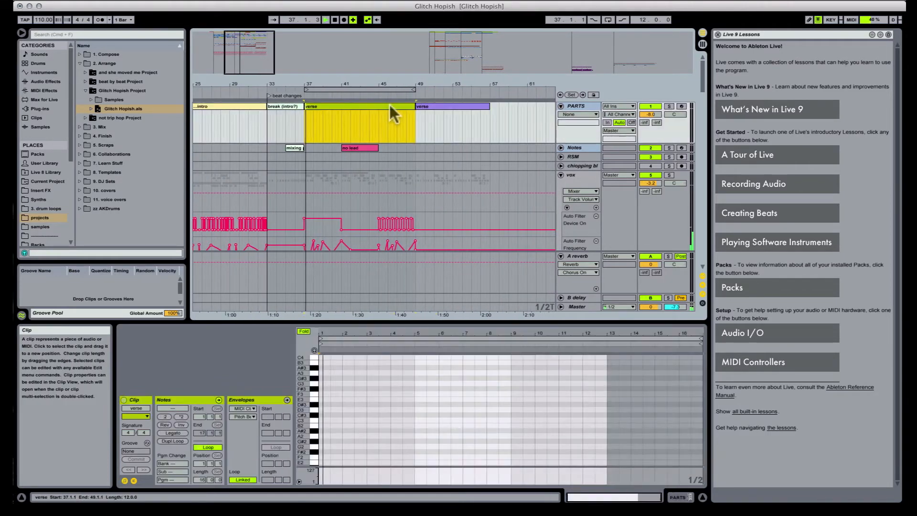
Step: Rename the PARTS clip at 49.1.1 as chorus
{"action": "left_click", "coordinate": [444, 108]}
{"action": "key", "text": "super+r"}
{"action": "type", "text": "choru"}
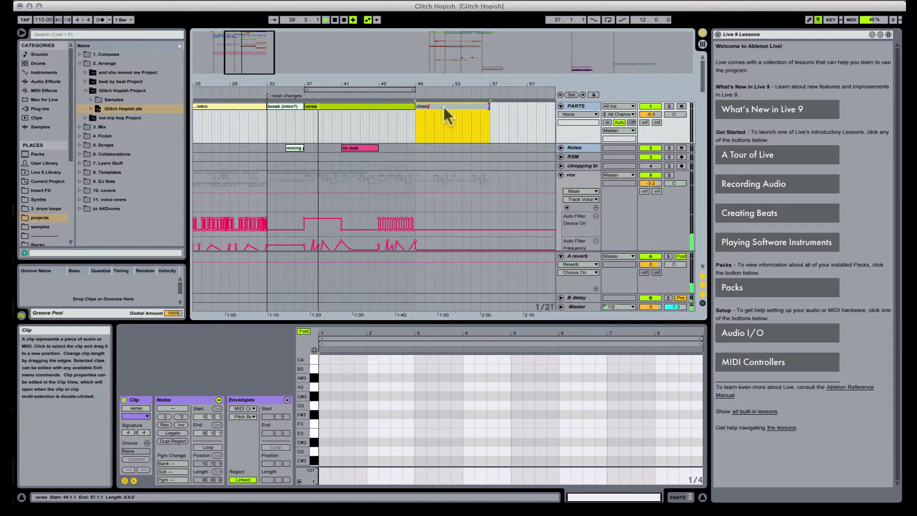
{"action": "type", "text": "s"}
{"action": "key", "text": "Return"}
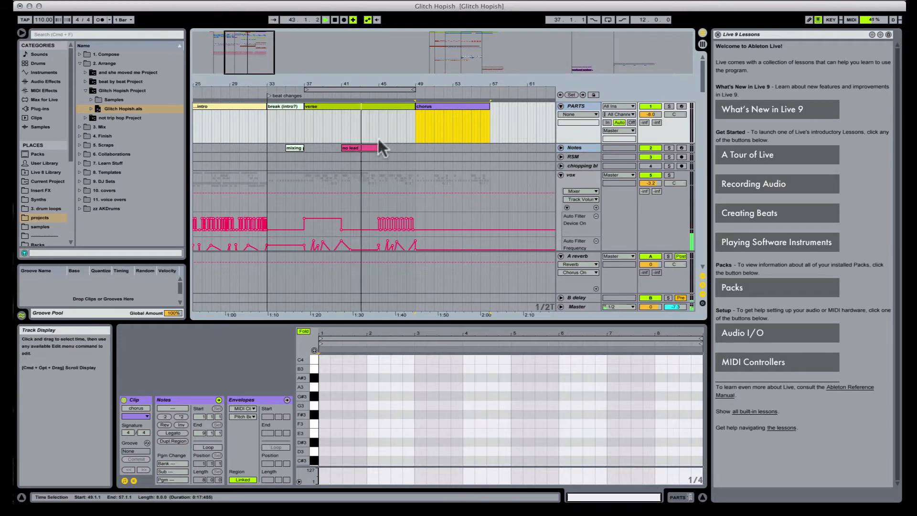
Step: In the sine clip at 45.4.1, draw the Overdrive Device On automation to off for the clip's second half
{"action": "scroll", "coordinate": [377, 138], "scroll_direction": "down", "scroll_amount": 6}
{"action": "scroll", "coordinate": [378, 138], "scroll_direction": "up", "scroll_amount": 5}
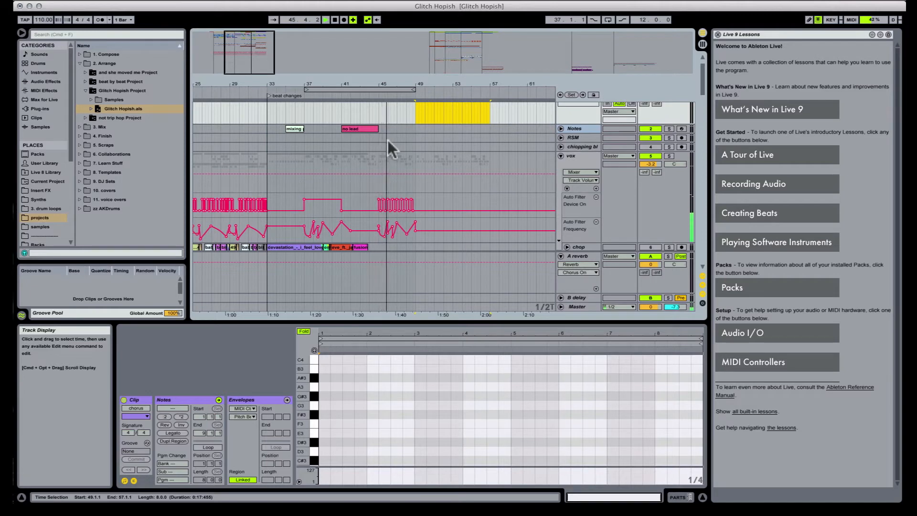
{"action": "scroll", "coordinate": [387, 139], "scroll_direction": "down", "scroll_amount": 5}
{"action": "scroll", "coordinate": [387, 139], "scroll_direction": "down", "scroll_amount": 8}
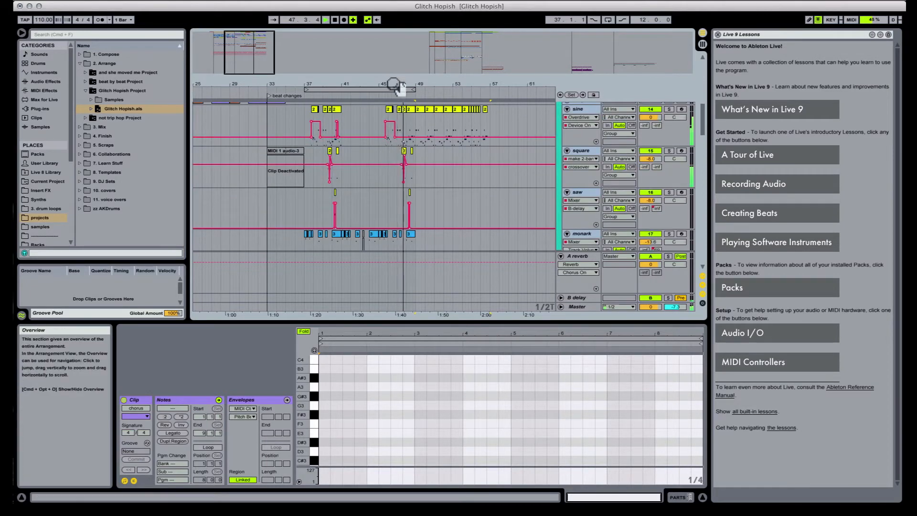
{"action": "left_click_drag", "start_coordinate": [390, 82], "coordinate": [382, 128]}
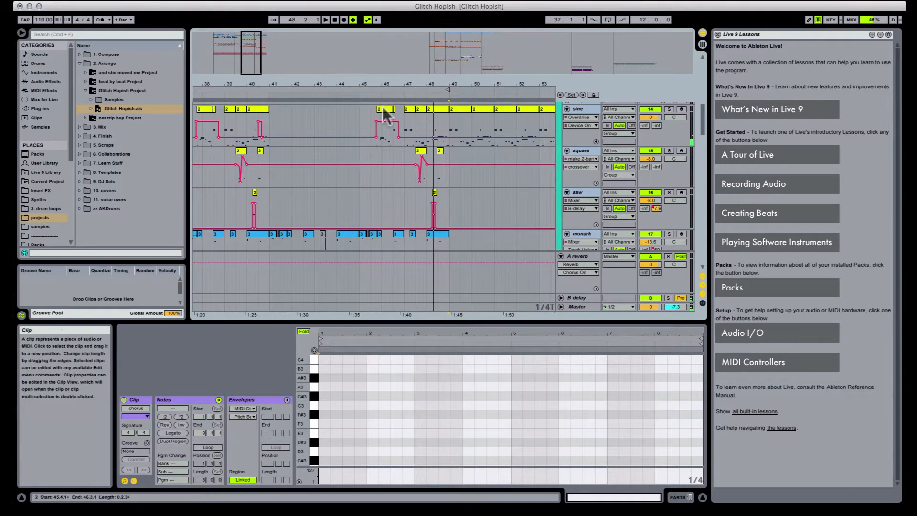
{"action": "left_click", "coordinate": [382, 129]}
{"action": "key", "text": "b"}
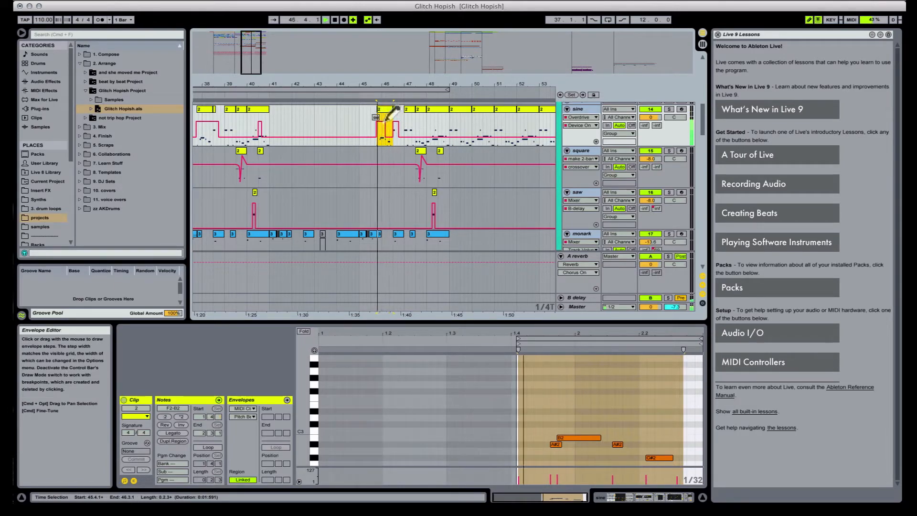
Step: Fine-tune the sine track's Overdrive automation while it plays so that the device switches off just after 46.1.1
{"action": "key", "text": "space"}
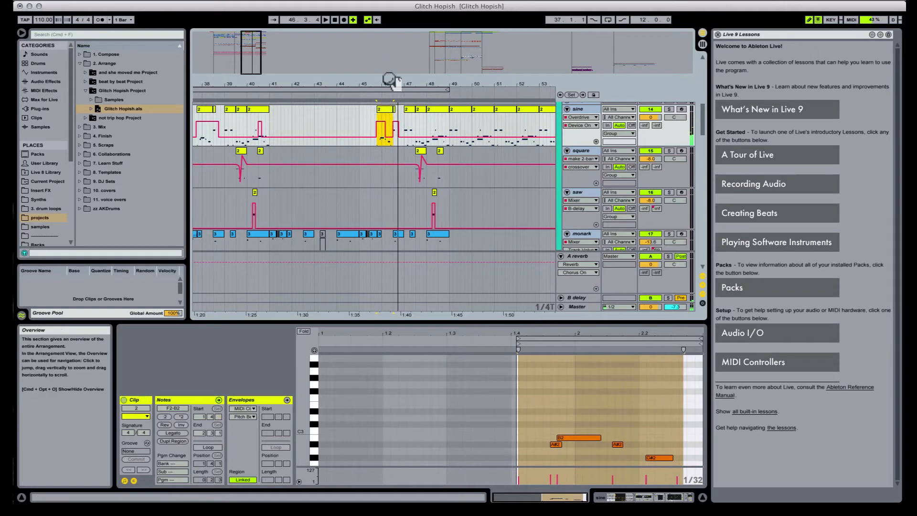
{"action": "left_click_drag", "start_coordinate": [389, 82], "coordinate": [390, 117]}
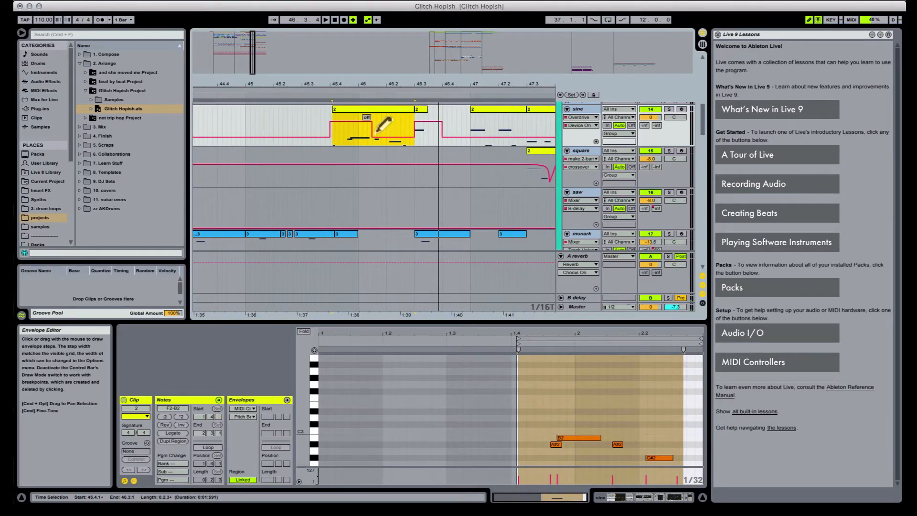
{"action": "key", "text": "space"}
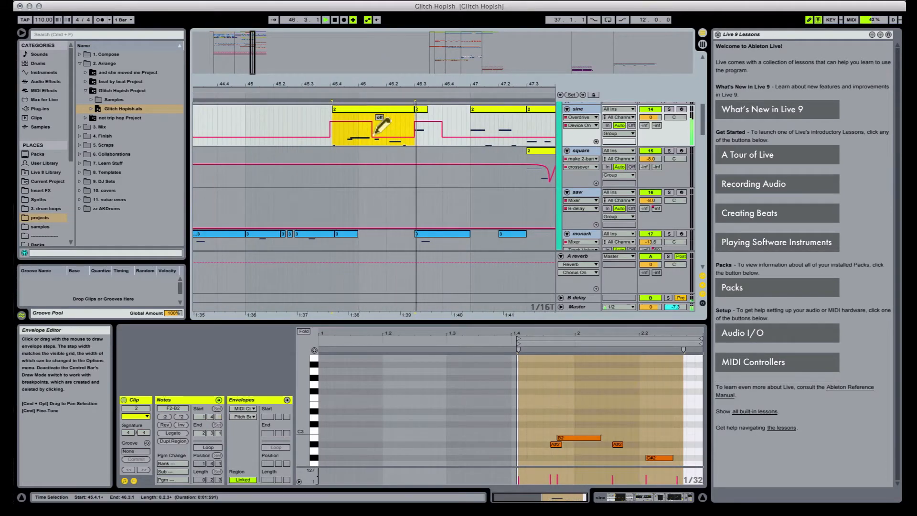
{"action": "left_click", "coordinate": [367, 135]}
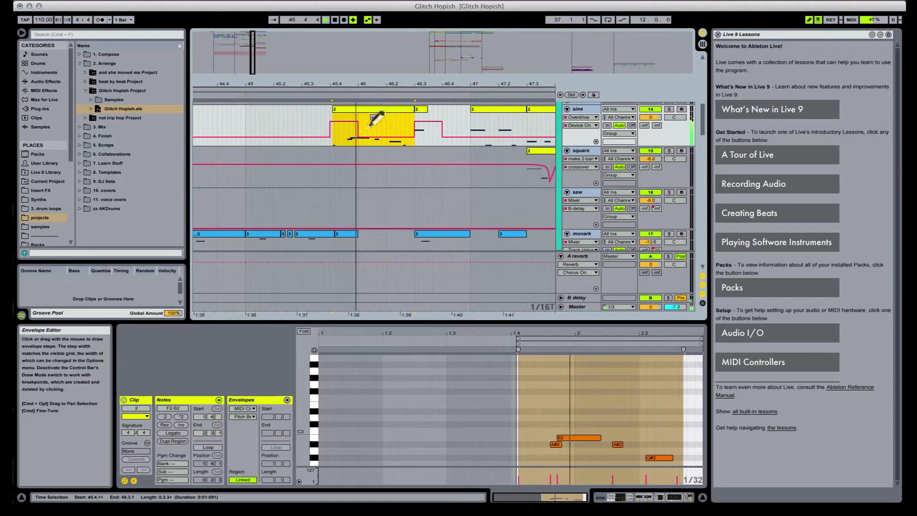
{"action": "left_click", "coordinate": [361, 121]}
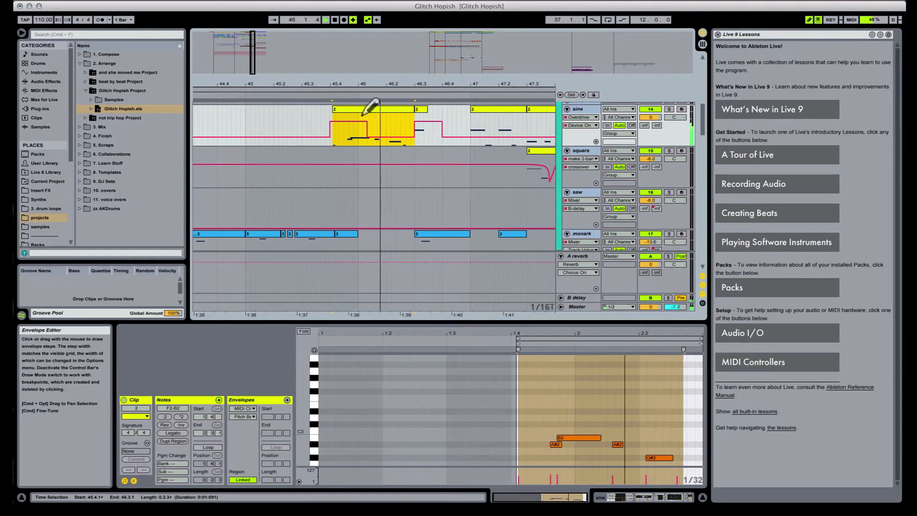
Step: Return to the PARTS track and play the end of the verse up to the chorus
{"action": "left_click_drag", "start_coordinate": [395, 85], "coordinate": [374, 57]}
{"action": "scroll", "coordinate": [491, 195], "scroll_direction": "up", "scroll_amount": 4}
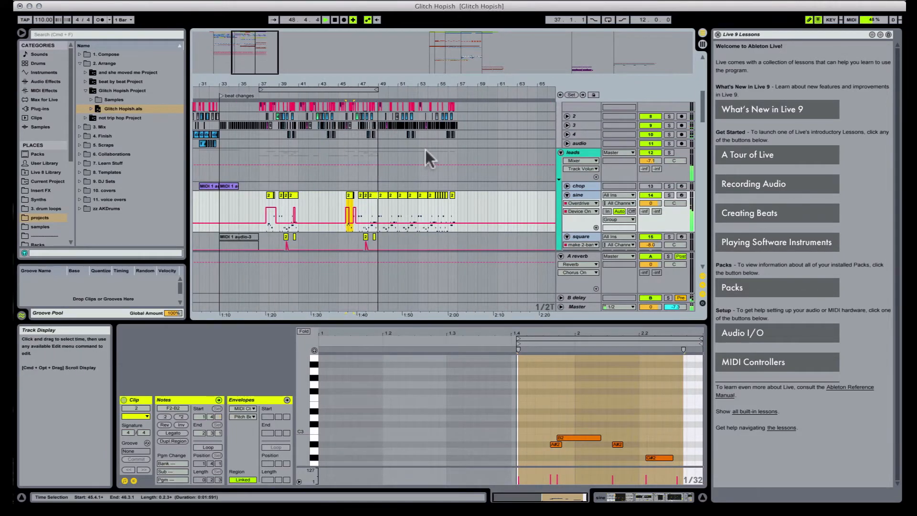
{"action": "scroll", "coordinate": [426, 149], "scroll_direction": "up", "scroll_amount": 5}
{"action": "scroll", "coordinate": [425, 147], "scroll_direction": "up", "scroll_amount": 6}
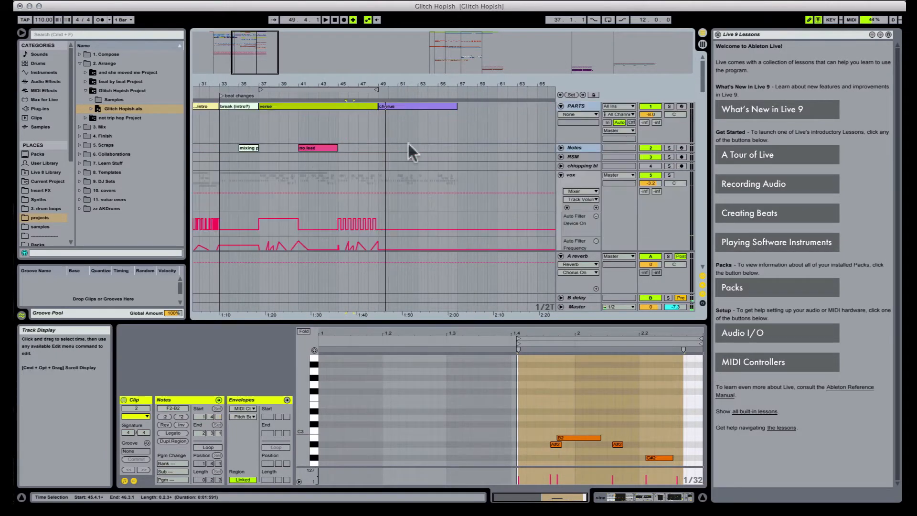
{"action": "left_click", "coordinate": [358, 128]}
{"action": "key", "text": "space"}
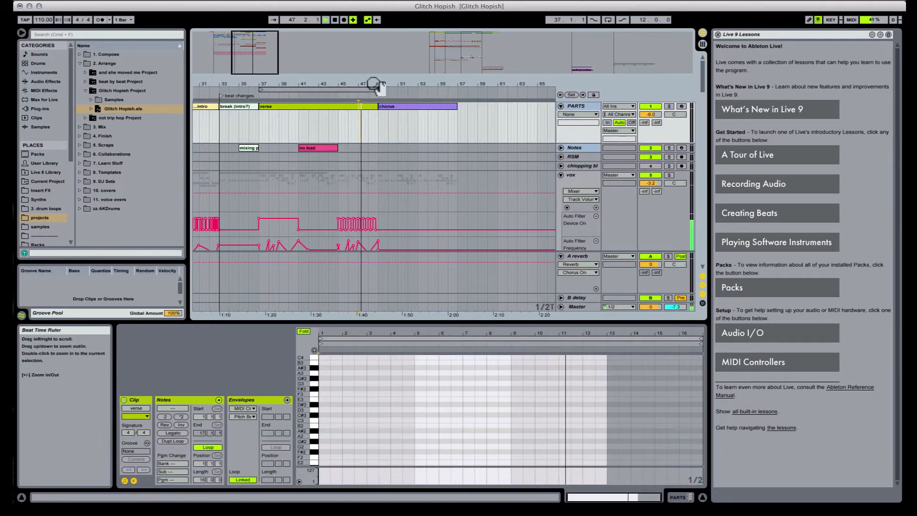
{"action": "left_click_drag", "start_coordinate": [373, 84], "coordinate": [373, 89]}
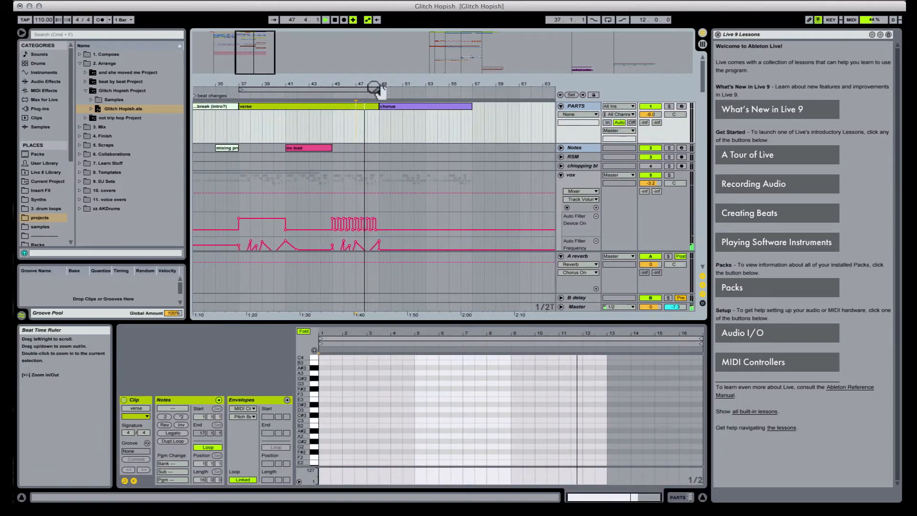
Step: Duplicate the time of the verse section from 37.1.1 to 49.1.1 across the whole arrangement
{"action": "left_click", "coordinate": [356, 105]}
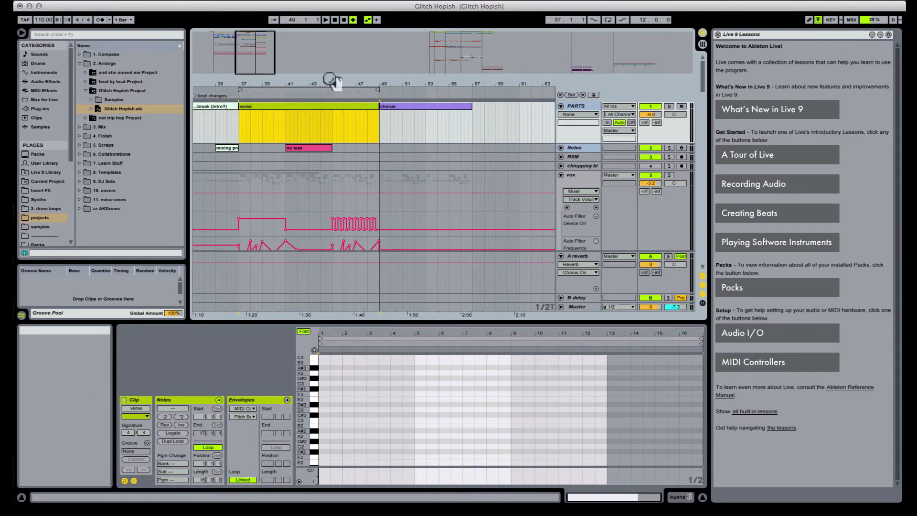
{"action": "left_click_drag", "start_coordinate": [331, 80], "coordinate": [328, 77]}
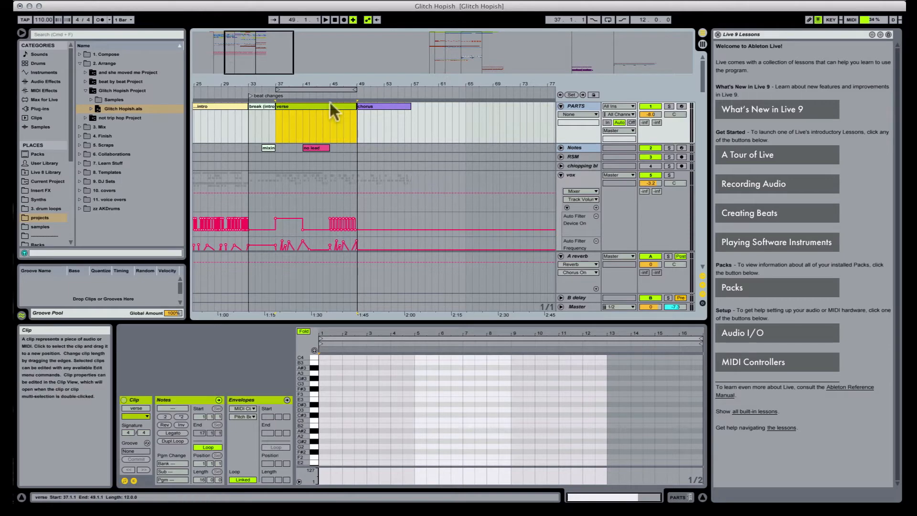
{"action": "left_click", "coordinate": [61, 0]}
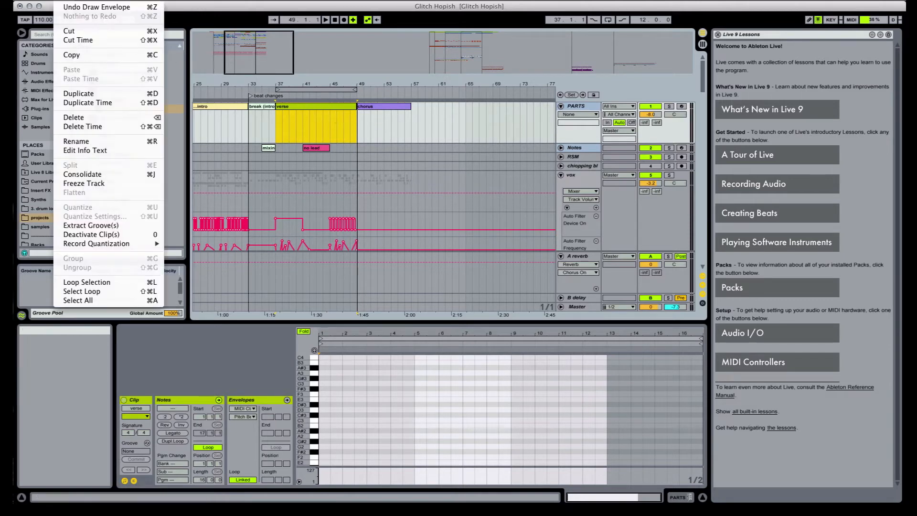
{"action": "left_click", "coordinate": [90, 100]}
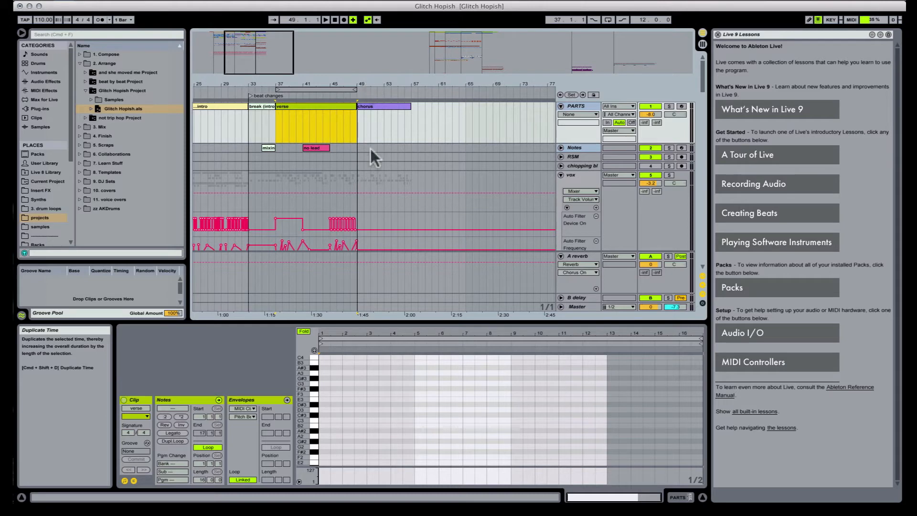
{"action": "key", "text": "super+shift+d"}
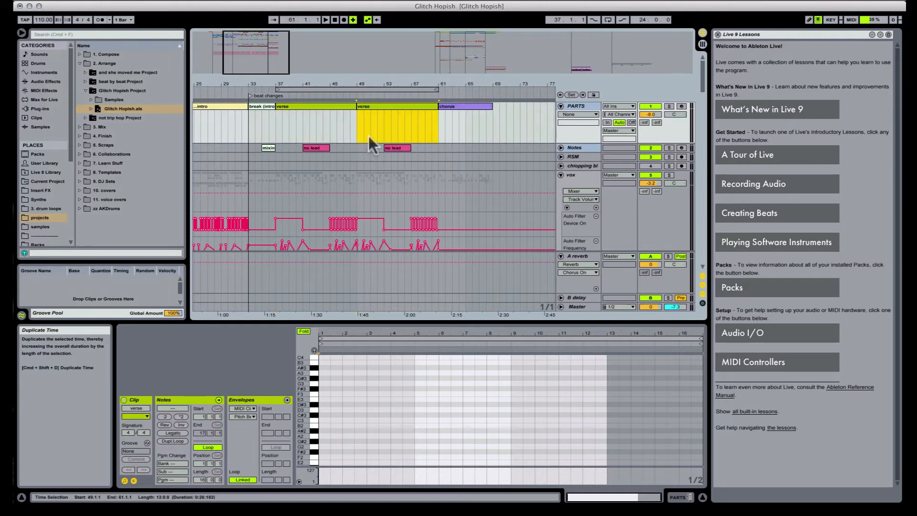
Step: Reselect Komplete Audio 6 as the Soundflower (2ch) output and play the first verse from 37.1.1
{"action": "left_click", "coordinate": [334, 106]}
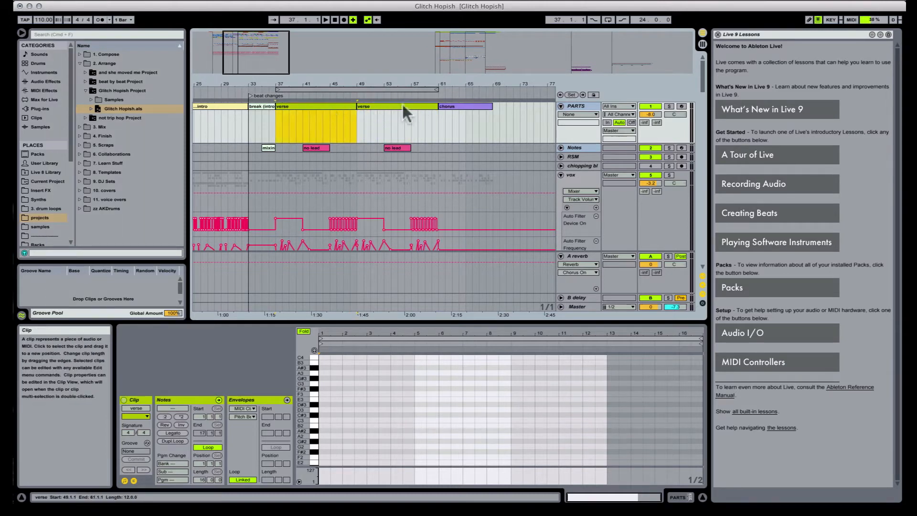
{"action": "key", "text": "space"}
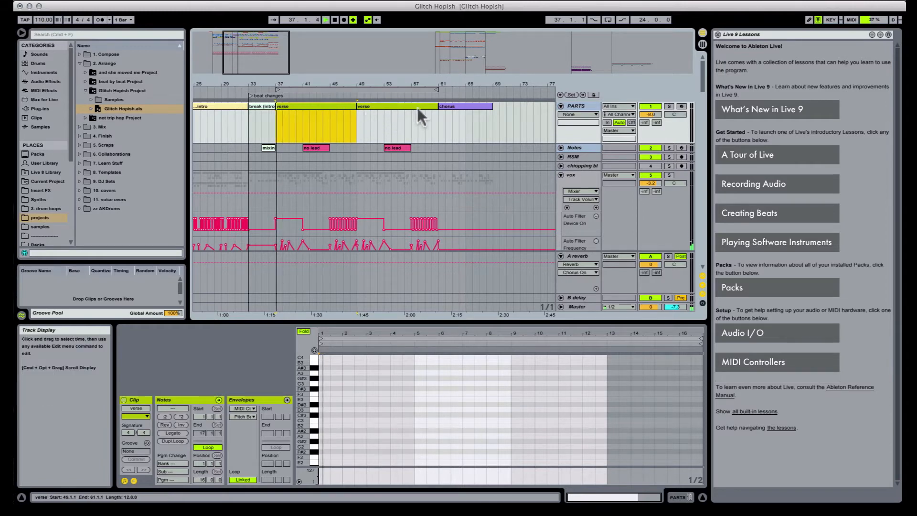
{"action": "key", "text": "space"}
{"action": "left_click", "coordinate": [593, 1]}
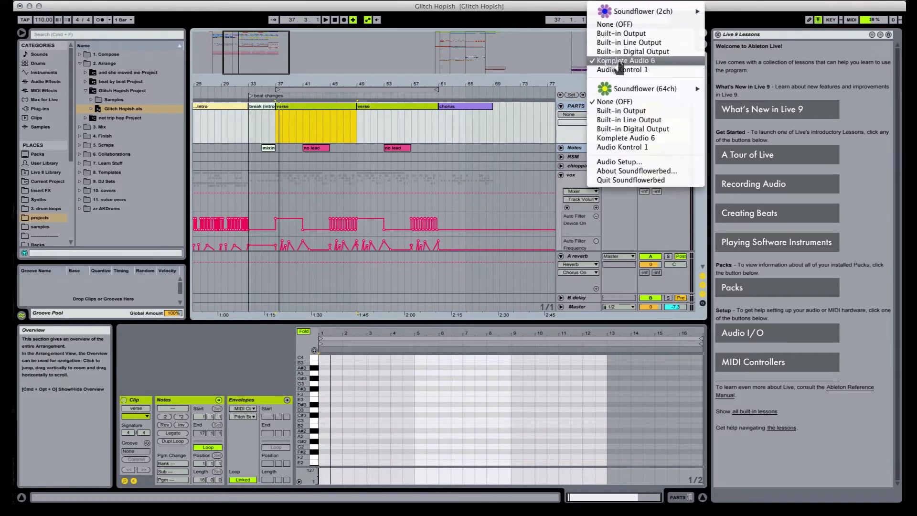
{"action": "left_click", "coordinate": [612, 61]}
{"action": "key", "text": "space"}
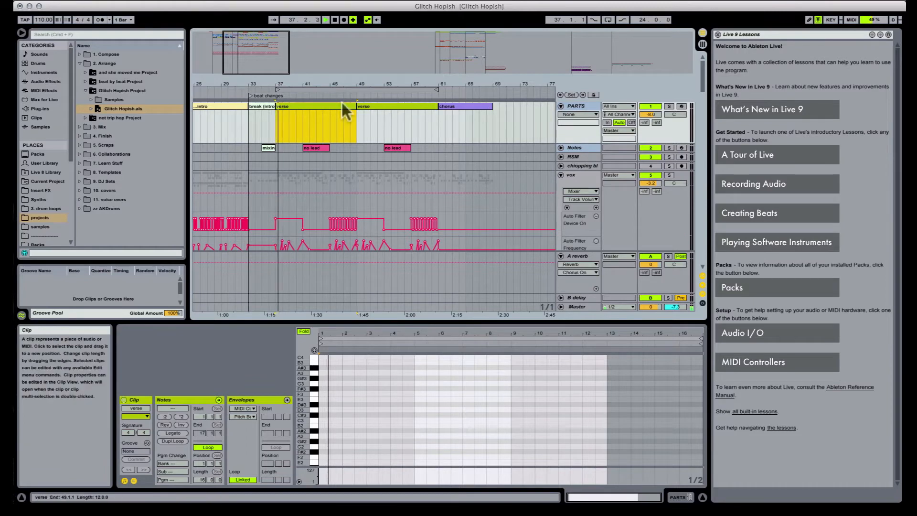
Step: Select both verse clips in the PARTS track and review the arrangement's tracks while the first verse plays into its duplicate
{"action": "left_click", "coordinate": [377, 103], "text": "shift"}
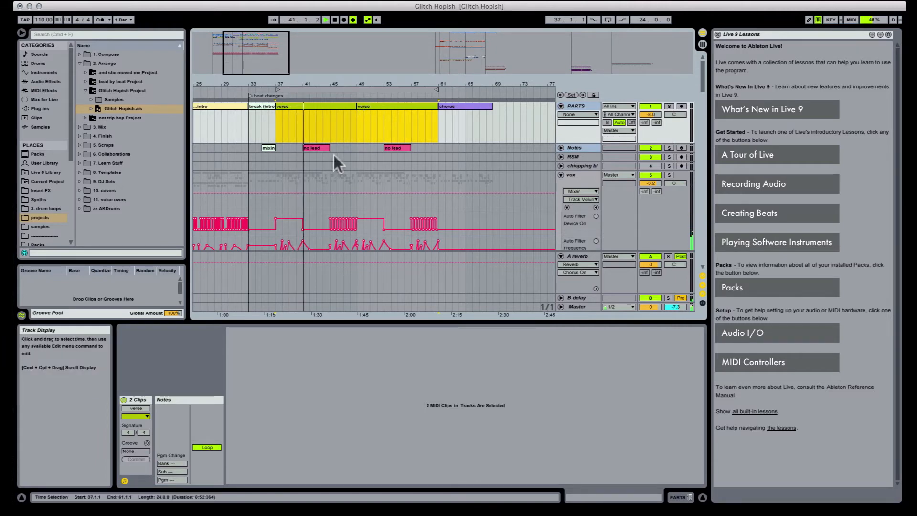
{"action": "scroll", "coordinate": [334, 154], "scroll_direction": "down", "scroll_amount": 3}
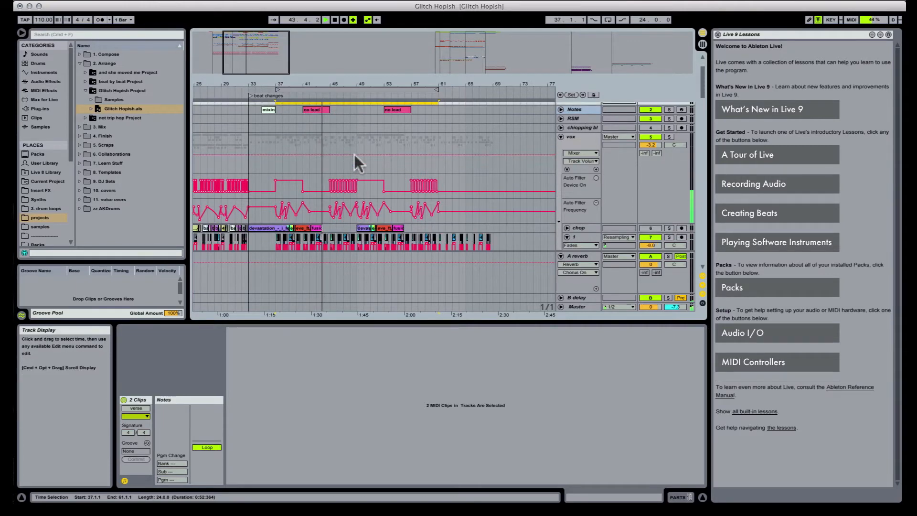
{"action": "scroll", "coordinate": [353, 153], "scroll_direction": "down", "scroll_amount": 2}
{"action": "scroll", "coordinate": [353, 154], "scroll_direction": "down", "scroll_amount": 2}
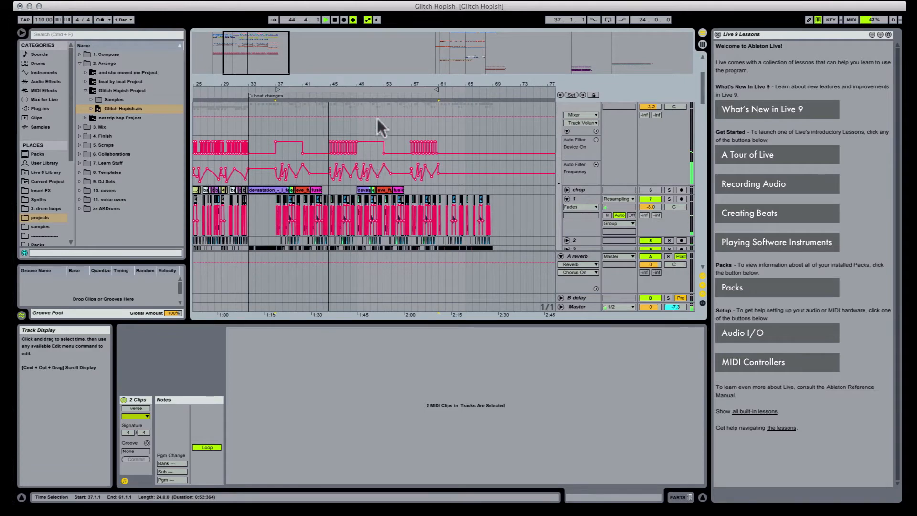
{"action": "scroll", "coordinate": [375, 143], "scroll_direction": "up", "scroll_amount": 2}
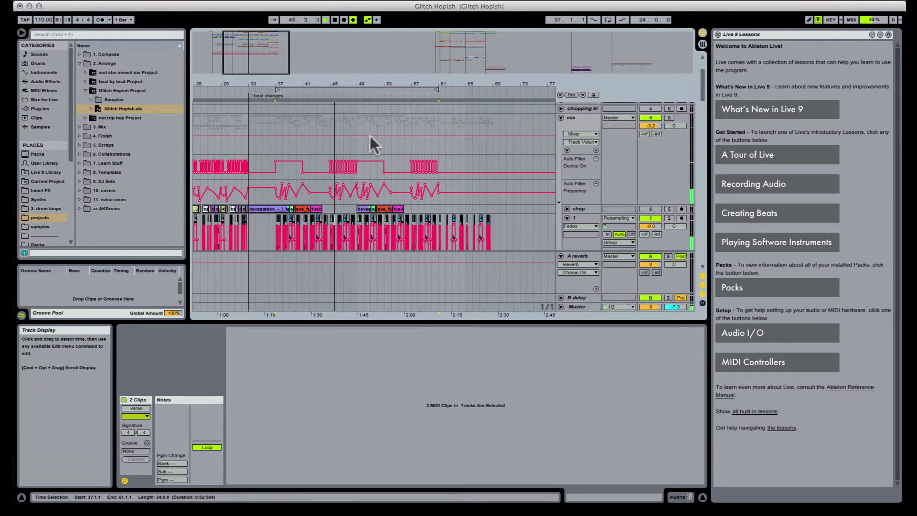
{"action": "scroll", "coordinate": [375, 143], "scroll_direction": "down", "scroll_amount": 2}
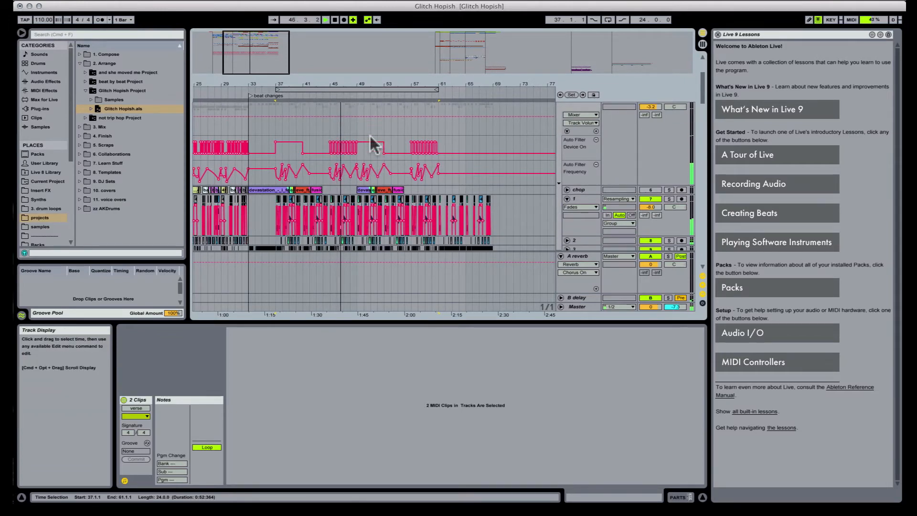
{"action": "scroll", "coordinate": [408, 153], "scroll_direction": "down", "scroll_amount": 6}
{"action": "scroll", "coordinate": [407, 153], "scroll_direction": "up", "scroll_amount": 8}
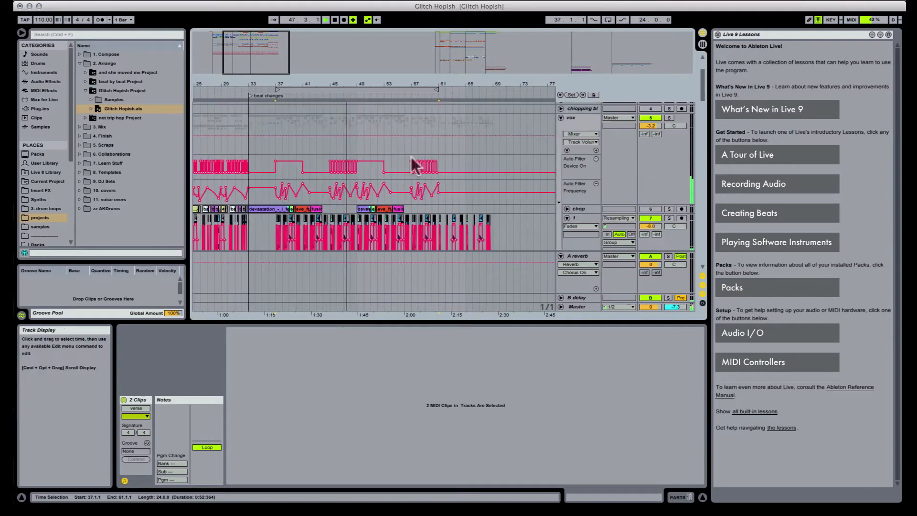
{"action": "scroll", "coordinate": [411, 159], "scroll_direction": "down", "scroll_amount": 15}
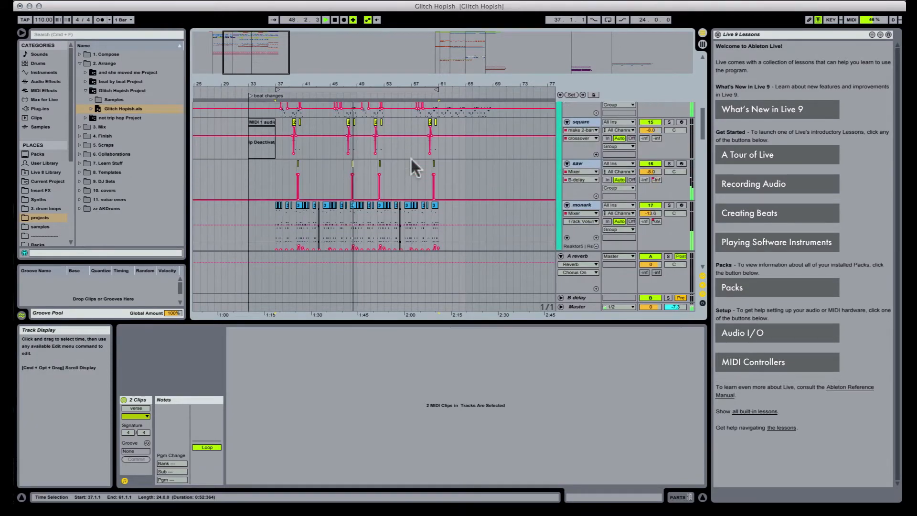
{"action": "scroll", "coordinate": [446, 170], "scroll_direction": "up", "scroll_amount": 12}
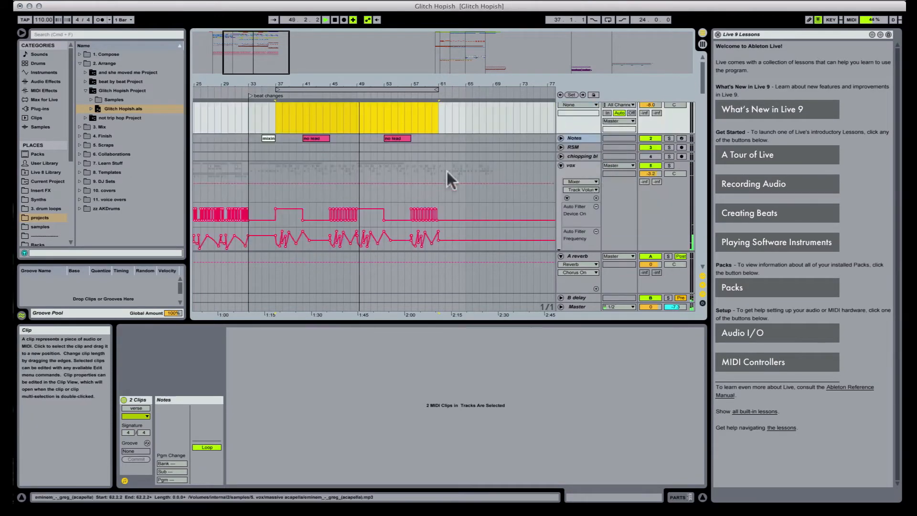
Step: Deactivate the monark track's last clip in the duplicated verse, from 60.1.1 to 61.1.1
{"action": "scroll", "coordinate": [446, 169], "scroll_direction": "down", "scroll_amount": 12}
{"action": "left_click", "coordinate": [434, 215]}
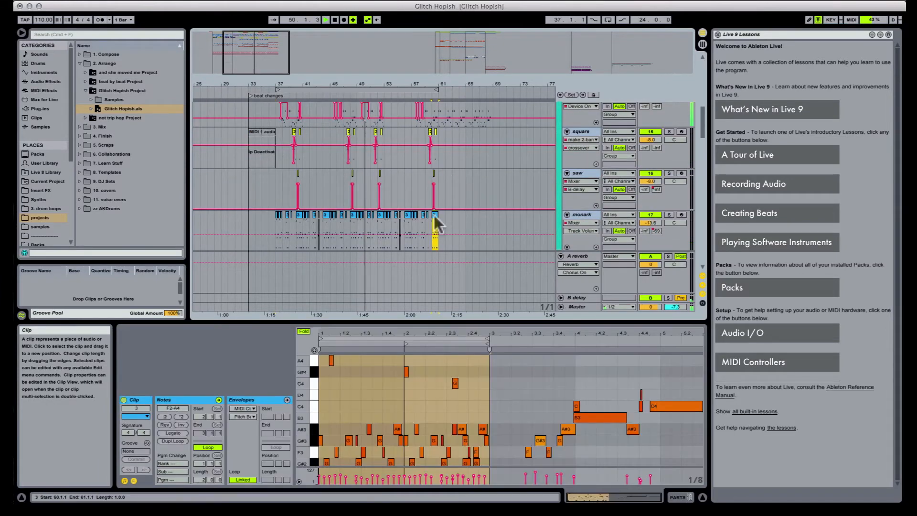
{"action": "key", "text": "0"}
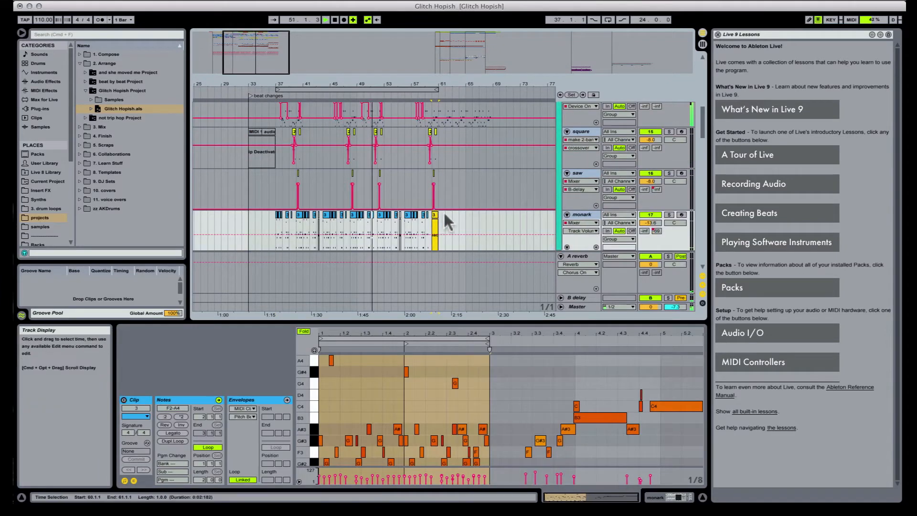
Step: Listen to the rest of the duplicated verse up to the chorus at 61.1.1 while examining the drum and lead tracks
{"action": "scroll", "coordinate": [437, 206], "scroll_direction": "up", "scroll_amount": 15}
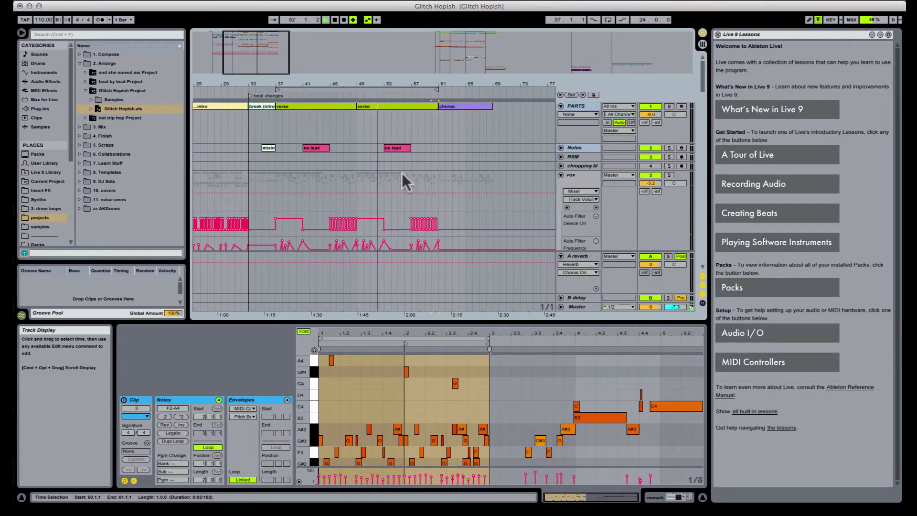
{"action": "left_click_drag", "start_coordinate": [440, 86], "coordinate": [424, 103]}
{"action": "scroll", "coordinate": [412, 191], "scroll_direction": "down", "scroll_amount": 8}
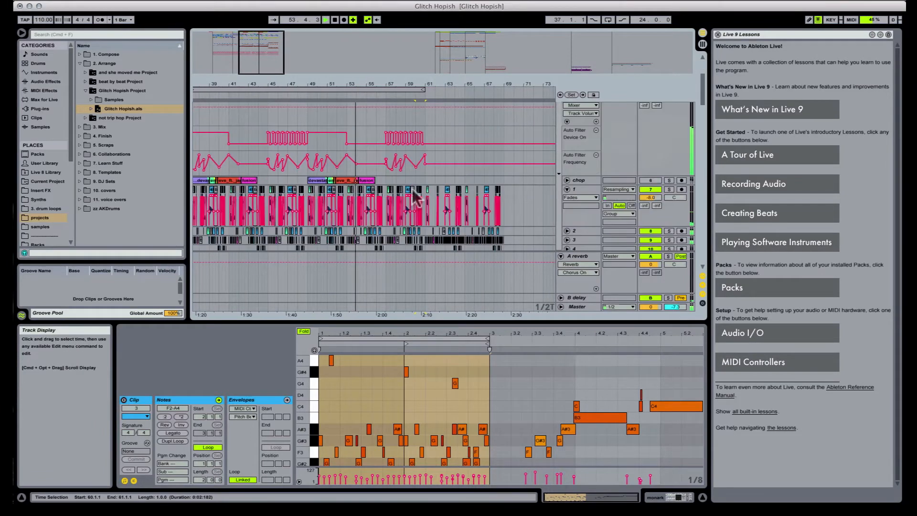
{"action": "scroll", "coordinate": [412, 189], "scroll_direction": "down", "scroll_amount": 10}
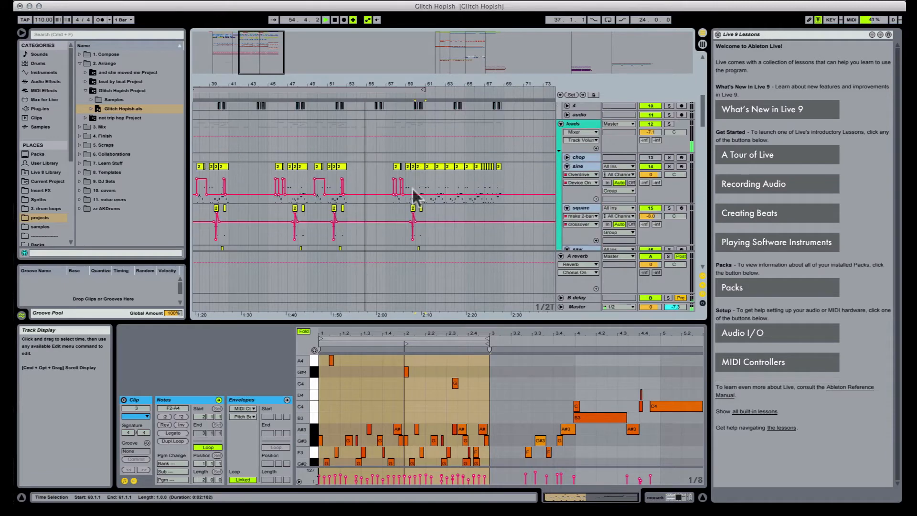
{"action": "scroll", "coordinate": [412, 188], "scroll_direction": "down", "scroll_amount": 2}
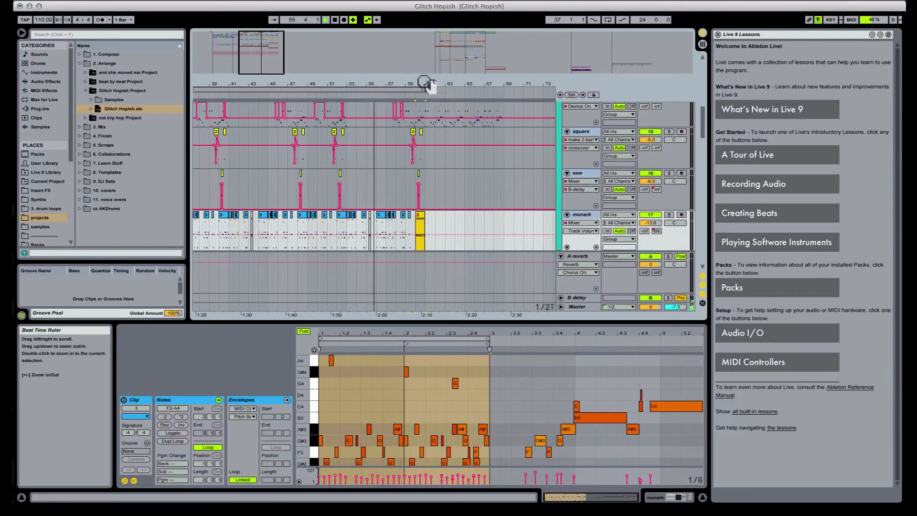
{"action": "left_click_drag", "start_coordinate": [424, 84], "coordinate": [423, 101]}
{"action": "scroll", "coordinate": [424, 192], "scroll_direction": "up", "scroll_amount": 4}
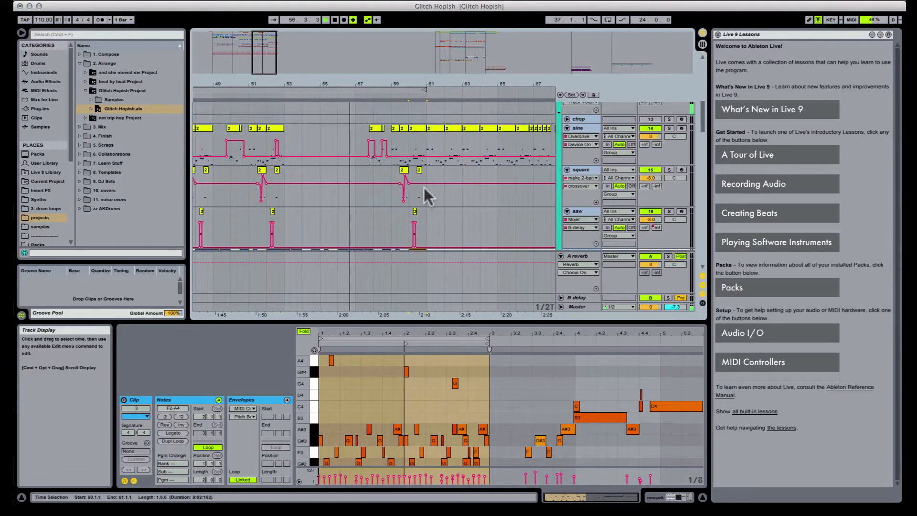
{"action": "scroll", "coordinate": [423, 184], "scroll_direction": "down", "scroll_amount": 3}
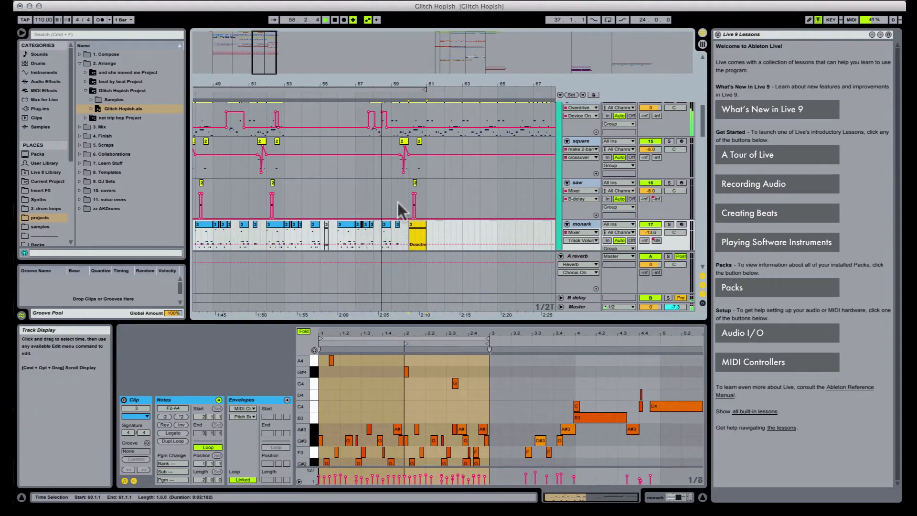
{"action": "scroll", "coordinate": [430, 207], "scroll_direction": "up", "scroll_amount": 3}
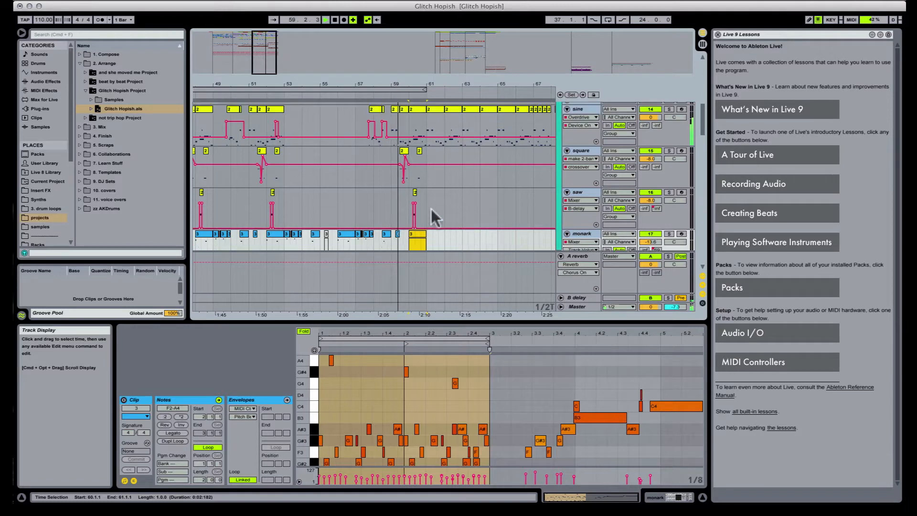
{"action": "scroll", "coordinate": [434, 208], "scroll_direction": "down", "scroll_amount": 3}
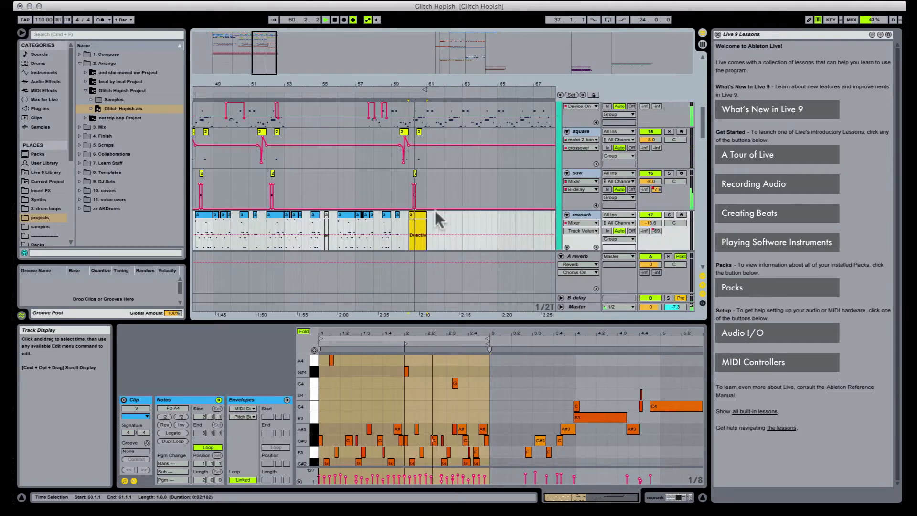
{"action": "scroll", "coordinate": [422, 177], "scroll_direction": "up", "scroll_amount": 3}
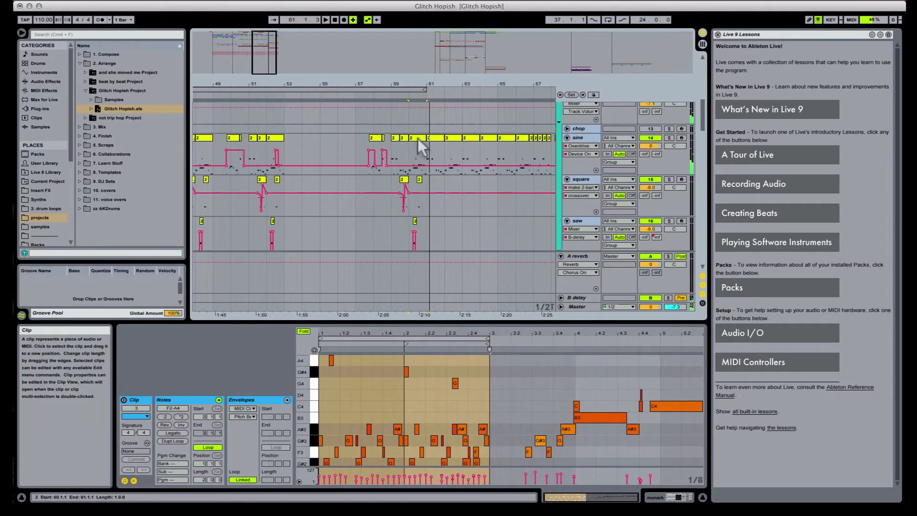
Step: Split the sine clip at 60.3.3 and deactivate its part from 60.1.1 to 60.3.3
{"action": "left_click", "coordinate": [416, 139]}
{"action": "key", "text": "space"}
{"action": "key", "text": "space"}
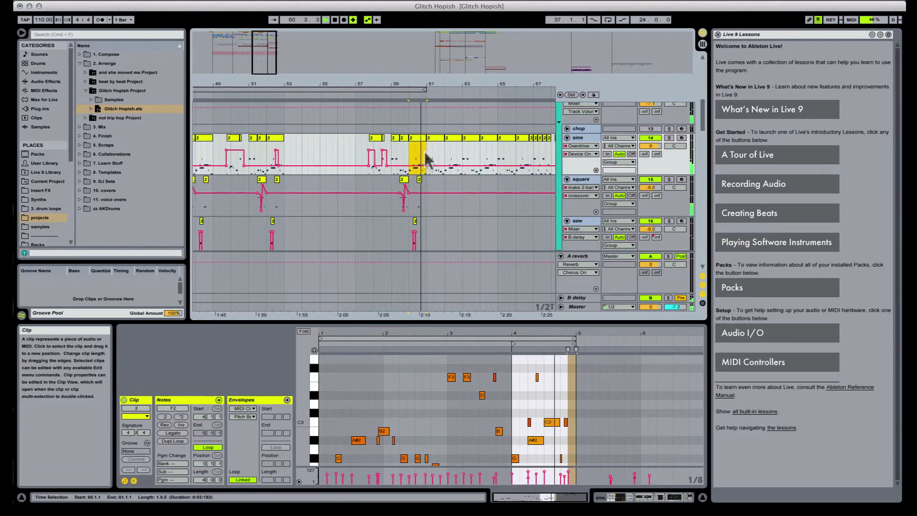
{"action": "key", "text": "space"}
{"action": "key", "text": "space"}
{"action": "left_click", "coordinate": [413, 137]}
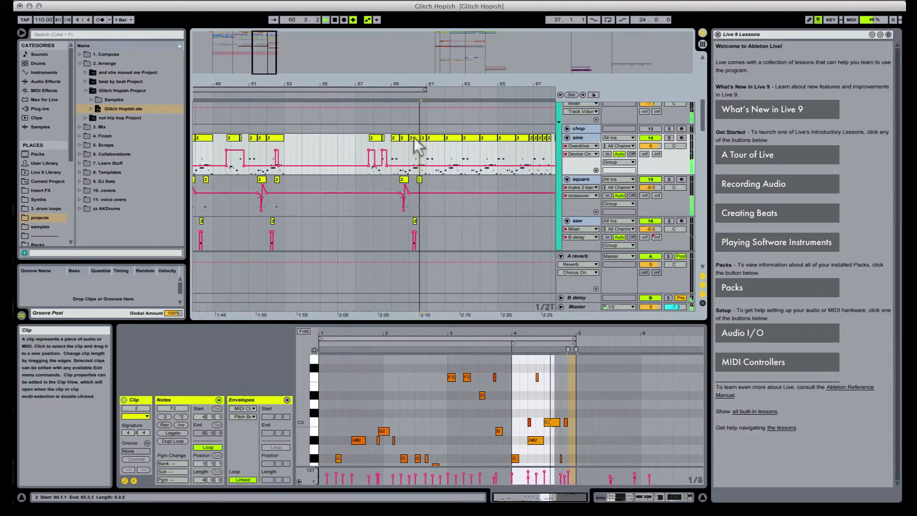
{"action": "key", "text": "space"}
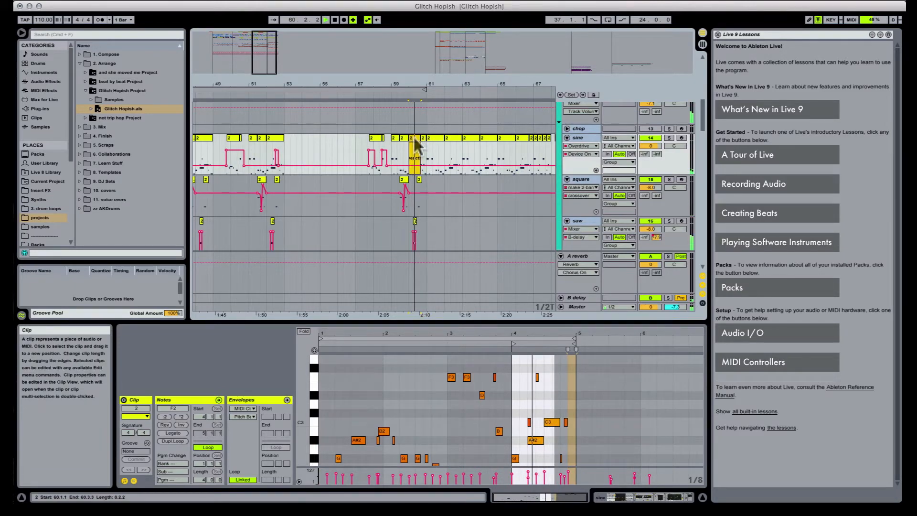
Step: Replay the passage from 60.1.1 several times and examine which lead and drum tracks still sound before the chorus
{"action": "key", "text": "space"}
{"action": "key", "text": "space"}
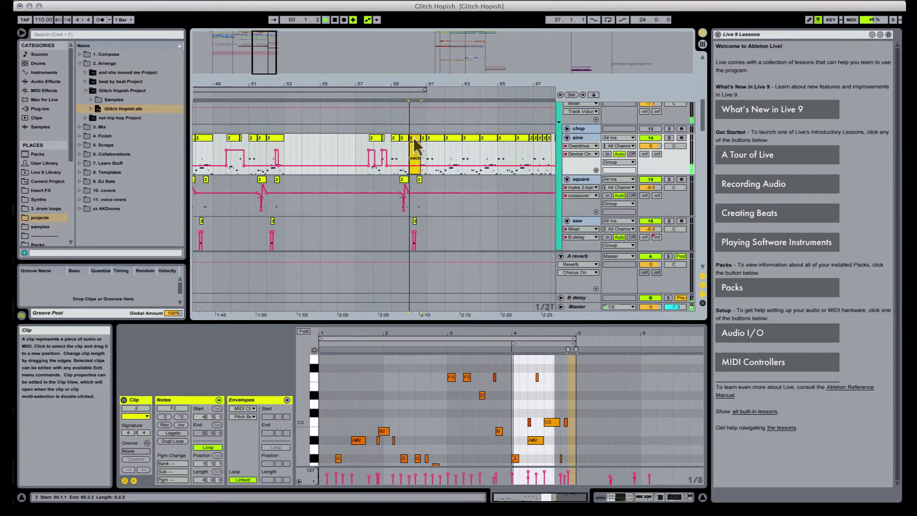
{"action": "key", "text": "space"}
{"action": "scroll", "coordinate": [420, 180], "scroll_direction": "down", "scroll_amount": 5}
{"action": "key", "text": "space"}
{"action": "scroll", "coordinate": [419, 188], "scroll_direction": "down", "scroll_amount": 3}
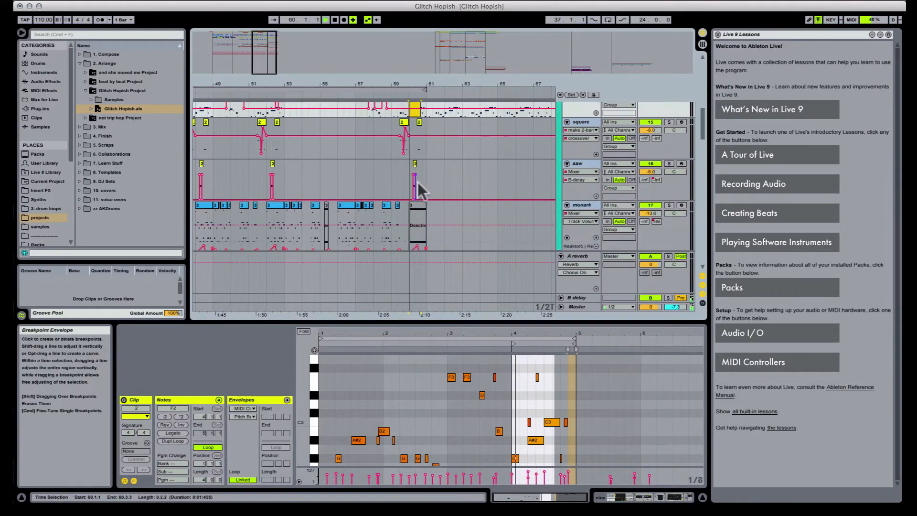
{"action": "key", "text": "space"}
{"action": "scroll", "coordinate": [419, 188], "scroll_direction": "up", "scroll_amount": 10}
{"action": "key", "text": "space"}
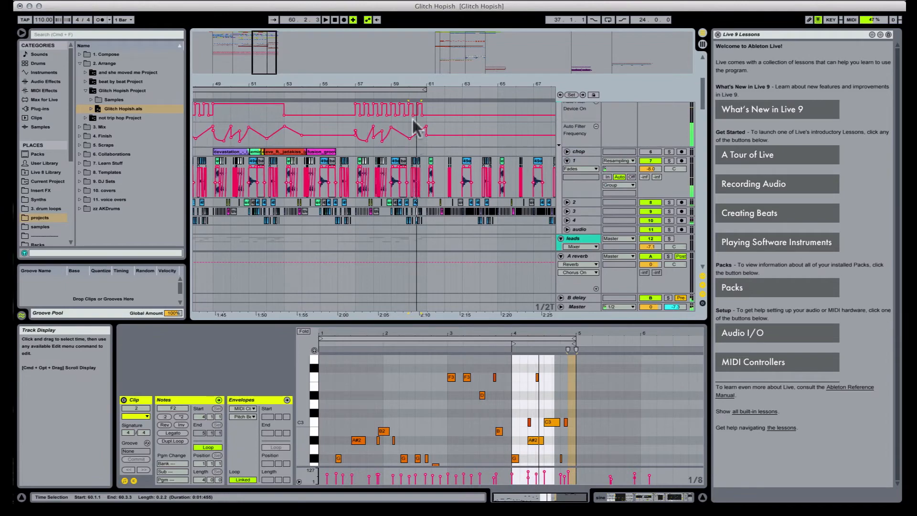
{"action": "key", "text": "space"}
Step: Clear the 88BPM group's content from 60.2.1 to 61.1.1 and play the transition into the chorus from 59.4.3
{"action": "left_click_drag", "start_coordinate": [420, 85], "coordinate": [419, 115]}
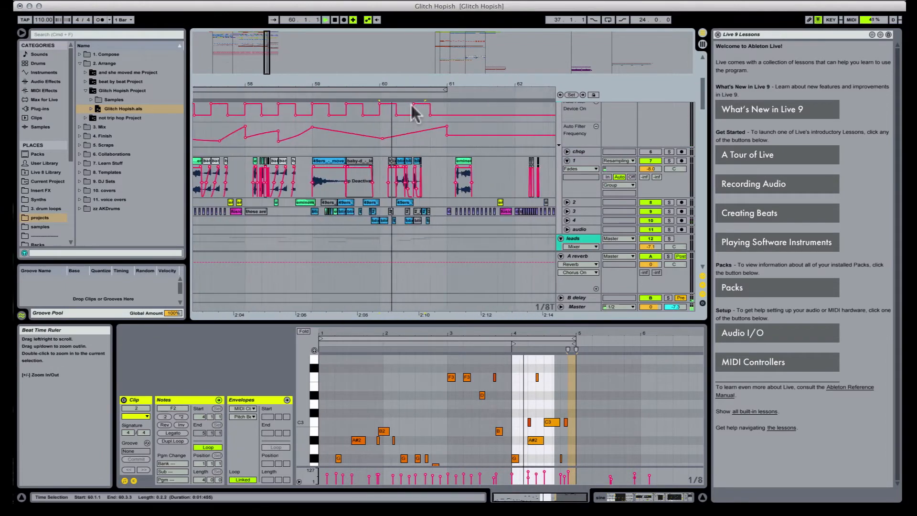
{"action": "scroll", "coordinate": [403, 193], "scroll_direction": "up", "scroll_amount": 6}
{"action": "key", "text": "space"}
{"action": "scroll", "coordinate": [402, 193], "scroll_direction": "down", "scroll_amount": 15}
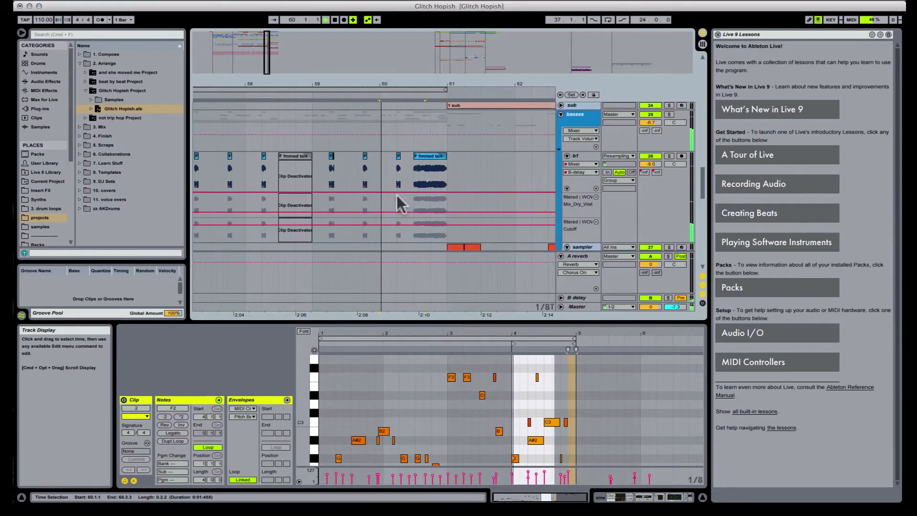
{"action": "scroll", "coordinate": [397, 195], "scroll_direction": "down", "scroll_amount": 10}
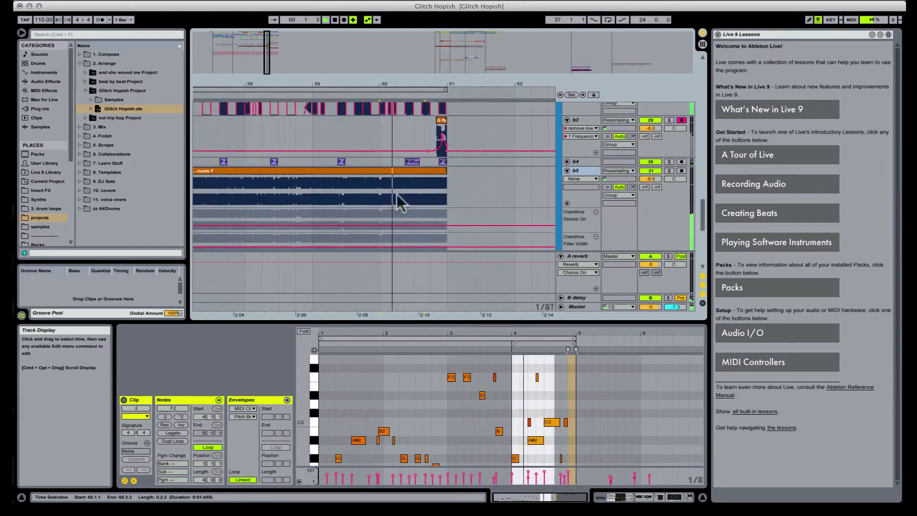
{"action": "scroll", "coordinate": [396, 194], "scroll_direction": "down", "scroll_amount": 8}
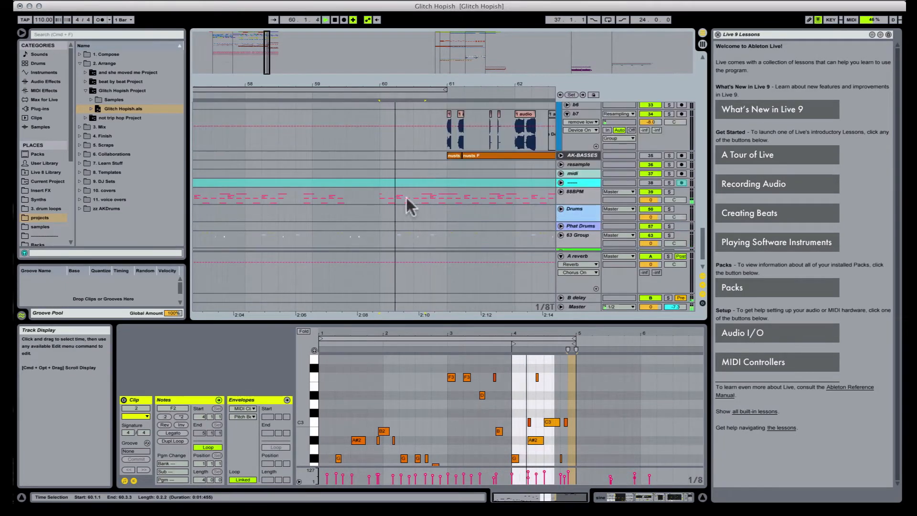
{"action": "left_click_drag", "start_coordinate": [397, 194], "coordinate": [444, 194]}
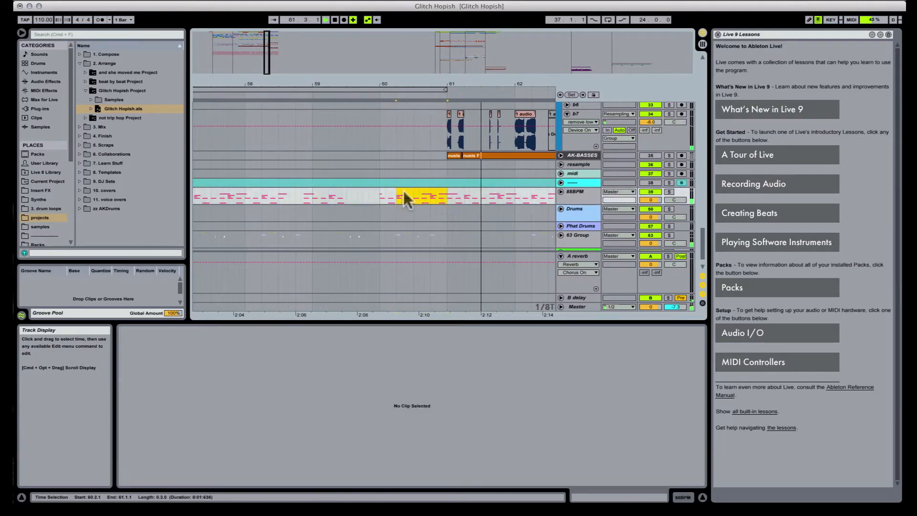
{"action": "left_click", "coordinate": [374, 191]}
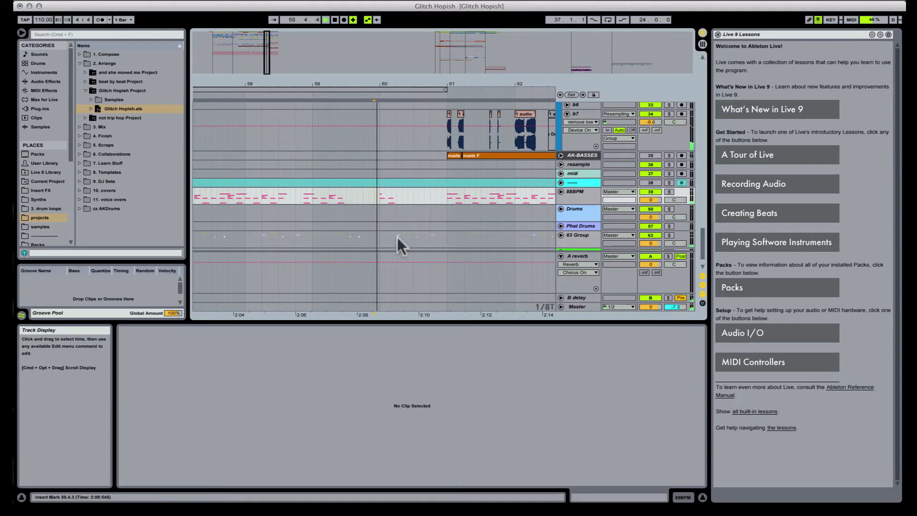
Step: Undo the last clearing of the 88BPM group, clear it from 60.2.2 to 61.1.1 instead and select the 63 Group from 60.2.1 to 61.1.1
{"action": "left_click_drag", "start_coordinate": [396, 235], "coordinate": [443, 232]}
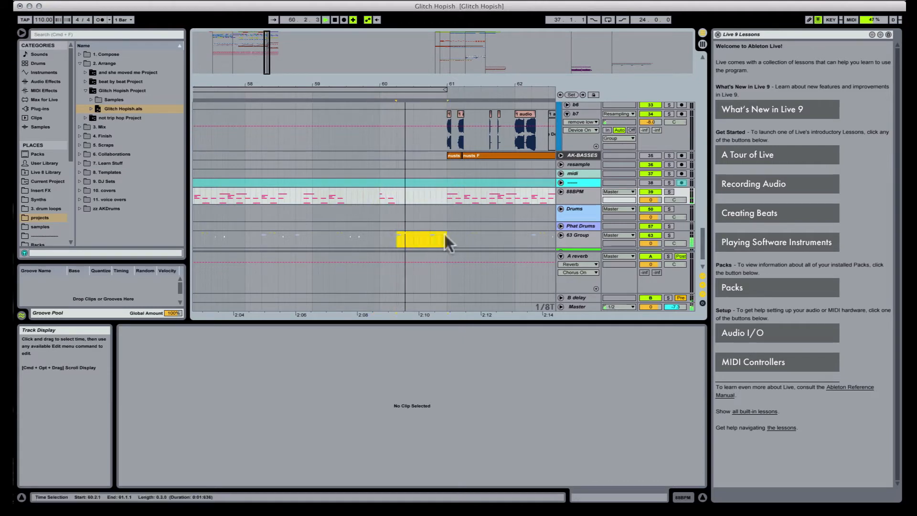
{"action": "left_click", "coordinate": [379, 199]}
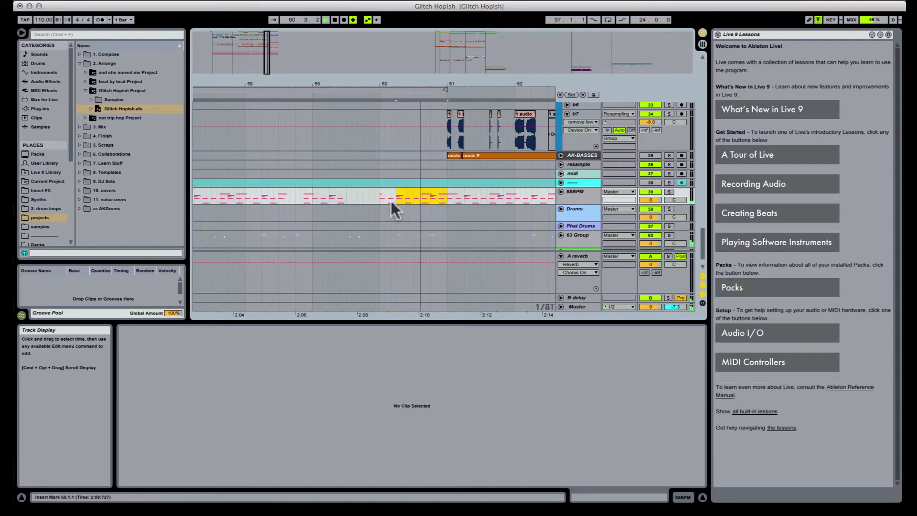
{"action": "left_click", "coordinate": [373, 201]}
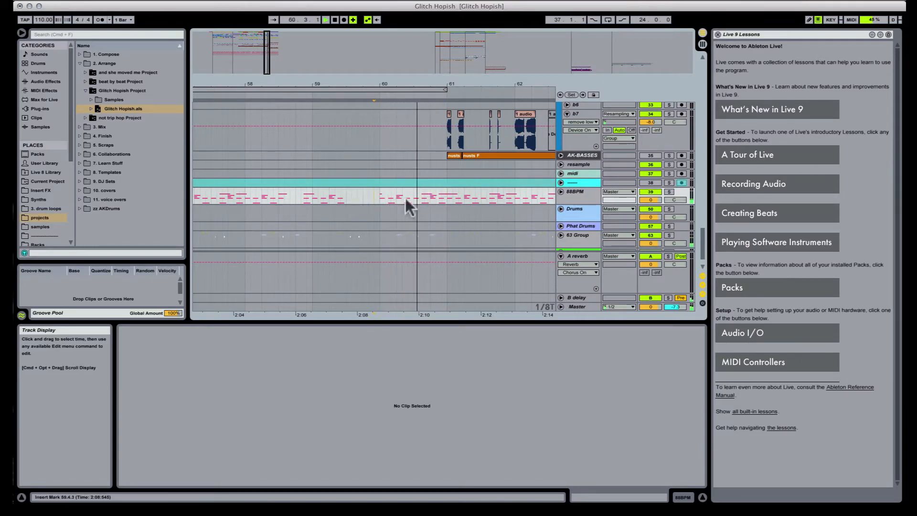
{"action": "left_click_drag", "start_coordinate": [405, 197], "coordinate": [445, 199]}
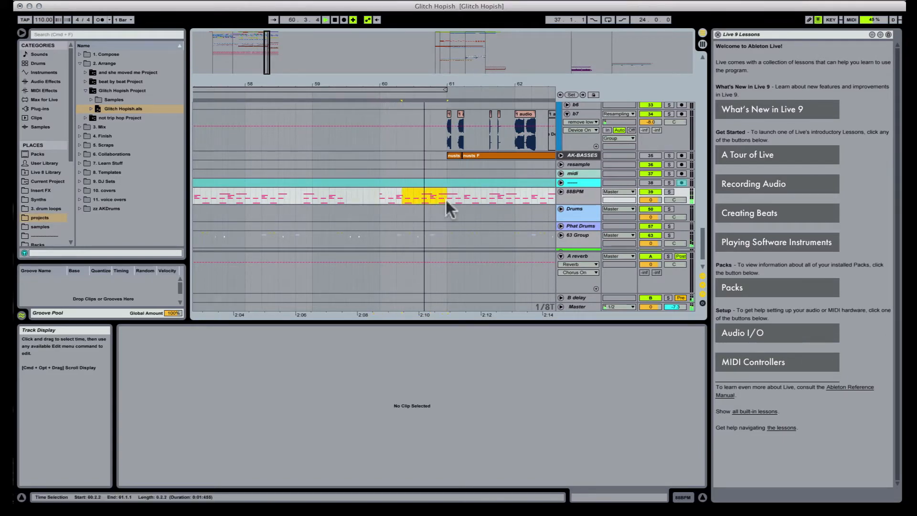
{"action": "left_click_drag", "start_coordinate": [397, 235], "coordinate": [446, 234]}
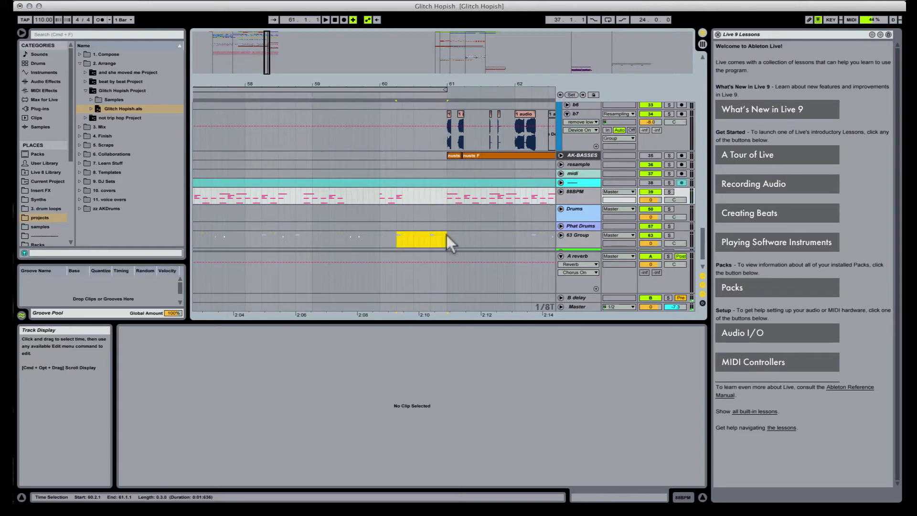
Step: Unfold the 88BPM group and draw a short step at 60.2.1 in its A-reverb send automation, playing from 59.4.3
{"action": "left_click", "coordinate": [560, 192]}
{"action": "scroll", "coordinate": [377, 197], "scroll_direction": "down", "scroll_amount": 3}
{"action": "left_click", "coordinate": [373, 167]}
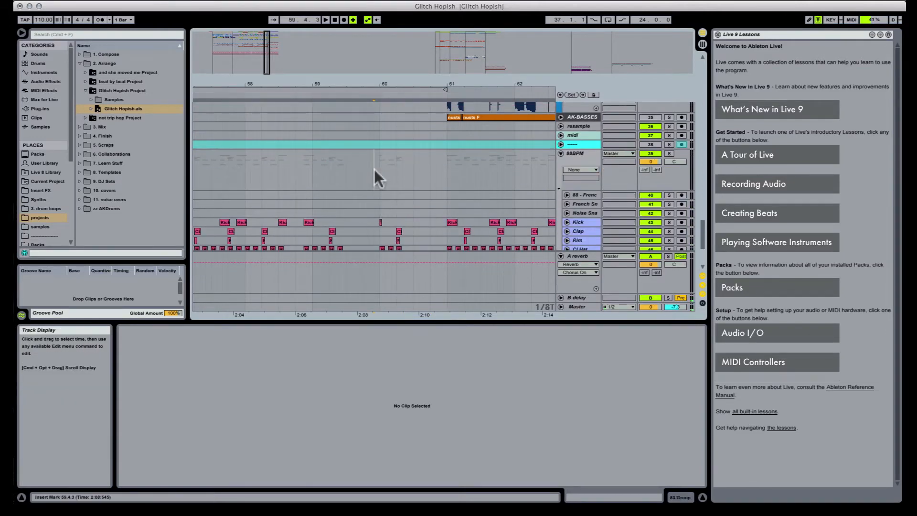
{"action": "left_click", "coordinate": [644, 170]}
{"action": "key", "text": "b"}
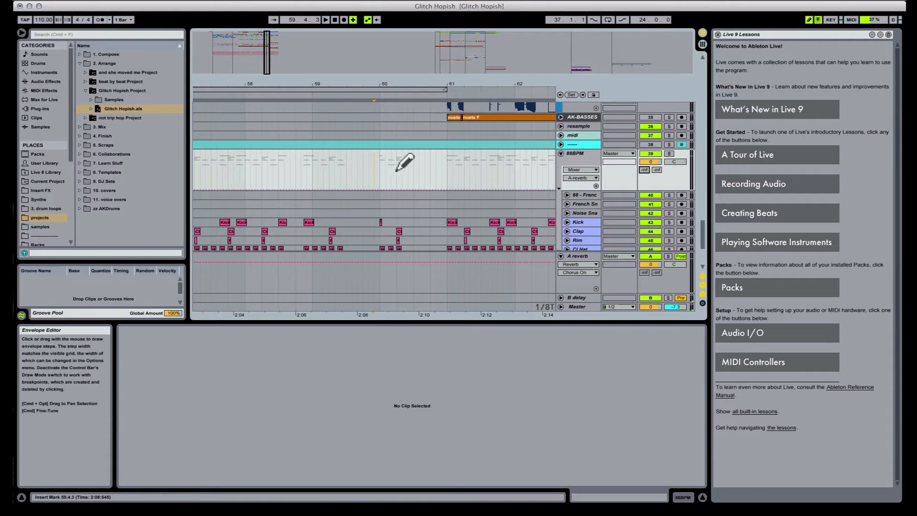
{"action": "left_click", "coordinate": [399, 168]}
{"action": "key", "text": "space"}
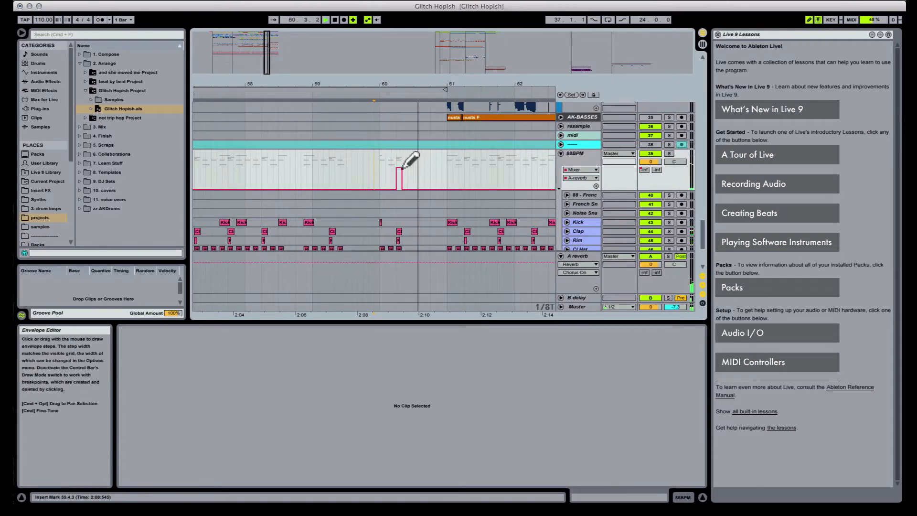
Step: Fine-tune the level of the A-reverb send step at 60.2.1 while replaying the passage from 59.4.3
{"action": "left_click", "coordinate": [402, 173]}
{"action": "key", "text": "space"}
{"action": "key", "text": "space"}
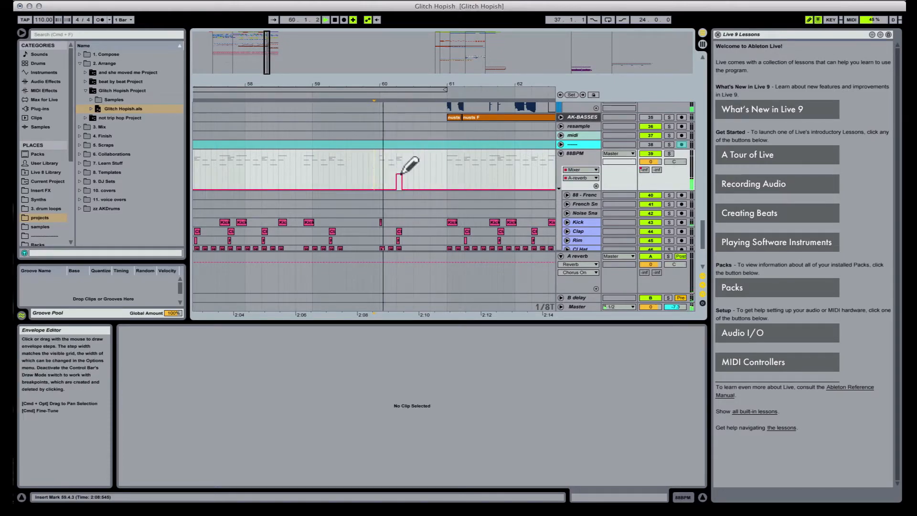
{"action": "key", "text": "space"}
{"action": "key", "text": "space"}
{"action": "mouse_move", "coordinate": [398, 170]}
{"action": "left_mouse_down"}
{"action": "mouse_move", "coordinate": [402, 159]}
{"action": "mouse_move", "coordinate": [402, 169]}
{"action": "left_mouse_up"}
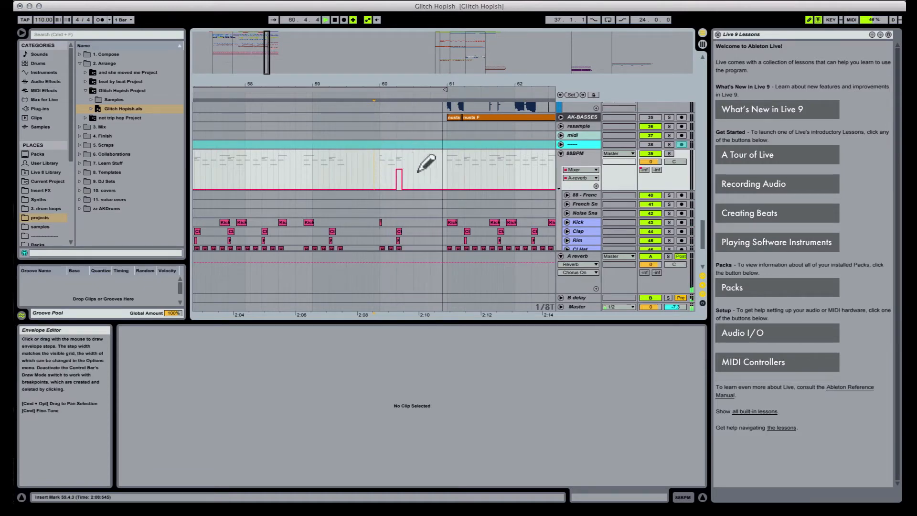
{"action": "key", "text": "space"}
{"action": "key", "text": "space"}
Step: Try a short step at 60.2.1 in the 88BPM group's B-delay send automation
{"action": "left_click", "coordinate": [658, 171]}
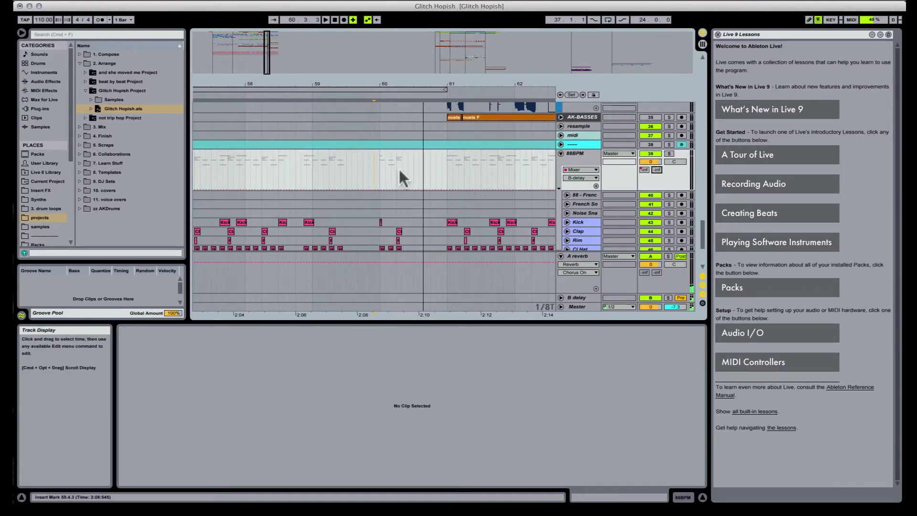
{"action": "key", "text": "space"}
{"action": "key", "text": "space"}
{"action": "left_click_drag", "start_coordinate": [403, 168], "coordinate": [404, 175]}
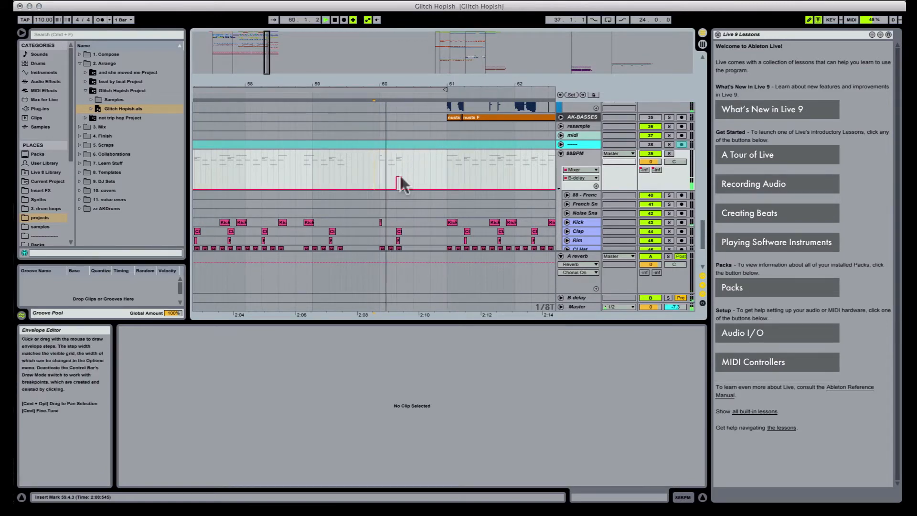
Step: Solo the B delay return and the 88BPM group in turn and listen to the send effects around 60.2.1
{"action": "key", "text": "Tab"}
{"action": "key", "text": "Tab"}
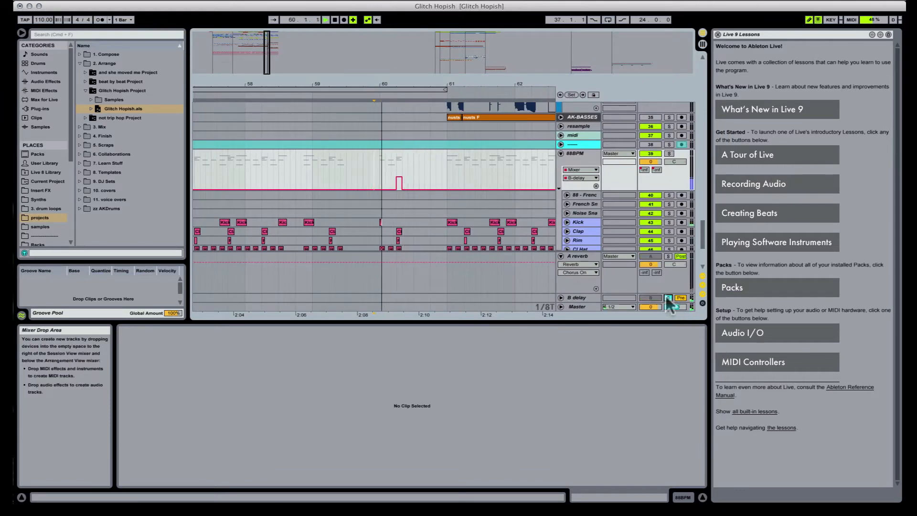
{"action": "left_click", "coordinate": [667, 298]}
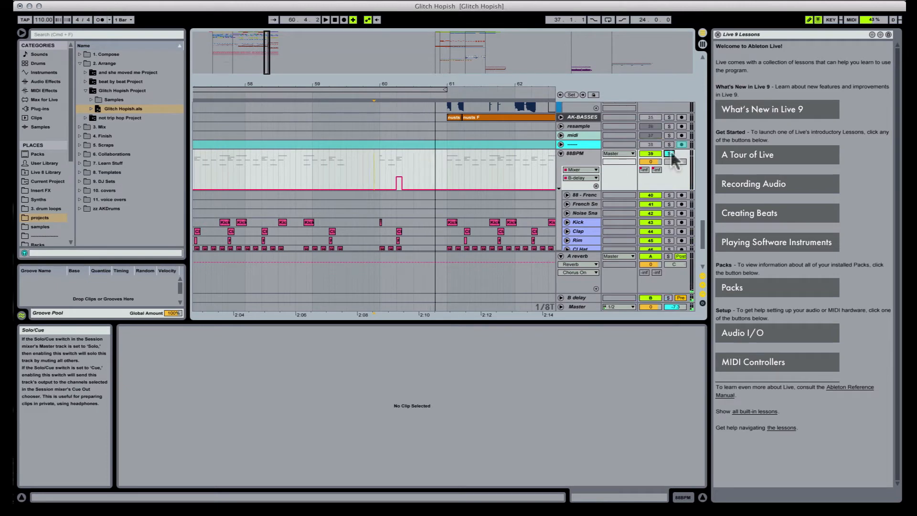
{"action": "key", "text": "space"}
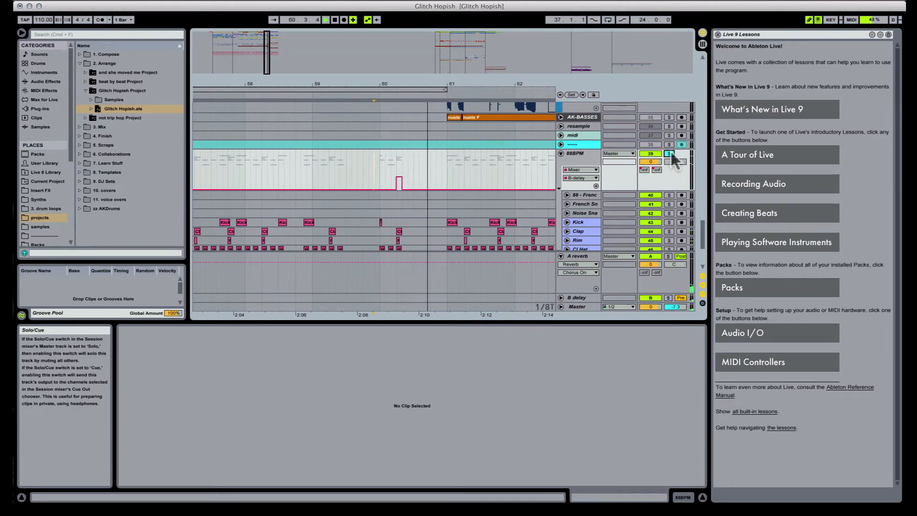
{"action": "key", "text": "space"}
{"action": "key", "text": "b"}
{"action": "key", "text": "b"}
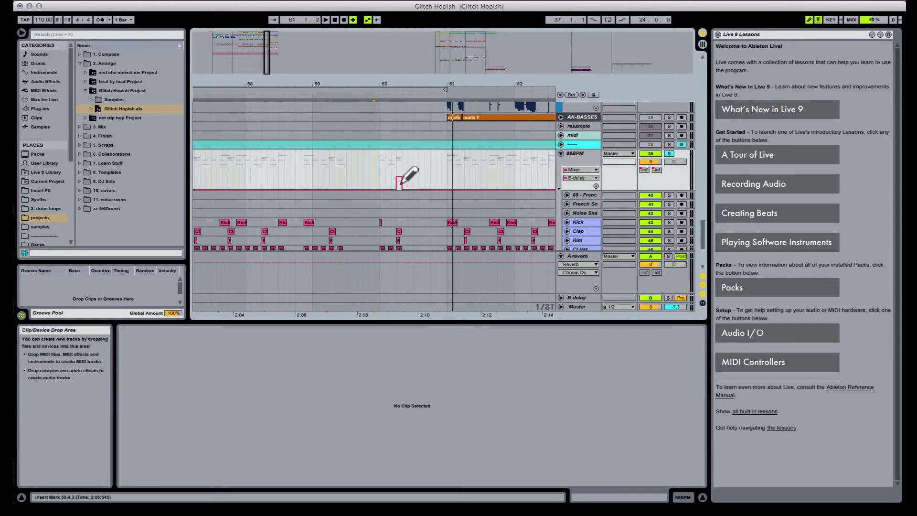
Step: Flatten the 88BPM group's B-delay send step at 60.2.1 to the minimum and turn off the group's solo
{"action": "left_click_drag", "start_coordinate": [401, 185], "coordinate": [405, 205]}
{"action": "key", "text": "space"}
{"action": "left_click", "coordinate": [669, 153]}
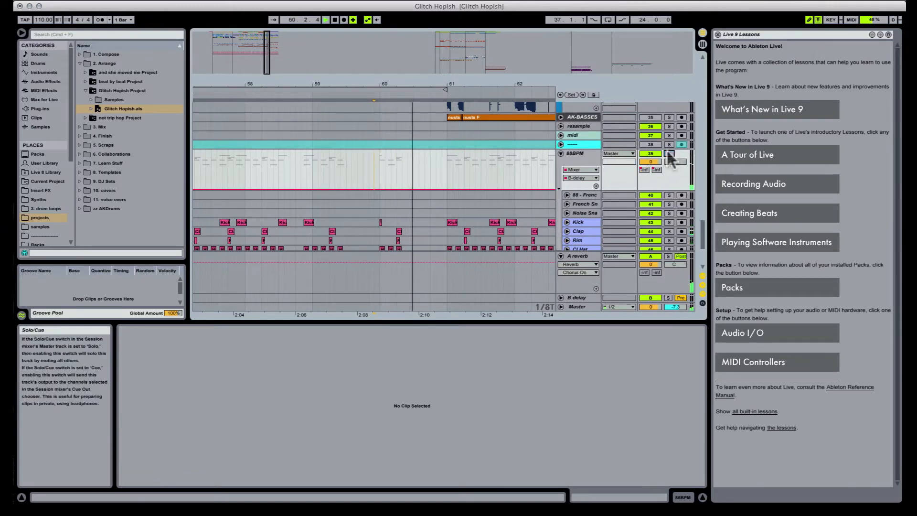
Step: Play from 60.1.1 and deactivate the last clips before 61.1.1 on the b3 and b4 bass tracks
{"action": "left_click", "coordinate": [381, 156]}
{"action": "scroll", "coordinate": [381, 163], "scroll_direction": "up", "scroll_amount": 1}
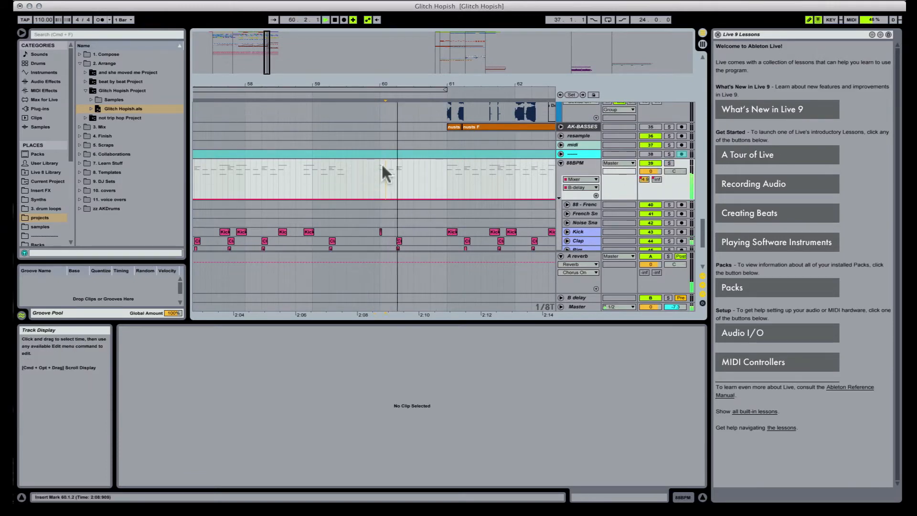
{"action": "left_click", "coordinate": [380, 170]}
{"action": "scroll", "coordinate": [381, 173], "scroll_direction": "up", "scroll_amount": 5}
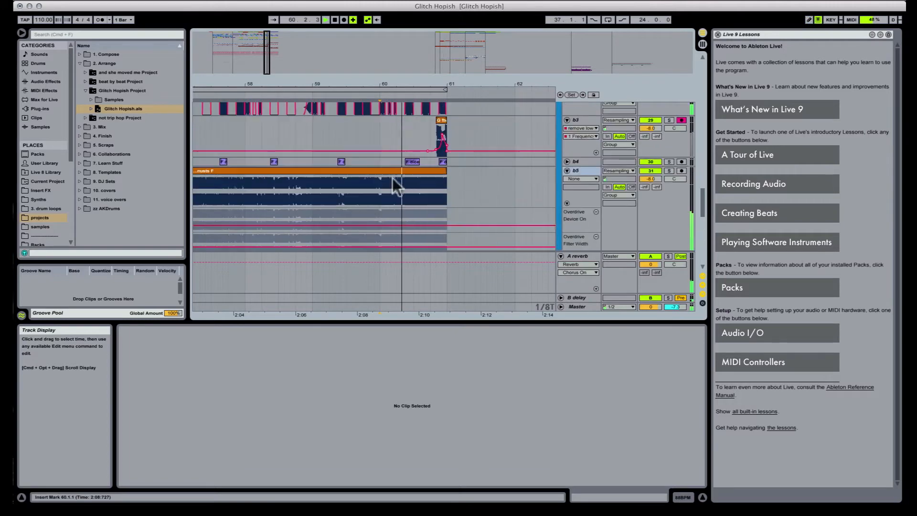
{"action": "scroll", "coordinate": [415, 175], "scroll_direction": "up", "scroll_amount": 2}
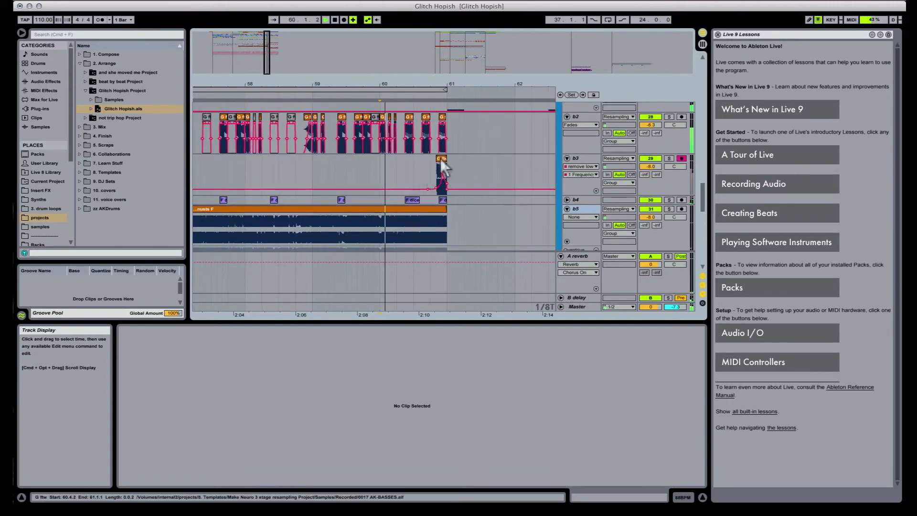
{"action": "left_click", "coordinate": [441, 162]}
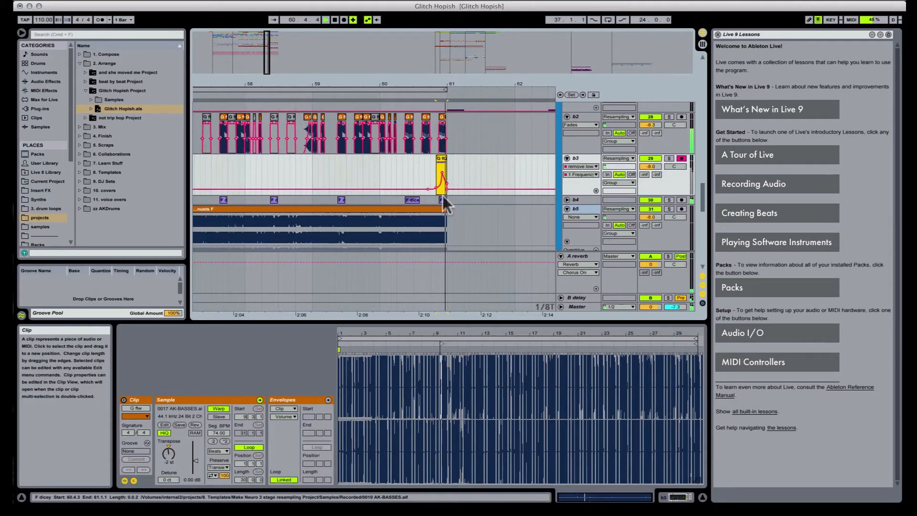
{"action": "left_click", "coordinate": [443, 198]}
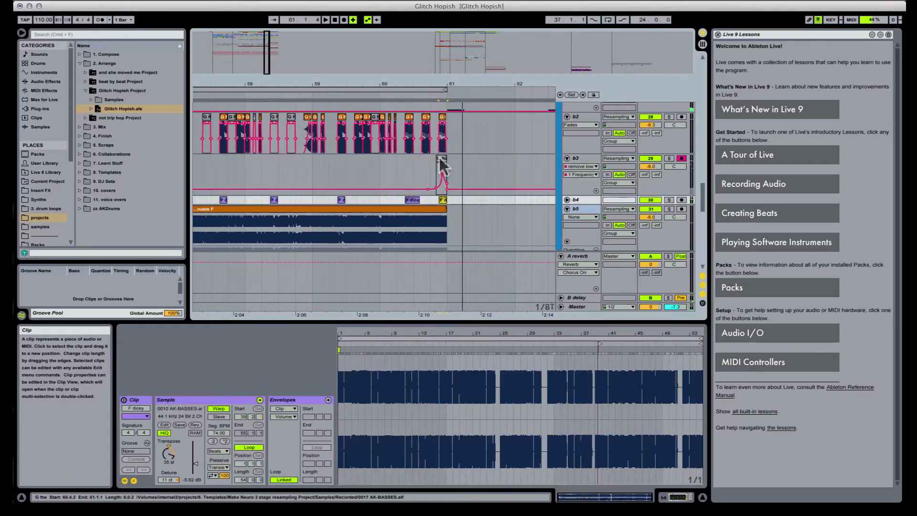
Step: Reactivate the b3 clip at 60.4.2 and replay the transition from 60.1.1
{"action": "left_click", "coordinate": [441, 160]}
{"action": "key", "text": "space"}
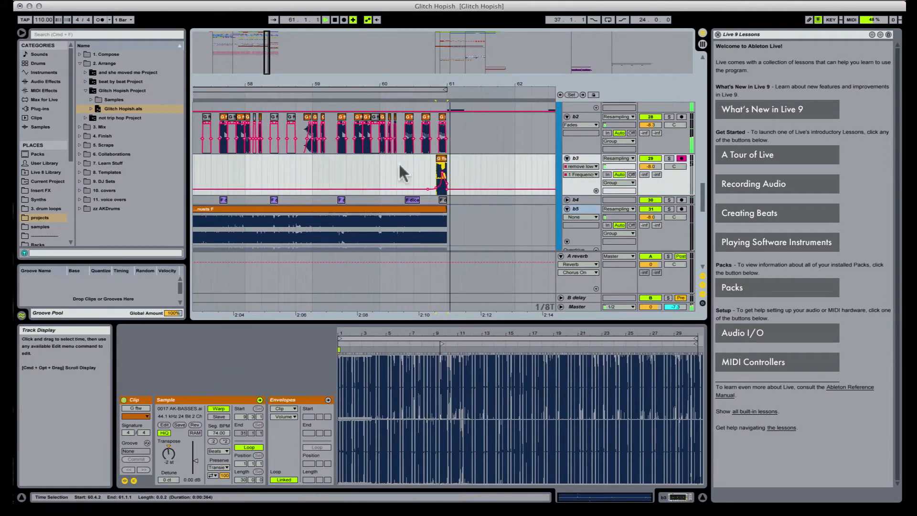
{"action": "left_click", "coordinate": [381, 171]}
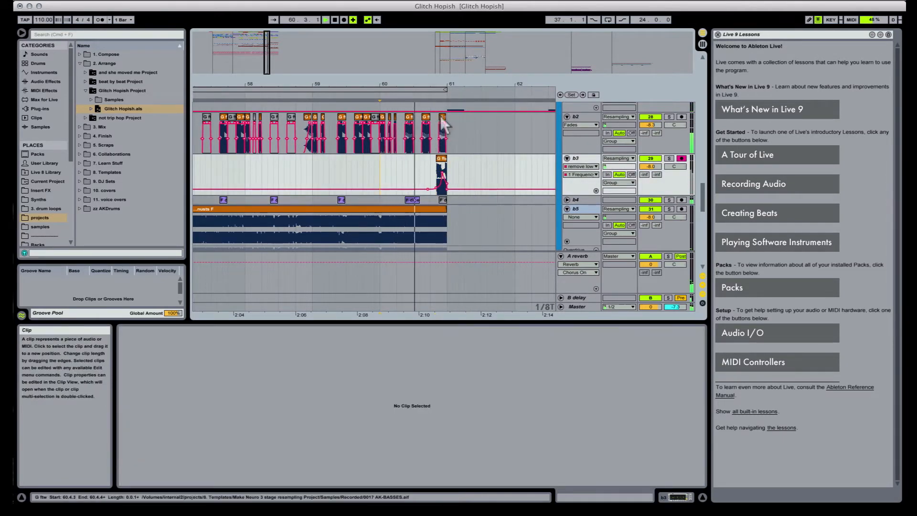
Step: Deactivate the b2 clip at 60.4.3 and the b1 clip F fmmed talk from 60.3.1 to 61.1.1
{"action": "left_click", "coordinate": [441, 137]}
{"action": "scroll", "coordinate": [417, 162], "scroll_direction": "up", "scroll_amount": 5}
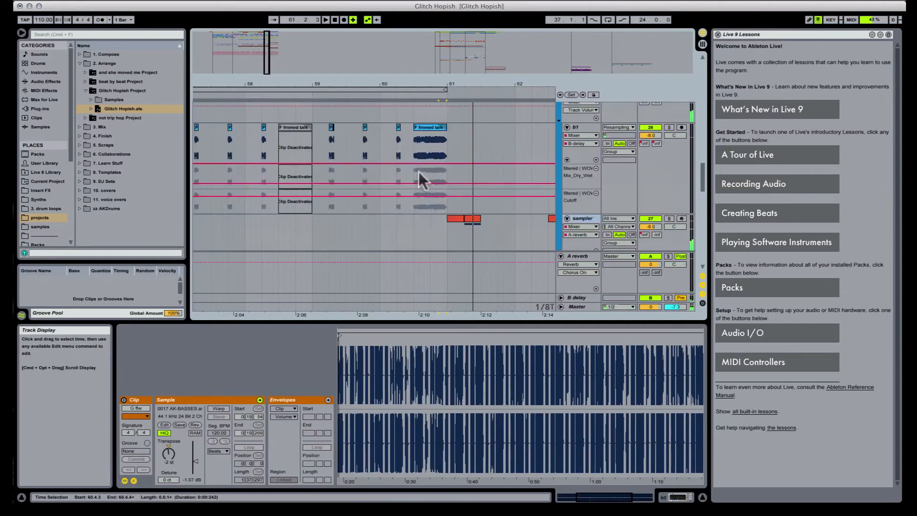
{"action": "left_click", "coordinate": [428, 127]}
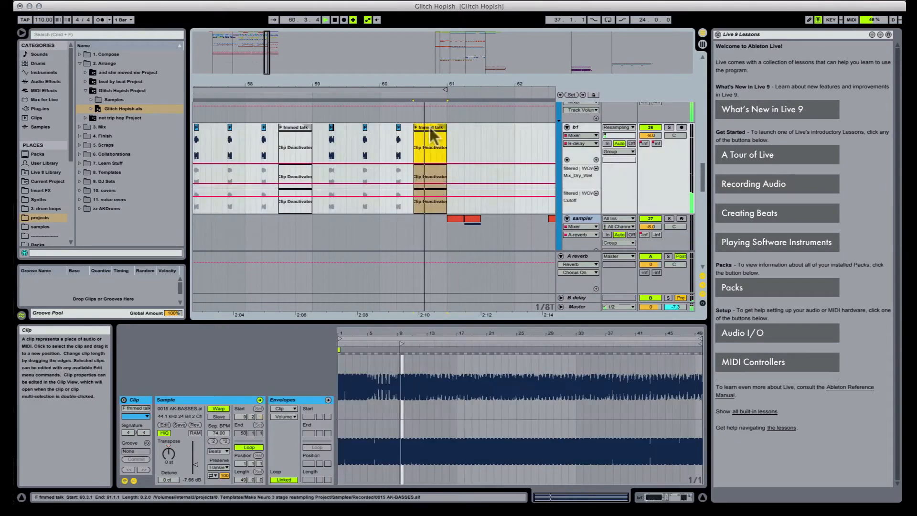
Step: Replay the passage from 59.1.1 and examine the remaining bass clips on b1 to b4 before 61.1.1
{"action": "scroll", "coordinate": [406, 129], "scroll_direction": "down", "scroll_amount": 3}
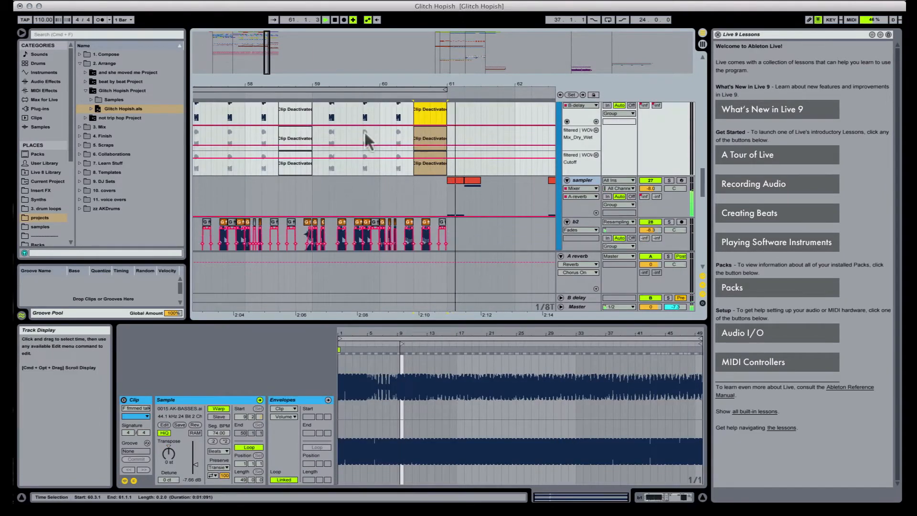
{"action": "left_click", "coordinate": [311, 137]}
{"action": "scroll", "coordinate": [430, 186], "scroll_direction": "down", "scroll_amount": 2}
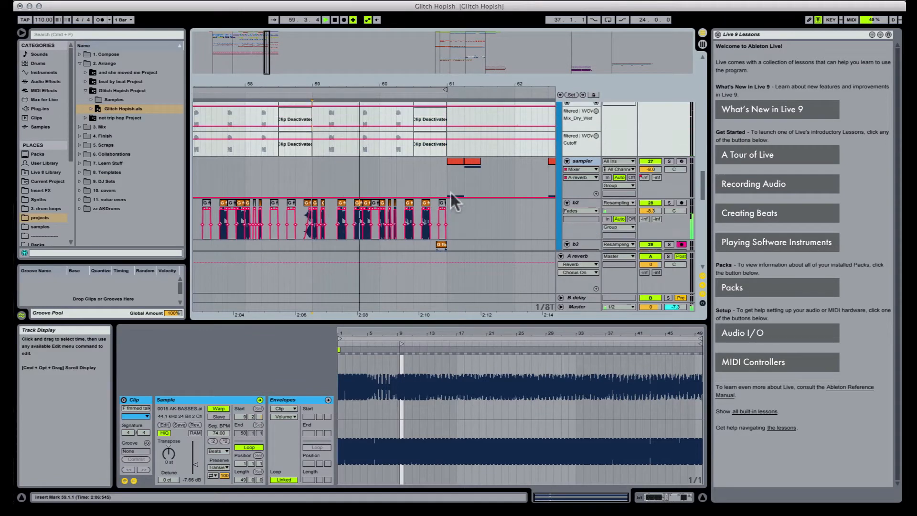
{"action": "scroll", "coordinate": [451, 193], "scroll_direction": "down", "scroll_amount": 3}
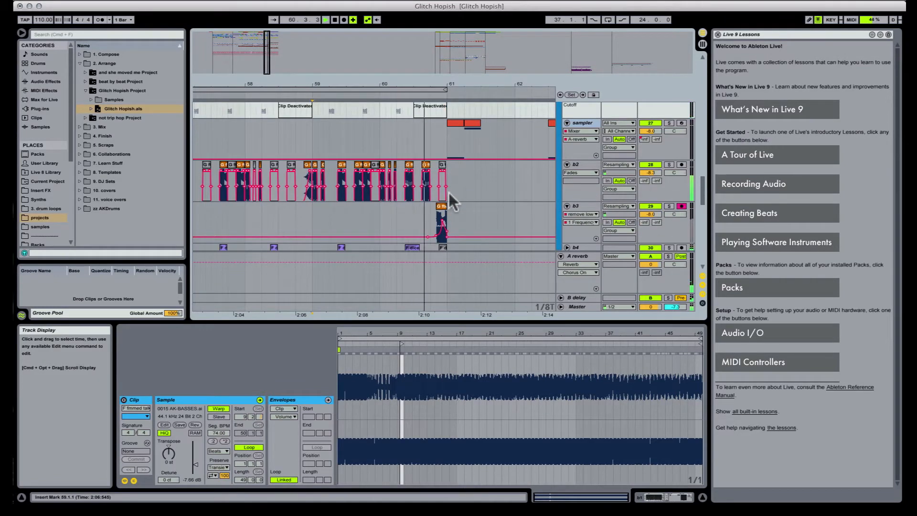
{"action": "scroll", "coordinate": [442, 176], "scroll_direction": "up", "scroll_amount": 6}
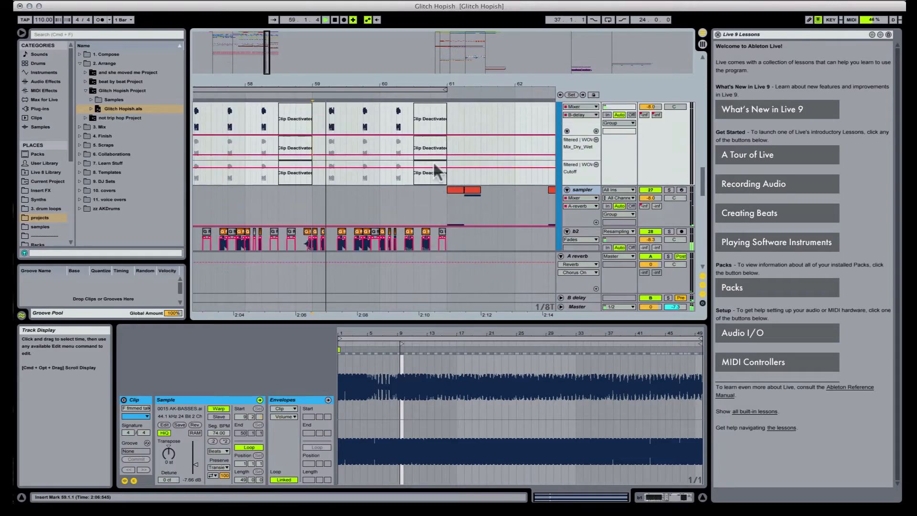
Step: Reactivate the b1 clip F fmmed talk at 60.3.1 and shorten its end to just past 60.4.1
{"action": "left_click", "coordinate": [428, 115]}
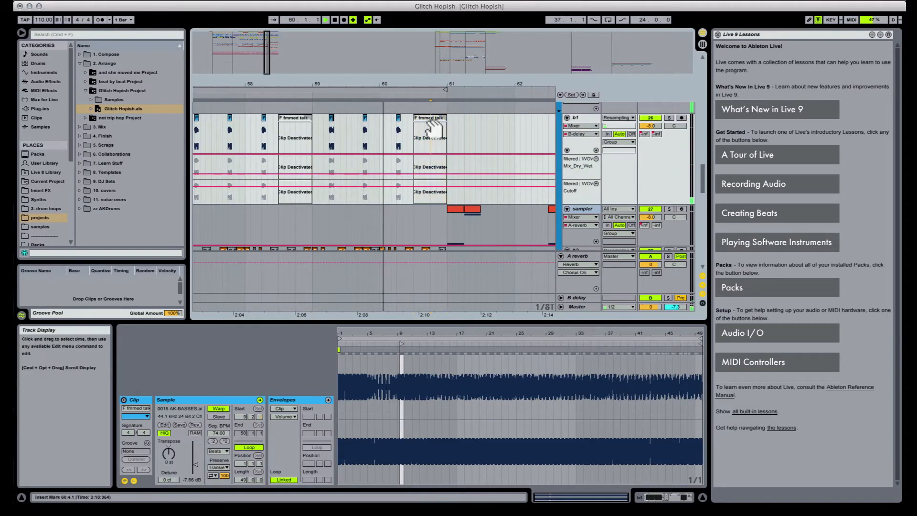
{"action": "left_click", "coordinate": [430, 118]}
{"action": "key", "text": "0"}
{"action": "left_click_drag", "start_coordinate": [446, 119], "coordinate": [432, 124]}
Step: Play the transition into the chorus and examine the drum and lead tracks from bar 59 to bar 65
{"action": "scroll", "coordinate": [429, 160], "scroll_direction": "up", "scroll_amount": 5}
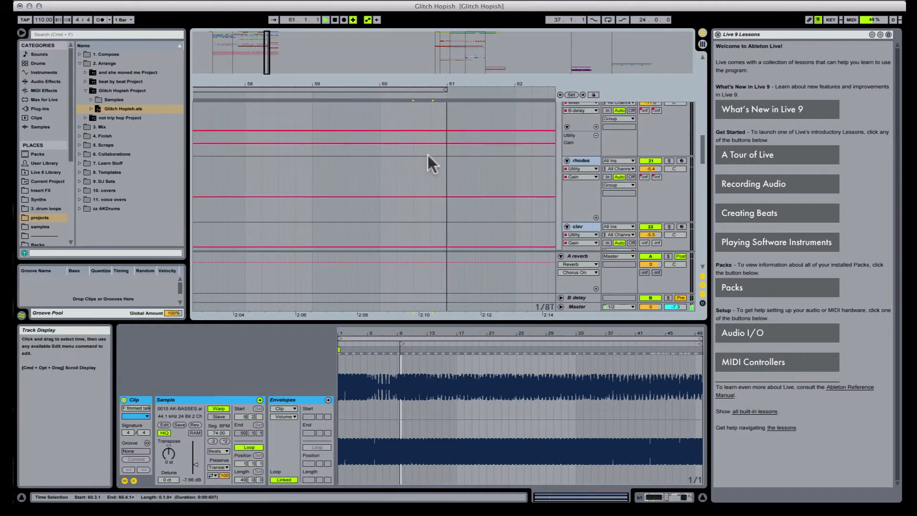
{"action": "scroll", "coordinate": [428, 161], "scroll_direction": "up", "scroll_amount": 8}
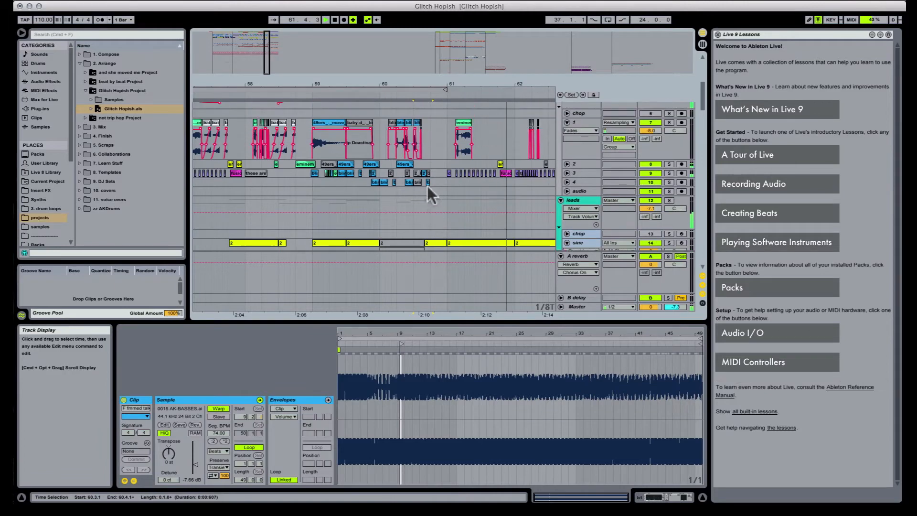
{"action": "scroll", "coordinate": [440, 189], "scroll_direction": "down", "scroll_amount": 3}
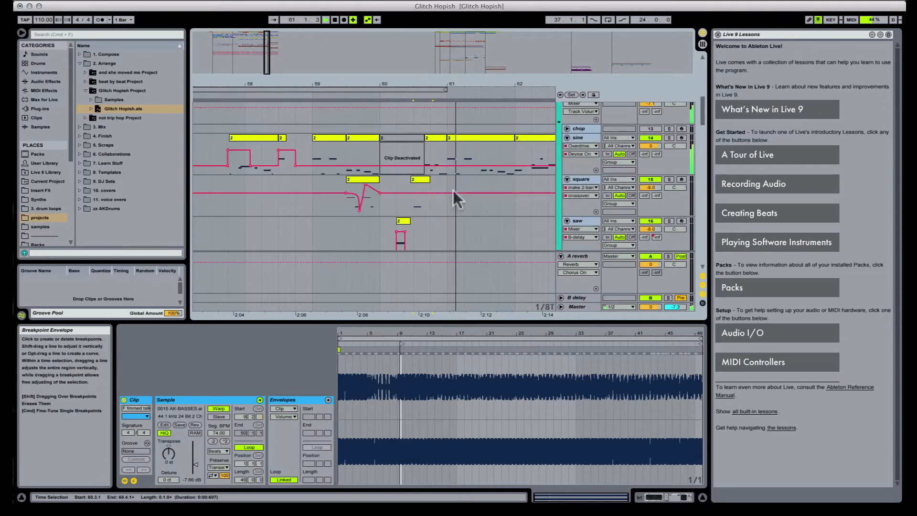
{"action": "left_click", "coordinate": [471, 89]}
{"action": "key", "text": "space"}
{"action": "left_click_drag", "start_coordinate": [491, 85], "coordinate": [370, 77]}
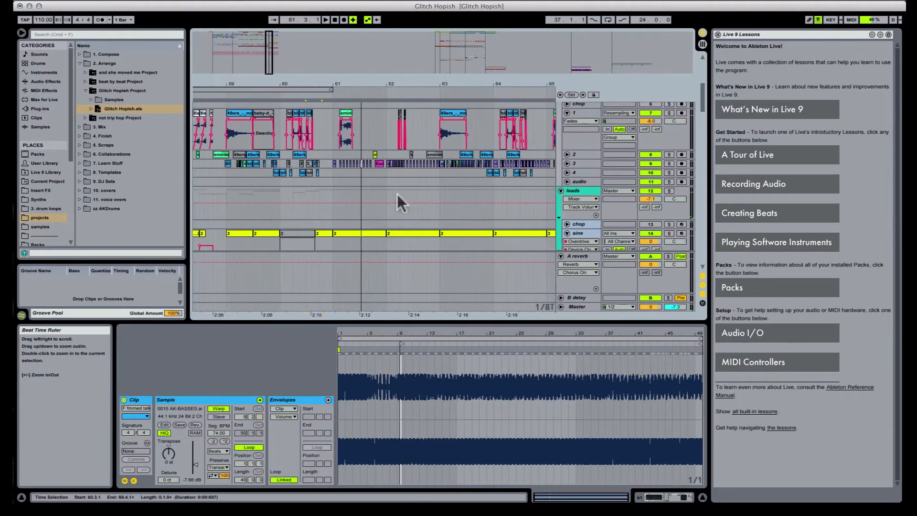
Step: Set the arrangement loop to the chorus section, starting at 61.1.1 with a length of 8 bars
{"action": "scroll", "coordinate": [406, 219], "scroll_direction": "up", "scroll_amount": 6}
{"action": "scroll", "coordinate": [406, 220], "scroll_direction": "up", "scroll_amount": 3}
{"action": "left_click", "coordinate": [417, 105]}
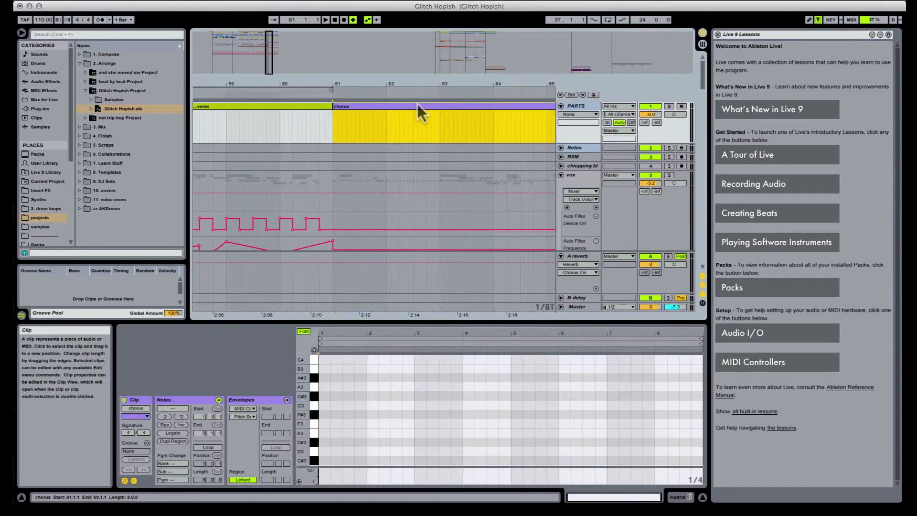
Step: Play the verse's ending from 58.4.3 and examine the vocal chop clips on tracks 1 to 4 before the chorus
{"action": "left_click_drag", "start_coordinate": [392, 84], "coordinate": [393, 59]}
{"action": "left_click", "coordinate": [320, 136]}
{"action": "key", "text": "space"}
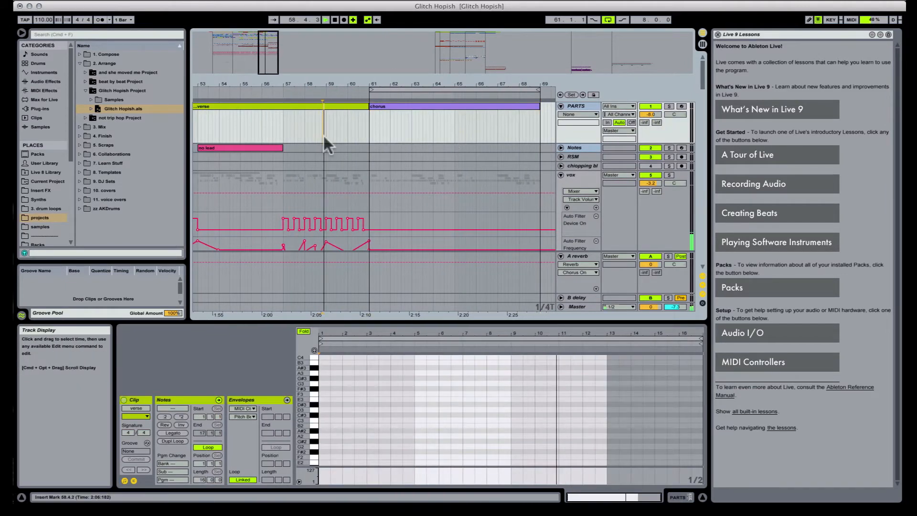
{"action": "scroll", "coordinate": [323, 135], "scroll_direction": "down", "scroll_amount": 5}
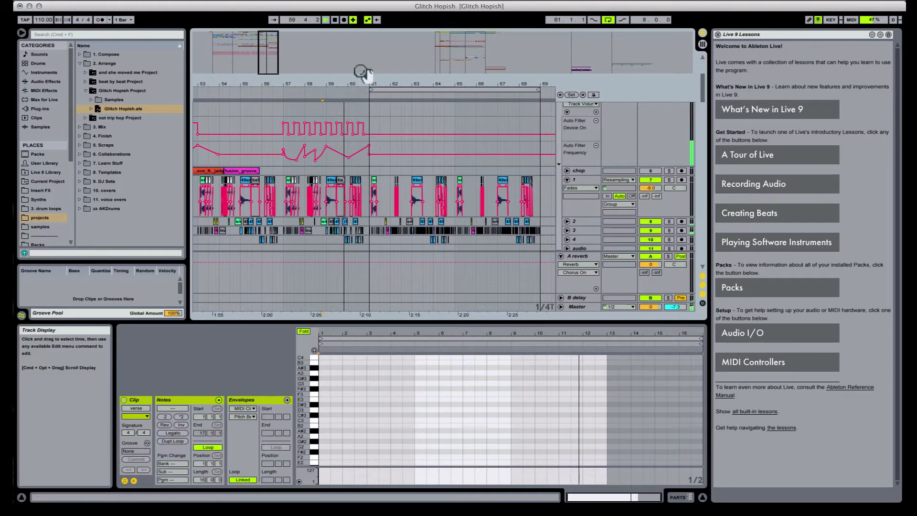
{"action": "left_click_drag", "start_coordinate": [364, 83], "coordinate": [364, 112]}
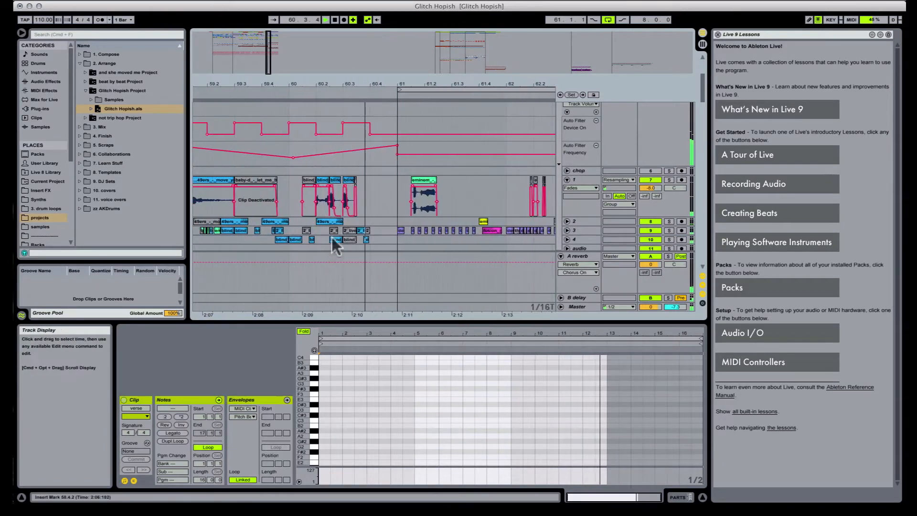
{"action": "key", "text": "space"}
Step: Delete the deactivated vocal clips at 60.1.3 on tracks 1 and 3 and the one at 60.2.3 on track 3
{"action": "left_click", "coordinate": [306, 180]}
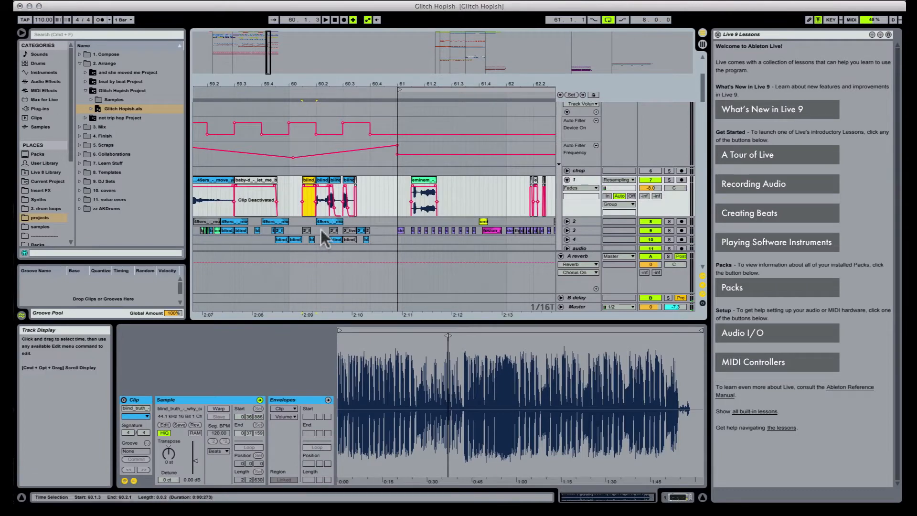
{"action": "key", "text": "Delete"}
{"action": "left_click", "coordinate": [306, 230]}
{"action": "key", "text": "Delete"}
{"action": "left_click", "coordinate": [333, 231]}
{"action": "key", "text": "Delete"}
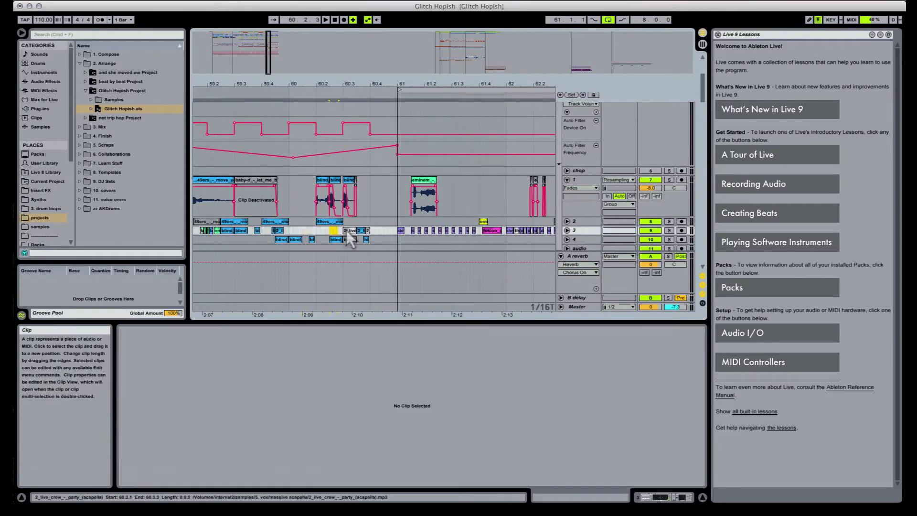
Step: Delete the deactivated vocal clips at 60.3.1 on tracks 3 and 4 and the one at 60.3.4 on track 3
{"action": "left_click", "coordinate": [349, 231]}
{"action": "key", "text": "Delete"}
{"action": "left_click", "coordinate": [350, 239]}
{"action": "key", "text": "Delete"}
{"action": "left_click", "coordinate": [367, 231]}
{"action": "key", "text": "Delete"}
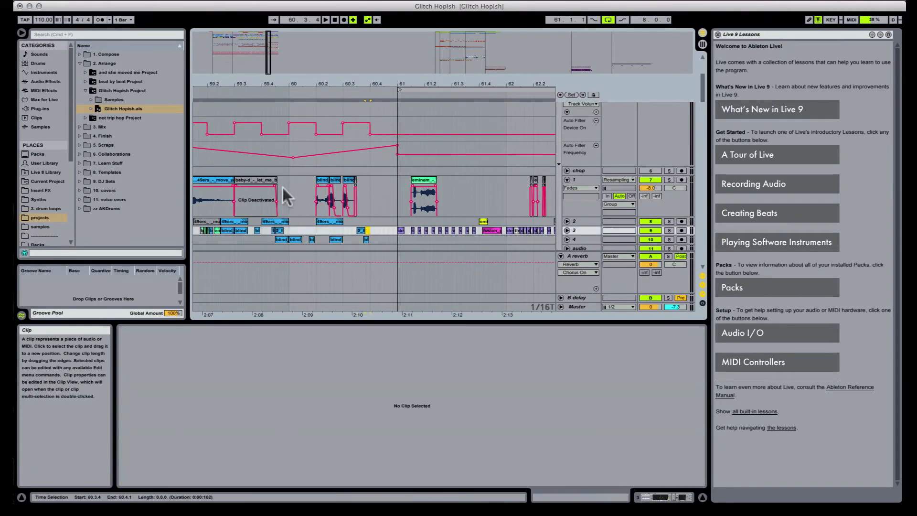
Step: Replay the bar from 60.1.1 and select the vocal clips on tracks 1 to 4 between 60.1.1 and 60.4.3
{"action": "left_click", "coordinate": [290, 184]}
{"action": "key", "text": "space"}
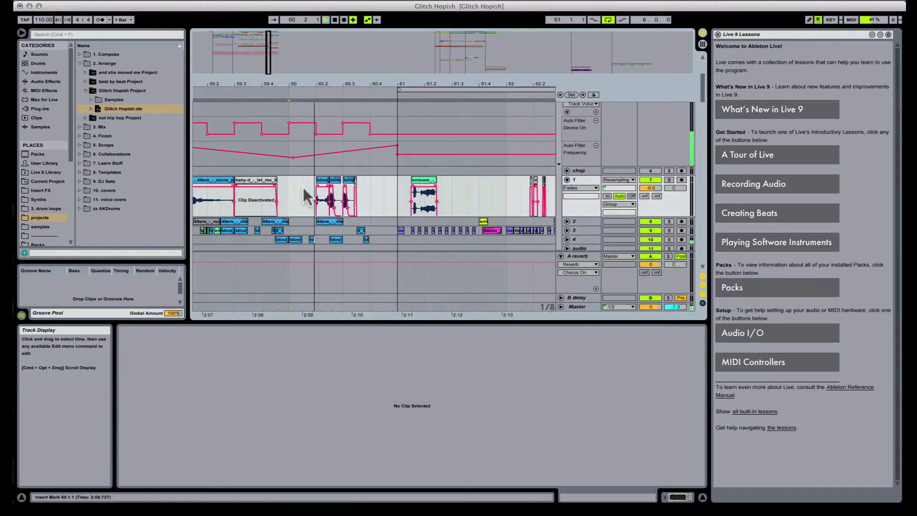
{"action": "left_click_drag", "start_coordinate": [293, 184], "coordinate": [381, 242]}
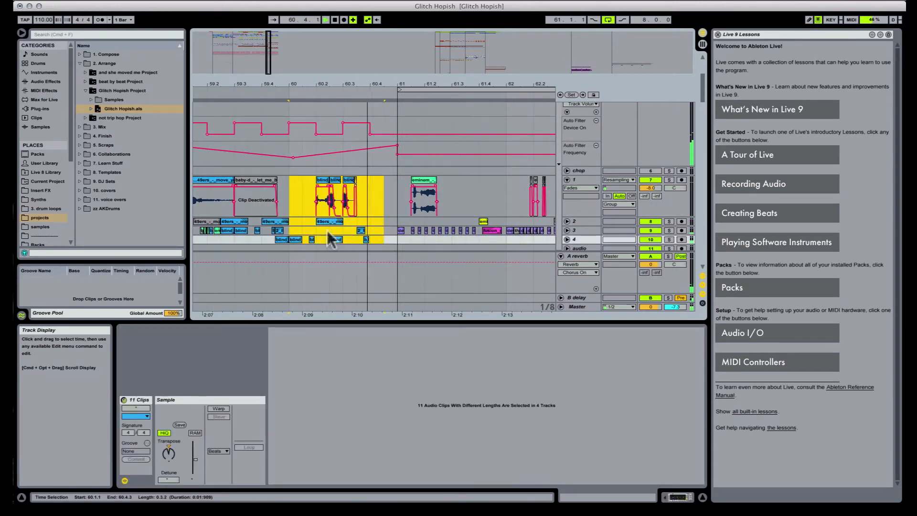
Step: Deactivate the clips on vox tracks 1 to 3 between 60.1.3 and 60.4.1 and audition the passage from 60.1.1
{"action": "left_click_drag", "start_coordinate": [304, 193], "coordinate": [372, 232]}
{"action": "key", "text": "0"}
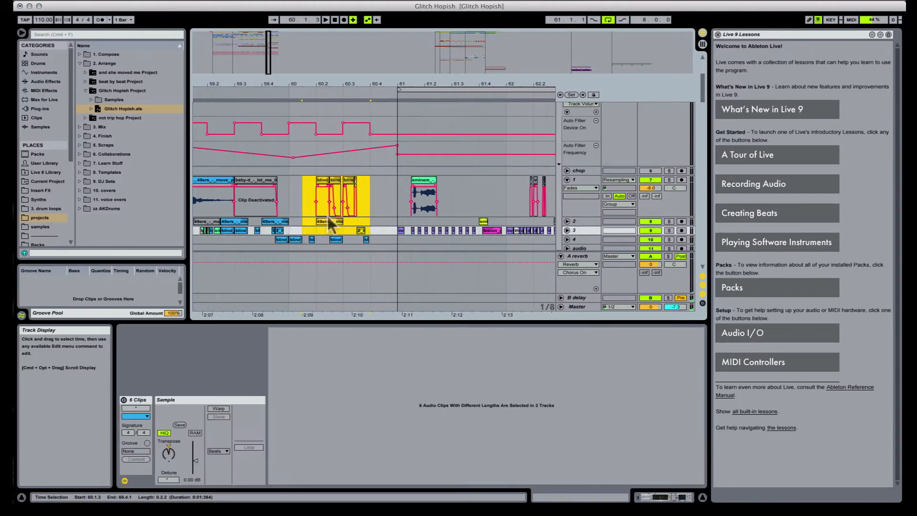
{"action": "key", "text": "space"}
{"action": "left_click", "coordinate": [289, 200]}
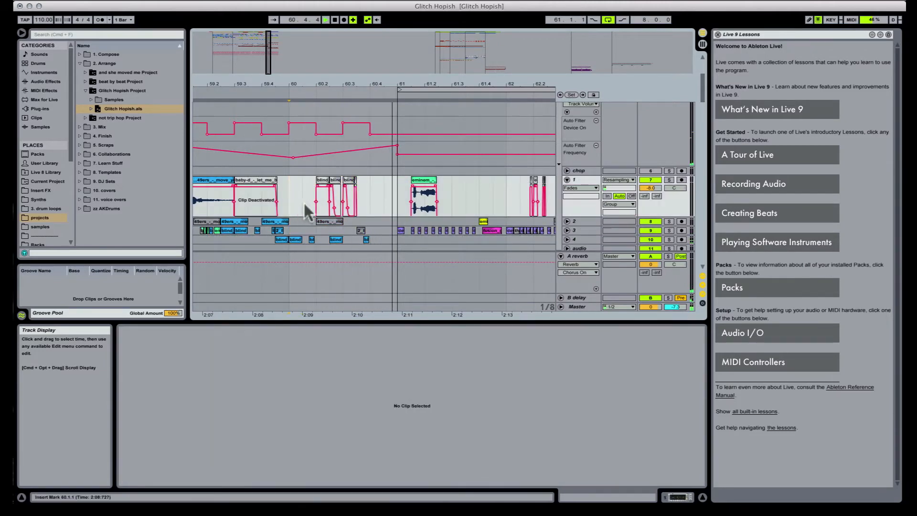
{"action": "left_click", "coordinate": [365, 239]}
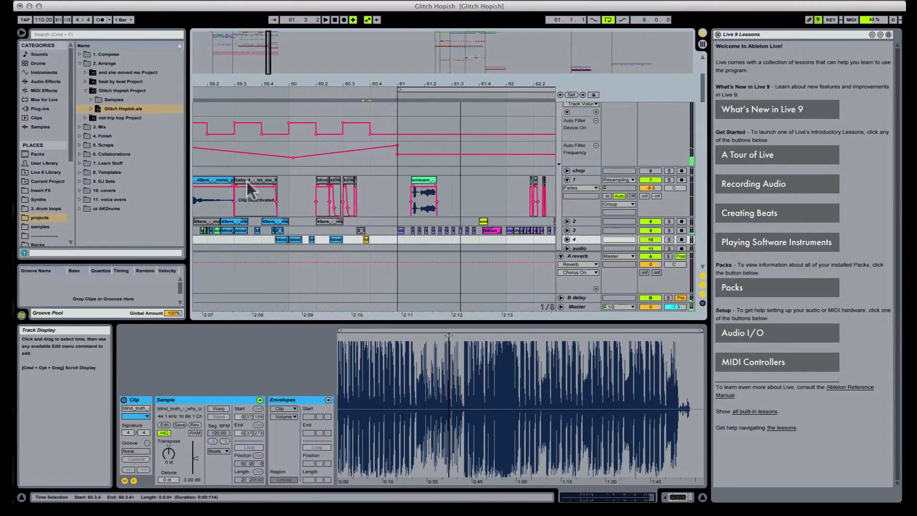
Step: Play from 59.3.1, add two breakpoints to the square track's crossover automation around 60.3, and raise the segment between them slightly
{"action": "left_click", "coordinate": [231, 165]}
{"action": "scroll", "coordinate": [295, 198], "scroll_direction": "down", "scroll_amount": 8}
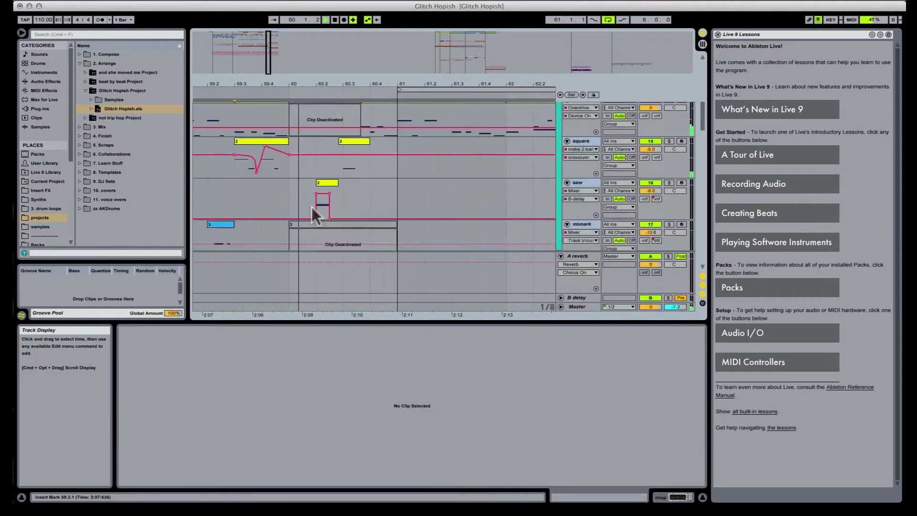
{"action": "scroll", "coordinate": [358, 221], "scroll_direction": "up", "scroll_amount": 8}
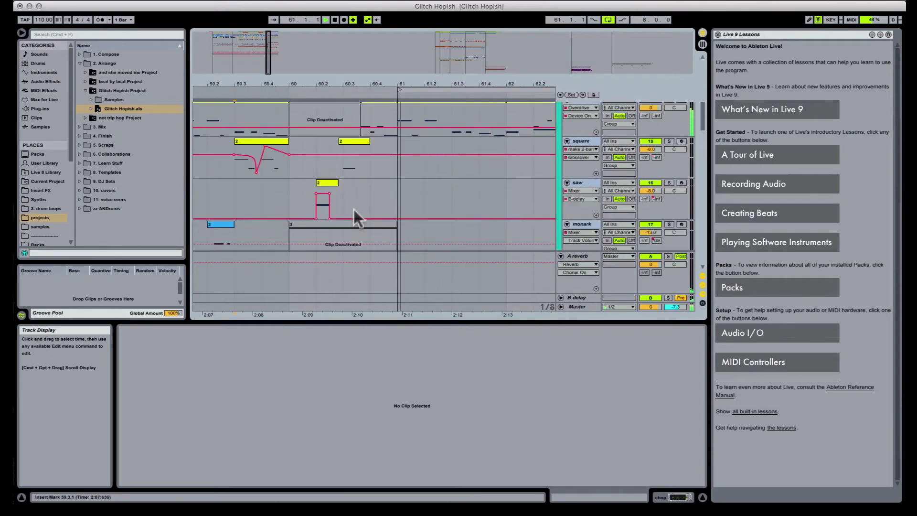
{"action": "key", "text": "space"}
{"action": "left_click", "coordinate": [342, 155]}
{"action": "left_click", "coordinate": [363, 155]}
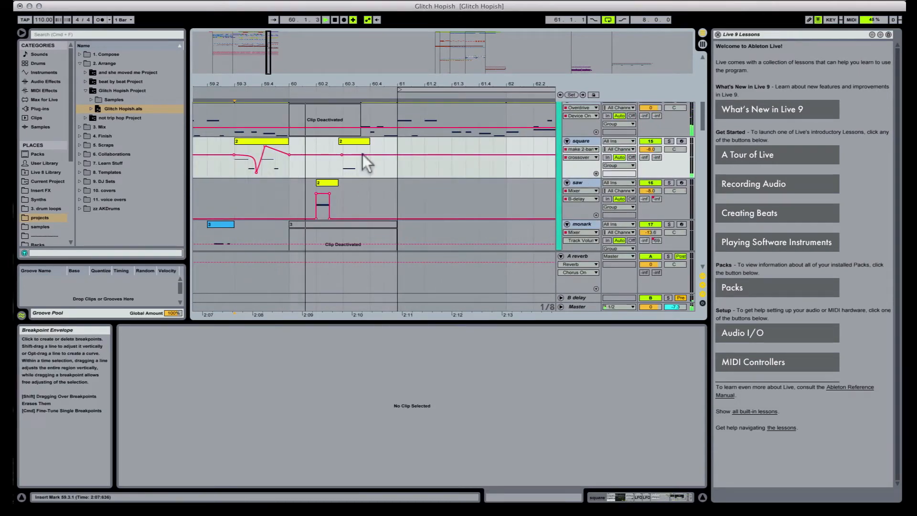
{"action": "left_click_drag", "start_coordinate": [355, 155], "coordinate": [355, 150]}
Step: Lengthen the fade-ins of the last two active G ffw clips on bass track b2 before bar 61
{"action": "scroll", "coordinate": [330, 223], "scroll_direction": "down", "scroll_amount": 10}
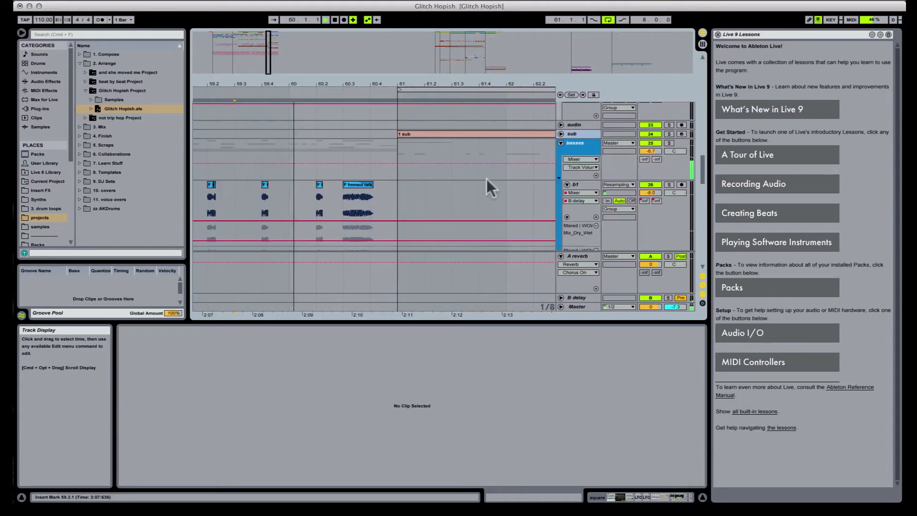
{"action": "left_click", "coordinate": [669, 143]}
{"action": "scroll", "coordinate": [307, 189], "scroll_direction": "down", "scroll_amount": 5}
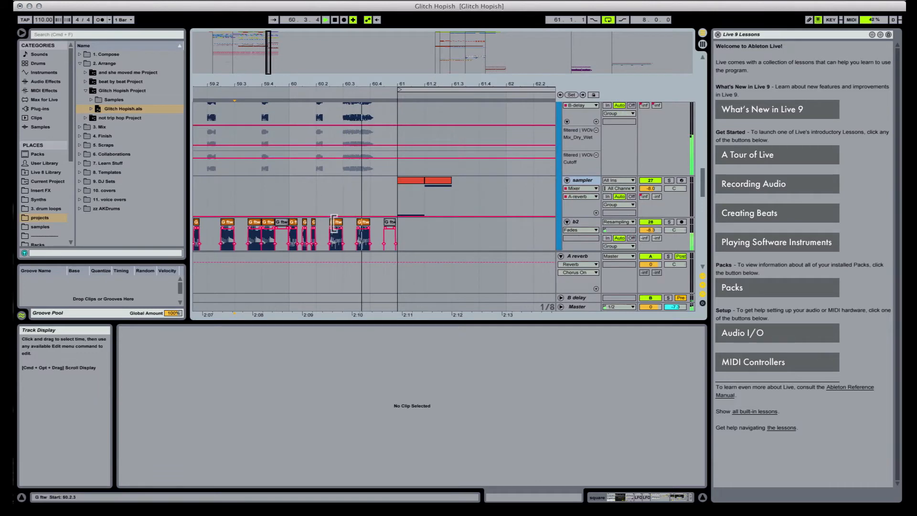
{"action": "left_click", "coordinate": [363, 235]}
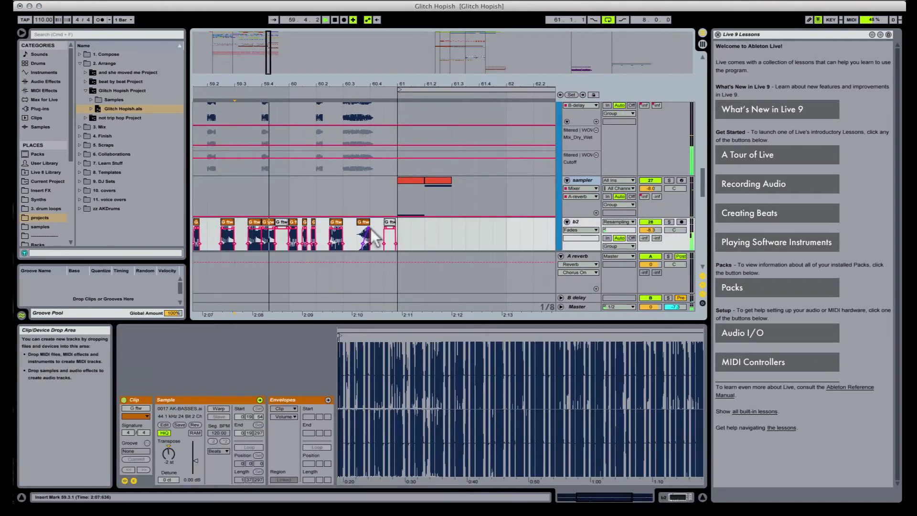
{"action": "scroll", "coordinate": [334, 225], "scroll_direction": "down", "scroll_amount": 1}
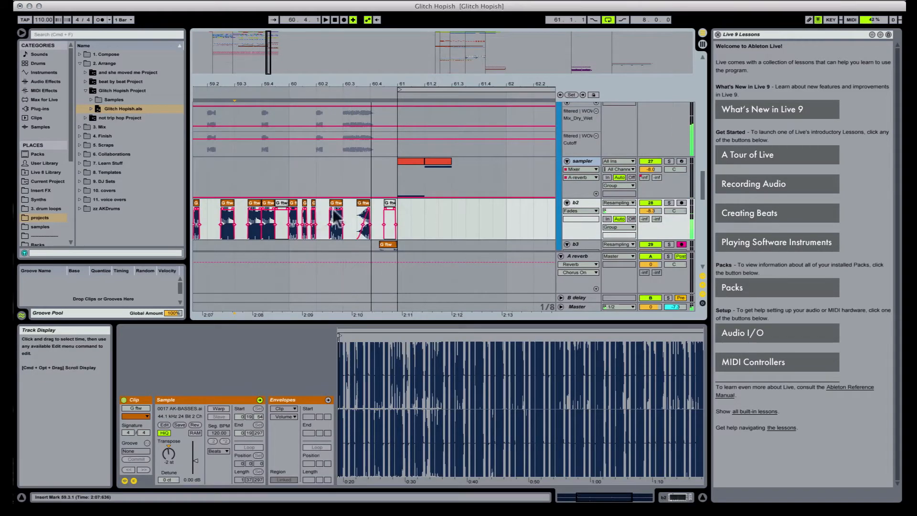
{"action": "left_click_drag", "start_coordinate": [340, 210], "coordinate": [352, 206]}
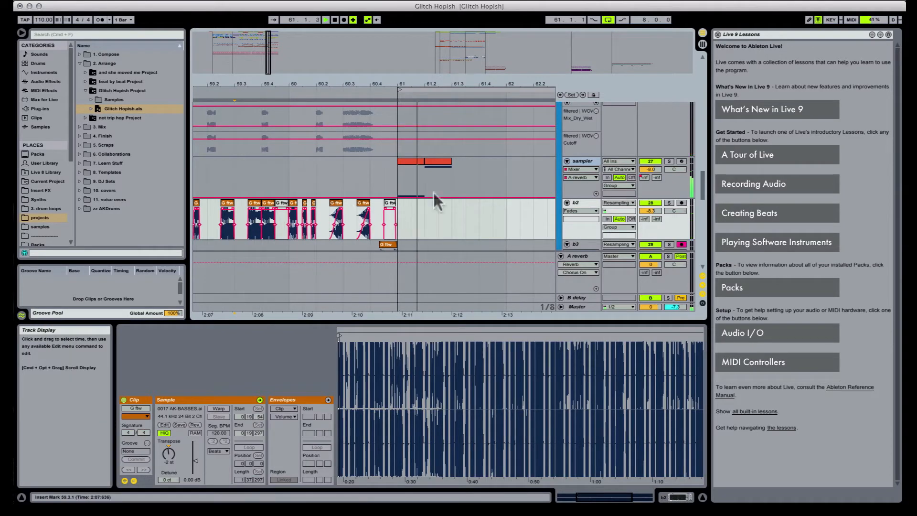
Step: Stop playback and select the chorus clip at bar 61 on the PARTS track
{"action": "scroll", "coordinate": [625, 158], "scroll_direction": "up", "scroll_amount": 3}
{"action": "scroll", "coordinate": [660, 147], "scroll_direction": "up", "scroll_amount": 3}
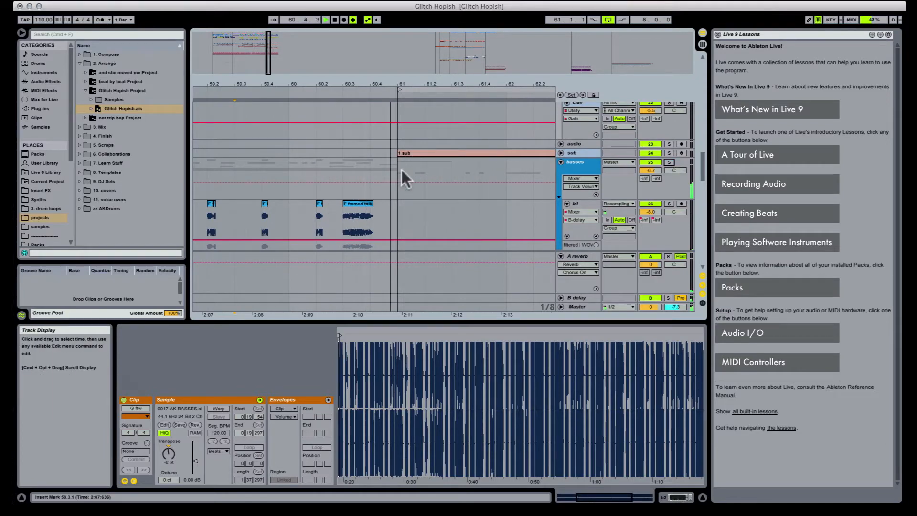
{"action": "scroll", "coordinate": [403, 114], "scroll_direction": "up", "scroll_amount": 3}
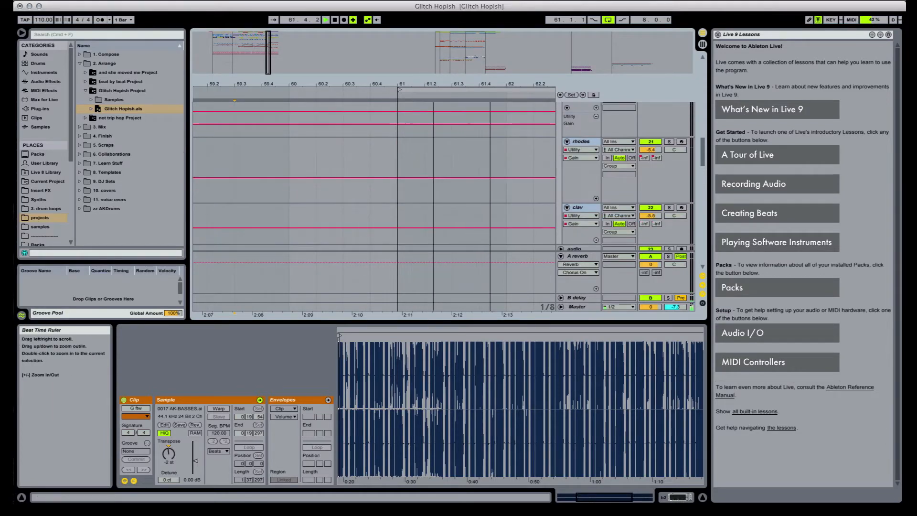
{"action": "left_click_drag", "start_coordinate": [414, 84], "coordinate": [292, 75]}
{"action": "key", "text": "space"}
{"action": "scroll", "coordinate": [322, 130], "scroll_direction": "up", "scroll_amount": 3}
{"action": "scroll", "coordinate": [322, 135], "scroll_direction": "up", "scroll_amount": 5}
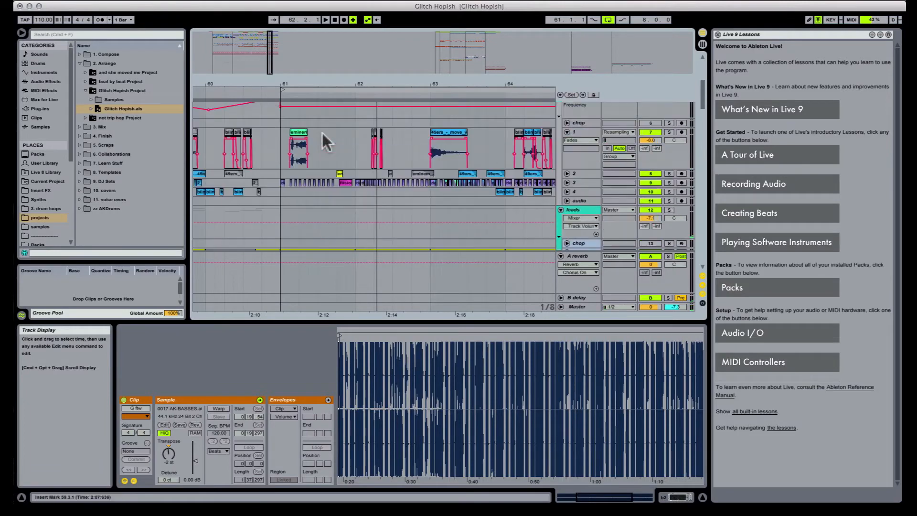
{"action": "left_click", "coordinate": [341, 106]}
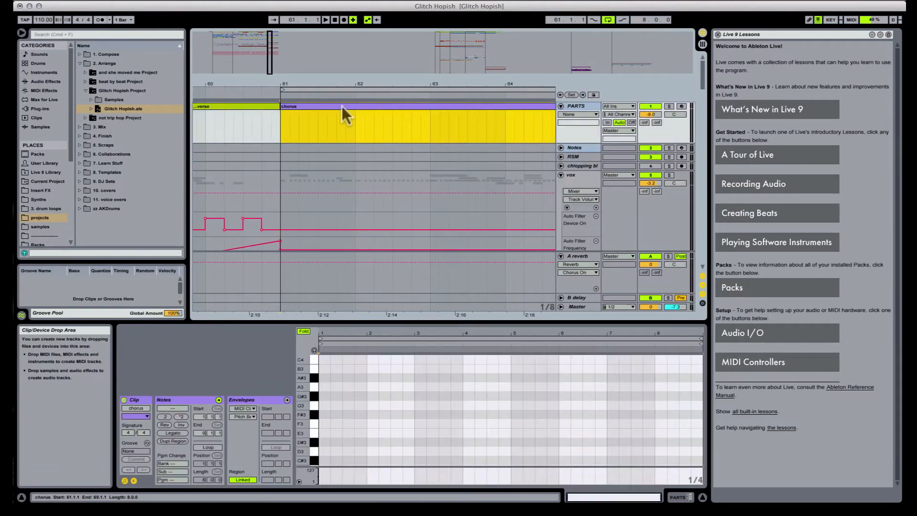
{"action": "left_click", "coordinate": [579, 0]}
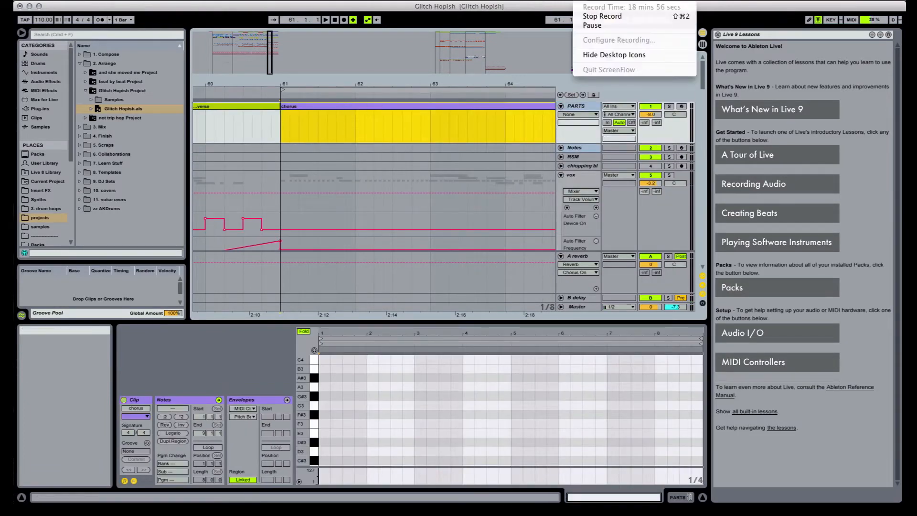
{"action": "left_click", "coordinate": [459, 80]}
Step: Show the whole chorus section from bar 61 to 69 and fold the basses and 88BPM groups
{"action": "left_click_drag", "start_coordinate": [455, 84], "coordinate": [345, 4]}
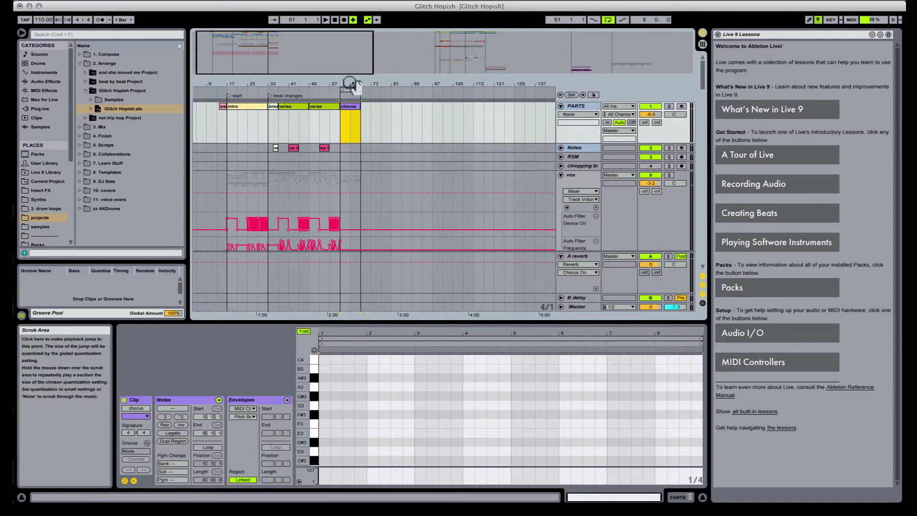
{"action": "left_click_drag", "start_coordinate": [349, 84], "coordinate": [349, 117]}
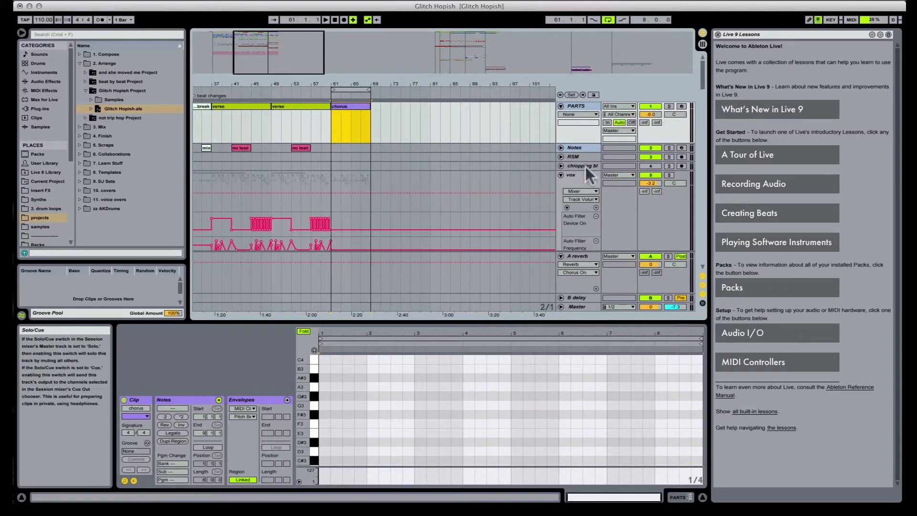
{"action": "scroll", "coordinate": [472, 243], "scroll_direction": "down", "scroll_amount": 10}
{"action": "scroll", "coordinate": [380, 246], "scroll_direction": "down", "scroll_amount": 10}
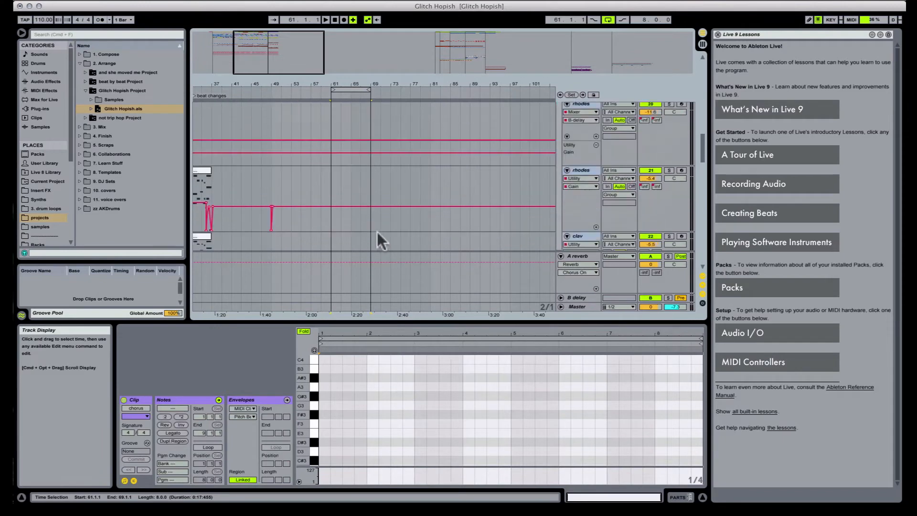
{"action": "left_click", "coordinate": [561, 114]}
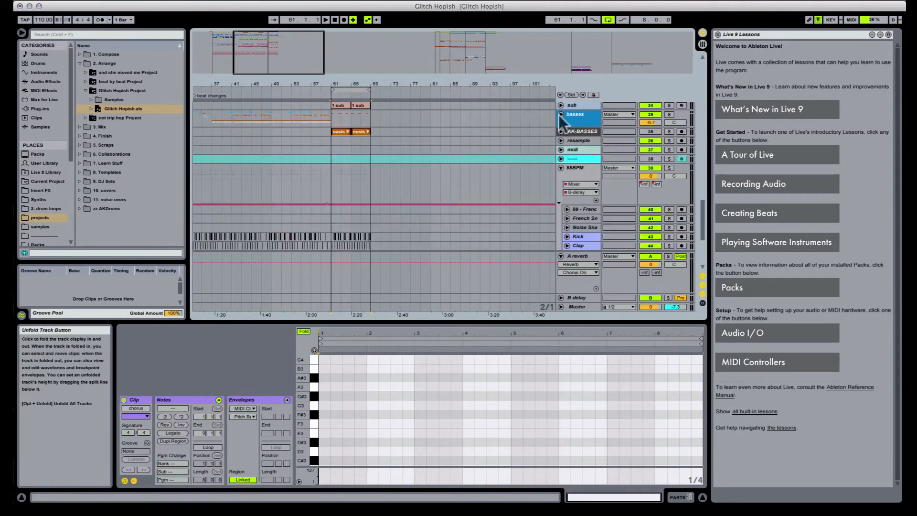
{"action": "scroll", "coordinate": [573, 214], "scroll_direction": "up", "scroll_amount": 4}
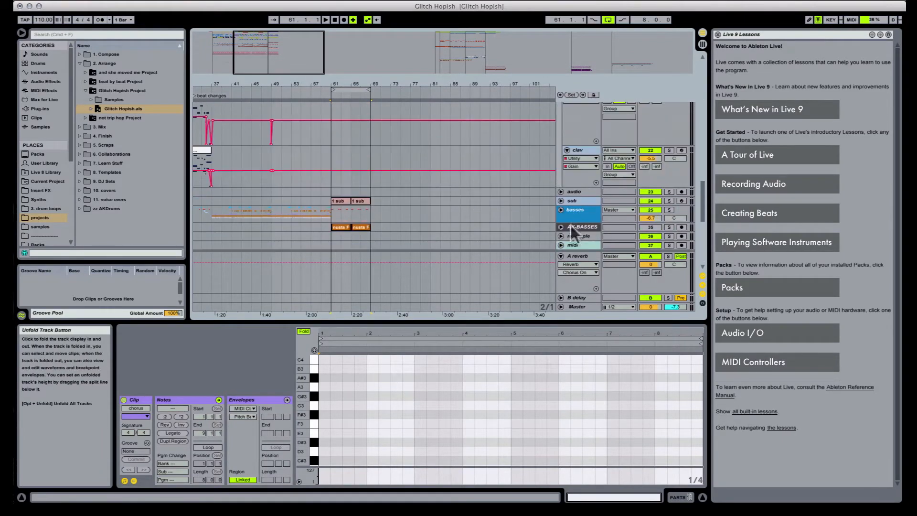
{"action": "scroll", "coordinate": [563, 229], "scroll_direction": "down", "scroll_amount": 2}
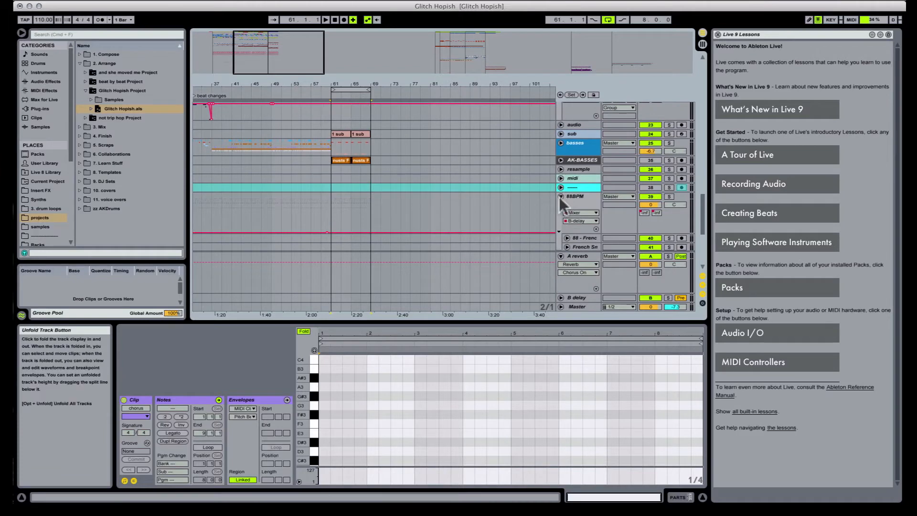
{"action": "left_click", "coordinate": [560, 196]}
Step: Solo the 88BPM group and start playing the chorus from 61.1.1
{"action": "left_click", "coordinate": [669, 196]}
{"action": "key", "text": "space"}
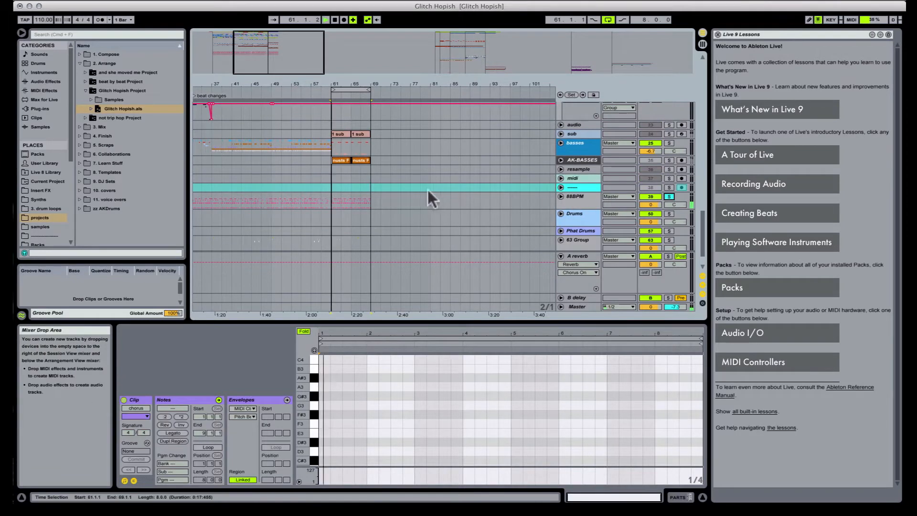
{"action": "scroll", "coordinate": [375, 201], "scroll_direction": "up", "scroll_amount": 2}
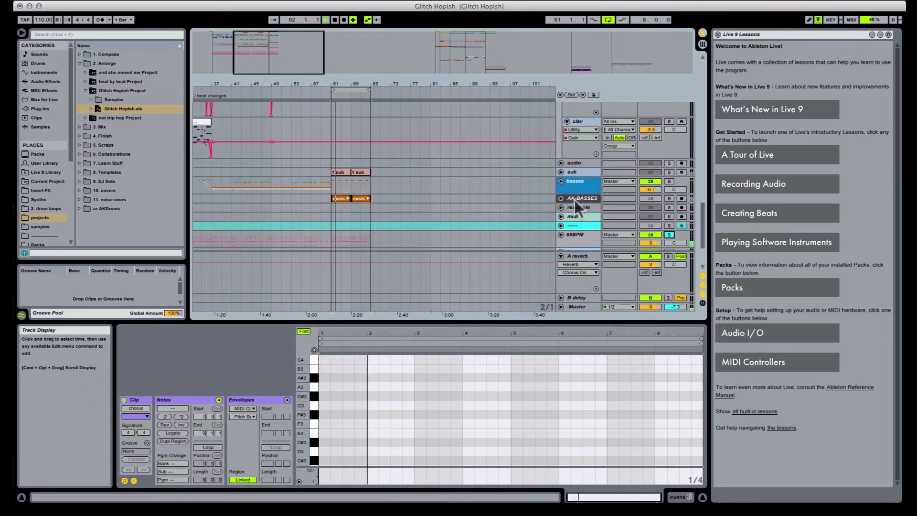
{"action": "scroll", "coordinate": [505, 191], "scroll_direction": "down", "scroll_amount": 8}
{"action": "scroll", "coordinate": [506, 185], "scroll_direction": "up", "scroll_amount": 3}
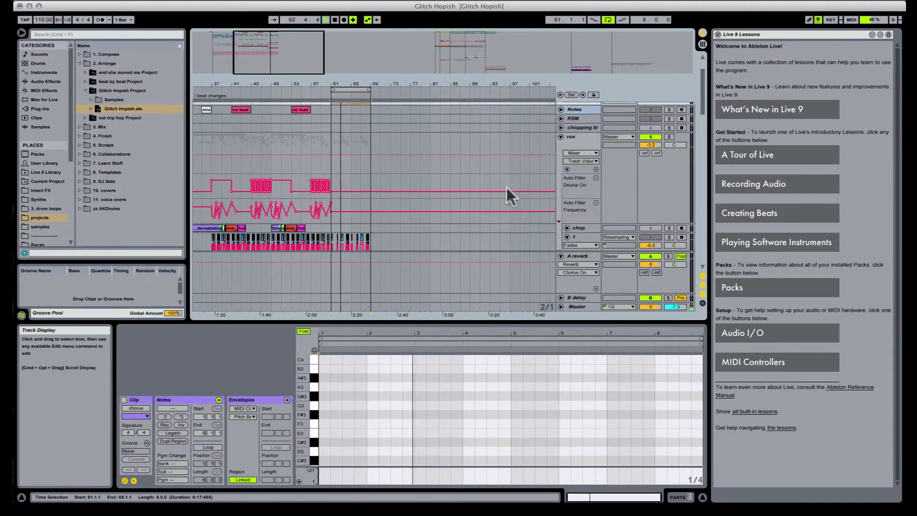
Step: Fold the vox and leads groups, and solo leads and chords alongside 88BPM while replaying from 61.1.1
{"action": "left_click", "coordinate": [561, 174]}
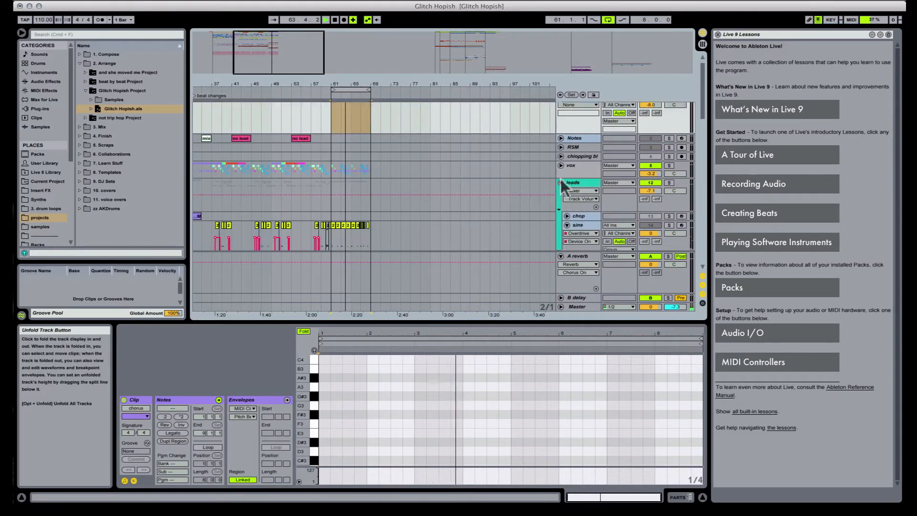
{"action": "left_click", "coordinate": [669, 173]}
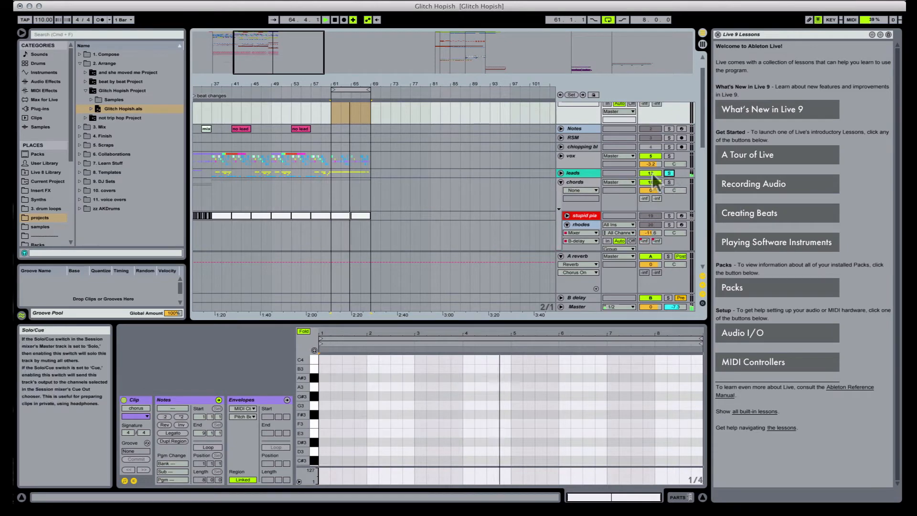
{"action": "left_click", "coordinate": [333, 173]}
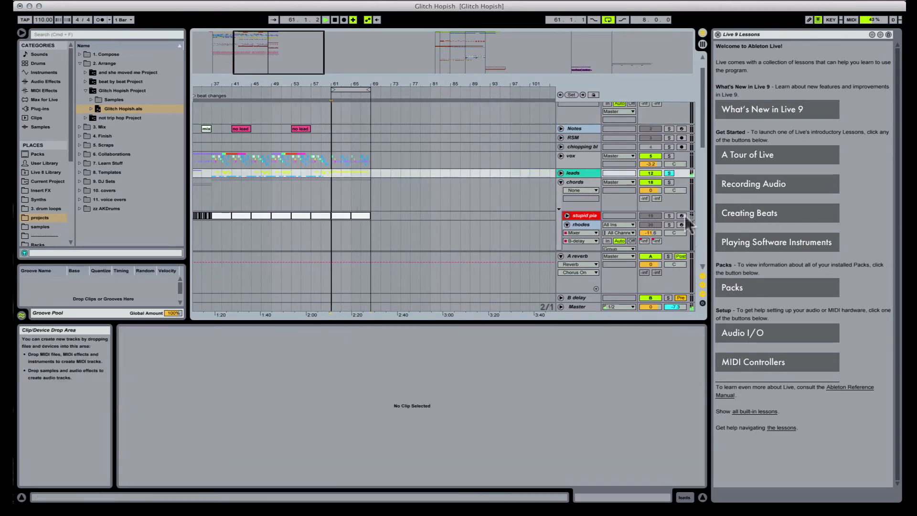
{"action": "left_click", "coordinate": [670, 182]}
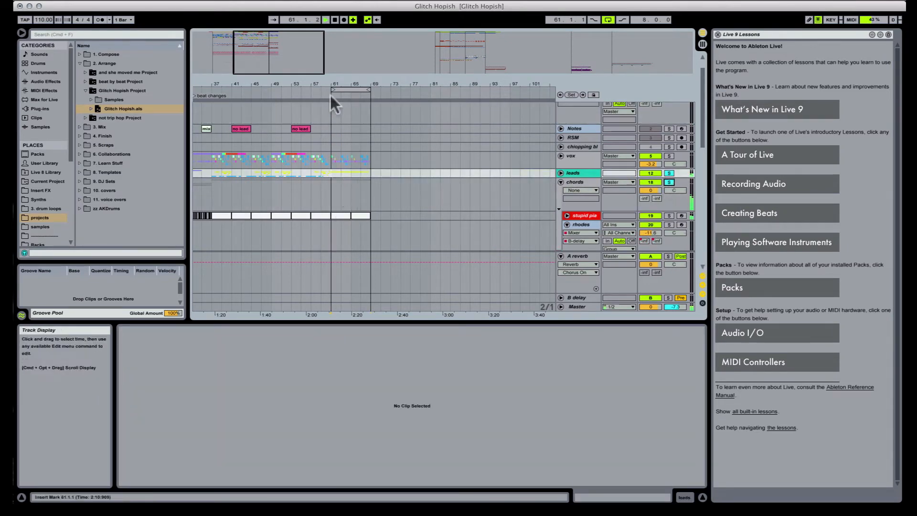
Step: Unfold the stupid piano track and open its four-bar clip at 61.1.1 in an enlarged note editor
{"action": "left_click_drag", "start_coordinate": [349, 86], "coordinate": [348, 115]}
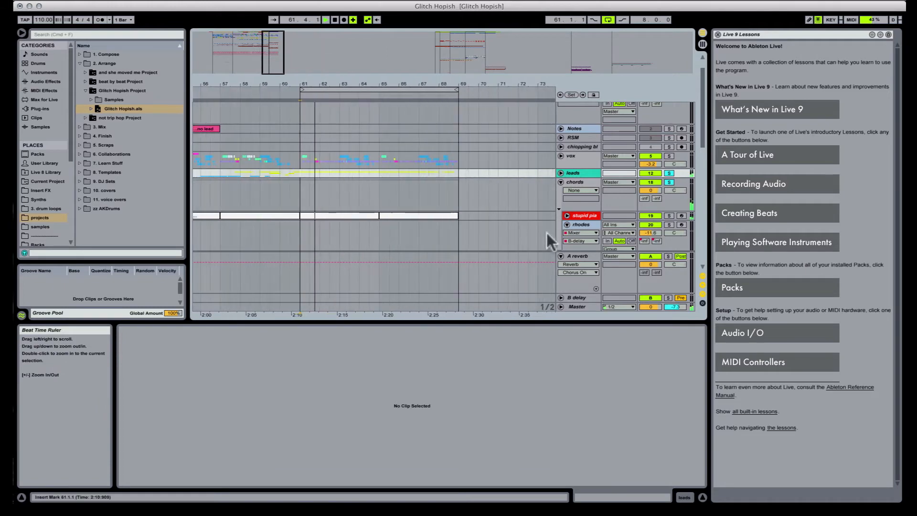
{"action": "left_click", "coordinate": [567, 216]}
{"action": "scroll", "coordinate": [380, 187], "scroll_direction": "down", "scroll_amount": 1}
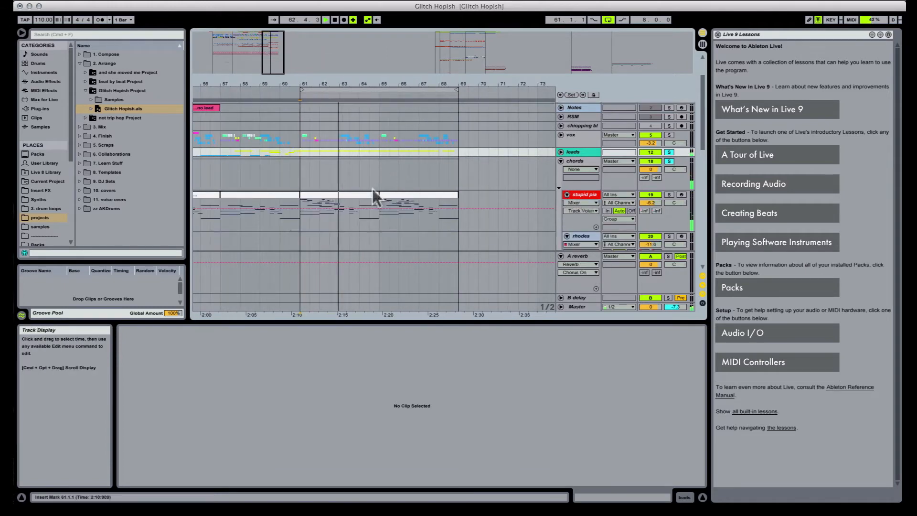
{"action": "left_click", "coordinate": [352, 193]}
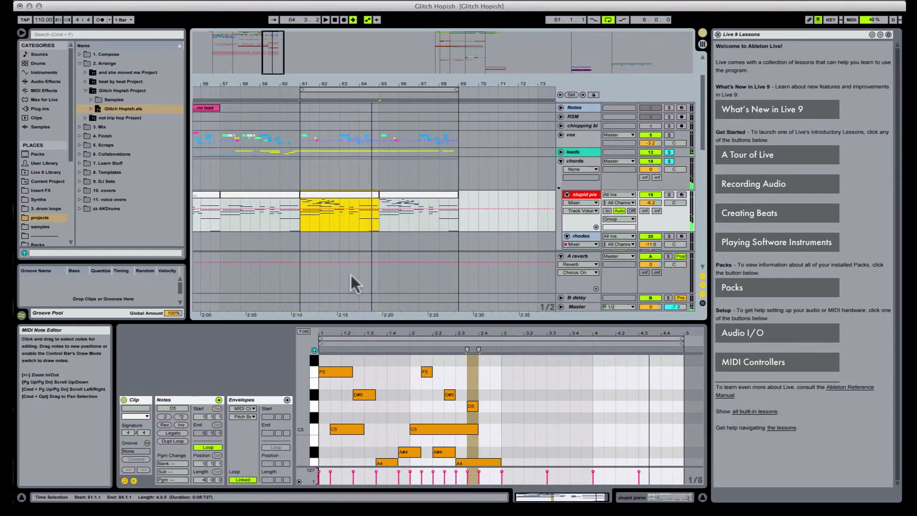
{"action": "left_click_drag", "start_coordinate": [363, 324], "coordinate": [369, 272]}
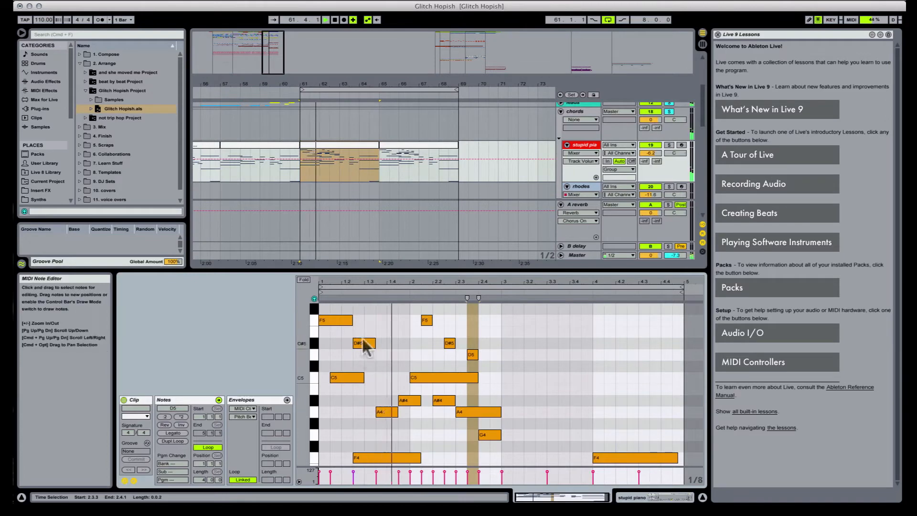
Step: Add a B4 note from 1.2.3 to 1.4.1 below the first D#5 note in the stupid piano clip
{"action": "left_click", "coordinate": [368, 357]}
{"action": "double_click", "coordinate": [370, 366]}
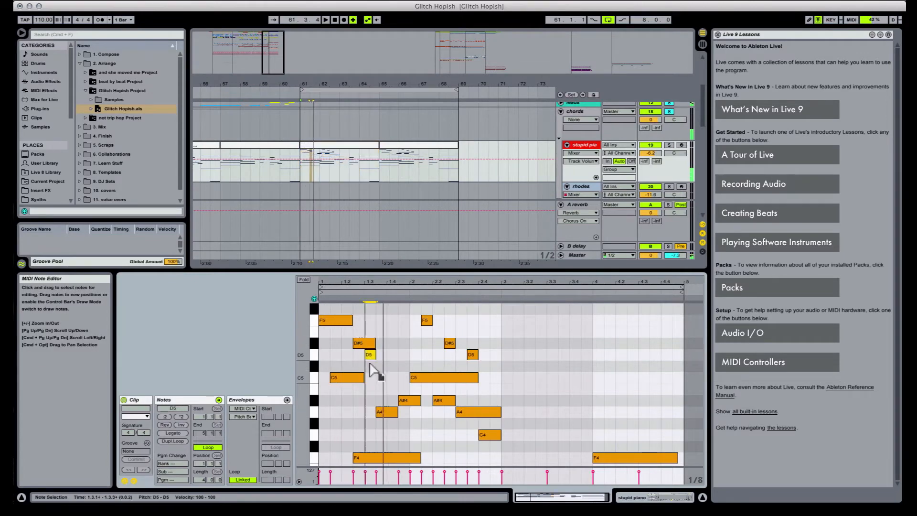
{"action": "left_click_drag", "start_coordinate": [376, 370], "coordinate": [370, 397]}
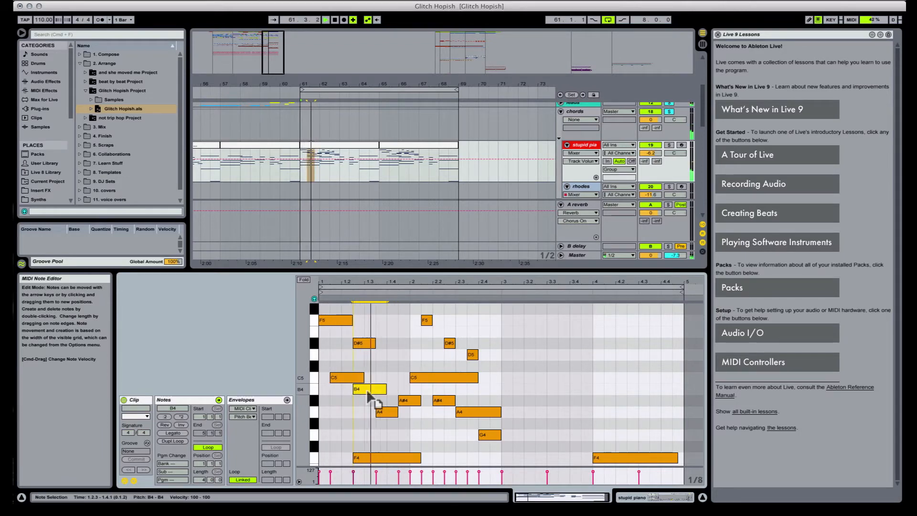
Step: Add a C5 note from 1.3.3 to 1.4.3 in the stupid piano clip and delete the A#4 note at 1.4.3
{"action": "double_click", "coordinate": [380, 354]}
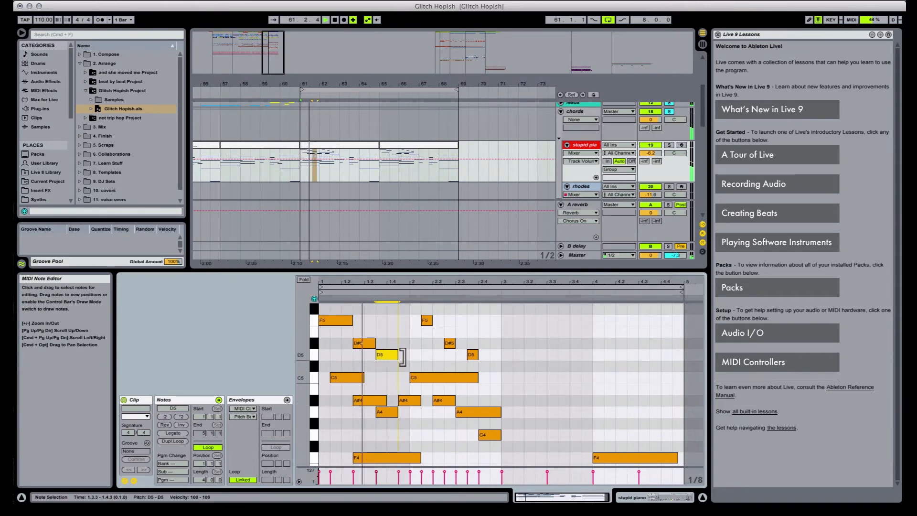
{"action": "key", "text": "Down"}
{"action": "key", "text": "space"}
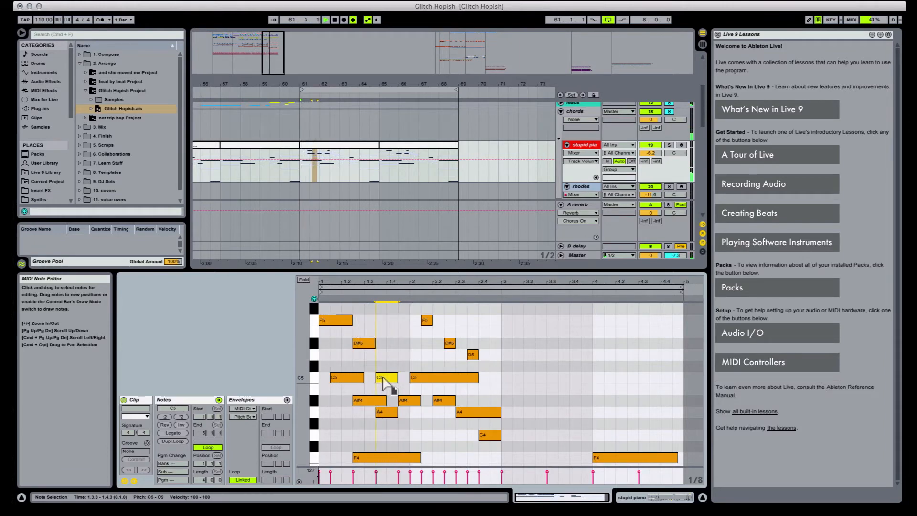
{"action": "double_click", "coordinate": [406, 400]}
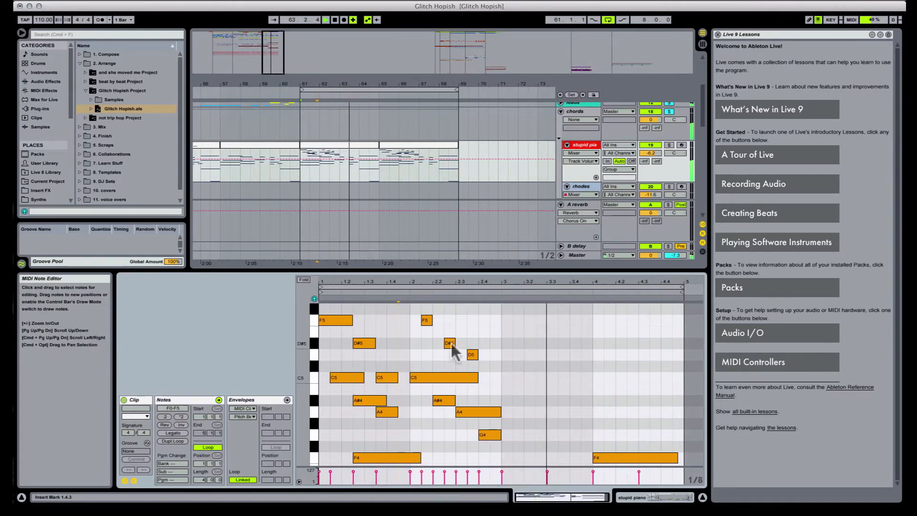
Step: Raise the F5, D#5 and D5 notes in the clip's second bar by one octave to F6, D#6 and D6
{"action": "left_click", "coordinate": [423, 322]}
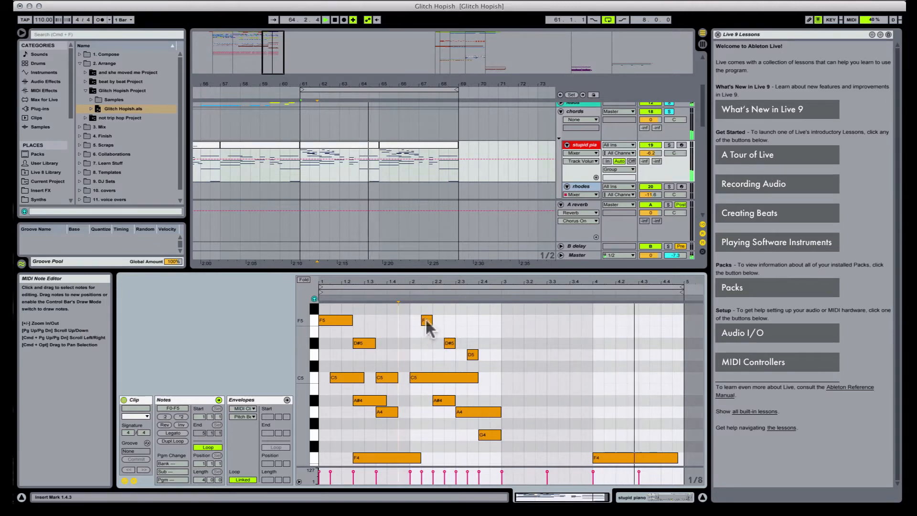
{"action": "key", "text": "shift+Up"}
{"action": "key", "text": "space"}
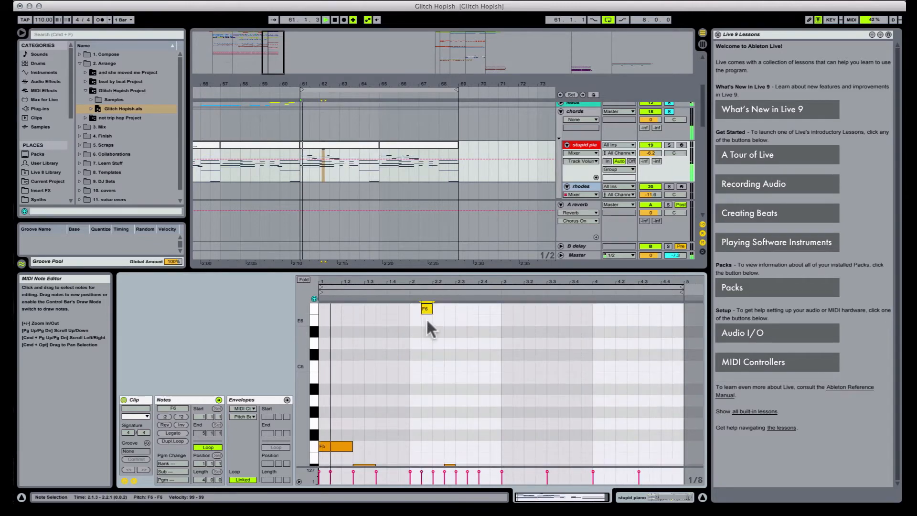
{"action": "scroll", "coordinate": [427, 325], "scroll_direction": "down", "scroll_amount": 5}
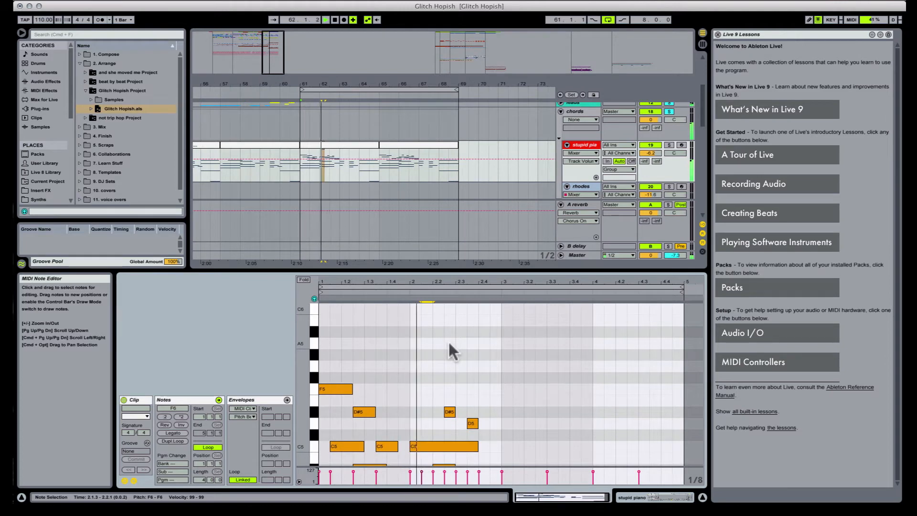
{"action": "left_click", "coordinate": [450, 411]}
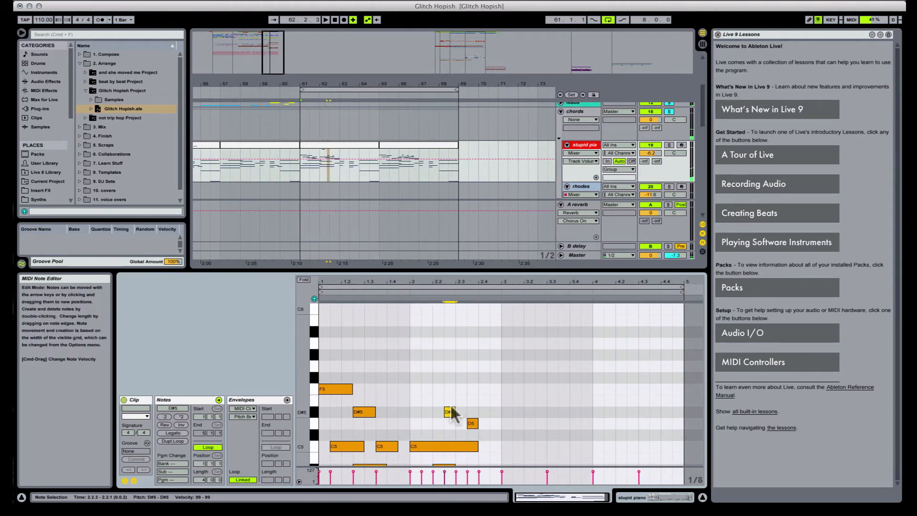
{"action": "key", "text": "shift+Up"}
{"action": "left_click", "coordinate": [473, 458]}
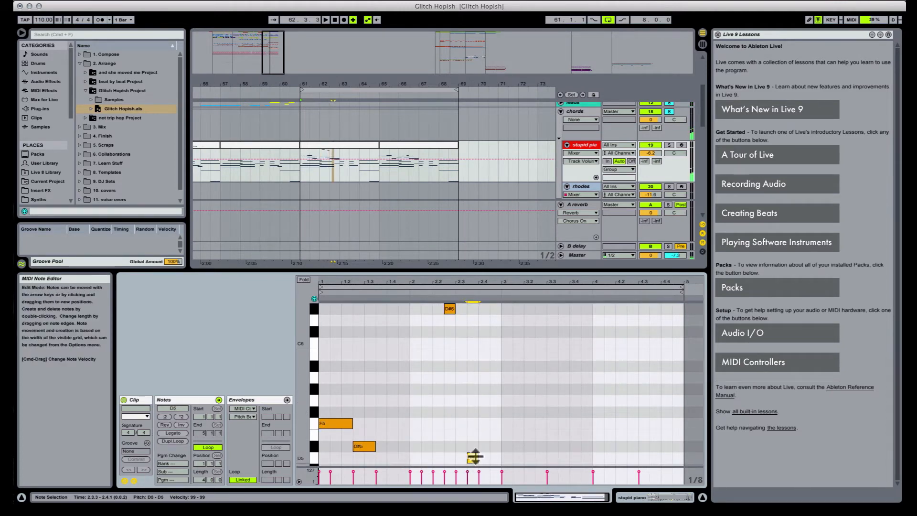
{"action": "key", "text": "space"}
Step: Choose Komplete Audio 6 as the output for Soundflower (2ch)
{"action": "left_click", "coordinate": [592, 1]}
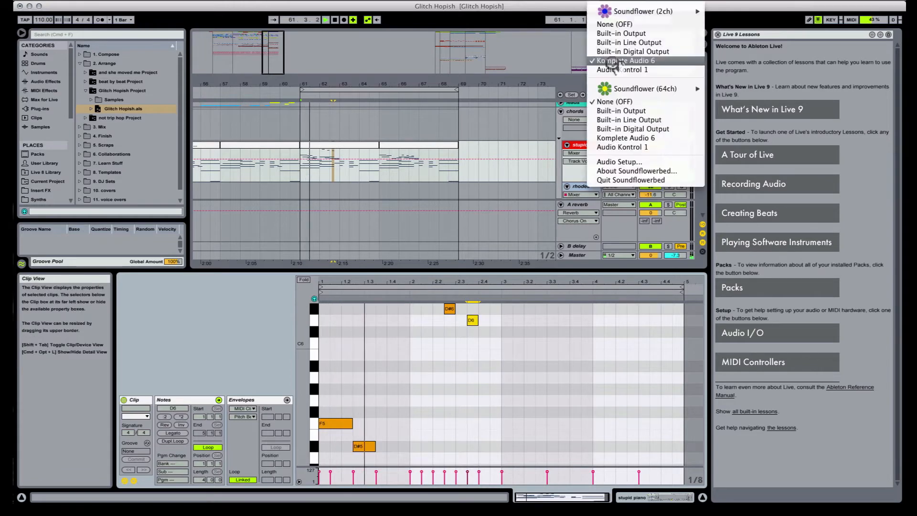
{"action": "left_click", "coordinate": [607, 61]}
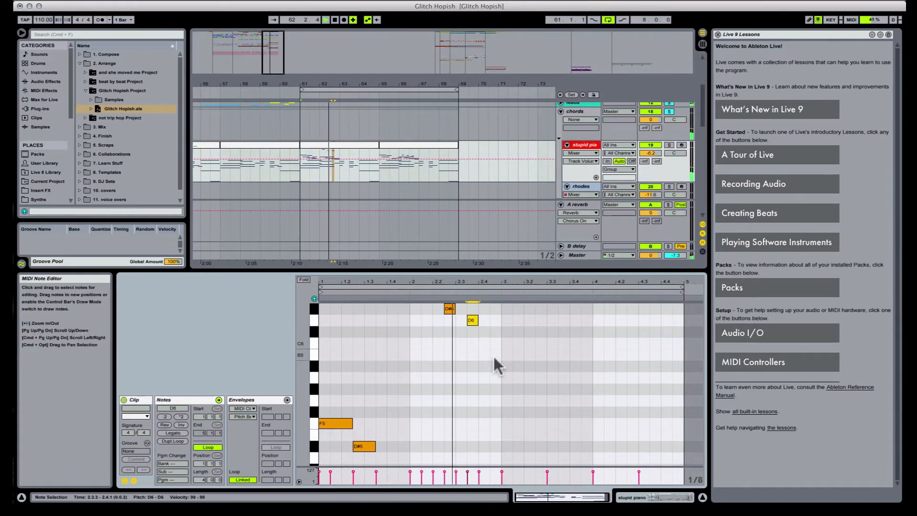
Step: Lower the D6 note at 2.3.3 to C6 and add an A5 note from 2.4.3 to 3.1.1
{"action": "left_click_drag", "start_coordinate": [473, 321], "coordinate": [473, 334]}
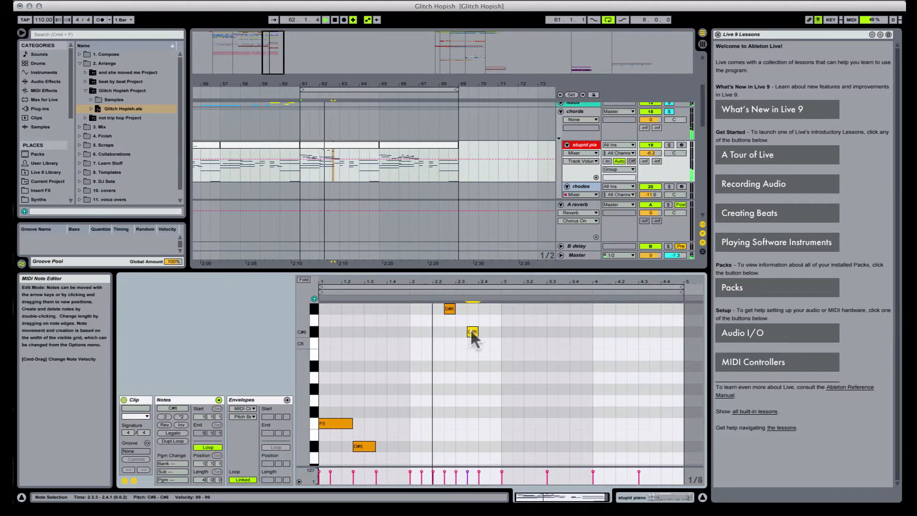
{"action": "left_click_drag", "start_coordinate": [472, 333], "coordinate": [472, 344]}
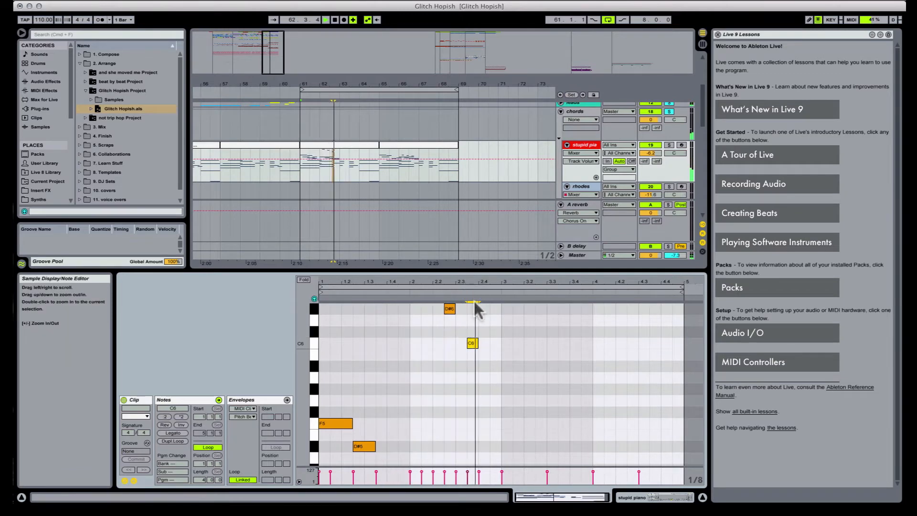
{"action": "double_click", "coordinate": [493, 354]}
{"action": "left_click_drag", "start_coordinate": [493, 354], "coordinate": [495, 381]}
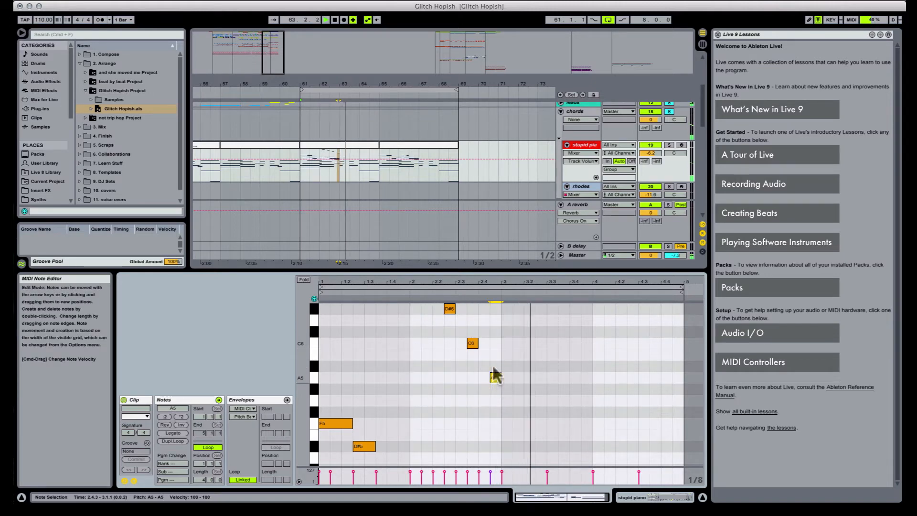
Step: Draw A-reverb send automation rising in steps through bar 62 of stupid piano, and duplicate the four-bar clip to 65.1.1
{"action": "left_click", "coordinate": [361, 146]}
{"action": "scroll", "coordinate": [461, 375], "scroll_direction": "up", "scroll_amount": 2}
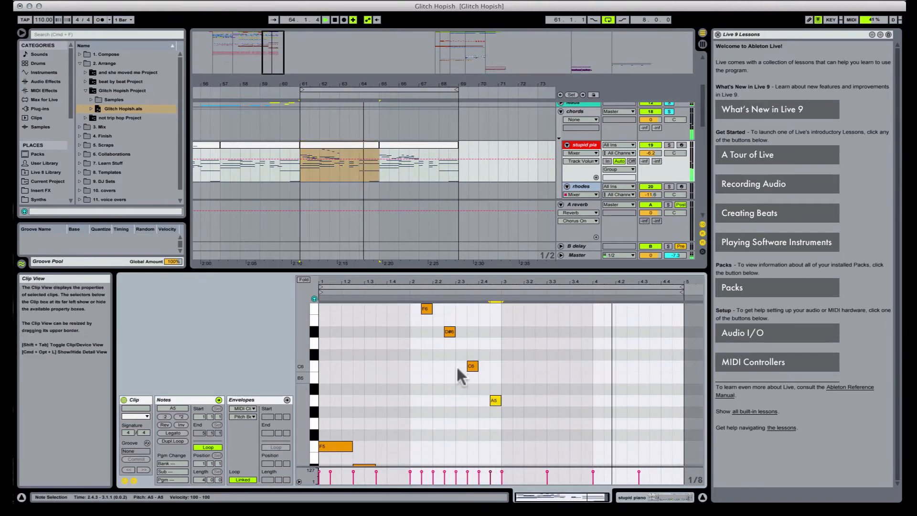
{"action": "left_click", "coordinate": [644, 160]}
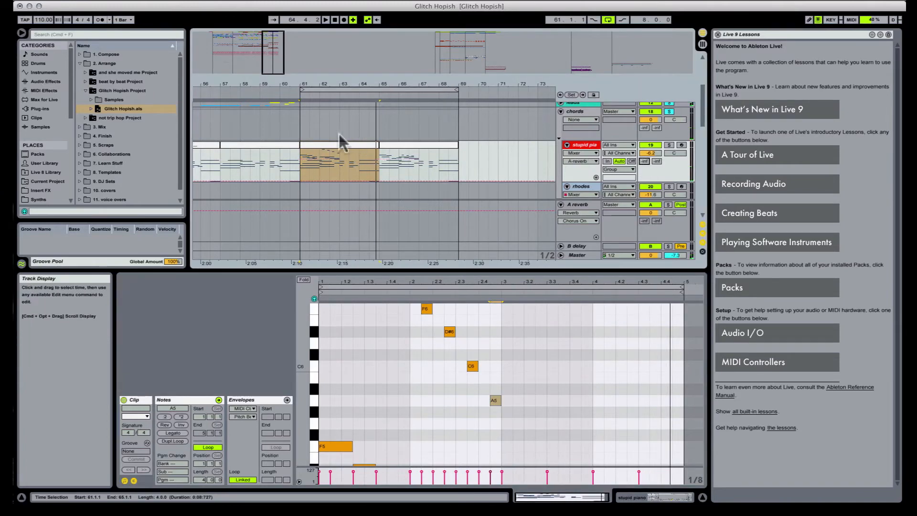
{"action": "key", "text": "b"}
{"action": "left_click", "coordinate": [324, 152]}
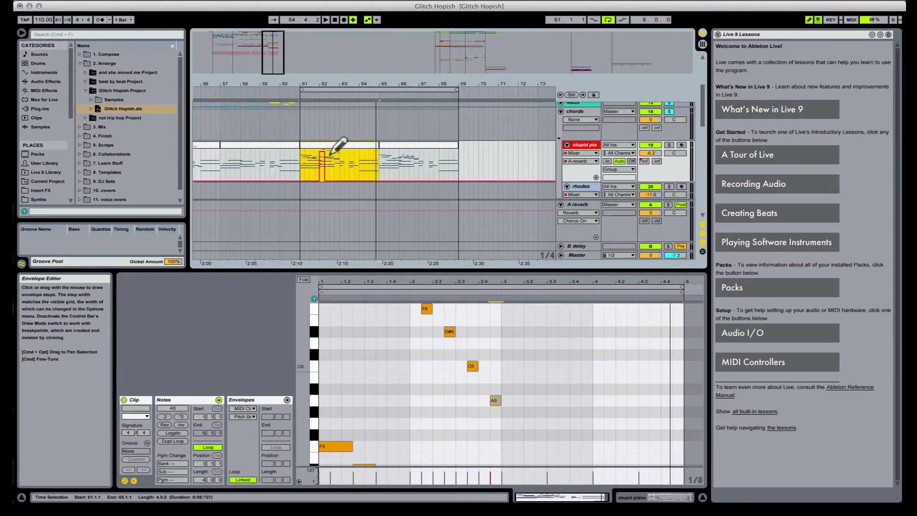
{"action": "left_click_drag", "start_coordinate": [334, 151], "coordinate": [338, 157]}
{"action": "key", "text": "space"}
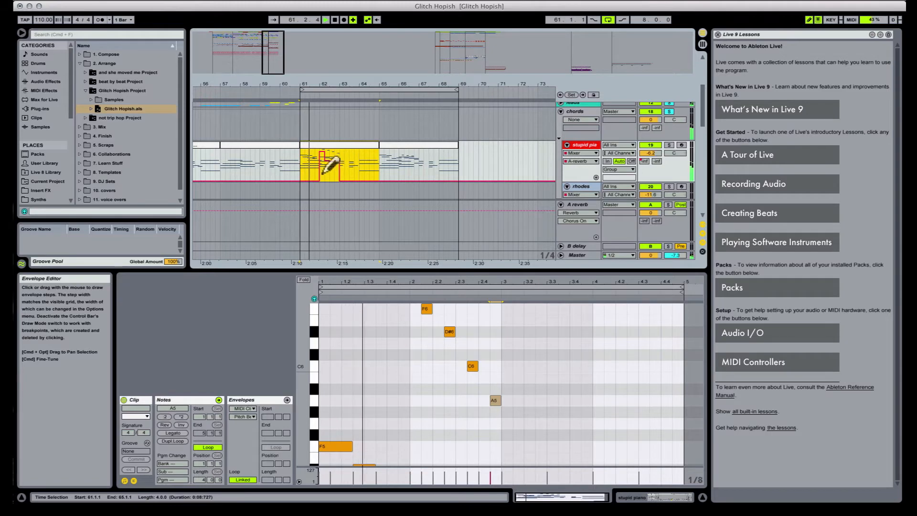
{"action": "left_click_drag", "start_coordinate": [337, 161], "coordinate": [343, 180]}
{"action": "key", "text": "super+d"}
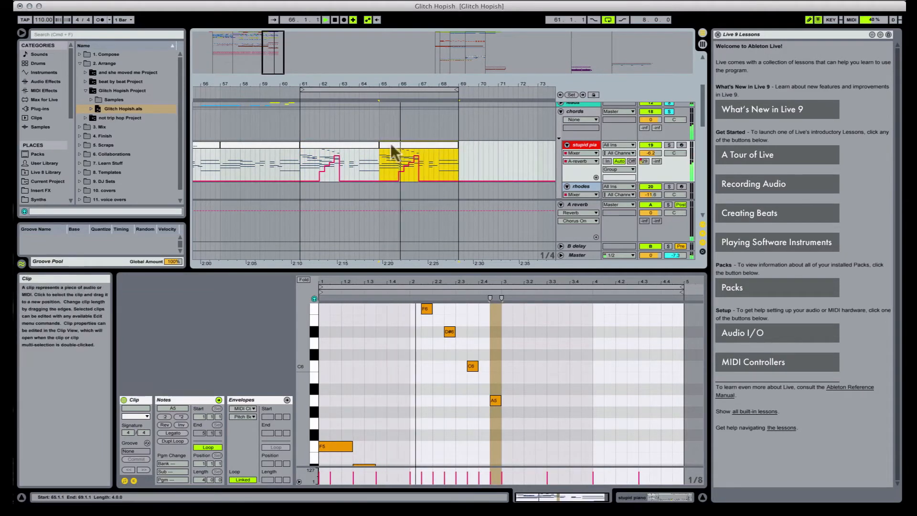
Step: In the stupid piano clip at 65.1.1, delete the C5 and A4 notes at 1.3.3 and extend the D#5 and A#4 notes to 2.1.1
{"action": "left_click", "coordinate": [410, 288]}
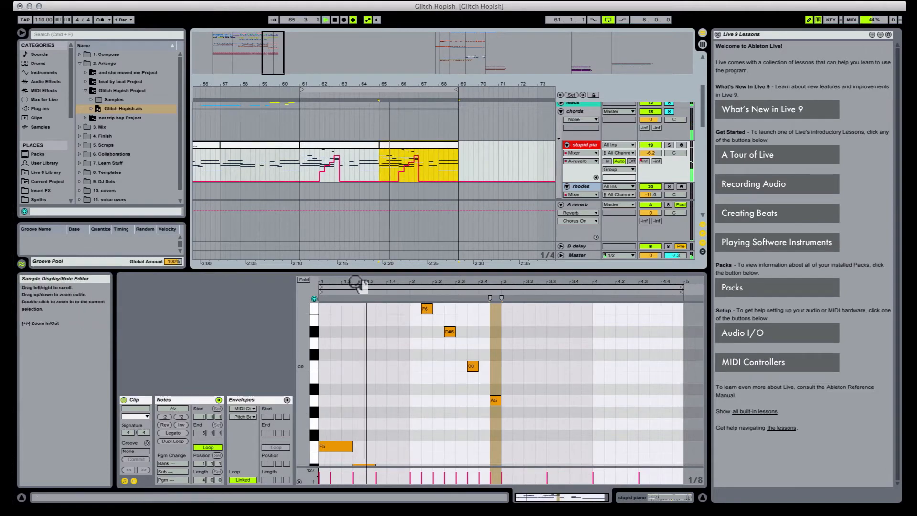
{"action": "scroll", "coordinate": [425, 348], "scroll_direction": "down", "scroll_amount": 6}
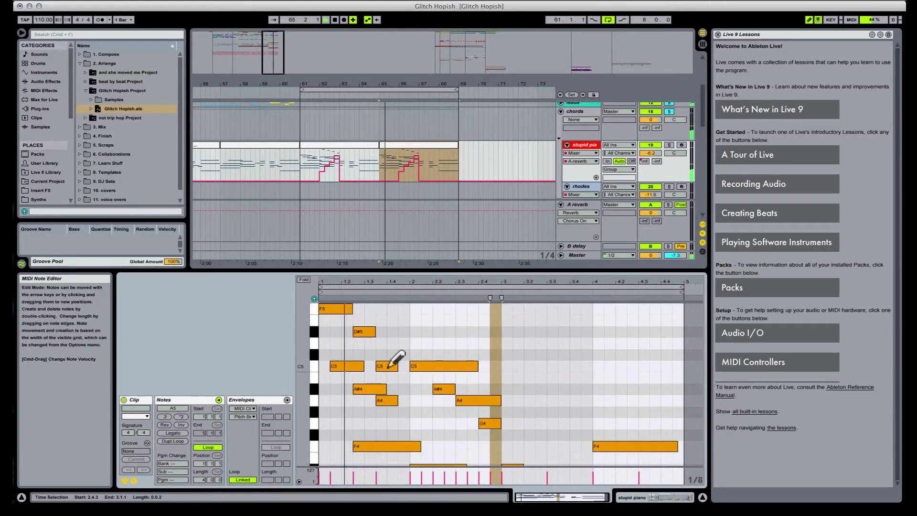
{"action": "left_click", "coordinate": [389, 366]}
{"action": "key", "text": "space"}
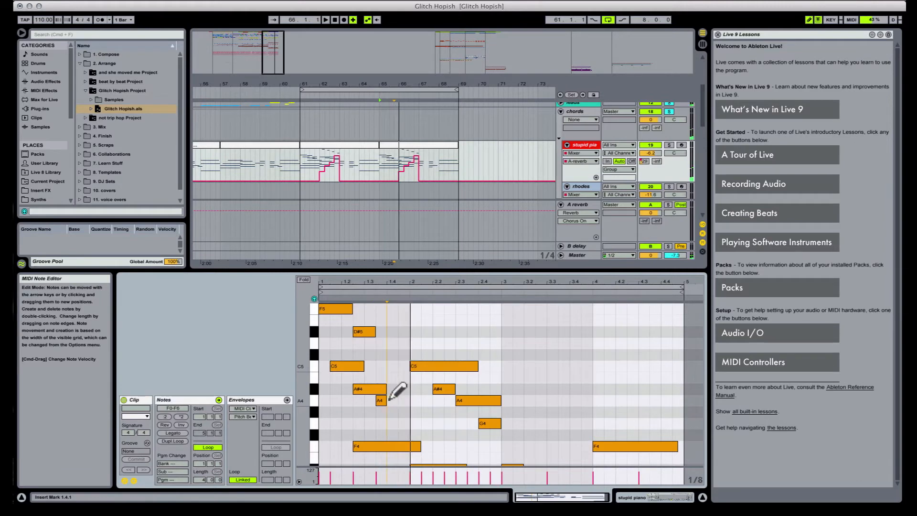
{"action": "left_click", "coordinate": [388, 401]}
{"action": "left_click", "coordinate": [392, 400]}
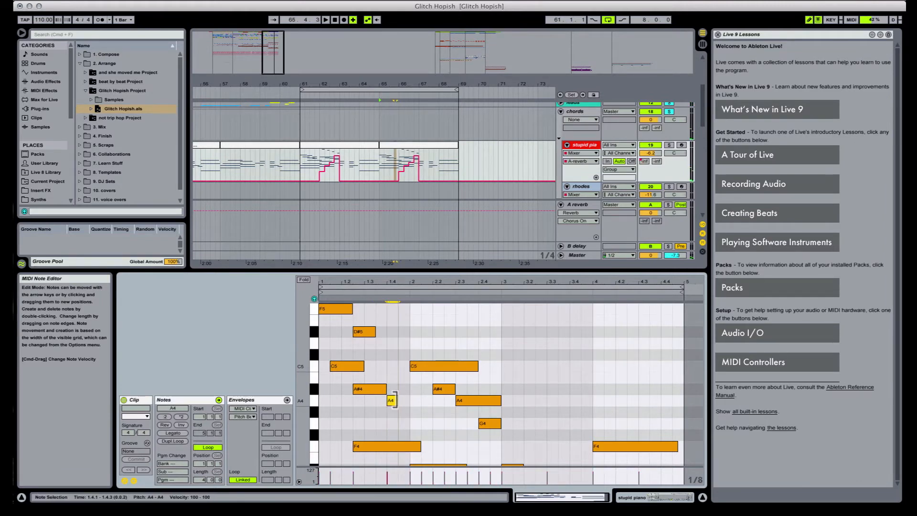
{"action": "key", "text": "space"}
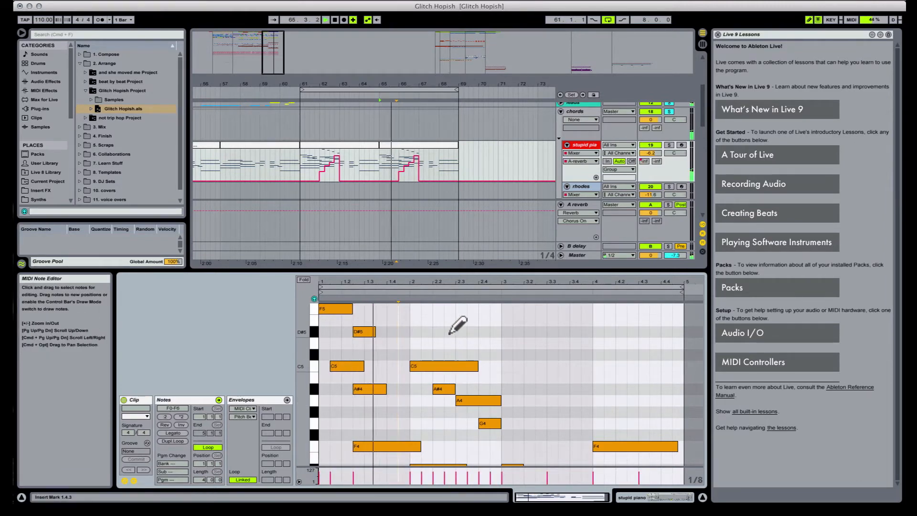
{"action": "left_click_drag", "start_coordinate": [376, 331], "coordinate": [410, 331]}
{"action": "left_click_drag", "start_coordinate": [386, 389], "coordinate": [410, 390]}
Step: Lower the F6, D#6 and C6 notes in the second bar by one octave to F5, D#5 and C5
{"action": "scroll", "coordinate": [456, 355], "scroll_direction": "up", "scroll_amount": 6}
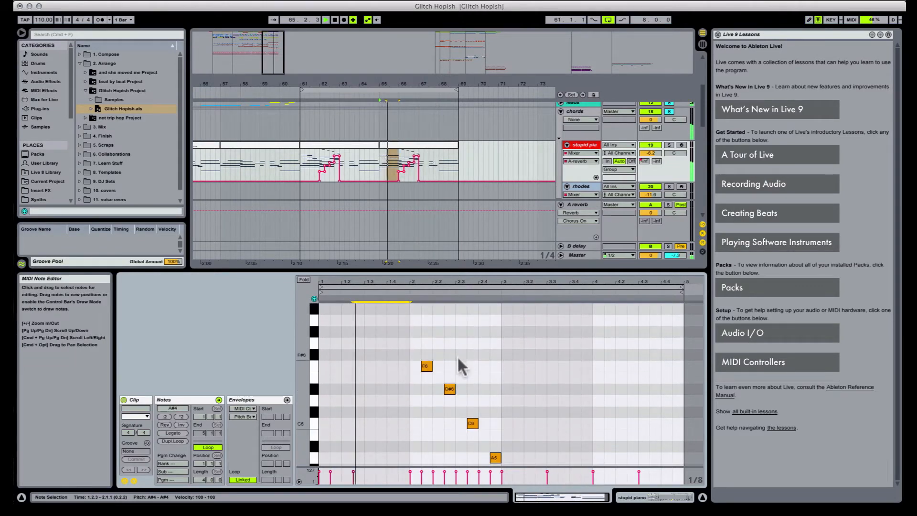
{"action": "left_click", "coordinate": [423, 363]}
{"action": "key", "text": "shift+Down"}
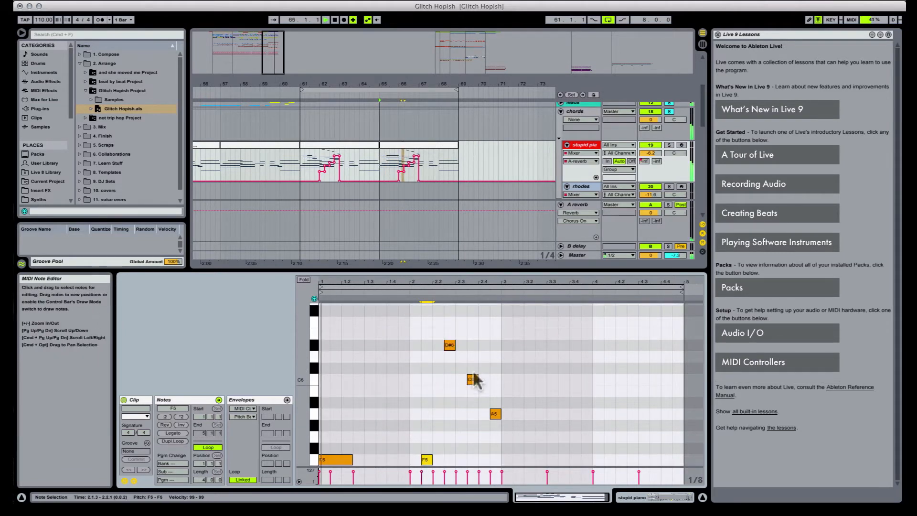
{"action": "left_click", "coordinate": [448, 345]}
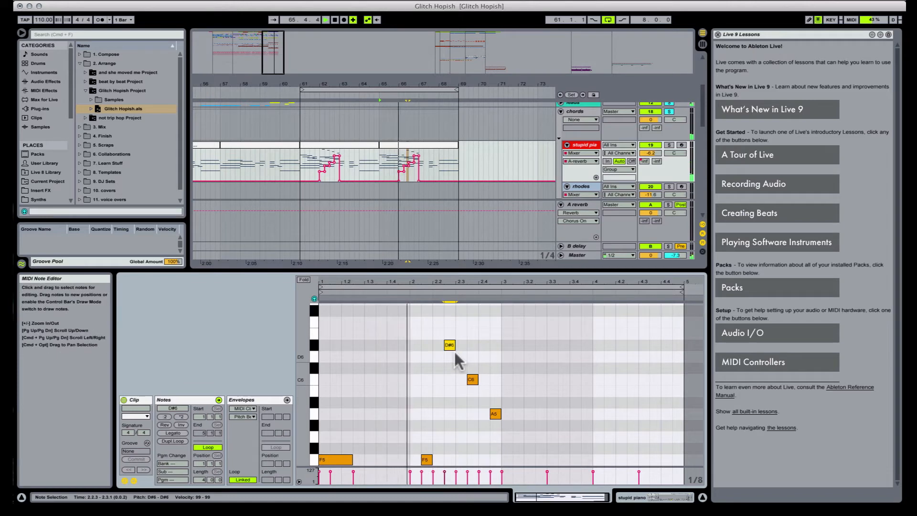
{"action": "key", "text": "shift+Down"}
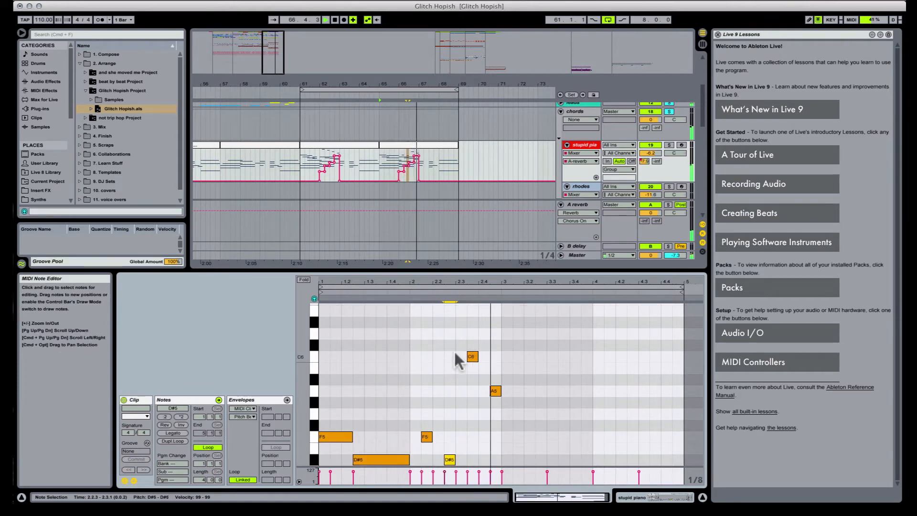
{"action": "left_click", "coordinate": [472, 357]}
{"action": "key", "text": "shift+Down"}
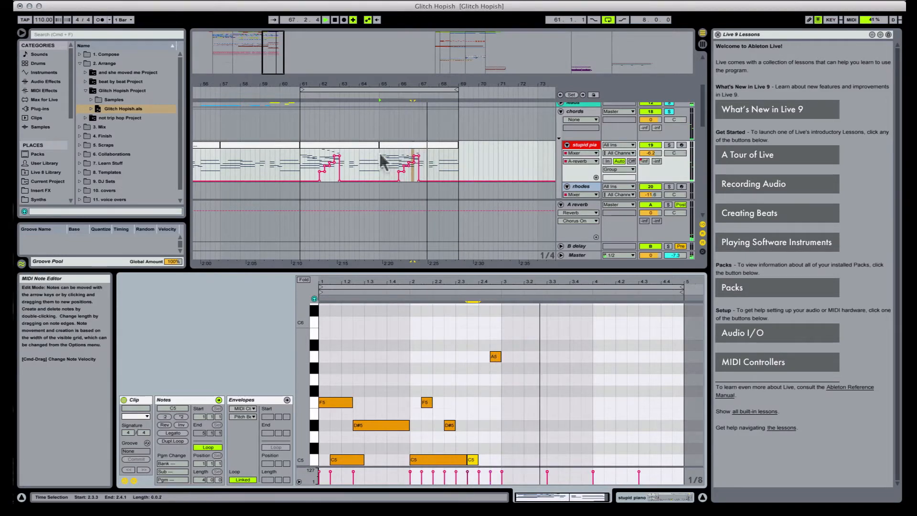
Step: Select both stupid piano clips of the chorus, from 61.1.1 to 69.1.1, and fold the chords group
{"action": "left_click", "coordinate": [358, 152]}
{"action": "left_click", "coordinate": [420, 143], "text": "shift"}
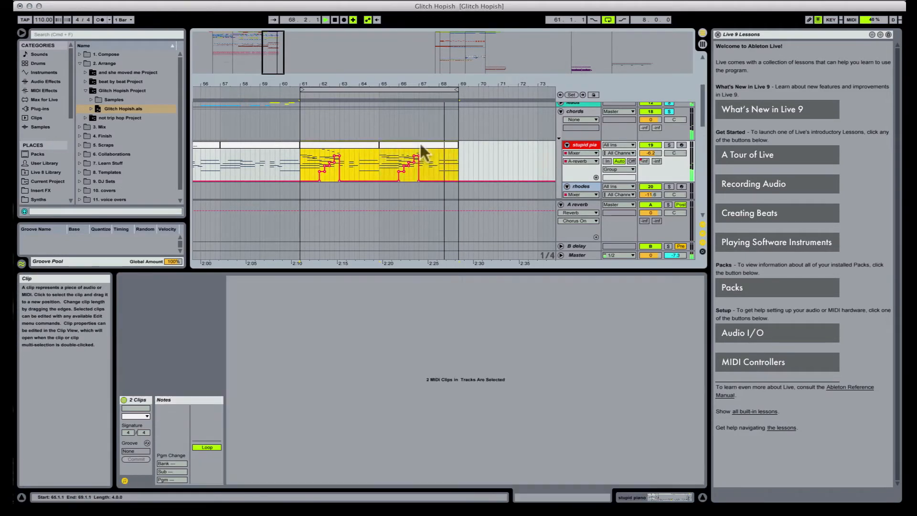
{"action": "scroll", "coordinate": [403, 164], "scroll_direction": "up", "scroll_amount": 4}
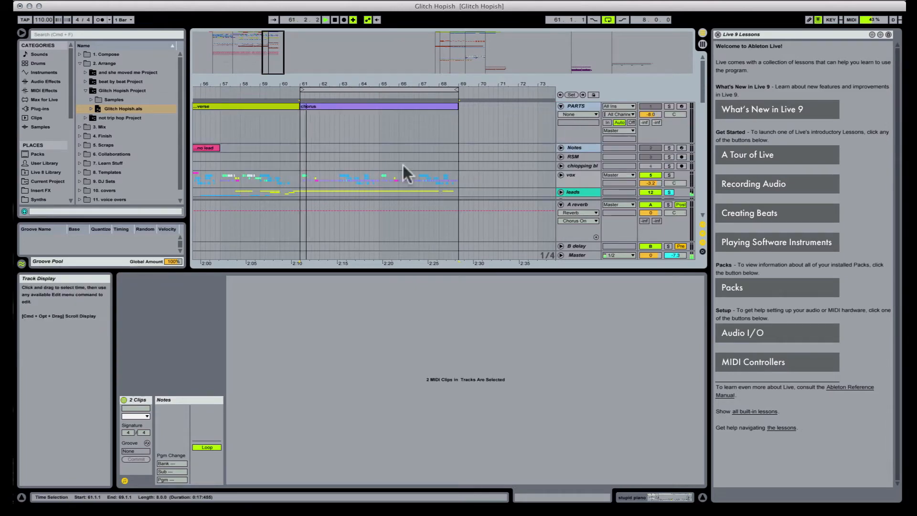
{"action": "scroll", "coordinate": [399, 149], "scroll_direction": "down", "scroll_amount": 4}
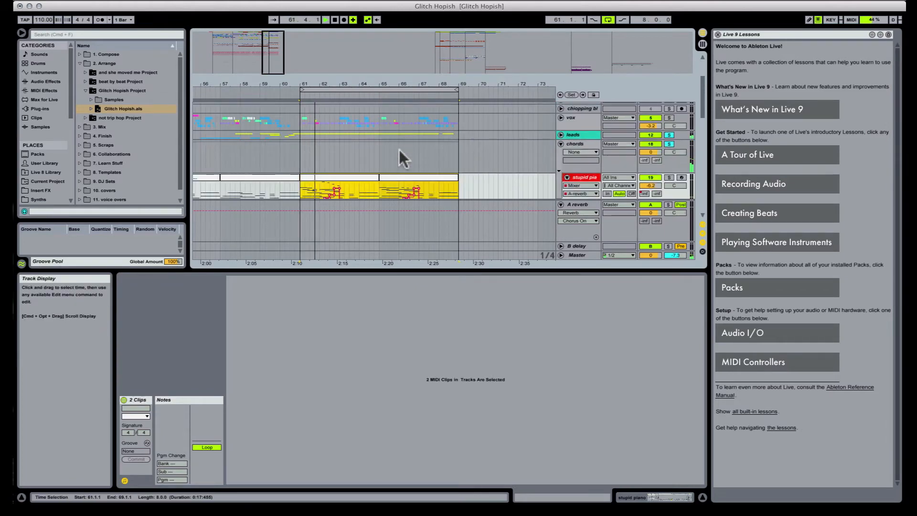
{"action": "left_click", "coordinate": [560, 143]}
Step: Unfold the sub track and examine the pitch bend envelope of the sub clip at 61.1.1
{"action": "scroll", "coordinate": [389, 147], "scroll_direction": "down", "scroll_amount": 2}
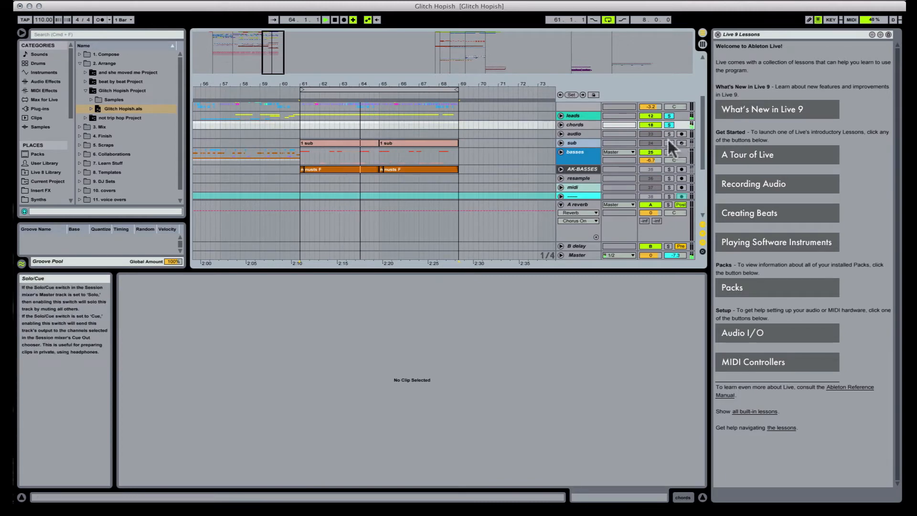
{"action": "left_click", "coordinate": [561, 143]}
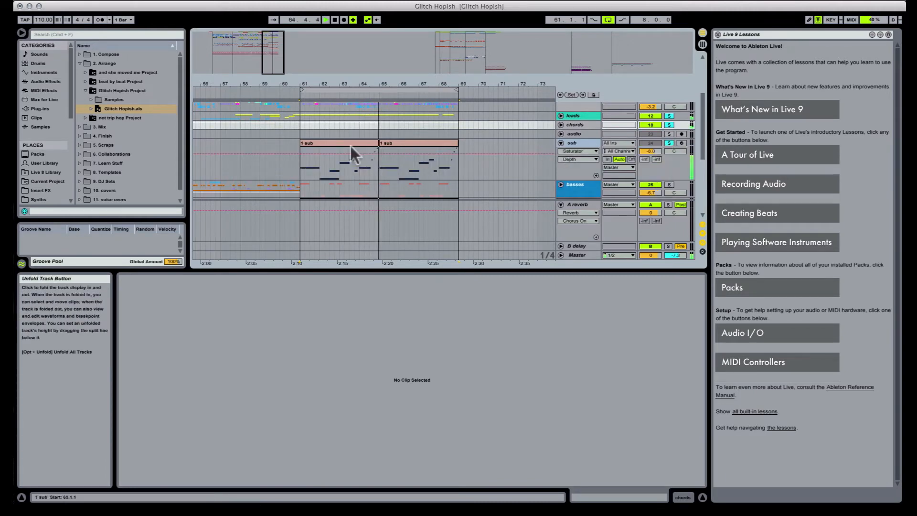
{"action": "left_click", "coordinate": [333, 142]}
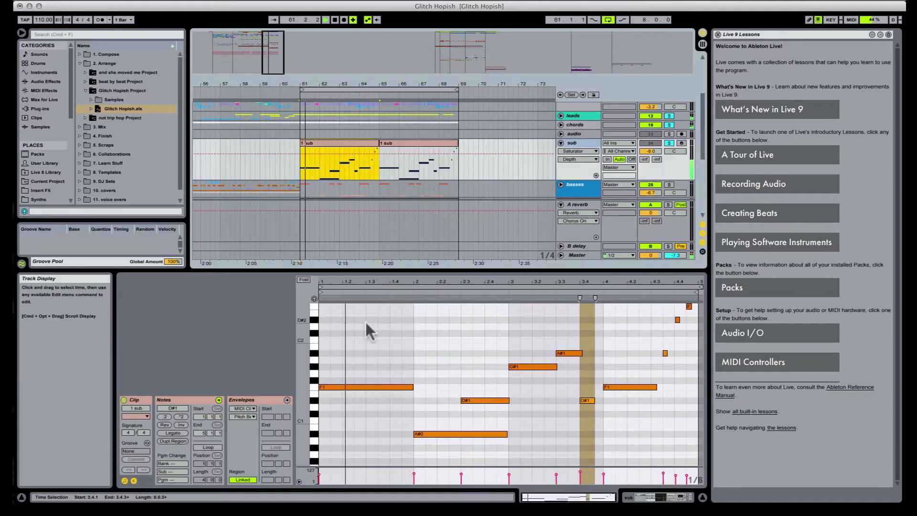
{"action": "left_click", "coordinate": [242, 415]}
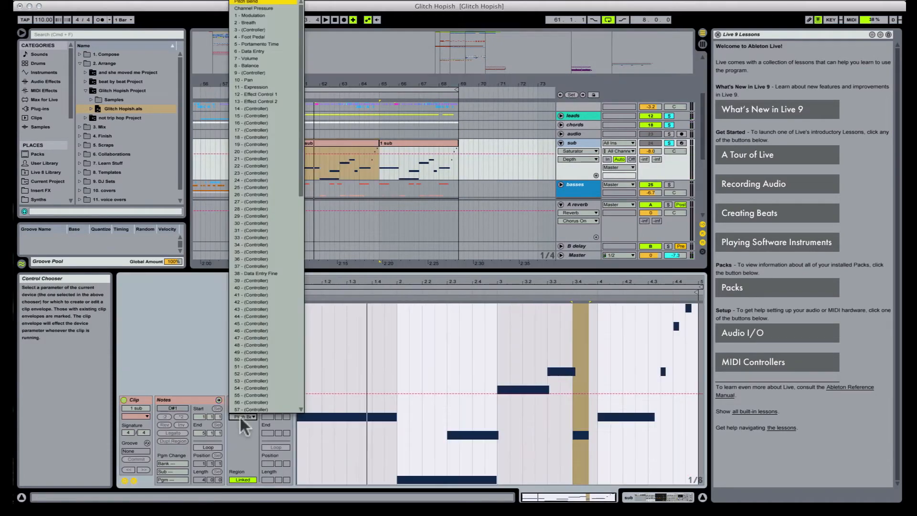
{"action": "left_click", "coordinate": [240, 417]}
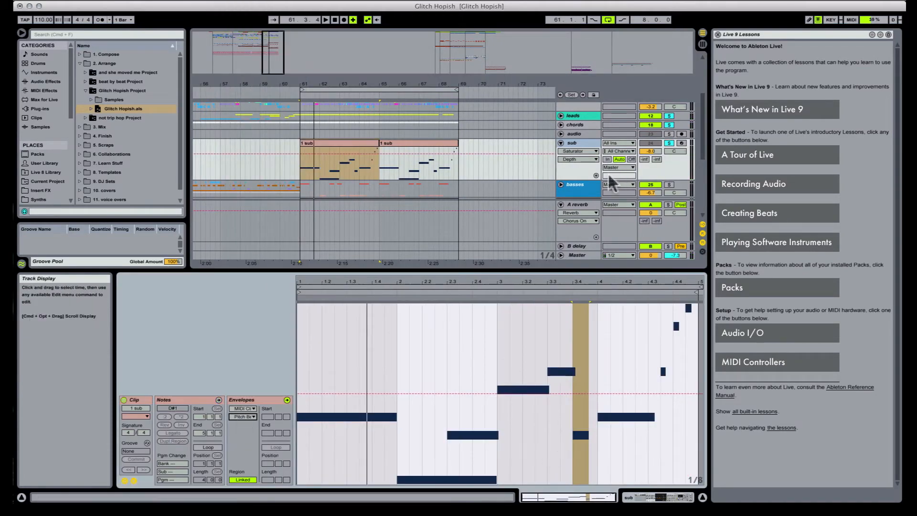
Step: In the sub track's device chain, expand and activate the remove lows & EQ device and disable its band 1 low cut
{"action": "left_click", "coordinate": [664, 495]}
{"action": "left_click_drag", "start_coordinate": [651, 503], "coordinate": [675, 507]}
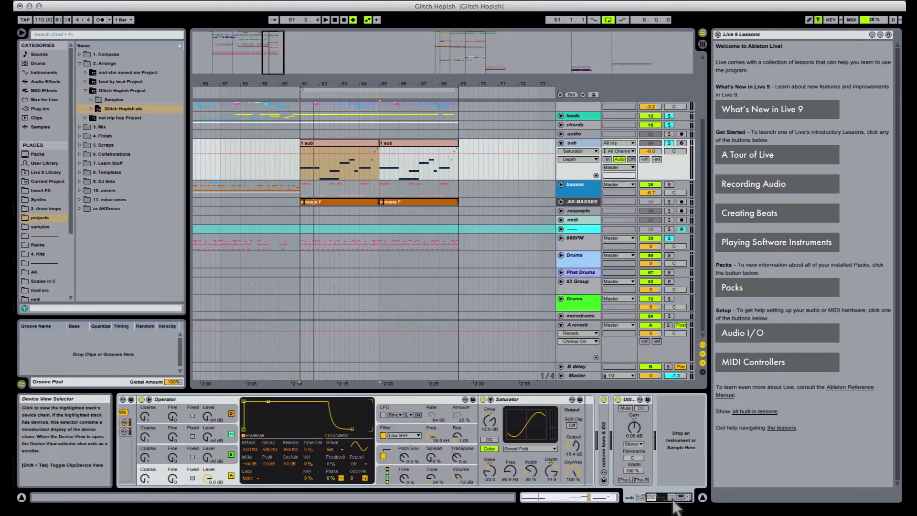
{"action": "left_click", "coordinate": [630, 429]}
{"action": "double_click", "coordinate": [600, 415]}
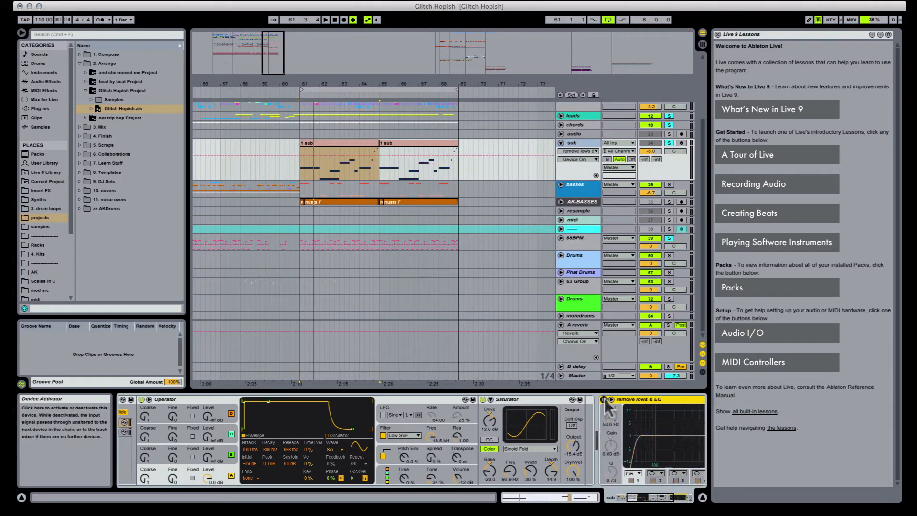
{"action": "left_click", "coordinate": [686, 499]}
{"action": "left_click", "coordinate": [634, 426]}
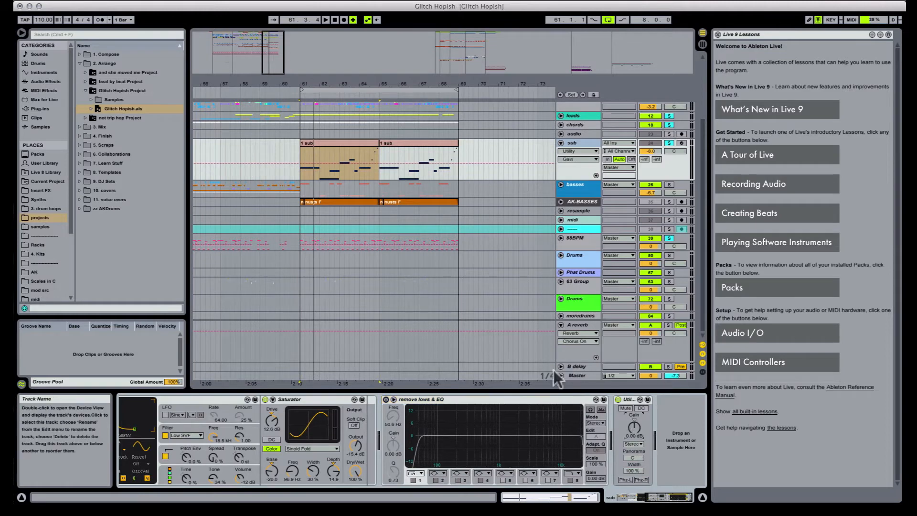
{"action": "left_click", "coordinate": [386, 400]}
{"action": "left_click", "coordinate": [413, 480]}
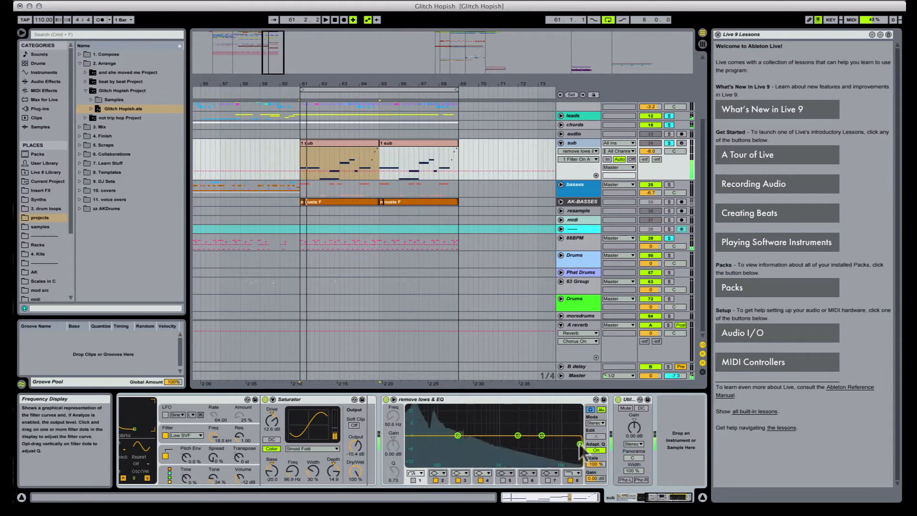
Step: Reshape the EQ's band 8 high cut into a gentle roll-off at 13.9 kHz with Q 0.10, and audition the sub
{"action": "left_click_drag", "start_coordinate": [579, 444], "coordinate": [577, 459]}
{"action": "key", "text": "space"}
{"action": "key", "text": "space"}
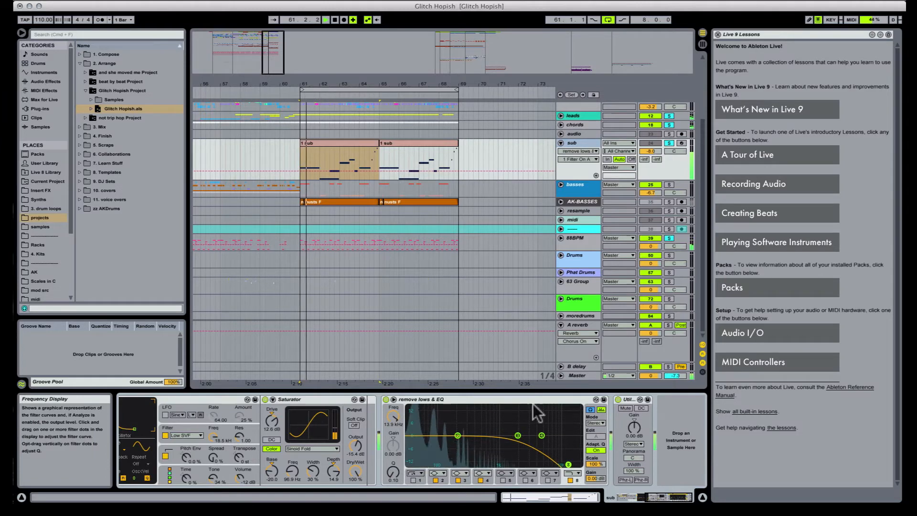
{"action": "key", "text": "space"}
Step: Show the sub track's Utility gain automation and create a ramp rising from -35 dB at 61.1.1 to full level at 61.2.1
{"action": "left_click", "coordinate": [309, 142]}
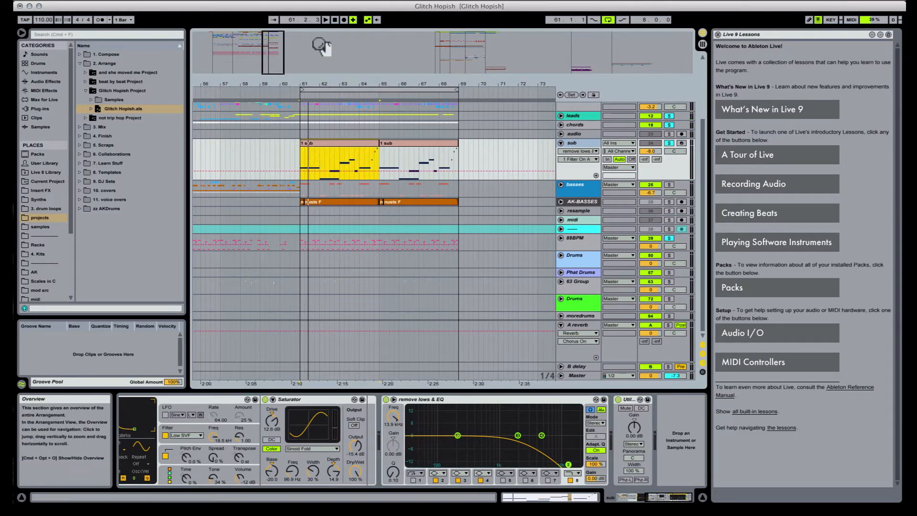
{"action": "left_click_drag", "start_coordinate": [308, 86], "coordinate": [311, 96]}
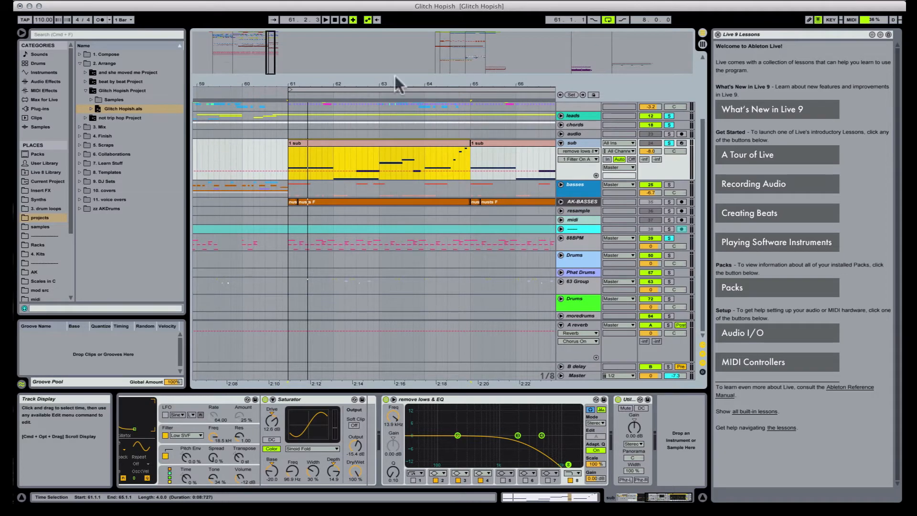
{"action": "scroll", "coordinate": [418, 180], "scroll_direction": "up", "scroll_amount": 5}
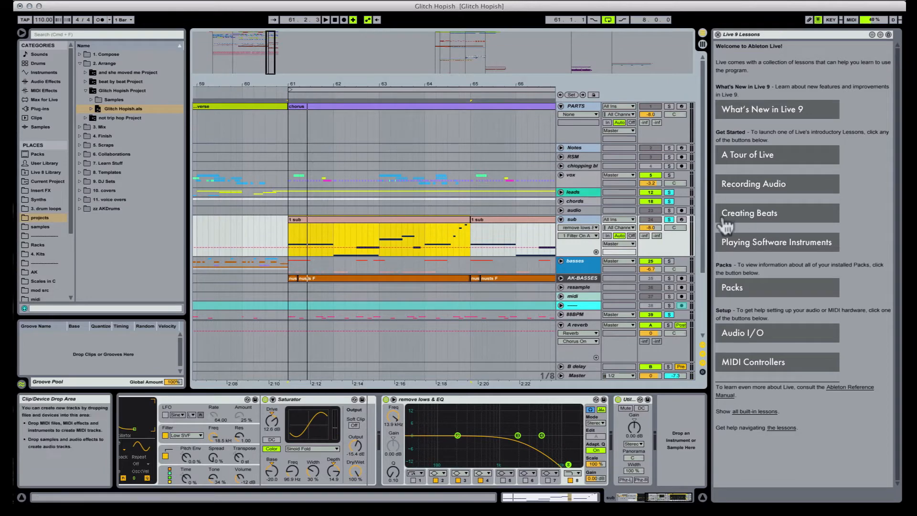
{"action": "scroll", "coordinate": [402, 146], "scroll_direction": "down", "scroll_amount": 2}
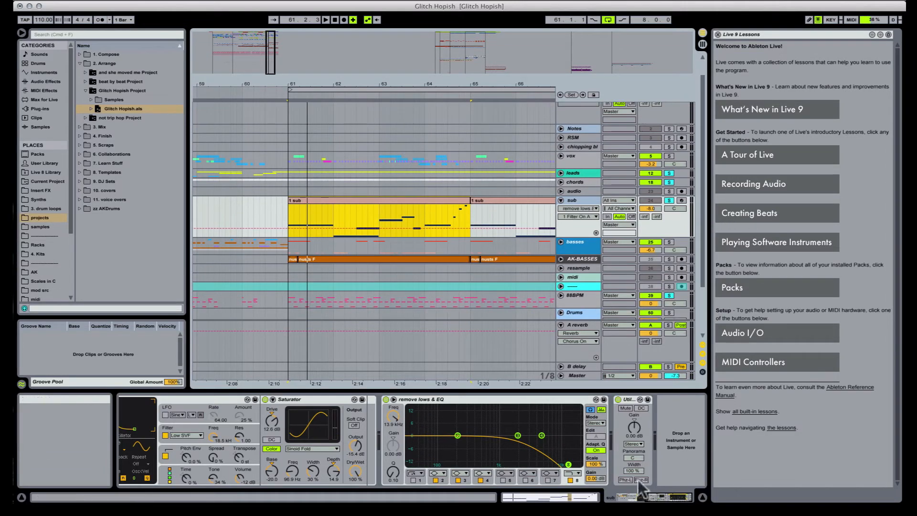
{"action": "left_click", "coordinate": [633, 432]}
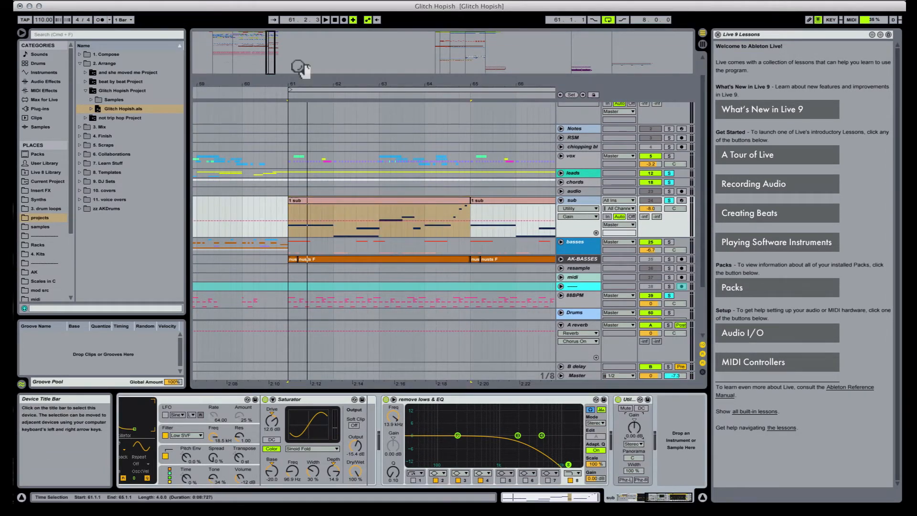
{"action": "left_click_drag", "start_coordinate": [299, 85], "coordinate": [300, 115]}
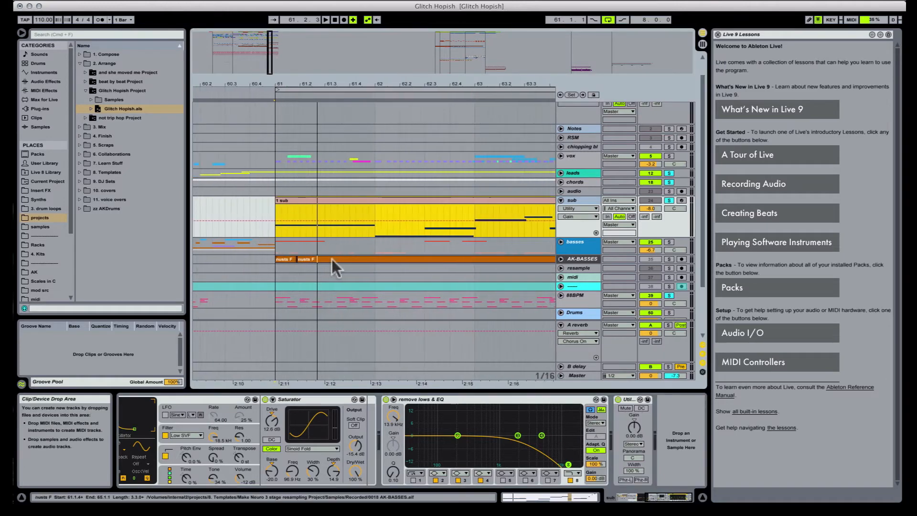
{"action": "left_click", "coordinate": [298, 225]}
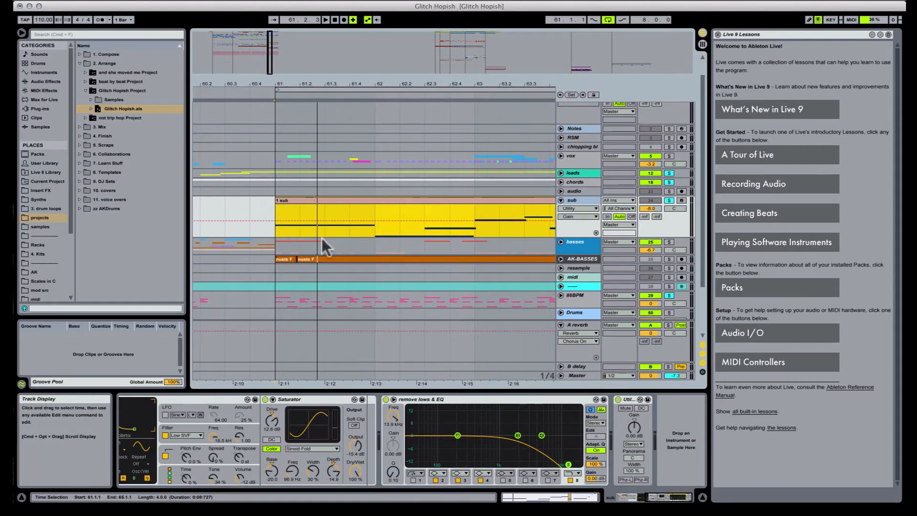
{"action": "key", "text": "super+b"}
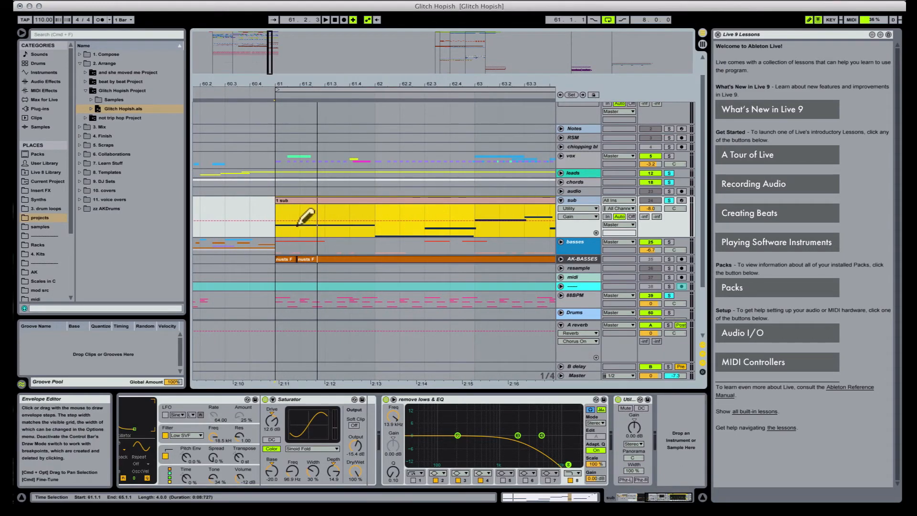
{"action": "key", "text": "super+b"}
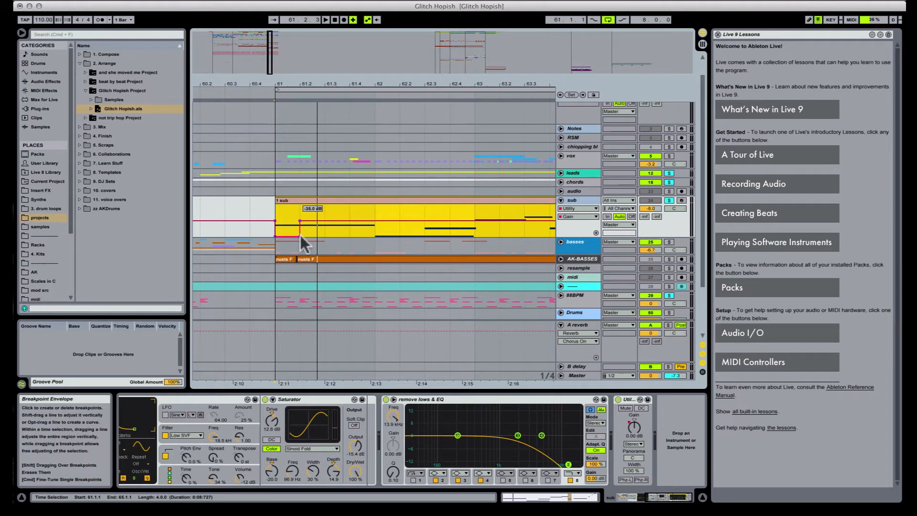
{"action": "left_click", "coordinate": [300, 235]}
{"action": "key", "text": "space"}
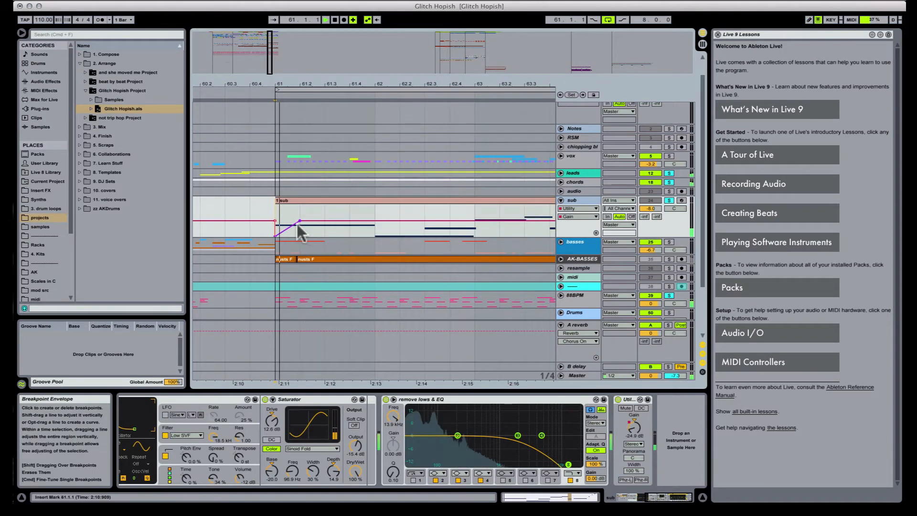
Step: Curve the first-beat gain ramp upward so it rises fast and levels off, and audition it
{"action": "left_click_drag", "start_coordinate": [292, 226], "coordinate": [292, 214]}
{"action": "key", "text": "space"}
{"action": "key", "text": "space"}
{"action": "key", "text": "space"}
{"action": "key", "text": "space"}
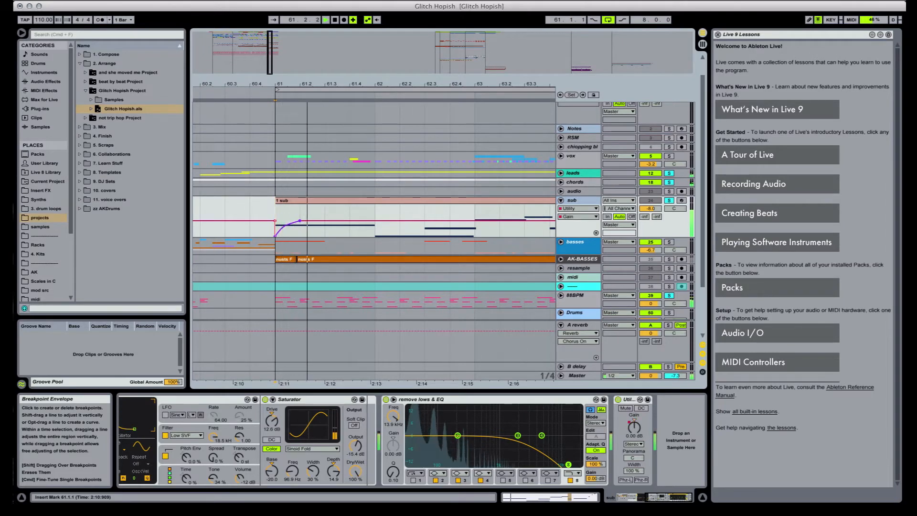
{"action": "key", "text": "space"}
Step: Put the Utility gain automation in its own lane and repeat the ramp from 61.1.1 to 61.2.1 across the remaining beats of bar 61
{"action": "left_click", "coordinate": [585, 227]}
{"action": "key", "text": "space"}
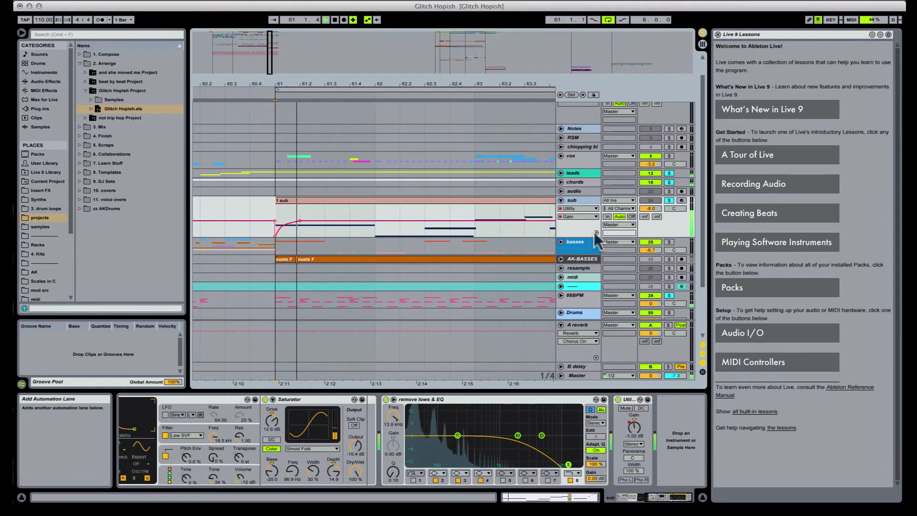
{"action": "key", "text": "space"}
{"action": "left_click", "coordinate": [595, 233]}
{"action": "left_click_drag", "start_coordinate": [276, 242], "coordinate": [304, 244]}
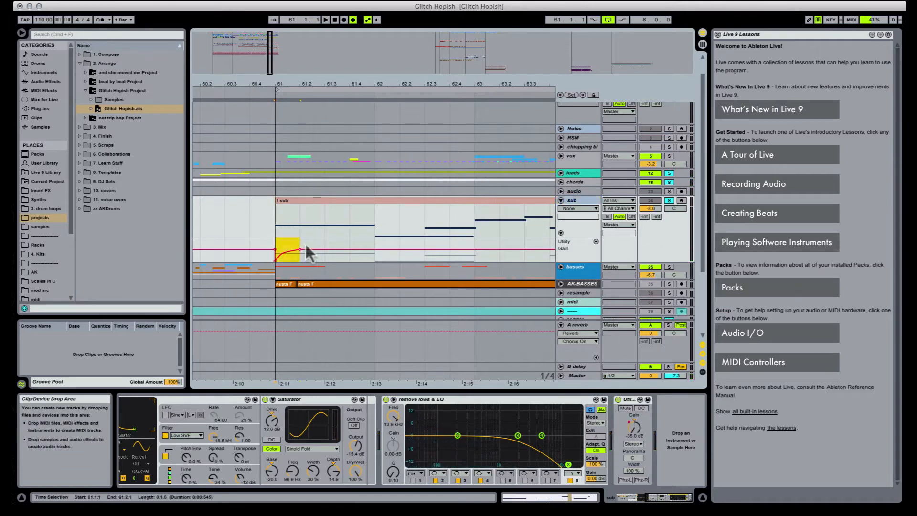
{"action": "key", "text": "super+d"}
{"action": "key", "text": "super+d"}
{"action": "key", "text": "space"}
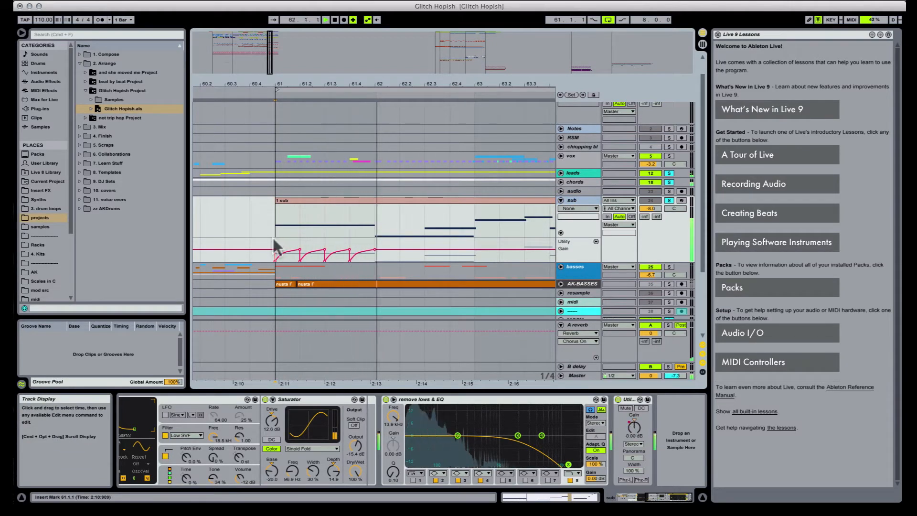
Step: Vary the curvature of the gain ramps in bar 61, bending the fourth-beat ramp downward and auditioning the pumping
{"action": "left_click_drag", "start_coordinate": [273, 238], "coordinate": [373, 258]}
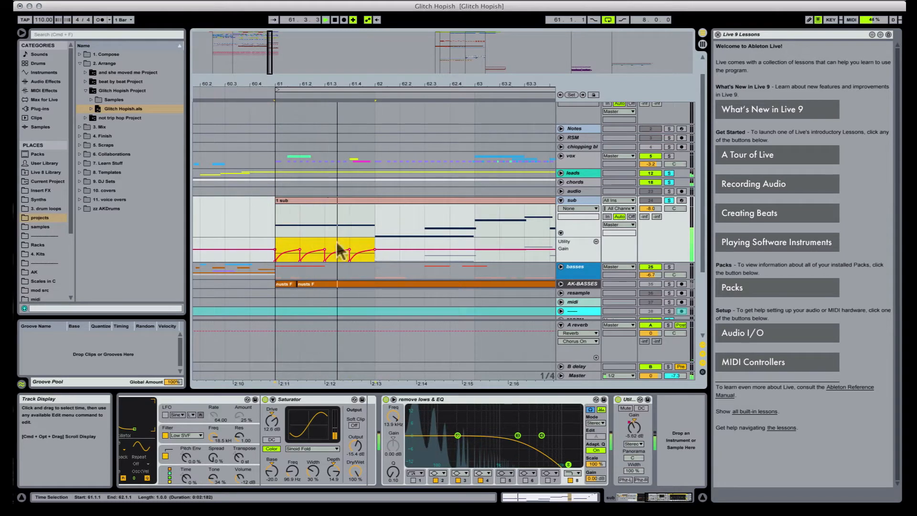
{"action": "left_click", "coordinate": [323, 253]}
{"action": "key", "text": "space"}
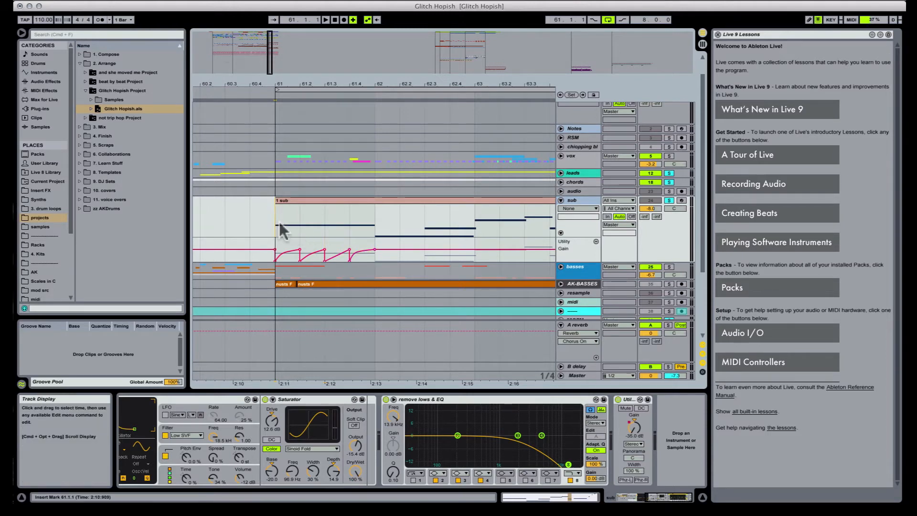
{"action": "key", "text": "space"}
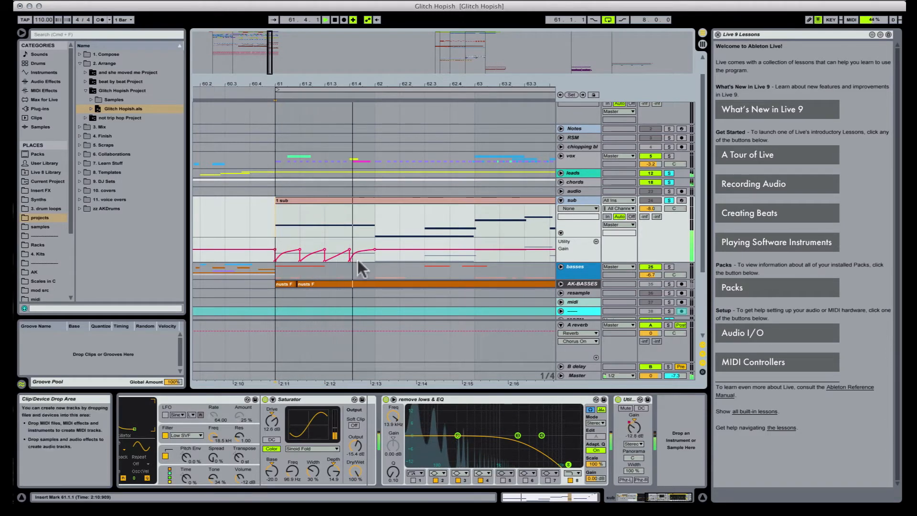
{"action": "key", "text": "space"}
{"action": "key", "text": "space"}
{"action": "left_click_drag", "start_coordinate": [360, 252], "coordinate": [360, 256]}
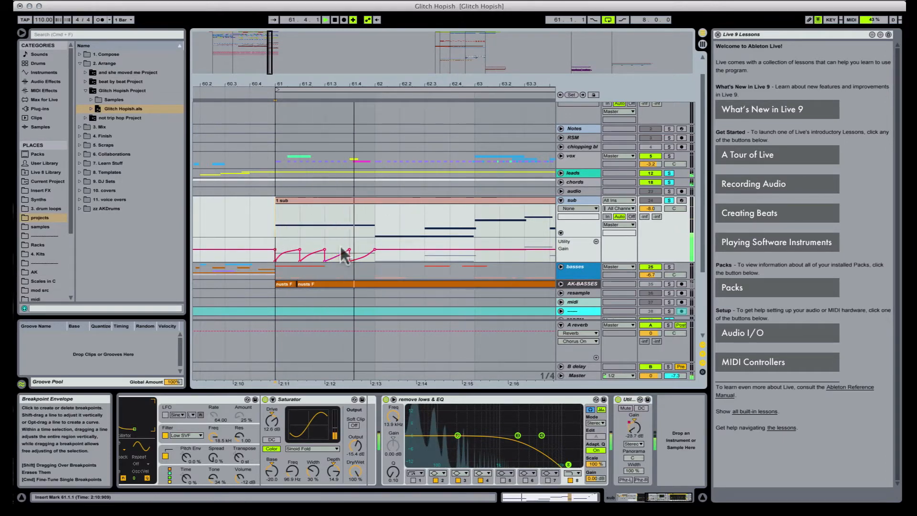
{"action": "left_click_drag", "start_coordinate": [343, 253], "coordinate": [343, 248]}
{"action": "key", "text": "space"}
{"action": "key", "text": "space"}
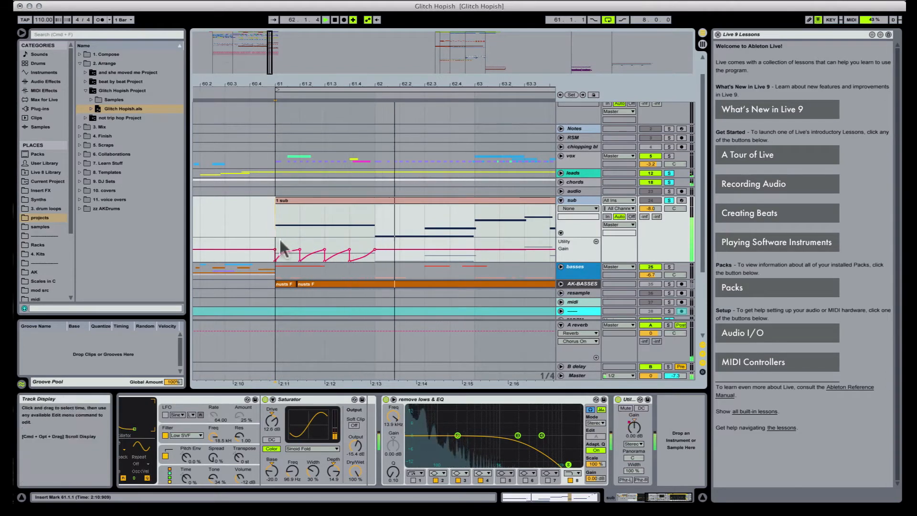
Step: Duplicate the one-bar gain automation of bar 61 across bars 62 and 63, and play it back
{"action": "left_click_drag", "start_coordinate": [278, 241], "coordinate": [371, 250]}
{"action": "key", "text": "super+d"}
{"action": "key", "text": "super+d"}
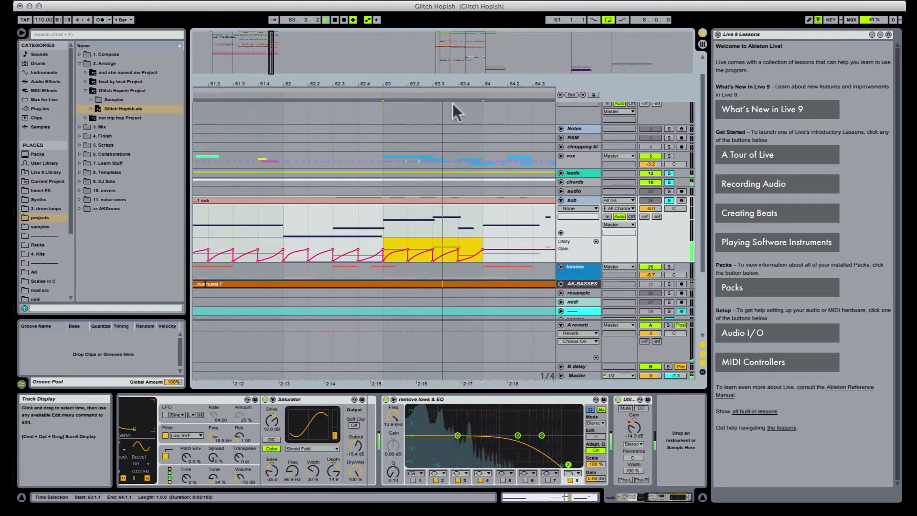
{"action": "key", "text": "space"}
{"action": "key", "text": "space"}
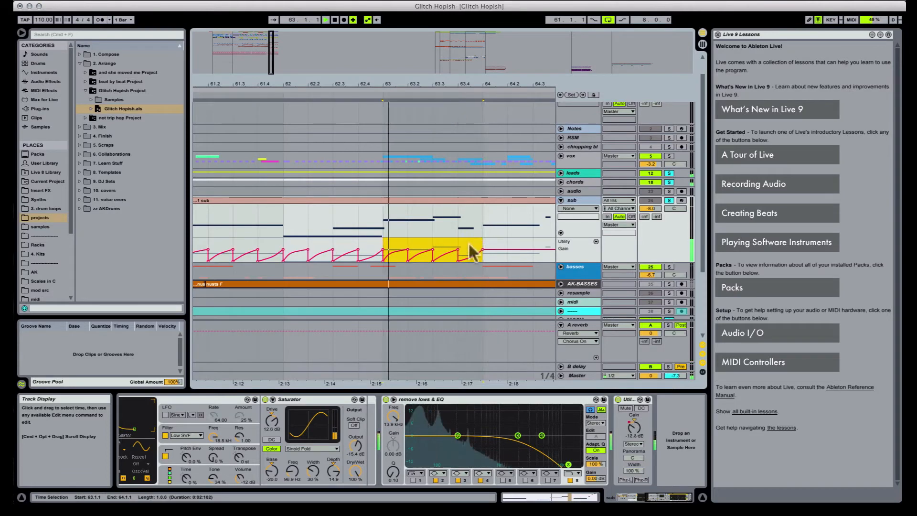
Step: Bend the gain ramp at 63.4.1 upward and add one longer curved ramp from 64.1.1 to just past 64.3.1
{"action": "left_click", "coordinate": [470, 253]}
{"action": "left_click_drag", "start_coordinate": [471, 258], "coordinate": [471, 240]}
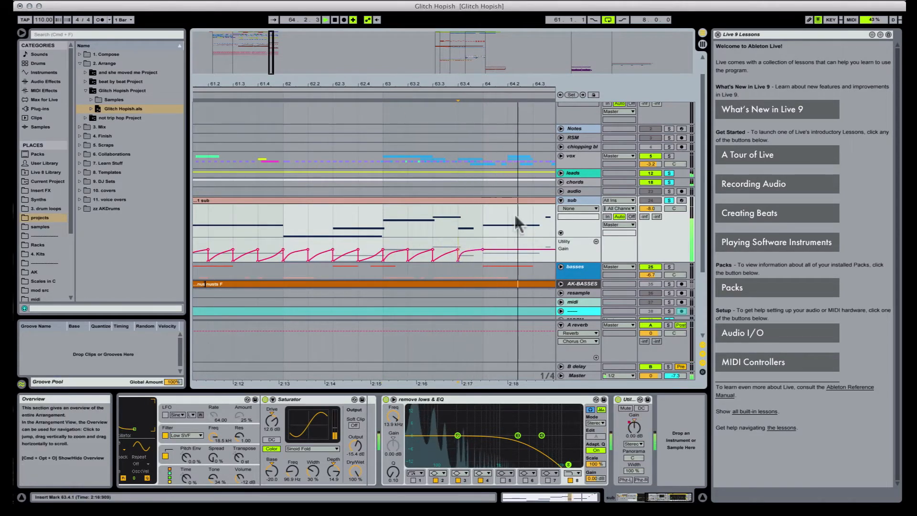
{"action": "left_click", "coordinate": [481, 251]}
{"action": "key", "text": "space"}
{"action": "key", "text": "space"}
{"action": "key", "text": "space"}
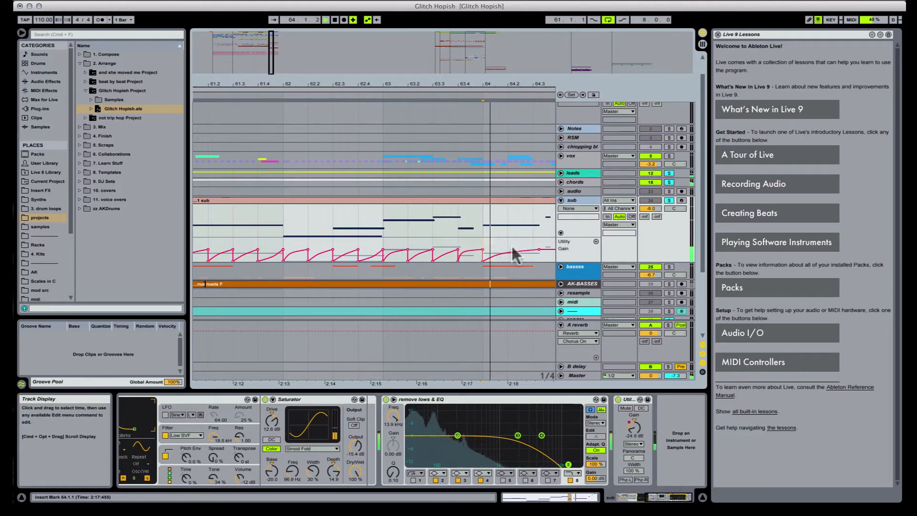
{"action": "left_click_drag", "start_coordinate": [486, 251], "coordinate": [526, 251]}
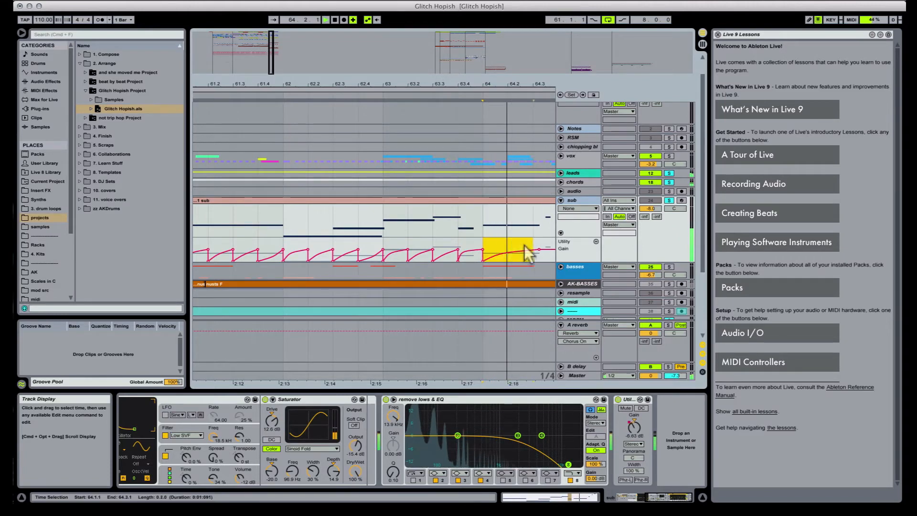
{"action": "left_click_drag", "start_coordinate": [532, 81], "coordinate": [432, 69]}
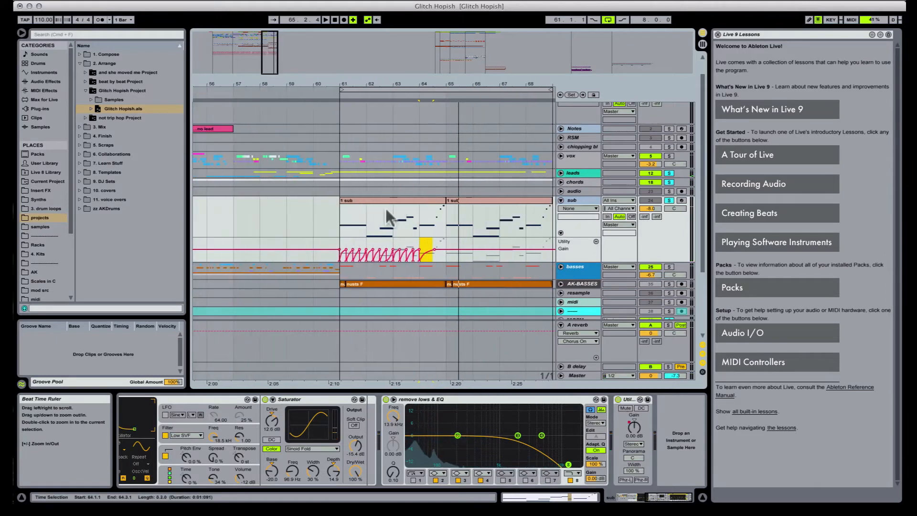
Step: Duplicate the sub track's four-bar gain automation from bars 61–64 into bars 65–68 and play it back from 61.1.1
{"action": "left_click", "coordinate": [340, 257]}
{"action": "key", "text": "space"}
{"action": "left_click_drag", "start_coordinate": [340, 250], "coordinate": [449, 250]}
{"action": "key", "text": "super+d"}
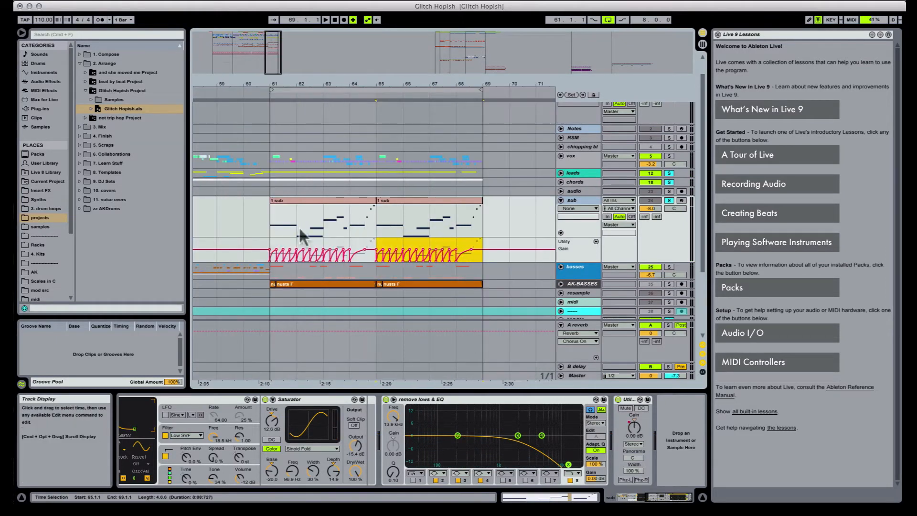
{"action": "left_click", "coordinate": [278, 244]}
{"action": "key", "text": "space"}
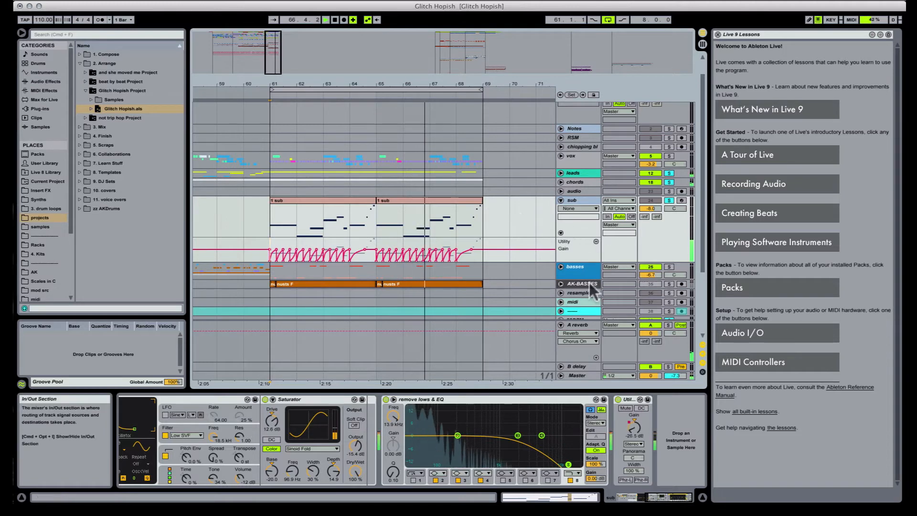
Step: Deactivate the AK-BASSES clips from just past 61.1.4 to 69.1.1, keeping only the short first clip active
{"action": "left_click", "coordinate": [560, 283]}
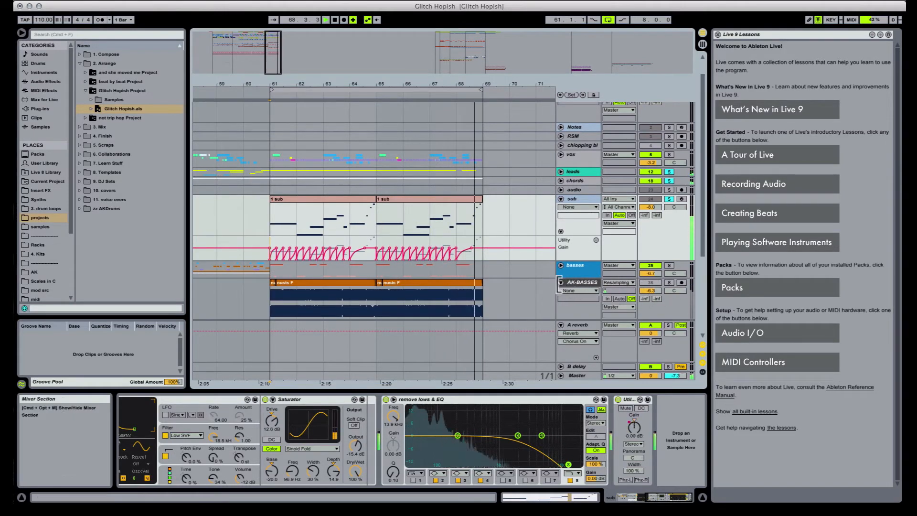
{"action": "left_click", "coordinate": [561, 282]}
{"action": "left_click", "coordinate": [449, 283]}
{"action": "left_click", "coordinate": [342, 281], "text": "shift"}
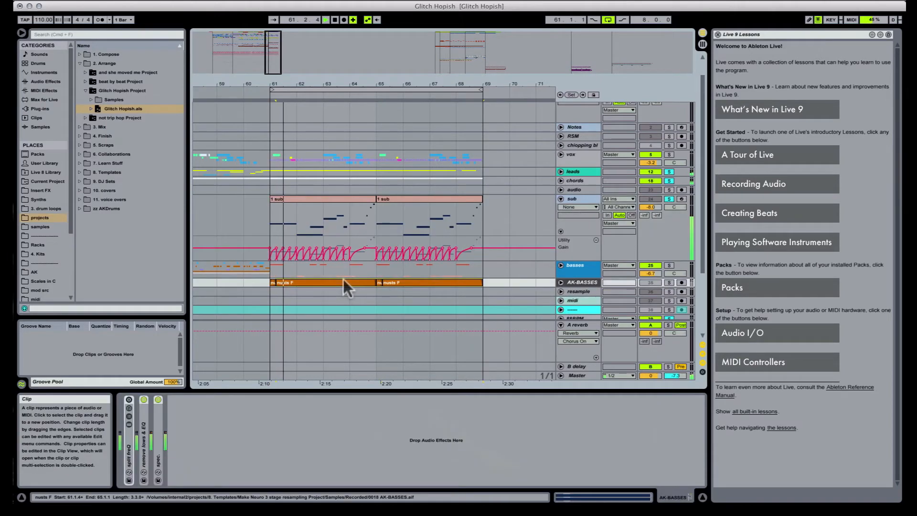
Step: Unfold the basses group, add it to the soloed tracks and select the first sampler clip at 61.1.1
{"action": "left_click", "coordinate": [561, 265]}
{"action": "scroll", "coordinate": [553, 253], "scroll_direction": "down", "scroll_amount": 2}
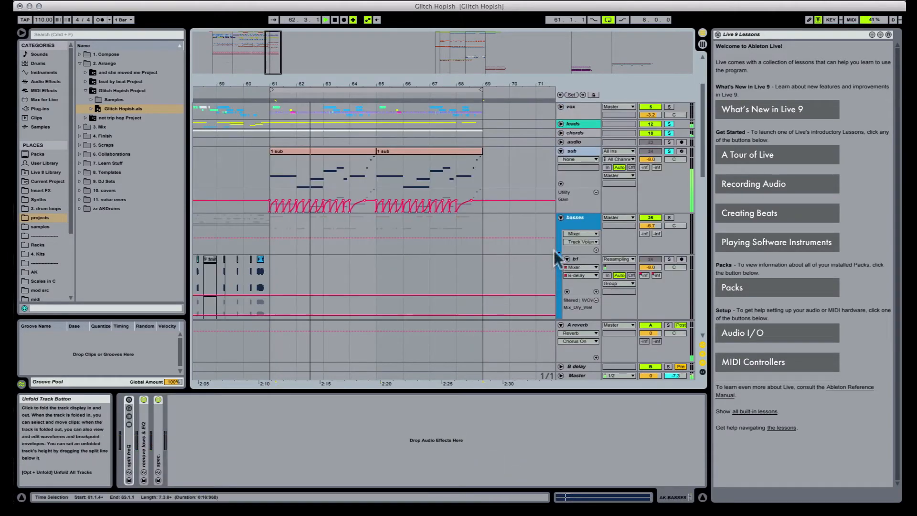
{"action": "scroll", "coordinate": [542, 241], "scroll_direction": "down", "scroll_amount": 5}
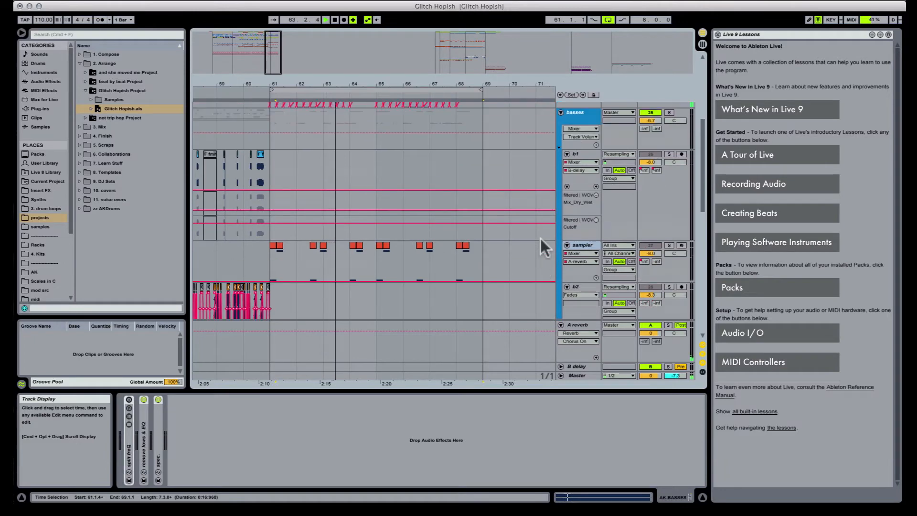
{"action": "scroll", "coordinate": [549, 232], "scroll_direction": "up", "scroll_amount": 1}
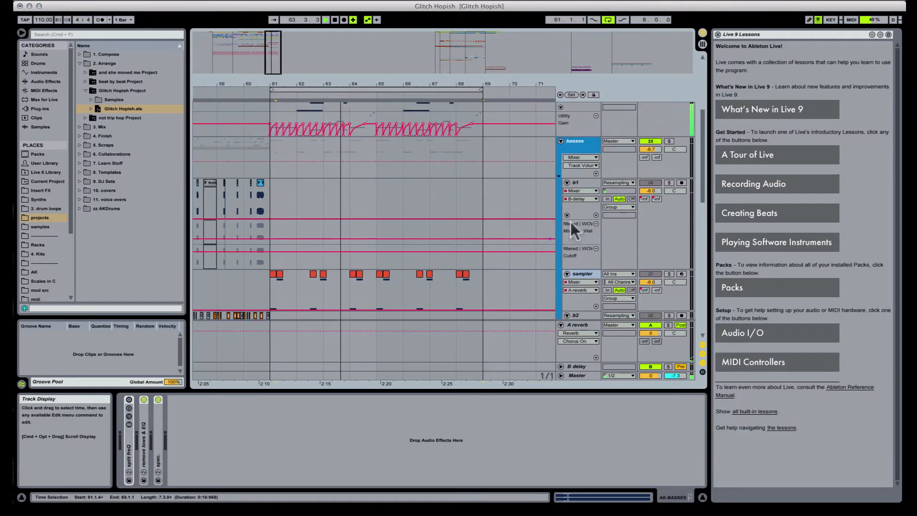
{"action": "left_click", "coordinate": [669, 140]}
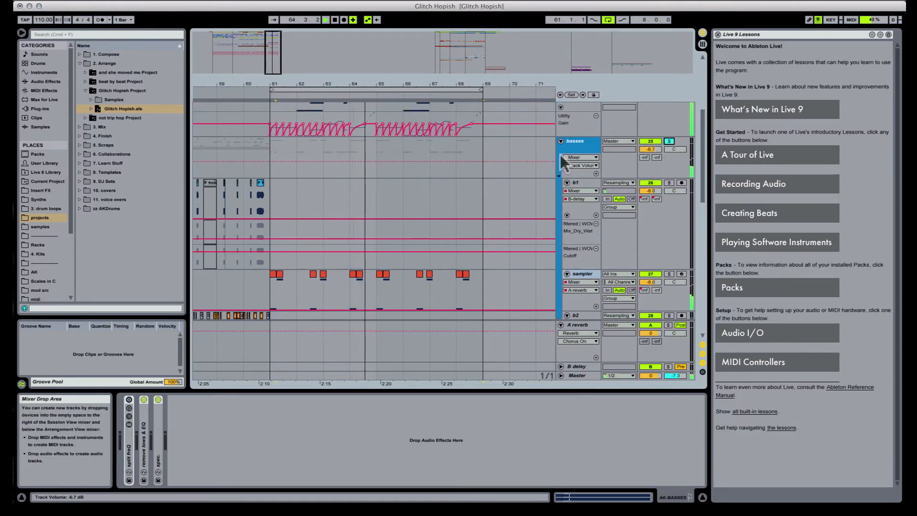
{"action": "left_click", "coordinate": [272, 275]}
{"action": "scroll", "coordinate": [301, 258], "scroll_direction": "down", "scroll_amount": 4}
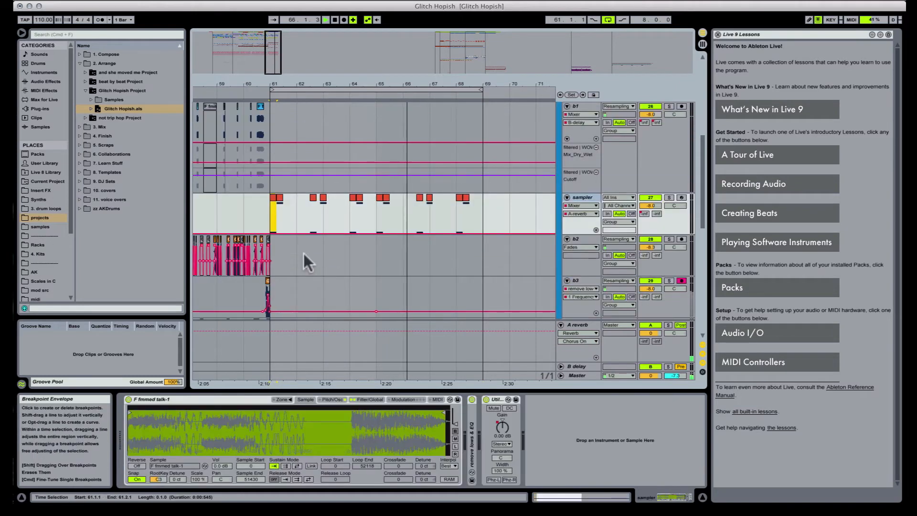
Step: Collapse all the tracks inside the basses group for a compact overview
{"action": "scroll", "coordinate": [302, 249], "scroll_direction": "down", "scroll_amount": 10}
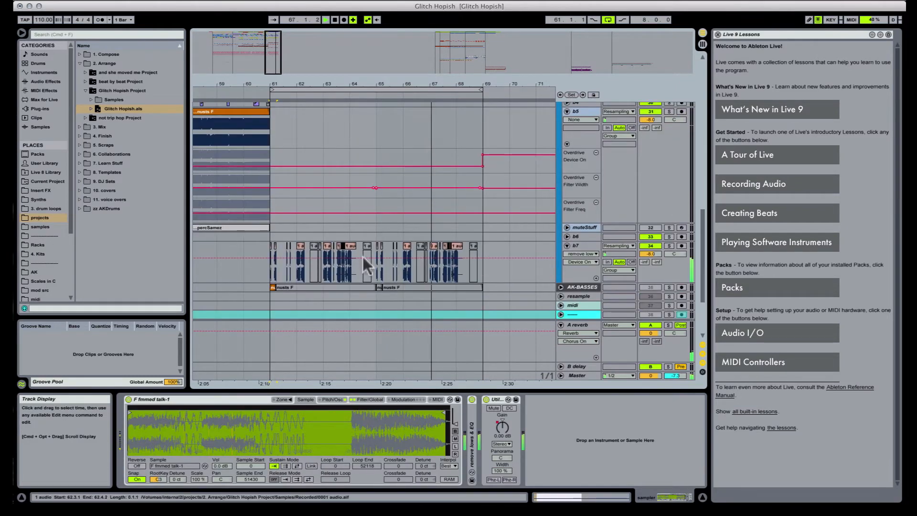
{"action": "scroll", "coordinate": [362, 254], "scroll_direction": "up", "scroll_amount": 2}
{"action": "left_click", "coordinate": [567, 132], "text": "alt"}
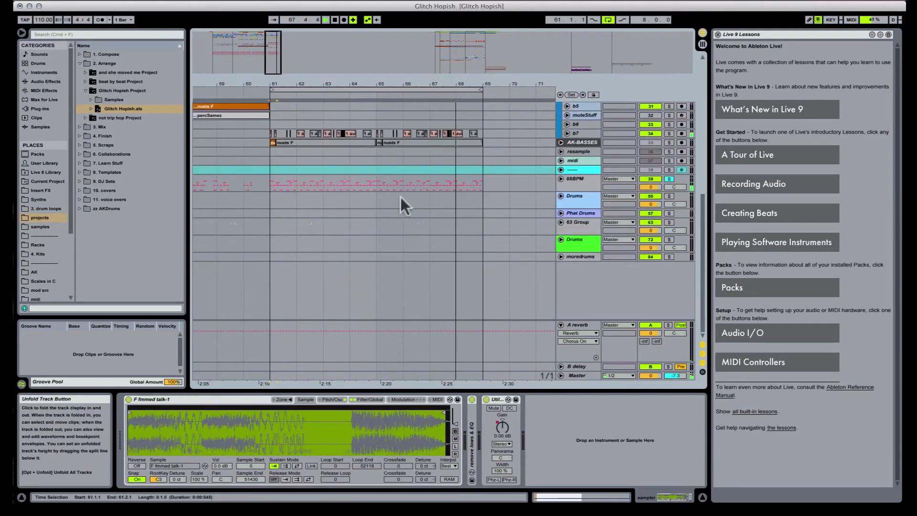
{"action": "scroll", "coordinate": [391, 193], "scroll_direction": "up", "scroll_amount": 5}
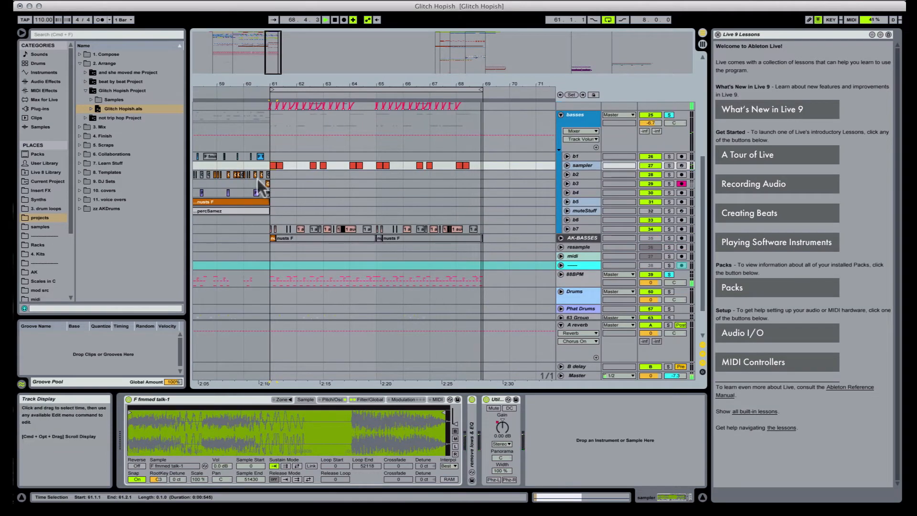
Step: Zoom in on the arrangement around bar 61 and clear all track solos
{"action": "key", "text": "space"}
{"action": "left_click_drag", "start_coordinate": [277, 83], "coordinate": [303, 168]}
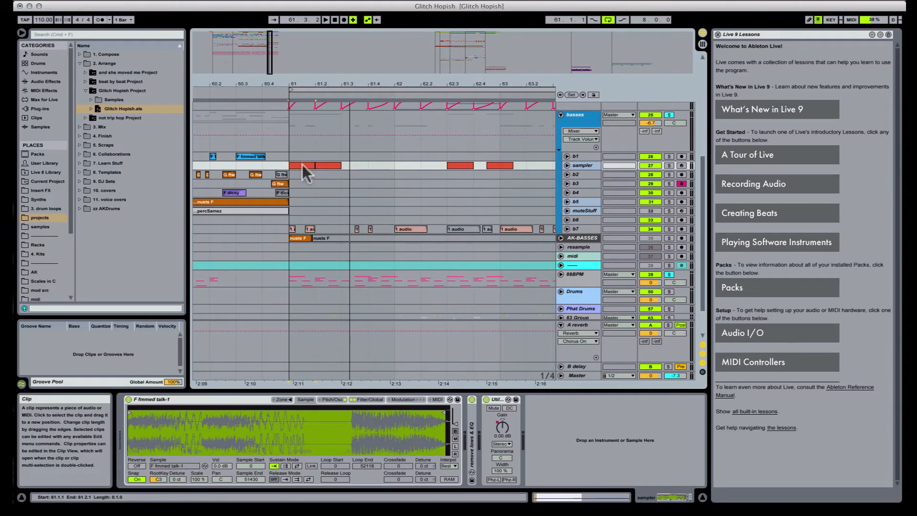
{"action": "key", "text": "space"}
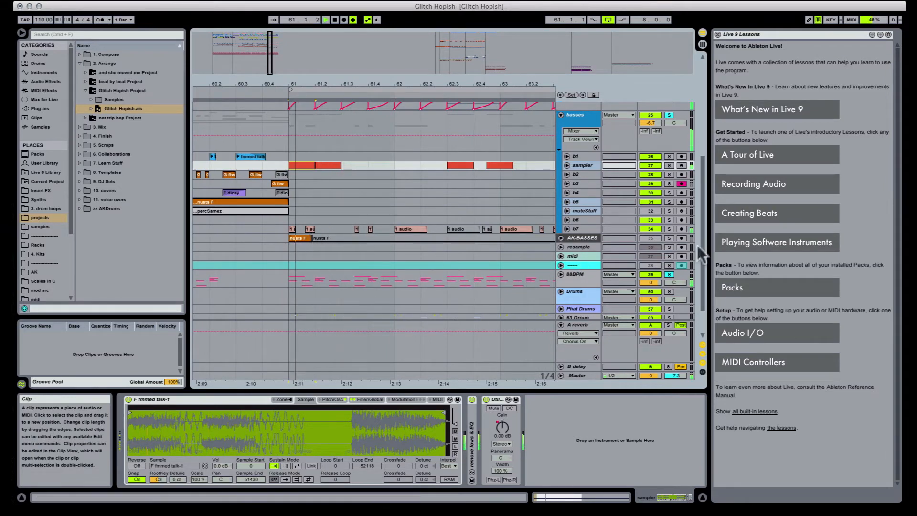
{"action": "left_click", "coordinate": [669, 238]}
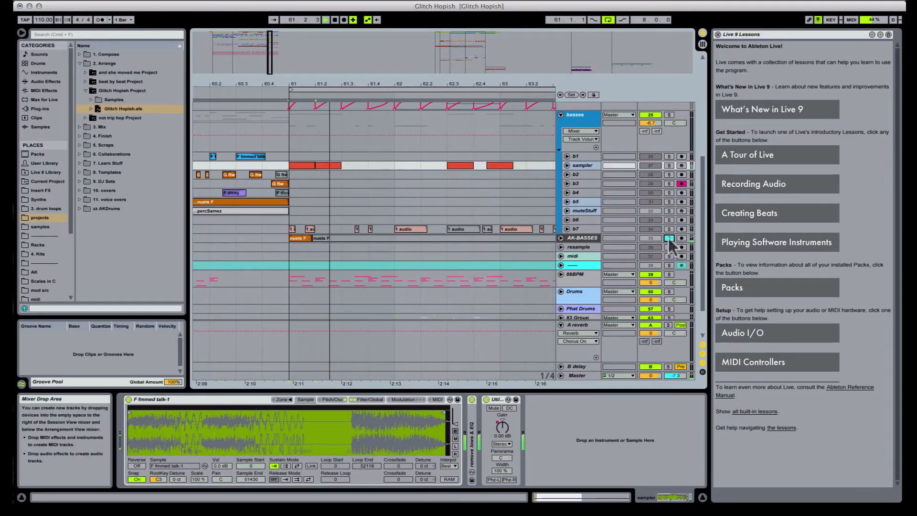
{"action": "key", "text": "space"}
{"action": "scroll", "coordinate": [509, 234], "scroll_direction": "up", "scroll_amount": 8}
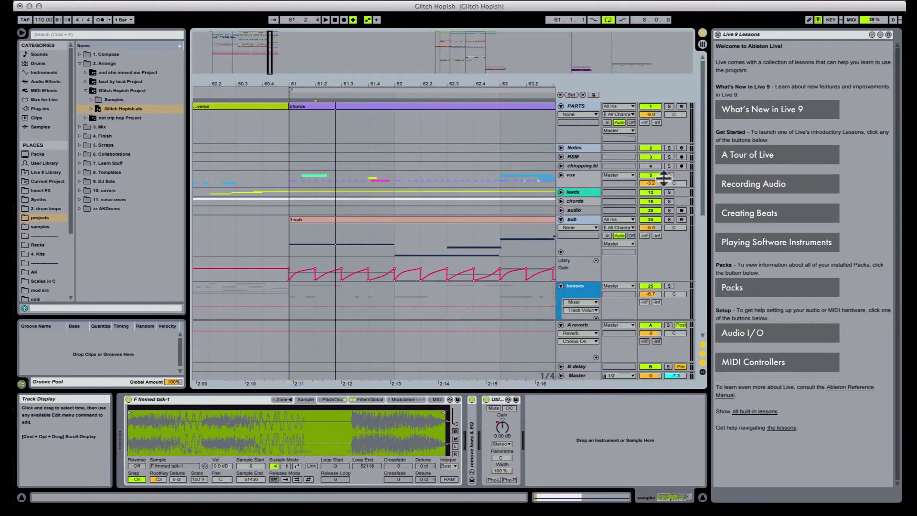
{"action": "scroll", "coordinate": [382, 202], "scroll_direction": "down", "scroll_amount": 10}
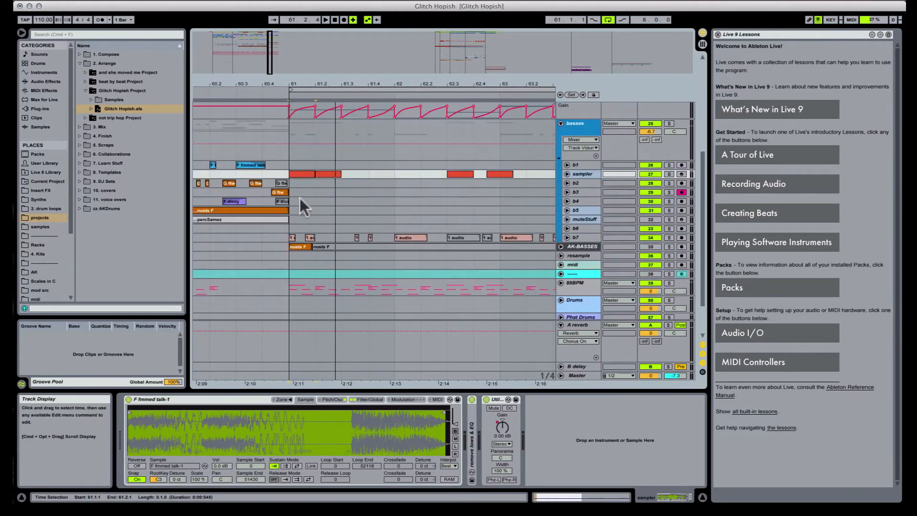
Step: Audition the opening beats of bar 61 repeatedly, comparing the first sampler clip with the first b7 audio clip
{"action": "key", "text": "space"}
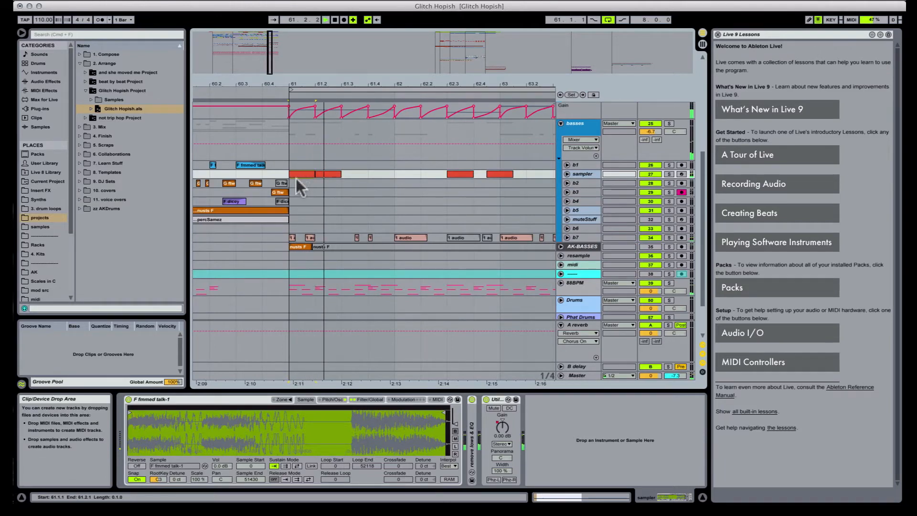
{"action": "key", "text": "space"}
{"action": "key", "text": "space"}
{"action": "key", "text": "space"}
{"action": "key", "text": "space"}
{"action": "key", "text": "space"}
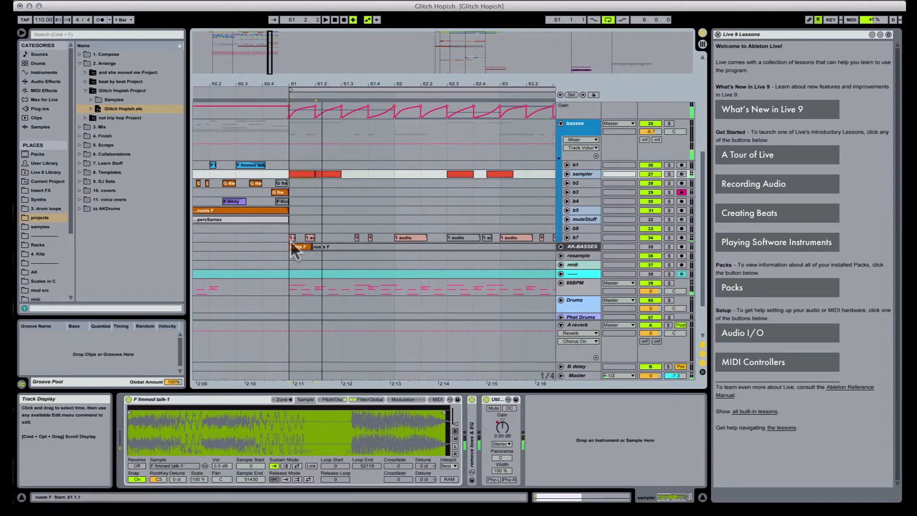
{"action": "key", "text": "space"}
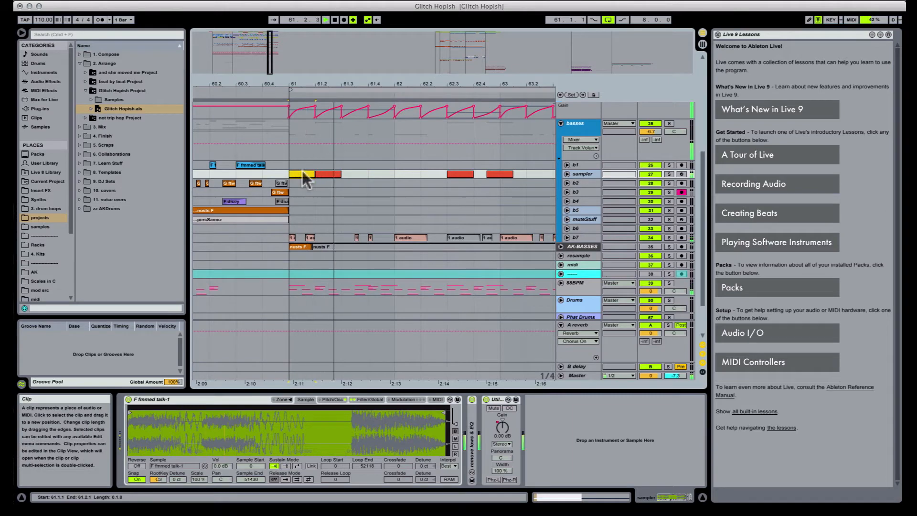
{"action": "key", "text": "space"}
{"action": "key", "text": "space"}
{"action": "key", "text": "space"}
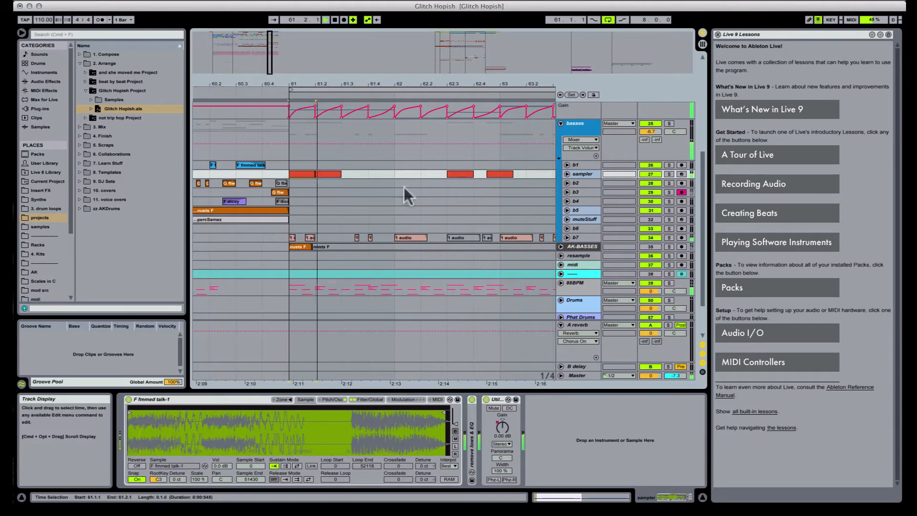
{"action": "left_click", "coordinate": [291, 237]}
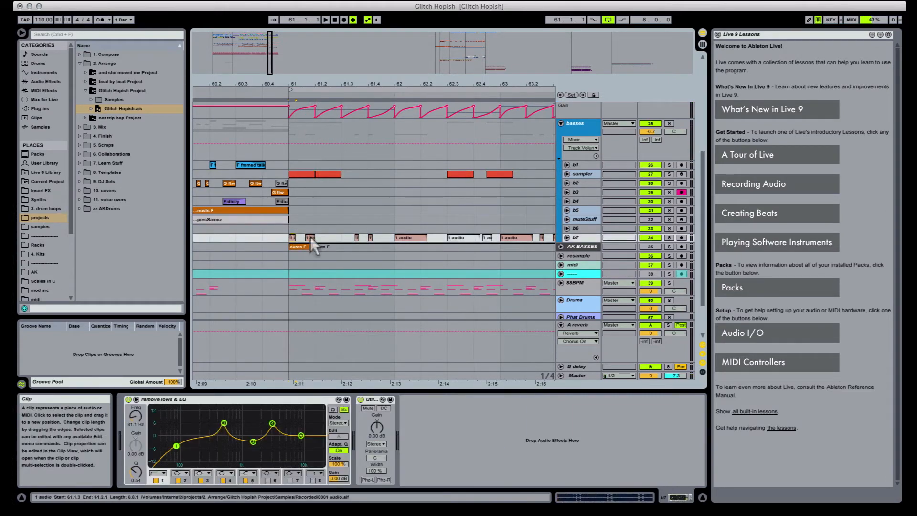
Step: Delete the second sampler clip at 61.2.1 and play the bar back from the first sampler clip
{"action": "left_click", "coordinate": [327, 172]}
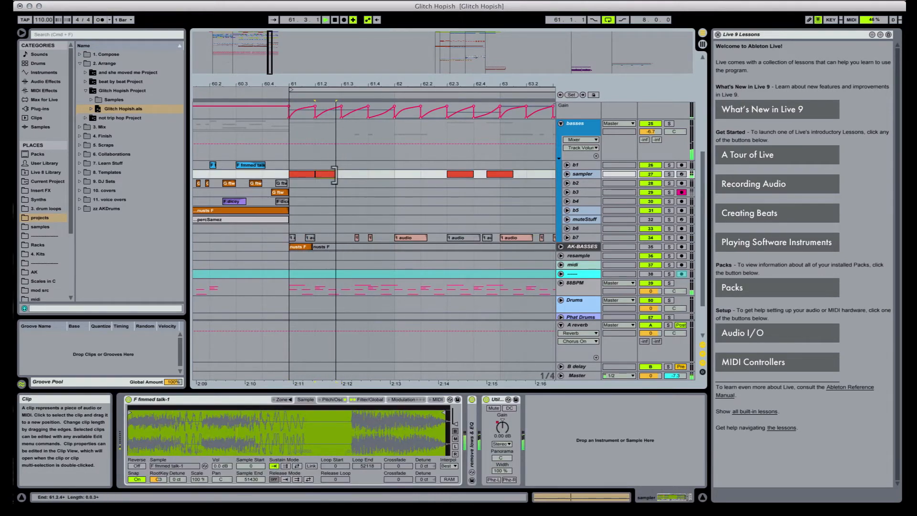
{"action": "left_click_drag", "start_coordinate": [334, 174], "coordinate": [330, 175]}
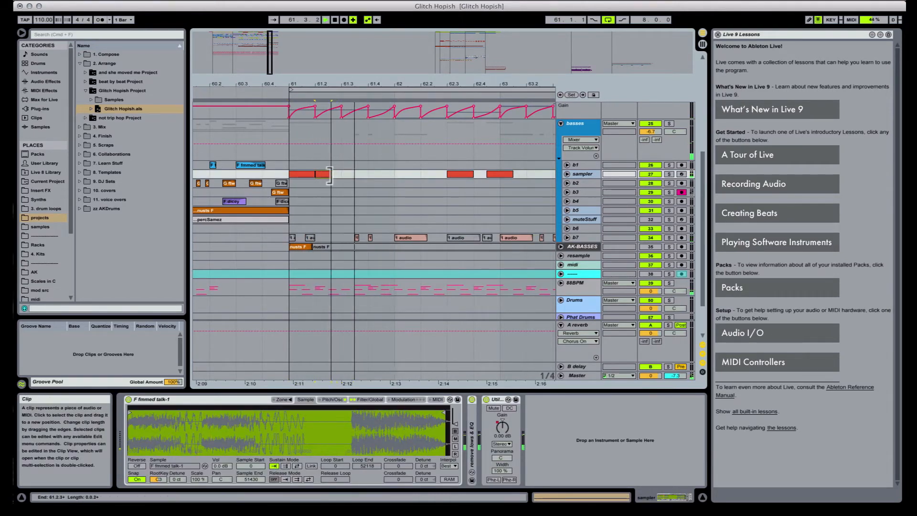
{"action": "key", "text": "Delete"}
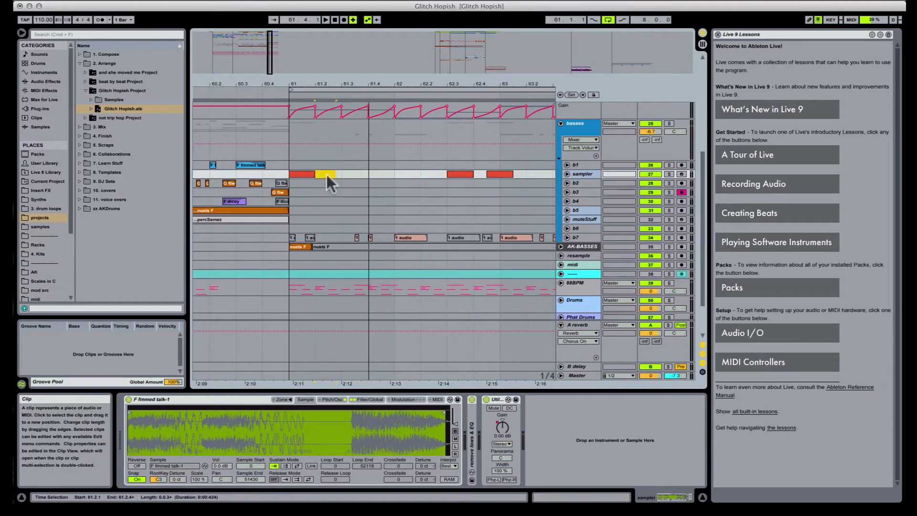
{"action": "left_click", "coordinate": [300, 173]}
{"action": "key", "text": "space"}
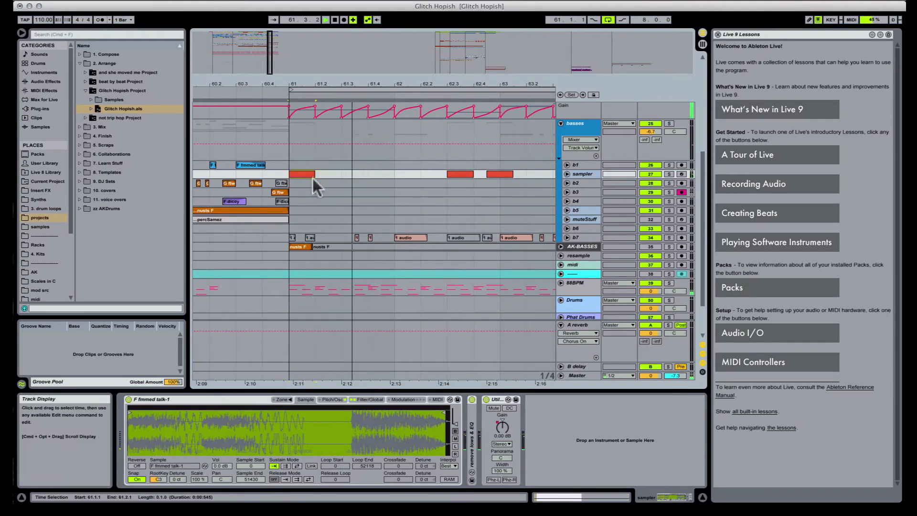
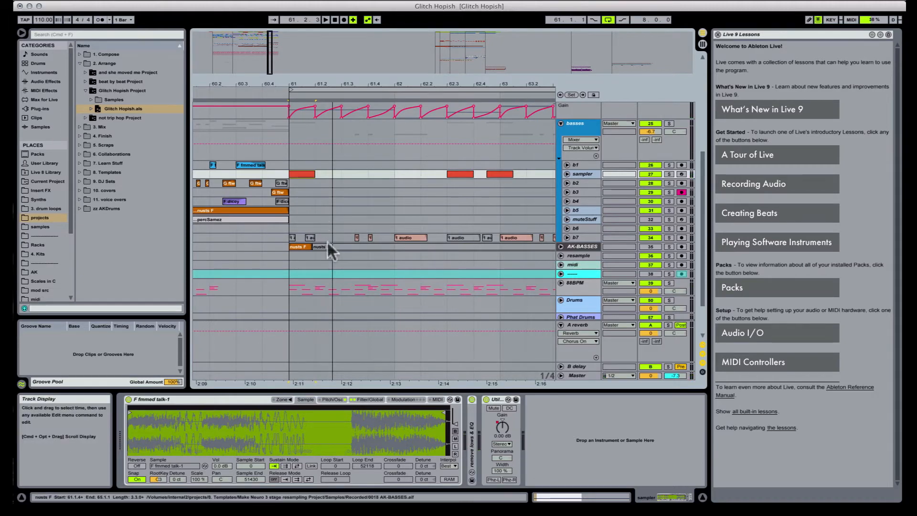
Step: Copy the short AK-BASSES clip onto track b4 at 61.2.1, extend its end to 61.3.1 and audition it
{"action": "left_click_drag", "start_coordinate": [299, 246], "coordinate": [322, 200]}
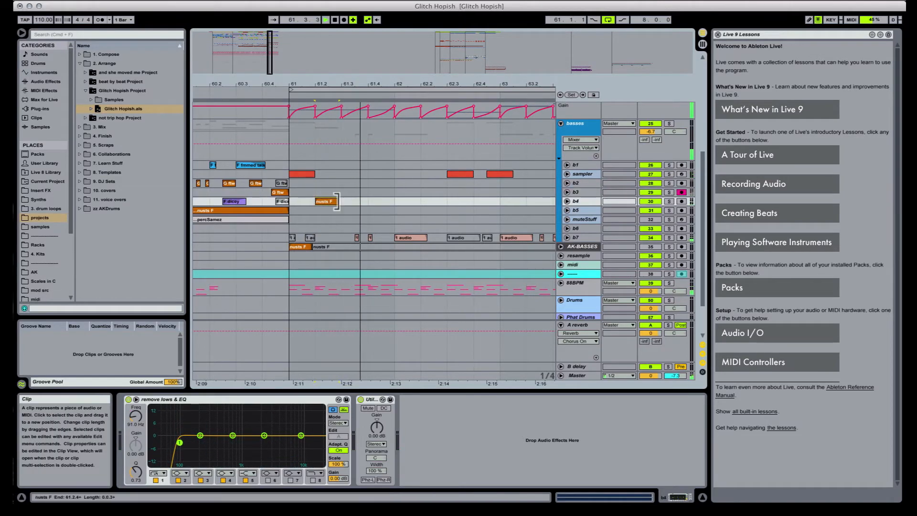
{"action": "key", "text": "space"}
{"action": "key", "text": "space"}
{"action": "left_click_drag", "start_coordinate": [337, 202], "coordinate": [342, 201]}
{"action": "key", "text": "space"}
{"action": "key", "text": "space"}
Step: Raise the b4 clip's gain to 2.00 dB and audition it following the sampler clip from 61.1.1
{"action": "key", "text": "shift+Tab"}
{"action": "key", "text": "space"}
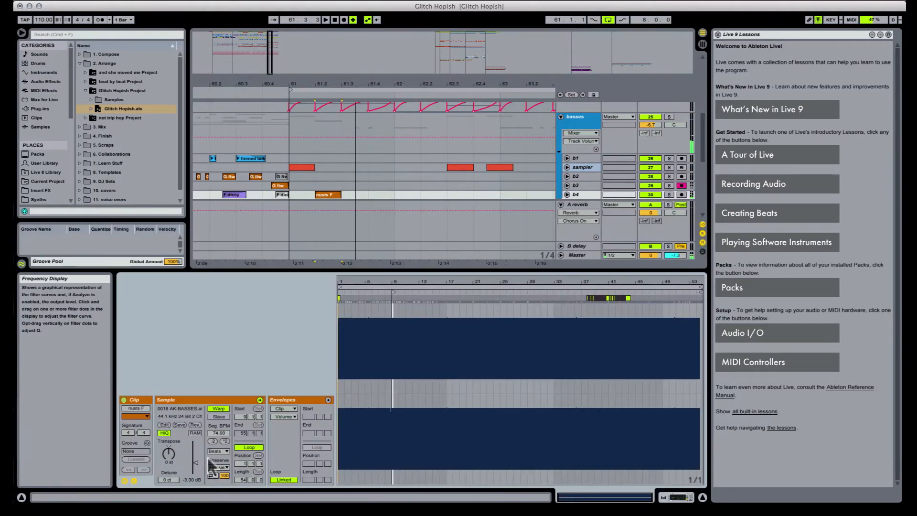
{"action": "left_click_drag", "start_coordinate": [197, 461], "coordinate": [199, 433]}
{"action": "key", "text": "space"}
{"action": "key", "text": "space"}
{"action": "key", "text": "space"}
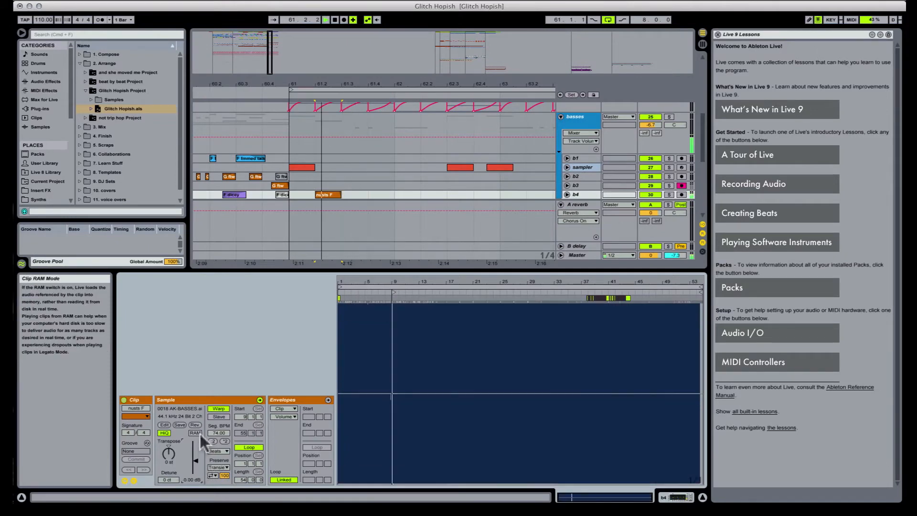
{"action": "left_click_drag", "start_coordinate": [197, 457], "coordinate": [197, 452]}
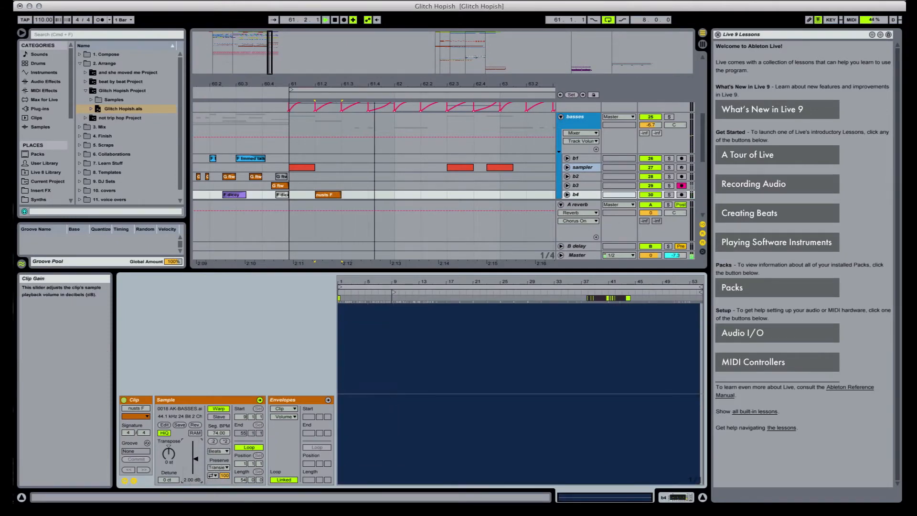
{"action": "left_click", "coordinate": [303, 168]}
{"action": "scroll", "coordinate": [328, 167], "scroll_direction": "down", "scroll_amount": 3}
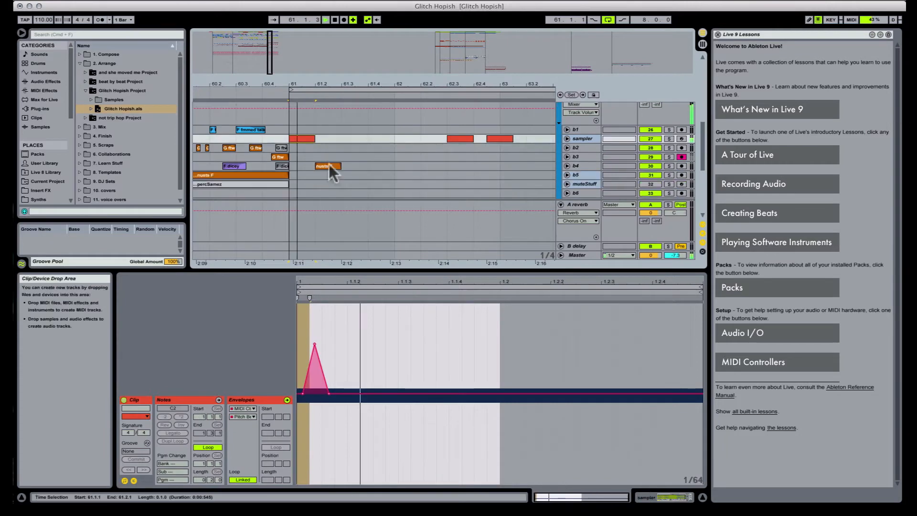
{"action": "scroll", "coordinate": [328, 167], "scroll_direction": "down", "scroll_amount": 2}
{"action": "key", "text": "space"}
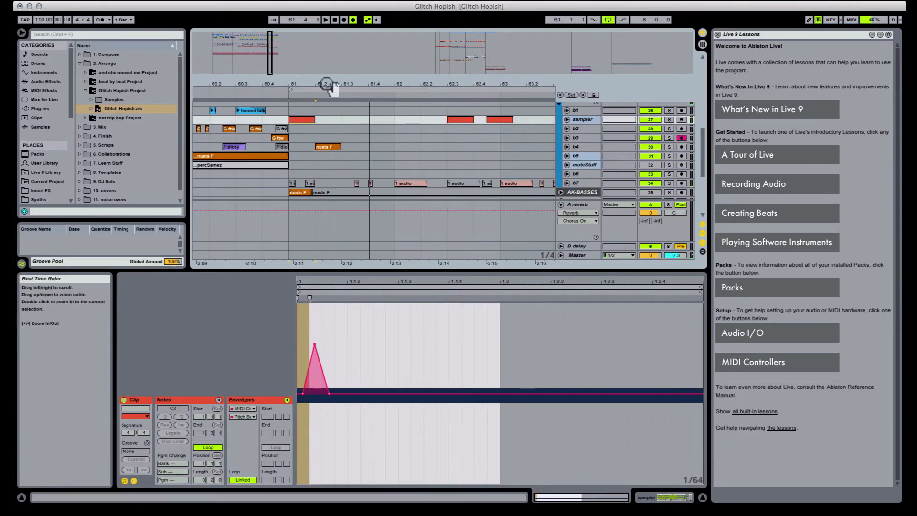
Step: Copy the b7 audio clip from the start of bar 62 onto track b3 at 61.3.1, following the b4 clip
{"action": "left_click_drag", "start_coordinate": [326, 84], "coordinate": [327, 75]}
{"action": "scroll", "coordinate": [378, 184], "scroll_direction": "down", "scroll_amount": 2}
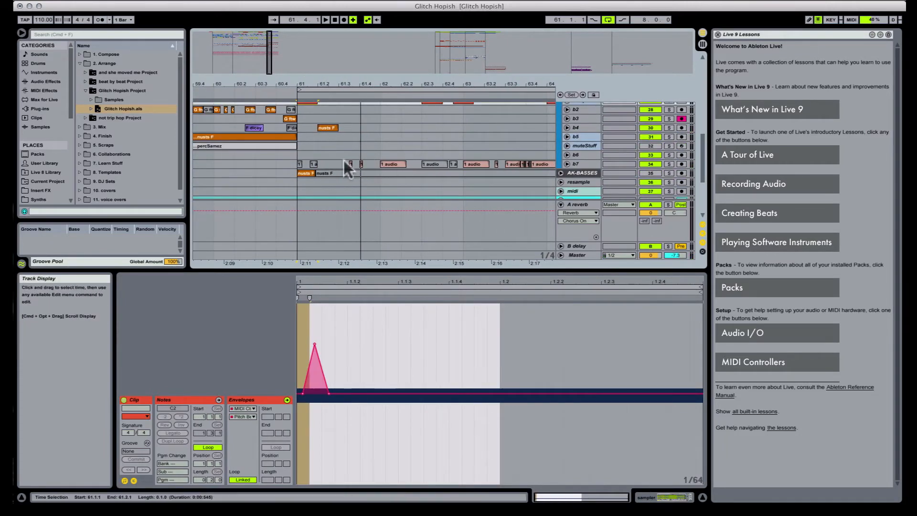
{"action": "left_click_drag", "start_coordinate": [394, 162], "coordinate": [349, 118]}
{"action": "scroll", "coordinate": [346, 124], "scroll_direction": "up", "scroll_amount": 1}
{"action": "left_click", "coordinate": [326, 137]}
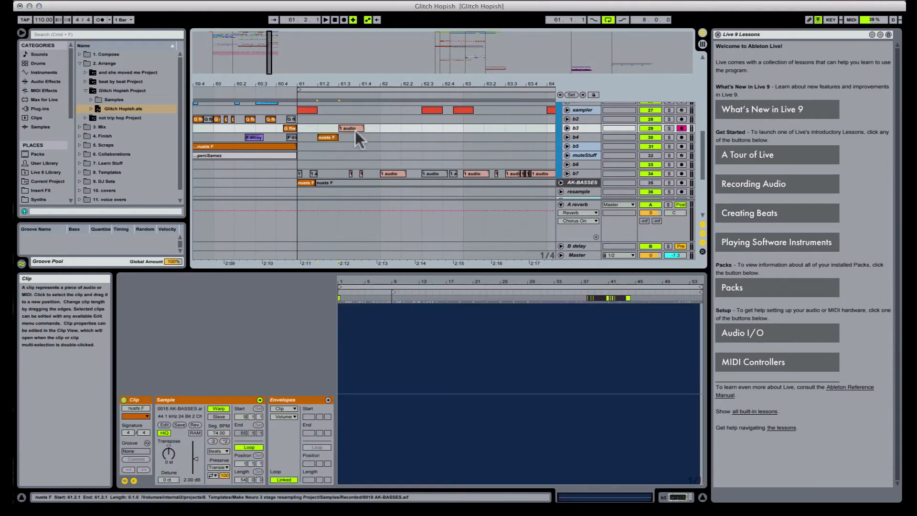
Step: Turn on looping for the b3 audio clip at 61.3.1 and move its start marker to about bar 5.4
{"action": "key", "text": "space"}
{"action": "left_click", "coordinate": [352, 131]}
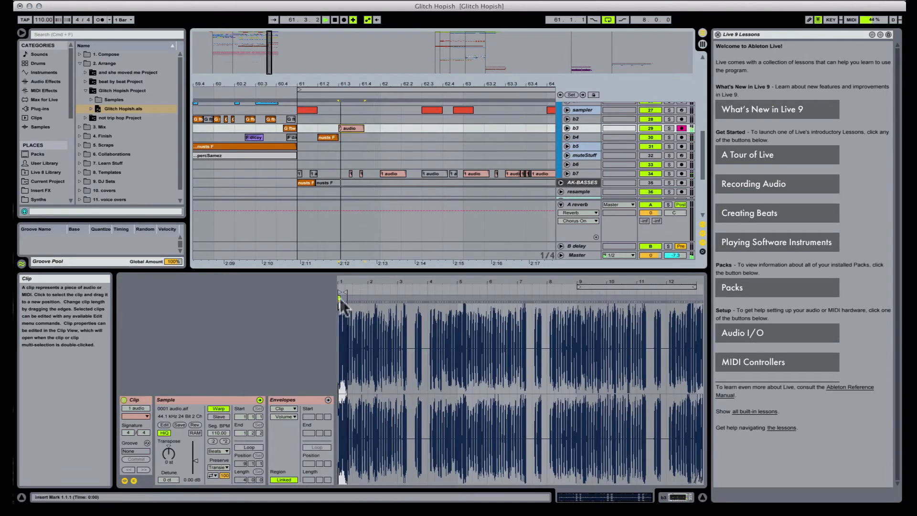
{"action": "key", "text": "space"}
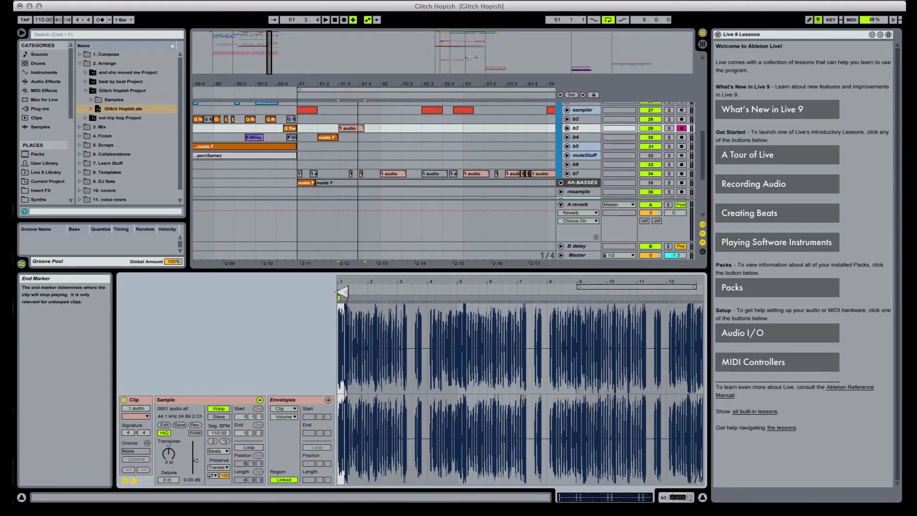
{"action": "left_click_drag", "start_coordinate": [344, 292], "coordinate": [527, 308]}
{"action": "key", "text": "super+z"}
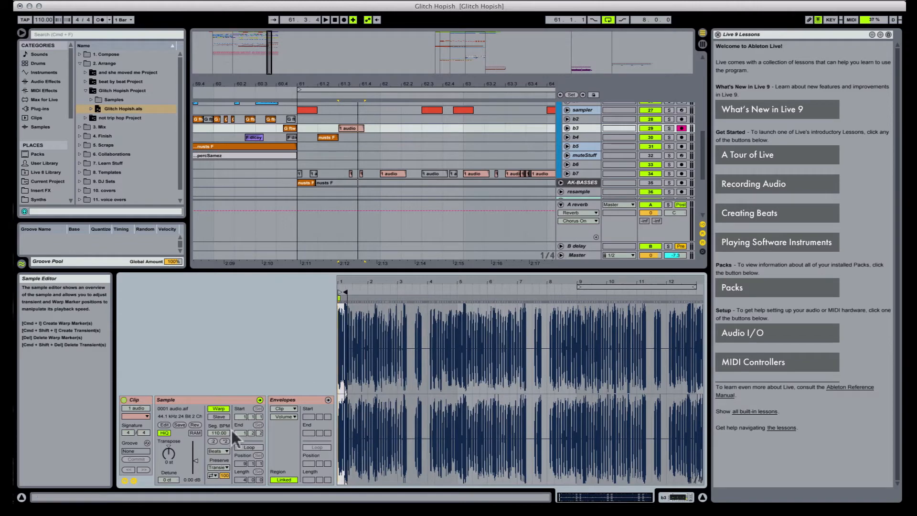
{"action": "left_click", "coordinate": [249, 447]}
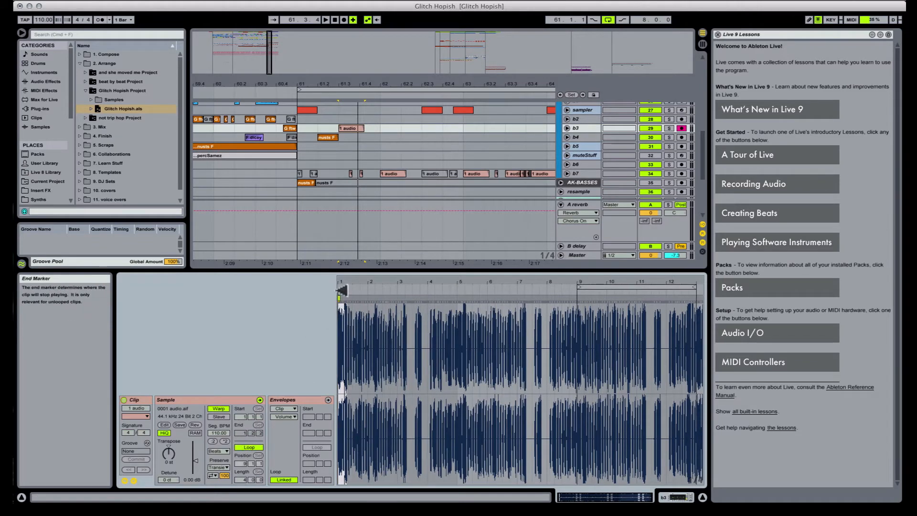
{"action": "mouse_move", "coordinate": [341, 292]}
{"action": "left_mouse_down"}
{"action": "mouse_move", "coordinate": [495, 294]}
{"action": "mouse_move", "coordinate": [484, 292]}
{"action": "left_mouse_up"}
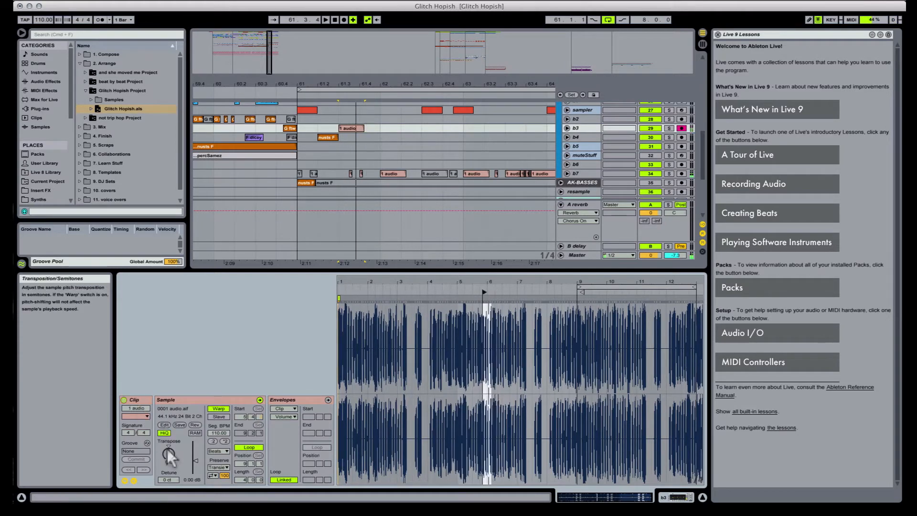
Step: Try transposing the b3 audio clip to -12 st and switch its transient loop mode off while auditioning
{"action": "key", "text": "space"}
{"action": "key", "text": "space"}
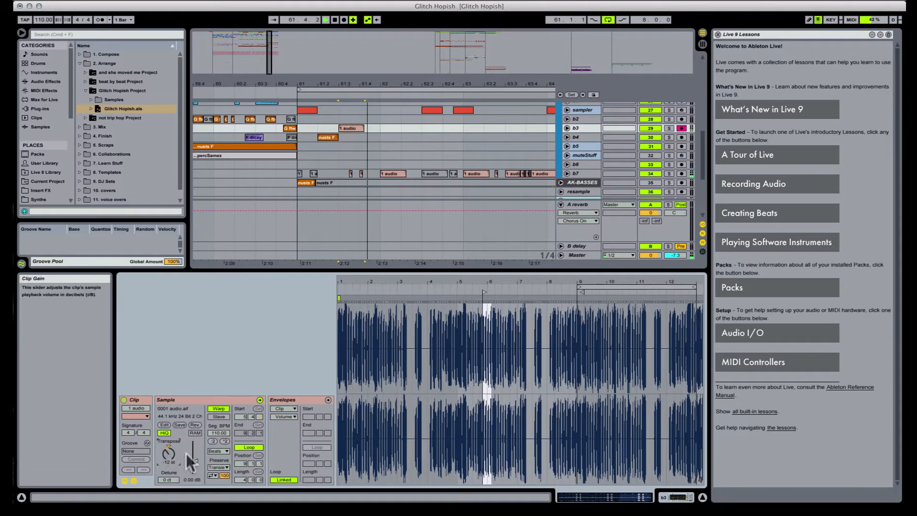
{"action": "key", "text": "space"}
{"action": "left_click_drag", "start_coordinate": [169, 453], "coordinate": [169, 456]}
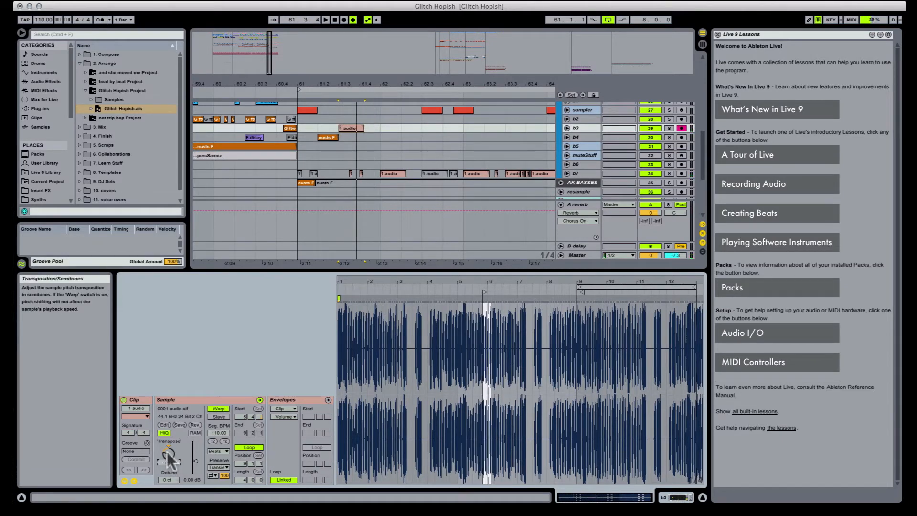
{"action": "left_click", "coordinate": [214, 476]}
{"action": "left_click", "coordinate": [211, 480]}
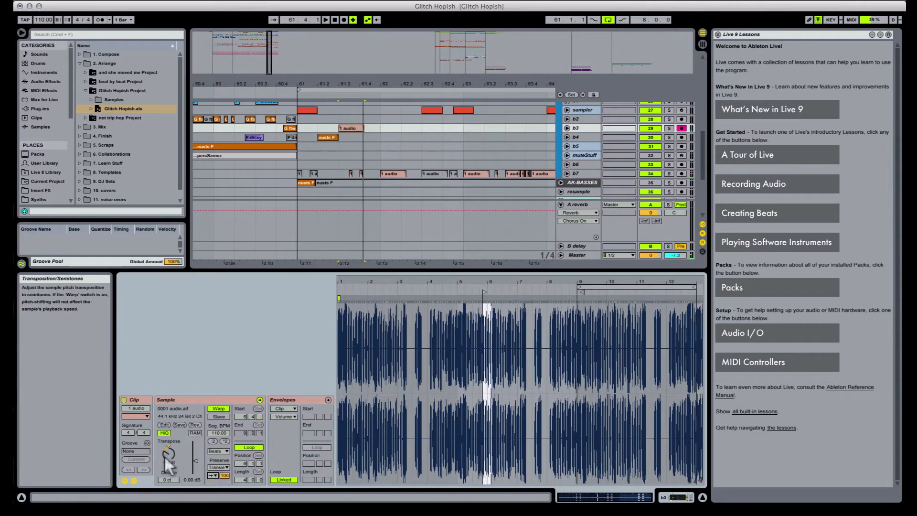
Step: Audition the b3 audio clip transposed to -3 st and to -24 st
{"action": "left_click_drag", "start_coordinate": [168, 453], "coordinate": [168, 458]}
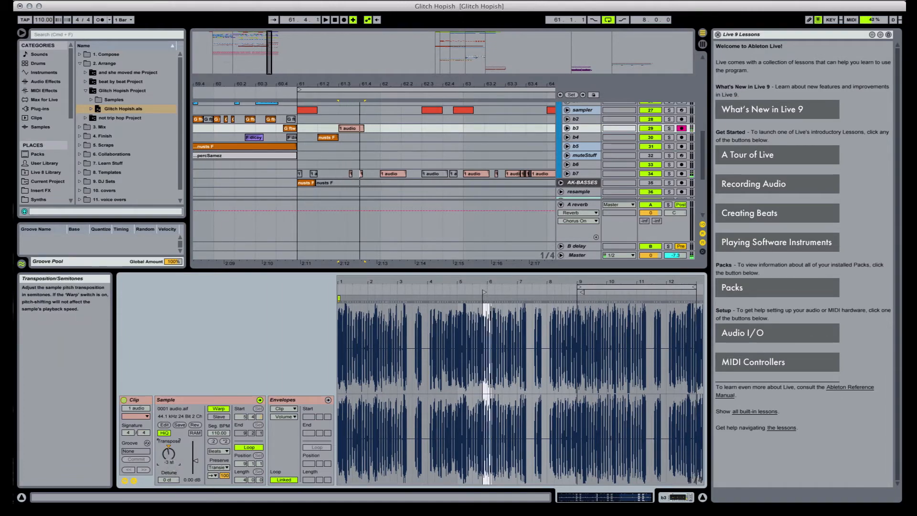
{"action": "key", "text": "space"}
{"action": "key", "text": "space"}
{"action": "left_click_drag", "start_coordinate": [169, 455], "coordinate": [169, 442]}
{"action": "key", "text": "space"}
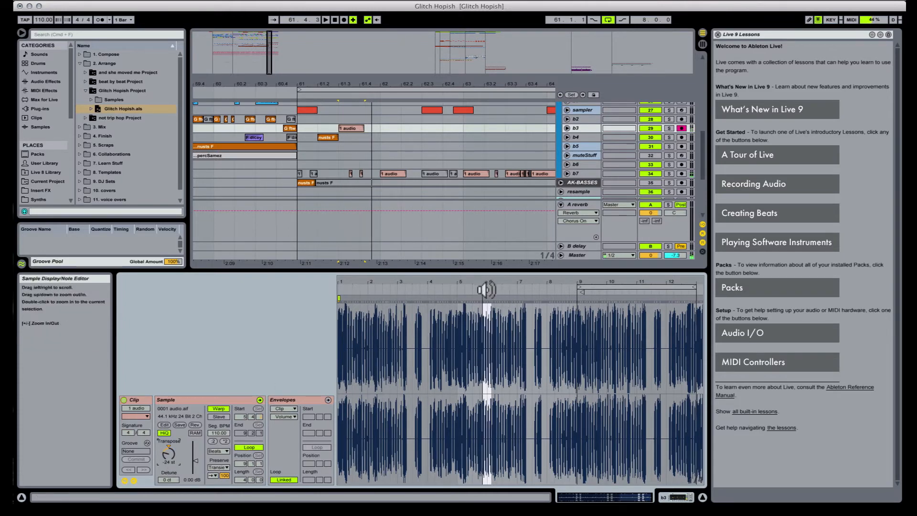
Step: Move the b3 audio clip's start marker to 2.1.1, transpose it to -12 st and audition it
{"action": "left_click", "coordinate": [381, 287]}
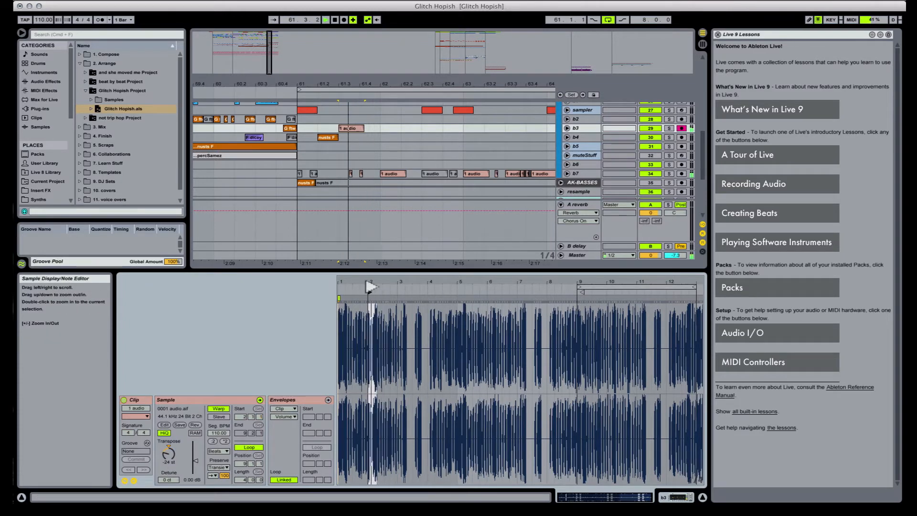
{"action": "key", "text": "space"}
{"action": "left_click", "coordinate": [167, 455]}
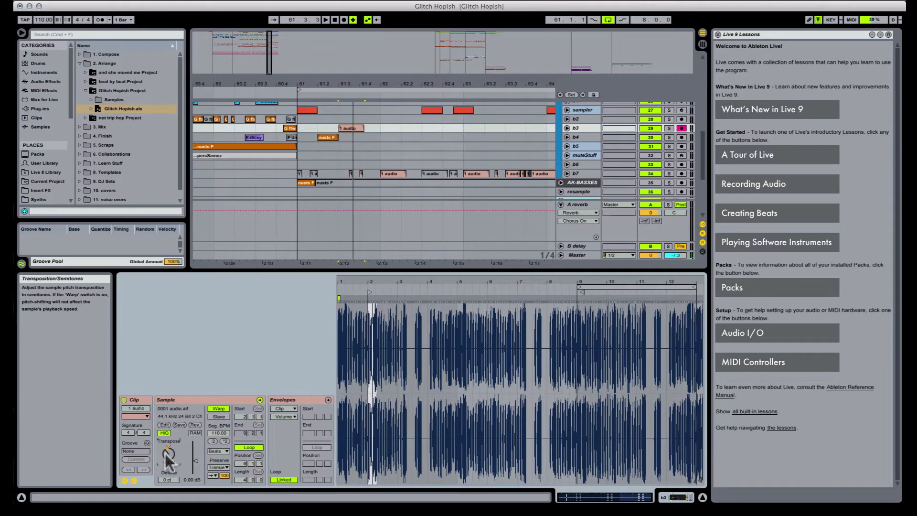
{"action": "key", "text": "space"}
Step: Select Komplete Audio 6 as the Soundflower (2ch) output and replay the b3 clip
{"action": "left_click", "coordinate": [593, 1]}
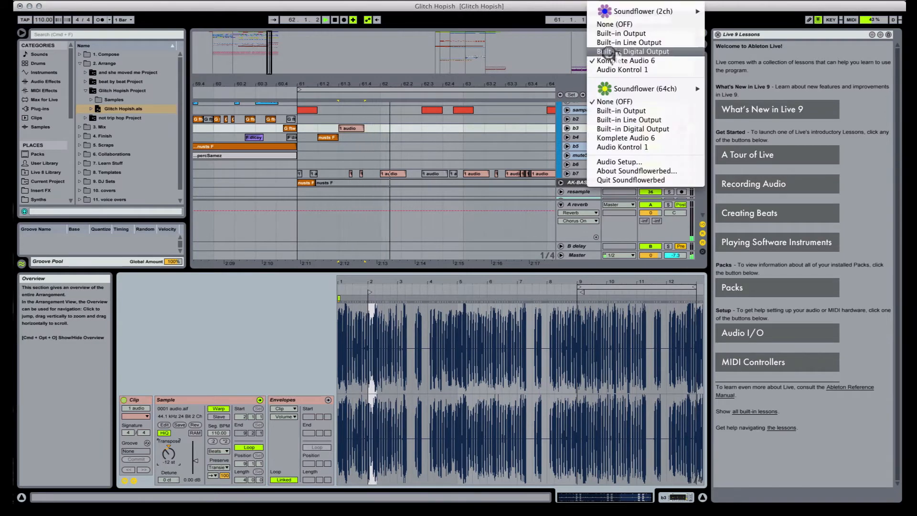
{"action": "left_click", "coordinate": [593, 63]}
{"action": "key", "text": "space"}
{"action": "key", "text": "space"}
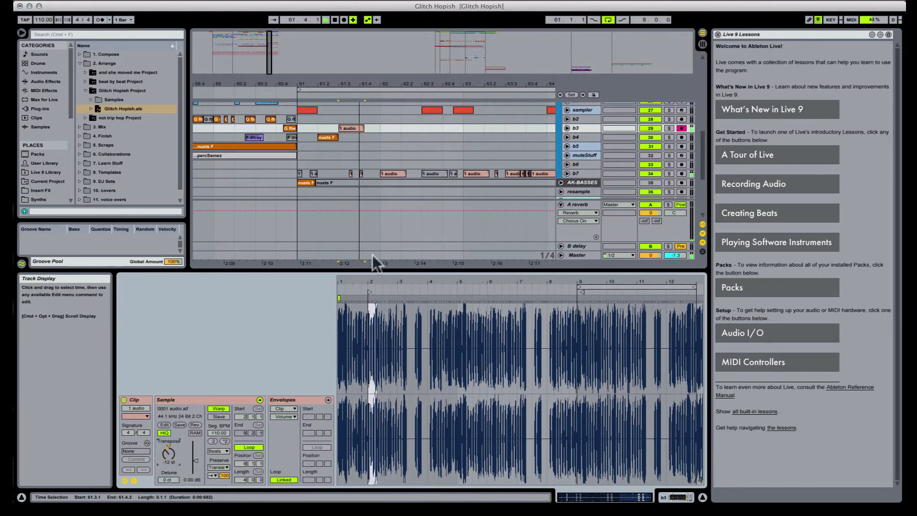
{"action": "key", "text": "space"}
{"action": "key", "text": "space"}
Step: Try the b3 audio clip from sample start 1.1.1 and delete it from 61.3.1
{"action": "left_click_drag", "start_coordinate": [371, 291], "coordinate": [336, 289]}
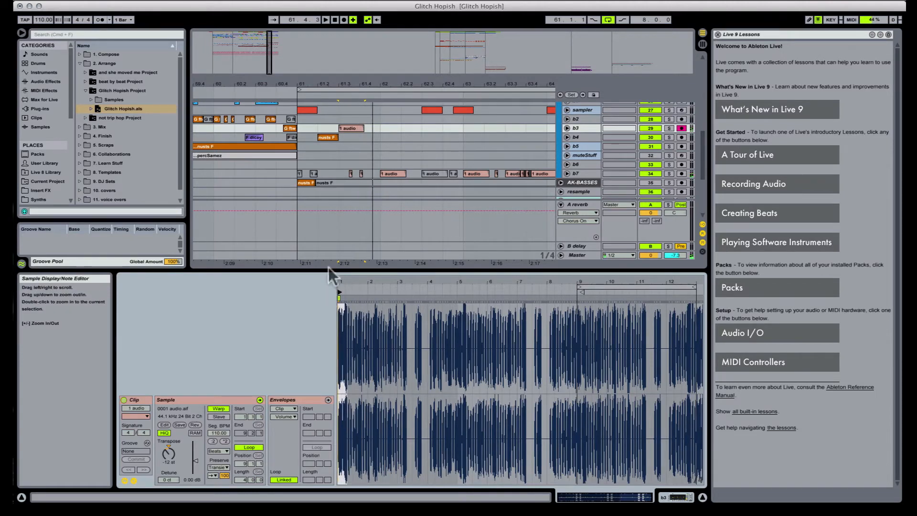
{"action": "left_click", "coordinate": [345, 128]}
{"action": "key", "text": "Delete"}
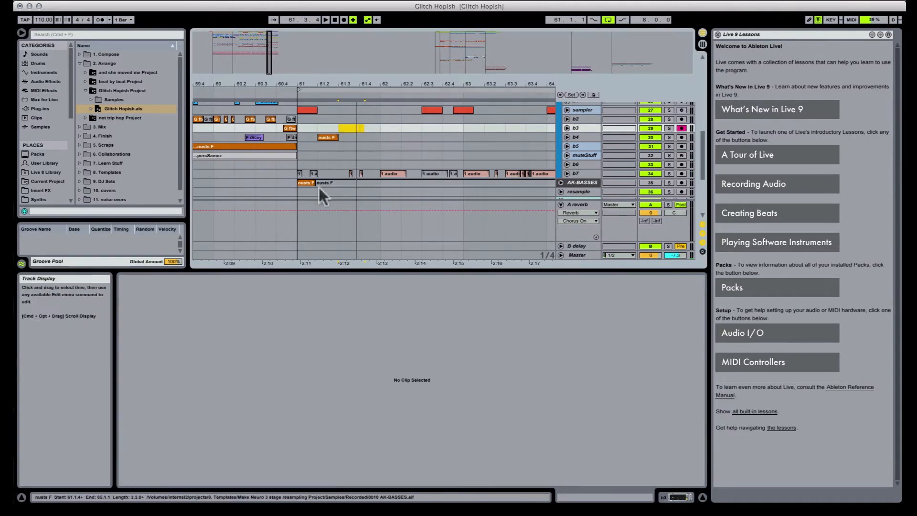
Step: Copy the short AK-BASSES clip onto track b3 at 61.3.1, set its sample start to bar 26 and audition from 61.1.1
{"action": "left_click_drag", "start_coordinate": [306, 182], "coordinate": [352, 129]}
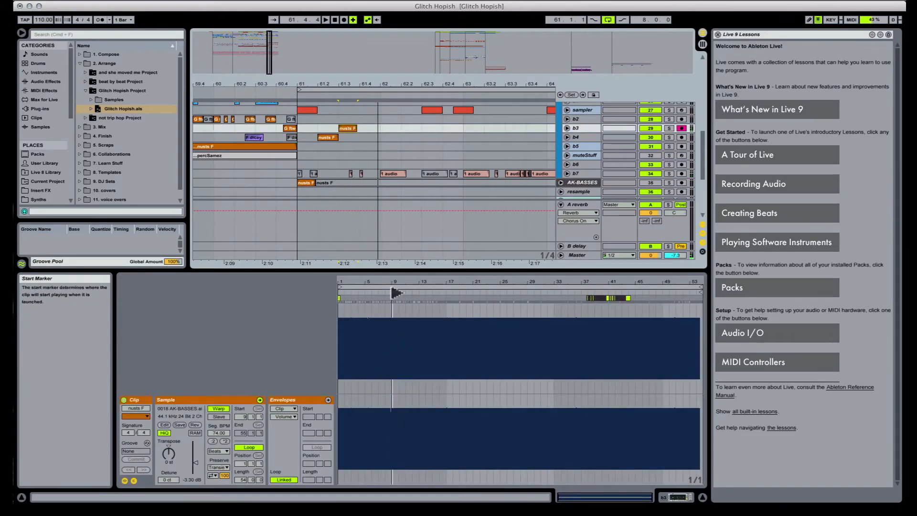
{"action": "left_click_drag", "start_coordinate": [396, 292], "coordinate": [509, 293]}
{"action": "key", "text": "space"}
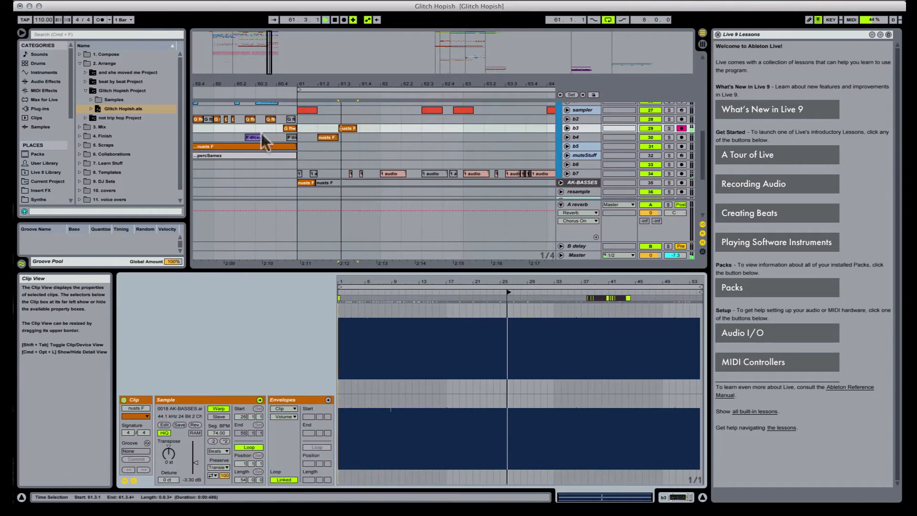
{"action": "left_click", "coordinate": [299, 122]}
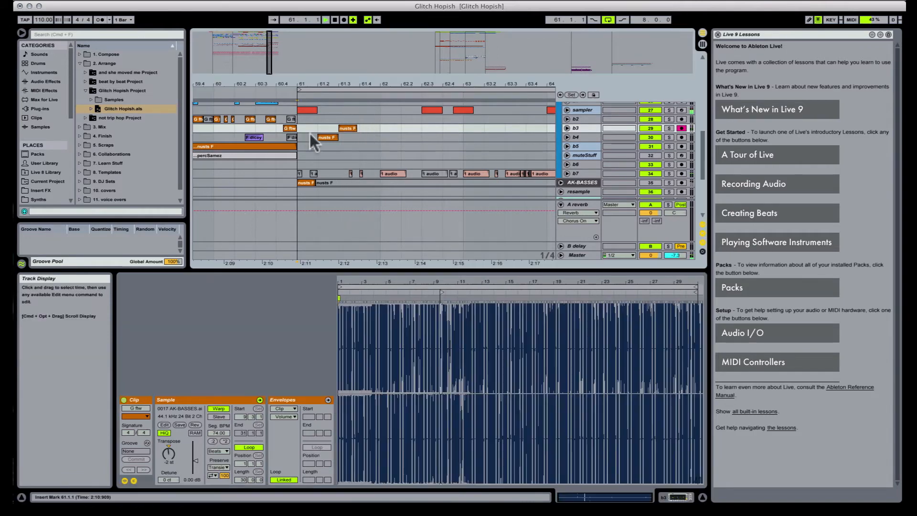
Step: Duplicate the new b3 clip, shorten the first one and place the second at 61.3.3
{"action": "left_click_drag", "start_coordinate": [356, 128], "coordinate": [357, 128]}
{"action": "left_click", "coordinate": [341, 128]}
{"action": "key", "text": "space"}
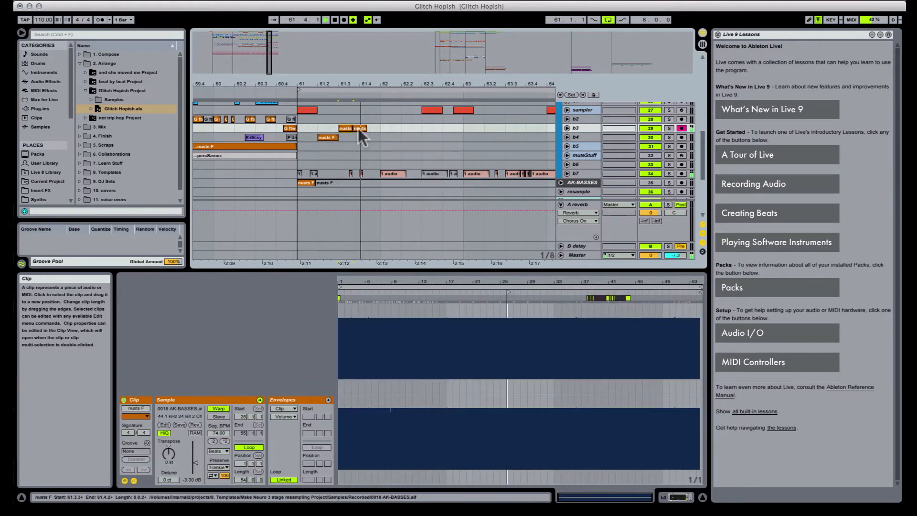
{"action": "key", "text": "space"}
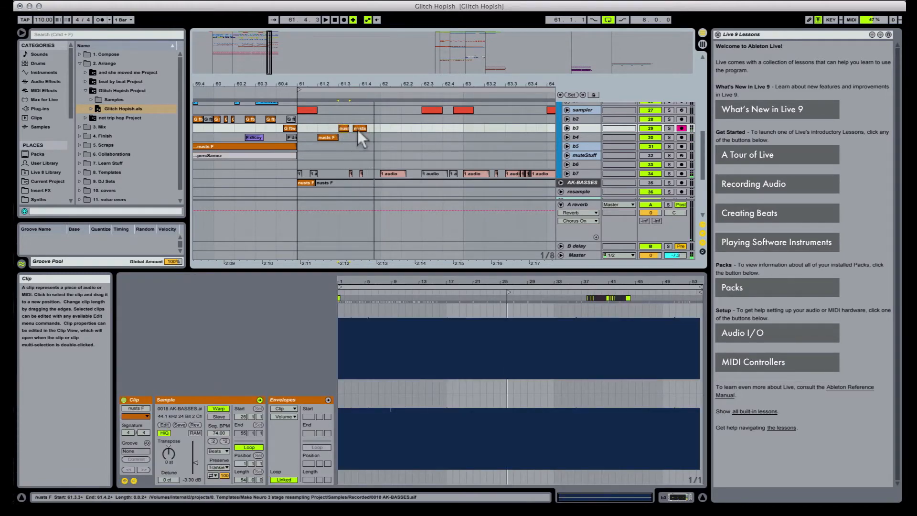
{"action": "left_click", "coordinate": [355, 132]}
{"action": "left_click_drag", "start_coordinate": [355, 129], "coordinate": [352, 128]}
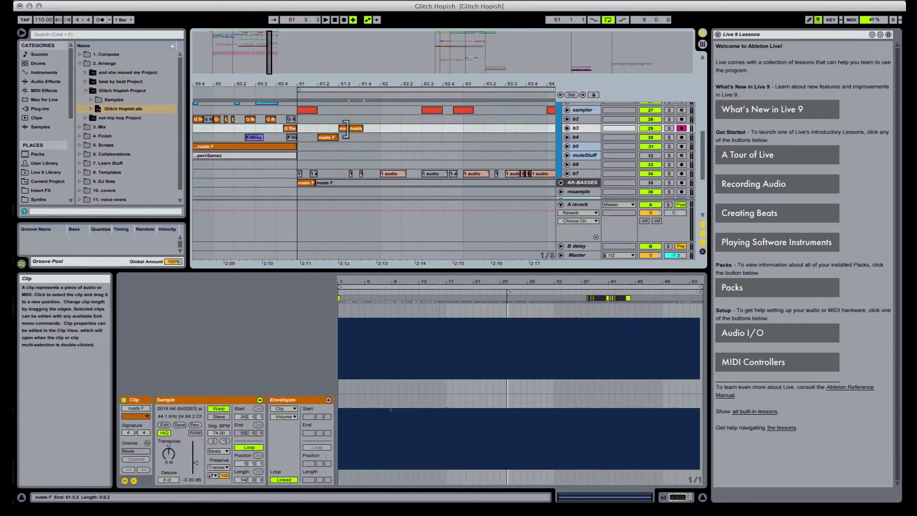
Step: Shorten the second b3 clip to end at about 61.4.1 and audition the pair
{"action": "left_click", "coordinate": [298, 126]}
{"action": "key", "text": "space"}
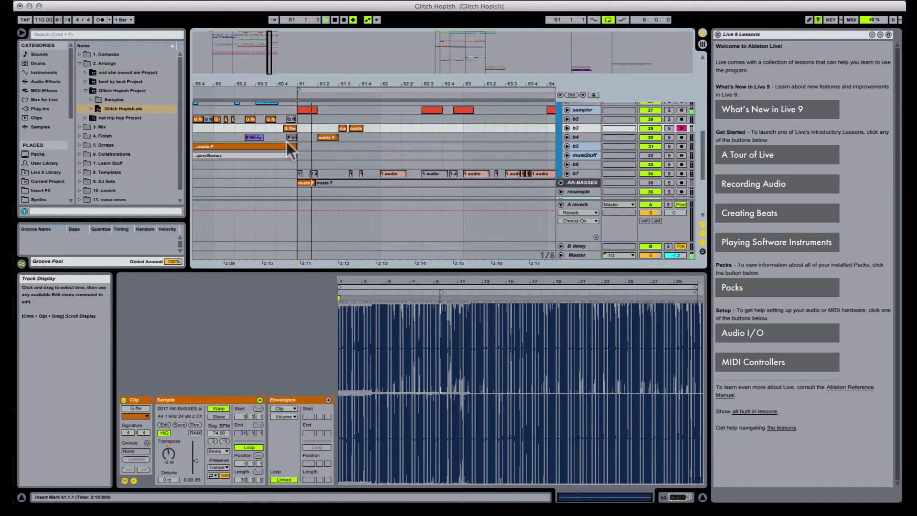
{"action": "left_click", "coordinate": [358, 128]}
{"action": "key", "text": "space"}
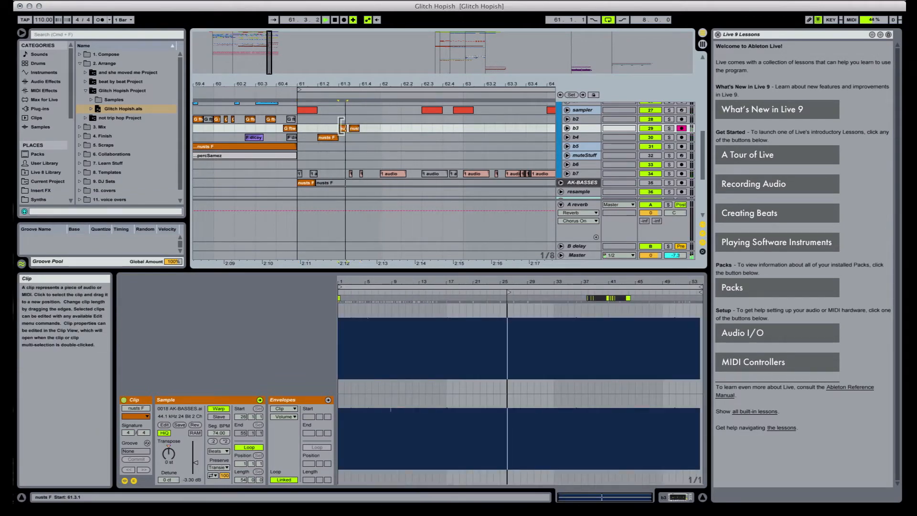
{"action": "key", "text": "space"}
{"action": "key", "text": "space"}
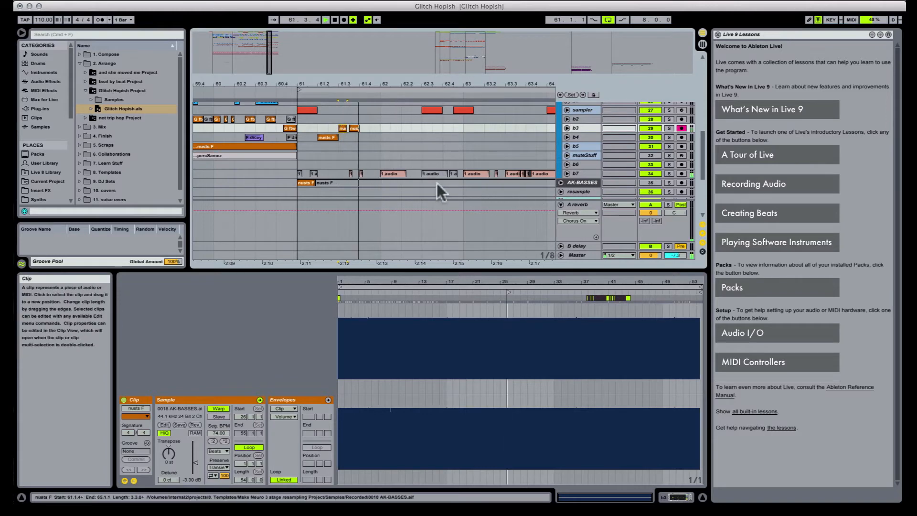
Step: Draw a raised A-reverb send section on track b7 at the short clip at 61.4.1 and audition from 61.1.1
{"action": "left_click", "coordinate": [350, 173]}
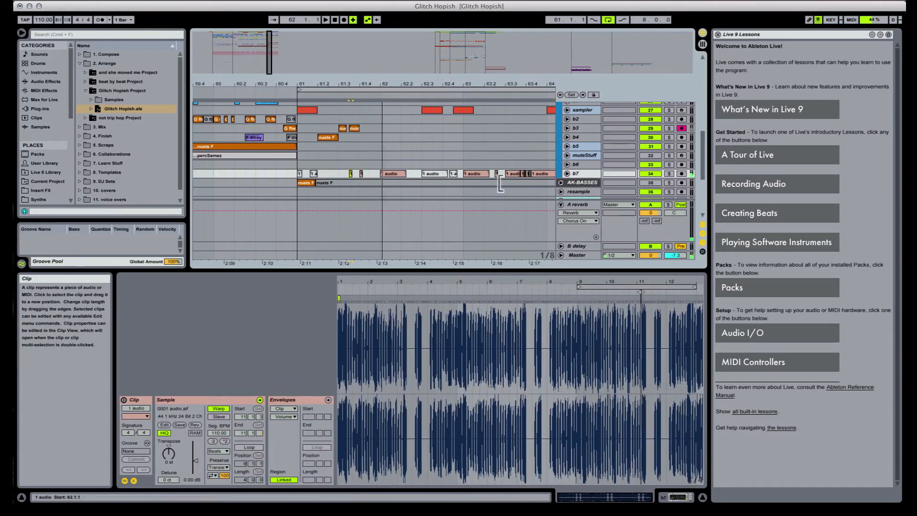
{"action": "left_click", "coordinate": [567, 174]}
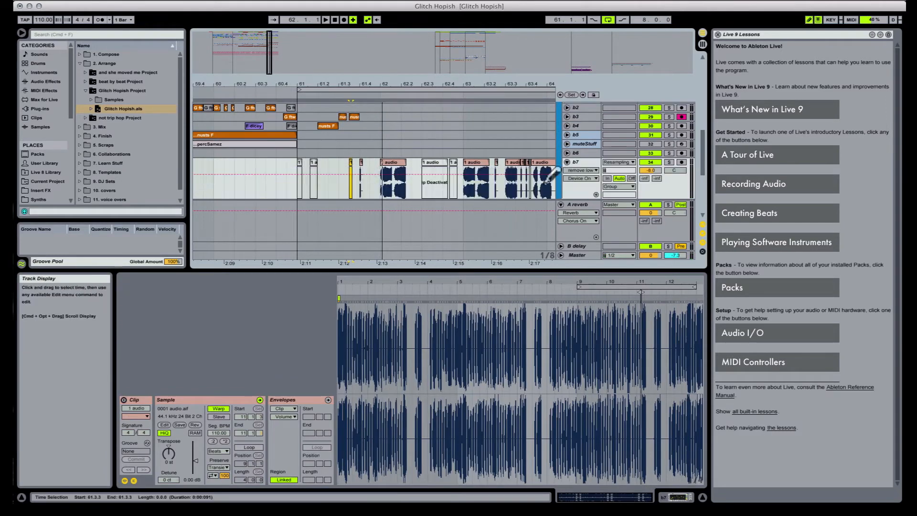
{"action": "left_click", "coordinate": [645, 178]}
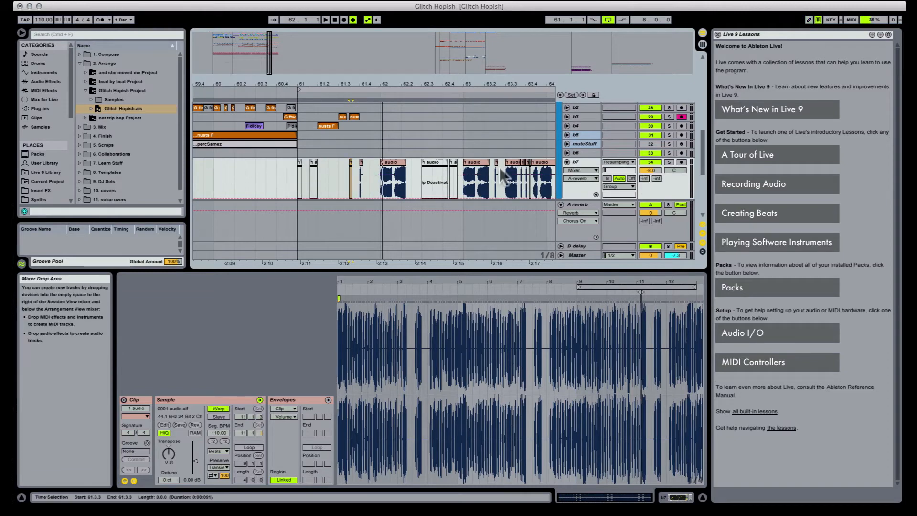
{"action": "left_click", "coordinate": [364, 170]}
{"action": "key", "text": "space"}
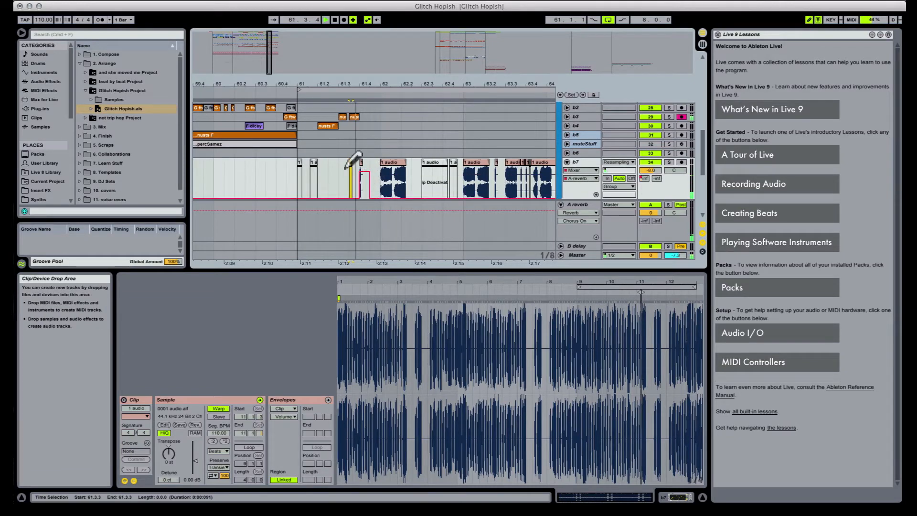
{"action": "left_click", "coordinate": [294, 145]}
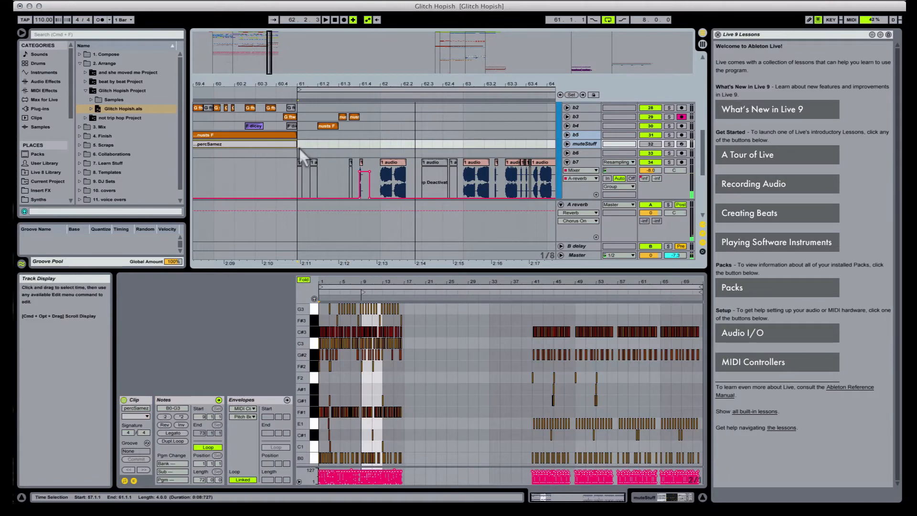
{"action": "left_click", "coordinate": [299, 148]}
Step: Copy a sampler clip to 62.1.1 on the same track
{"action": "scroll", "coordinate": [401, 158], "scroll_direction": "up", "scroll_amount": 3}
{"action": "scroll", "coordinate": [404, 163], "scroll_direction": "down", "scroll_amount": 3}
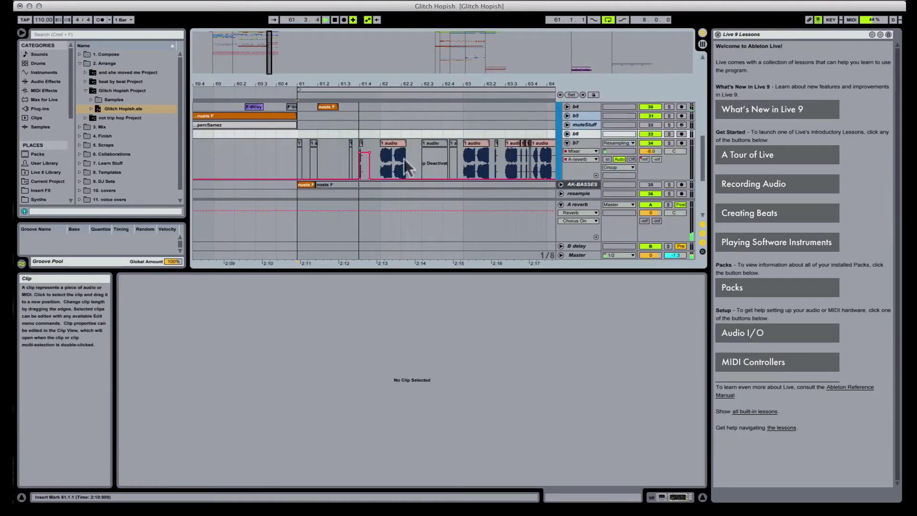
{"action": "left_click_drag", "start_coordinate": [308, 115], "coordinate": [391, 116]}
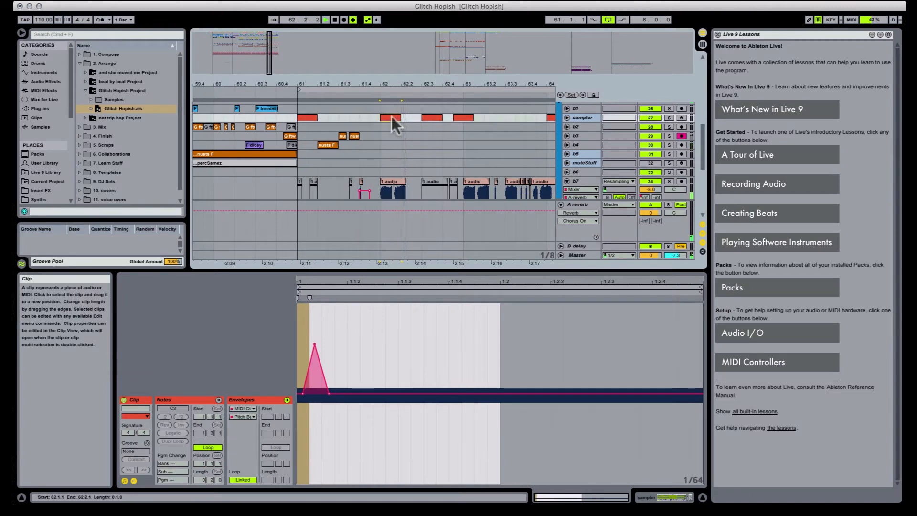
{"action": "left_click_drag", "start_coordinate": [464, 117], "coordinate": [389, 125]}
Step: Trim the start of the b7 audio clip at 62.1.1 to just after 62.1.3 and play back from the first sampler clip
{"action": "left_click", "coordinate": [388, 182]}
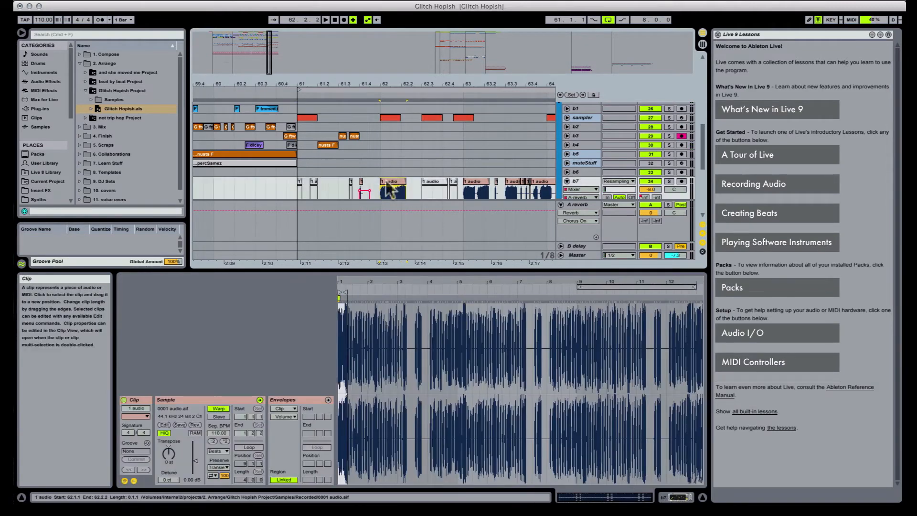
{"action": "left_click_drag", "start_coordinate": [384, 178], "coordinate": [395, 178]}
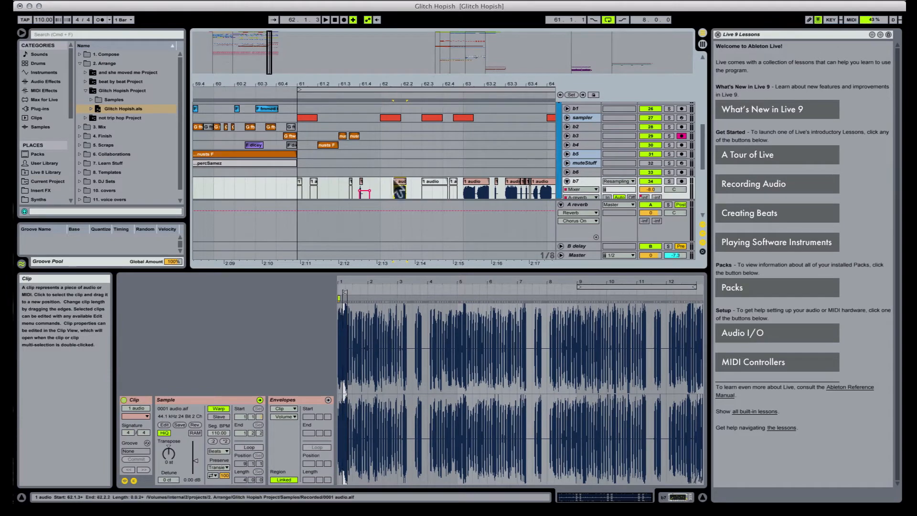
{"action": "left_click", "coordinate": [308, 117]}
{"action": "key", "text": "space"}
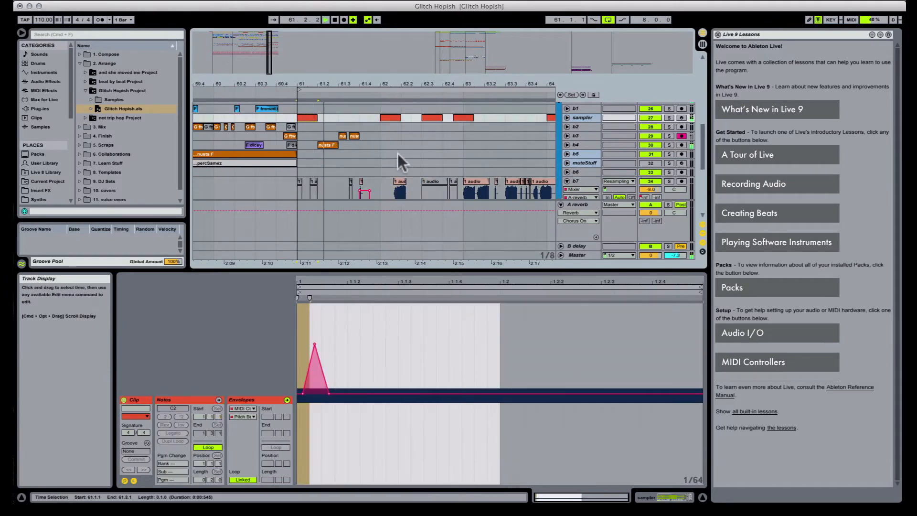
Step: Nudge the sampler clip at 62.1.1 back to 61.4.3 and shorten it to end at 62.1.1
{"action": "left_click", "coordinate": [383, 116]}
{"action": "key", "text": "Left"}
{"action": "key", "text": "space"}
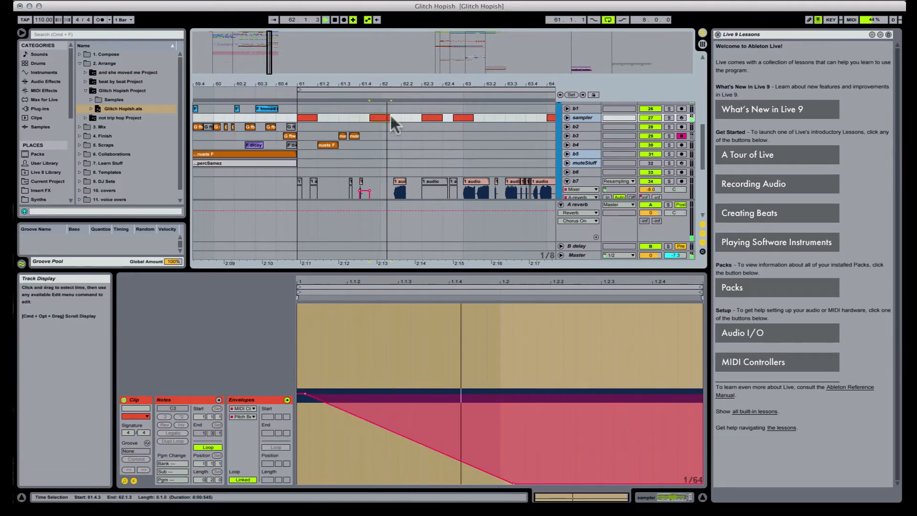
{"action": "left_click_drag", "start_coordinate": [388, 118], "coordinate": [381, 118]}
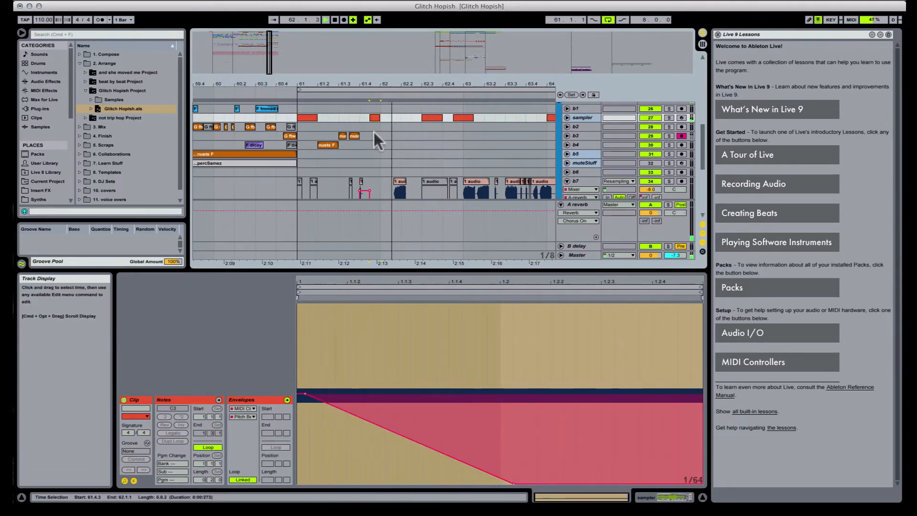
Step: Audition the sequence repeatedly from 61.1.1 and inspect the shortened sampler clip at 61.4.3
{"action": "scroll", "coordinate": [373, 130], "scroll_direction": "down", "scroll_amount": 2}
{"action": "key", "text": "space"}
{"action": "scroll", "coordinate": [348, 131], "scroll_direction": "up", "scroll_amount": 4}
{"action": "key", "text": "space"}
{"action": "key", "text": "space"}
{"action": "left_click", "coordinate": [307, 144]}
{"action": "key", "text": "space"}
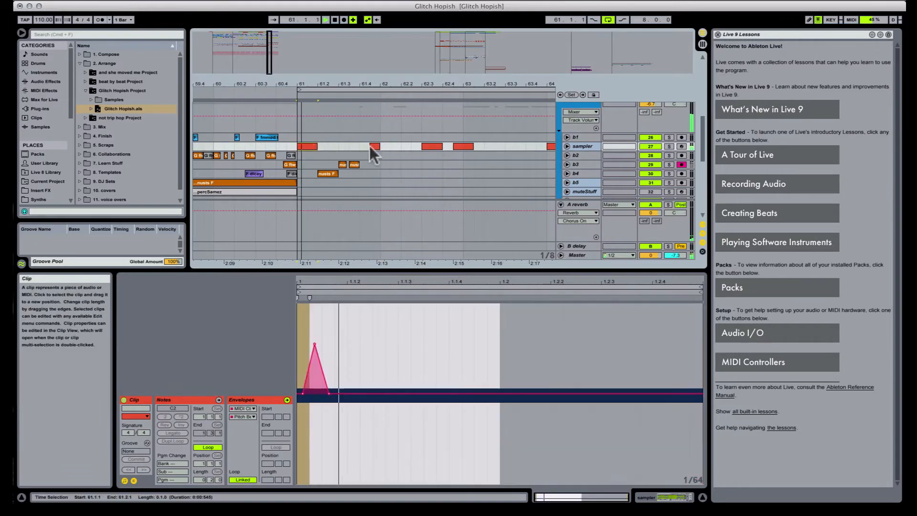
{"action": "scroll", "coordinate": [368, 145], "scroll_direction": "down", "scroll_amount": 3}
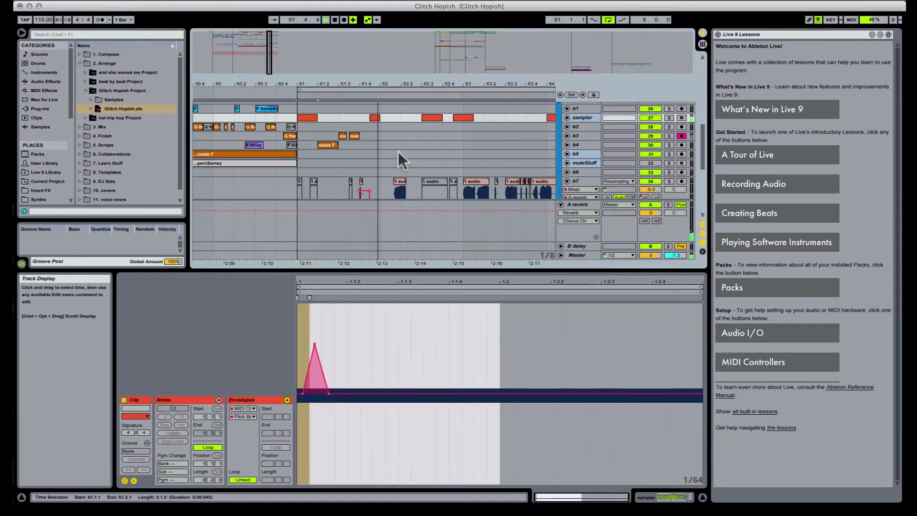
{"action": "key", "text": "space"}
{"action": "key", "text": "space"}
{"action": "left_click", "coordinate": [375, 118]}
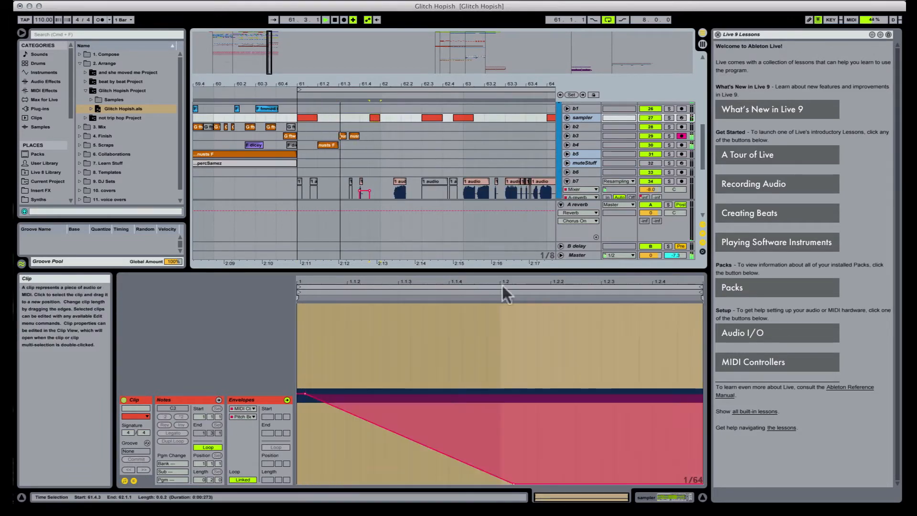
Step: Transpose the b7 audio clip just after 62.1.3 to -11 st, audition it and turn off its warping
{"action": "left_click", "coordinate": [399, 193]}
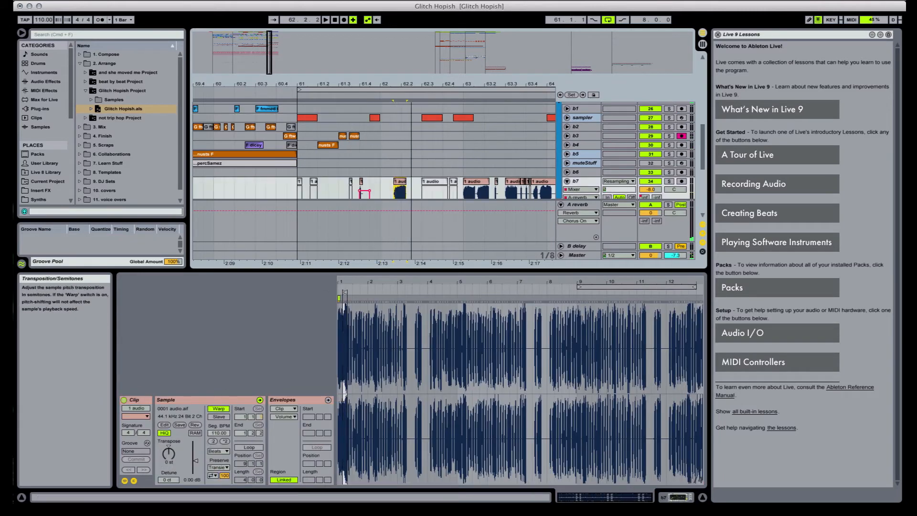
{"action": "left_click_drag", "start_coordinate": [169, 453], "coordinate": [168, 465]}
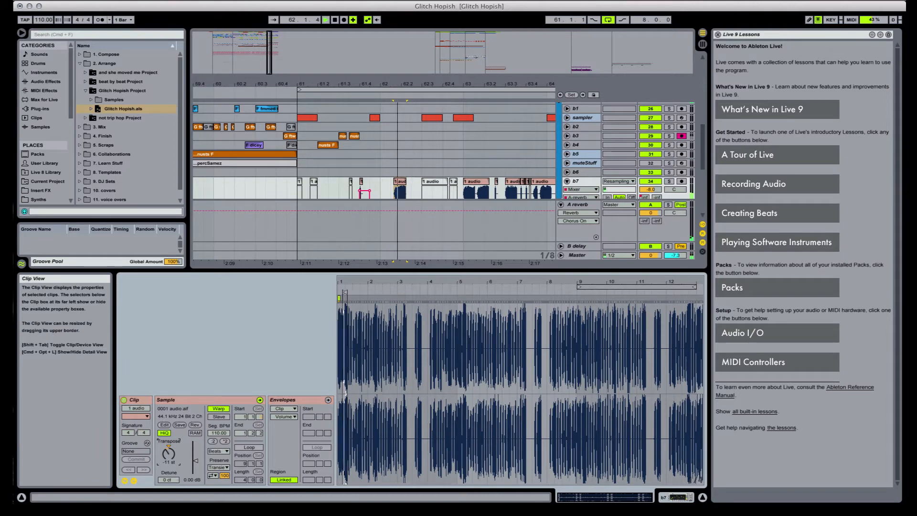
{"action": "key", "text": "space"}
{"action": "key", "text": "space"}
{"action": "key", "text": "space"}
{"action": "key", "text": "space"}
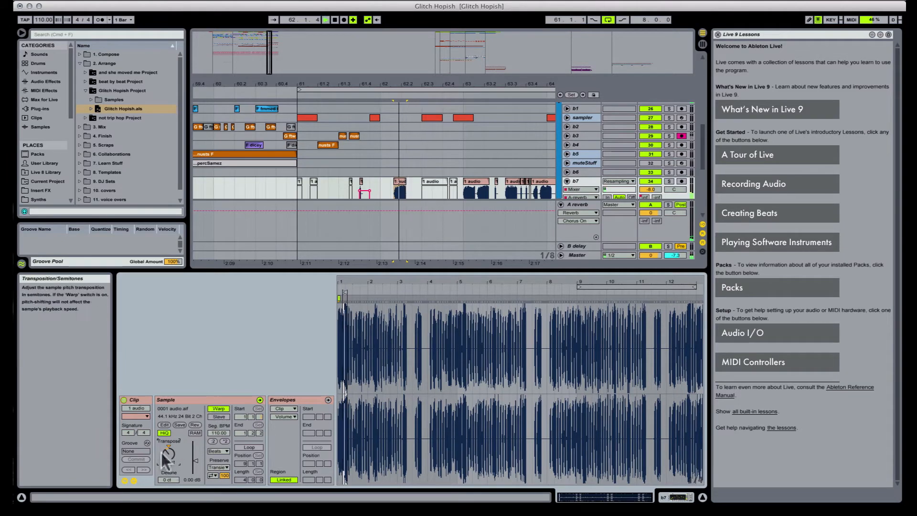
{"action": "left_click", "coordinate": [219, 408]}
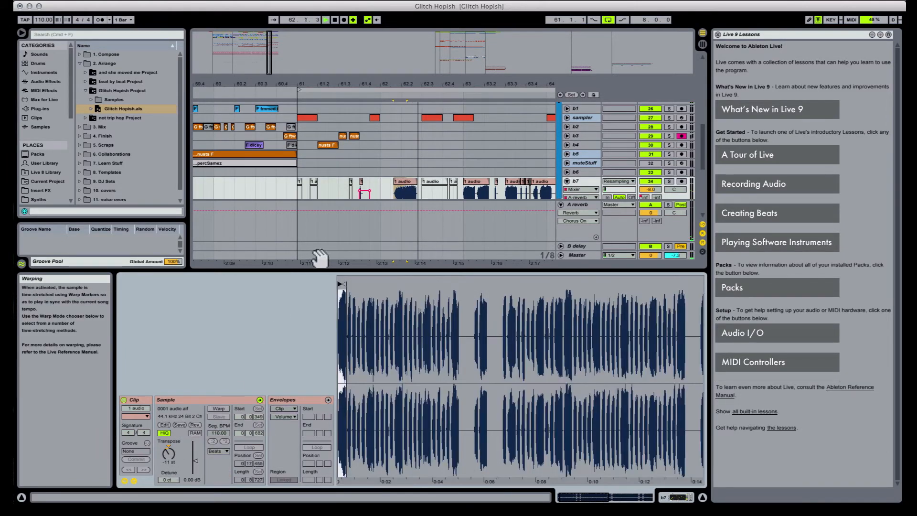
{"action": "key", "text": "space"}
{"action": "left_click_drag", "start_coordinate": [402, 181], "coordinate": [389, 184]}
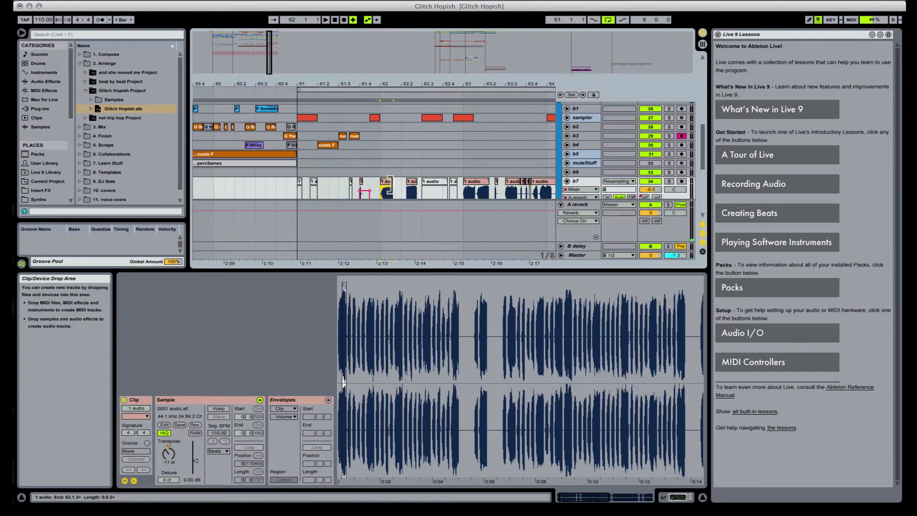
{"action": "key", "text": "space"}
{"action": "key", "text": "super+z"}
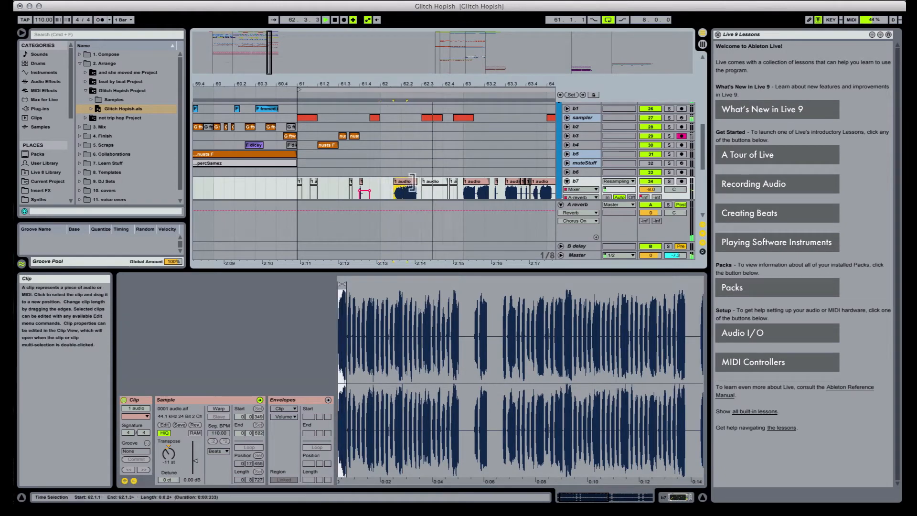
Step: Move the unwarped b7 clip to start at 62.1.1 and play it back
{"action": "scroll", "coordinate": [412, 188], "scroll_direction": "down", "scroll_amount": 2}
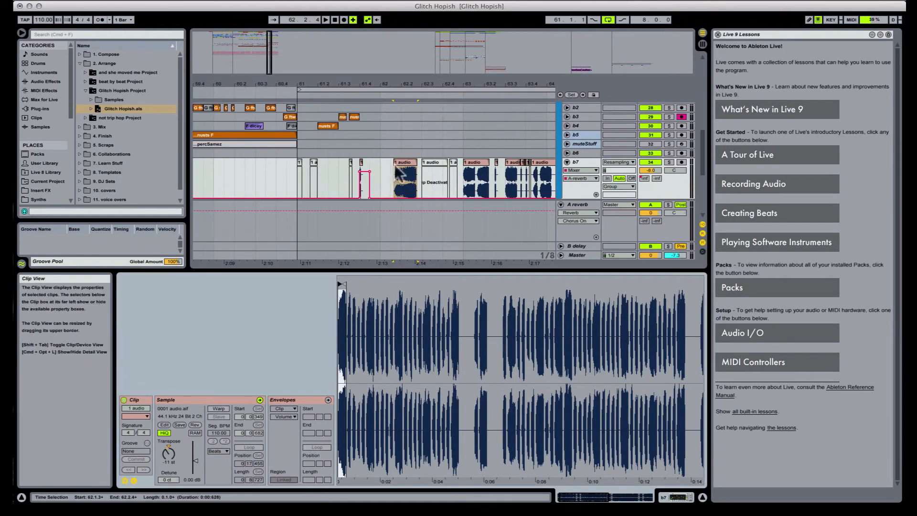
{"action": "mouse_move", "coordinate": [398, 162]}
{"action": "left_mouse_down"}
{"action": "mouse_move", "coordinate": [377, 155]}
{"action": "mouse_move", "coordinate": [400, 165]}
{"action": "mouse_move", "coordinate": [386, 161]}
{"action": "left_mouse_up"}
{"action": "key", "text": "space"}
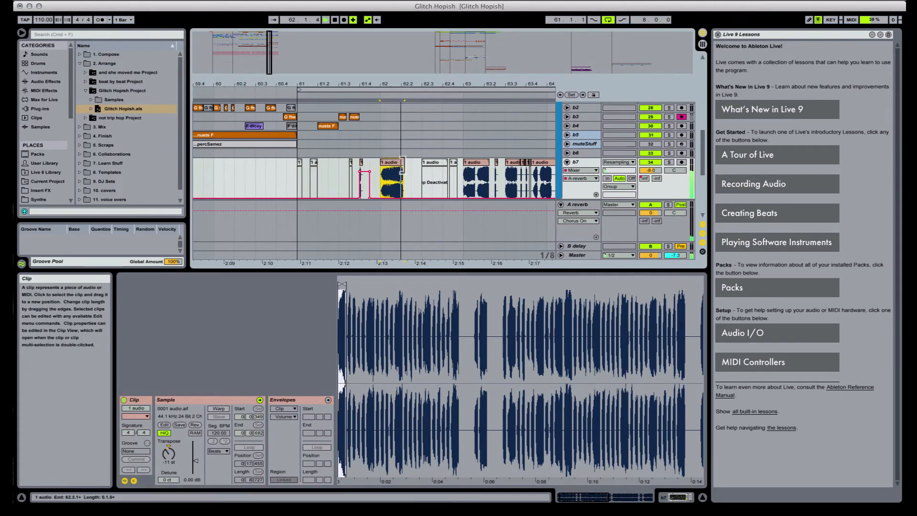
Step: Add a nearly full-length fade-in to the b7 clip at 62.1.1 and trim its end to just after 62.1.4
{"action": "key", "text": "alt+super+f"}
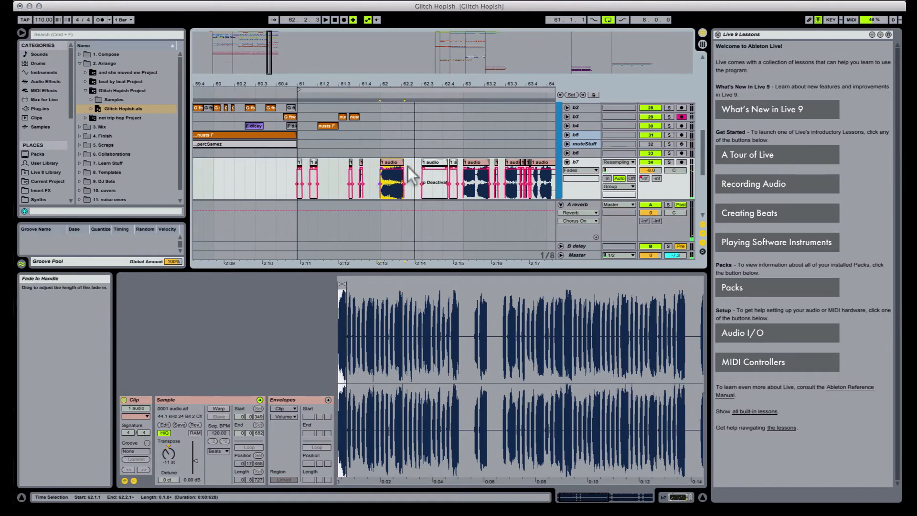
{"action": "key", "text": "space"}
{"action": "key", "text": "space"}
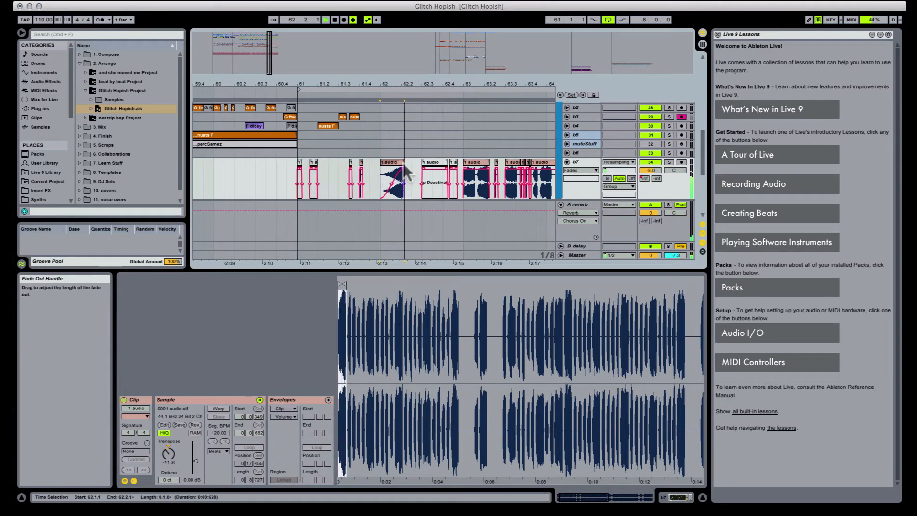
{"action": "left_click", "coordinate": [401, 164]}
{"action": "key", "text": "space"}
{"action": "key", "text": "space"}
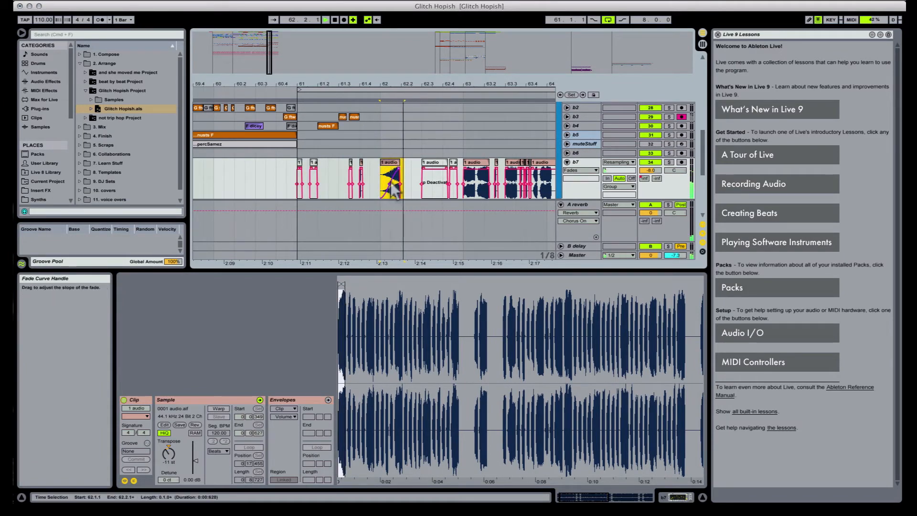
Step: Bend the fade-in curve of the b7 clip at 62.1.1 so it rises late, and audition it
{"action": "left_click_drag", "start_coordinate": [389, 184], "coordinate": [395, 184]}
{"action": "key", "text": "space"}
{"action": "key", "text": "space"}
{"action": "key", "text": "space"}
{"action": "key", "text": "space"}
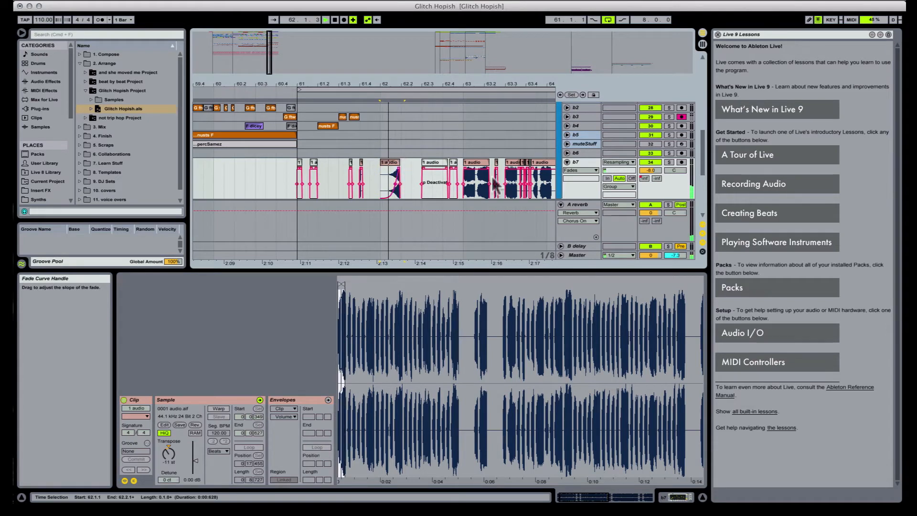
Step: Draw a raised B-delay send section on track b7 over the end of the clip at 62.1.1 and play it back
{"action": "key", "text": "space"}
{"action": "left_click", "coordinate": [657, 179]}
{"action": "key", "text": "b"}
{"action": "left_click", "coordinate": [400, 176]}
{"action": "key", "text": "space"}
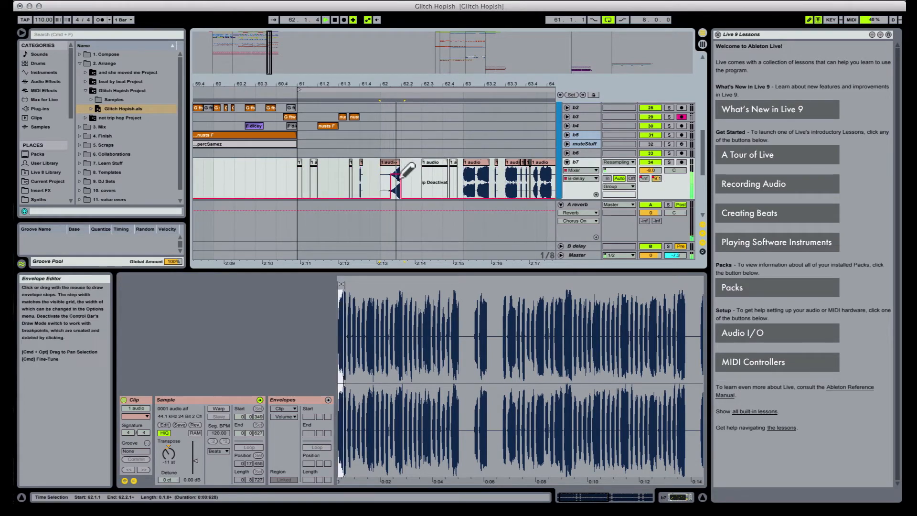
{"action": "key", "text": "space"}
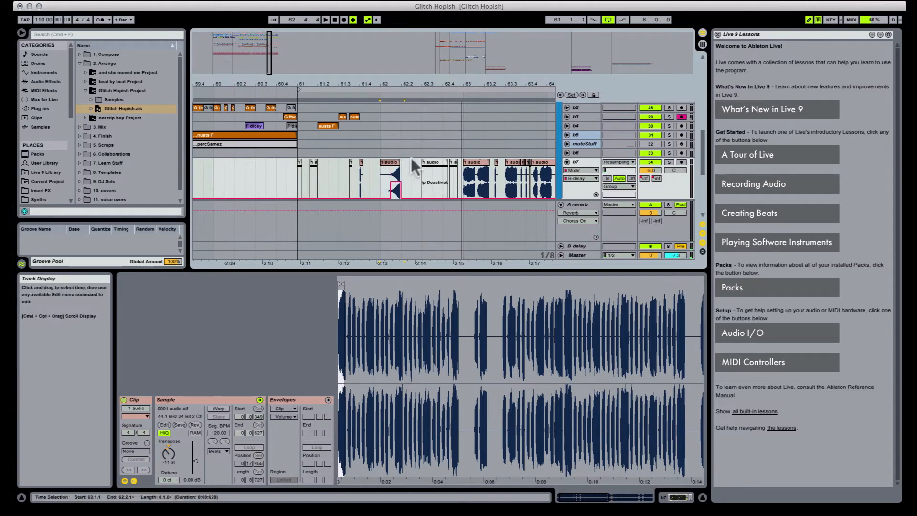
Step: Show the b7 fades again, straighten the fade-in curve of the clip at 62.1.1 and audition it
{"action": "left_click", "coordinate": [388, 162]}
{"action": "key", "text": "super+alt+f"}
{"action": "key", "text": "space"}
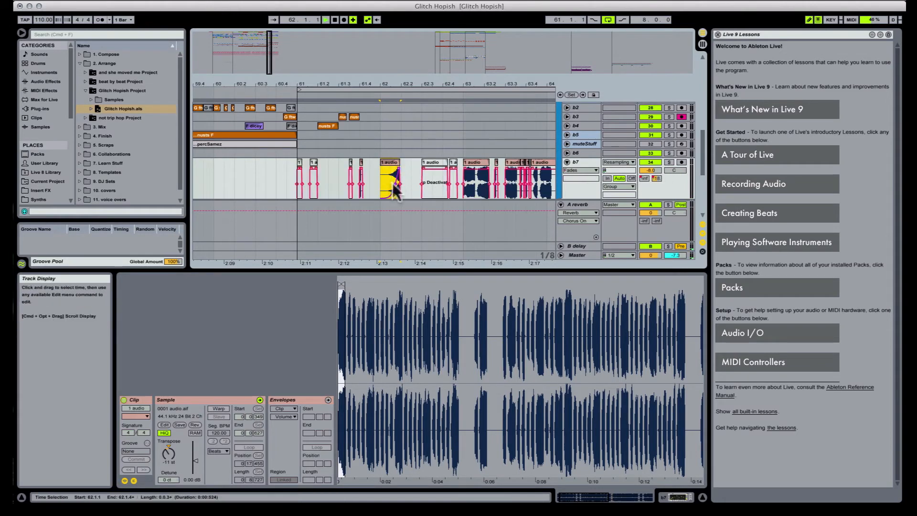
{"action": "left_click_drag", "start_coordinate": [394, 182], "coordinate": [387, 184]}
{"action": "key", "text": "space"}
{"action": "key", "text": "space"}
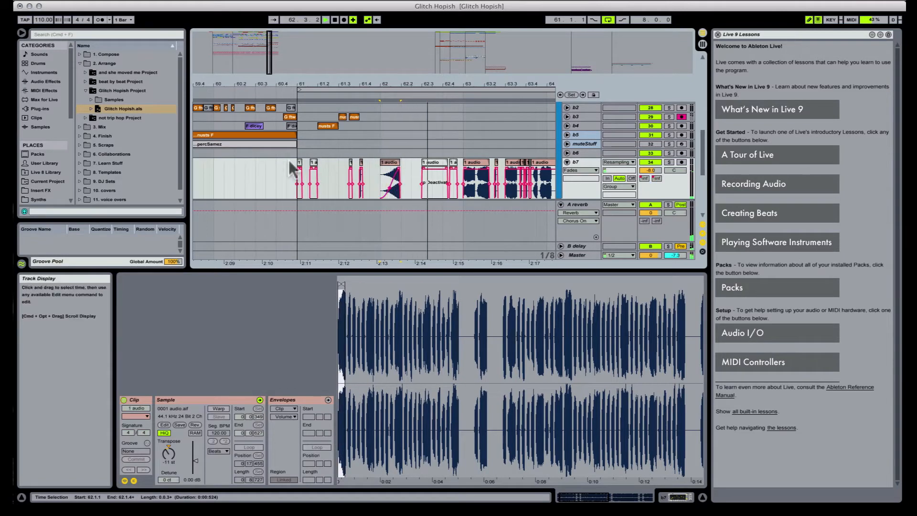
Step: Move the faded b7 clip from 62.1.1 to 62.2.1 and play back the sequence
{"action": "left_click", "coordinate": [300, 172]}
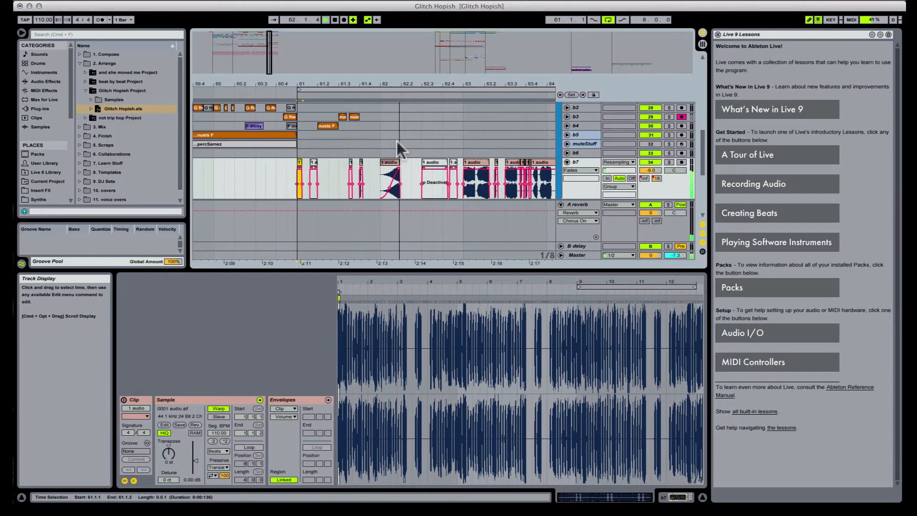
{"action": "scroll", "coordinate": [396, 141], "scroll_direction": "up", "scroll_amount": 5}
{"action": "scroll", "coordinate": [398, 200], "scroll_direction": "down", "scroll_amount": 5}
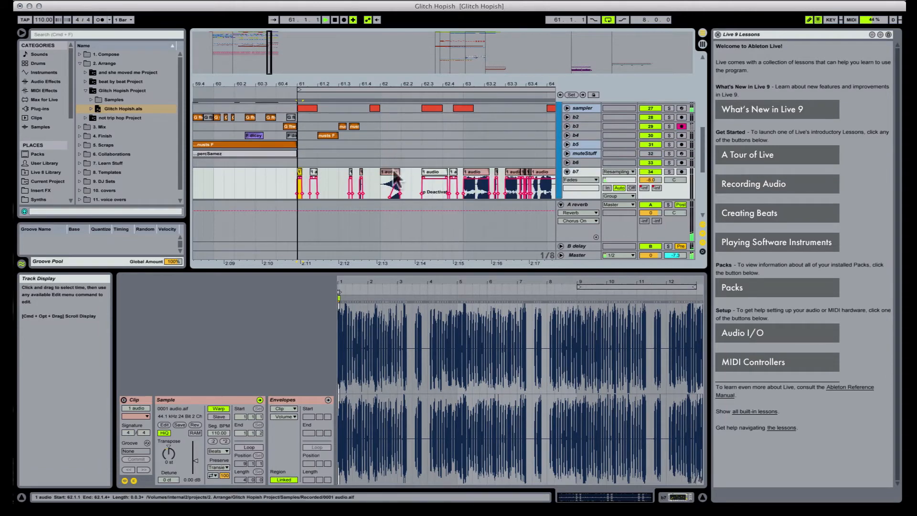
{"action": "left_click_drag", "start_coordinate": [392, 171], "coordinate": [414, 180]}
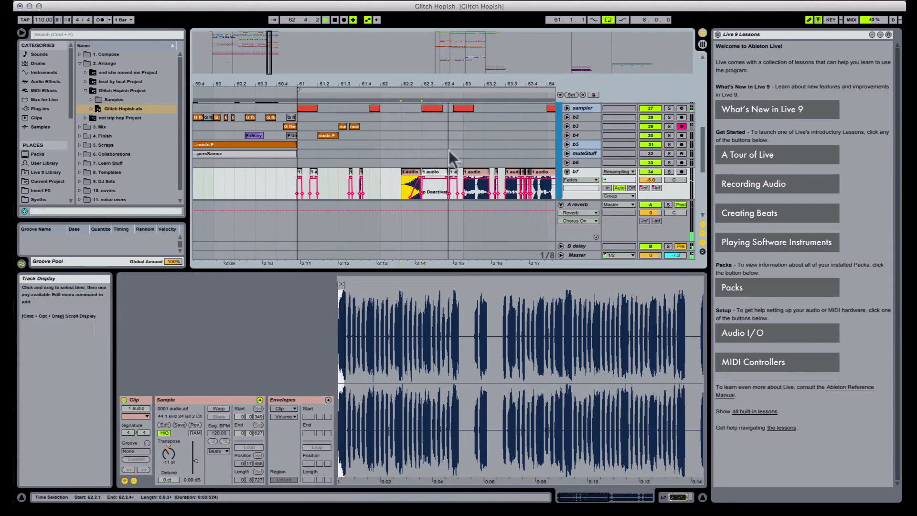
{"action": "key", "text": "space"}
{"action": "key", "text": "space"}
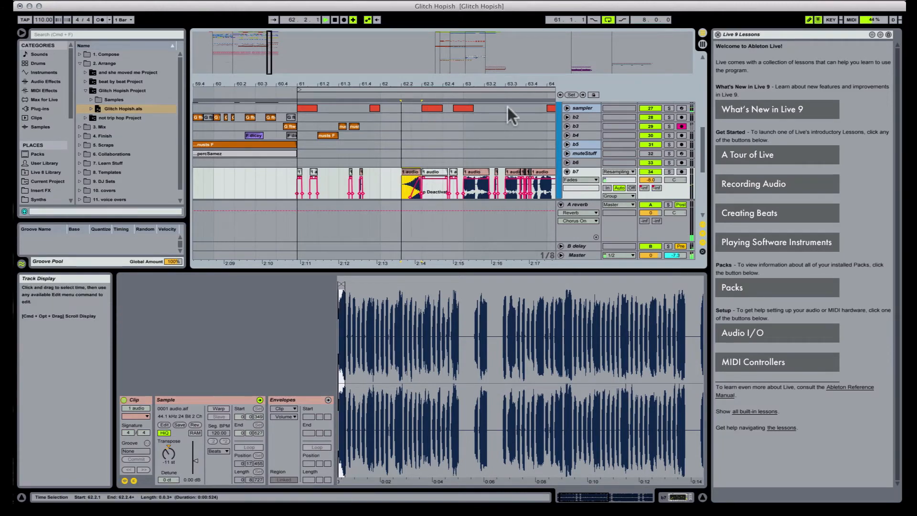
Step: Unfold the sampler track, shorten the clip at 62.4.3 to end just after 63.1.1 and audition it
{"action": "left_click", "coordinate": [567, 108]}
{"action": "left_click", "coordinate": [461, 108]}
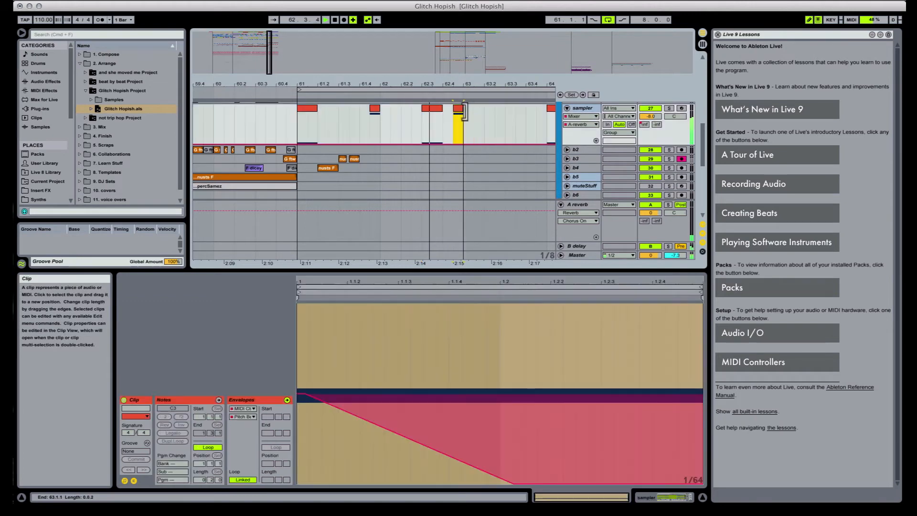
{"action": "mouse_move", "coordinate": [464, 113]}
{"action": "left_mouse_down"}
{"action": "mouse_move", "coordinate": [480, 111]}
{"action": "mouse_move", "coordinate": [466, 109]}
{"action": "left_mouse_up"}
{"action": "key", "text": "space"}
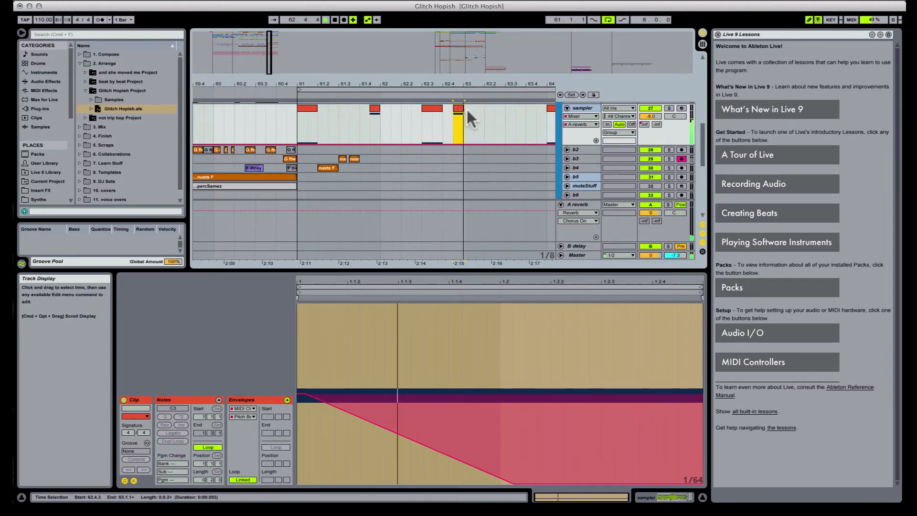
Step: Deactivate the b7 audio clip at 63.1.1
{"action": "left_click_drag", "start_coordinate": [424, 82], "coordinate": [316, 83]}
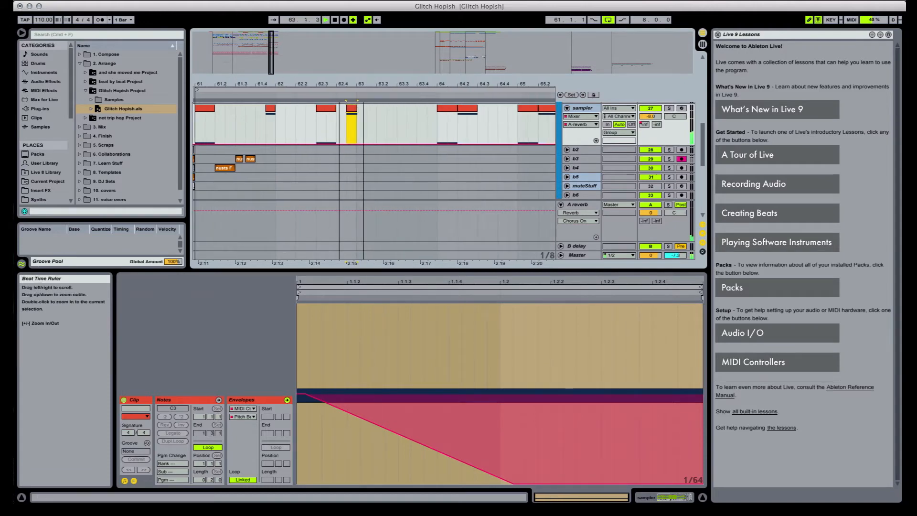
{"action": "scroll", "coordinate": [366, 148], "scroll_direction": "down", "scroll_amount": 6}
{"action": "scroll", "coordinate": [368, 138], "scroll_direction": "up", "scroll_amount": 2}
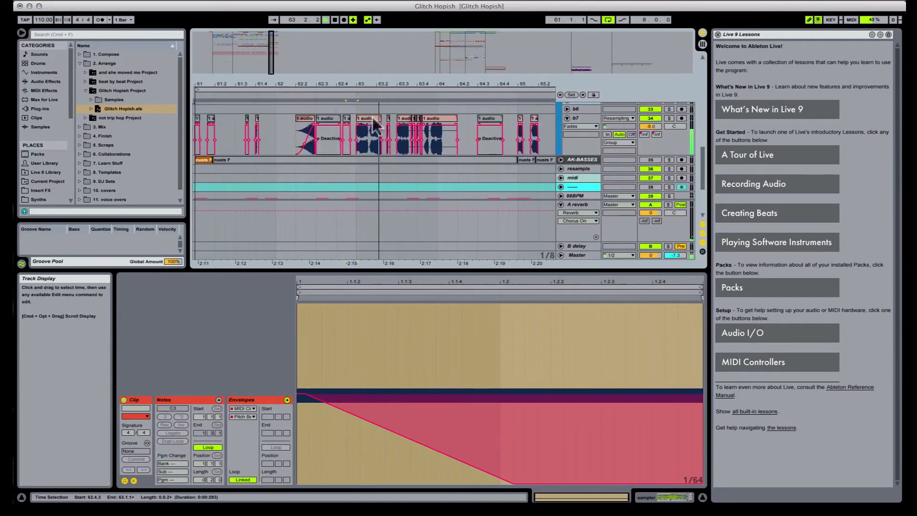
{"action": "left_click", "coordinate": [375, 128]}
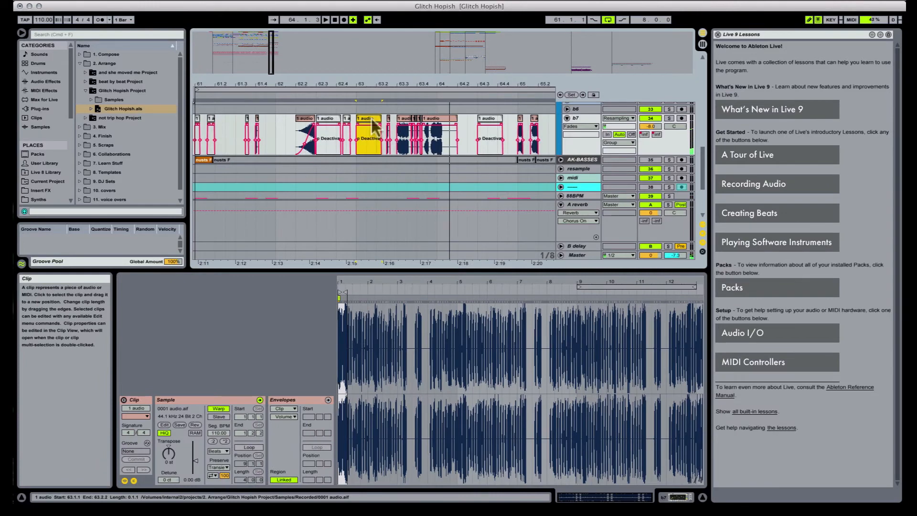
Step: Copy the b4 clip from 61.2.1 to 63.1.1 on the same track and play back from 61.1.1
{"action": "left_click_drag", "start_coordinate": [403, 86], "coordinate": [403, 70]}
{"action": "key", "text": "space"}
{"action": "scroll", "coordinate": [368, 176], "scroll_direction": "up", "scroll_amount": 4}
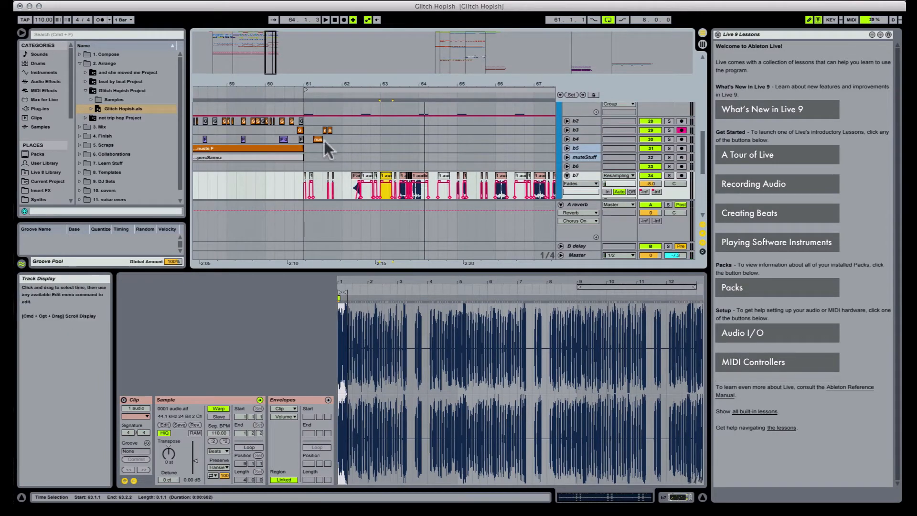
{"action": "left_click_drag", "start_coordinate": [317, 139], "coordinate": [385, 138]}
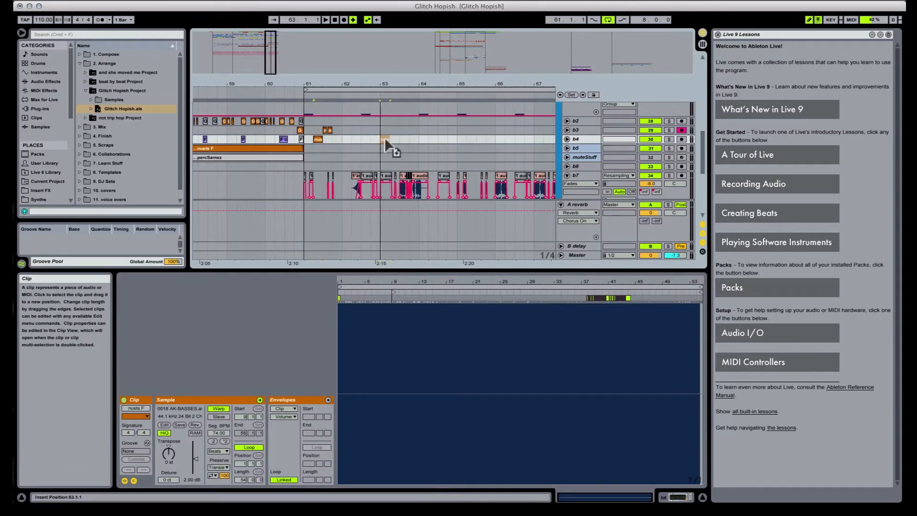
{"action": "left_click", "coordinate": [304, 147]}
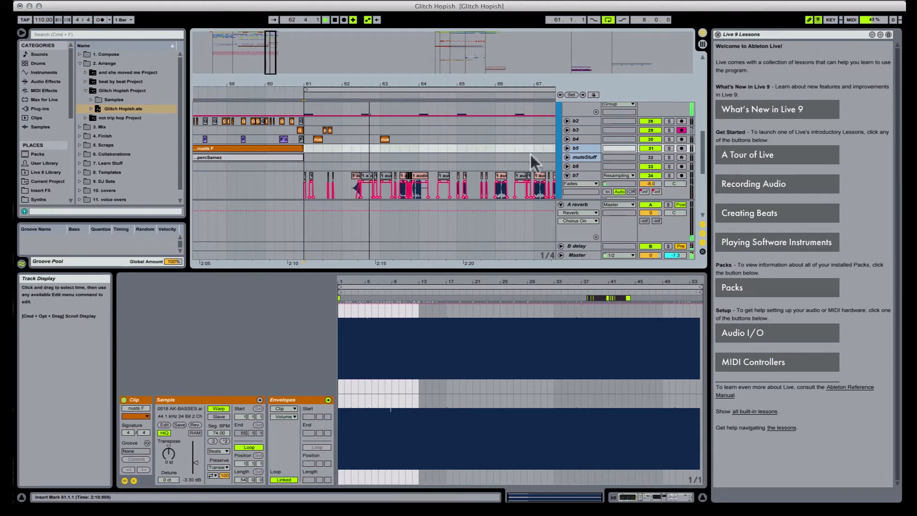
Step: Unfold the b4 track, set the start marker of its clip at 63.1.1 to 22.1.1 and audition it
{"action": "left_click", "coordinate": [567, 139]}
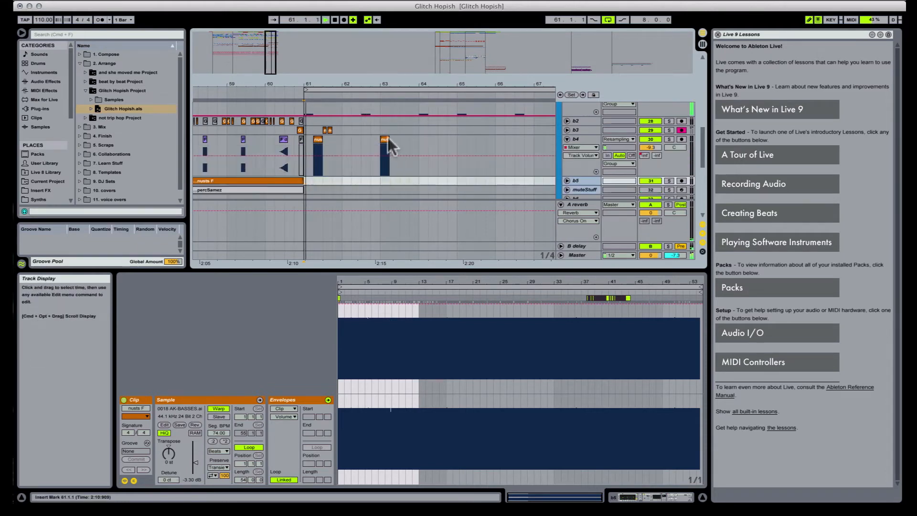
{"action": "key", "text": "space"}
{"action": "left_click", "coordinate": [383, 139]}
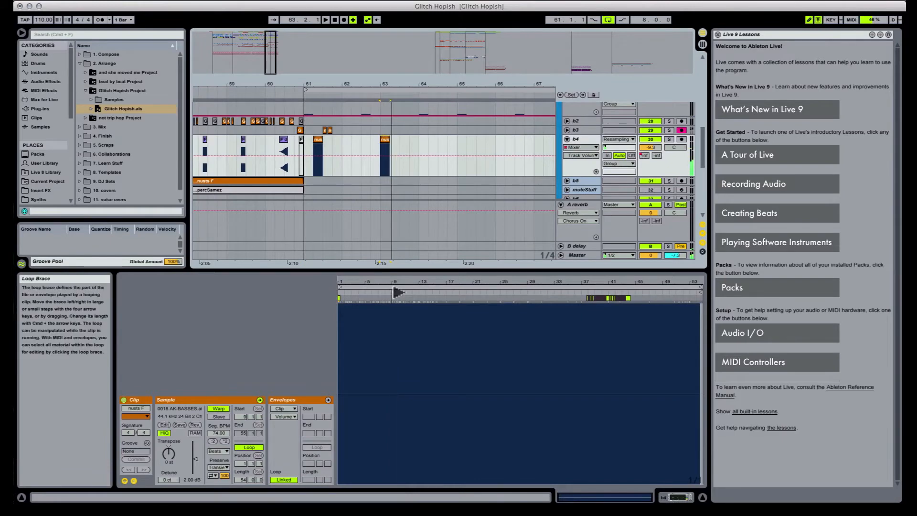
{"action": "key", "text": "space"}
{"action": "mouse_move", "coordinate": [395, 291]}
{"action": "left_mouse_down"}
{"action": "mouse_move", "coordinate": [346, 290]}
{"action": "mouse_move", "coordinate": [481, 297]}
{"action": "left_mouse_up"}
{"action": "key", "text": "space"}
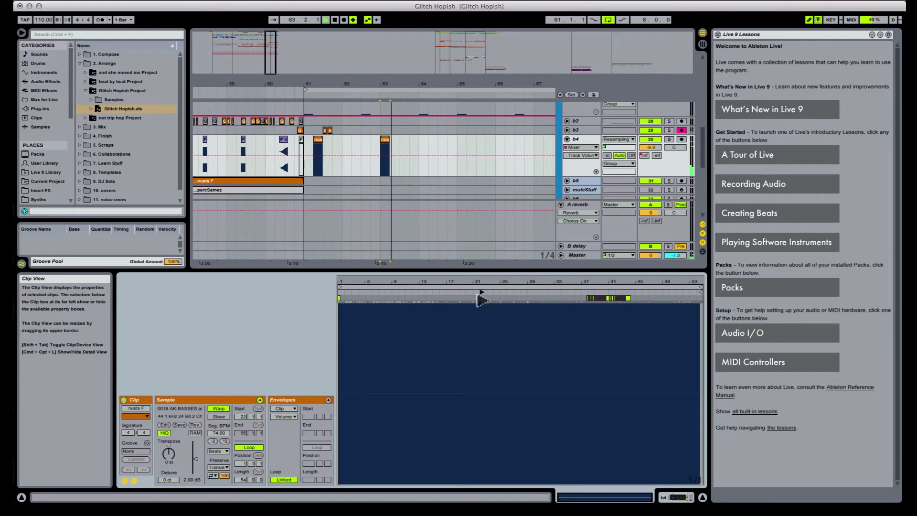
Step: Copy the b4 clip from 63.1.1 to 63.3.1 and set the copy's start marker to 26.1.1
{"action": "left_click", "coordinate": [383, 139]}
{"action": "left_click_drag", "start_coordinate": [382, 139], "coordinate": [402, 139]}
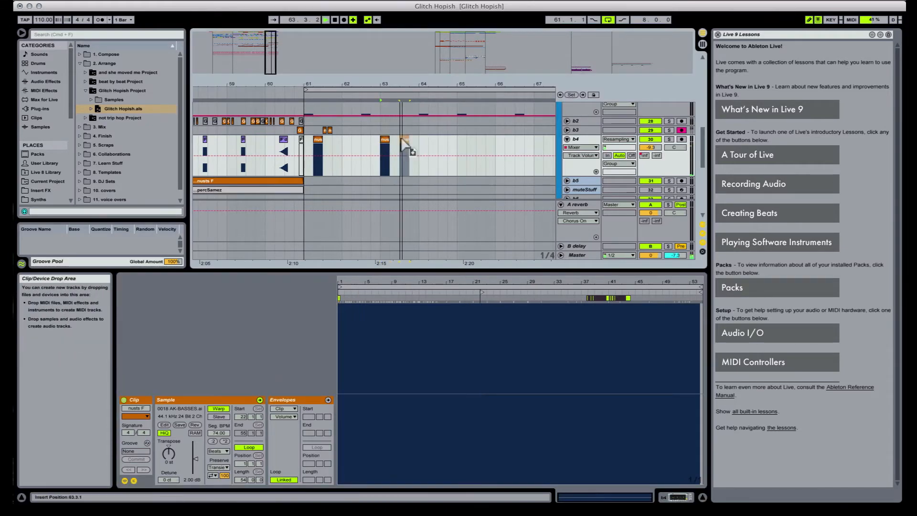
{"action": "left_click_drag", "start_coordinate": [481, 291], "coordinate": [509, 292]}
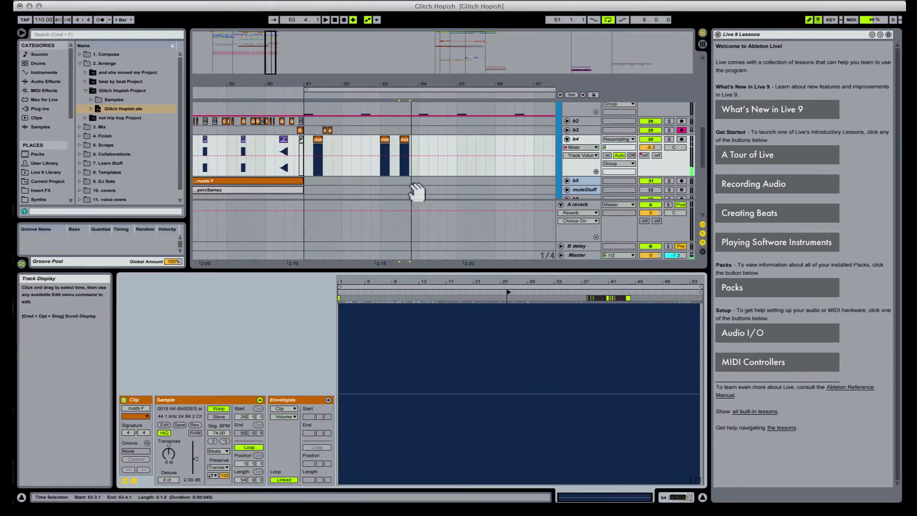
Step: Show the fades on b4, give the clip at 63.3.1 a long fade-in and play back from 63.1.1
{"action": "left_click", "coordinate": [403, 138]}
{"action": "key", "text": "alt+super+f"}
{"action": "left_click_drag", "start_coordinate": [401, 144], "coordinate": [426, 145]}
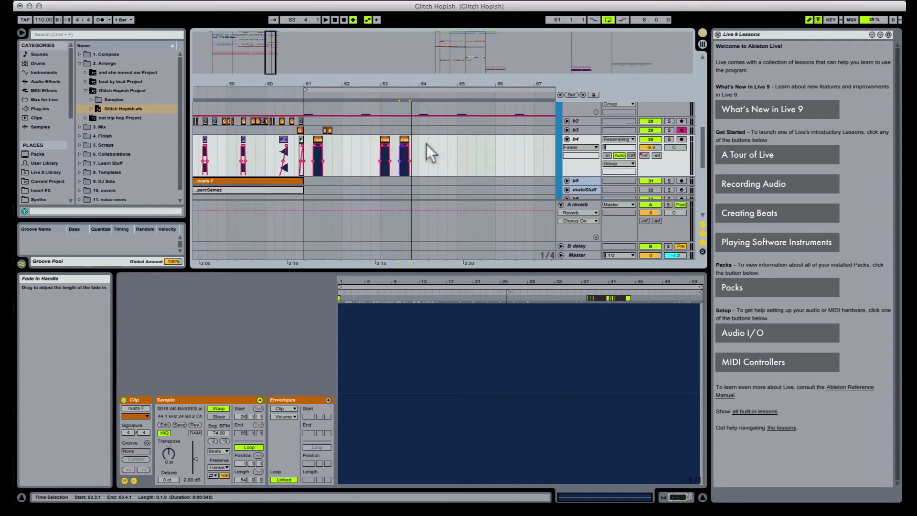
{"action": "key", "text": "space"}
{"action": "left_click", "coordinate": [385, 145]}
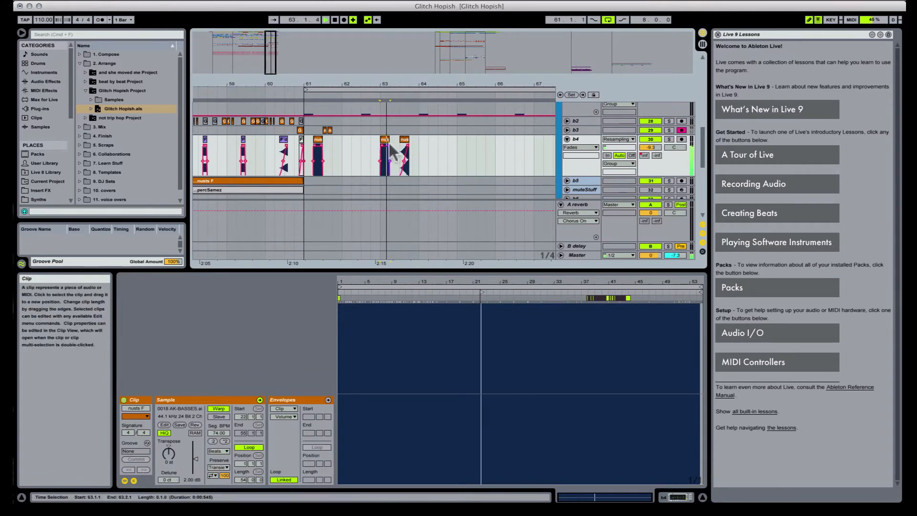
{"action": "key", "text": "space"}
Step: Show the A-reverb send automation on b7 and draw a raised step over the short clip just before 63.3.1
{"action": "scroll", "coordinate": [405, 148], "scroll_direction": "down", "scroll_amount": 3}
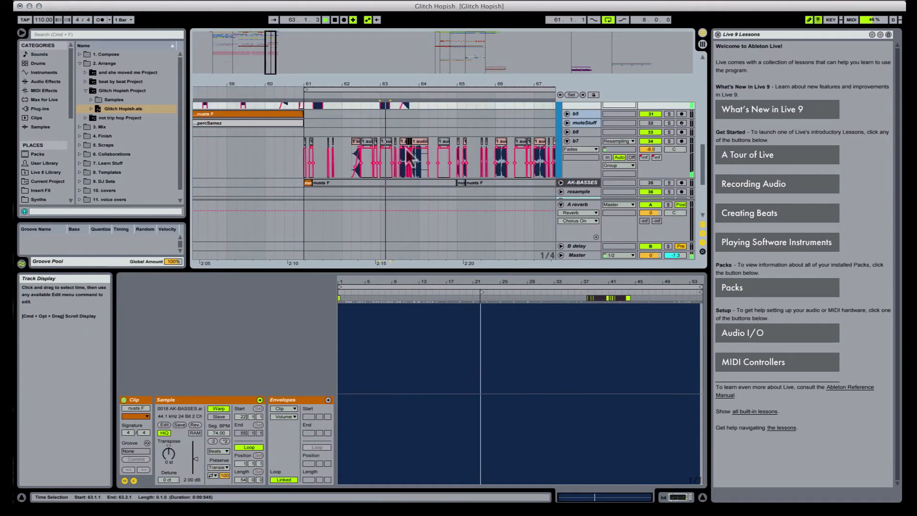
{"action": "left_click_drag", "start_coordinate": [402, 84], "coordinate": [402, 118]}
{"action": "key", "text": "space"}
{"action": "left_click", "coordinate": [645, 157]}
{"action": "key", "text": "v"}
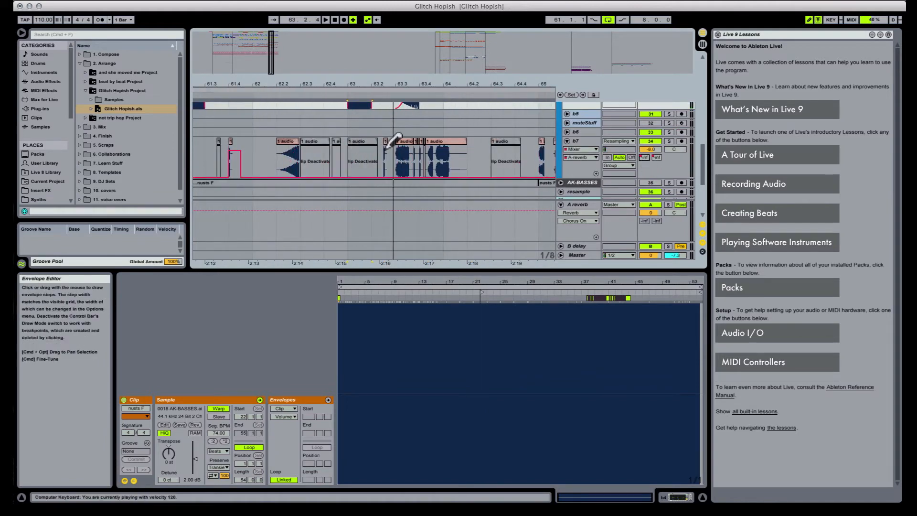
{"action": "left_click", "coordinate": [387, 150]}
Step: Deactivate the b7 clip at 63.3.1 and play back from 63.1.1
{"action": "left_click", "coordinate": [408, 141]}
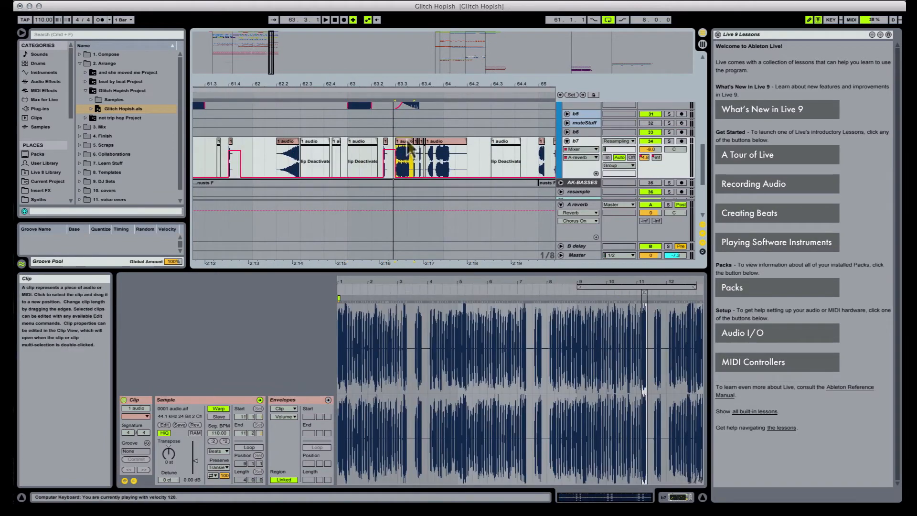
{"action": "left_click", "coordinate": [355, 143]}
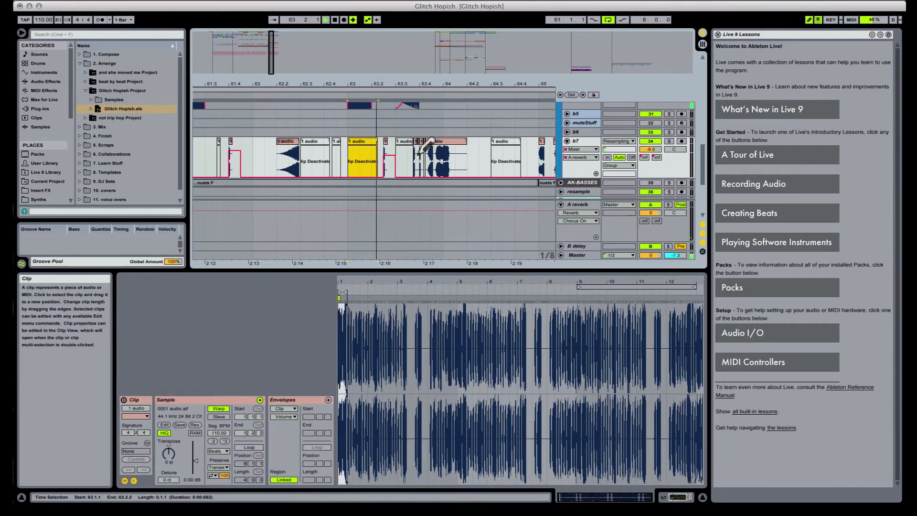
{"action": "key", "text": "space"}
{"action": "key", "text": "space"}
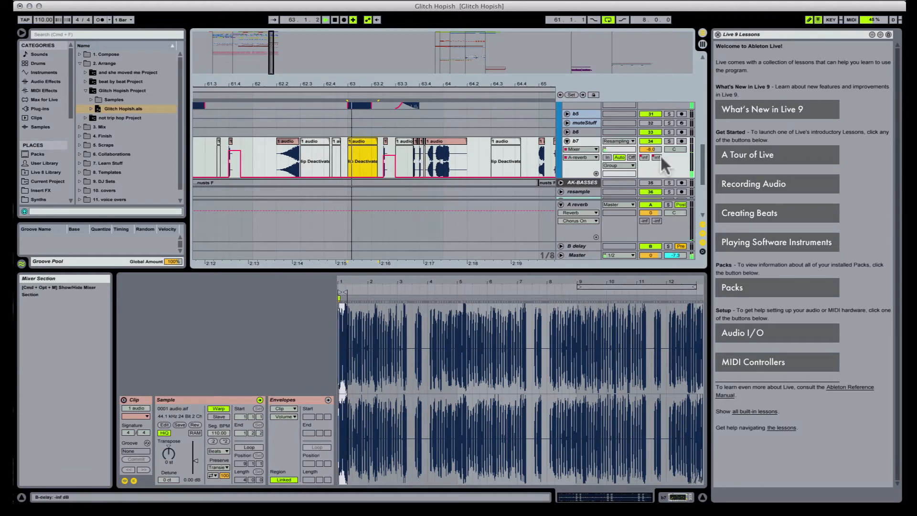
Step: Show b7's B-delay send, re-enable its automation and draw a raised section over the short clips around 63.4.1
{"action": "left_click", "coordinate": [657, 157]}
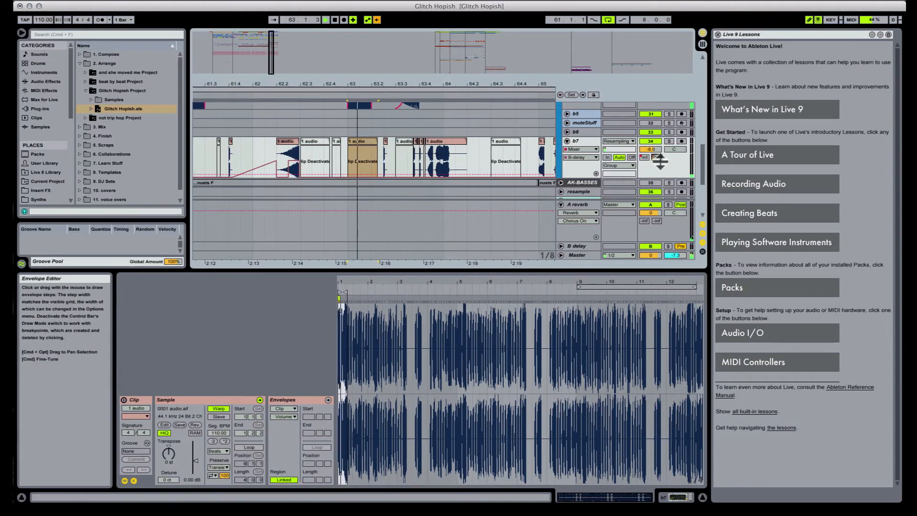
{"action": "left_click_drag", "start_coordinate": [657, 158], "coordinate": [658, 167]}
{"action": "key", "text": "space"}
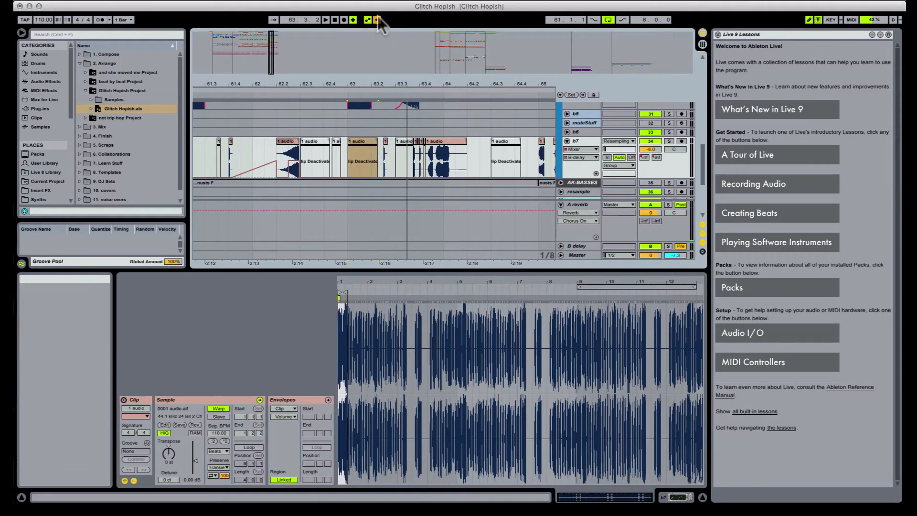
{"action": "left_click", "coordinate": [377, 20]}
{"action": "key", "text": "b"}
{"action": "key", "text": "space"}
{"action": "left_click_drag", "start_coordinate": [414, 156], "coordinate": [424, 155]}
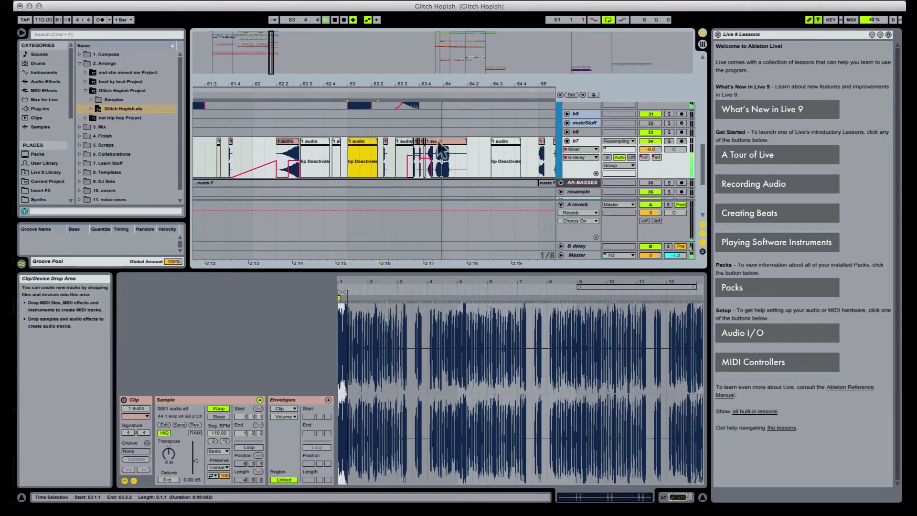
Step: Deactivate the b7 audio clip at 63.4.2 and play back the passage
{"action": "key", "text": "space"}
{"action": "left_click", "coordinate": [441, 149]}
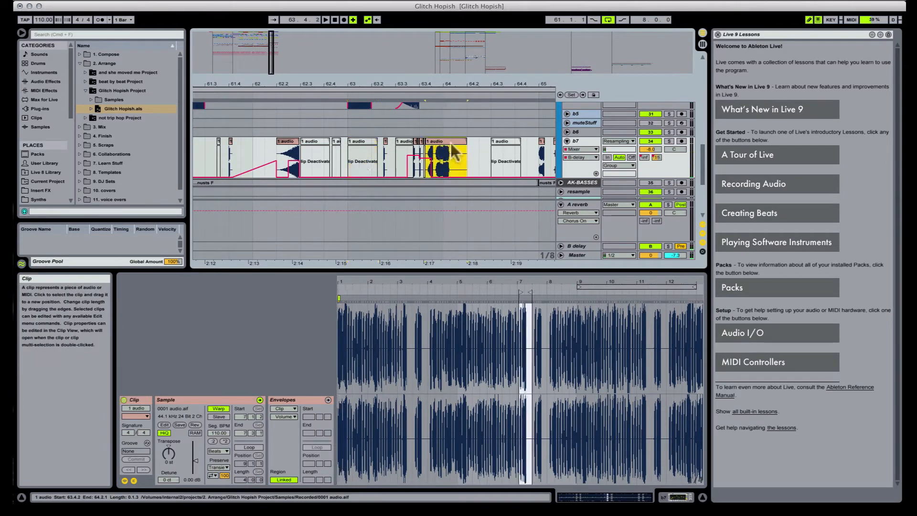
{"action": "key", "text": "0"}
{"action": "key", "text": "space"}
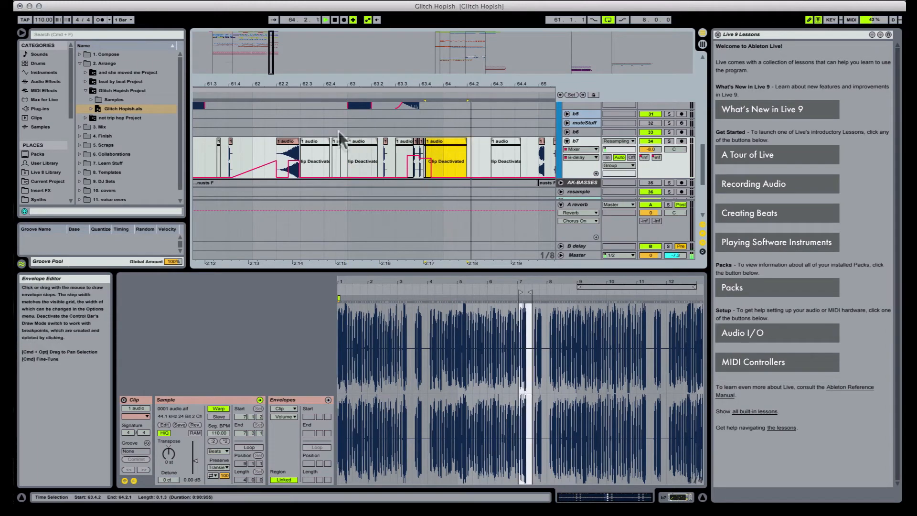
Step: Delete the b7 audio clips in the range from 64.4.2 to 69.3.1
{"action": "left_click_drag", "start_coordinate": [352, 85], "coordinate": [352, 50]}
{"action": "scroll", "coordinate": [442, 174], "scroll_direction": "up", "scroll_amount": 1}
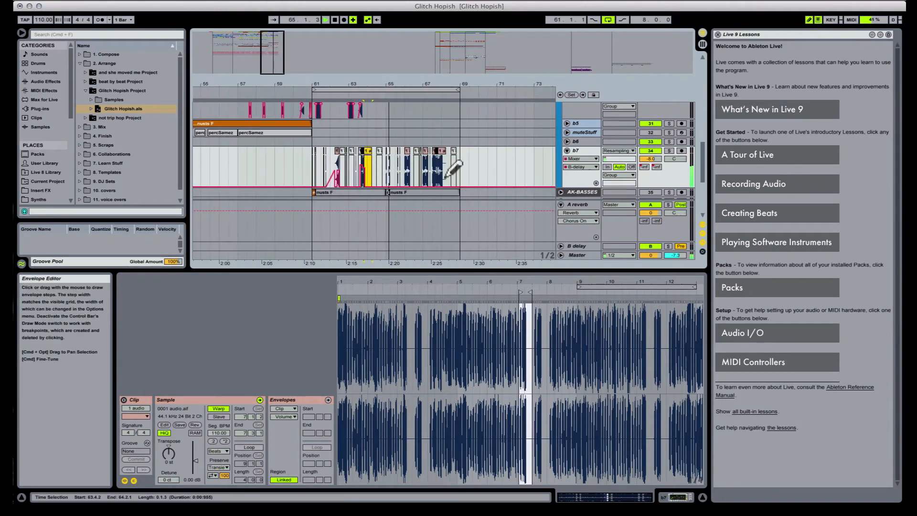
{"action": "scroll", "coordinate": [449, 172], "scroll_direction": "up", "scroll_amount": 5}
{"action": "key", "text": "space"}
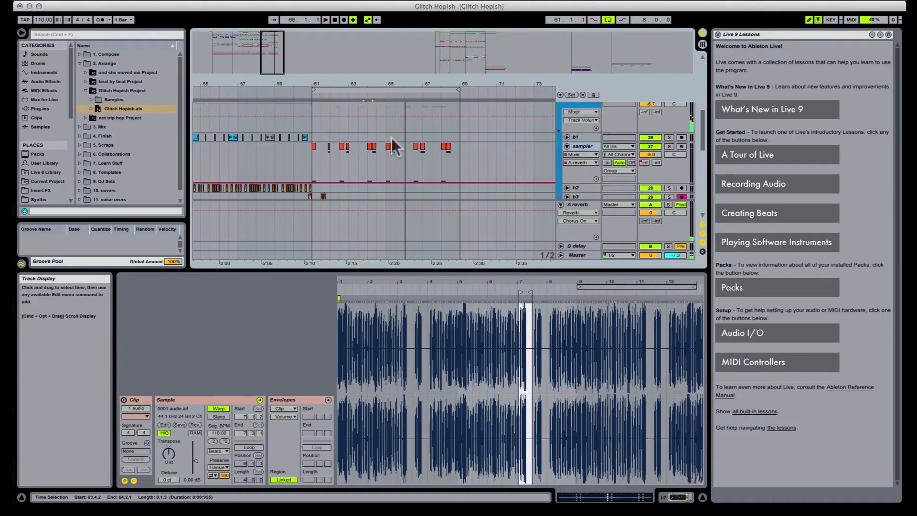
{"action": "left_click", "coordinate": [388, 144]}
{"action": "scroll", "coordinate": [399, 145], "scroll_direction": "down", "scroll_amount": 2}
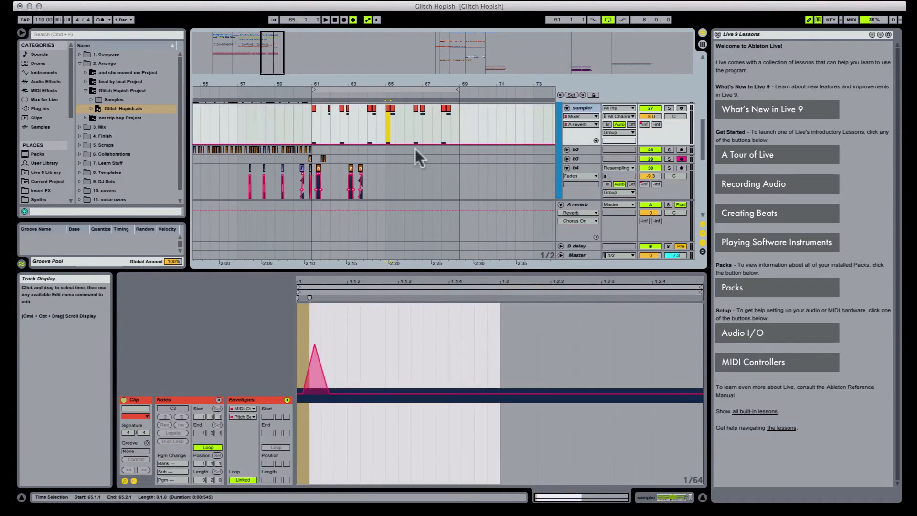
{"action": "scroll", "coordinate": [414, 148], "scroll_direction": "down", "scroll_amount": 4}
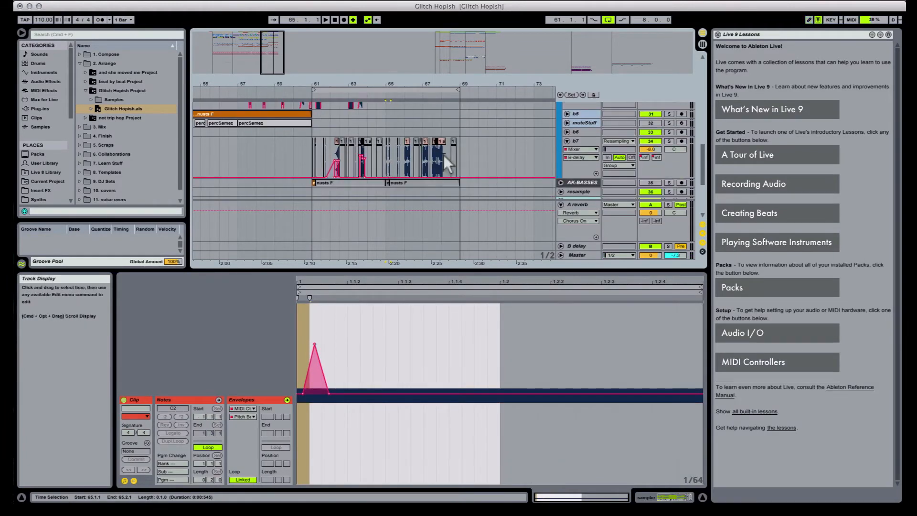
{"action": "left_click", "coordinate": [444, 155]}
{"action": "left_click", "coordinate": [391, 149]}
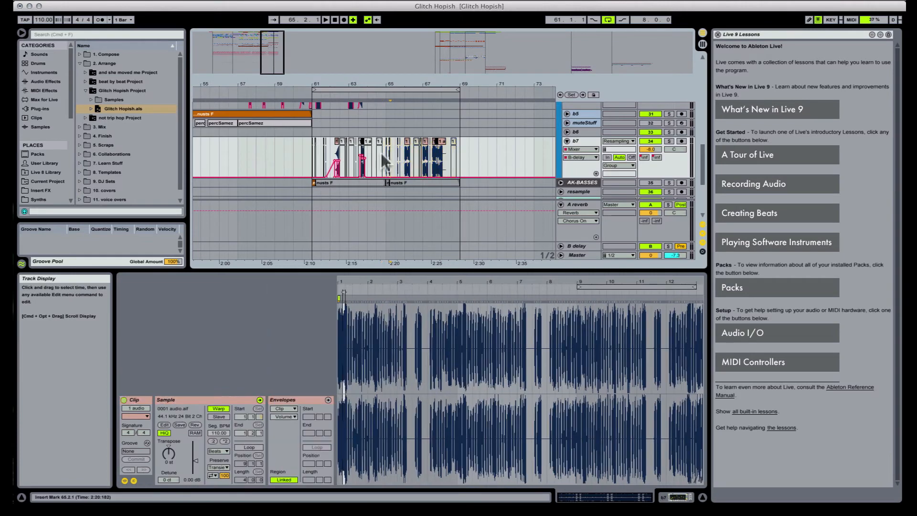
{"action": "left_click_drag", "start_coordinate": [383, 155], "coordinate": [461, 157]}
Step: Play back the arrangement from 61.1.1 and review the sampler, b4 and b7 tracks
{"action": "scroll", "coordinate": [271, 130], "scroll_direction": "up", "scroll_amount": 4}
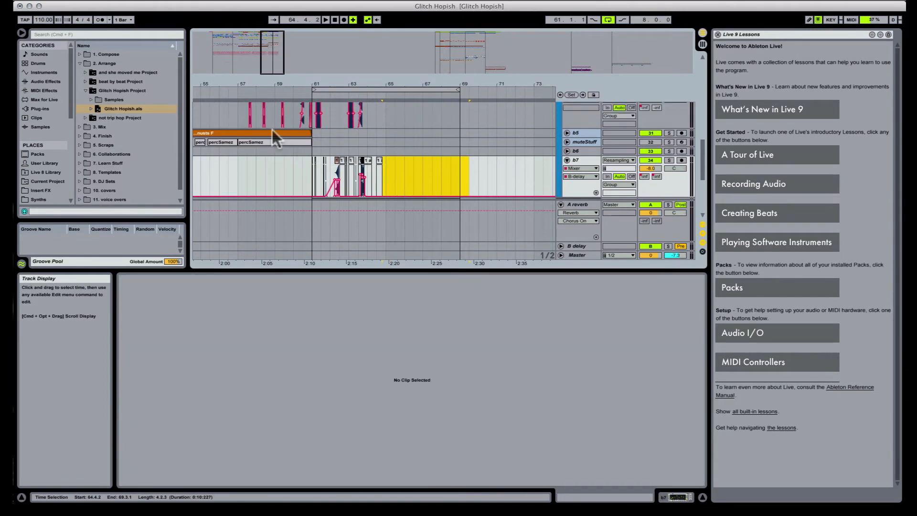
{"action": "left_click", "coordinate": [314, 117]}
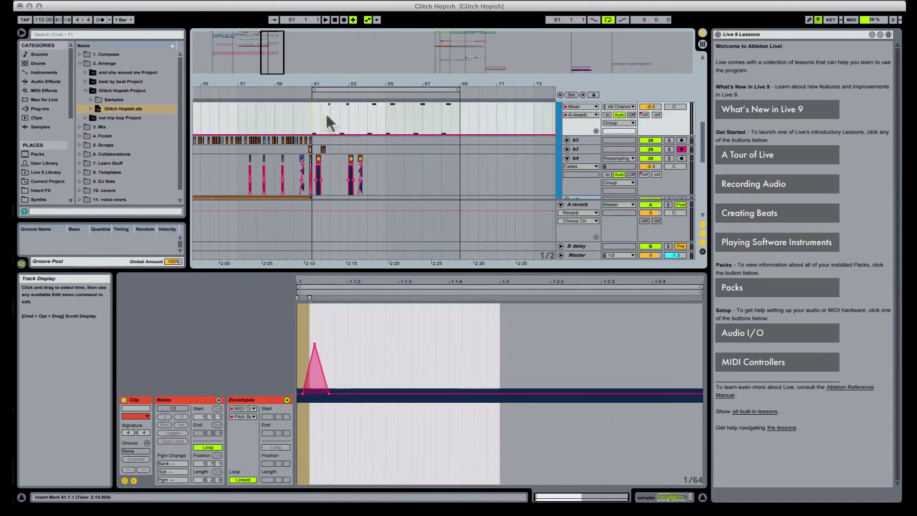
{"action": "key", "text": "space"}
{"action": "left_click_drag", "start_coordinate": [327, 84], "coordinate": [326, 99]}
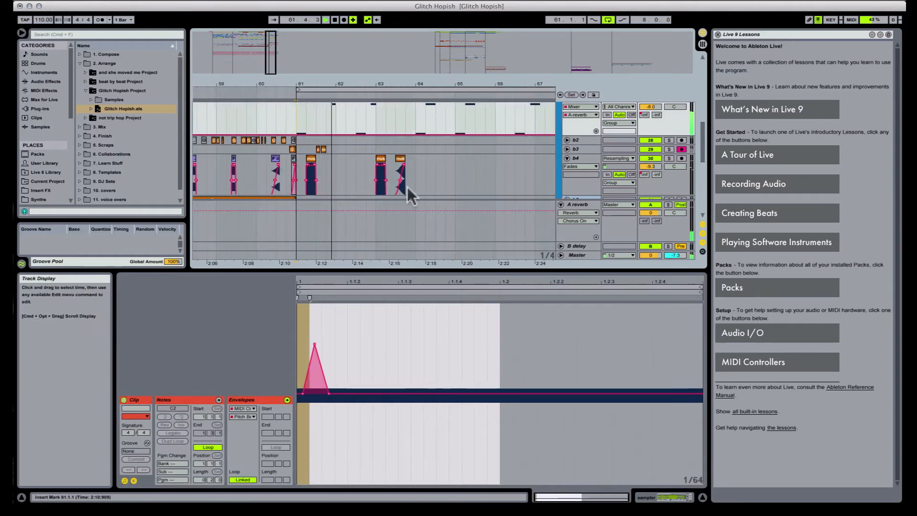
{"action": "scroll", "coordinate": [411, 173], "scroll_direction": "up", "scroll_amount": 2}
{"action": "scroll", "coordinate": [411, 174], "scroll_direction": "down", "scroll_amount": 3}
{"action": "scroll", "coordinate": [411, 172], "scroll_direction": "down", "scroll_amount": 3}
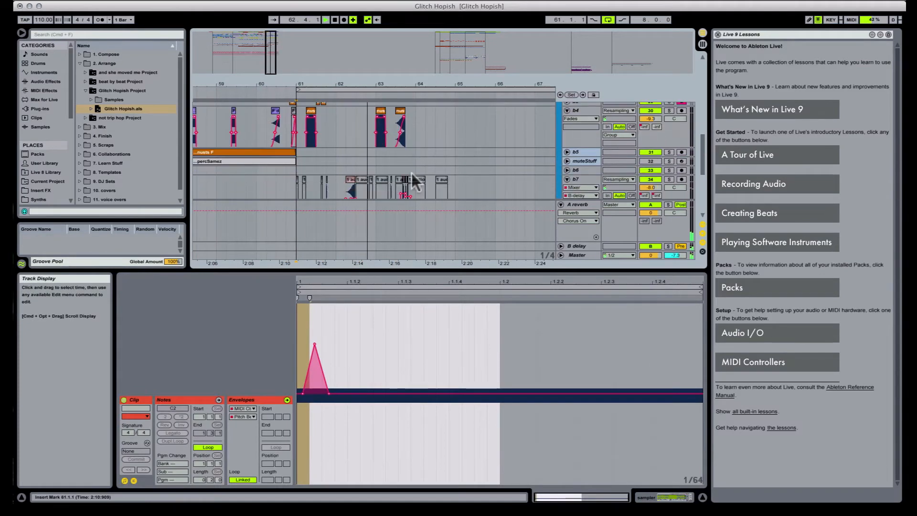
{"action": "scroll", "coordinate": [411, 167], "scroll_direction": "up", "scroll_amount": 2}
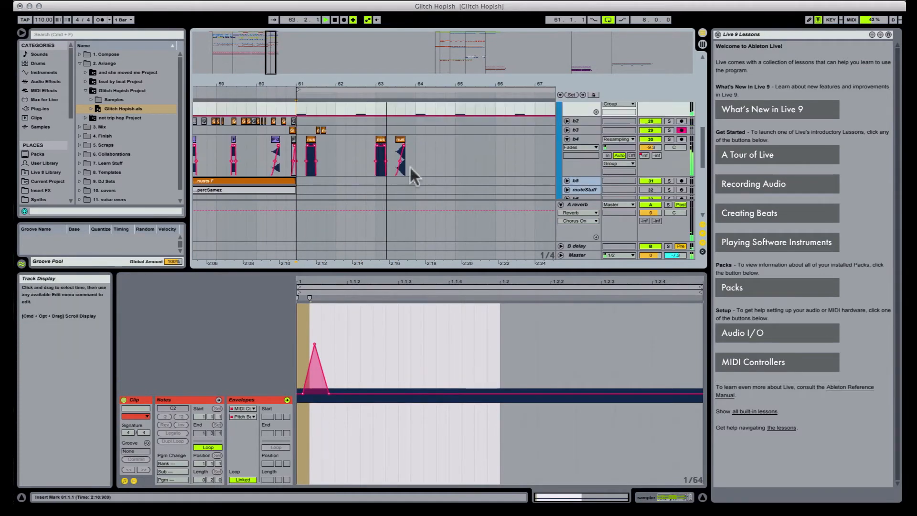
Step: Fade in the b4 clip at 63.1.1 and copy it to 63.2.1 with its start marker at 20.1.1
{"action": "left_click", "coordinate": [381, 135]}
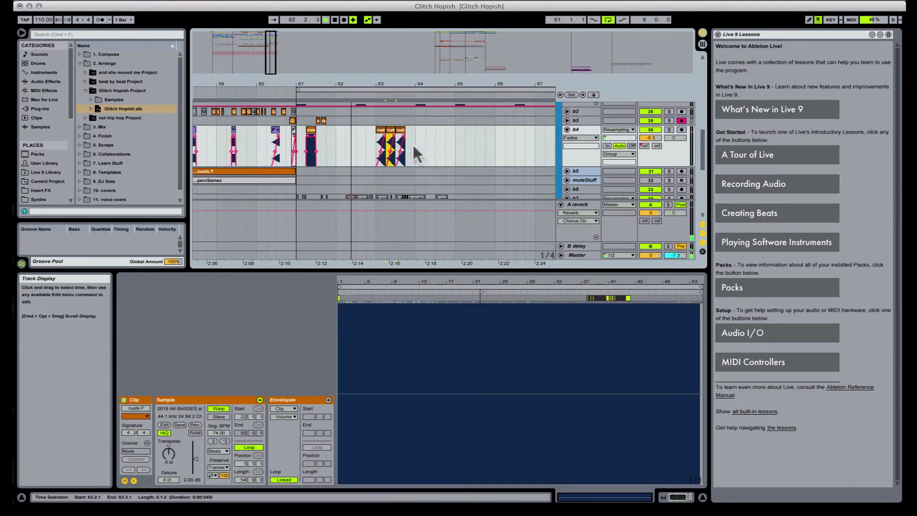
{"action": "scroll", "coordinate": [414, 146], "scroll_direction": "down", "scroll_amount": 2}
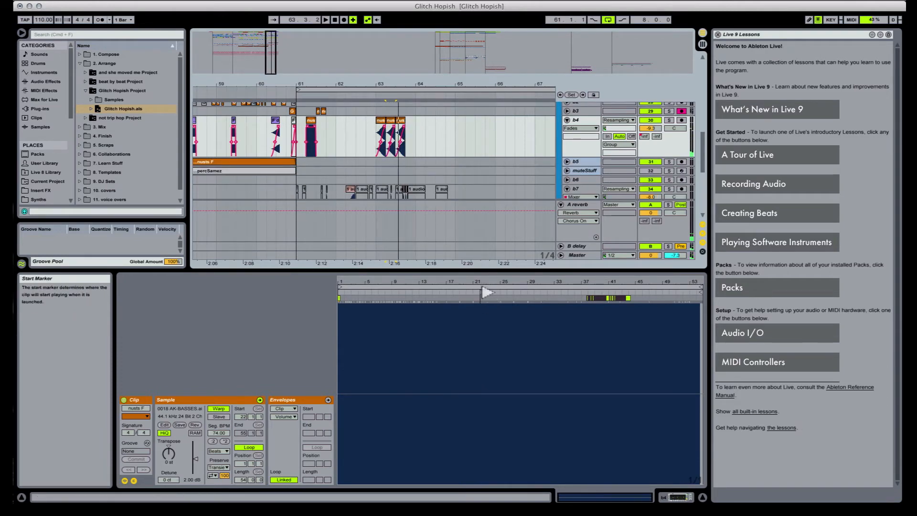
{"action": "mouse_move", "coordinate": [486, 292]}
{"action": "left_mouse_down"}
{"action": "mouse_move", "coordinate": [460, 289]}
{"action": "mouse_move", "coordinate": [481, 291]}
{"action": "left_mouse_up"}
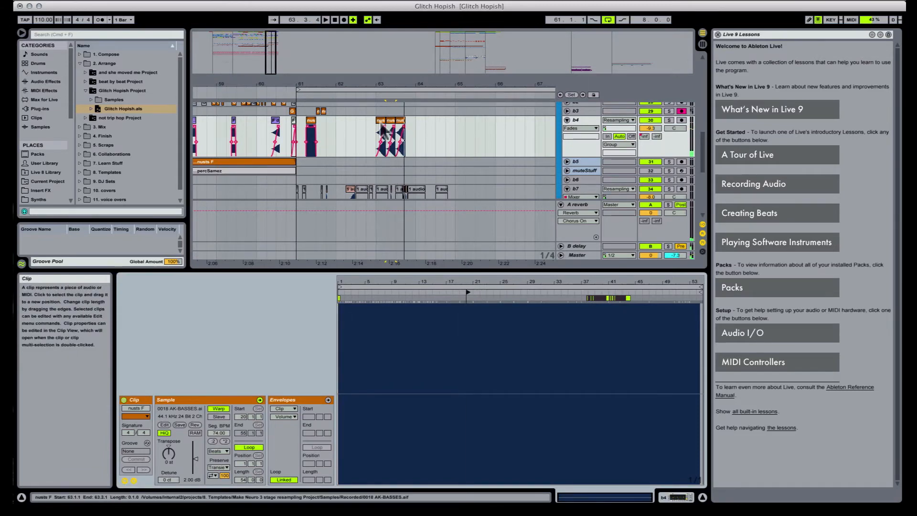
{"action": "left_click", "coordinate": [384, 141]}
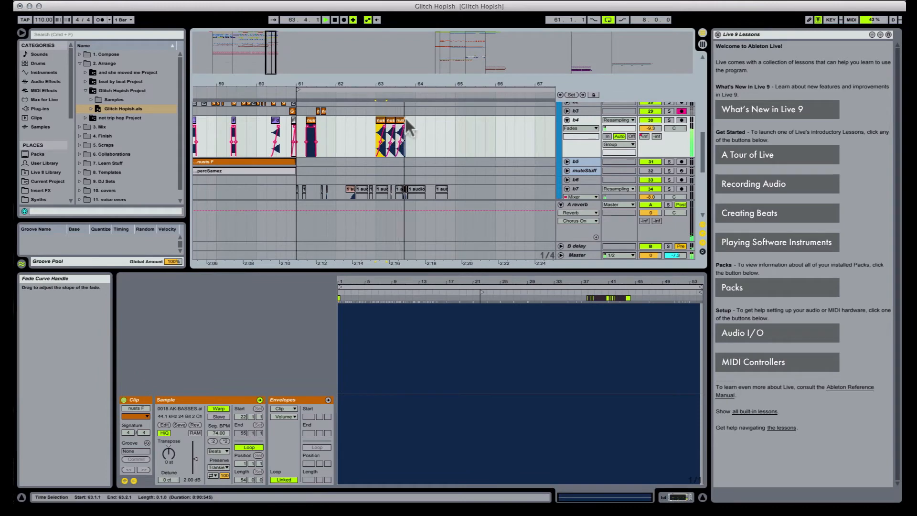
{"action": "key", "text": "space"}
{"action": "key", "text": "space"}
Step: Copy the faded b4 clip from 63.2.1 to 63.4.1 and play back from 61.1.1
{"action": "left_click_drag", "start_coordinate": [392, 120], "coordinate": [413, 121]}
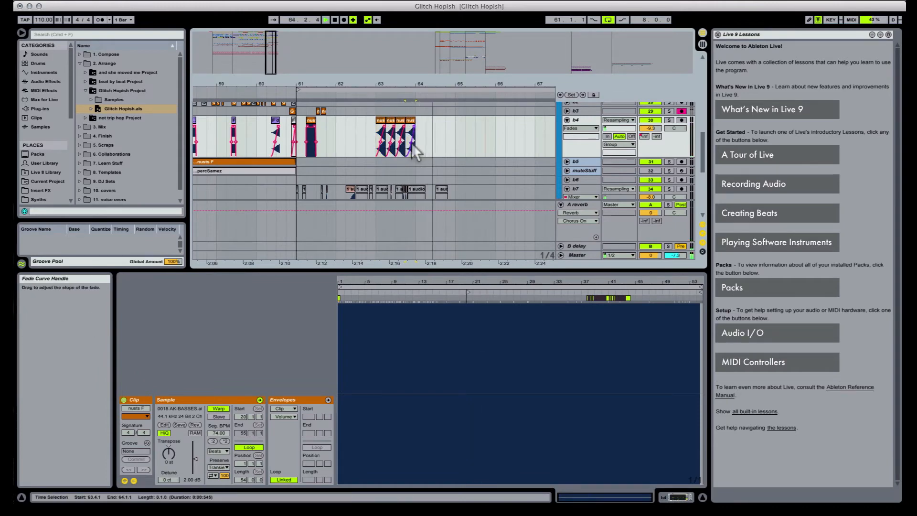
{"action": "left_click", "coordinate": [383, 121]}
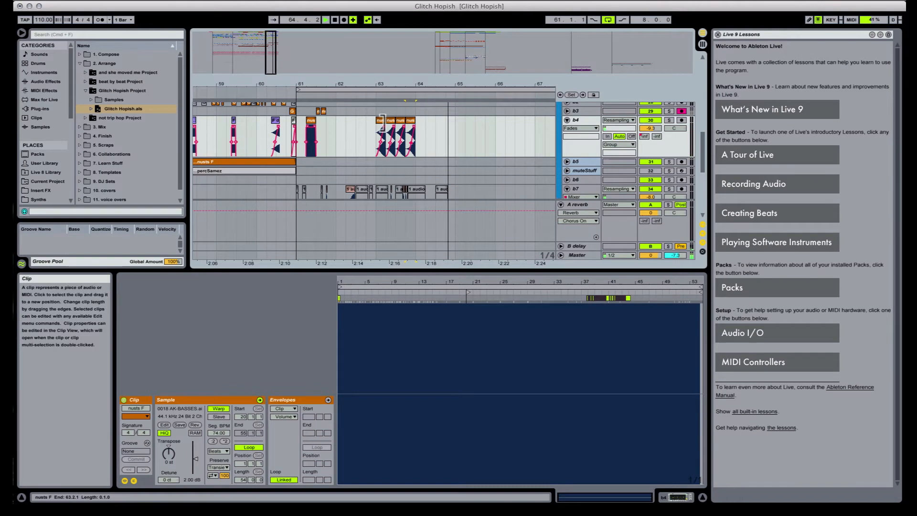
{"action": "left_click", "coordinate": [300, 128]}
Step: Delete the b7 audio clips near 63.3, from 63.4.2 to 64.2.1, and from 64.3.1 to 64.4.2
{"action": "scroll", "coordinate": [426, 160], "scroll_direction": "down", "scroll_amount": 5}
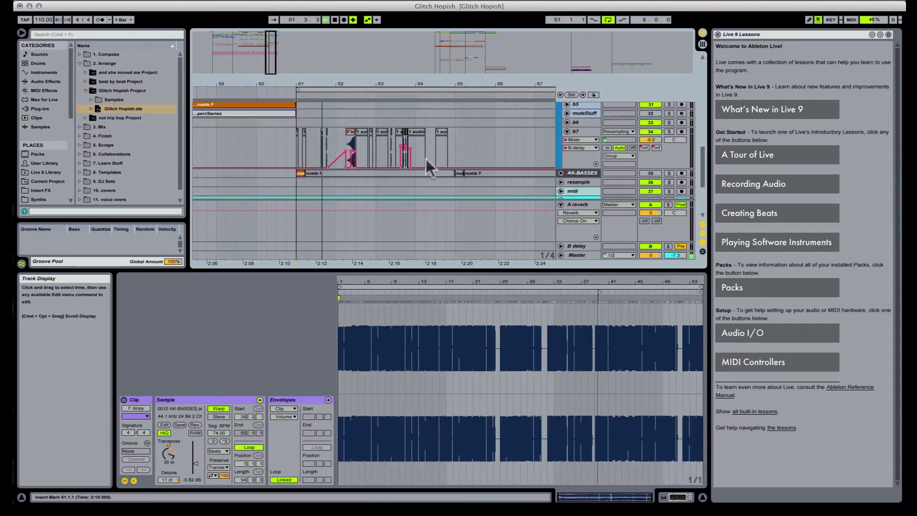
{"action": "left_click", "coordinate": [399, 130]}
{"action": "key", "text": "Delete"}
{"action": "left_click", "coordinate": [421, 128]}
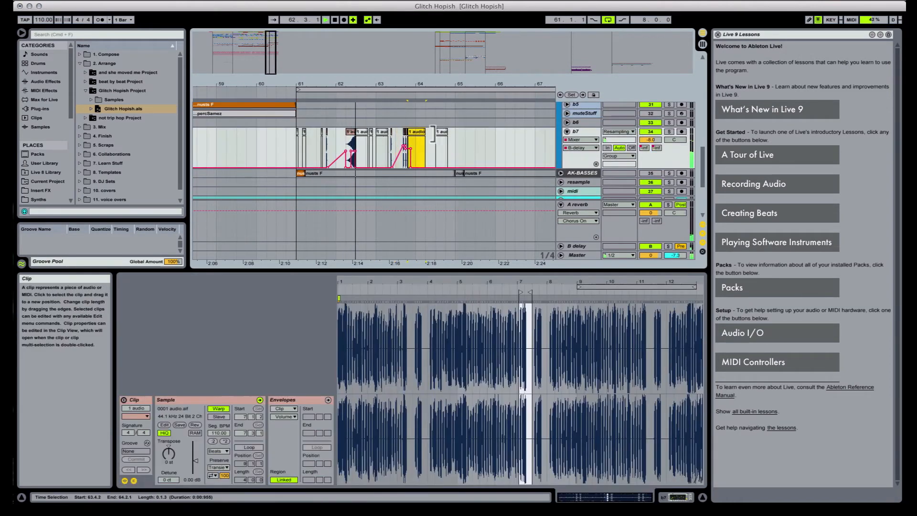
{"action": "key", "text": "Delete"}
{"action": "left_click", "coordinate": [438, 129]}
{"action": "key", "text": "Delete"}
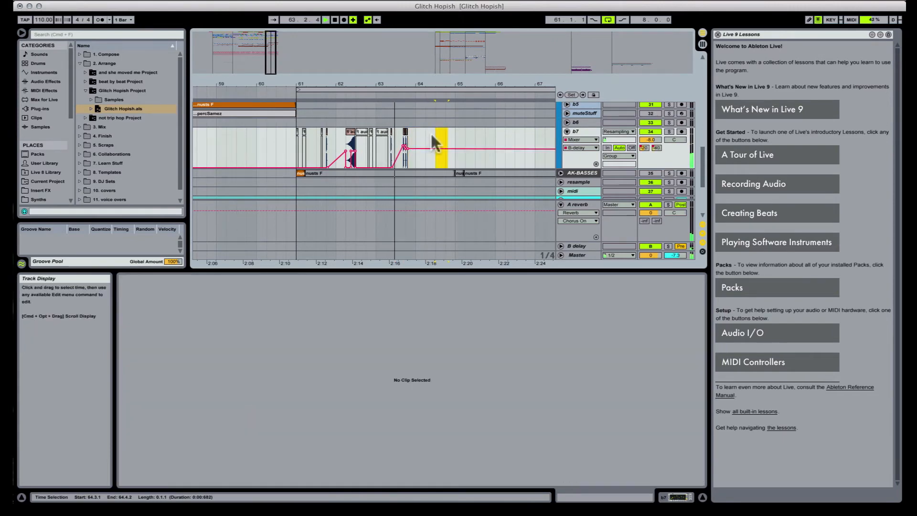
Step: Audition the sampler clips at 64.1.1 and 64.2.1, and display the Sampler's pitch and oscillator settings
{"action": "left_click_drag", "start_coordinate": [436, 86], "coordinate": [429, 81]}
{"action": "scroll", "coordinate": [440, 135], "scroll_direction": "up", "scroll_amount": 10}
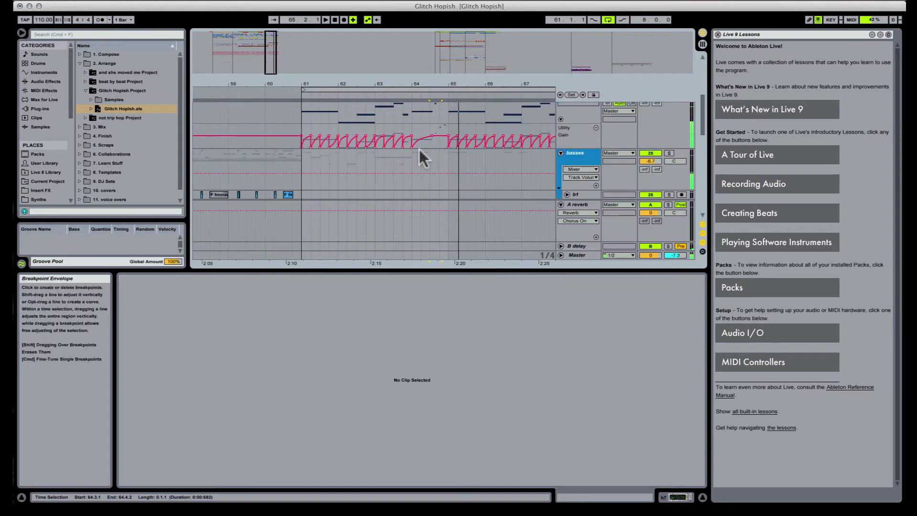
{"action": "key", "text": "space"}
{"action": "scroll", "coordinate": [421, 145], "scroll_direction": "down", "scroll_amount": 2}
{"action": "left_click", "coordinate": [415, 176]}
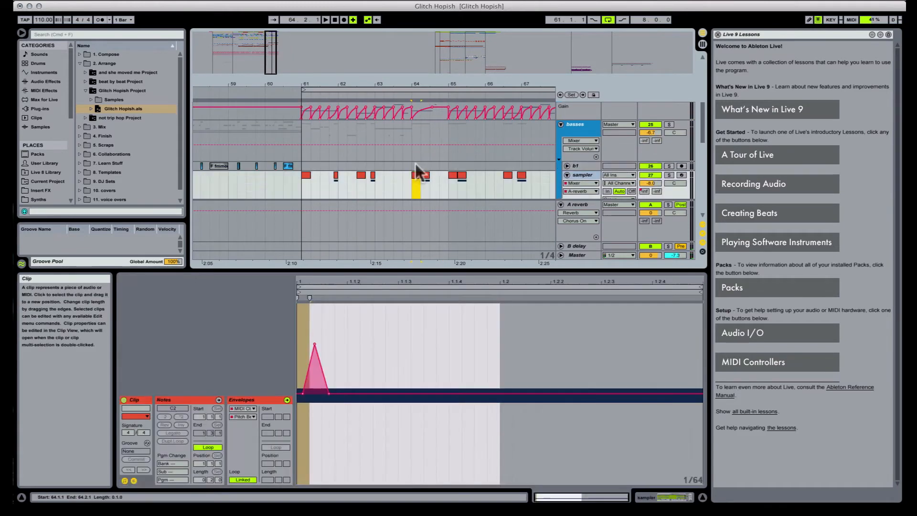
{"action": "scroll", "coordinate": [419, 153], "scroll_direction": "down", "scroll_amount": 3}
{"action": "left_click", "coordinate": [424, 137]}
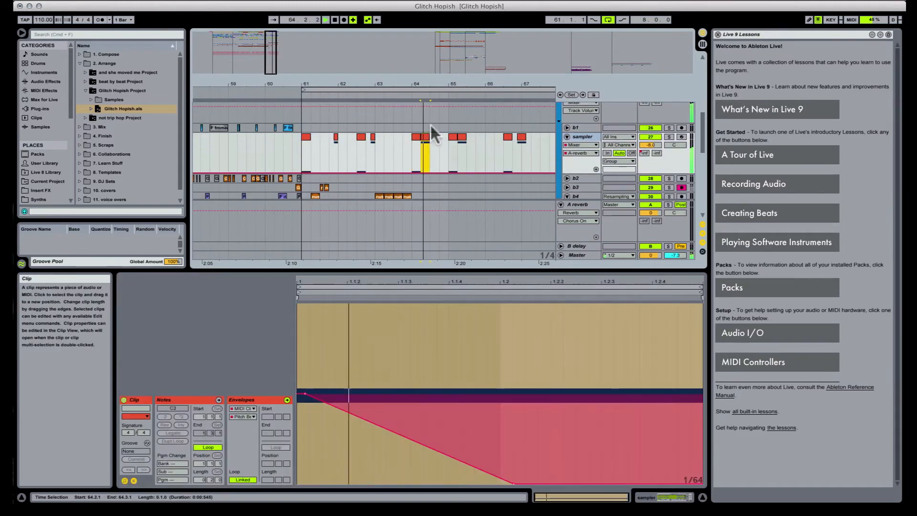
{"action": "left_click", "coordinate": [669, 497]}
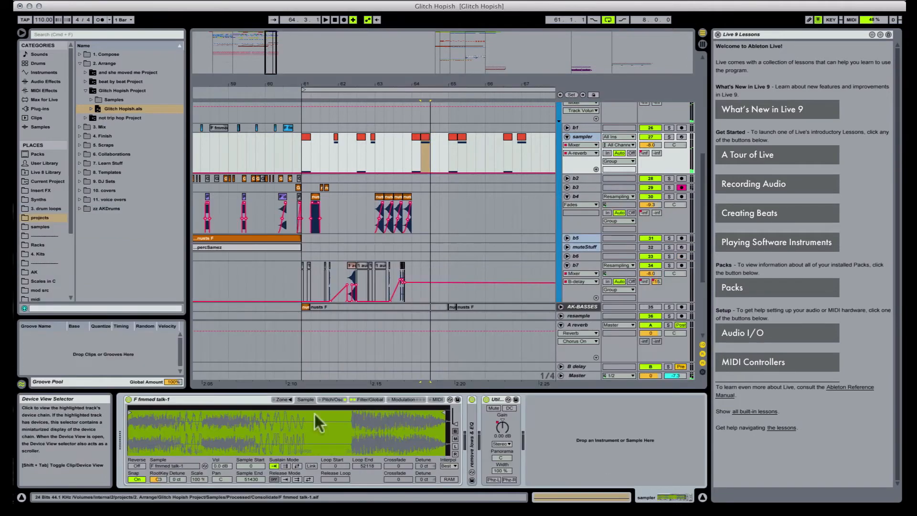
{"action": "left_click", "coordinate": [333, 399]}
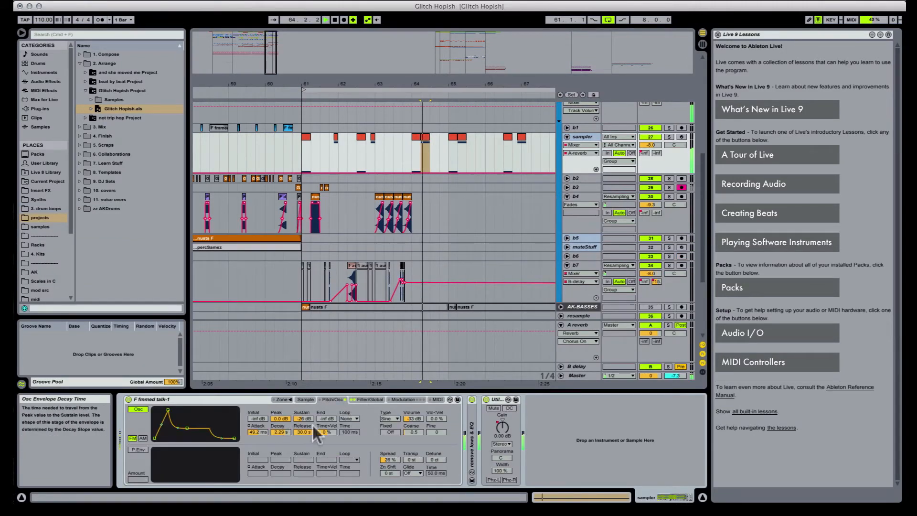
Step: Automate the sampler's oscillator volume between 64.2.1 and 64.3.1 as a raised start falling to a dip and rising again
{"action": "key", "text": "space"}
{"action": "left_click", "coordinate": [418, 418]}
{"action": "key", "text": "b"}
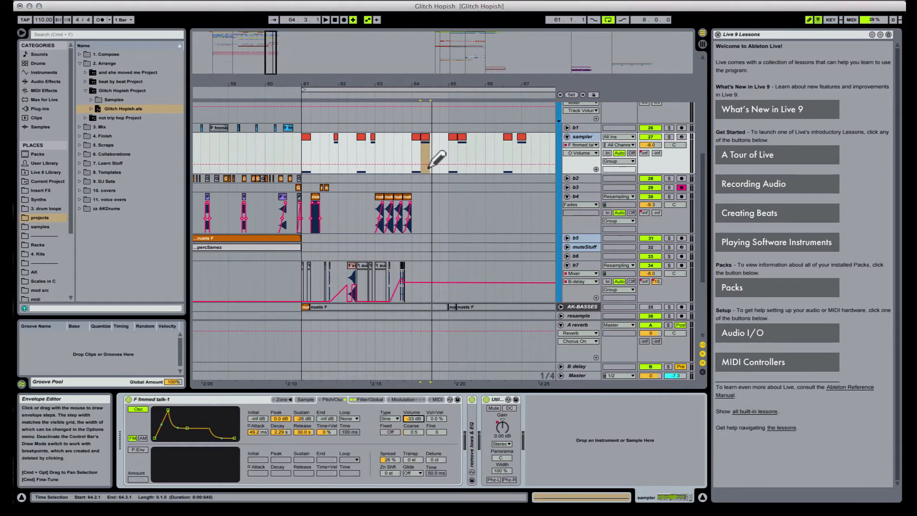
{"action": "left_click", "coordinate": [429, 167]}
{"action": "key", "text": "b"}
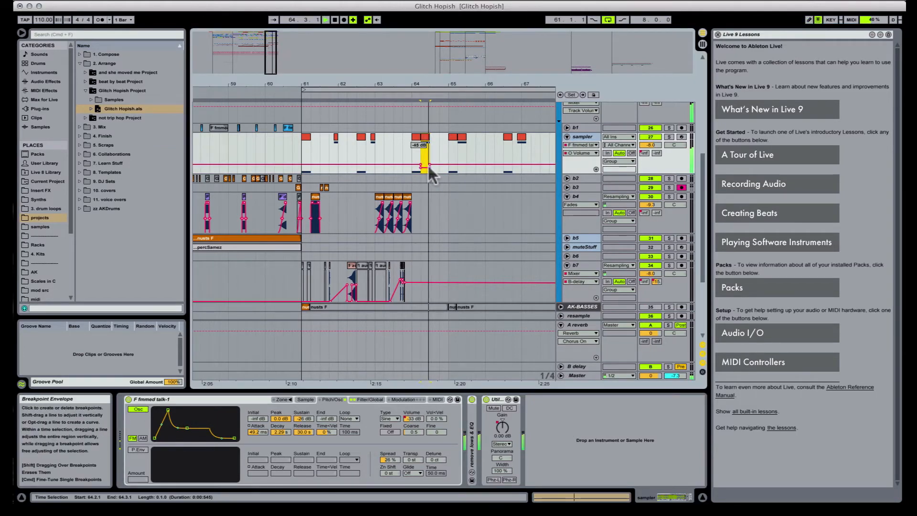
{"action": "key", "text": "space"}
{"action": "left_click_drag", "start_coordinate": [428, 166], "coordinate": [421, 141]}
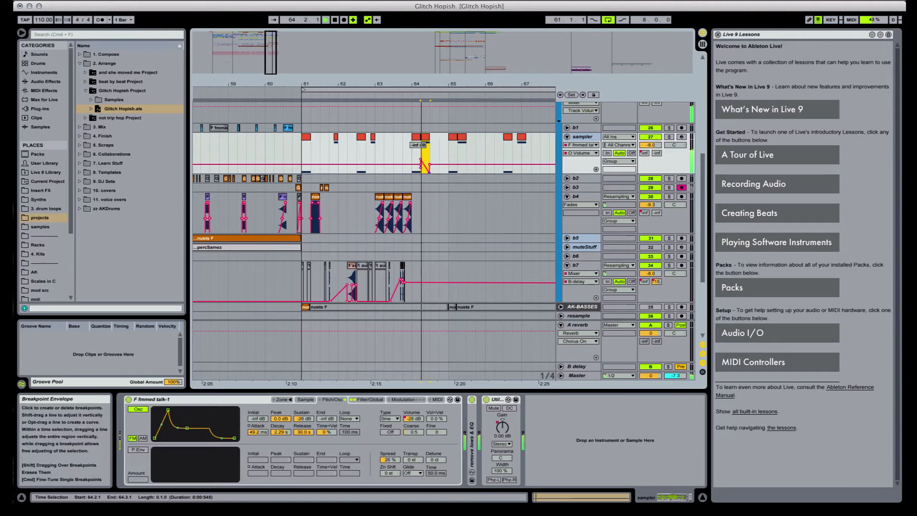
{"action": "left_click_drag", "start_coordinate": [429, 172], "coordinate": [423, 172]}
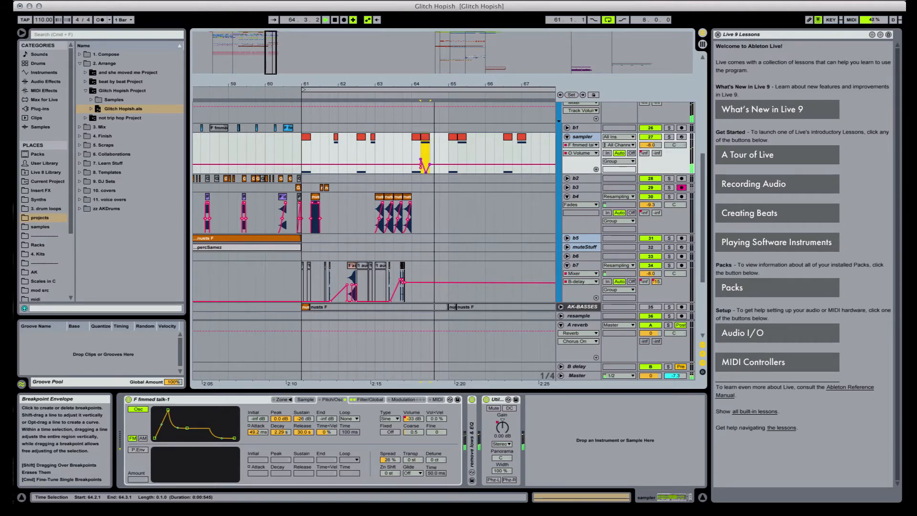
Step: Draw a lowered oscillator volume at 61.1.1 on the sampler track, ramping back up by 61.2.1, and play it back
{"action": "left_click", "coordinate": [300, 147]}
{"action": "key", "text": "b"}
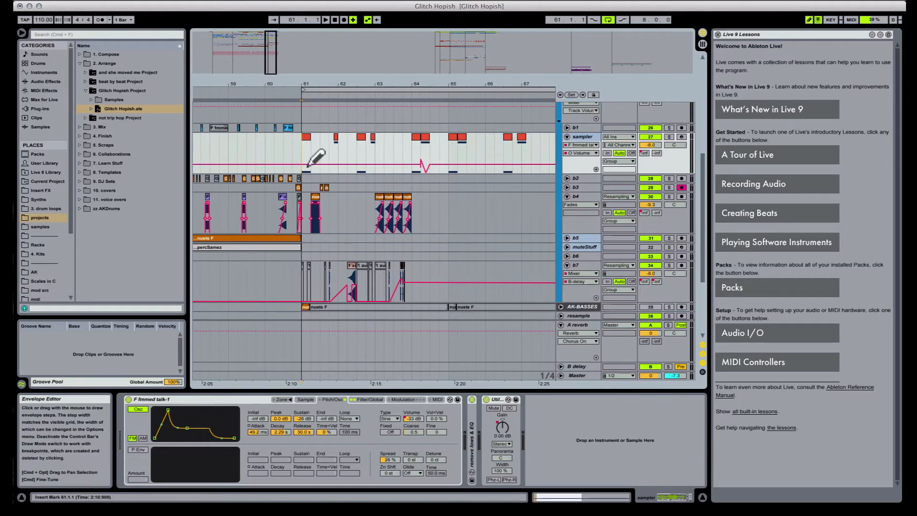
{"action": "key", "text": "b"}
{"action": "key", "text": "space"}
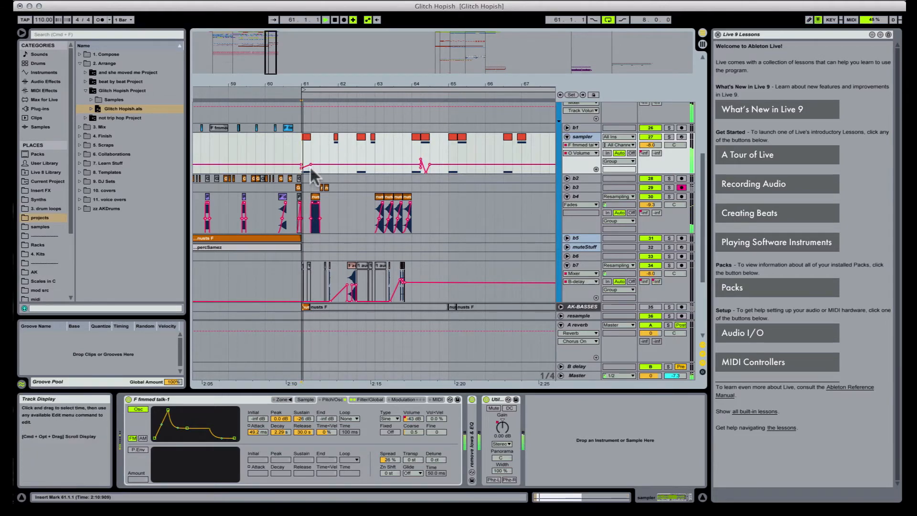
Step: Lower the oscillator volume automation under the sampler clip near 61.4.3 and play back from 61.1.1
{"action": "key", "text": "b"}
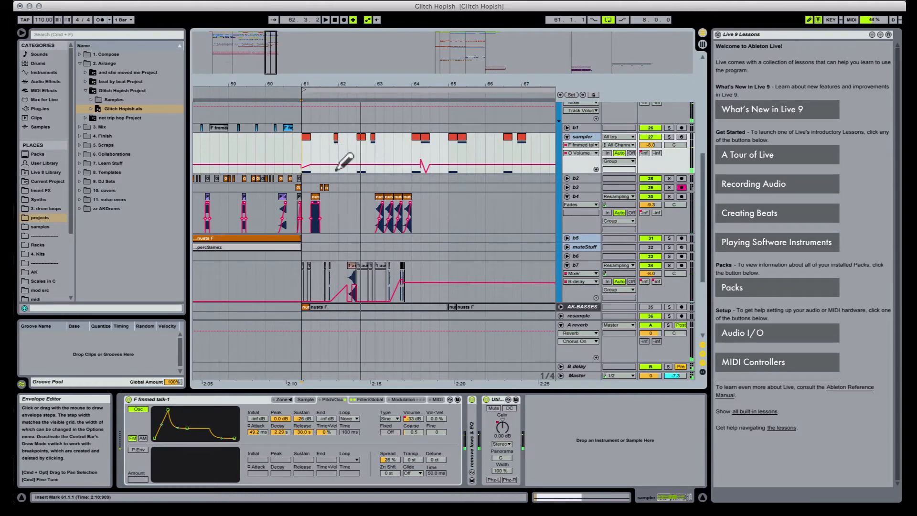
{"action": "left_click", "coordinate": [334, 167]}
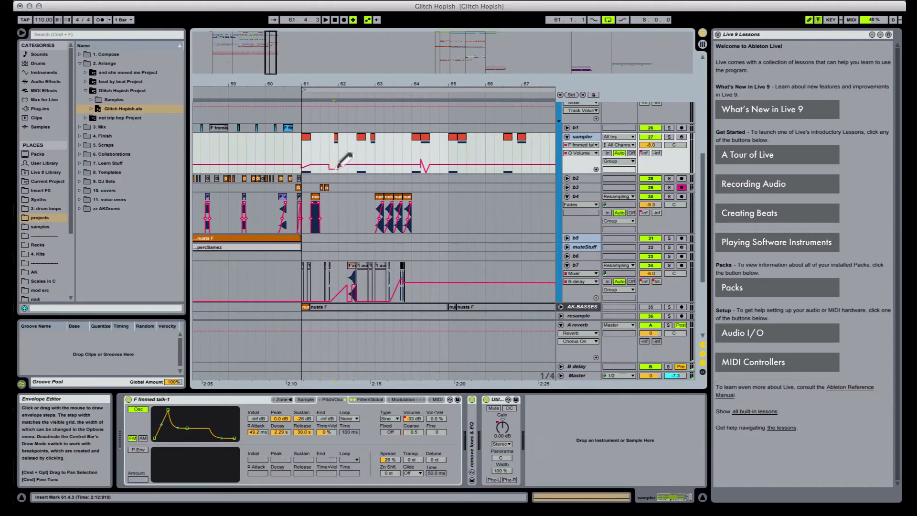
{"action": "key", "text": "space"}
{"action": "left_click", "coordinate": [306, 138]}
{"action": "key", "text": "space"}
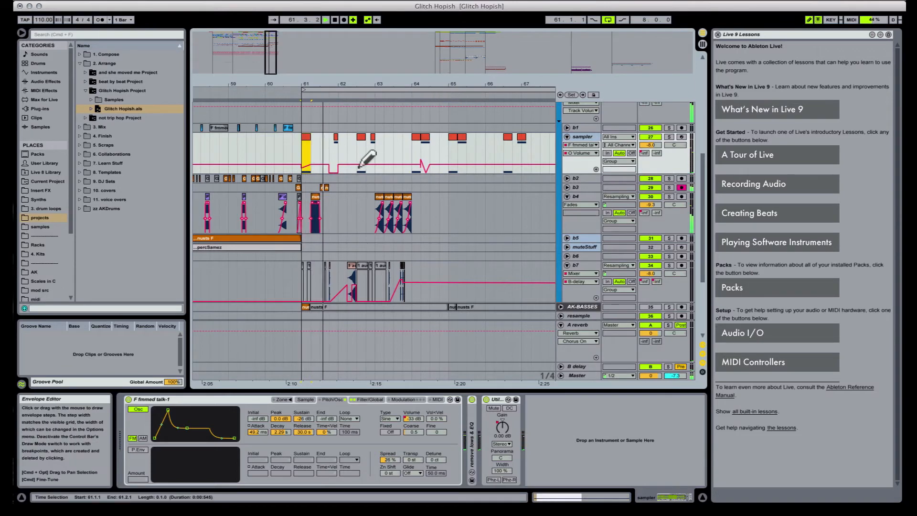
Step: Draw oscillator volume dips under the sampler clips at 62.3 and at the end of bar 62
{"action": "key", "text": "b"}
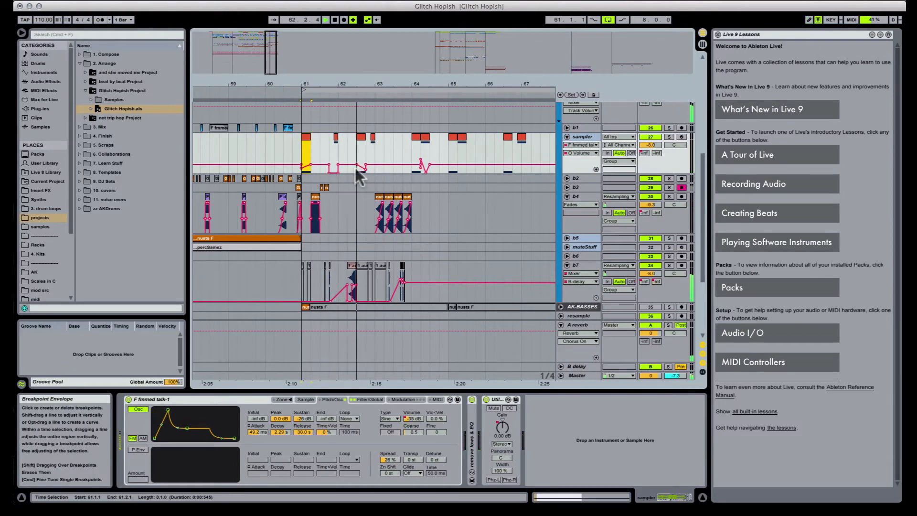
{"action": "key", "text": "b"}
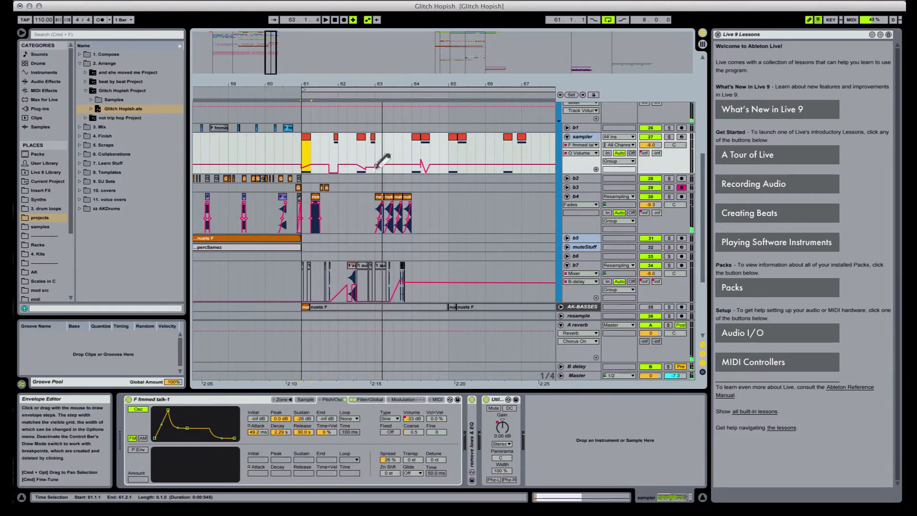
{"action": "left_click_drag", "start_coordinate": [375, 167], "coordinate": [380, 173]}
Step: Route the Soundflower (2ch) output to Komplete Audio 6
{"action": "left_click", "coordinate": [592, 1]}
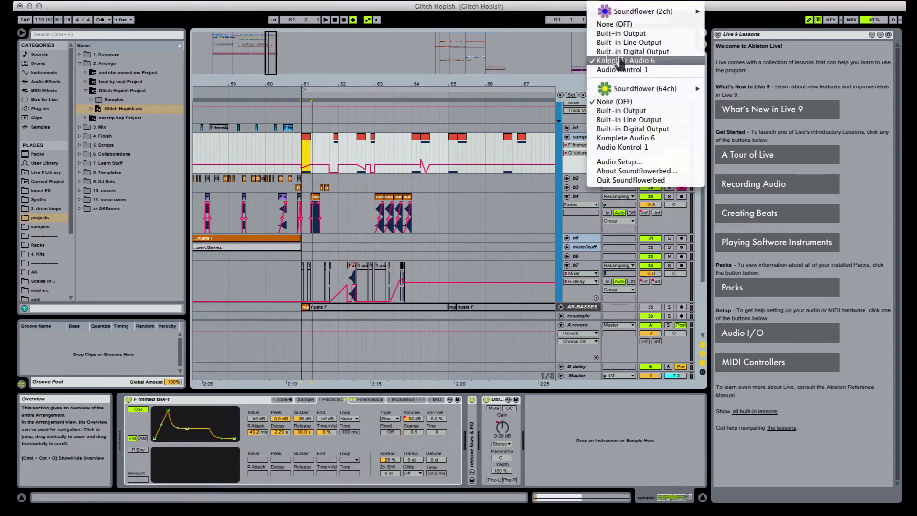
{"action": "left_click", "coordinate": [621, 61]}
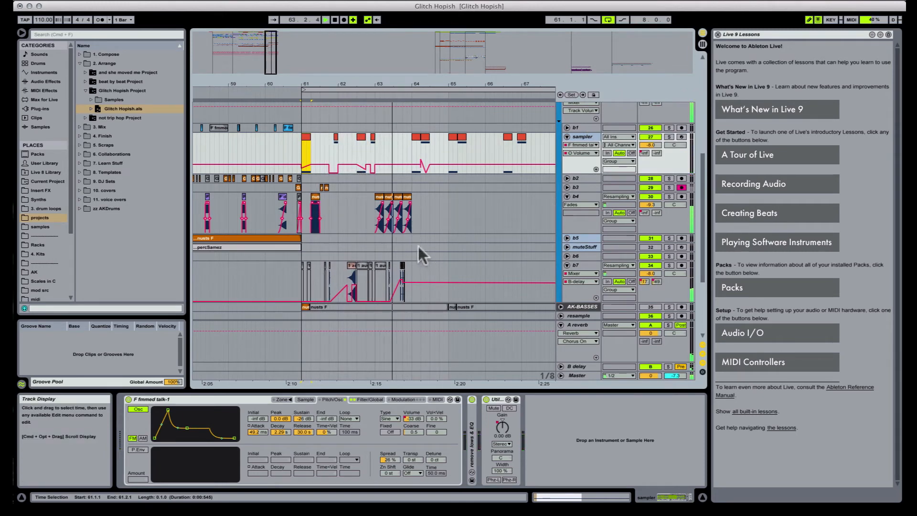
Step: Draw raised B-delay send automation on the sampler track from 64.2.1 to 64.3.1 and play it back
{"action": "left_click", "coordinate": [657, 152]}
{"action": "left_click", "coordinate": [426, 156]}
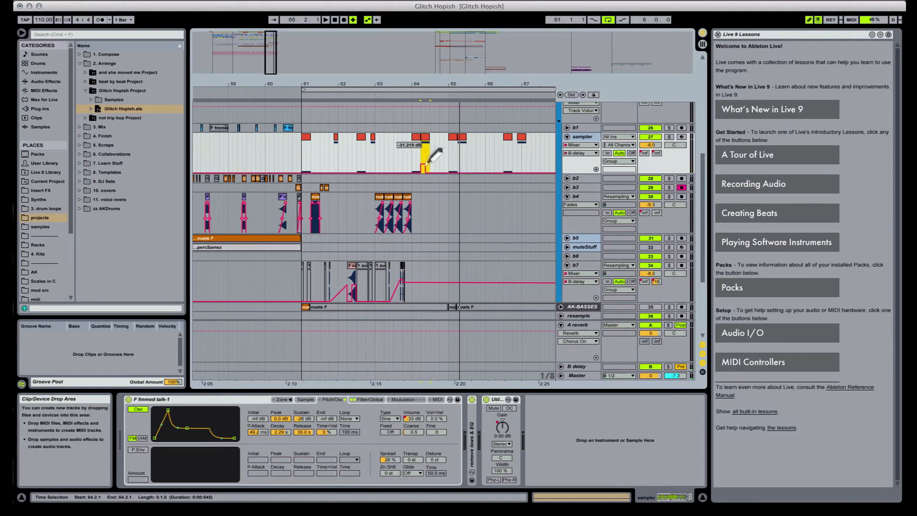
{"action": "key", "text": "space"}
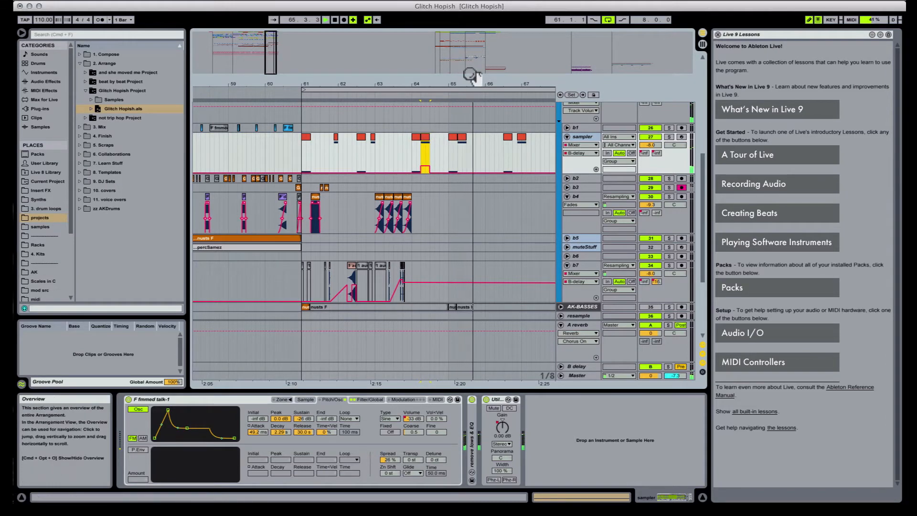
Step: Delete the clips between 65.1.1 and 69.1.1 on the sampler through b4 tracks
{"action": "left_click_drag", "start_coordinate": [470, 81], "coordinate": [414, 57]}
{"action": "key", "text": "space"}
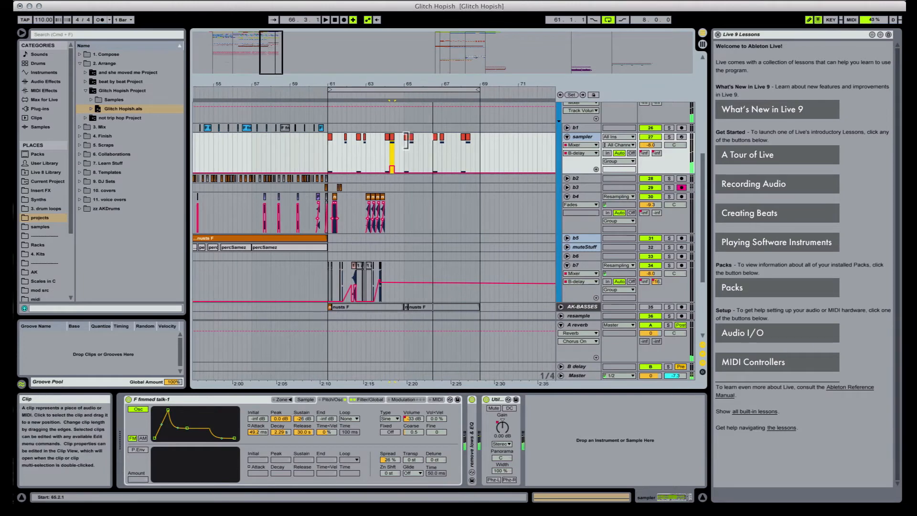
{"action": "left_click", "coordinate": [478, 201], "text": "shift"}
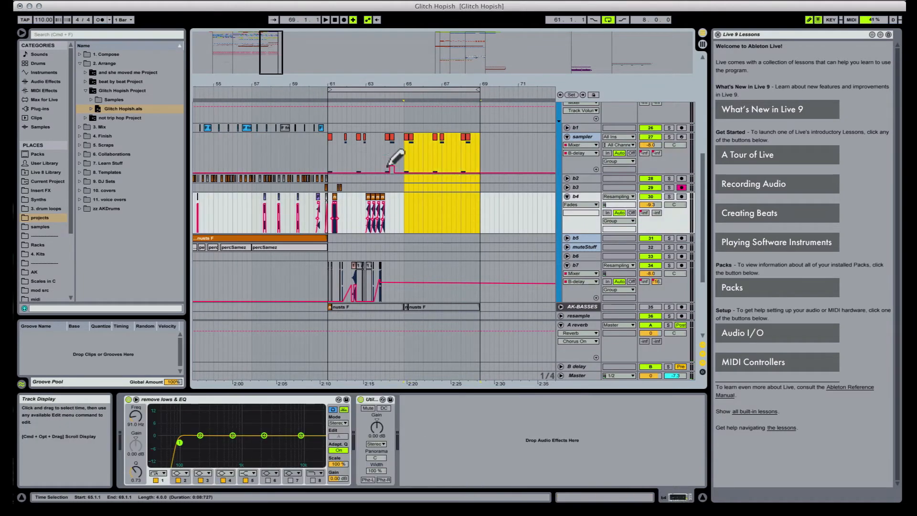
{"action": "left_click", "coordinate": [329, 148]}
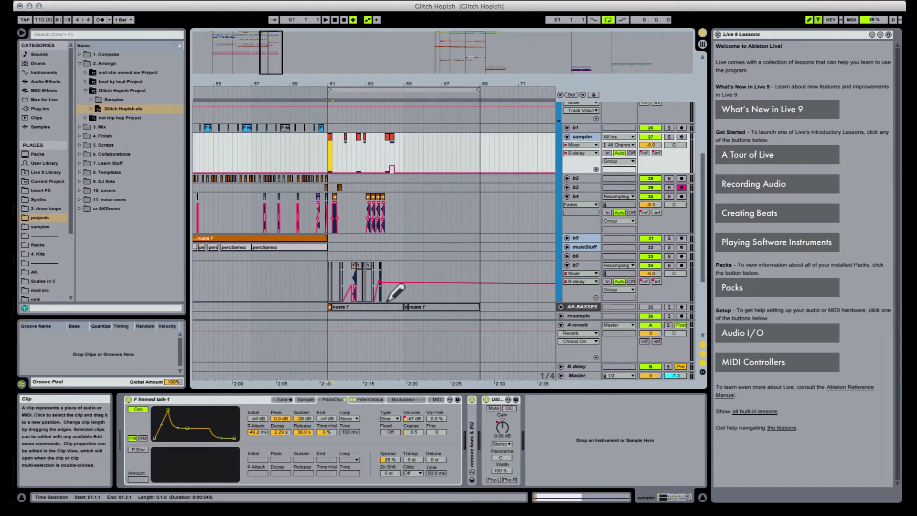
Step: Move the short AK-BASSES clip from 61.1.1 to 59.1.1, extend it, and delete the track's clips from 61.1.4 to 69.1.1
{"action": "left_click", "coordinate": [329, 305]}
{"action": "left_click", "coordinate": [348, 307]}
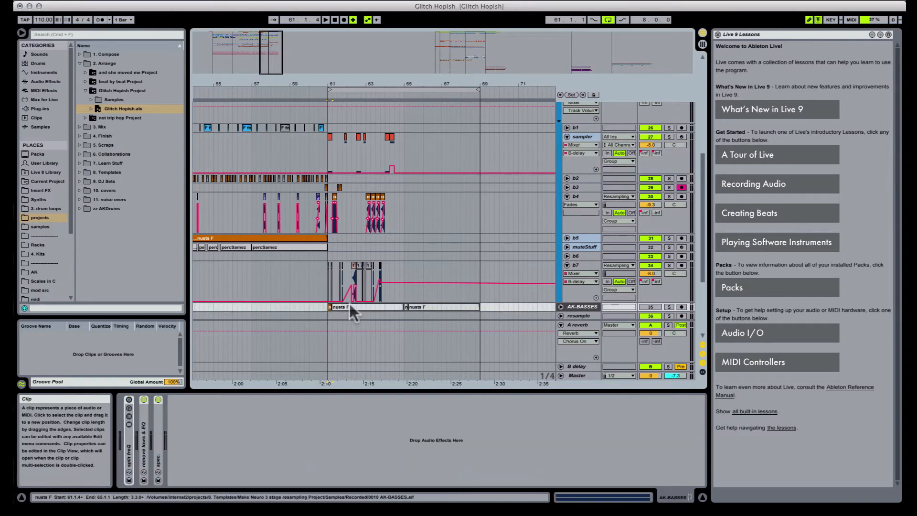
{"action": "left_click_drag", "start_coordinate": [330, 308], "coordinate": [291, 307]}
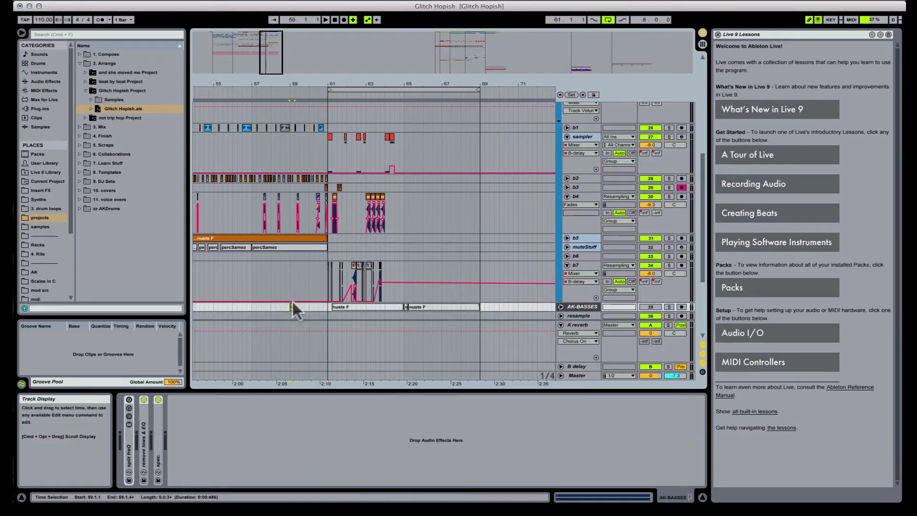
{"action": "left_click", "coordinate": [374, 303]}
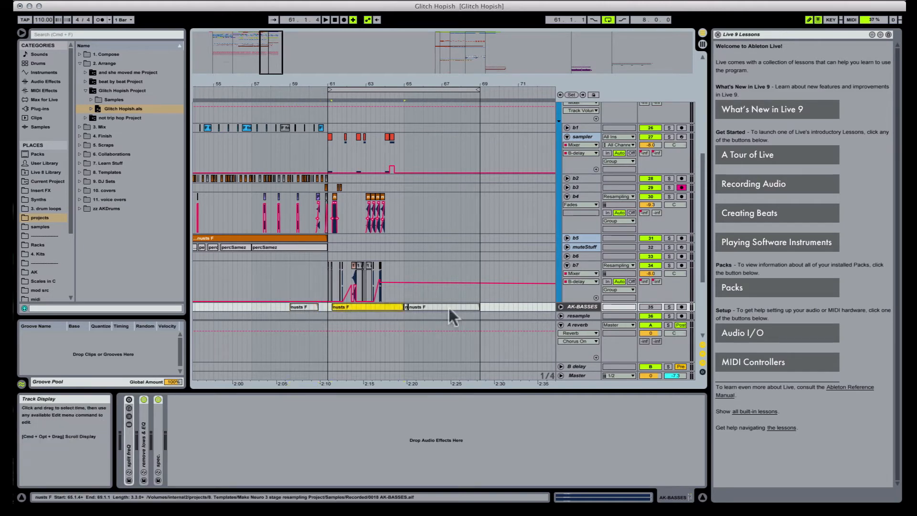
{"action": "left_click", "coordinate": [448, 305], "text": "shift"}
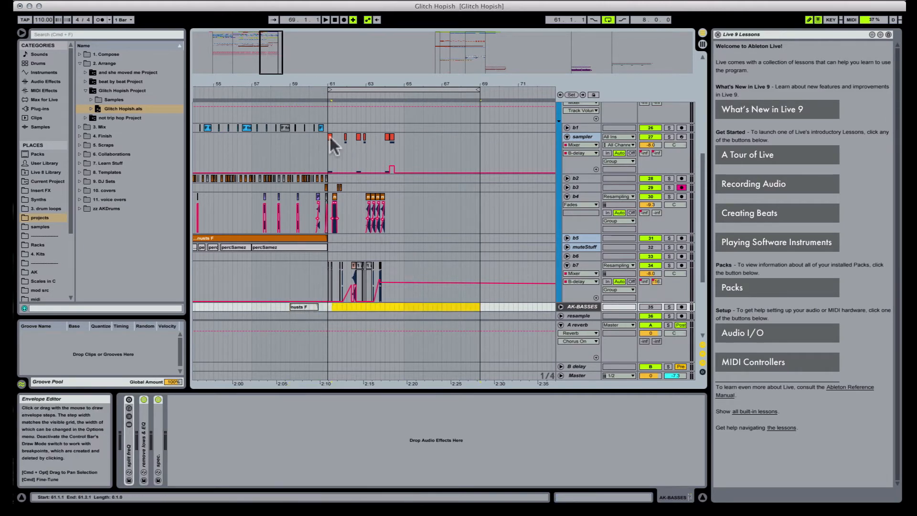
Step: Duplicate the section from 61.1.1 to 65.1.1 on the sampler through b7 tracks to 65.1.1 during playback
{"action": "left_click", "coordinate": [330, 137]}
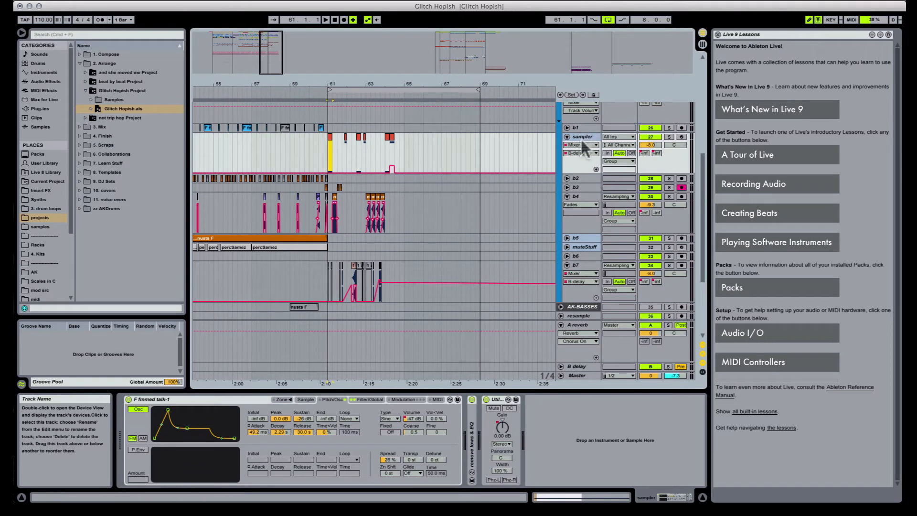
{"action": "key", "text": "space"}
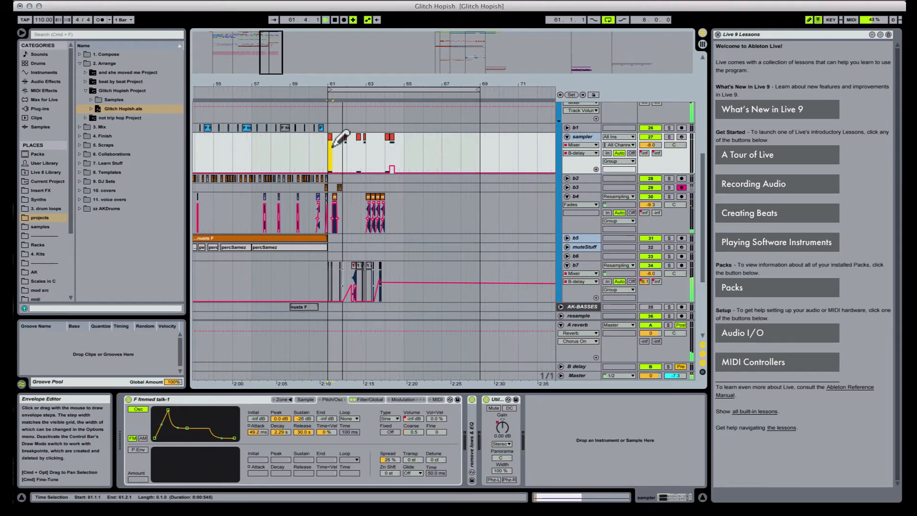
{"action": "left_click_drag", "start_coordinate": [337, 140], "coordinate": [399, 290]}
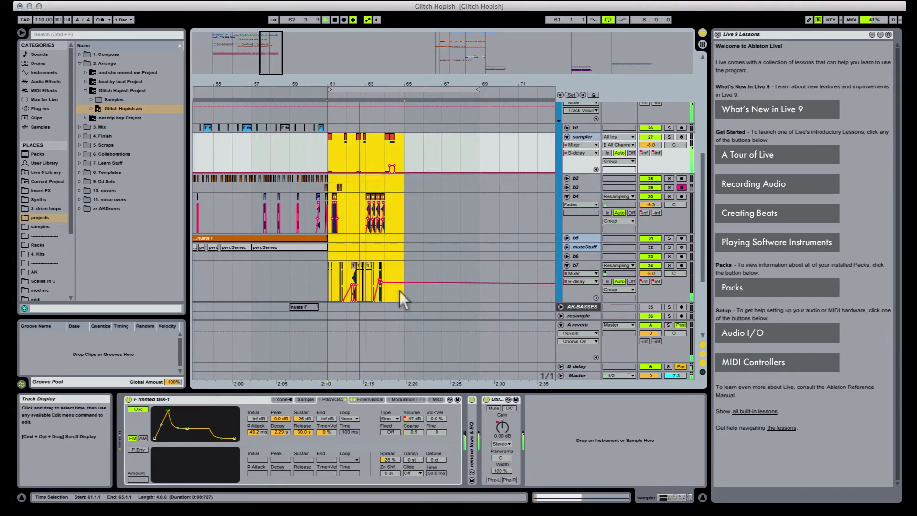
{"action": "key", "text": "super+d"}
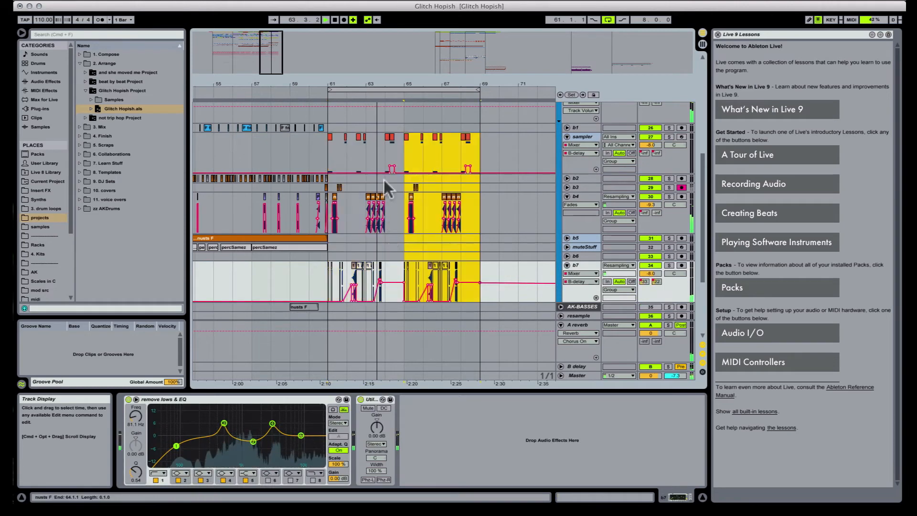
{"action": "scroll", "coordinate": [388, 179], "scroll_direction": "up", "scroll_amount": 2}
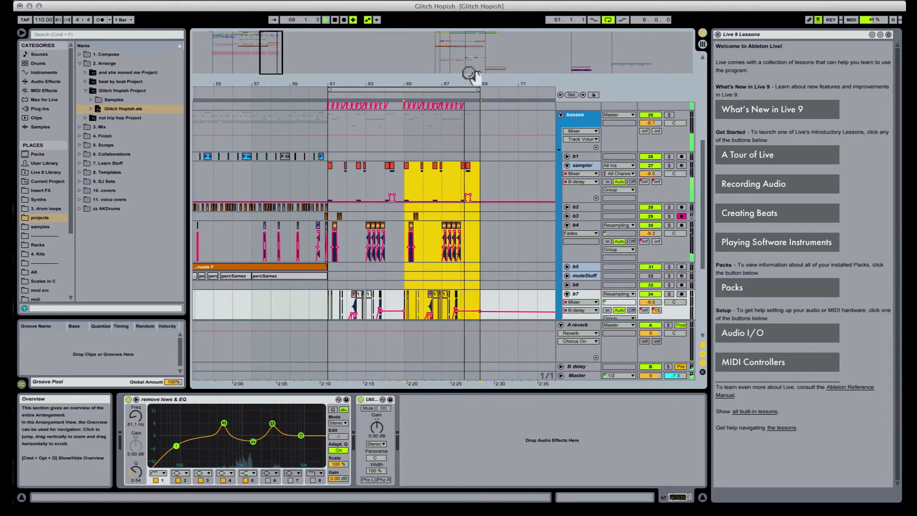
Step: Activate the vox group track, set playback to start at 61.1.1, and unfold the group to show its tracks
{"action": "left_click_drag", "start_coordinate": [478, 86], "coordinate": [478, 96]}
{"action": "scroll", "coordinate": [449, 221], "scroll_direction": "up", "scroll_amount": 8}
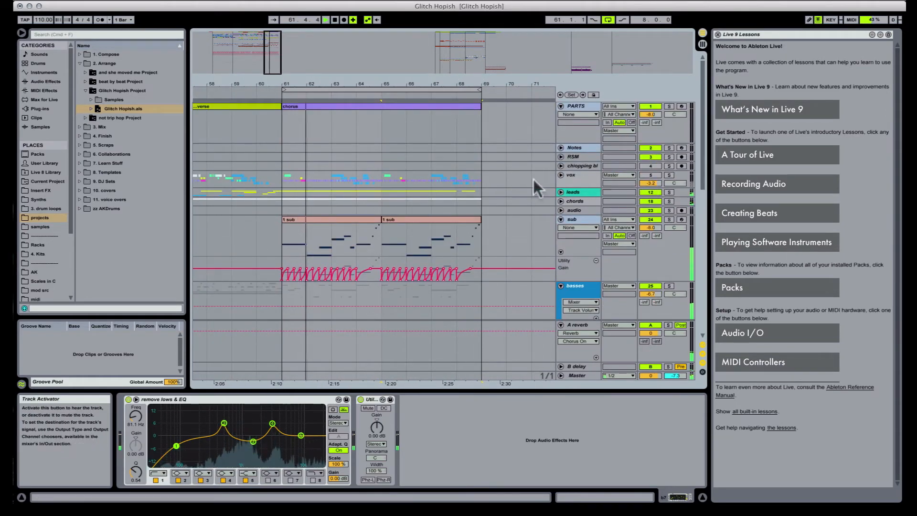
{"action": "left_click", "coordinate": [651, 175]}
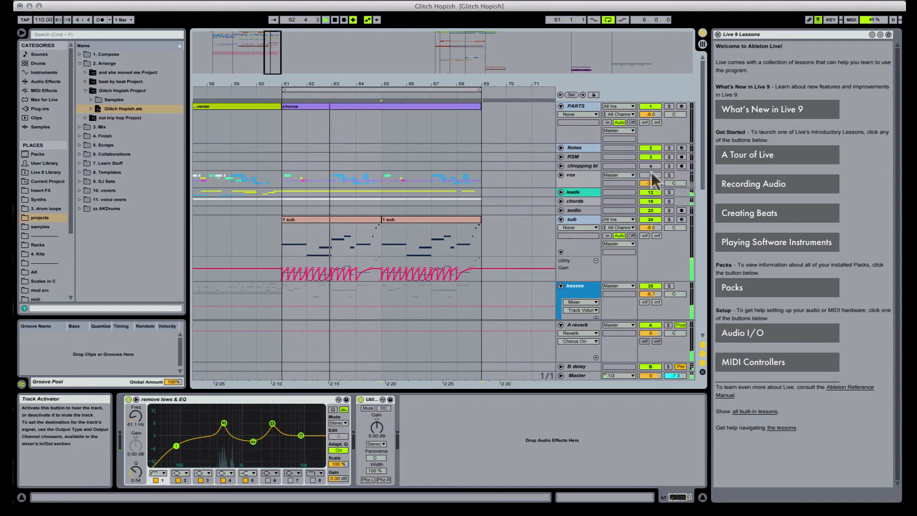
{"action": "left_click", "coordinate": [282, 180]}
{"action": "left_click", "coordinate": [561, 175]}
{"action": "scroll", "coordinate": [340, 194], "scroll_direction": "down", "scroll_amount": 5}
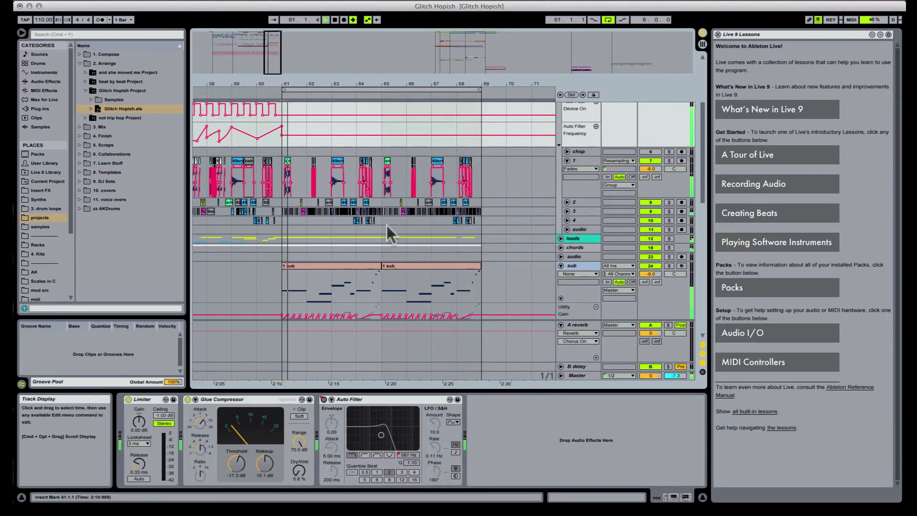
Step: Solo track 3 in the vox group, unfold it, and listen to its chorus clips during playback
{"action": "key", "text": "space"}
{"action": "left_click", "coordinate": [668, 202]}
{"action": "left_click", "coordinate": [668, 211]}
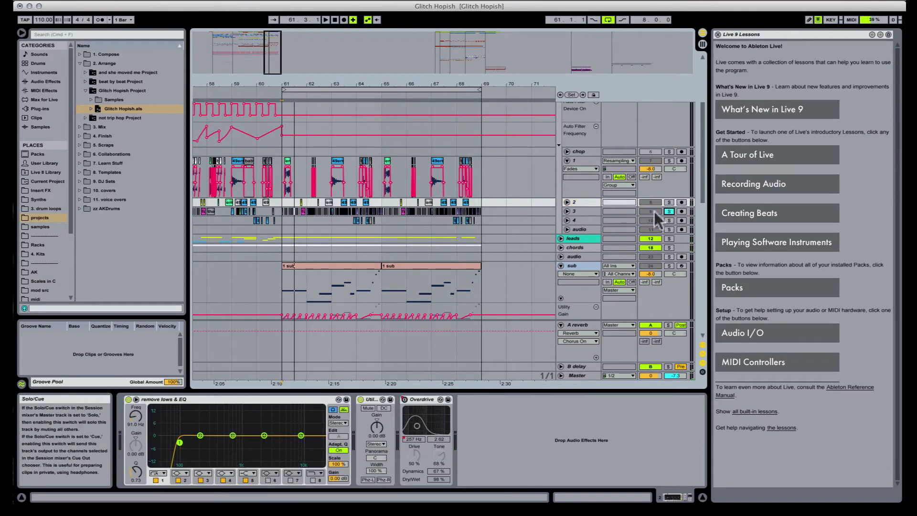
{"action": "key", "text": "space"}
{"action": "left_click", "coordinate": [567, 211]}
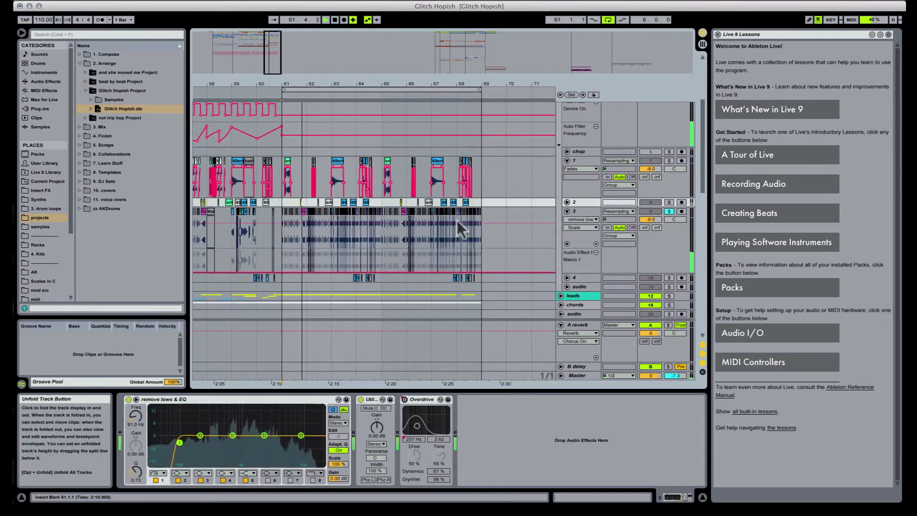
{"action": "scroll", "coordinate": [427, 219], "scroll_direction": "down", "scroll_amount": 4}
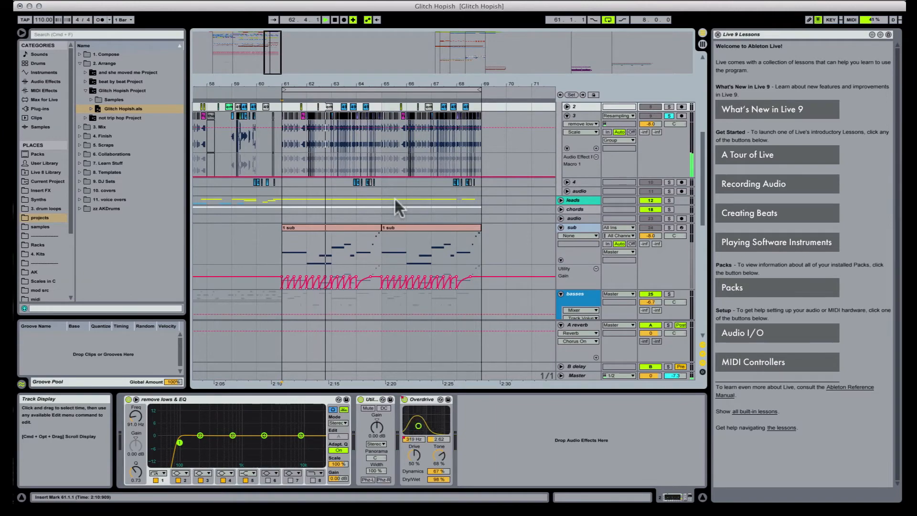
{"action": "scroll", "coordinate": [385, 195], "scroll_direction": "up", "scroll_amount": 1}
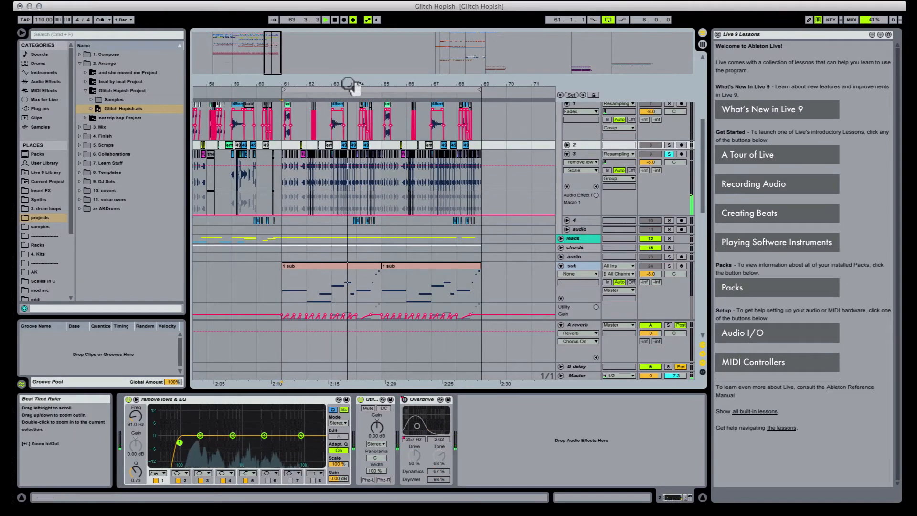
{"action": "mouse_move", "coordinate": [348, 86]}
{"action": "left_mouse_down"}
{"action": "mouse_move", "coordinate": [348, 115]}
{"action": "mouse_move", "coordinate": [348, 92]}
{"action": "left_mouse_up"}
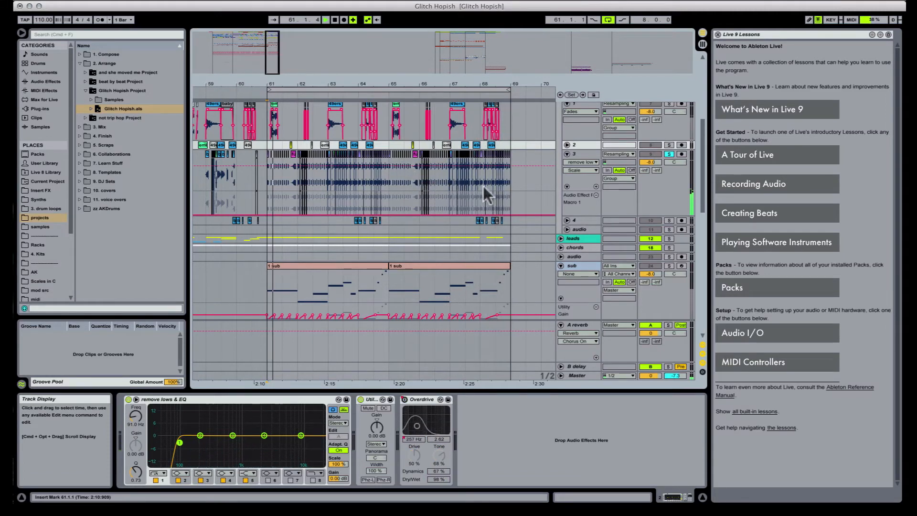
Step: Unfold vox track 4, return the insert mark to 61.1.1, and turn off the solo on track 3
{"action": "left_click_drag", "start_coordinate": [511, 177], "coordinate": [281, 185]}
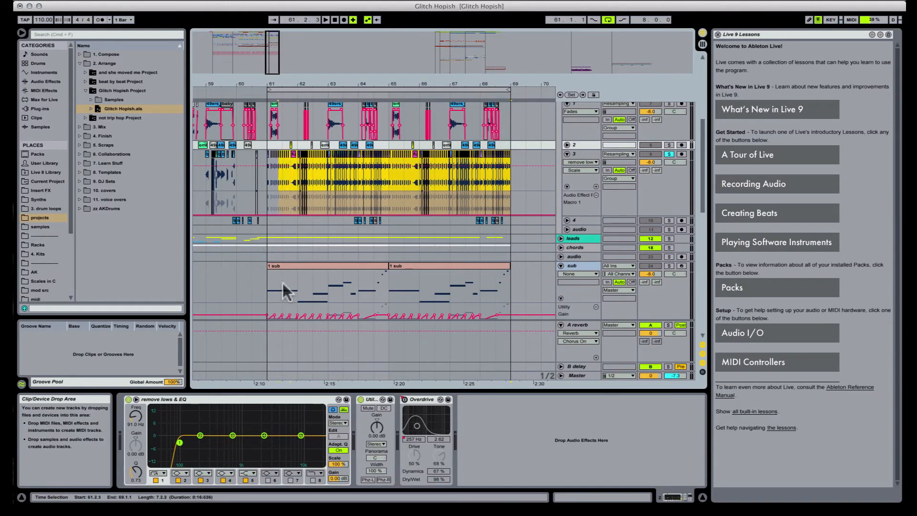
{"action": "scroll", "coordinate": [381, 242], "scroll_direction": "up", "scroll_amount": 2}
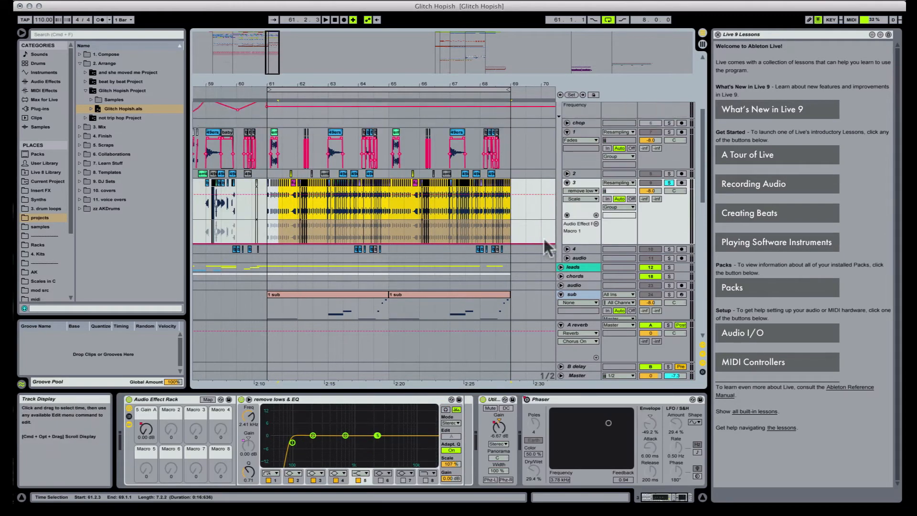
{"action": "left_click", "coordinate": [566, 248]}
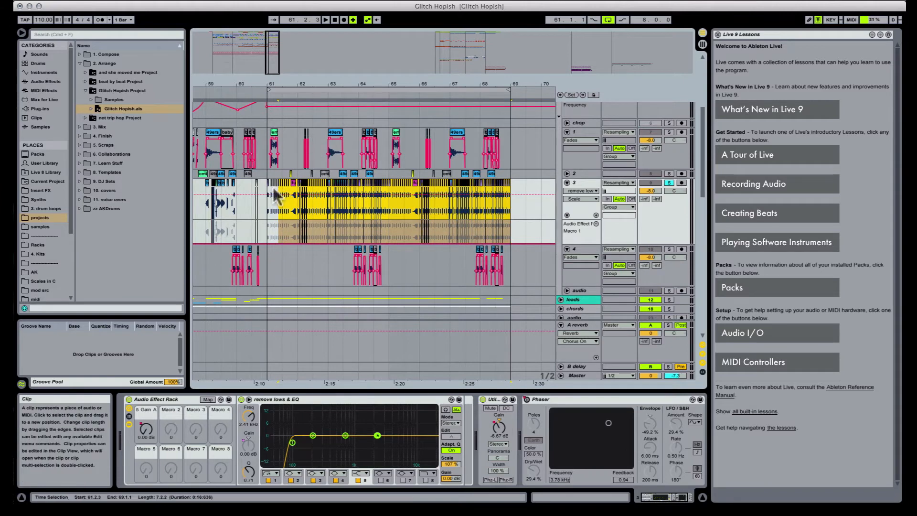
{"action": "key", "text": "a"}
{"action": "left_click", "coordinate": [282, 203]}
{"action": "scroll", "coordinate": [601, 159], "scroll_direction": "up", "scroll_amount": 3}
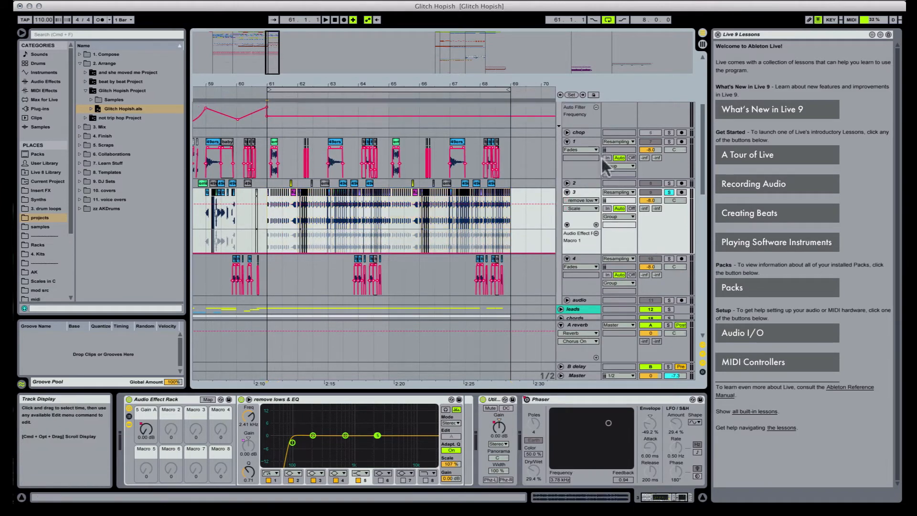
{"action": "scroll", "coordinate": [663, 205], "scroll_direction": "up", "scroll_amount": 5}
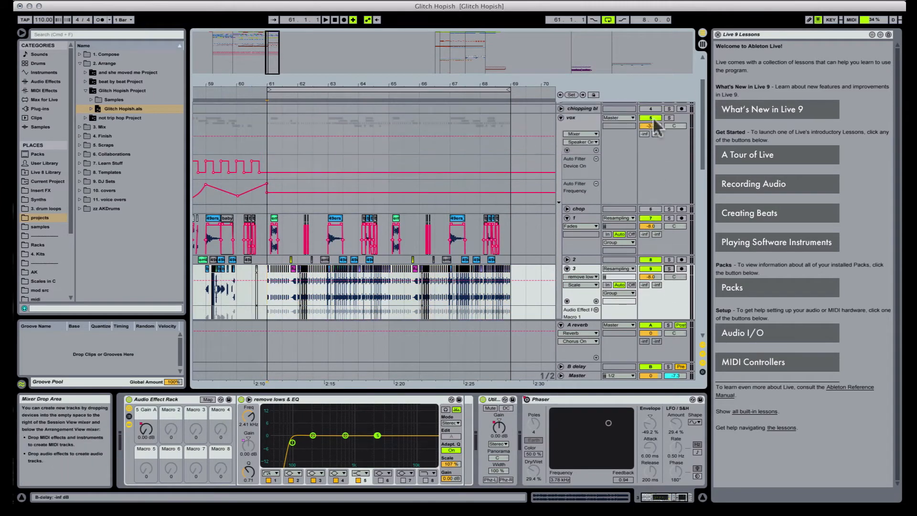
Step: Open the eminem clip at 61.1.3 on vox track 1 and lower its clip gain to -4.50 dB
{"action": "key", "text": "space"}
{"action": "scroll", "coordinate": [286, 249], "scroll_direction": "down", "scroll_amount": 2}
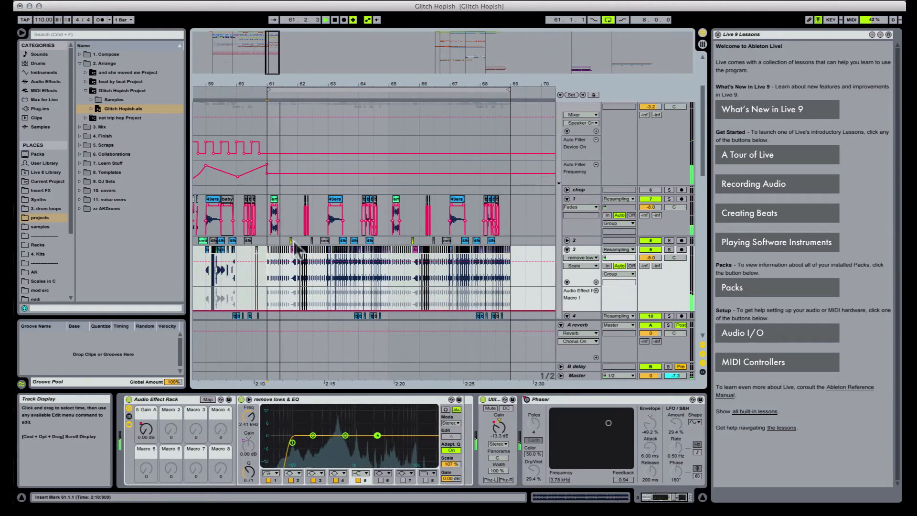
{"action": "left_click_drag", "start_coordinate": [276, 84], "coordinate": [267, 193]}
{"action": "key", "text": "space"}
{"action": "left_click", "coordinate": [270, 196]}
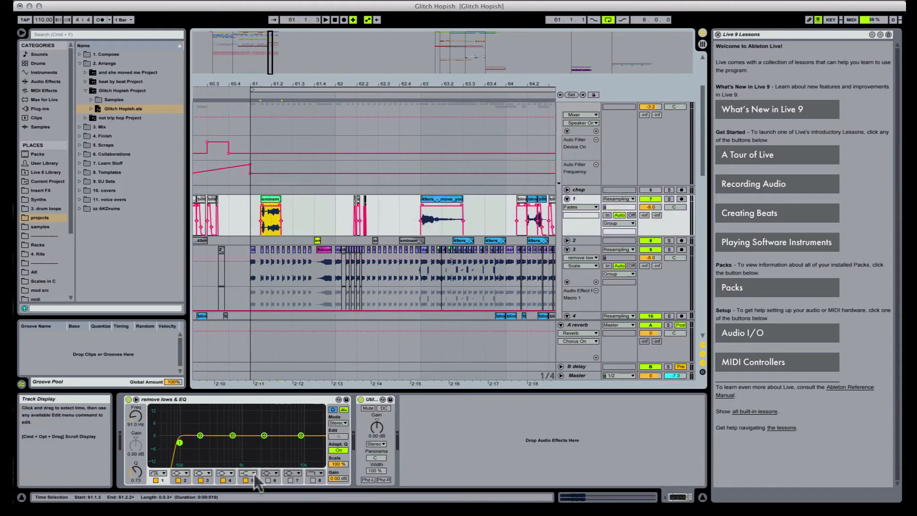
{"action": "key", "text": "shift+Tab"}
{"action": "left_click_drag", "start_coordinate": [195, 457], "coordinate": [195, 466]}
Step: Trim the end of the eminem clip at 61.1.3 on vox track 1 and play it back from 61.1.1
{"action": "key", "text": "space"}
{"action": "key", "text": "space"}
{"action": "left_click_drag", "start_coordinate": [252, 163], "coordinate": [276, 160]}
{"action": "key", "text": "space"}
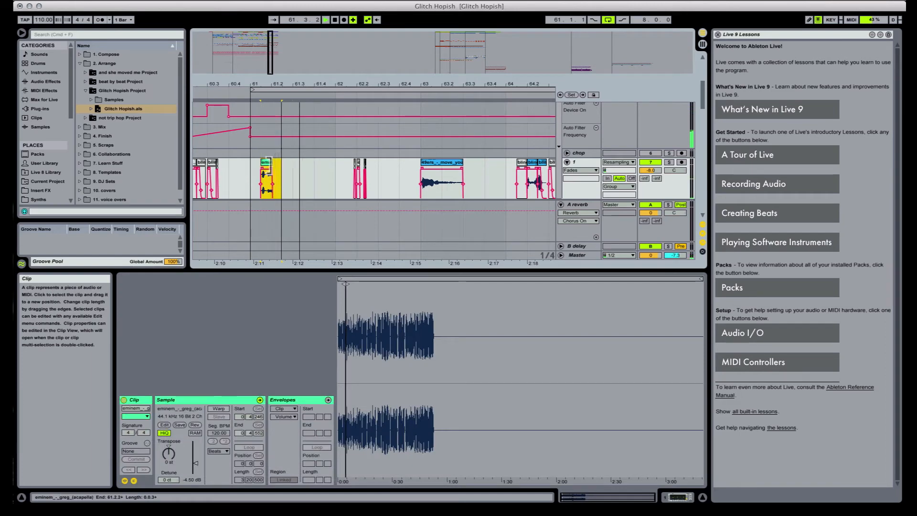
{"action": "key", "text": "space"}
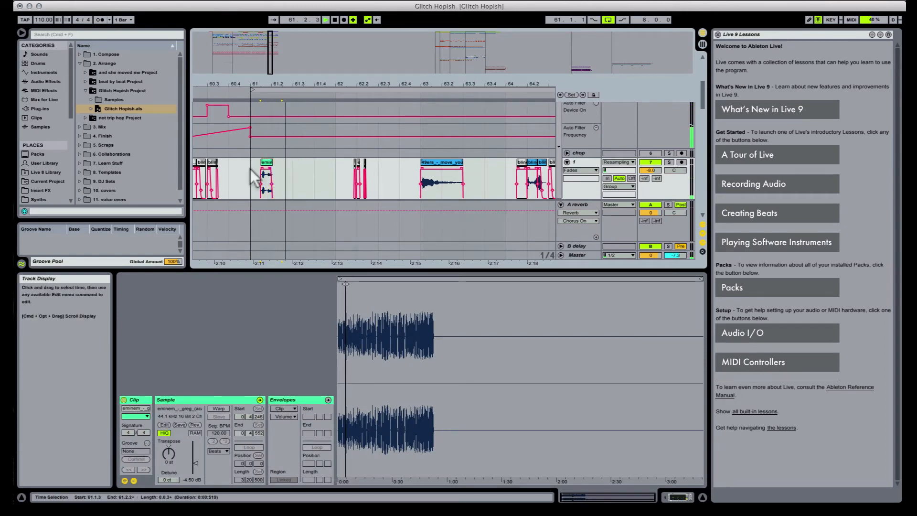
{"action": "left_click", "coordinate": [259, 177]}
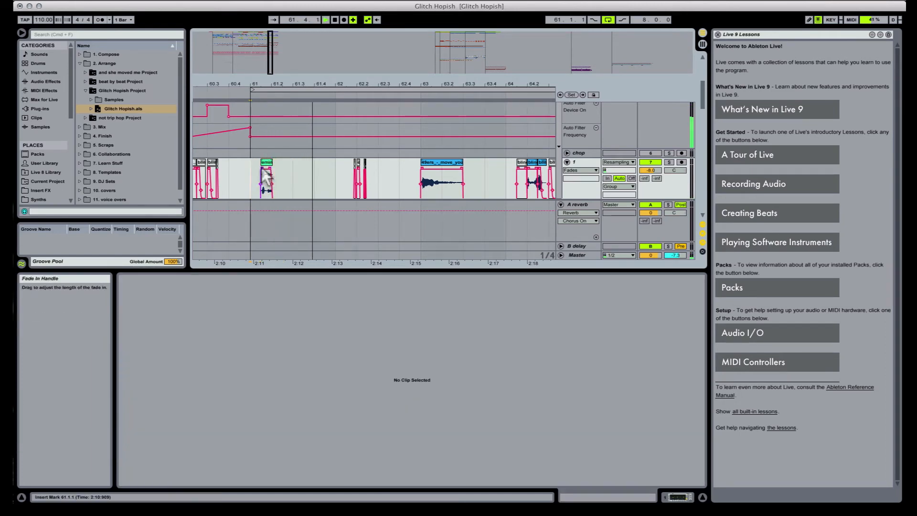
{"action": "left_click", "coordinate": [266, 177]}
Step: Lengthen the fade-out of the 49ers clip at bar 63 on vox track 1
{"action": "left_click_drag", "start_coordinate": [380, 84], "coordinate": [377, 69]}
{"action": "scroll", "coordinate": [368, 148], "scroll_direction": "down", "scroll_amount": 3}
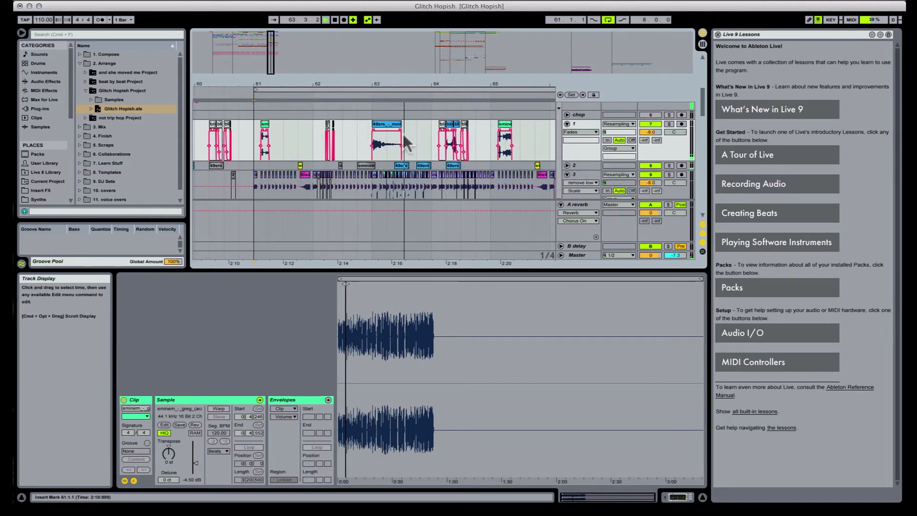
{"action": "left_click_drag", "start_coordinate": [399, 128], "coordinate": [393, 132]}
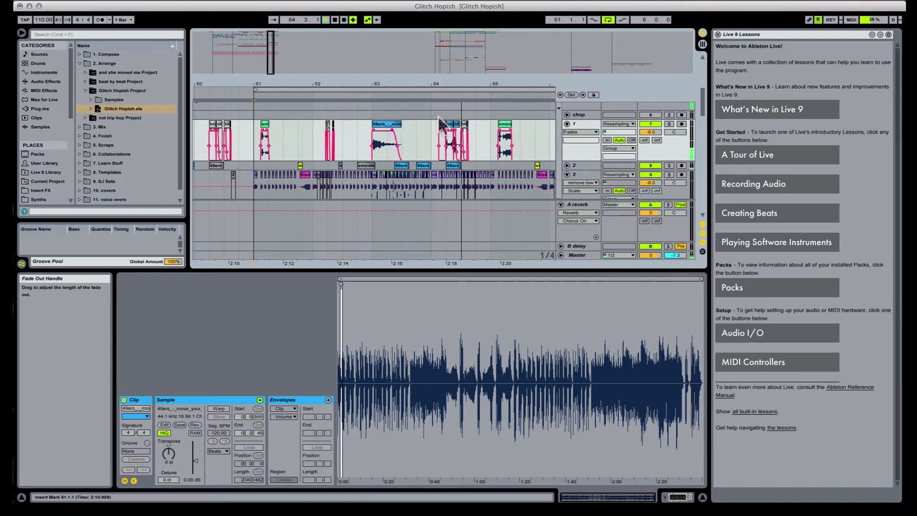
{"action": "left_click_drag", "start_coordinate": [493, 84], "coordinate": [385, 85]}
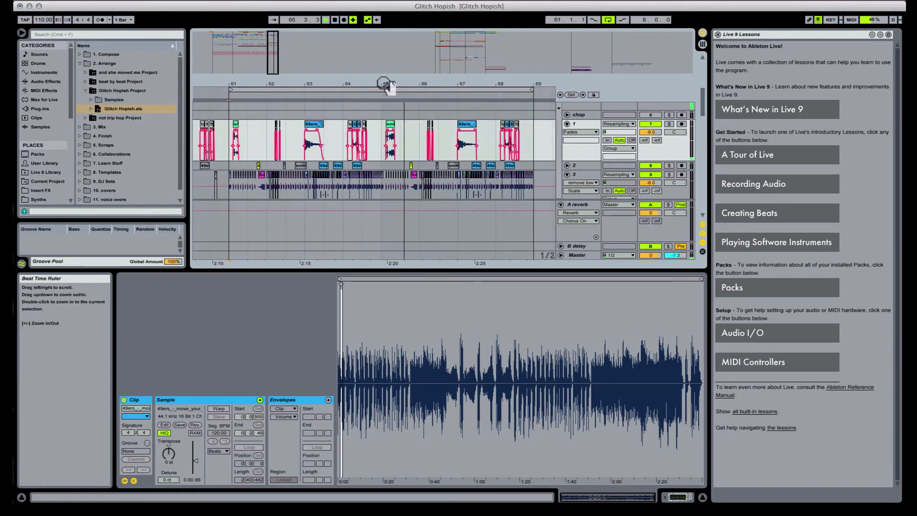
Step: Replace the eminem clip at 65.1.3 with a copy of the trimmed clip from 61.1.3 and delete the leftover part
{"action": "left_click", "coordinate": [235, 136]}
{"action": "left_click", "coordinate": [392, 136]}
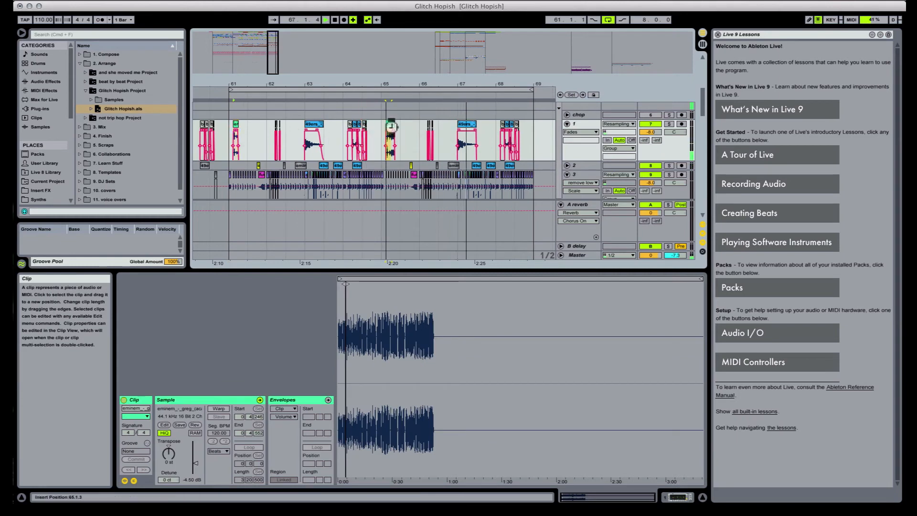
{"action": "left_click", "coordinate": [391, 124]}
{"action": "left_click", "coordinate": [388, 126]}
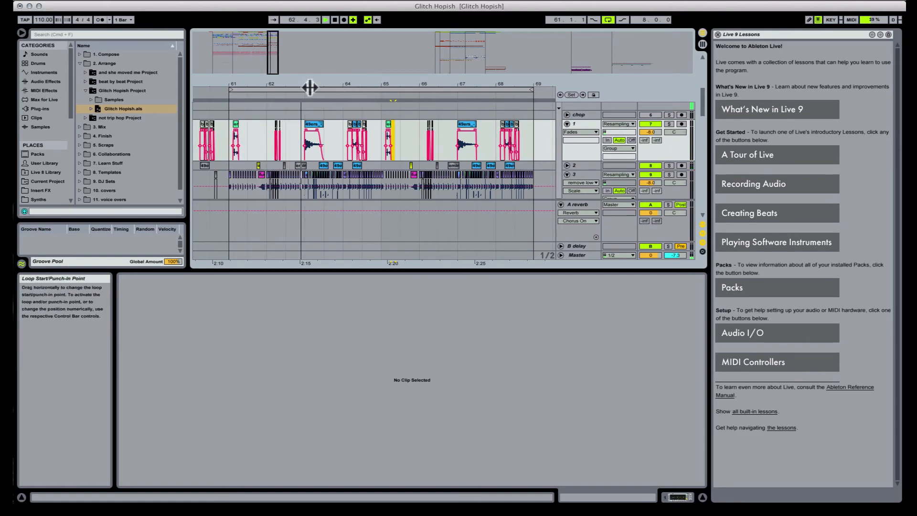
Step: Copy the trimmed eminem clip from 61.1.3 to just before the 49ers clip at bar 63, using a narrower grid
{"action": "left_click", "coordinate": [236, 125]}
{"action": "left_click", "coordinate": [236, 129]}
{"action": "key", "text": "space"}
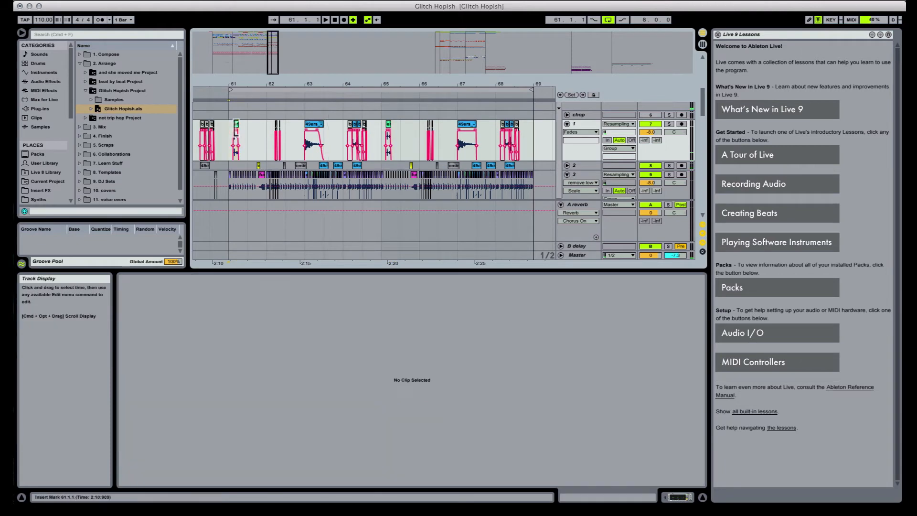
{"action": "key", "text": "space"}
{"action": "left_click", "coordinate": [238, 134]}
{"action": "left_click", "coordinate": [301, 133]}
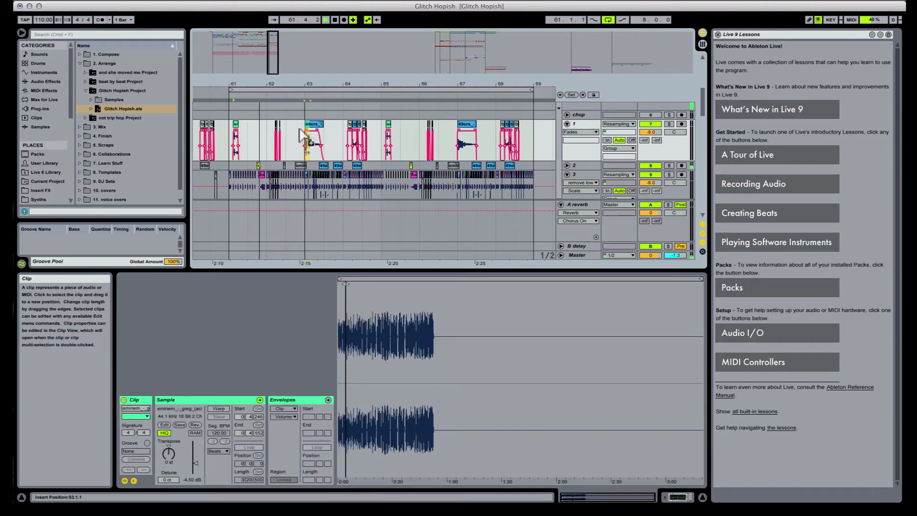
{"action": "key", "text": "super+1"}
{"action": "left_click_drag", "start_coordinate": [300, 130], "coordinate": [297, 133]}
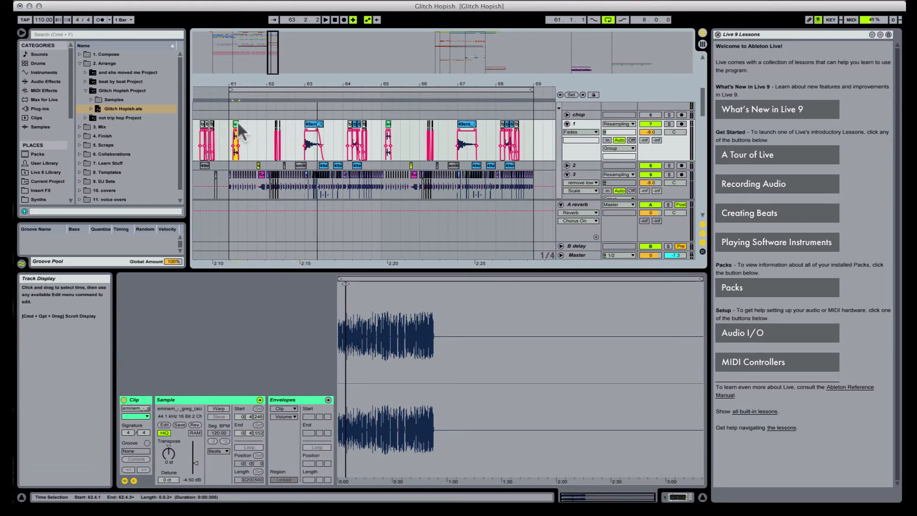
{"action": "left_click", "coordinate": [282, 138]}
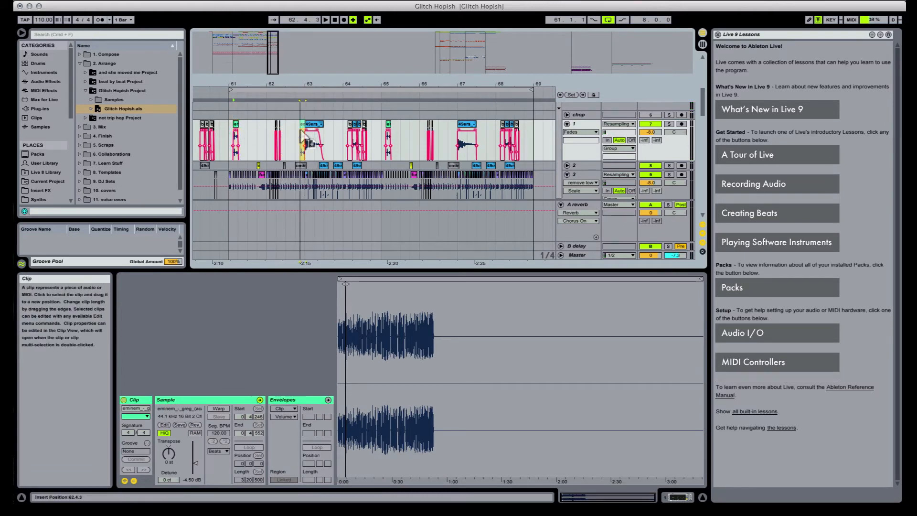
{"action": "left_click", "coordinate": [295, 139]}
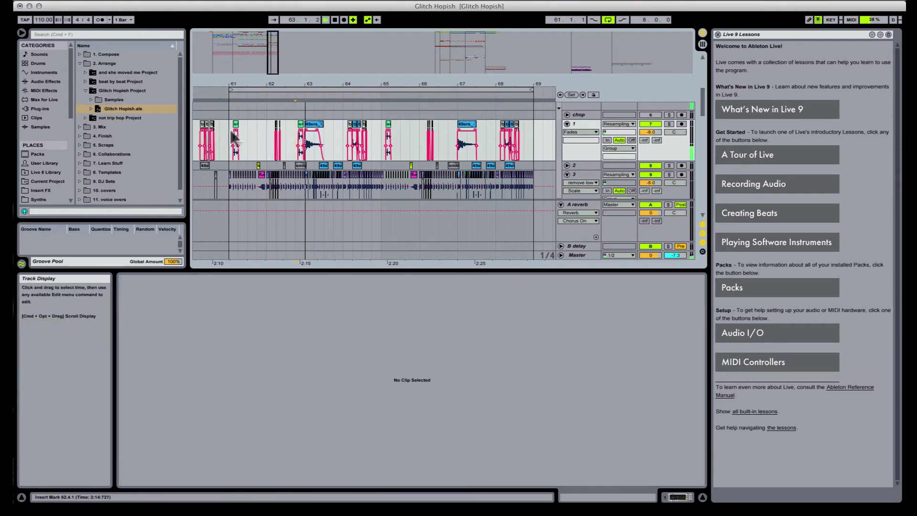
Step: Play back the copied eminem clip before bar 63 and nudge it to start just after 62.4.2
{"action": "key", "text": "space"}
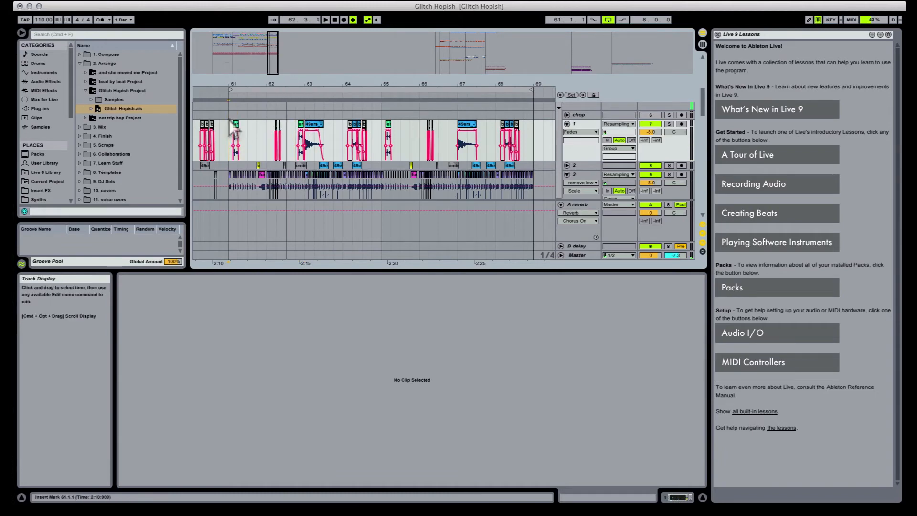
{"action": "left_click_drag", "start_coordinate": [287, 82], "coordinate": [316, 93]}
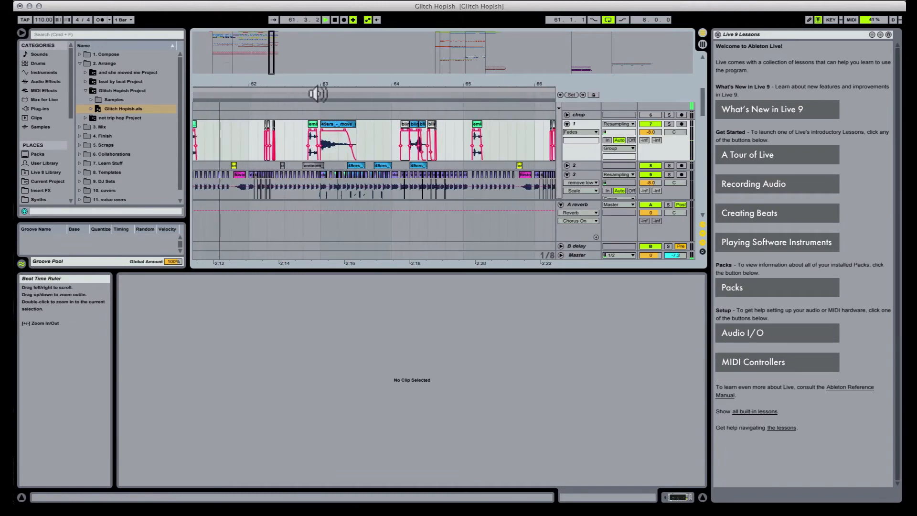
{"action": "left_click", "coordinate": [315, 133]}
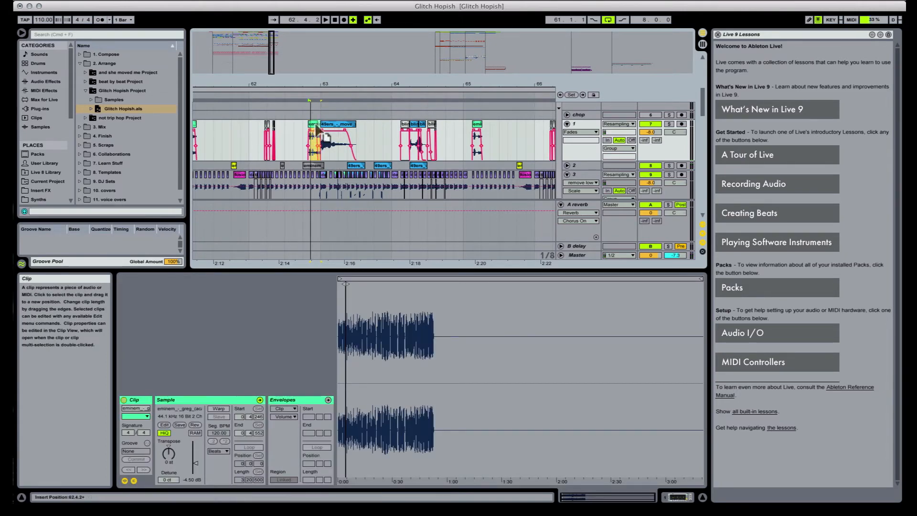
{"action": "left_click_drag", "start_coordinate": [316, 125], "coordinate": [317, 130]}
{"action": "key", "text": "space"}
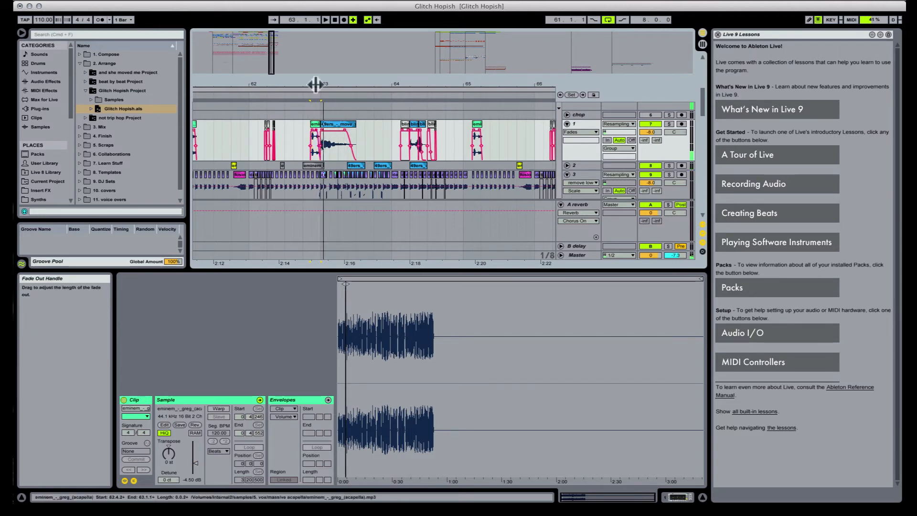
Step: Copy the eminem clip from before bar 63 to just after 66.4.2 and play the chorus back from 61.1.1
{"action": "left_click_drag", "start_coordinate": [317, 85], "coordinate": [317, 74]}
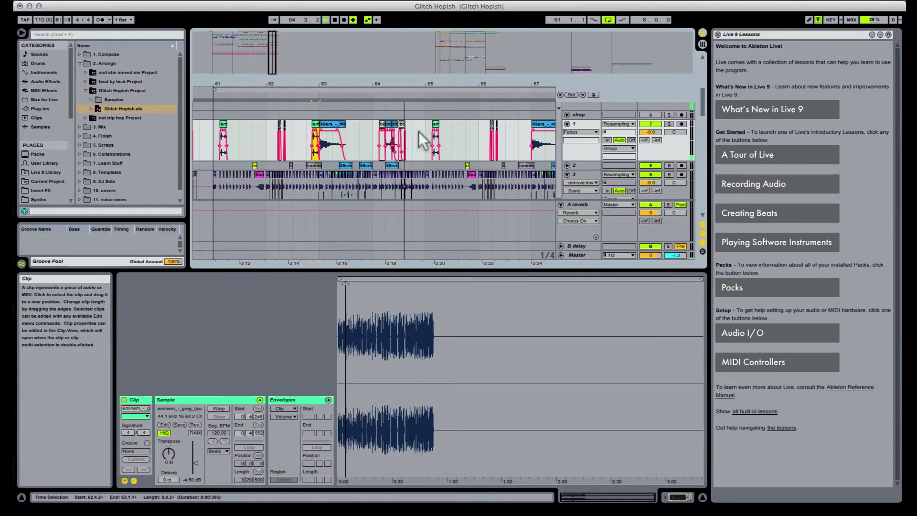
{"action": "left_click", "coordinate": [501, 143]}
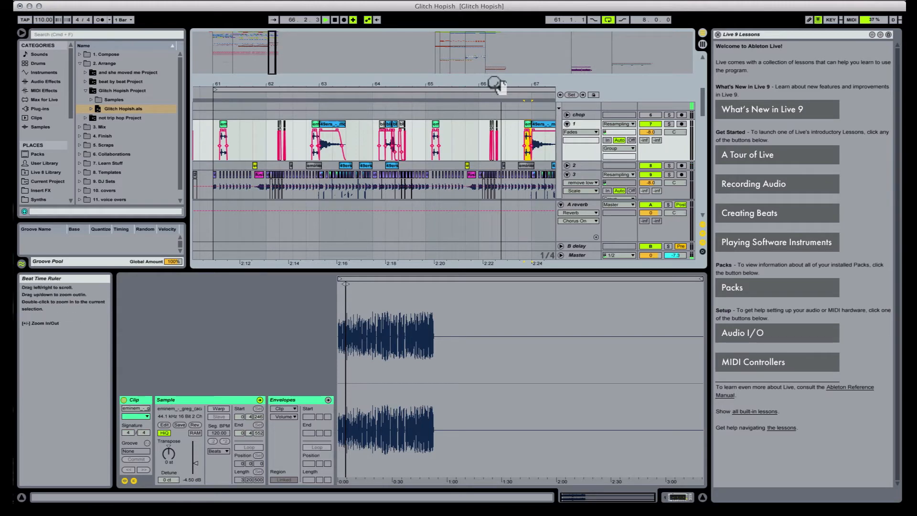
{"action": "left_click_drag", "start_coordinate": [497, 85], "coordinate": [497, 107]}
{"action": "left_click_drag", "start_coordinate": [481, 65], "coordinate": [408, 87]}
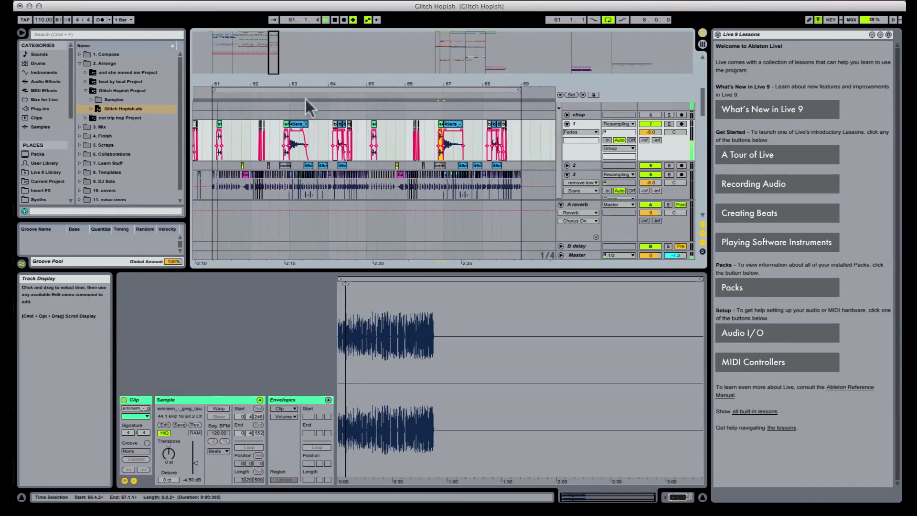
Step: Delete the small overlapping vocal chops on track 3 beneath the two 49ers clips between 63.3 and 64
{"action": "left_click_drag", "start_coordinate": [308, 83], "coordinate": [308, 104]}
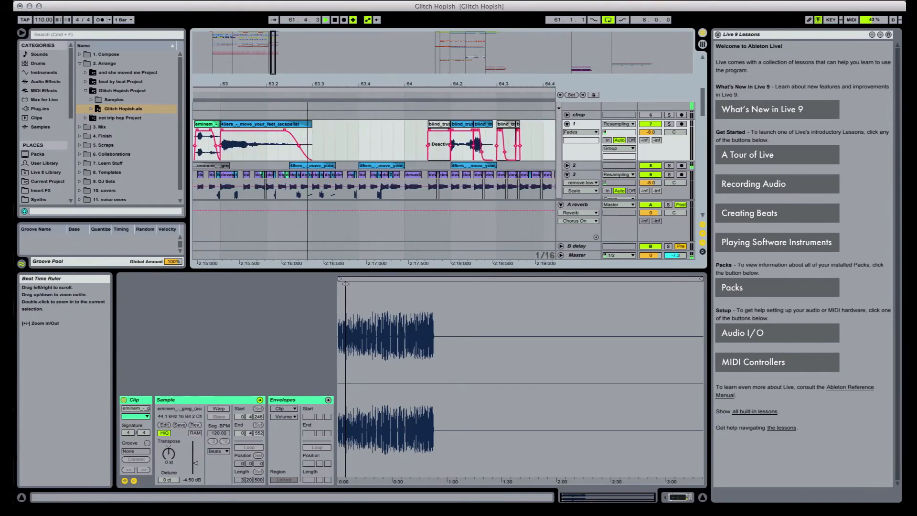
{"action": "left_click", "coordinate": [299, 175]}
{"action": "key", "text": "Delete"}
{"action": "left_click", "coordinate": [310, 175]}
{"action": "key", "text": "Delete"}
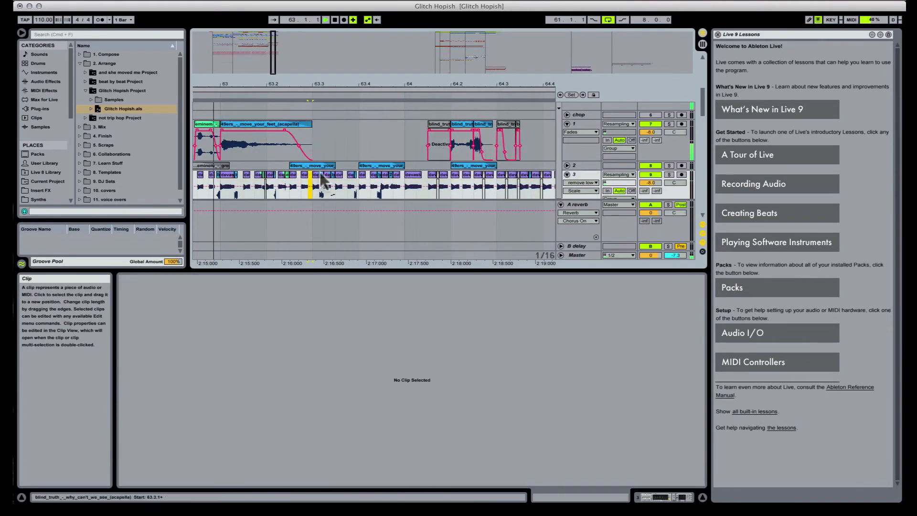
{"action": "left_click", "coordinate": [321, 175]}
{"action": "key", "text": "Delete"}
{"action": "left_click", "coordinate": [333, 175]}
{"action": "key", "text": "Delete"}
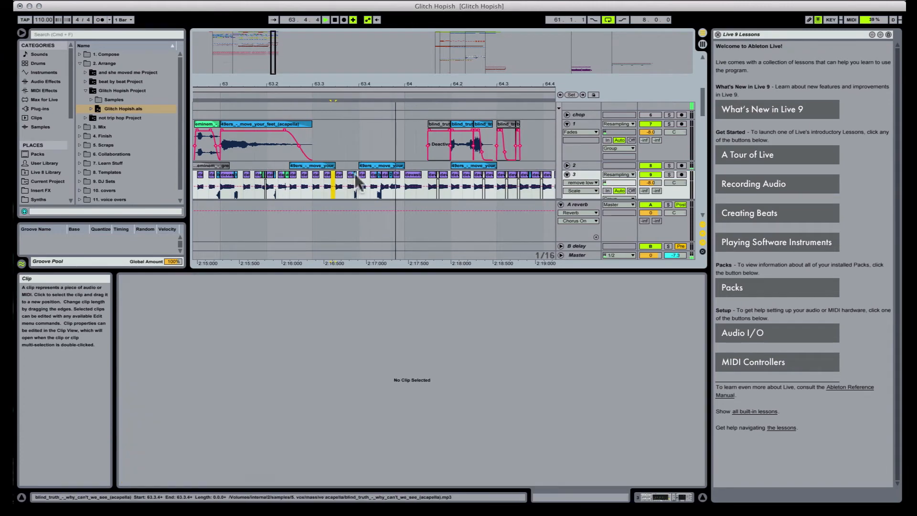
{"action": "left_click", "coordinate": [357, 178]}
{"action": "key", "text": "Delete"}
{"action": "left_click", "coordinate": [381, 178]}
{"action": "key", "text": "Delete"}
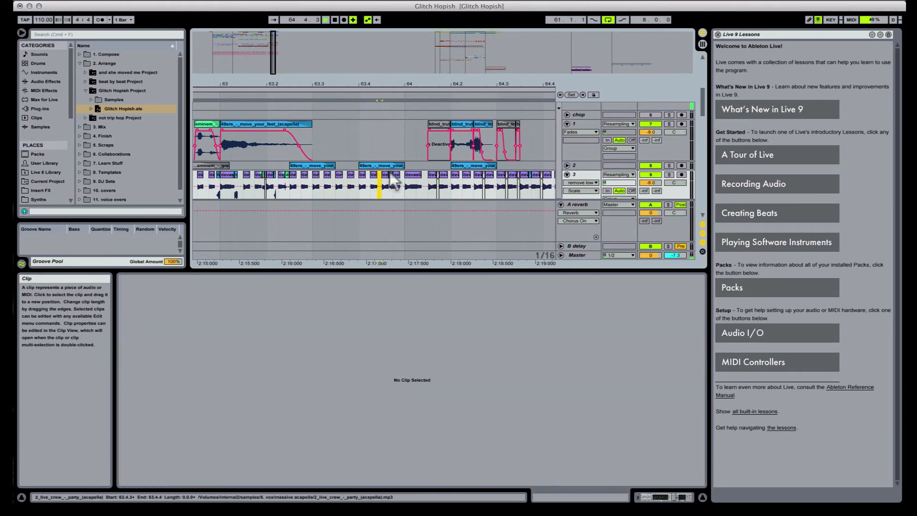
{"action": "left_click", "coordinate": [391, 175]}
{"action": "key", "text": "Delete"}
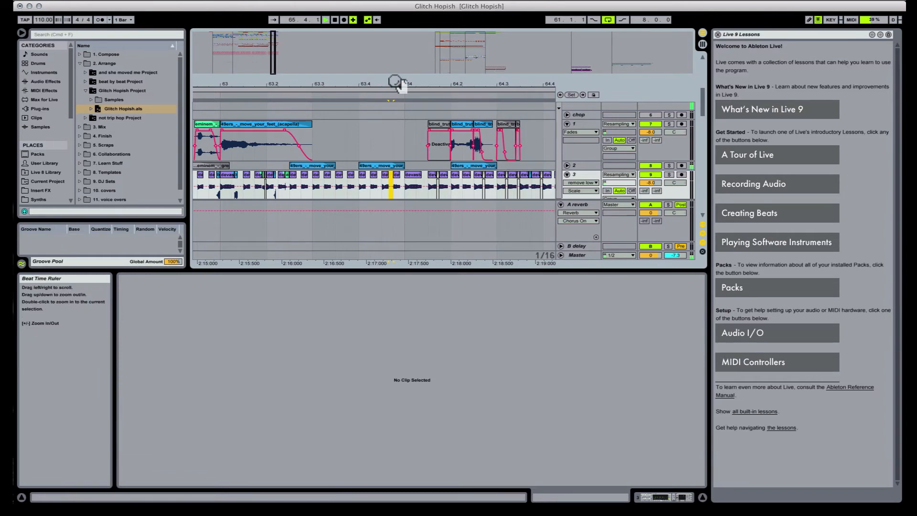
Step: Delete the matching small vocal chops on track 3 around 67.2, under the repeated 49ers clips
{"action": "left_click_drag", "start_coordinate": [396, 83], "coordinate": [202, 67]}
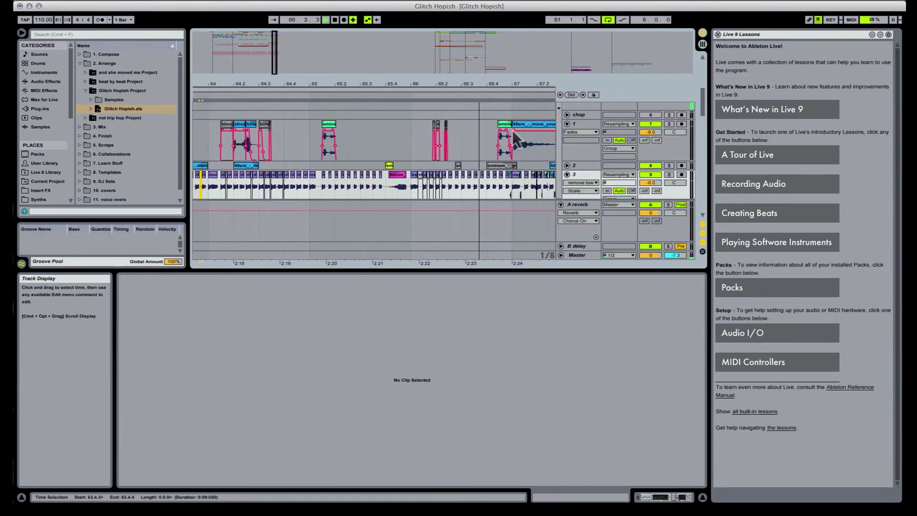
{"action": "left_click_drag", "start_coordinate": [517, 85], "coordinate": [360, 85]}
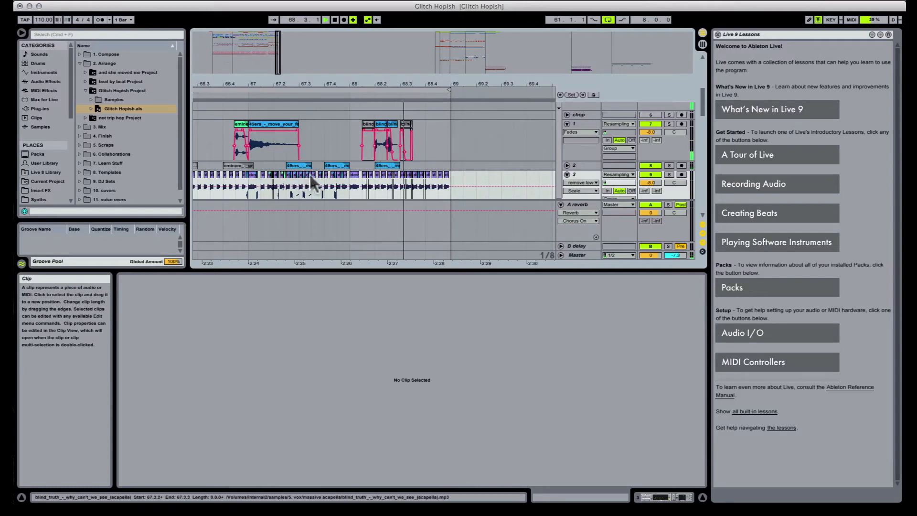
{"action": "left_click", "coordinate": [309, 175]}
{"action": "left_click", "coordinate": [303, 175]}
{"action": "left_click", "coordinate": [297, 175]}
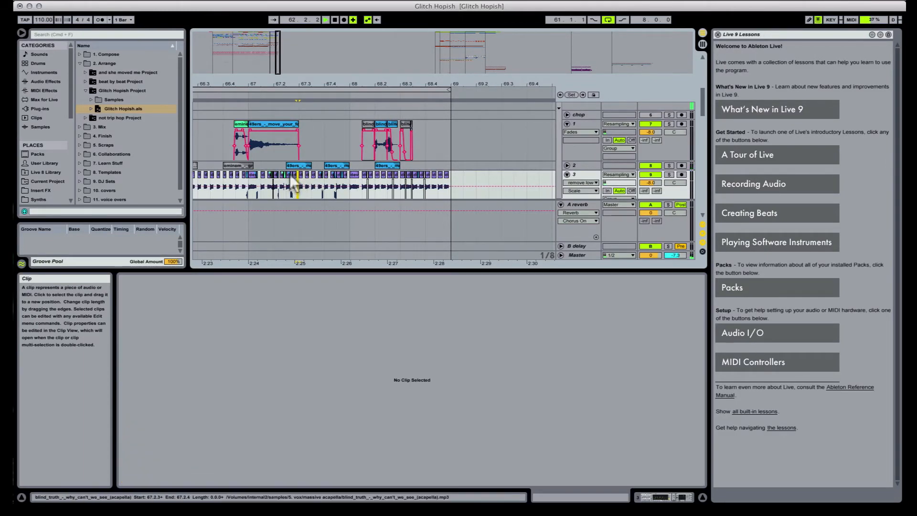
{"action": "left_click", "coordinate": [291, 175]}
{"action": "key", "text": "Delete"}
{"action": "left_click", "coordinate": [278, 175]}
{"action": "key", "text": "Delete"}
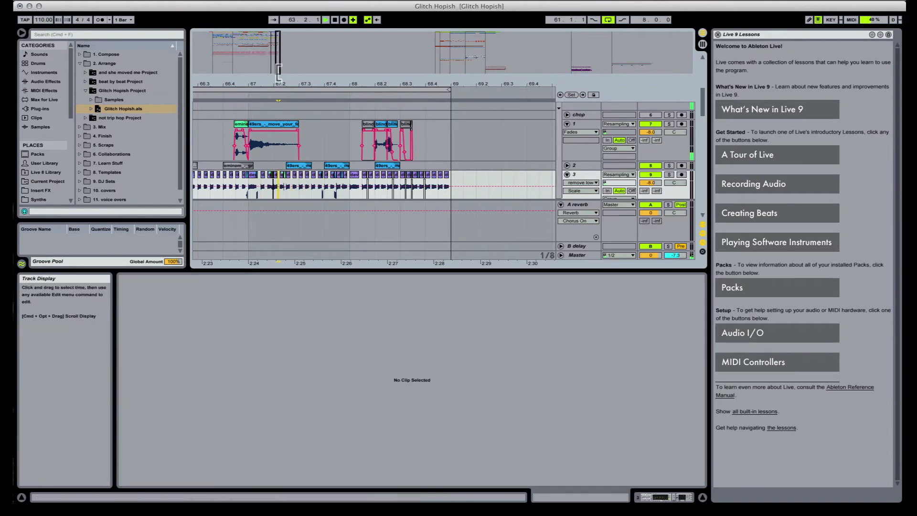
{"action": "left_click_drag", "start_coordinate": [298, 85], "coordinate": [344, 58]}
{"action": "left_click_drag", "start_coordinate": [312, 85], "coordinate": [379, 84]}
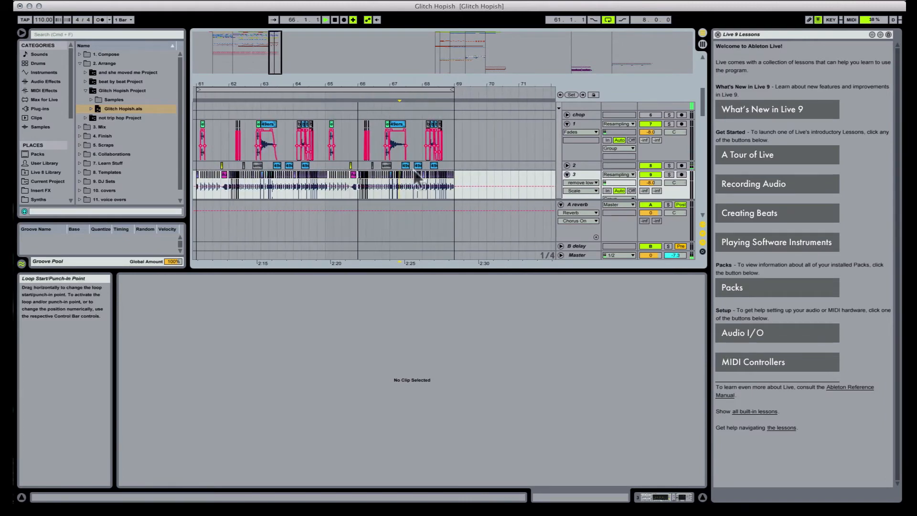
Step: Play the chorus through to its end, stop playback, and fold vocal tracks 1, 3 and 4
{"action": "mouse_move", "coordinate": [373, 268]}
{"action": "left_mouse_down"}
{"action": "mouse_move", "coordinate": [363, 296]}
{"action": "mouse_move", "coordinate": [362, 261]}
{"action": "left_mouse_up"}
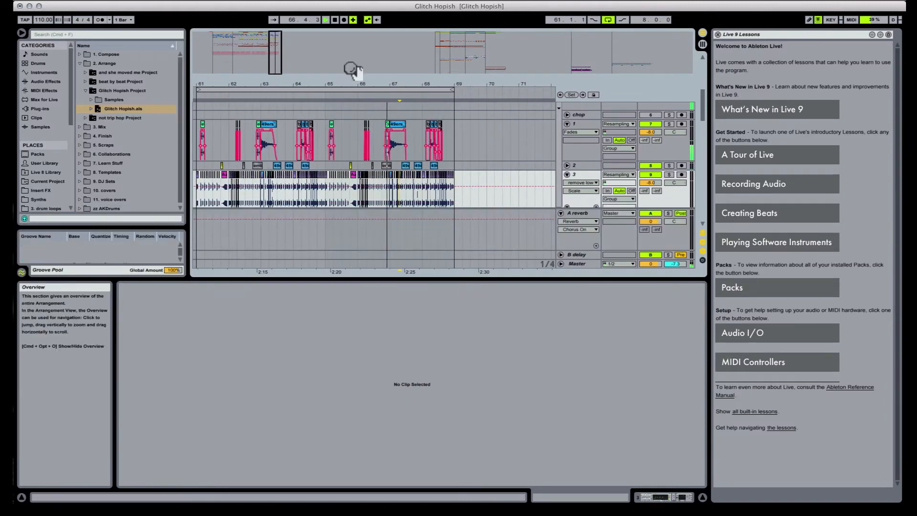
{"action": "left_click_drag", "start_coordinate": [348, 83], "coordinate": [413, 77]}
{"action": "scroll", "coordinate": [457, 160], "scroll_direction": "down", "scroll_amount": 3}
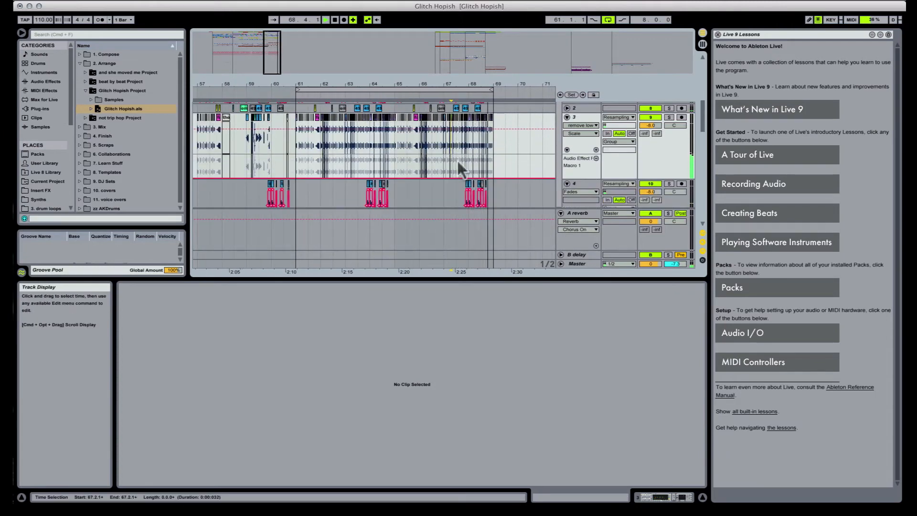
{"action": "scroll", "coordinate": [526, 174], "scroll_direction": "down", "scroll_amount": 1}
{"action": "scroll", "coordinate": [531, 173], "scroll_direction": "up", "scroll_amount": 1}
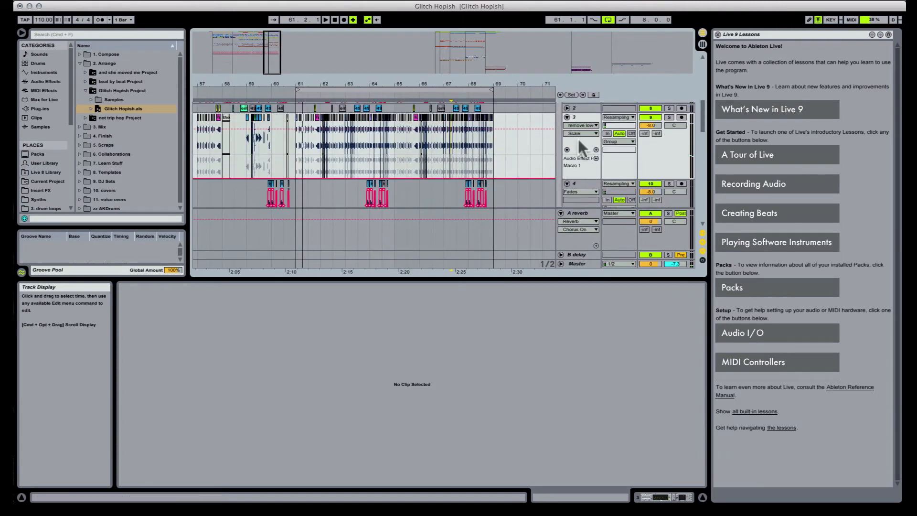
{"action": "left_click", "coordinate": [567, 117]}
{"action": "left_click", "coordinate": [567, 126]}
{"action": "scroll", "coordinate": [555, 171], "scroll_direction": "up", "scroll_amount": 4}
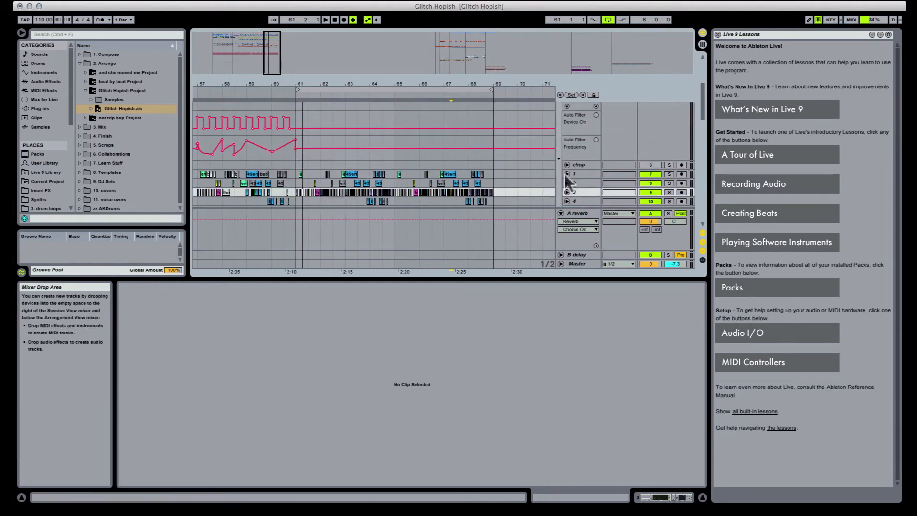
Step: Fold the vox group, add a new audio track below it and arm that track for resampling
{"action": "scroll", "coordinate": [568, 167], "scroll_direction": "up", "scroll_amount": 4}
{"action": "left_click", "coordinate": [560, 150]}
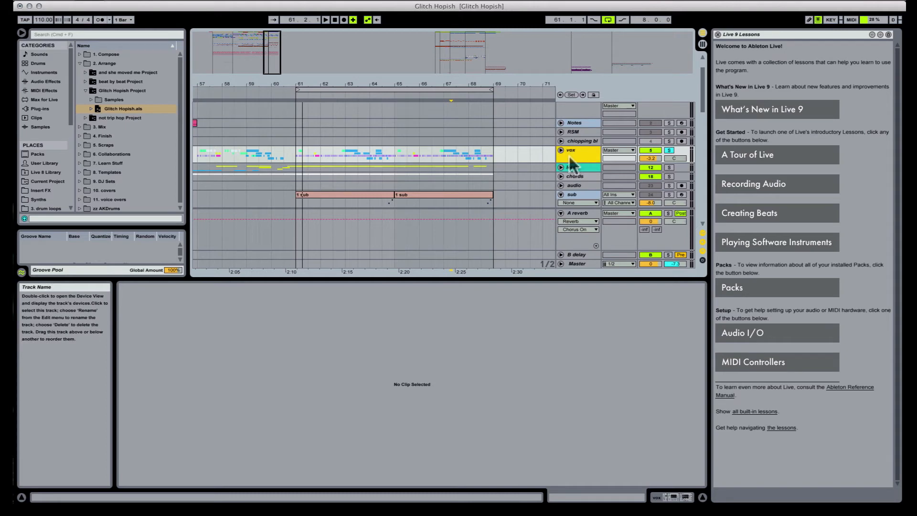
{"action": "key", "text": "super+t"}
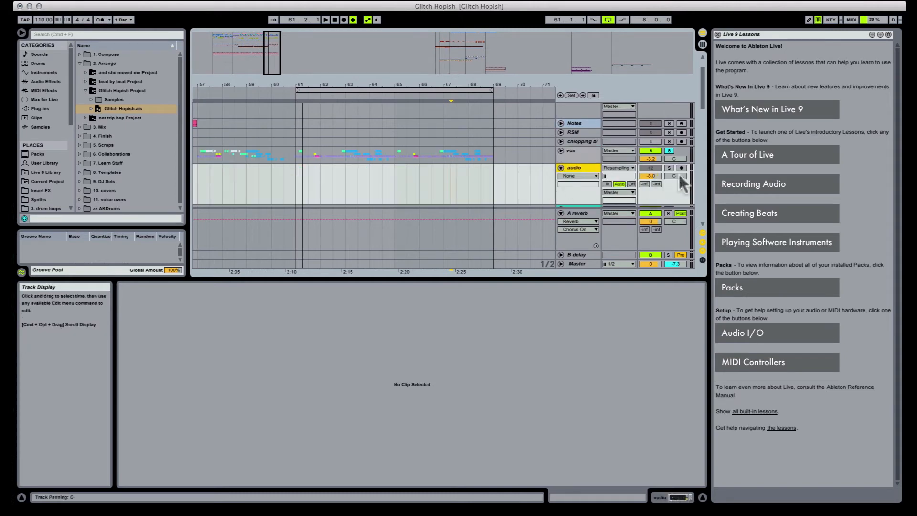
{"action": "left_click", "coordinate": [685, 168]}
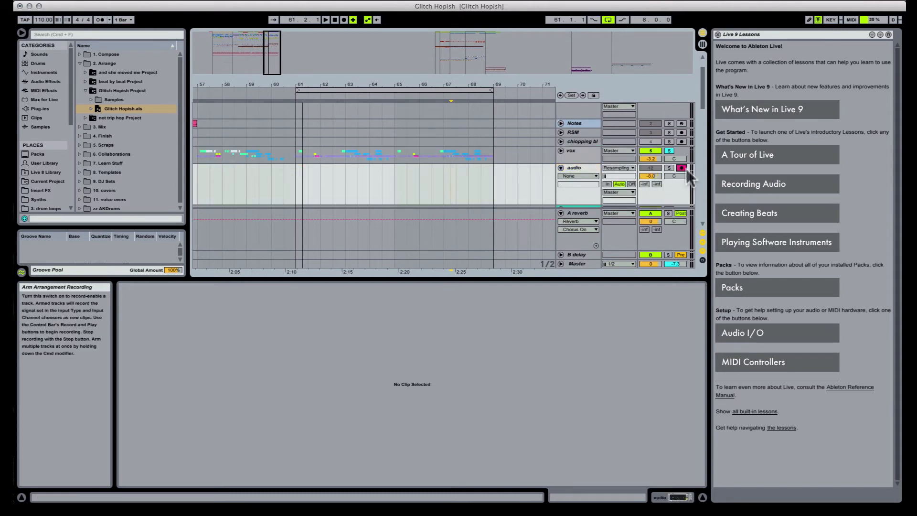
Step: Add a Limiter after the Auto Filter at the end of the vox group's device chain
{"action": "left_click", "coordinate": [570, 153]}
{"action": "left_click", "coordinate": [683, 498]}
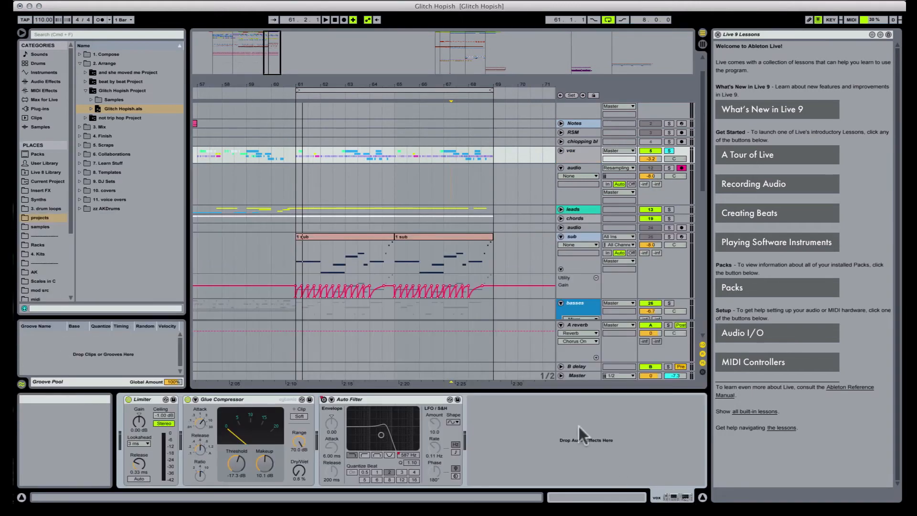
{"action": "key", "text": "super+f"}
{"action": "type", "text": "flim"}
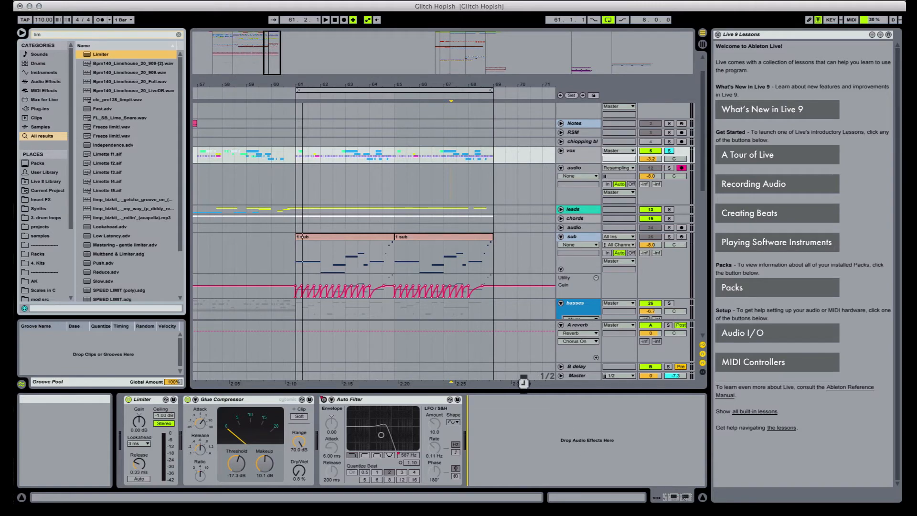
{"action": "left_click_drag", "start_coordinate": [523, 382], "coordinate": [488, 407]}
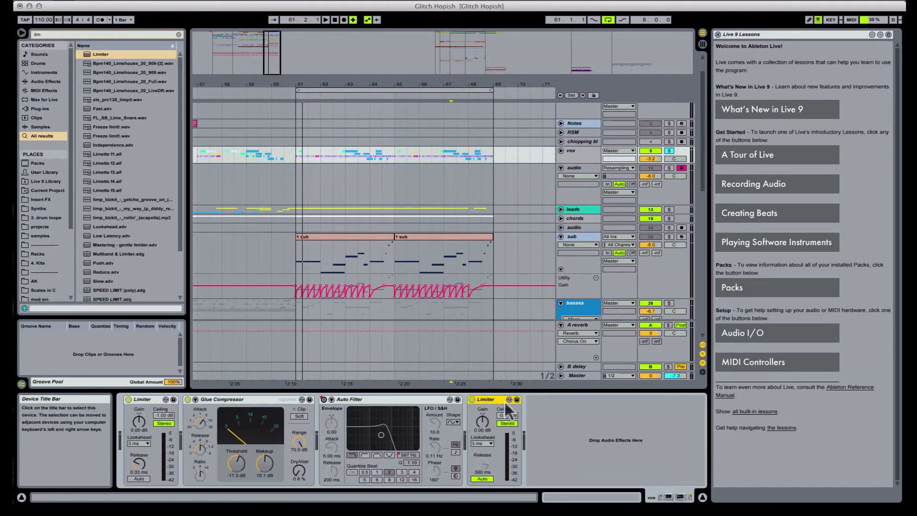
Step: Group the new vox Limiter into an Audio Effect Rack with its chain list shown, and set its ceiling to -1.00 dB
{"action": "key", "text": "super+g"}
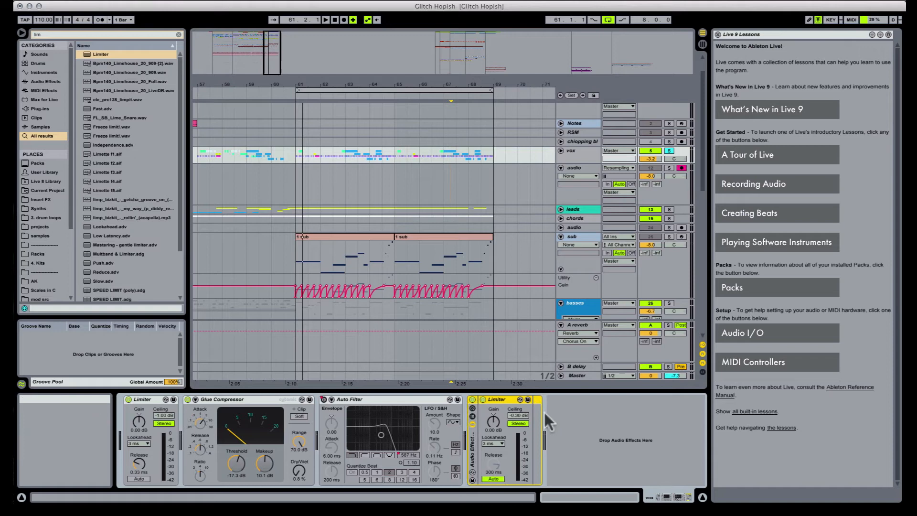
{"action": "left_click", "coordinate": [473, 416]}
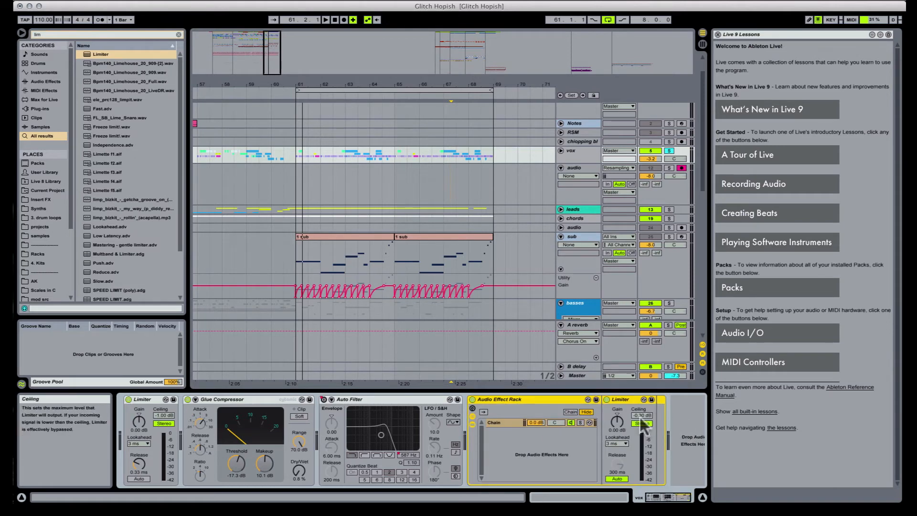
{"action": "key", "text": "q"}
{"action": "key", "text": "q"}
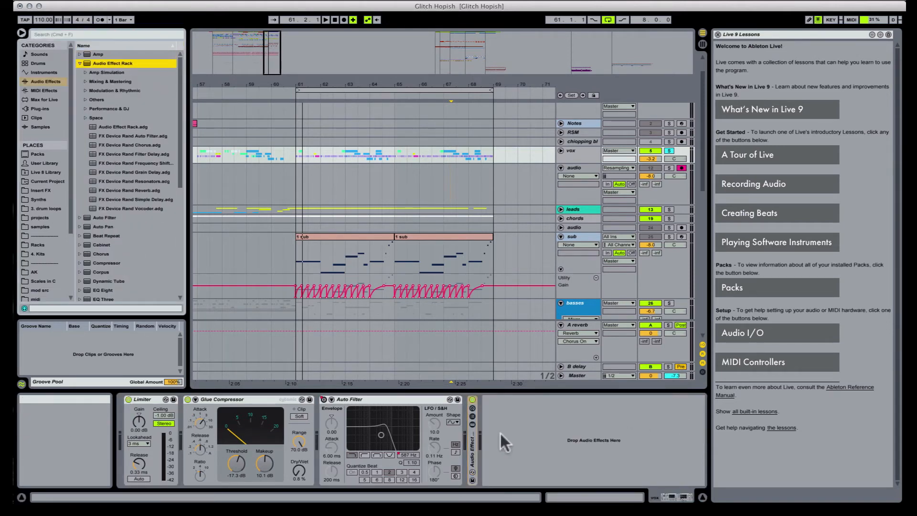
{"action": "double_click", "coordinate": [471, 438]}
{"action": "left_click", "coordinate": [649, 416]}
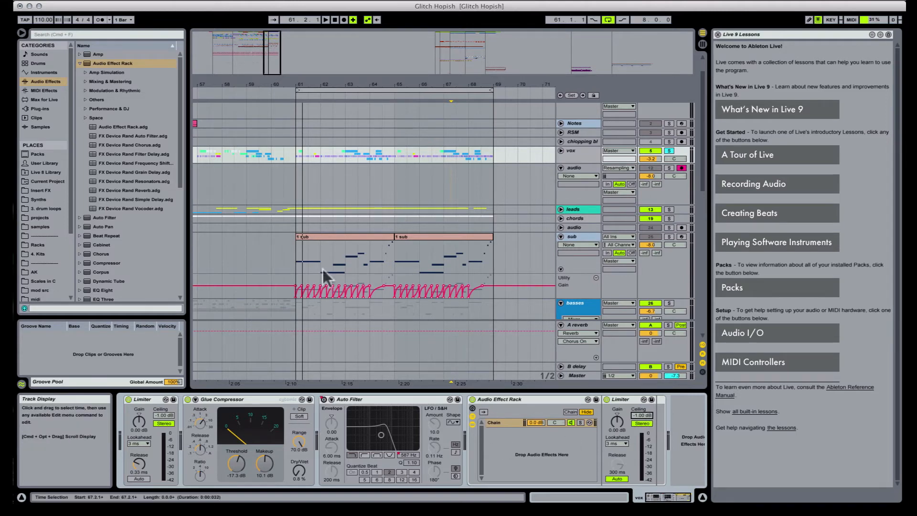
{"action": "scroll", "coordinate": [322, 263], "scroll_direction": "down", "scroll_amount": 5}
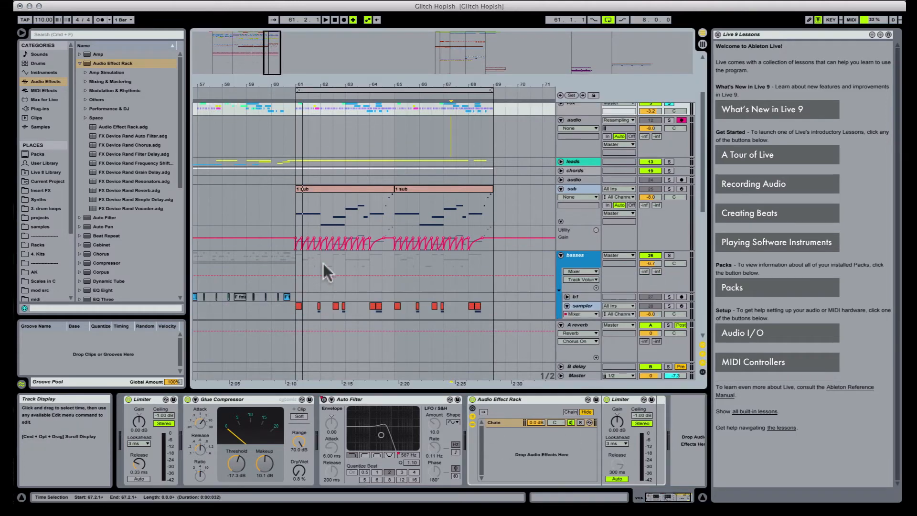
{"action": "scroll", "coordinate": [323, 264], "scroll_direction": "down", "scroll_amount": 3}
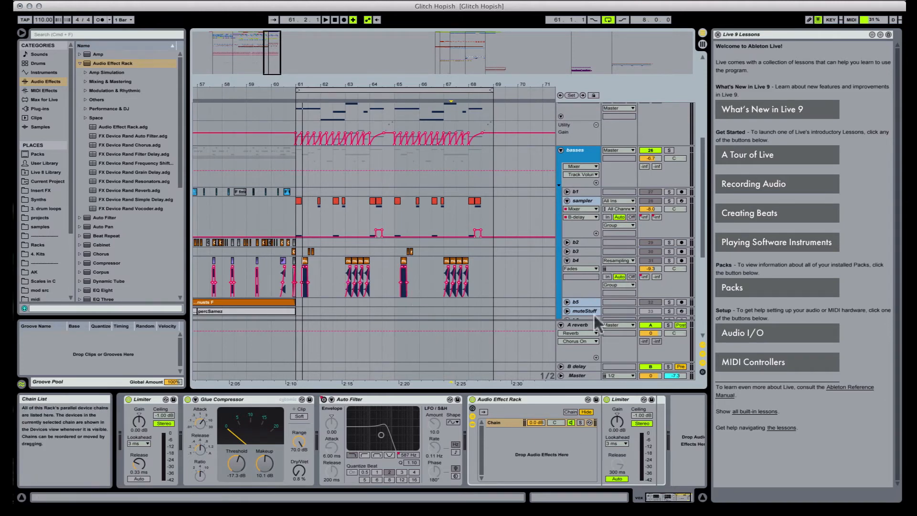
{"action": "scroll", "coordinate": [362, 262], "scroll_direction": "up", "scroll_amount": 2}
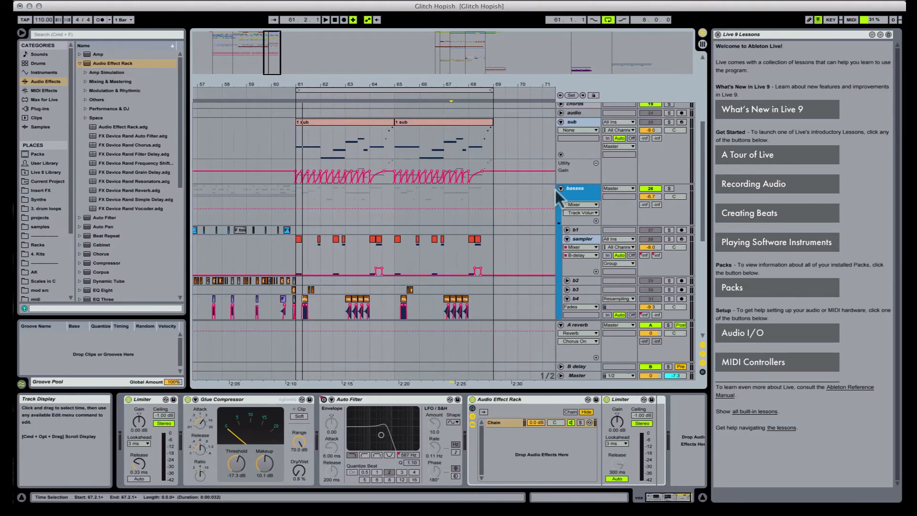
{"action": "scroll", "coordinate": [555, 191], "scroll_direction": "up", "scroll_amount": 5}
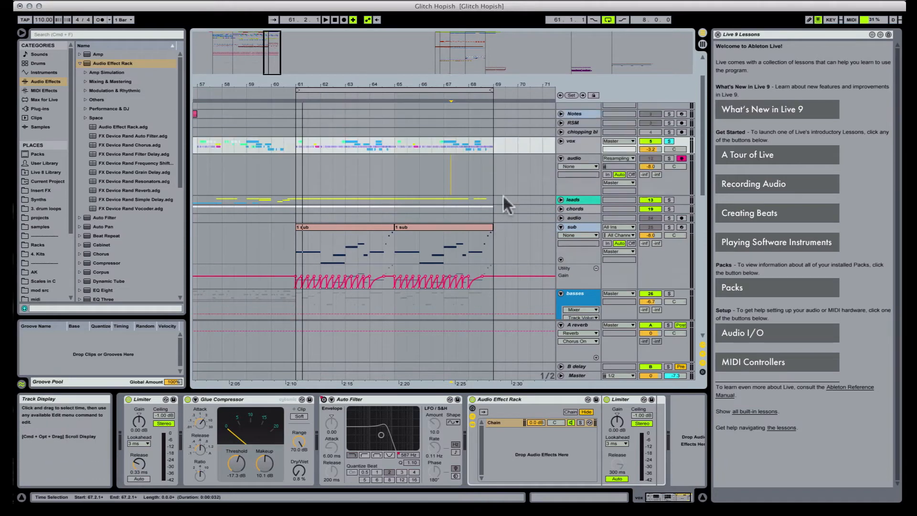
{"action": "scroll", "coordinate": [503, 196], "scroll_direction": "up", "scroll_amount": 1}
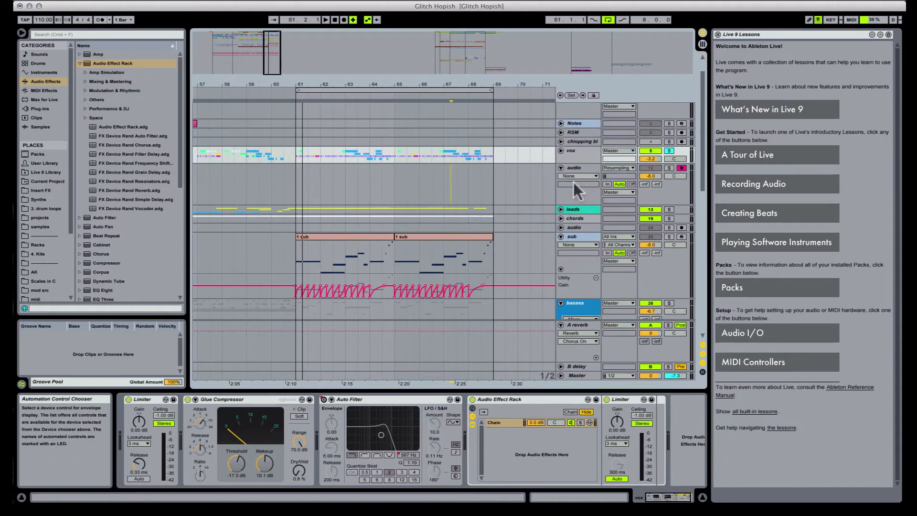
Step: Insert Turnado.adg from the Glitchy folder of Insert FX into the vox effect rack, ahead of the Limiter
{"action": "left_click", "coordinate": [40, 190]}
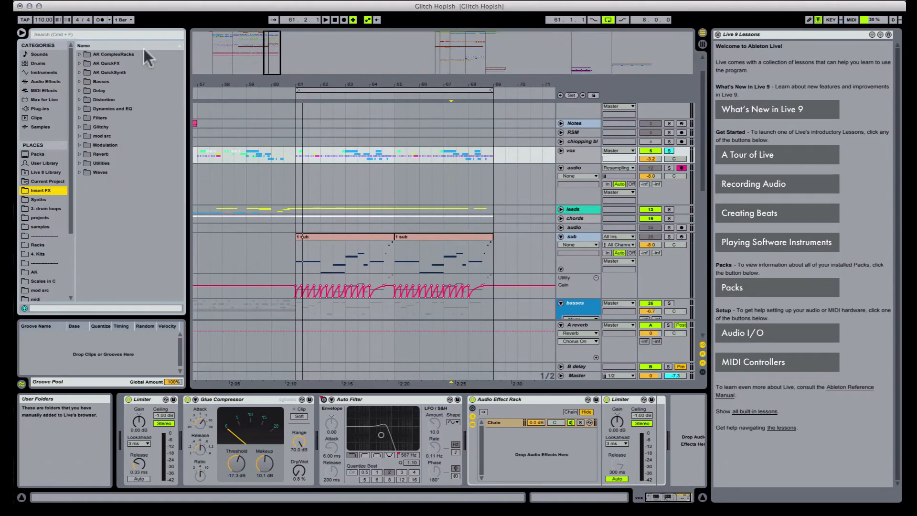
{"action": "left_click", "coordinate": [80, 126]}
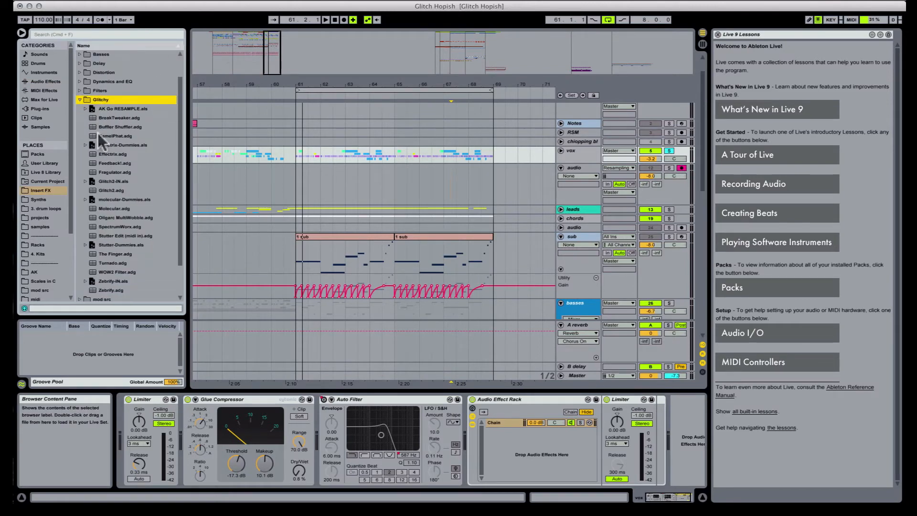
{"action": "scroll", "coordinate": [99, 136], "scroll_direction": "down", "scroll_amount": 2}
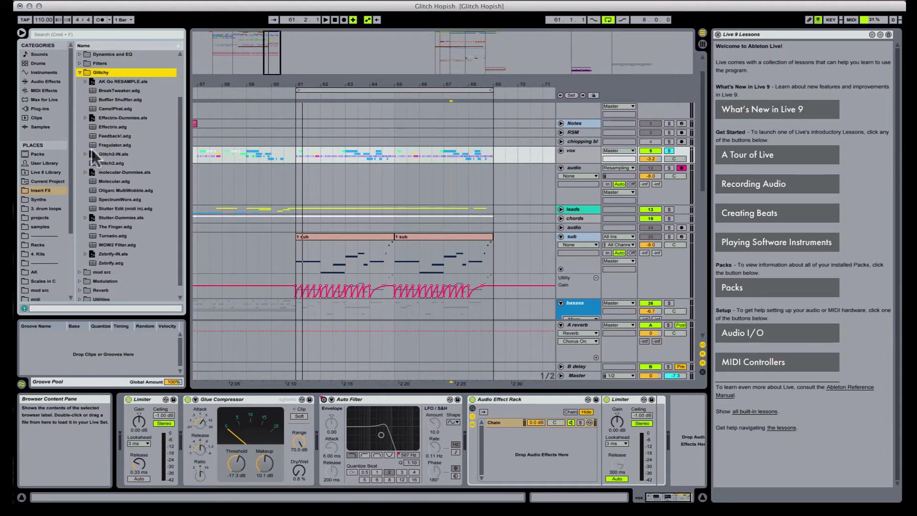
{"action": "scroll", "coordinate": [92, 156], "scroll_direction": "down", "scroll_amount": 1}
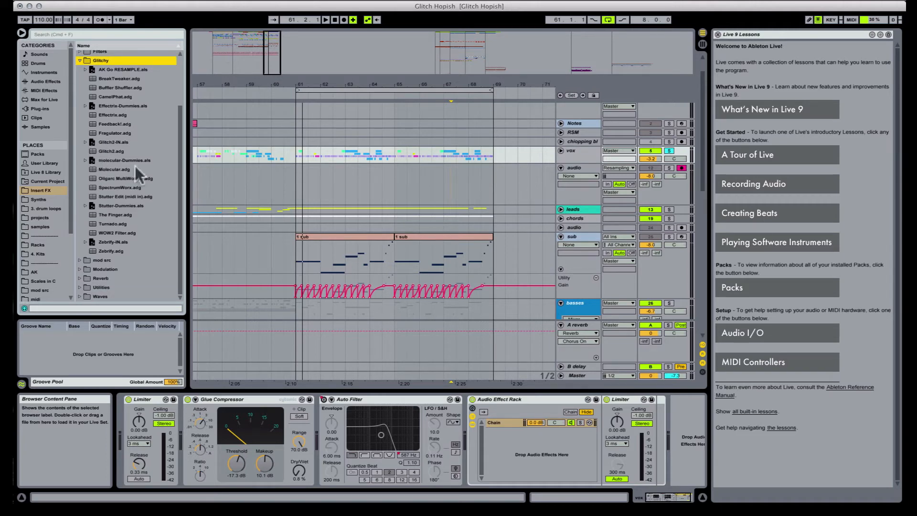
{"action": "left_click", "coordinate": [114, 225]}
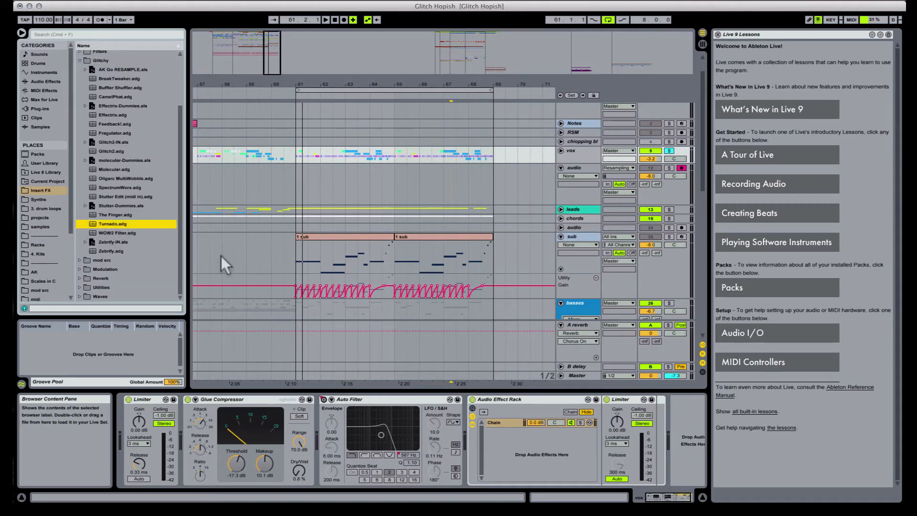
{"action": "left_click_drag", "start_coordinate": [221, 256], "coordinate": [602, 411]}
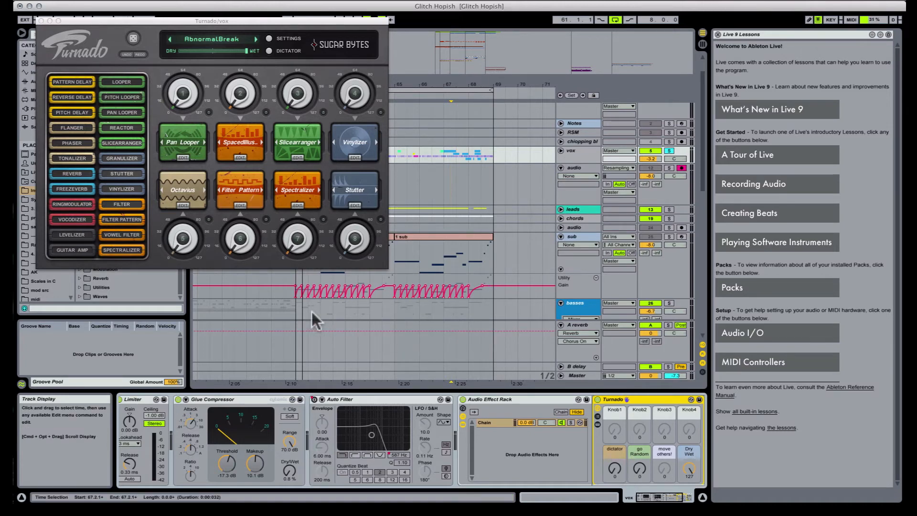
Step: Start arrangement recording on the armed resampling audio track from the insert position at bar 61
{"action": "left_click", "coordinate": [487, 182]}
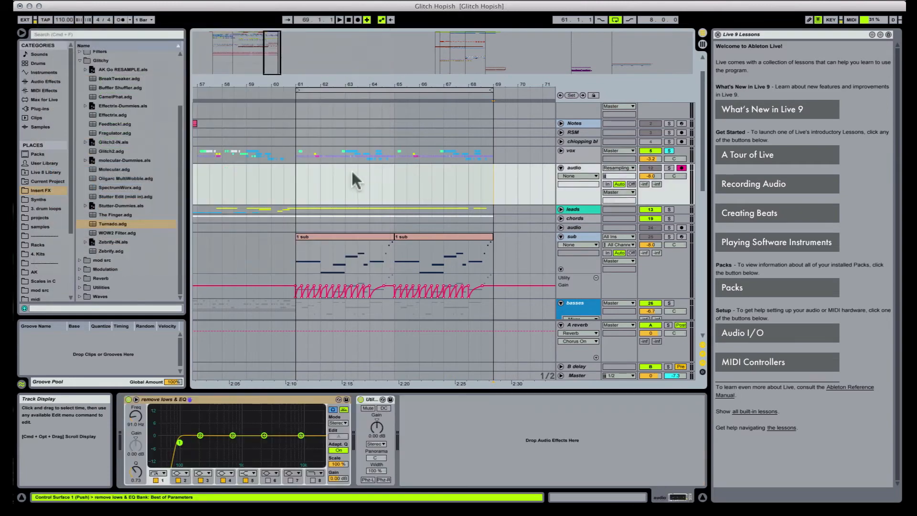
{"action": "left_click", "coordinate": [296, 182]}
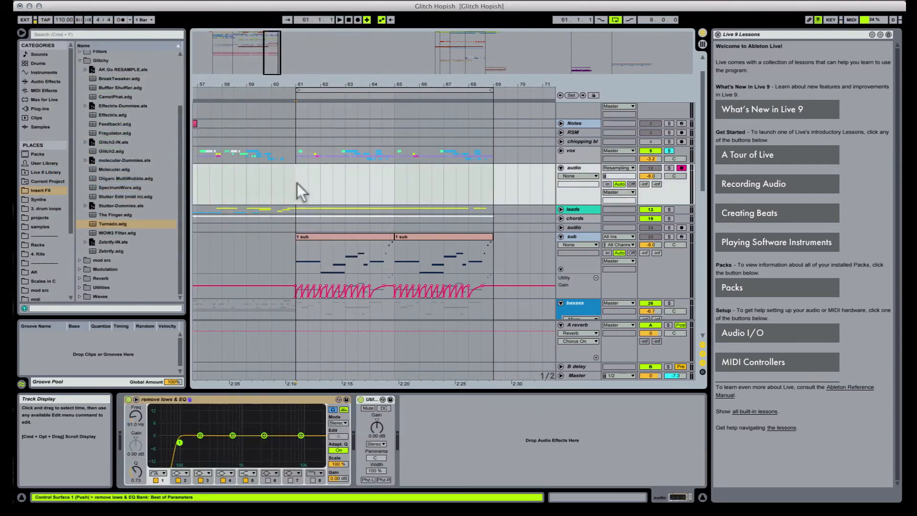
{"action": "left_click", "coordinate": [357, 20]}
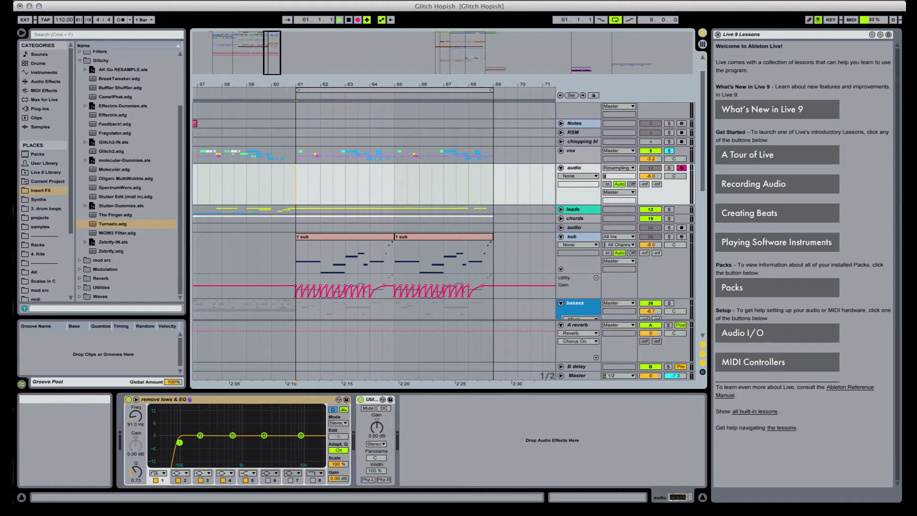
{"action": "left_click", "coordinate": [590, 1]}
{"action": "left_click", "coordinate": [612, 60]}
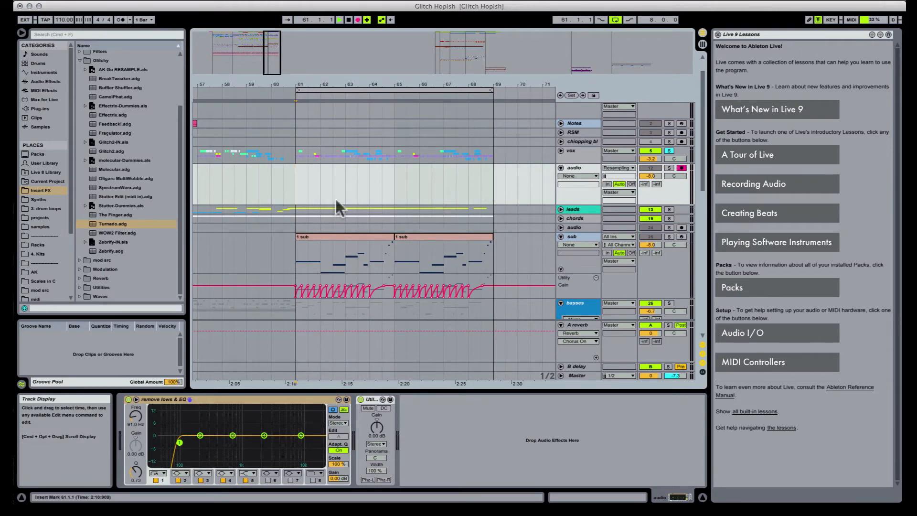
{"action": "left_click_drag", "start_coordinate": [446, 154], "coordinate": [491, 152]}
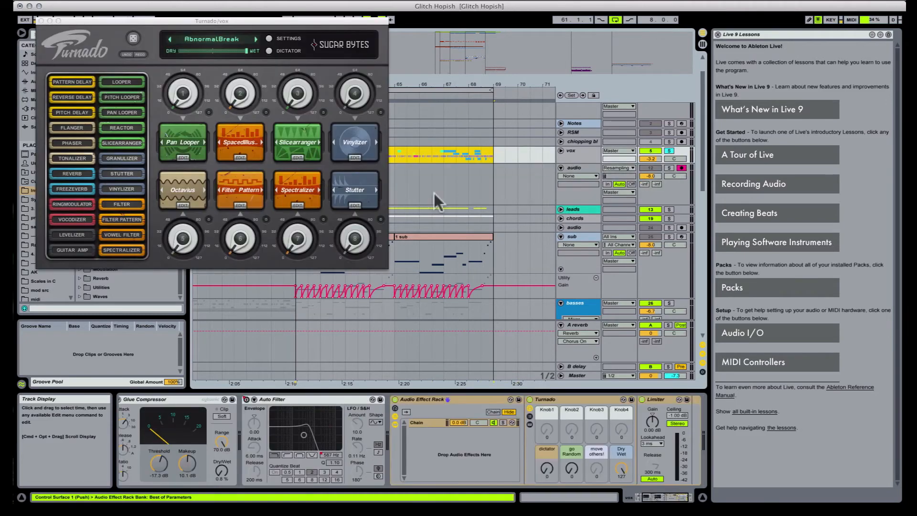
{"action": "left_click", "coordinate": [445, 190]}
{"action": "left_click", "coordinate": [296, 180]}
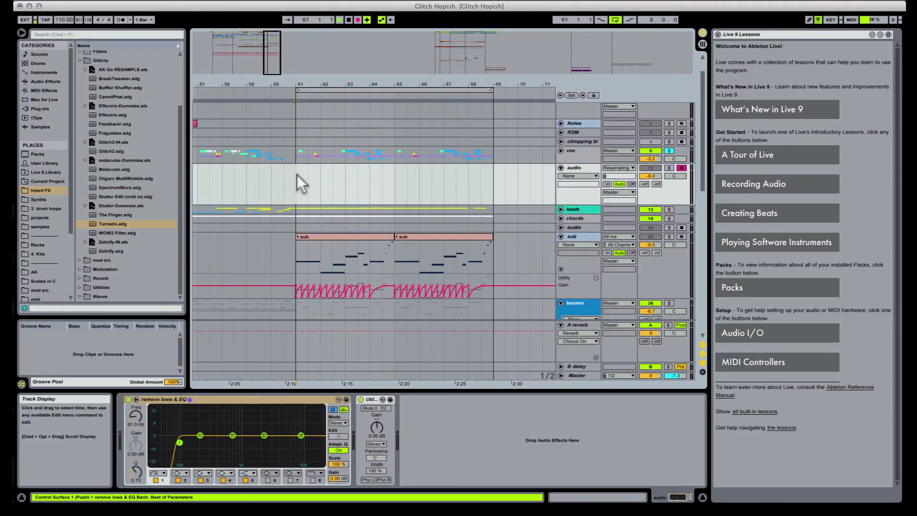
{"action": "left_click", "coordinate": [591, 1]}
{"action": "left_click", "coordinate": [622, 59]}
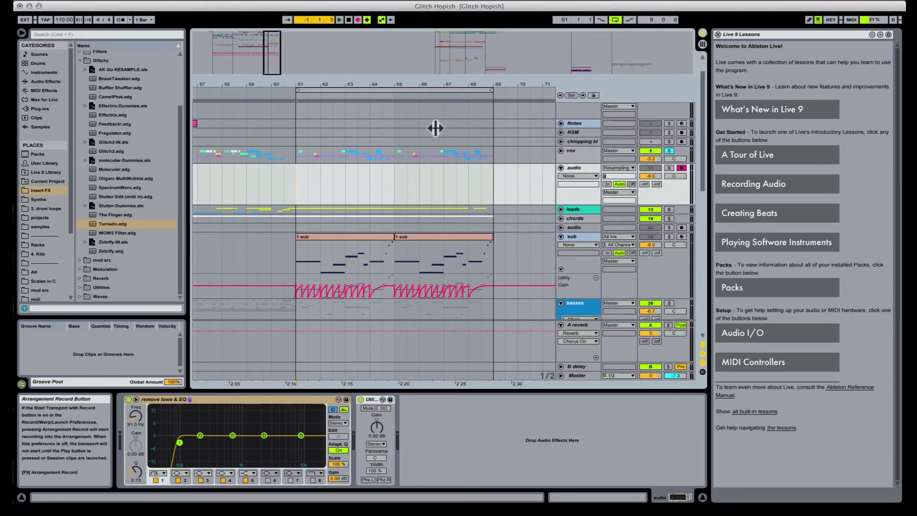
Step: Bring up the vox group's device chain during recording and set the gain of the Limiter after Turnado to 8.90 dB
{"action": "left_click", "coordinate": [590, 160]}
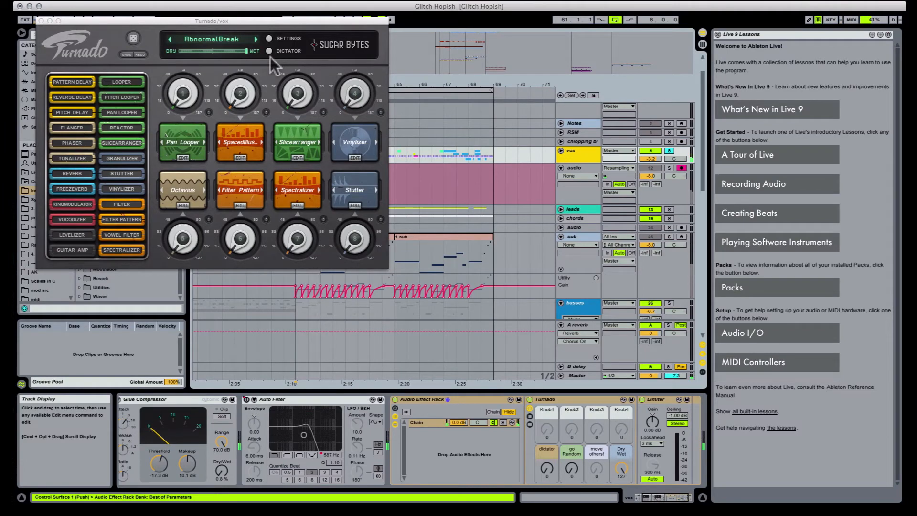
{"action": "left_click", "coordinate": [564, 401]}
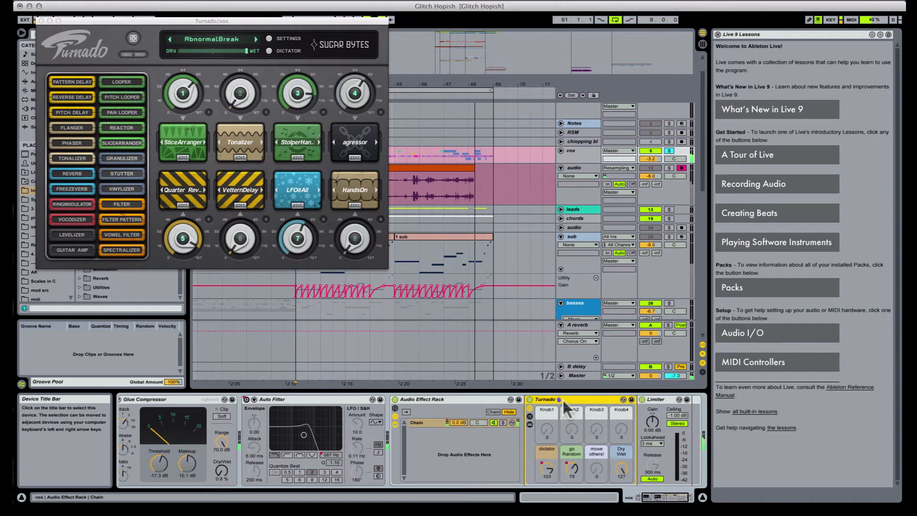
{"action": "left_click_drag", "start_coordinate": [651, 421], "coordinate": [652, 397]}
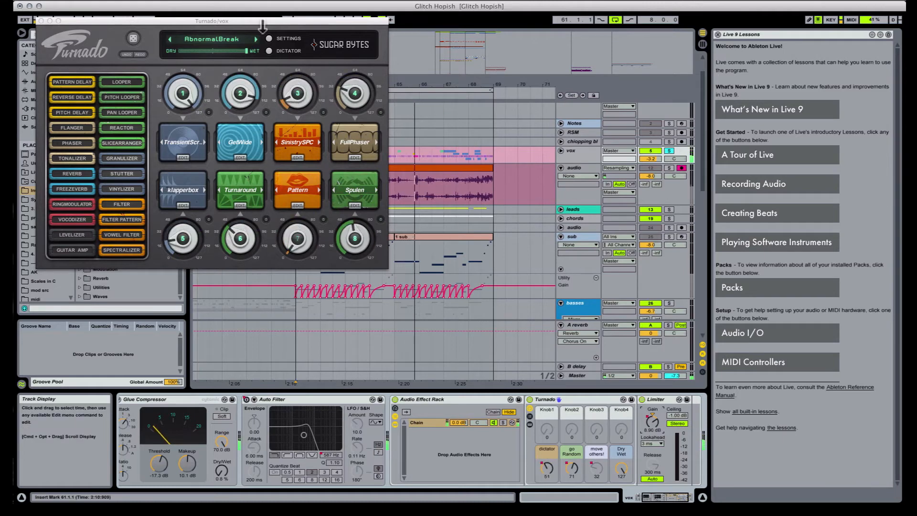
Step: Switch Turnado's preset through Audioschnitzel and Beat It to MasterDesaster while the vox loop keeps recording
{"action": "left_click", "coordinate": [256, 39]}
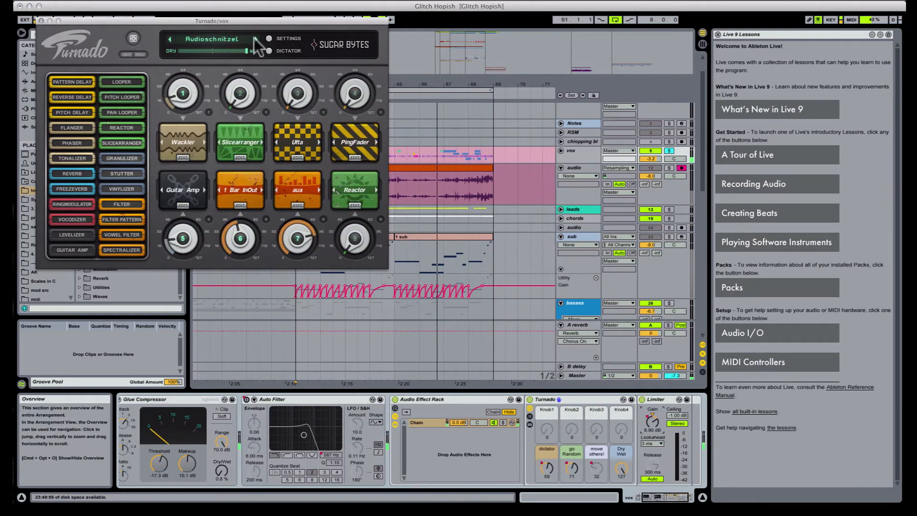
{"action": "left_click", "coordinate": [255, 38]}
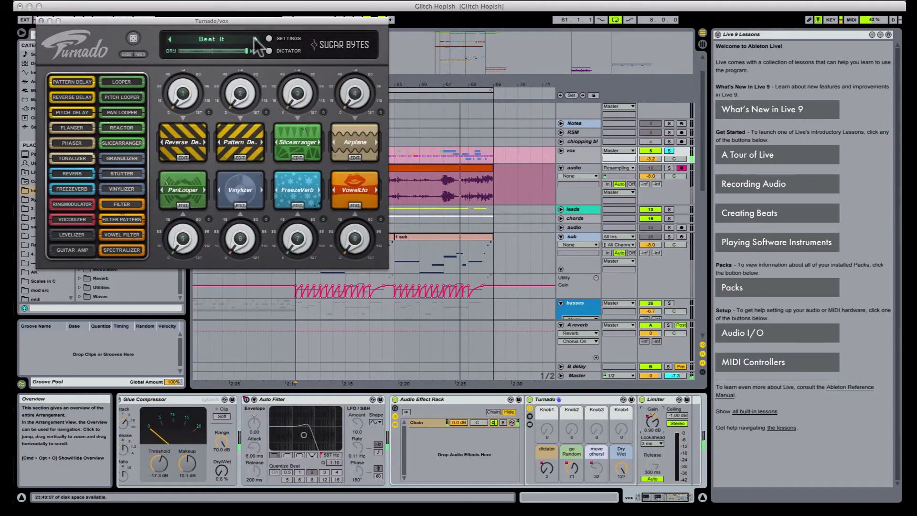
{"action": "left_click", "coordinate": [234, 39]}
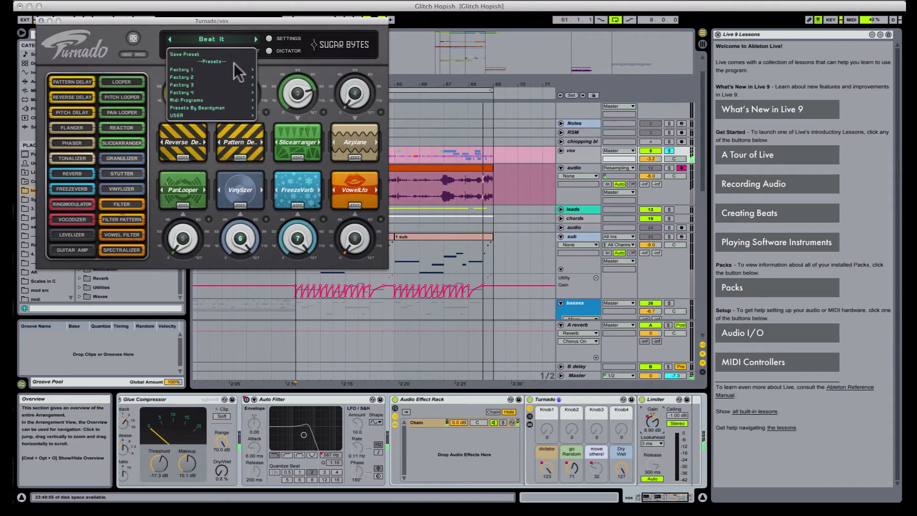
{"action": "mouse_move", "coordinate": [232, 93]}
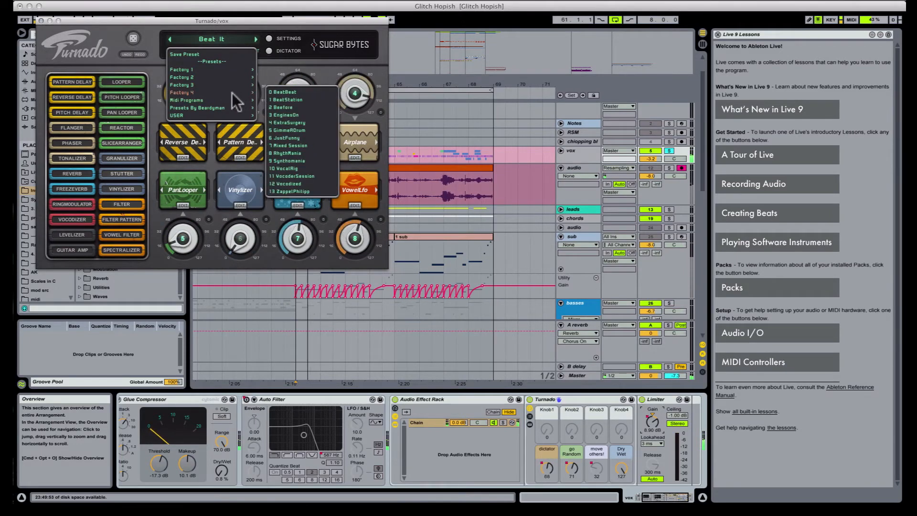
{"action": "left_click", "coordinate": [284, 106]}
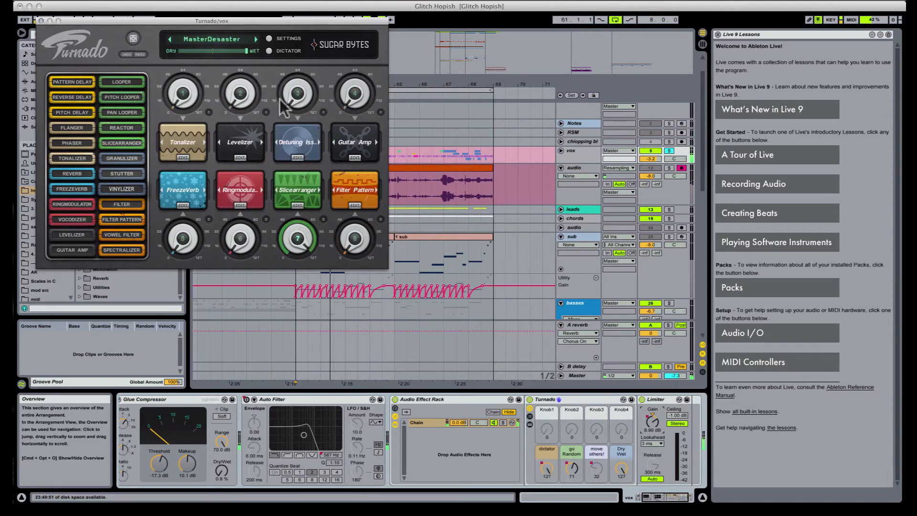
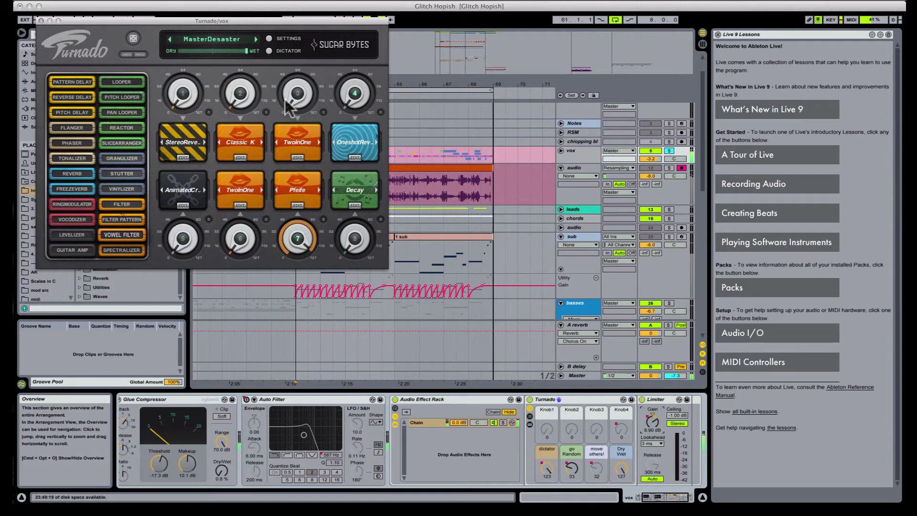
Step: Close the Turnado plug-in window, group the resampled audio track, and name the group rsmVox
{"action": "left_click", "coordinate": [41, 20]}
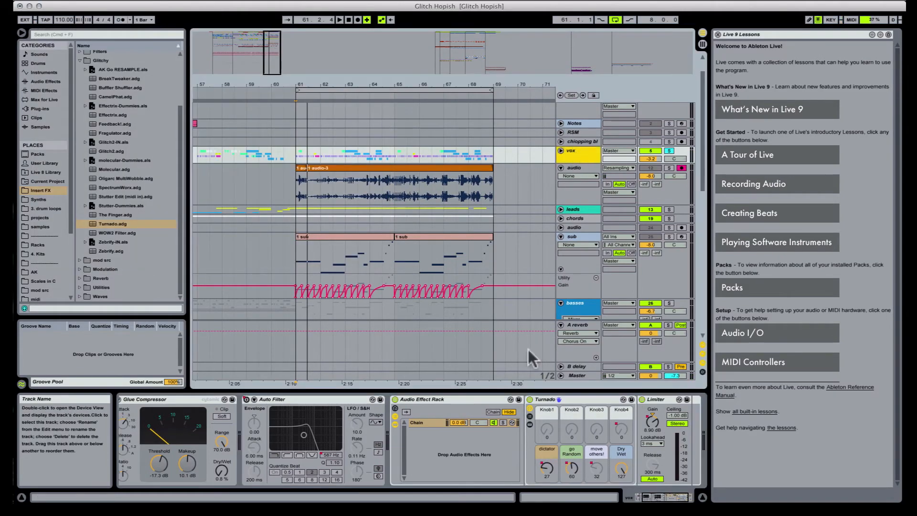
{"action": "left_click", "coordinate": [465, 398]}
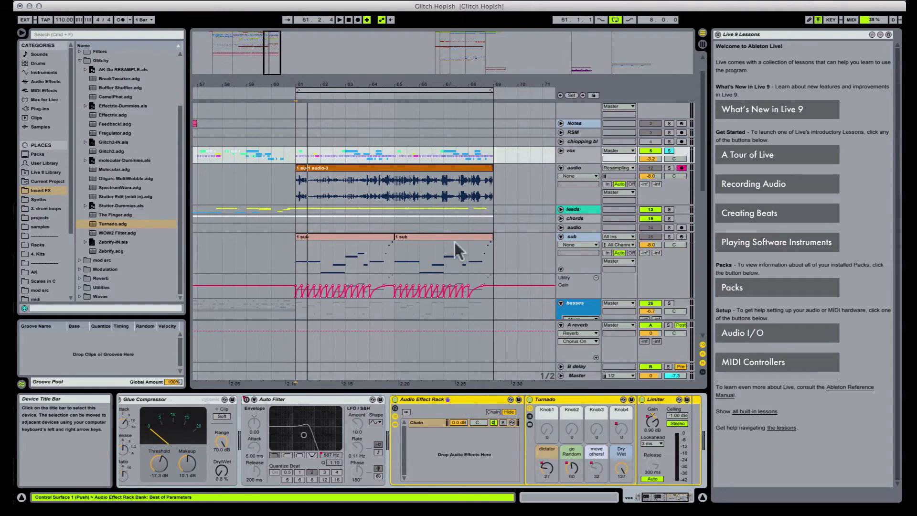
{"action": "left_click", "coordinate": [579, 176]}
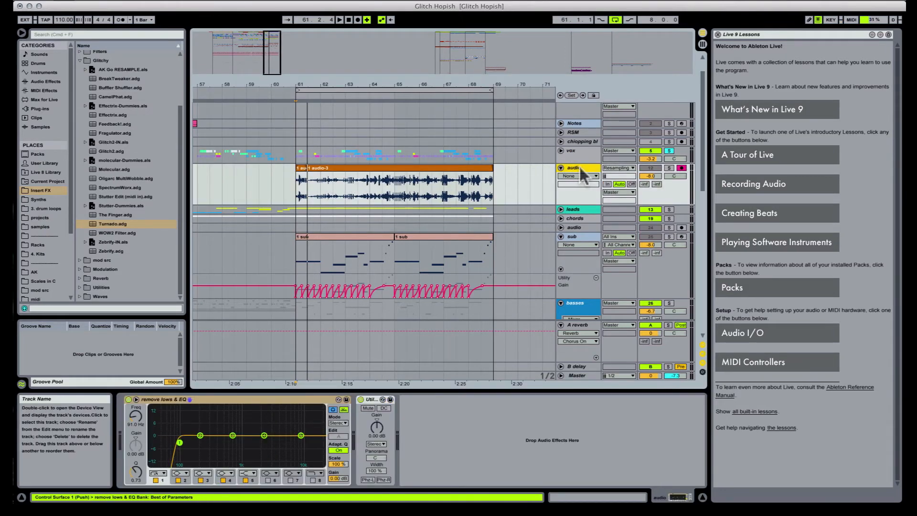
{"action": "key", "text": "super+g"}
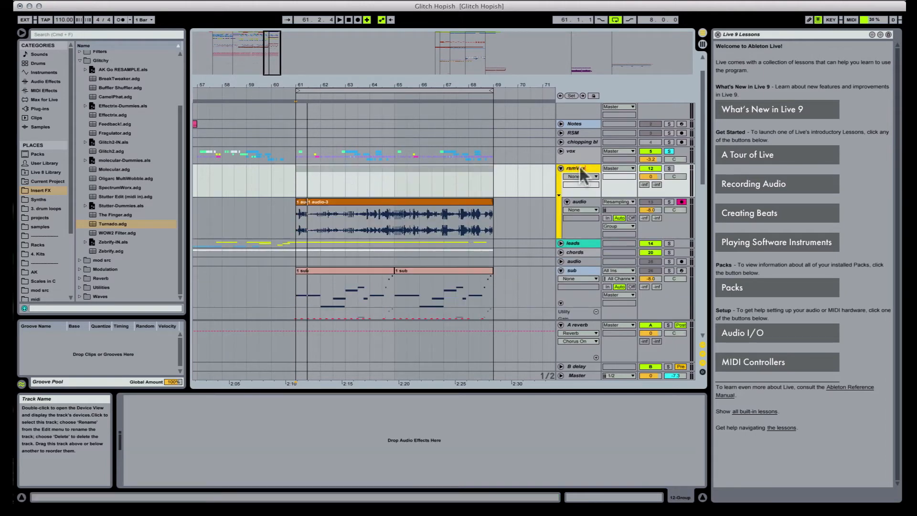
{"action": "key", "text": "Return"}
Step: Duplicate the audio track inside the rsmVox group three times
{"action": "left_click", "coordinate": [580, 202]}
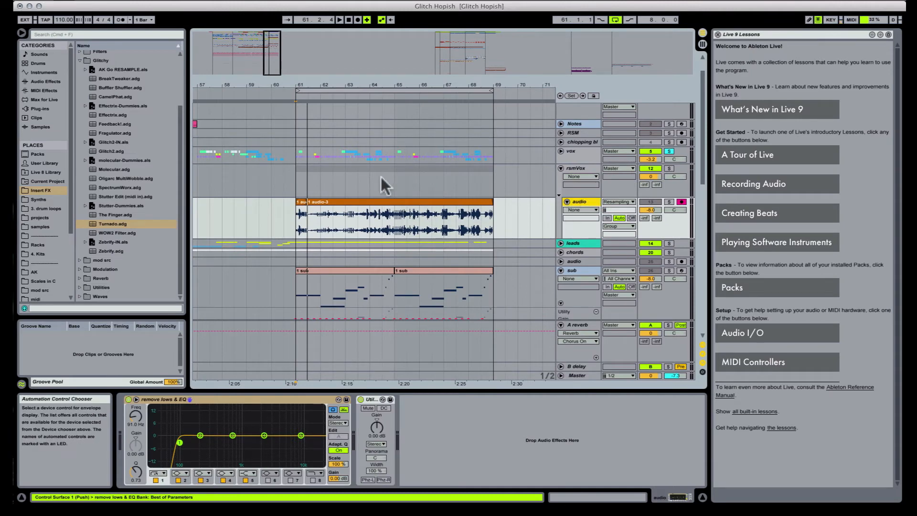
{"action": "key", "text": "super+d"}
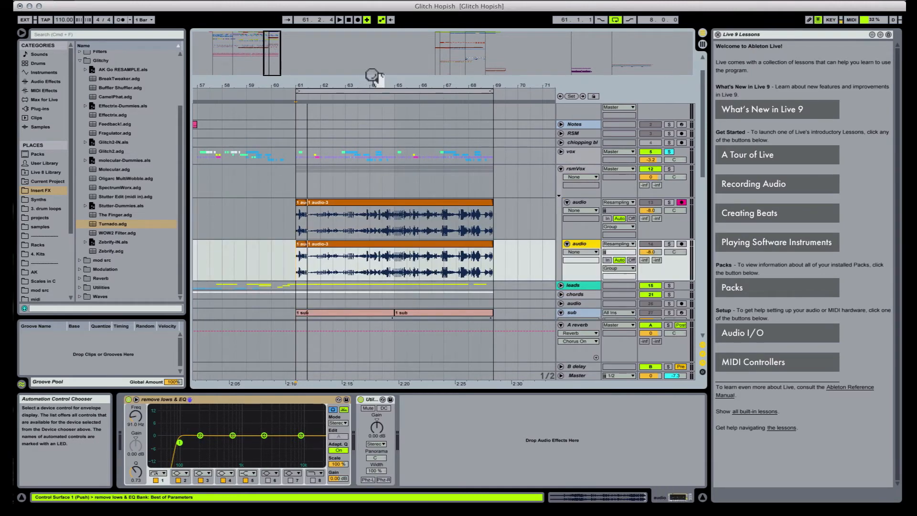
{"action": "key", "text": "super+d"}
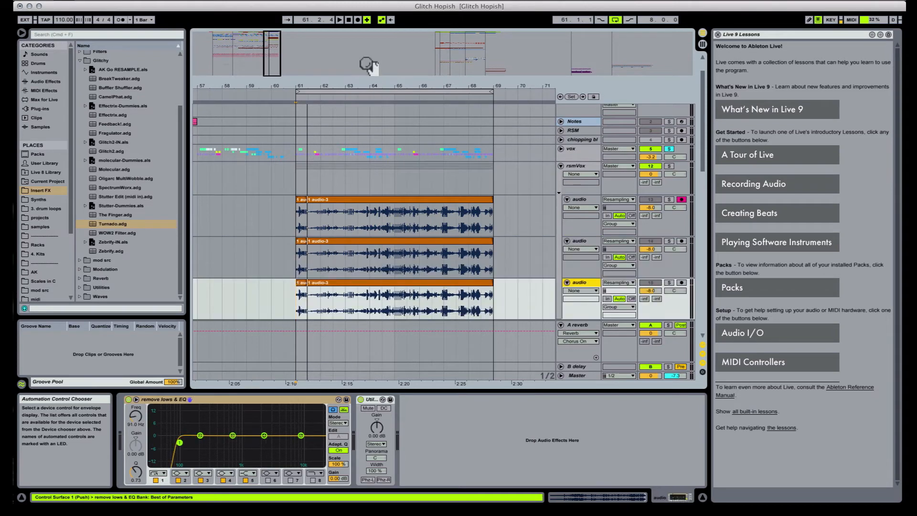
{"action": "key", "text": "super+d"}
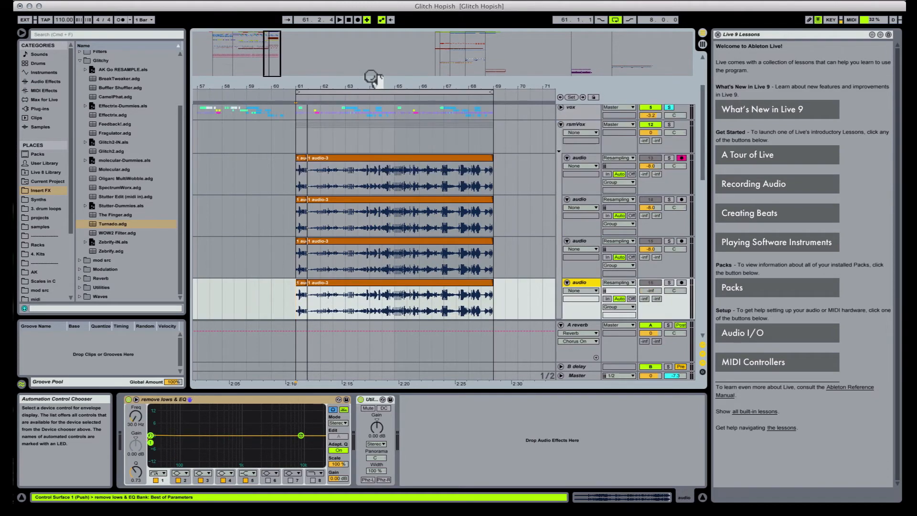
Step: Rename the four audio tracks in the rsmVox group, in order, chop, 1, 2 and 3
{"action": "mouse_move", "coordinate": [371, 77]}
{"action": "left_mouse_down"}
{"action": "mouse_move", "coordinate": [378, 86]}
{"action": "mouse_move", "coordinate": [364, 81]}
{"action": "mouse_move", "coordinate": [365, 93]}
{"action": "left_mouse_up"}
{"action": "left_click", "coordinate": [338, 158]}
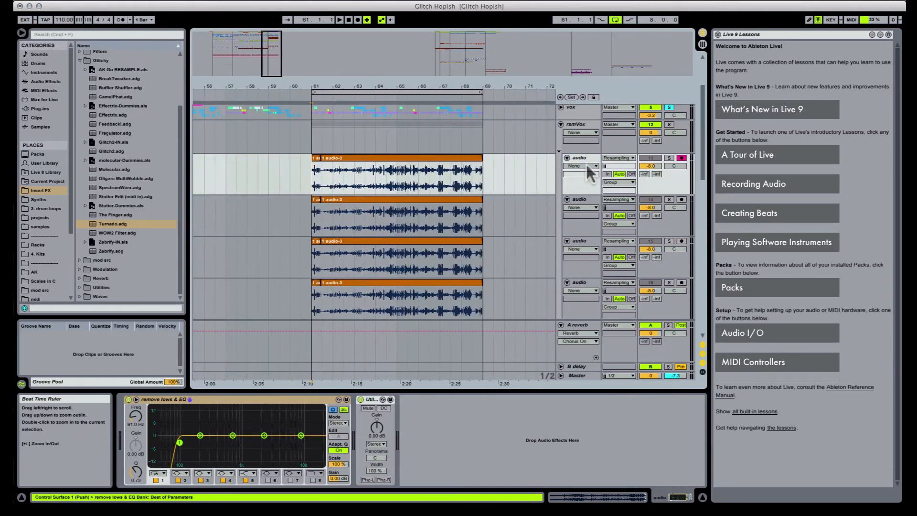
{"action": "type", "text": "cho"}
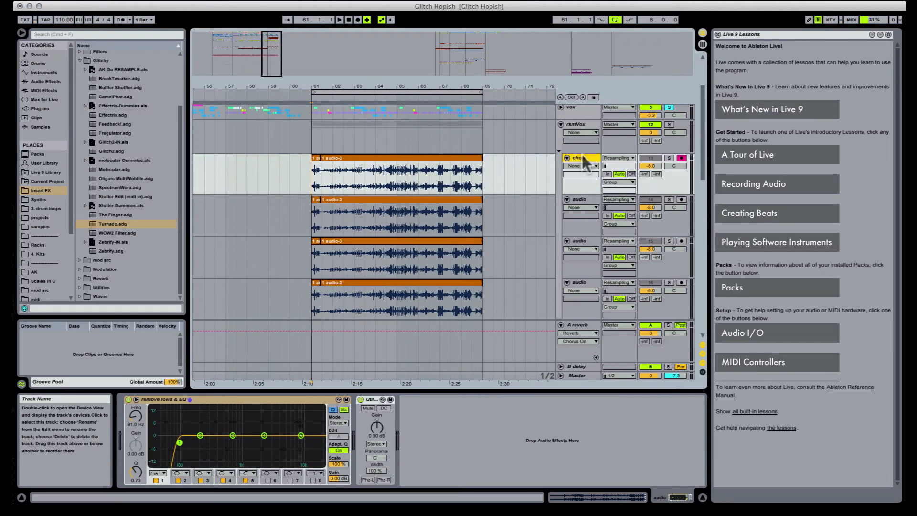
{"action": "key", "text": "Tab"}
{"action": "type", "text": "1"}
{"action": "key", "text": "Tab"}
{"action": "type", "text": "2"}
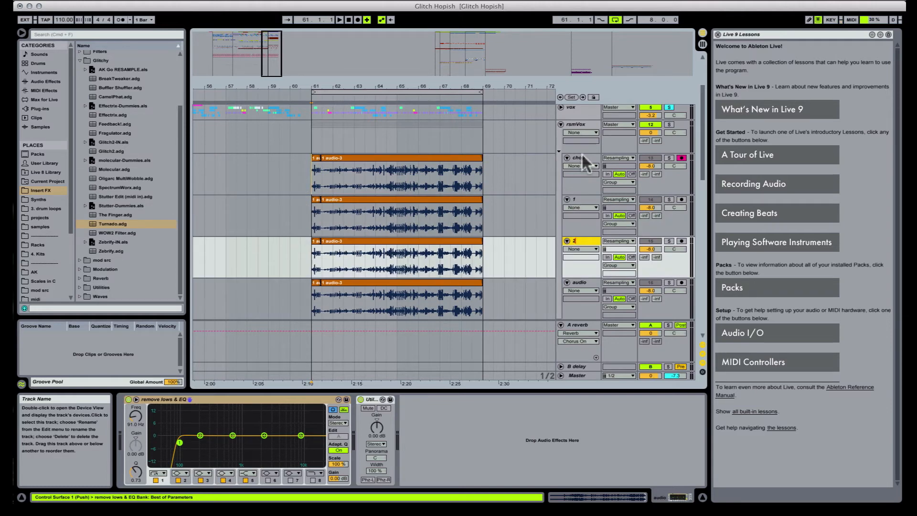
{"action": "key", "text": "Tab"}
{"action": "type", "text": "3"}
{"action": "key", "text": "Tab"}
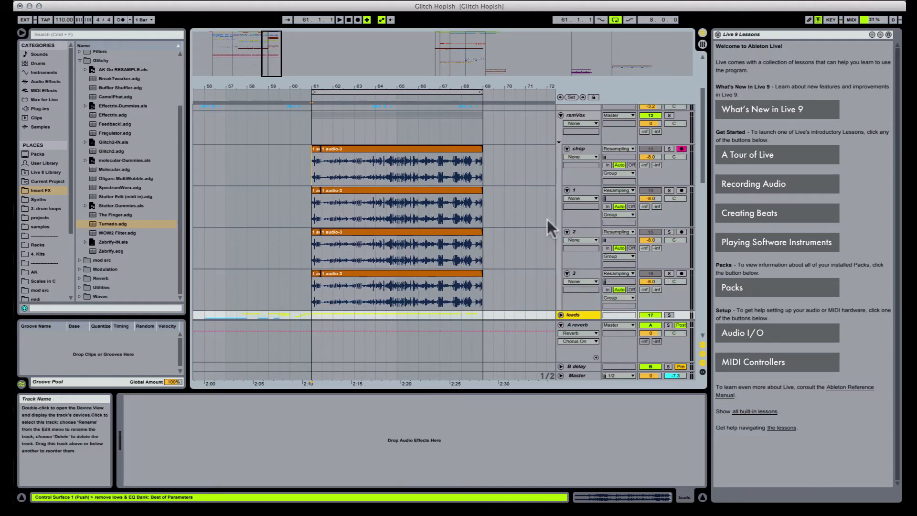
Step: Delete the long duplicated audio clips from tracks 1, 2 and 3, keeping the one on the chop track
{"action": "scroll", "coordinate": [396, 176], "scroll_direction": "up", "scroll_amount": 3}
{"action": "left_click", "coordinate": [389, 176]}
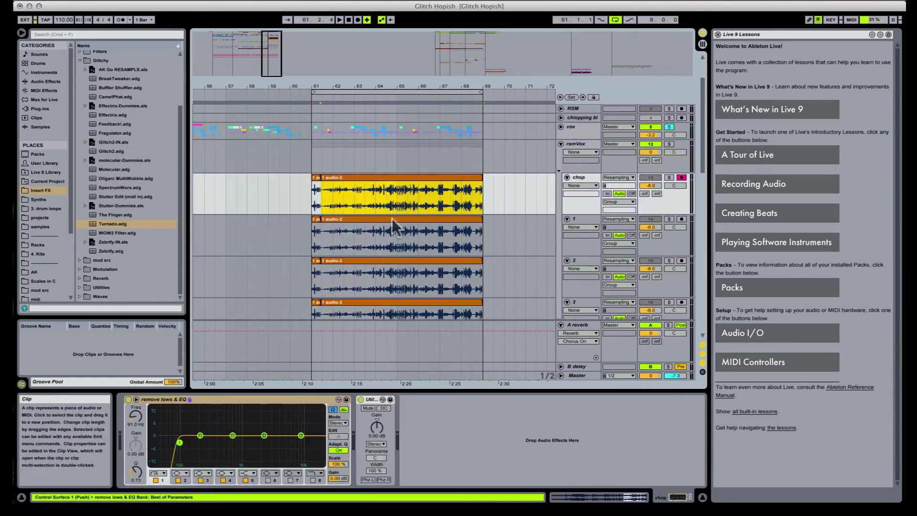
{"action": "left_click", "coordinate": [392, 219]}
{"action": "left_click", "coordinate": [436, 311], "text": "shift"}
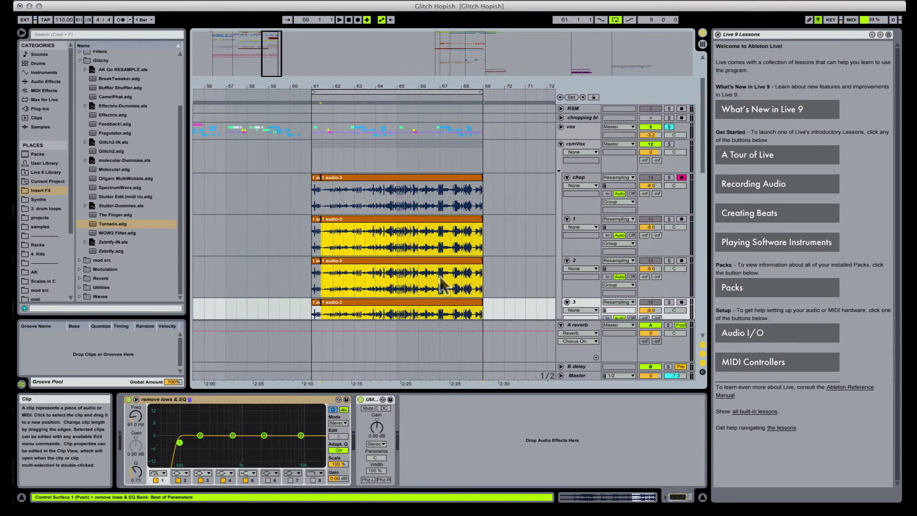
{"action": "key", "text": "Delete"}
{"action": "left_click_drag", "start_coordinate": [365, 230], "coordinate": [280, 308]}
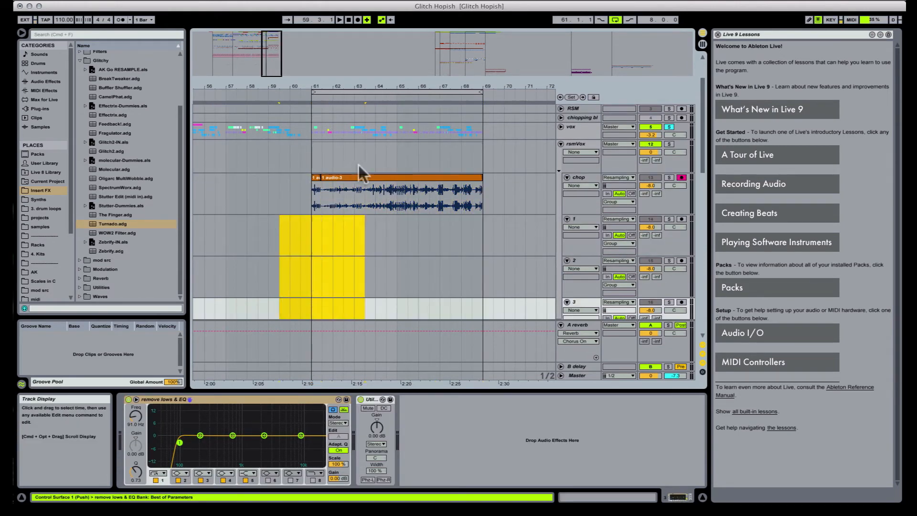
Step: Extend the chop track's clip back to reveal its whole recording and move it to start at bar 61
{"action": "left_click", "coordinate": [346, 178]}
{"action": "left_click_drag", "start_coordinate": [321, 178], "coordinate": [147, 172]}
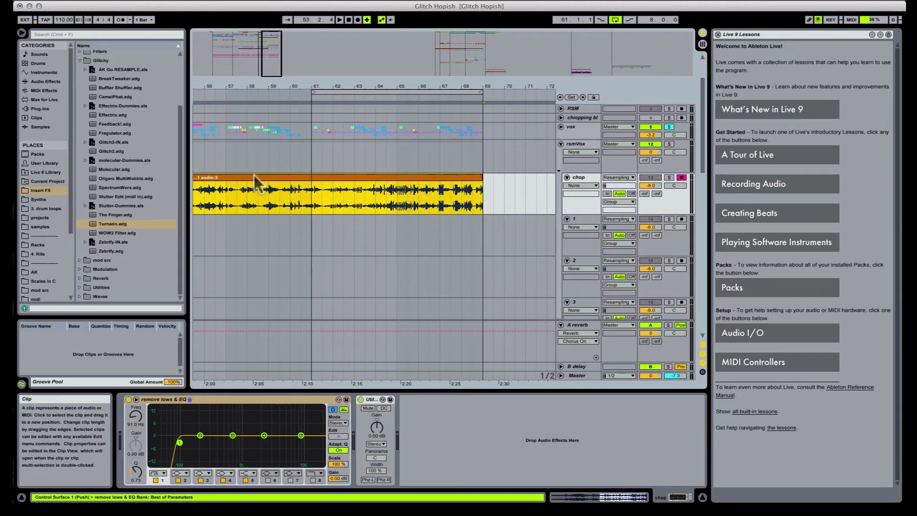
{"action": "left_click_drag", "start_coordinate": [255, 177], "coordinate": [439, 193]}
{"action": "mouse_move", "coordinate": [333, 177]}
{"action": "left_mouse_down"}
{"action": "mouse_move", "coordinate": [223, 175]}
{"action": "mouse_move", "coordinate": [446, 184]}
{"action": "mouse_move", "coordinate": [218, 175]}
{"action": "mouse_move", "coordinate": [324, 181]}
{"action": "left_mouse_up"}
Step: Unsolo and mute the vox track, and play the arrangement from 60.3.1 just before the chop clip
{"action": "scroll", "coordinate": [488, 196], "scroll_direction": "up", "scroll_amount": 5}
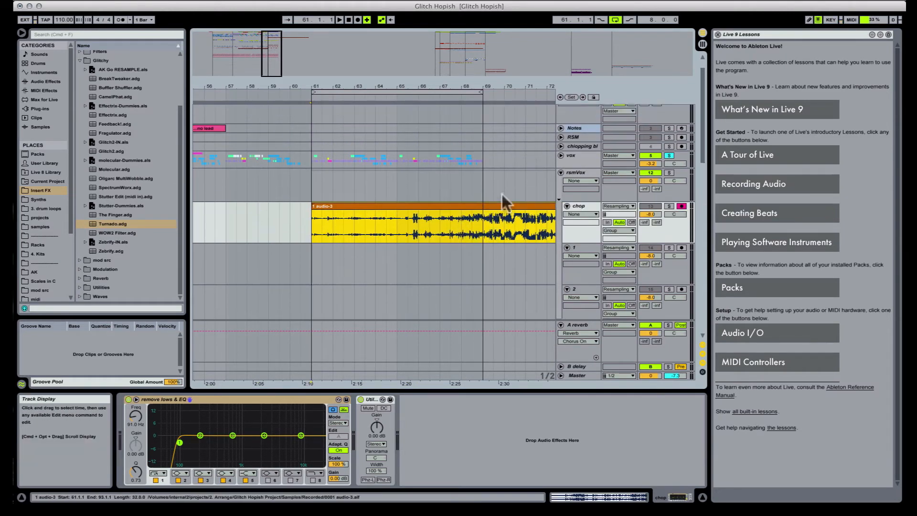
{"action": "left_click", "coordinate": [670, 174]}
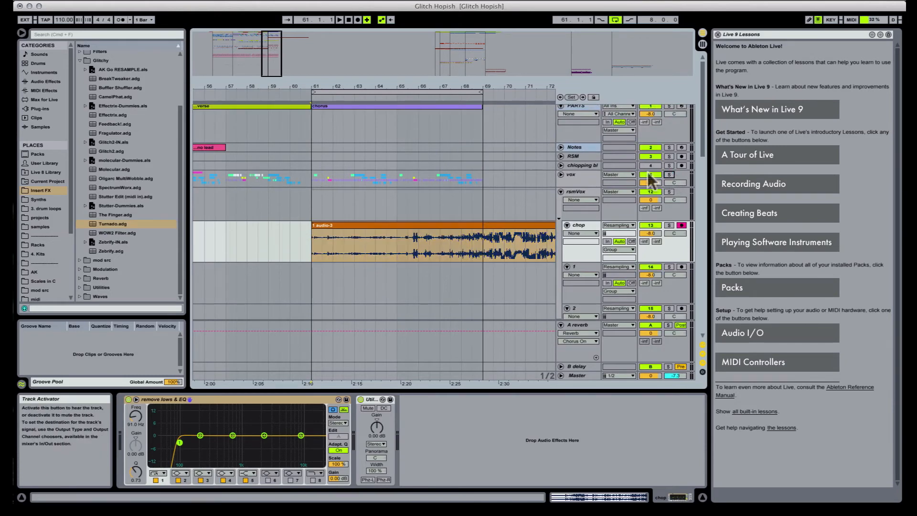
{"action": "left_click", "coordinate": [306, 248]}
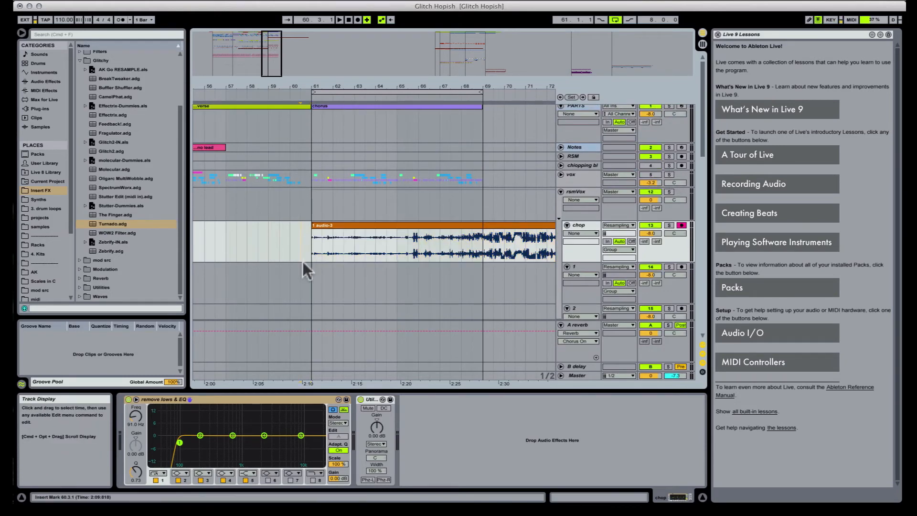
{"action": "key", "text": "space"}
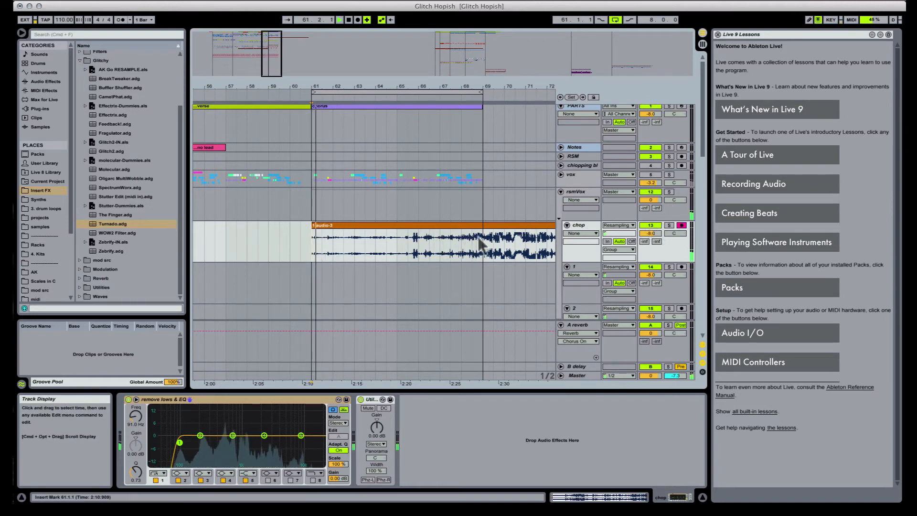
Step: Split the chop clip at 65.3.1, stop playback and solo the chop track
{"action": "left_click", "coordinate": [408, 241]}
{"action": "key", "text": "super+e"}
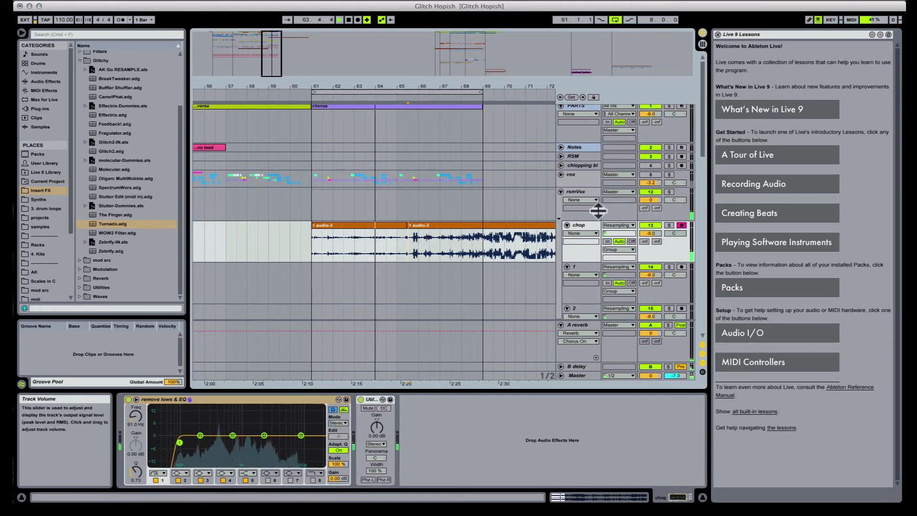
{"action": "key", "text": "space"}
{"action": "left_click", "coordinate": [669, 225]}
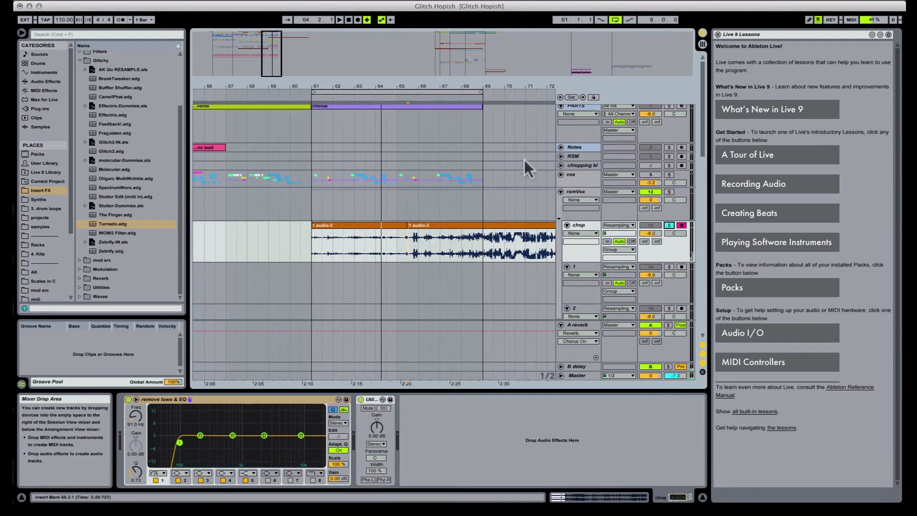
Step: Turn off arrangement looping and audition the soloed chop track onward past bar 69
{"action": "left_click_drag", "start_coordinate": [454, 88], "coordinate": [485, 103]}
{"action": "key", "text": "space"}
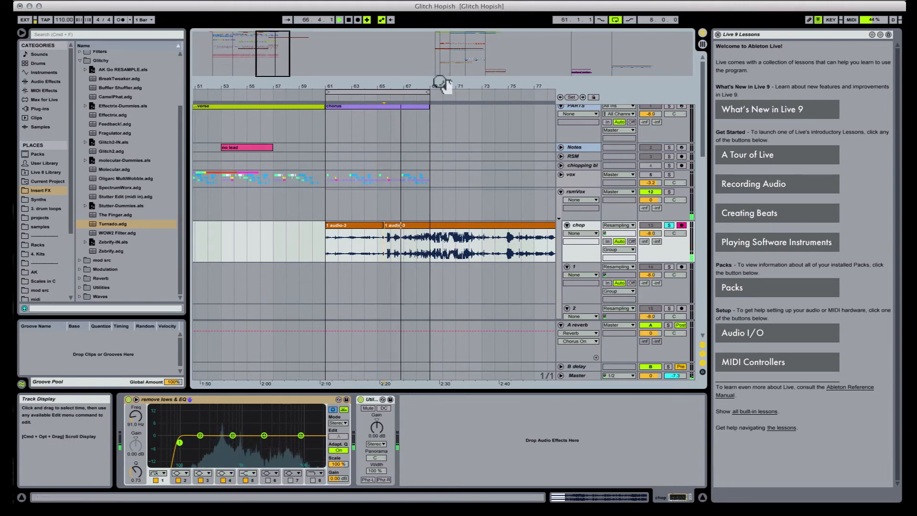
{"action": "left_click_drag", "start_coordinate": [452, 85], "coordinate": [448, 99]}
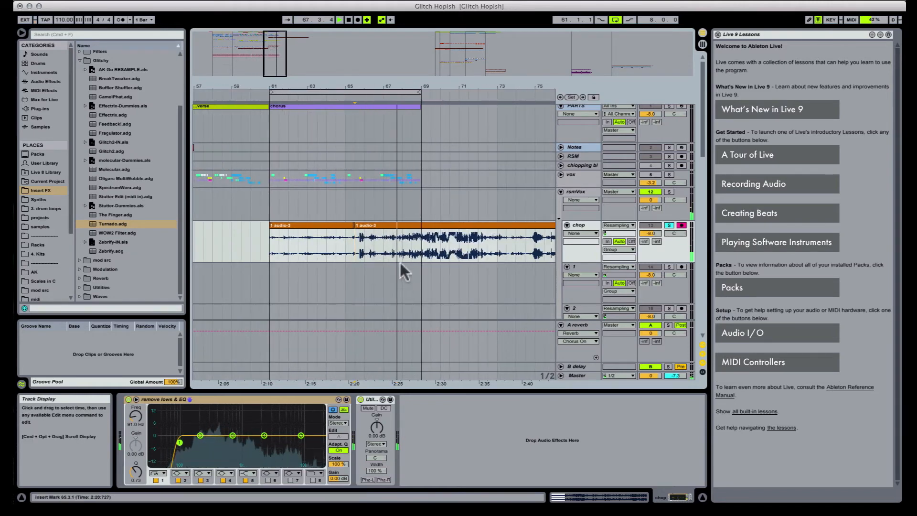
{"action": "left_click", "coordinate": [423, 246]}
{"action": "key", "text": "space"}
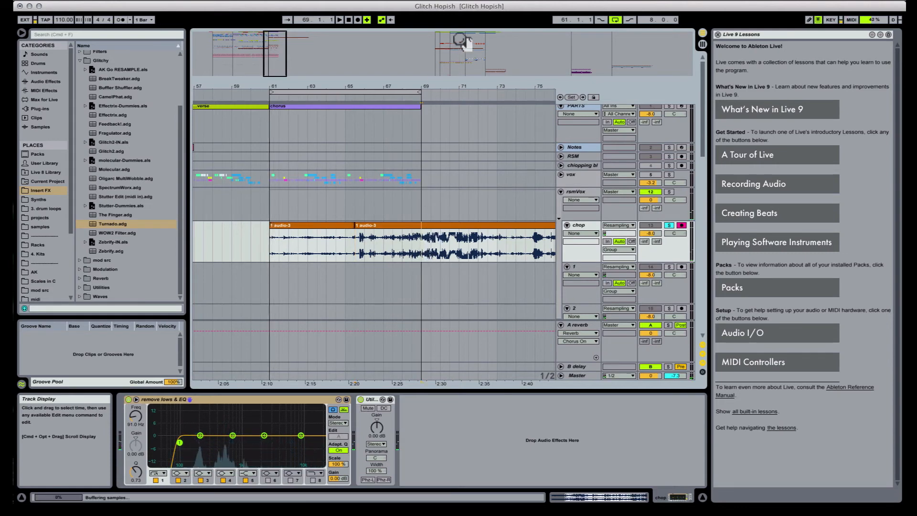
{"action": "left_click", "coordinate": [615, 19]}
{"action": "key", "text": "space"}
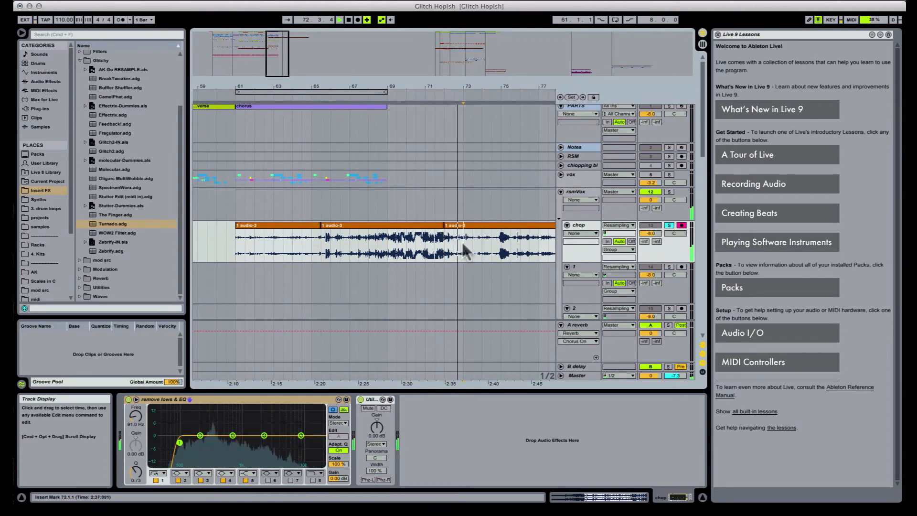
Step: Colour the one-bar chop segment at bar 72 dark blue, and split out bar 76 and colour it light blue
{"action": "right_click", "coordinate": [451, 232]}
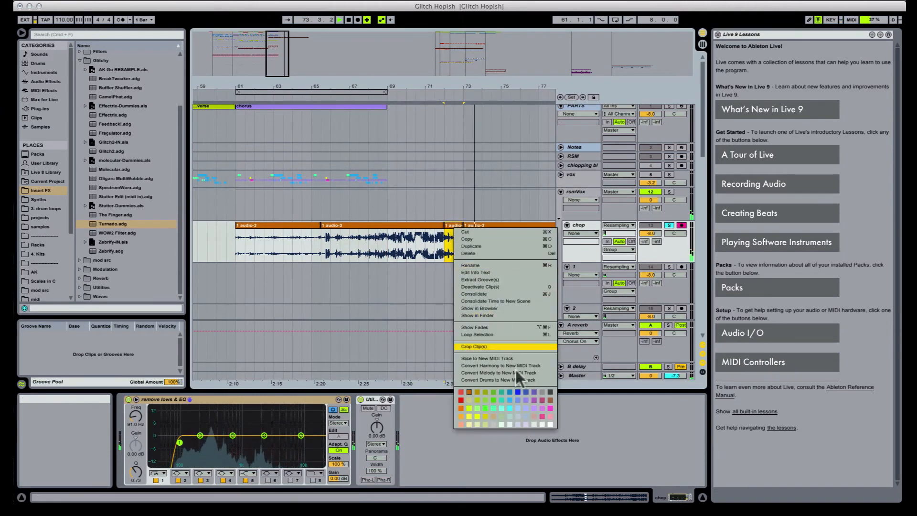
{"action": "left_click", "coordinate": [522, 390]}
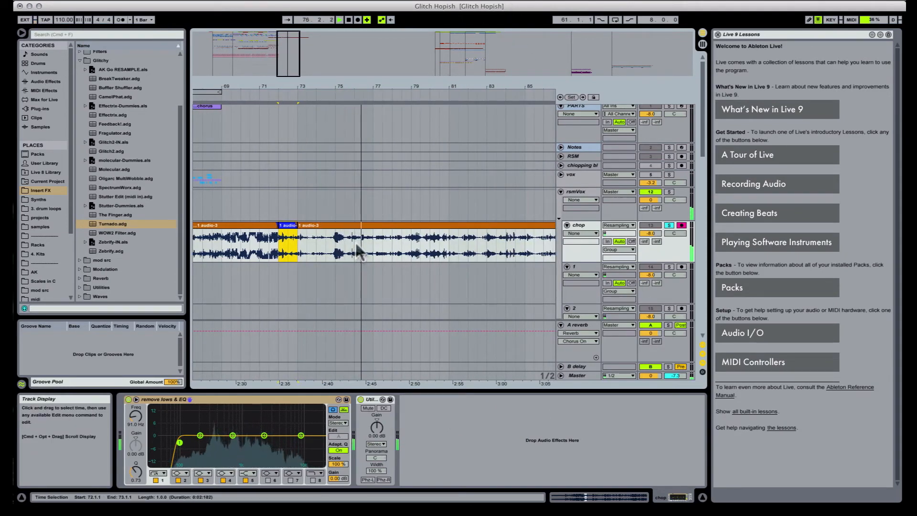
{"action": "left_click_drag", "start_coordinate": [356, 242], "coordinate": [374, 239]}
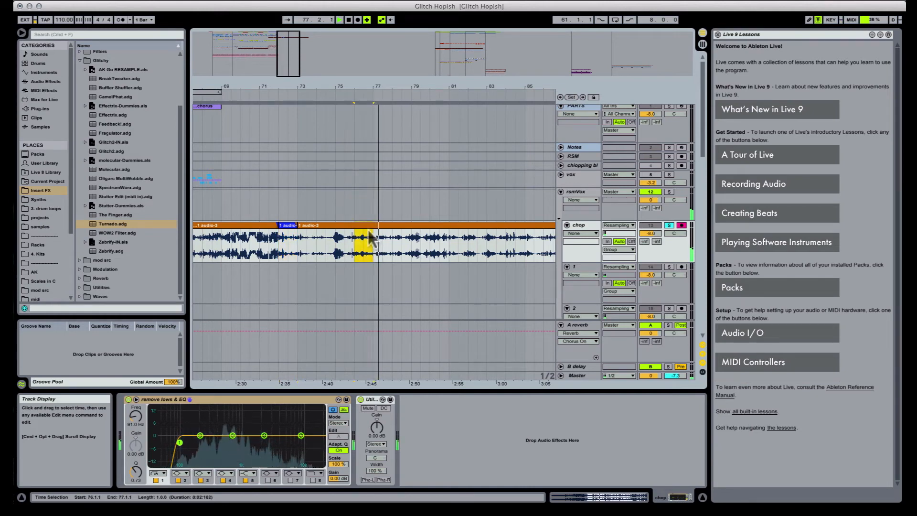
{"action": "key", "text": "super+e"}
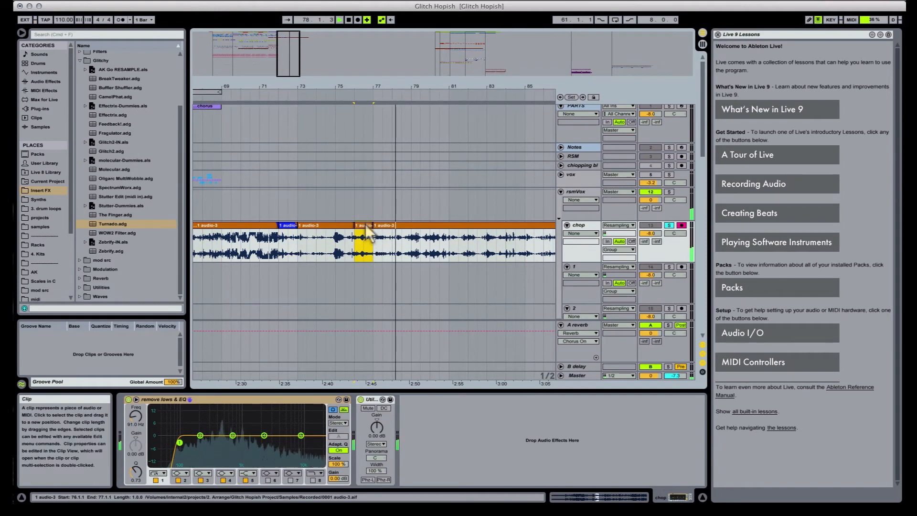
{"action": "right_click", "coordinate": [367, 227]}
{"action": "left_click", "coordinate": [423, 390]}
Step: Split out the three-bar chop section from 78.1.1 to 81.1.1 and colour it blue
{"action": "left_click_drag", "start_coordinate": [392, 244], "coordinate": [450, 246]}
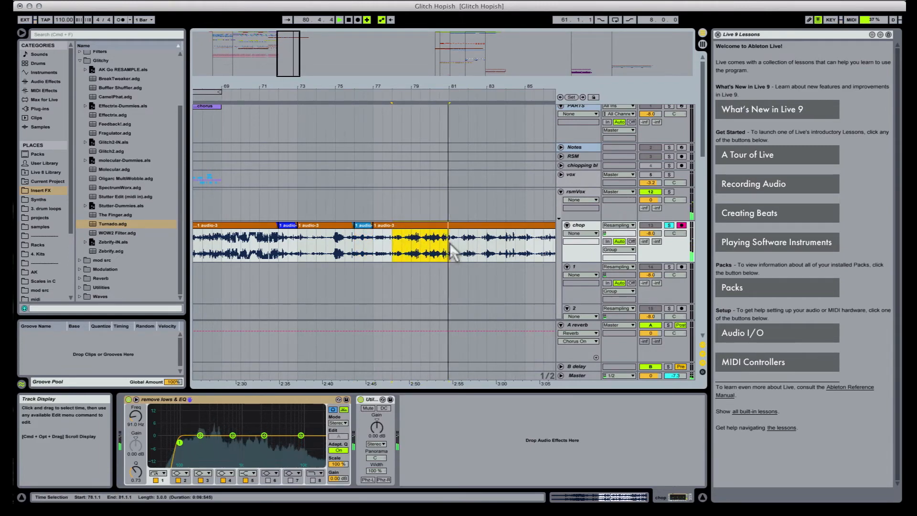
{"action": "key", "text": "super+e"}
{"action": "right_click", "coordinate": [414, 225]}
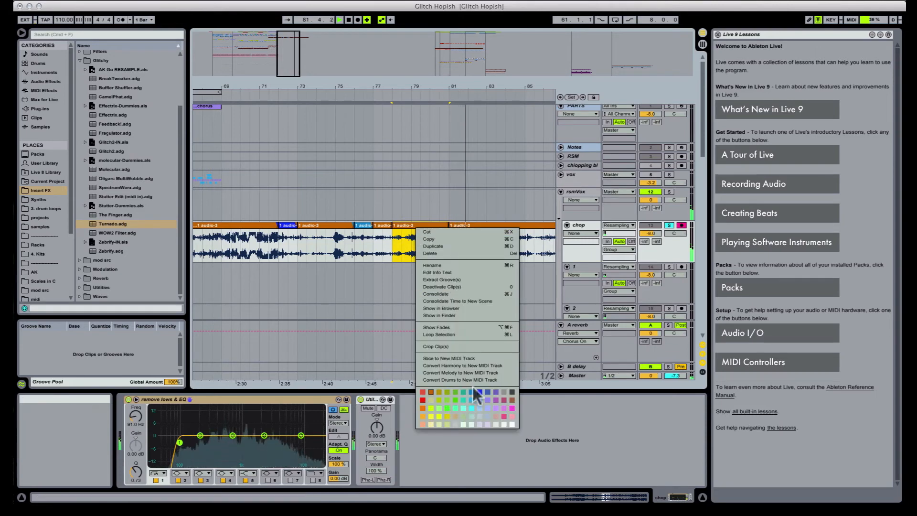
{"action": "left_click", "coordinate": [471, 386]}
Step: Split out the half-bar chop section from 88.3.1 to 89.1.1 and colour it light blue
{"action": "left_click_drag", "start_coordinate": [509, 88], "coordinate": [413, 96]}
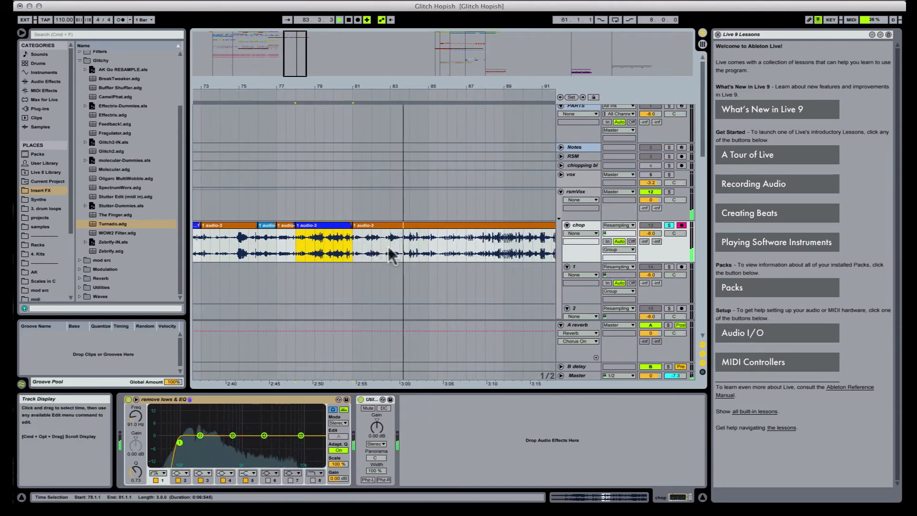
{"action": "left_click_drag", "start_coordinate": [410, 249], "coordinate": [471, 249]}
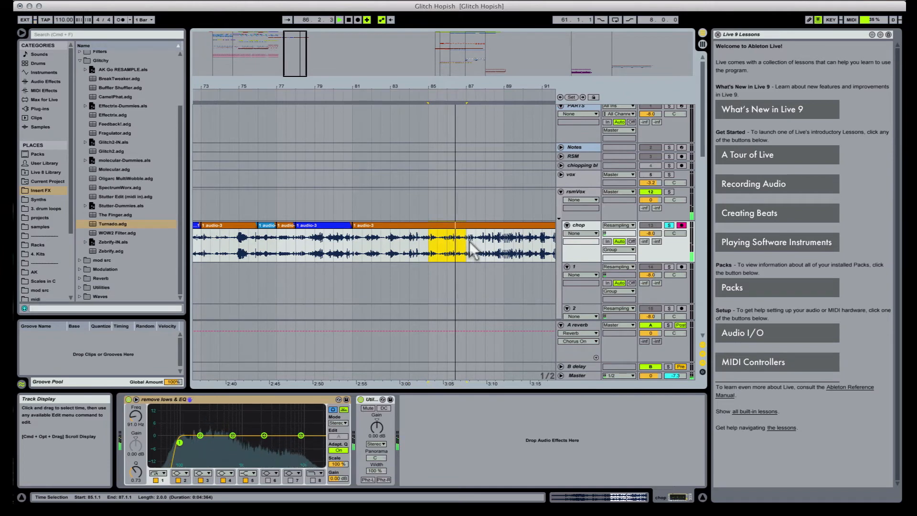
{"action": "left_click_drag", "start_coordinate": [496, 89], "coordinate": [420, 88]}
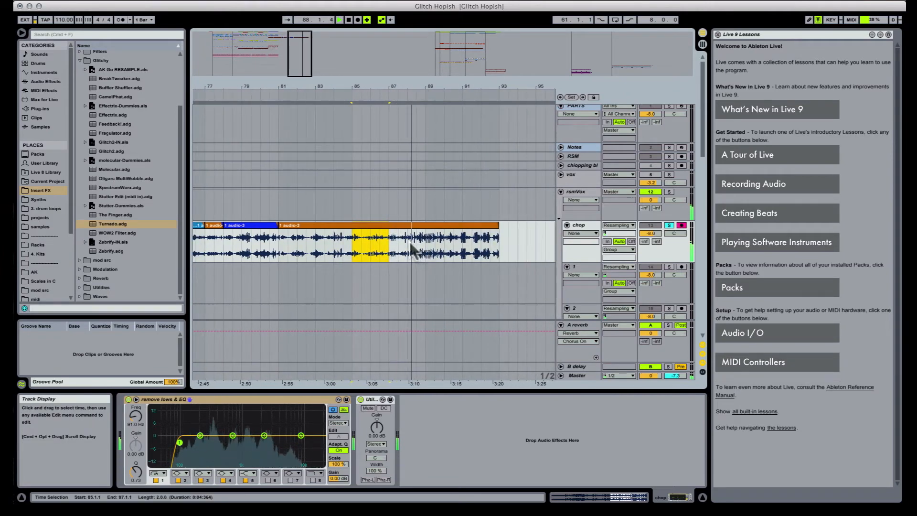
{"action": "left_click_drag", "start_coordinate": [417, 243], "coordinate": [426, 245]}
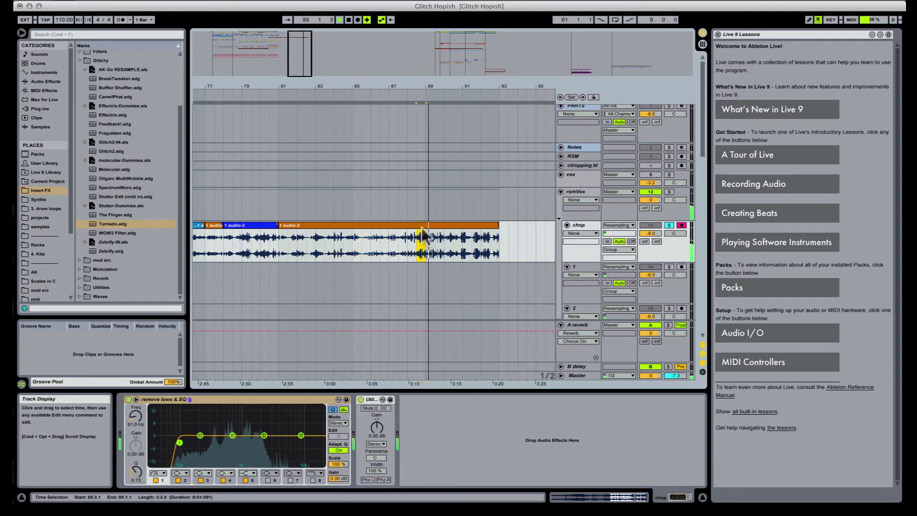
{"action": "right_click", "coordinate": [423, 237]}
{"action": "left_click", "coordinate": [477, 383]}
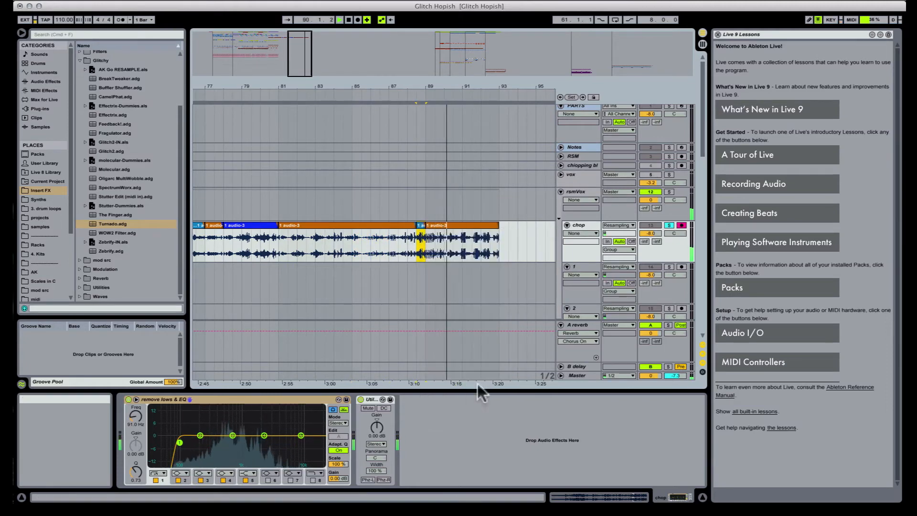
Step: Split out the half-bar chop section from 89.3.1 to 90.1.1 and colour it dark blue
{"action": "left_click_drag", "start_coordinate": [436, 238], "coordinate": [442, 238]}
{"action": "key", "text": "super+e"}
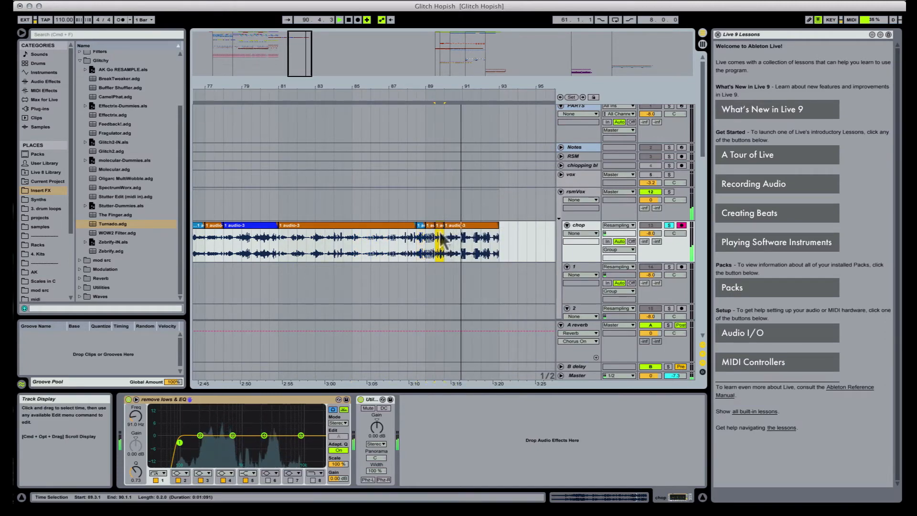
{"action": "right_click", "coordinate": [440, 230]}
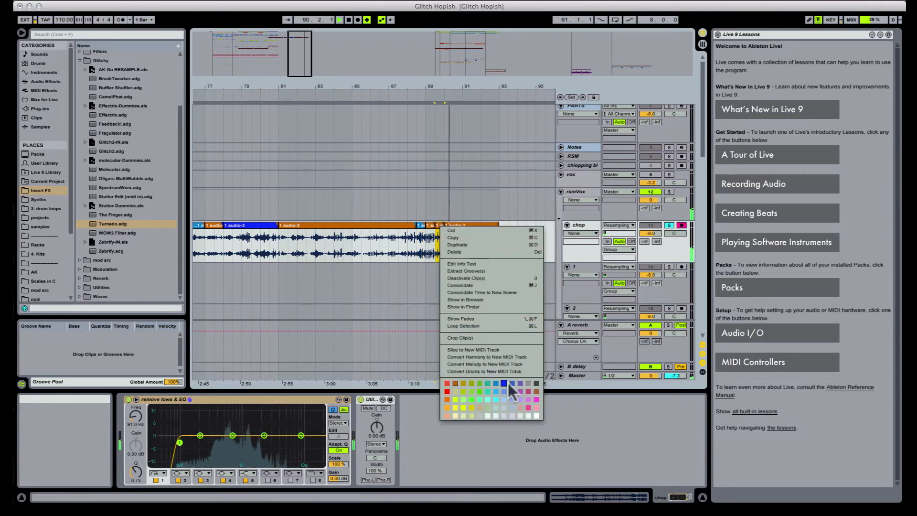
{"action": "left_click", "coordinate": [506, 382]}
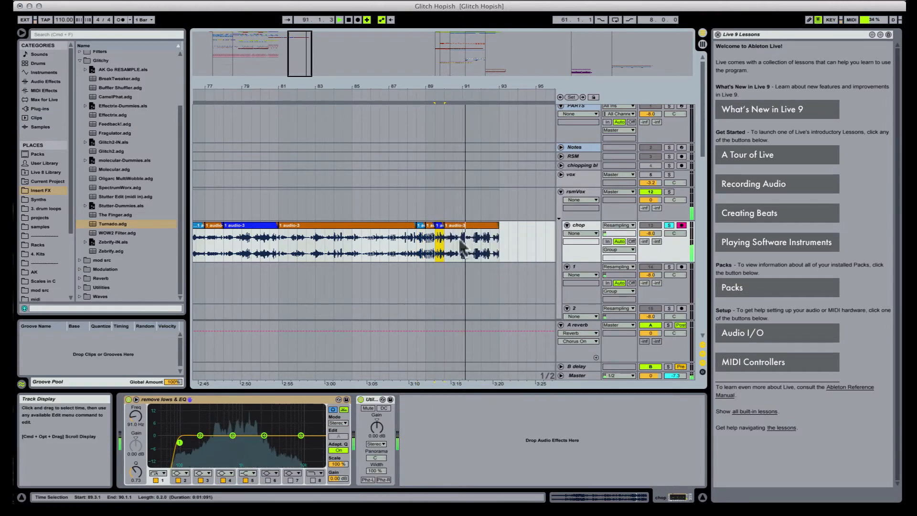
Step: Split the chop clip at 92.1.1 and colour its final one-bar segment blue
{"action": "left_click", "coordinate": [482, 247]}
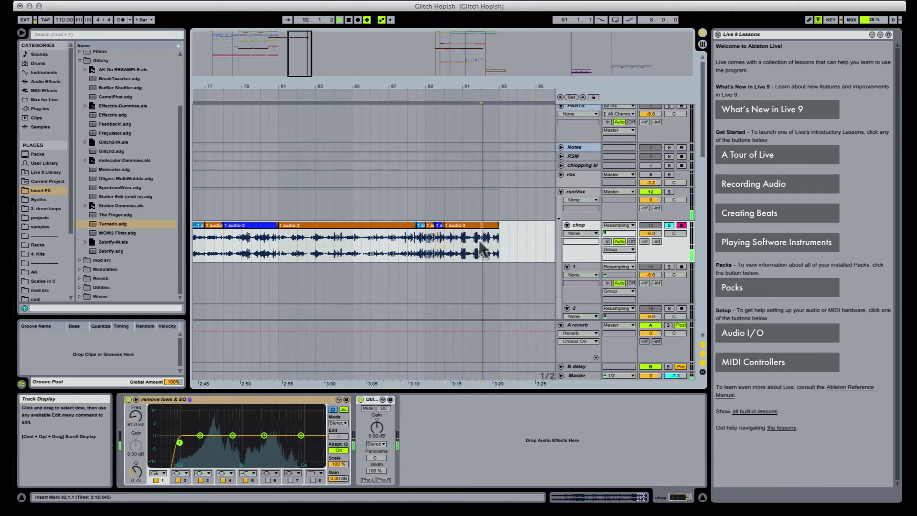
{"action": "key", "text": "super+e"}
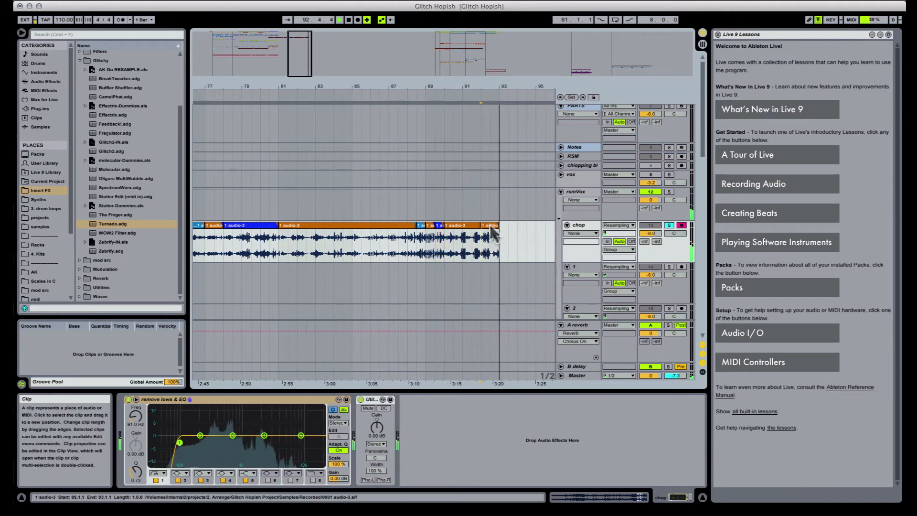
{"action": "right_click", "coordinate": [490, 227]}
{"action": "left_click", "coordinate": [563, 391]}
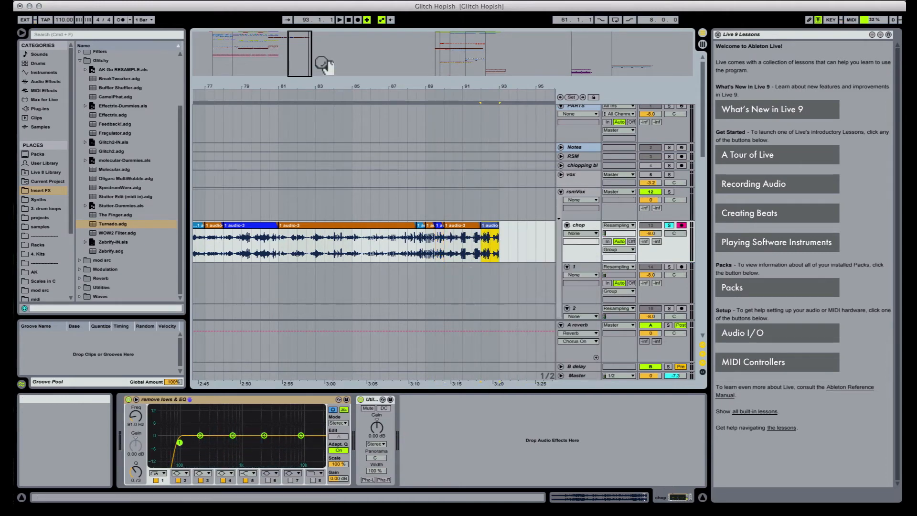
Step: Unsolo and deactivate the chop track, and start playback from 61.1.1 on track 1
{"action": "left_click_drag", "start_coordinate": [371, 86], "coordinate": [462, 38]}
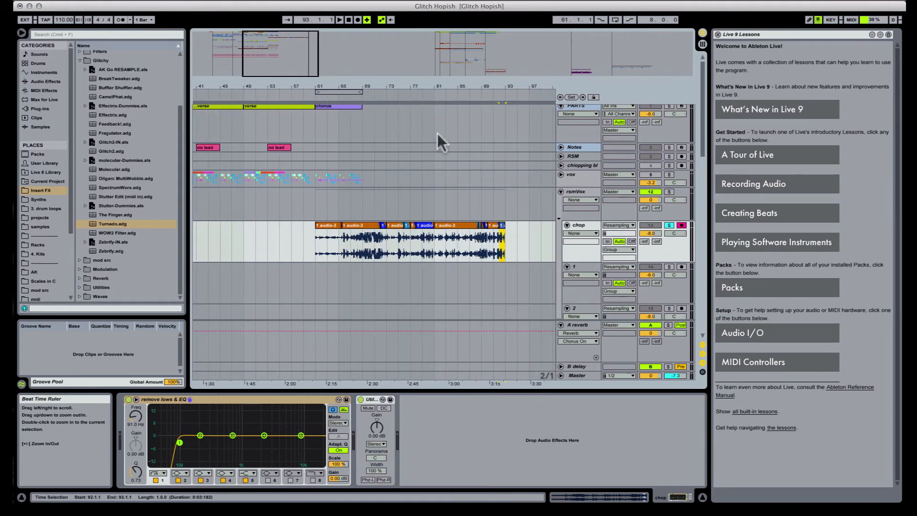
{"action": "left_click", "coordinate": [669, 225]}
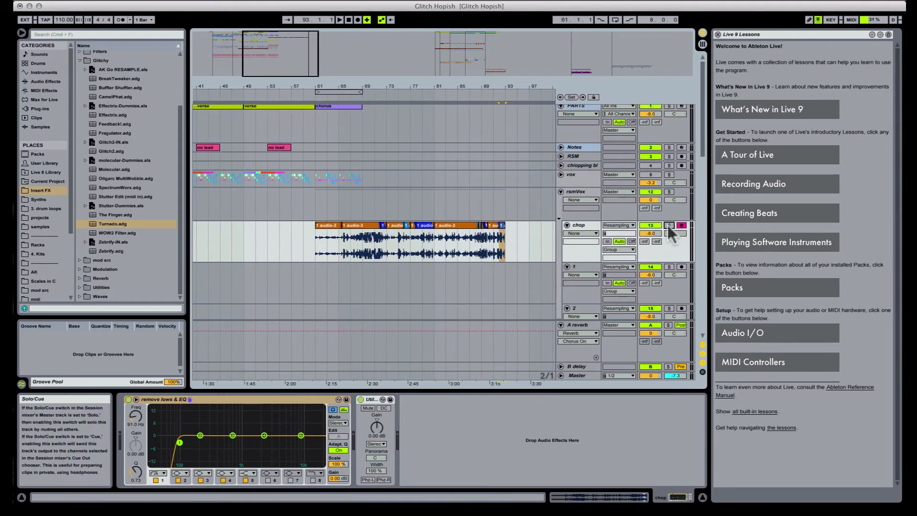
{"action": "left_click", "coordinate": [657, 225]}
{"action": "left_click", "coordinate": [314, 279]}
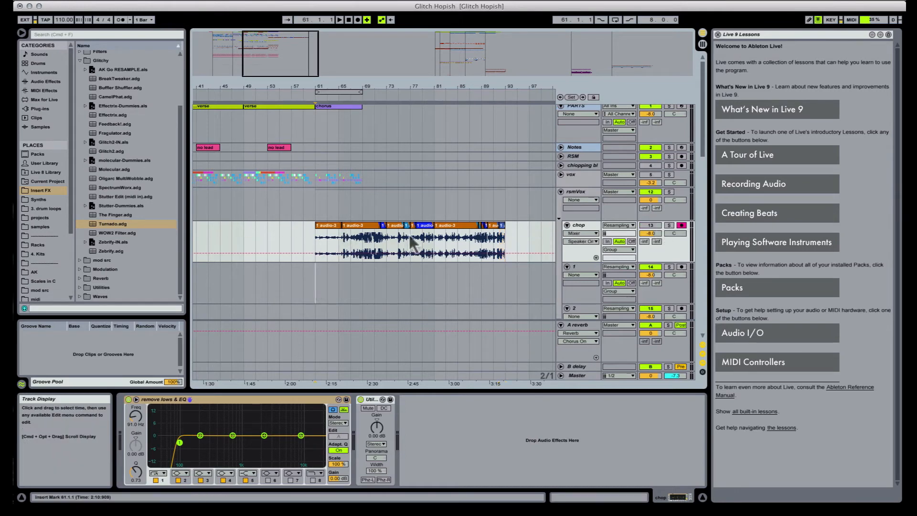
{"action": "key", "text": "space"}
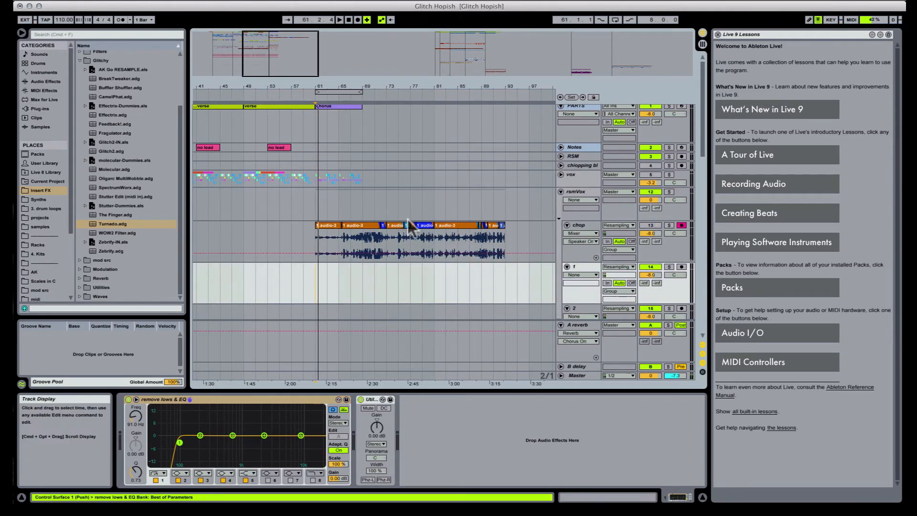
Step: Copy the three-bar blue chop to track 1 at 61.1.1 and split it at 62.1.1 and 63.1.1
{"action": "mouse_move", "coordinate": [427, 234]}
{"action": "left_mouse_down"}
{"action": "mouse_move", "coordinate": [313, 277]}
{"action": "mouse_move", "coordinate": [325, 278]}
{"action": "left_mouse_up"}
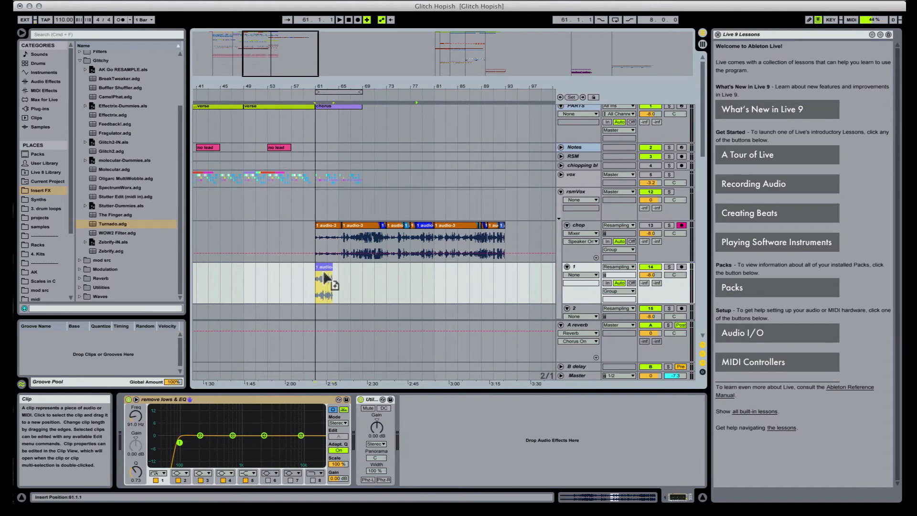
{"action": "key", "text": "space"}
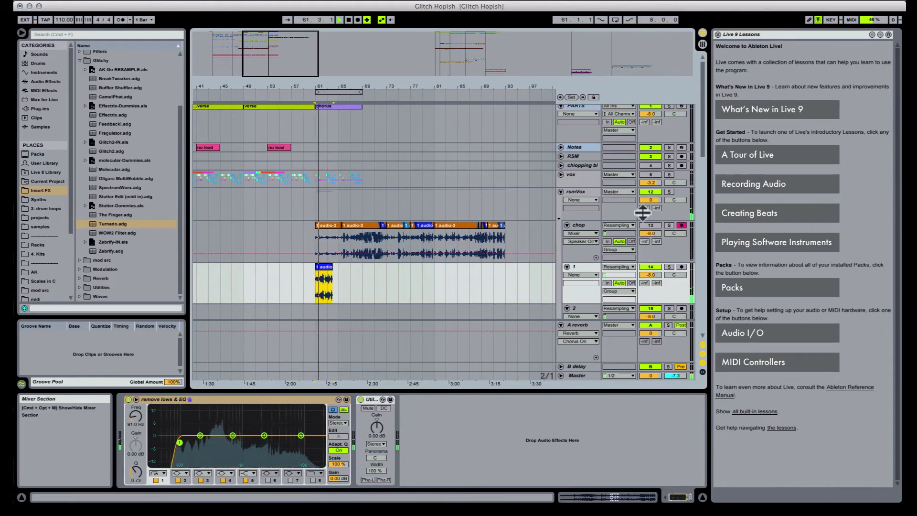
{"action": "left_click_drag", "start_coordinate": [326, 86], "coordinate": [364, 163]}
{"action": "left_click", "coordinate": [299, 289]}
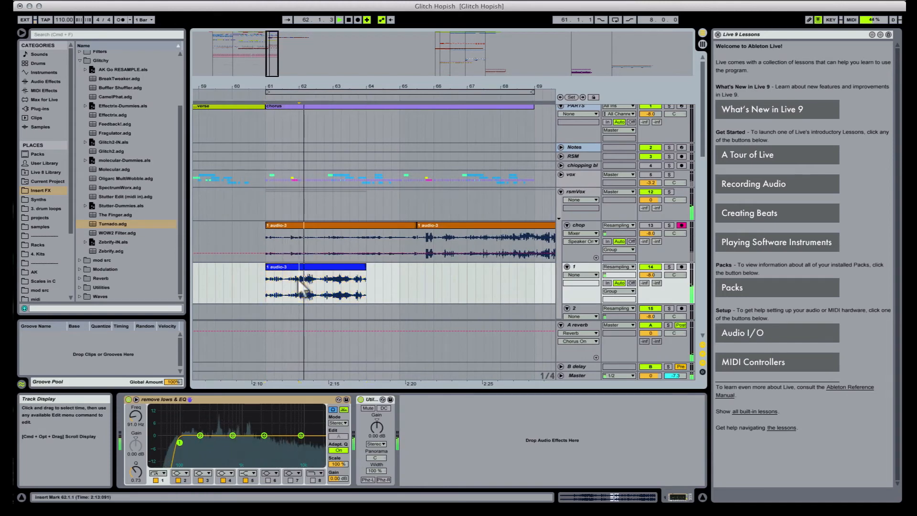
{"action": "key", "text": "super+e"}
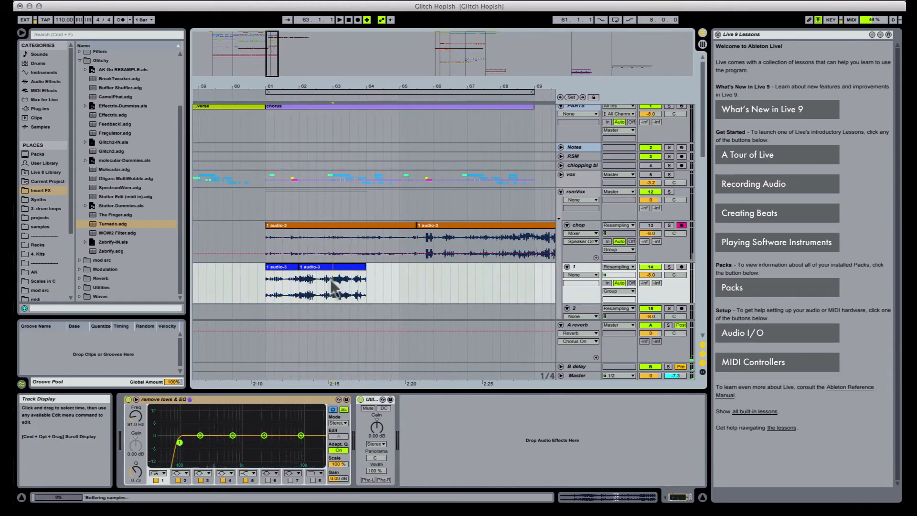
{"action": "key", "text": "super+e"}
{"action": "left_click", "coordinate": [282, 267]}
{"action": "key", "text": "space"}
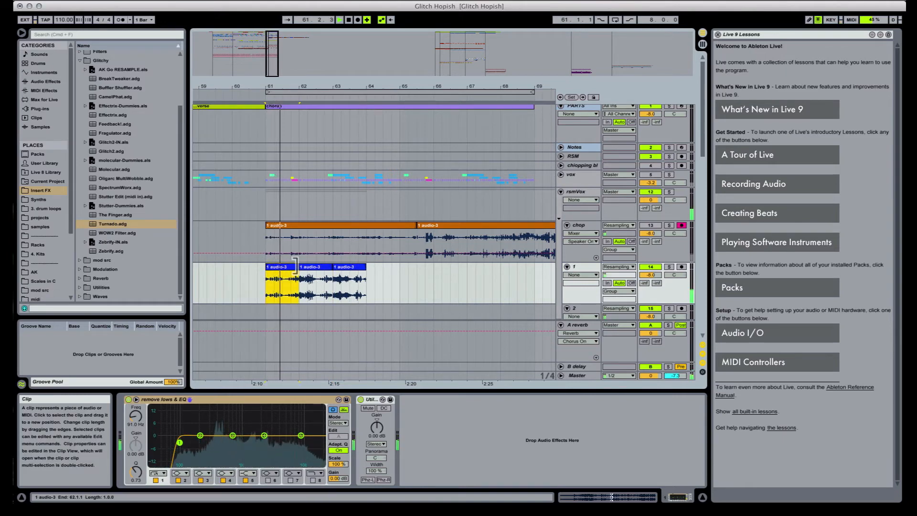
Step: Shorten the three slices on track 1, trimming the third to one beat, and duplicate that one at 63.3.1
{"action": "left_click_drag", "start_coordinate": [295, 265], "coordinate": [338, 270]}
{"action": "key", "text": "a"}
{"action": "key", "text": "space"}
{"action": "key", "text": "space"}
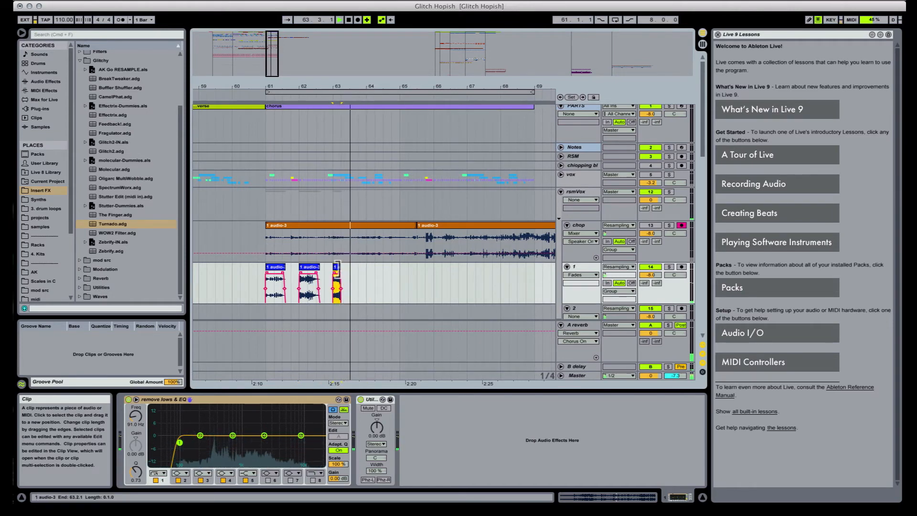
{"action": "left_click_drag", "start_coordinate": [339, 269], "coordinate": [355, 267]}
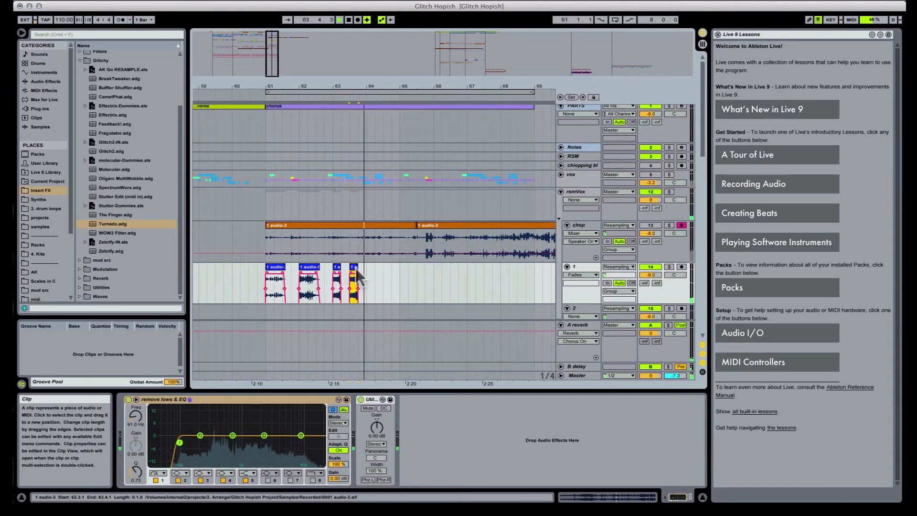
Step: Copy the dark blue one-bar chop from bar 72 to track 1 at 65.1.1 and audition it briefly soloed
{"action": "left_click_drag", "start_coordinate": [414, 85], "coordinate": [333, 76]}
{"action": "key", "text": "space"}
{"action": "left_click", "coordinate": [442, 241]}
{"action": "left_click_drag", "start_coordinate": [378, 266], "coordinate": [319, 282]}
{"action": "key", "text": "space"}
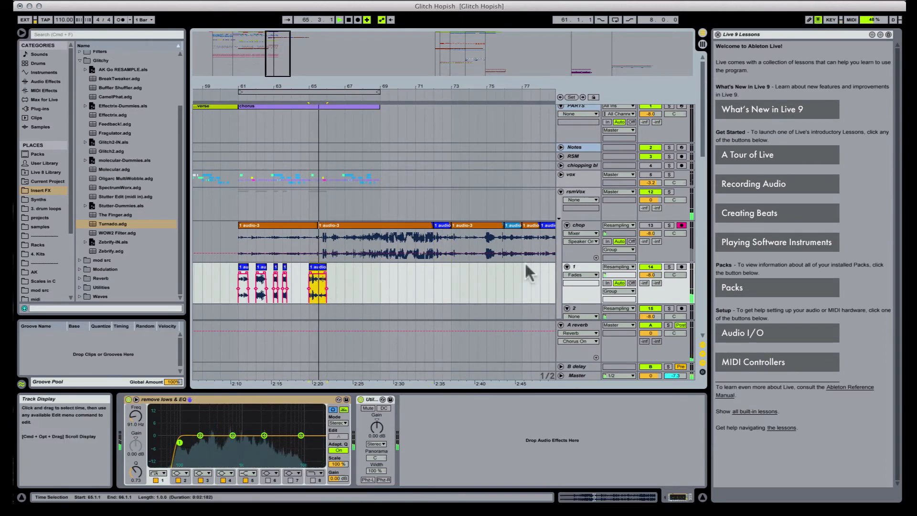
{"action": "left_click", "coordinate": [669, 268]}
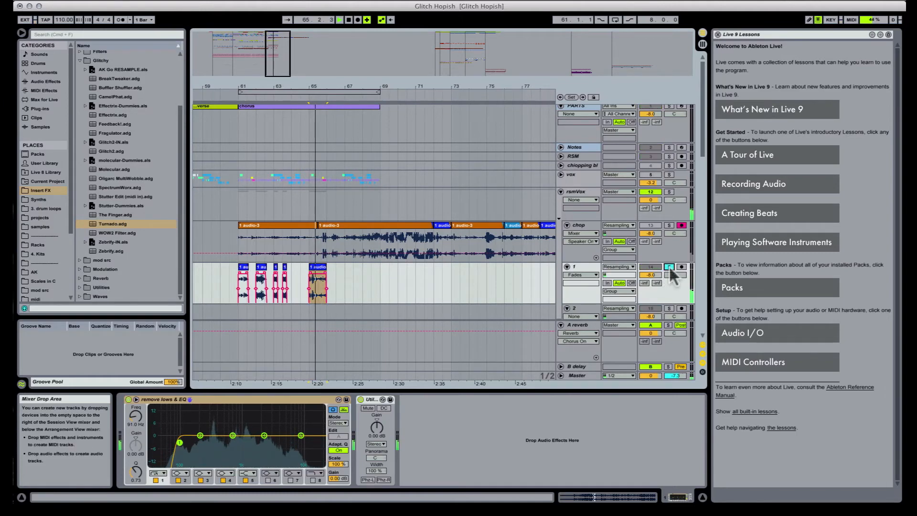
{"action": "left_click", "coordinate": [669, 267]}
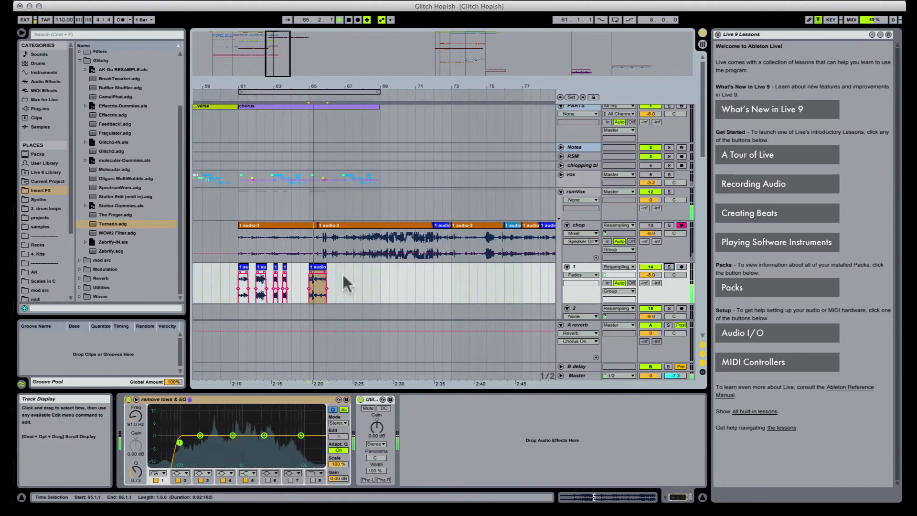
Step: Shorten the end of the bar 65 slice on track 1 and nudge it earlier to start around 64.4.2
{"action": "key", "text": "space"}
{"action": "key", "text": "space"}
{"action": "left_click_drag", "start_coordinate": [319, 271], "coordinate": [315, 271]}
{"action": "key", "text": "space"}
{"action": "key", "text": "space"}
{"action": "key", "text": "space"}
{"action": "left_click", "coordinate": [317, 276]}
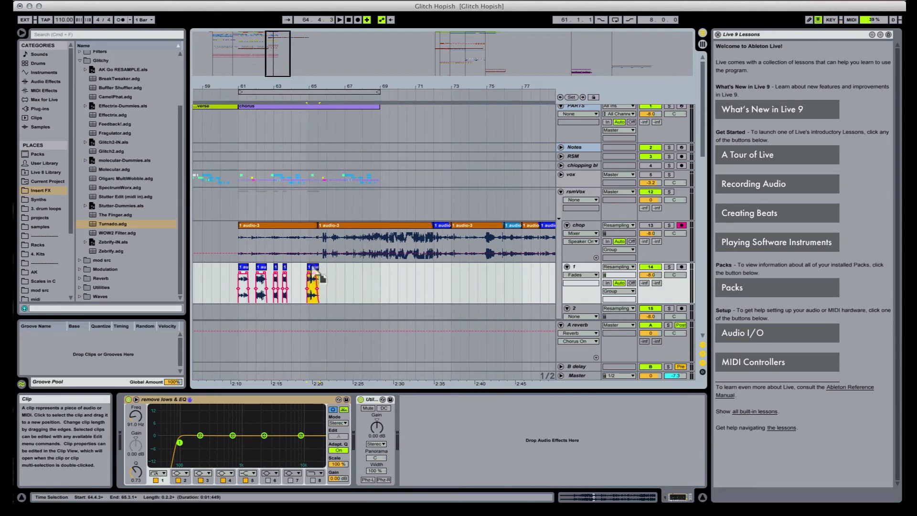
{"action": "left_click_drag", "start_coordinate": [313, 268], "coordinate": [315, 267]}
{"action": "key", "text": "space"}
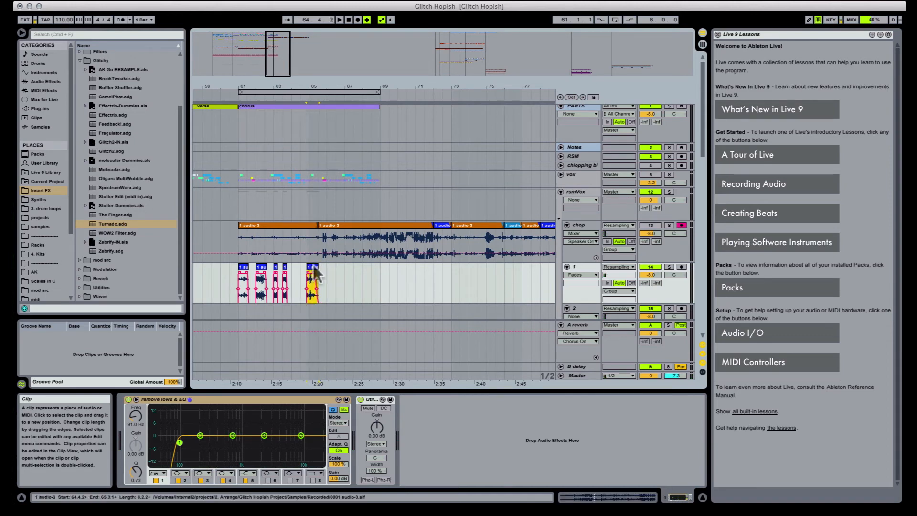
{"action": "key", "text": "space"}
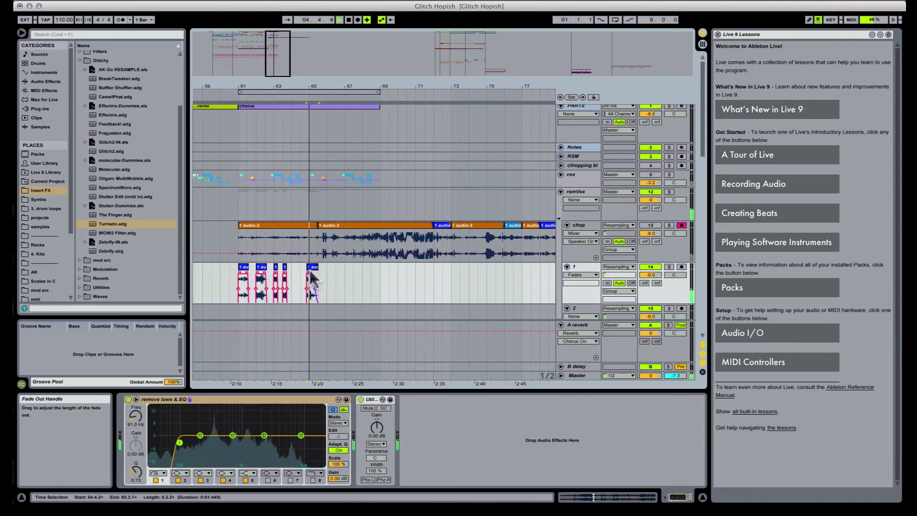
Step: Lengthen the nudged slice's fade-out, and split it at 65.1.1 to delete the part before that point
{"action": "double_click", "coordinate": [313, 85]}
{"action": "left_click_drag", "start_coordinate": [300, 270], "coordinate": [294, 271]}
{"action": "left_click", "coordinate": [294, 284]}
{"action": "key", "text": "super+e"}
{"action": "left_click", "coordinate": [284, 266]}
{"action": "key", "text": "0"}
{"action": "key", "text": "space"}
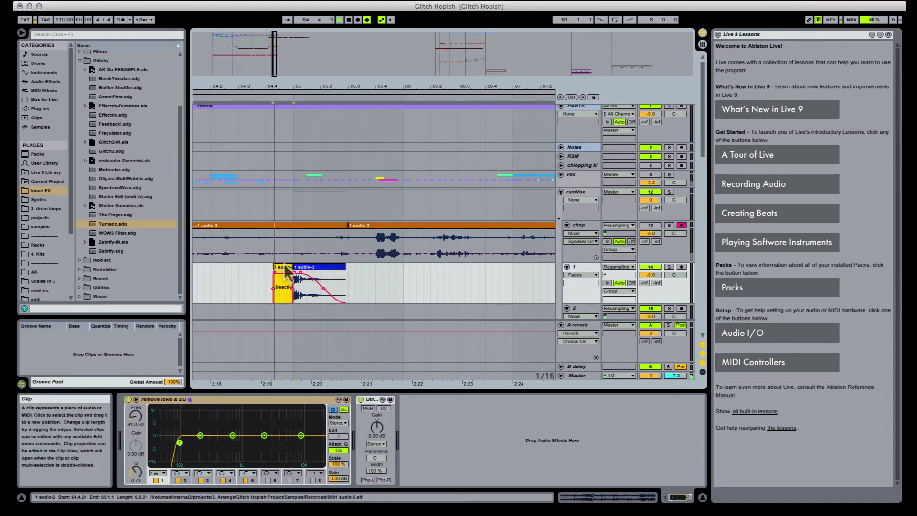
{"action": "left_click", "coordinate": [285, 269]}
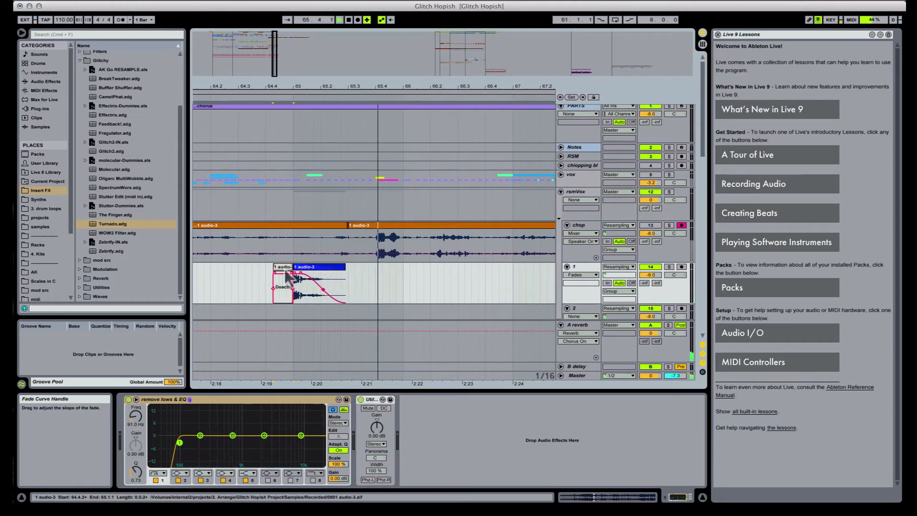
{"action": "left_click", "coordinate": [285, 267]}
{"action": "key", "text": "Delete"}
{"action": "key", "text": "space"}
Step: Audition the remaining slice at 65.1.1 and duplicate it at 66.1.1 on track 1
{"action": "left_click_drag", "start_coordinate": [348, 87], "coordinate": [346, 56]}
{"action": "left_click", "coordinate": [338, 266]}
{"action": "key", "text": "space"}
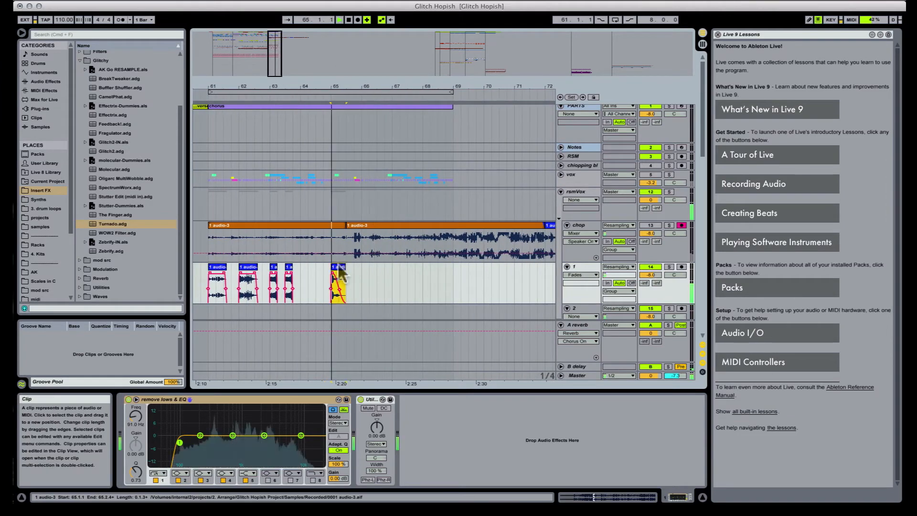
{"action": "left_click_drag", "start_coordinate": [339, 266], "coordinate": [376, 284]}
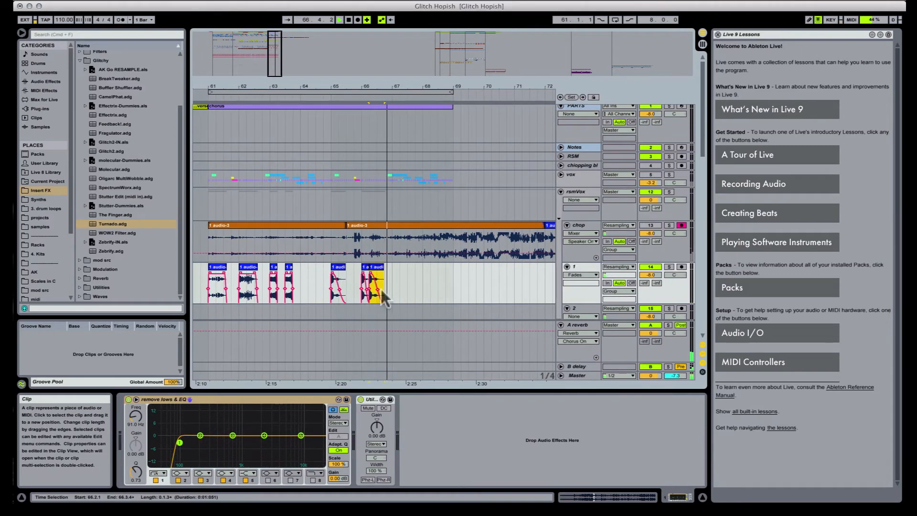
{"action": "left_click_drag", "start_coordinate": [413, 83], "coordinate": [419, 184]}
{"action": "key", "text": "space"}
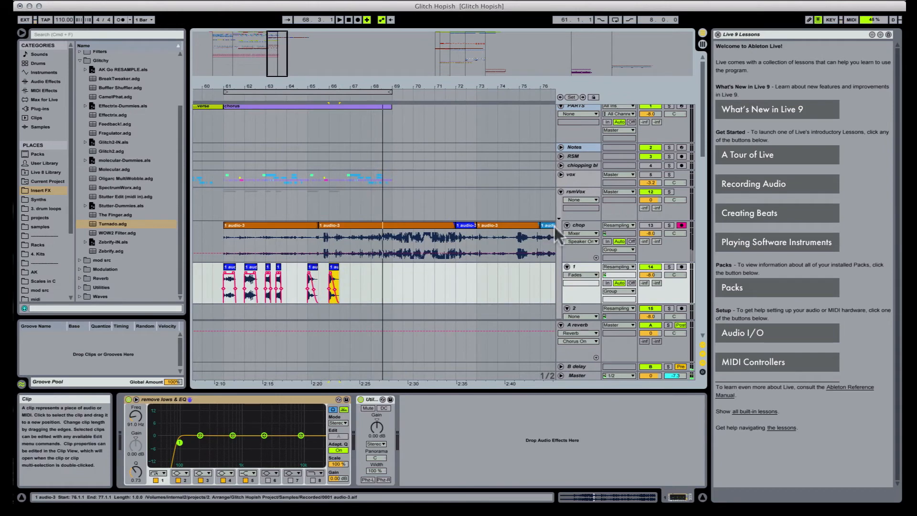
Step: Copy the light blue one-bar chop from bar 76 to track 2 at 65.3.1 and play back from 65.1.1
{"action": "mouse_move", "coordinate": [554, 226]}
{"action": "left_mouse_down"}
{"action": "mouse_move", "coordinate": [335, 309]}
{"action": "mouse_move", "coordinate": [308, 282]}
{"action": "left_mouse_up"}
{"action": "key", "text": "space"}
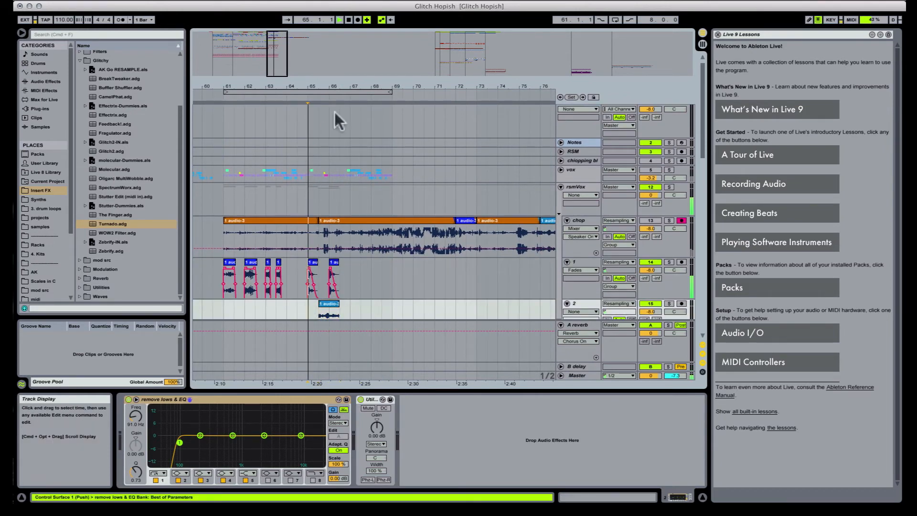
{"action": "left_click_drag", "start_coordinate": [342, 86], "coordinate": [344, 117]}
{"action": "scroll", "coordinate": [322, 253], "scroll_direction": "down", "scroll_amount": 1}
{"action": "scroll", "coordinate": [322, 255], "scroll_direction": "down", "scroll_amount": 2}
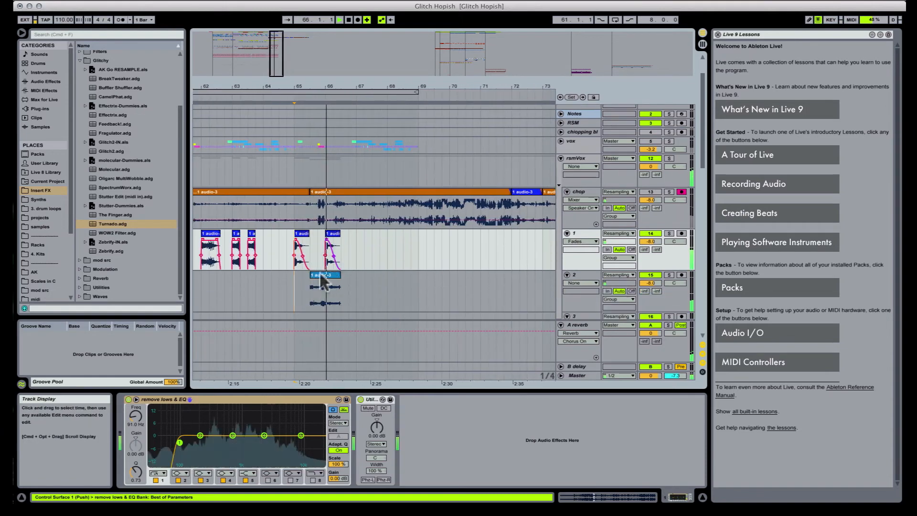
Step: Solo track 2, split its light blue chop at 66.1.1, and move the second half over the first at 65.3.1
{"action": "key", "text": "space"}
{"action": "key", "text": "space"}
{"action": "left_click", "coordinate": [669, 275]}
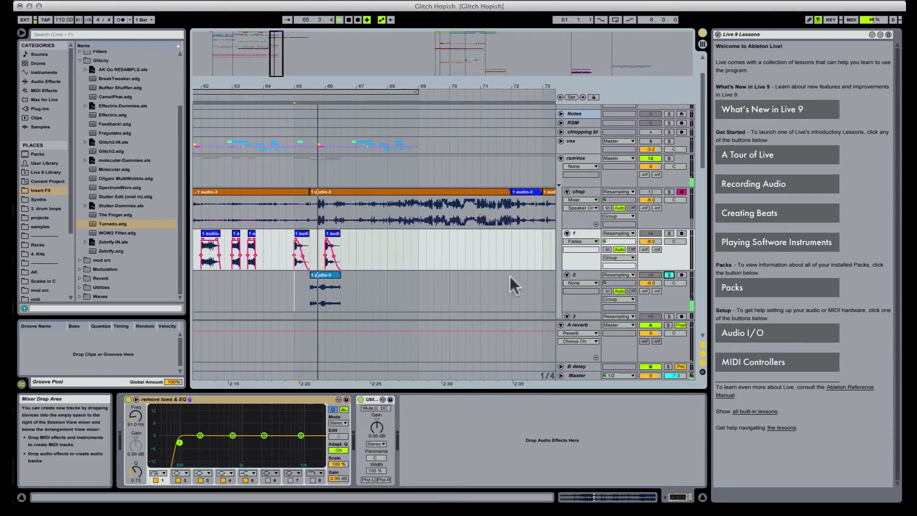
{"action": "left_click", "coordinate": [326, 289]}
{"action": "key", "text": "super+e"}
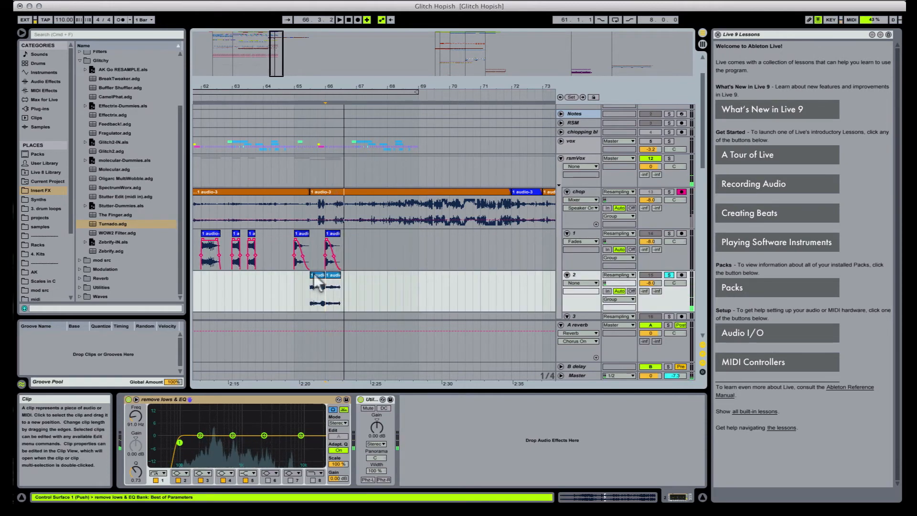
{"action": "key", "text": "space"}
{"action": "left_click_drag", "start_coordinate": [332, 276], "coordinate": [317, 277]}
Step: Audition from 64.4.1 with the rsmVox group soloed, reselecting Komplete Audio 6 as the Soundflower (2ch) output, and unsolo the group
{"action": "left_click", "coordinate": [288, 276]}
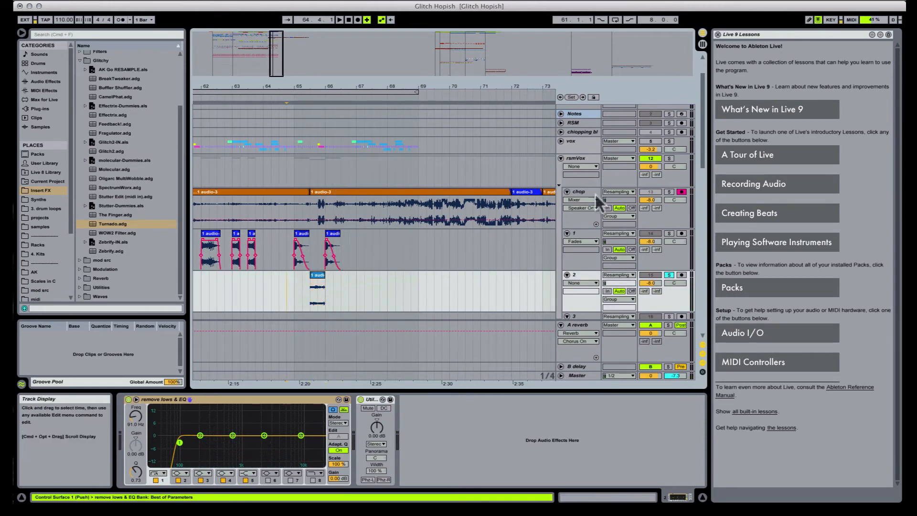
{"action": "left_click", "coordinate": [669, 158]}
{"action": "key", "text": "space"}
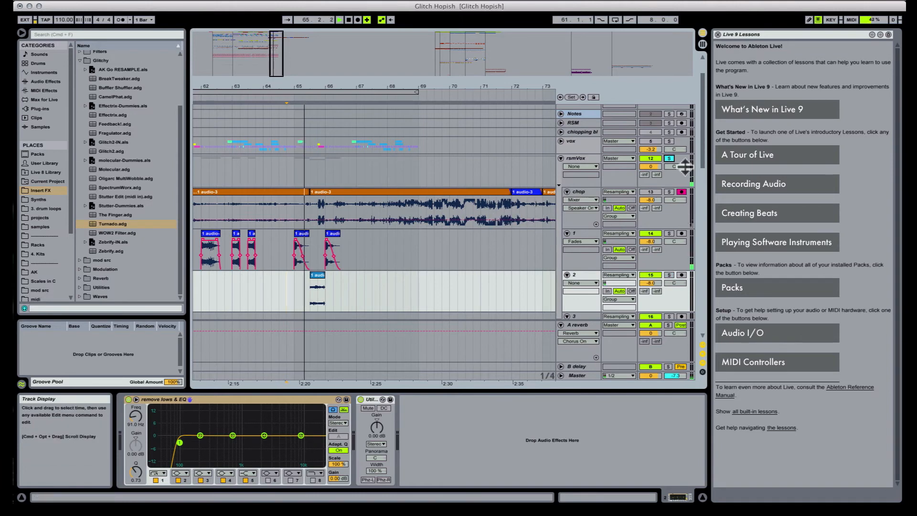
{"action": "left_click", "coordinate": [592, 0]}
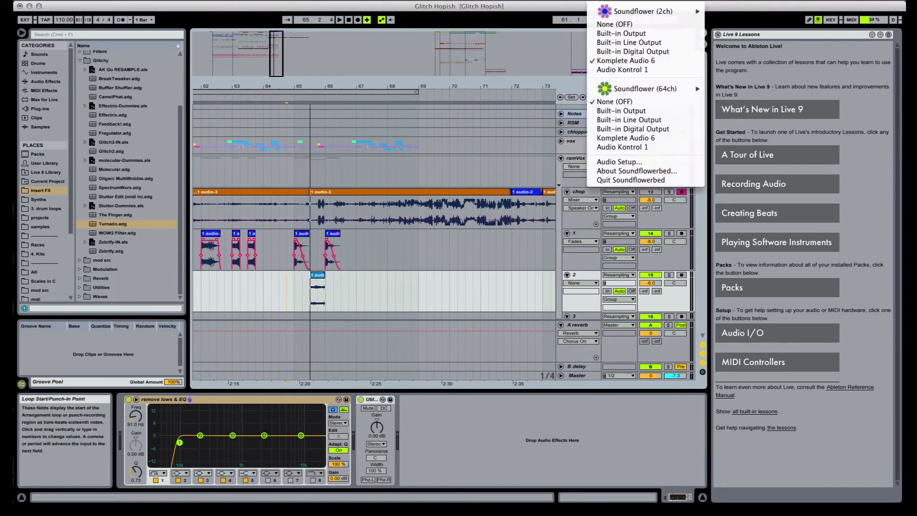
{"action": "left_click", "coordinate": [602, 61]}
{"action": "key", "text": "space"}
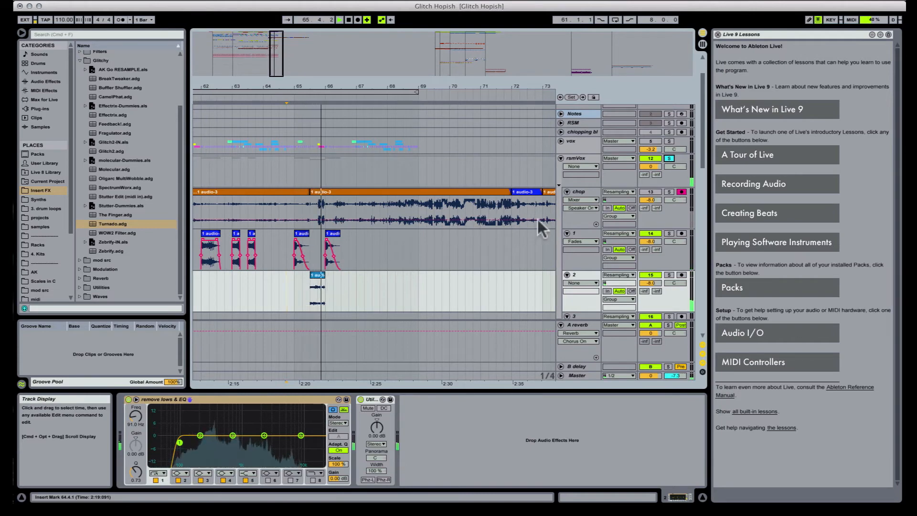
{"action": "left_click", "coordinate": [669, 158]}
{"action": "key", "text": "space"}
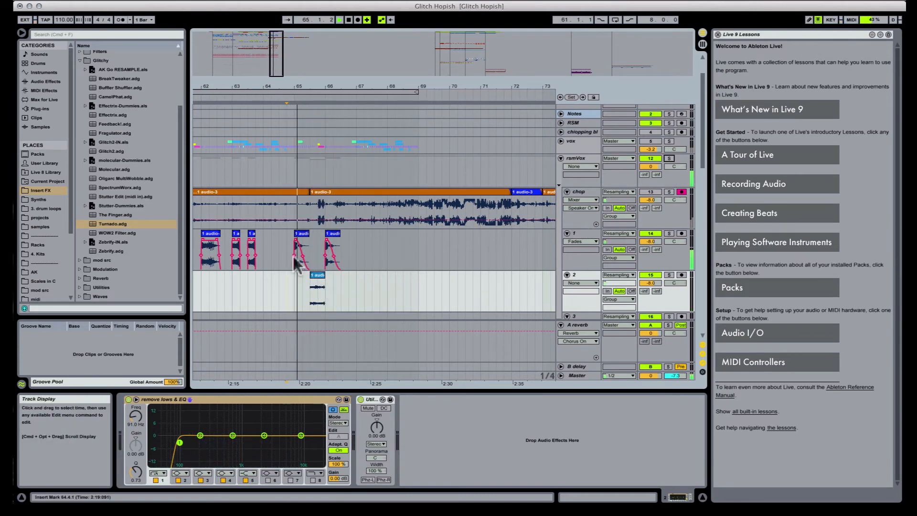
Step: Automate track 2's Utility gain to ramp up to about 13.8 dB across the chop from 65.3.1 to 66.1.1, and audition it
{"action": "left_click", "coordinate": [316, 277]}
{"action": "key", "text": "space"}
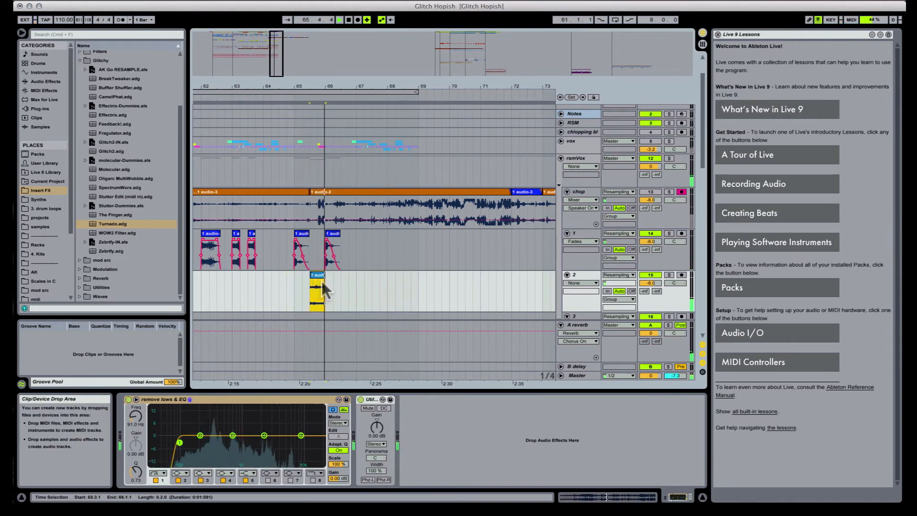
{"action": "left_click", "coordinate": [379, 425]}
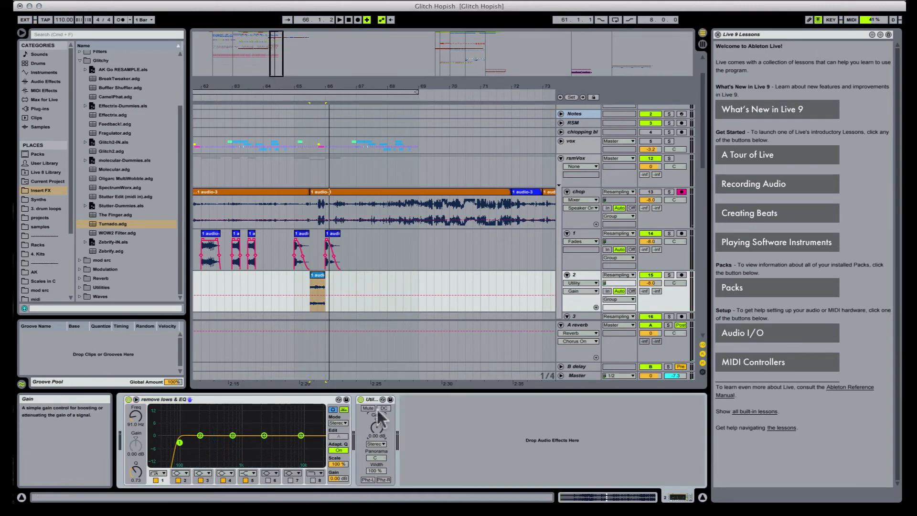
{"action": "left_click_drag", "start_coordinate": [323, 295], "coordinate": [322, 288]}
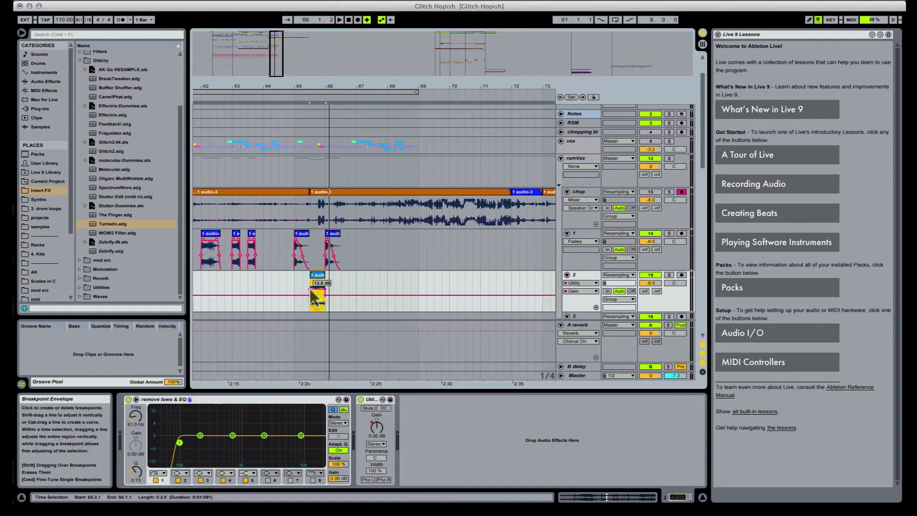
{"action": "left_click", "coordinate": [317, 276]}
{"action": "key", "text": "space"}
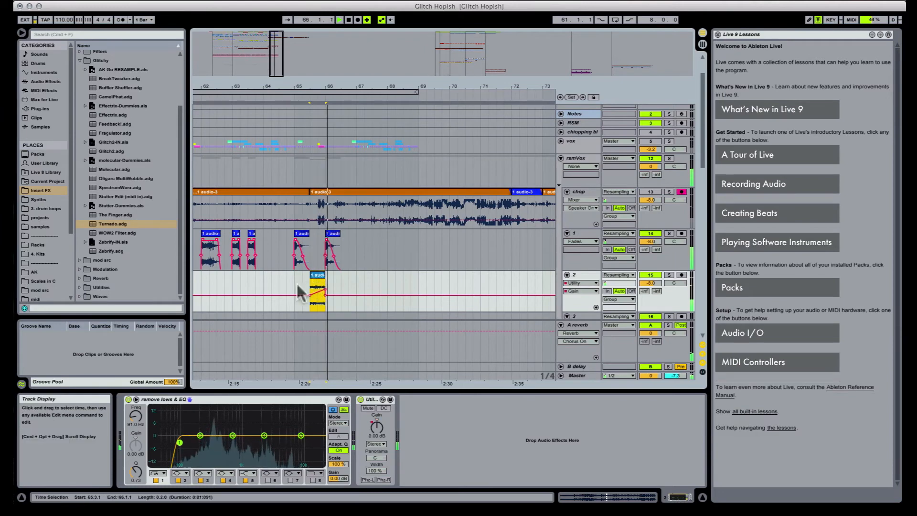
{"action": "mouse_move", "coordinate": [293, 280]}
{"action": "left_mouse_down"}
{"action": "mouse_move", "coordinate": [310, 282]}
{"action": "mouse_move", "coordinate": [295, 289]}
{"action": "left_mouse_up"}
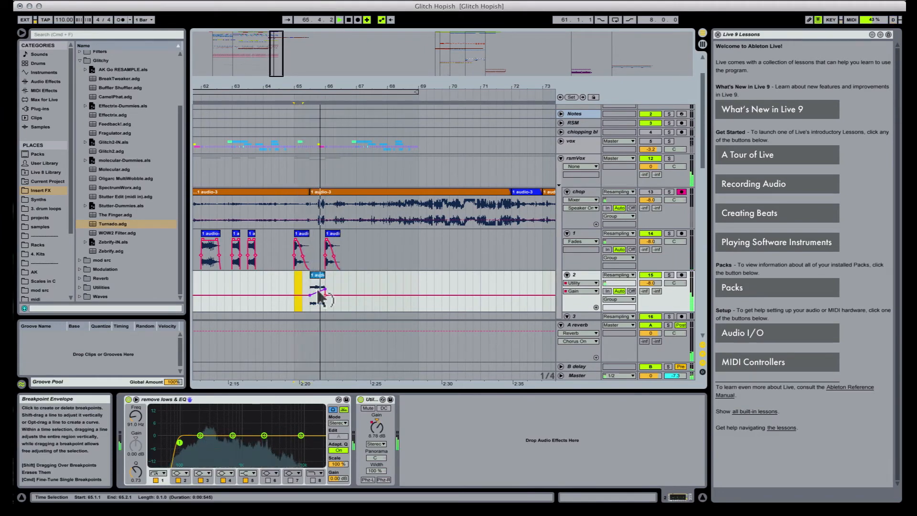
Step: Open the sample settings of the track 2 chop at 65.3.1 and transpose it up 12 st
{"action": "left_click", "coordinate": [318, 274]}
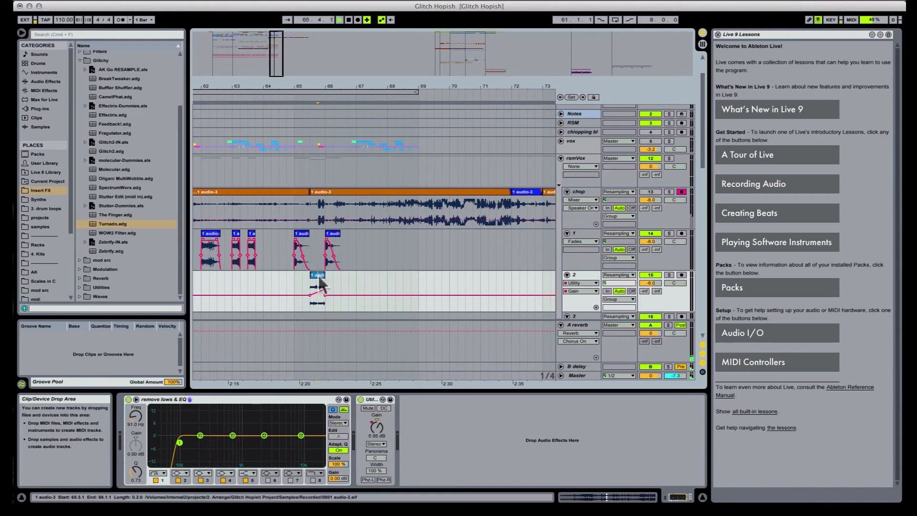
{"action": "key", "text": "space"}
{"action": "key", "text": "shift+Tab"}
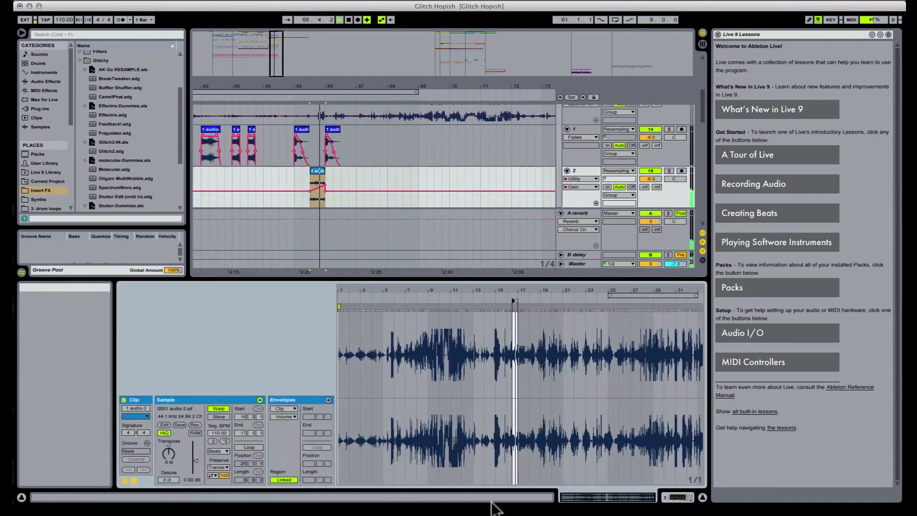
{"action": "key", "text": "space"}
{"action": "left_click", "coordinate": [164, 448]}
{"action": "type", "text": "12"}
{"action": "key", "text": "Return"}
{"action": "key", "text": "space"}
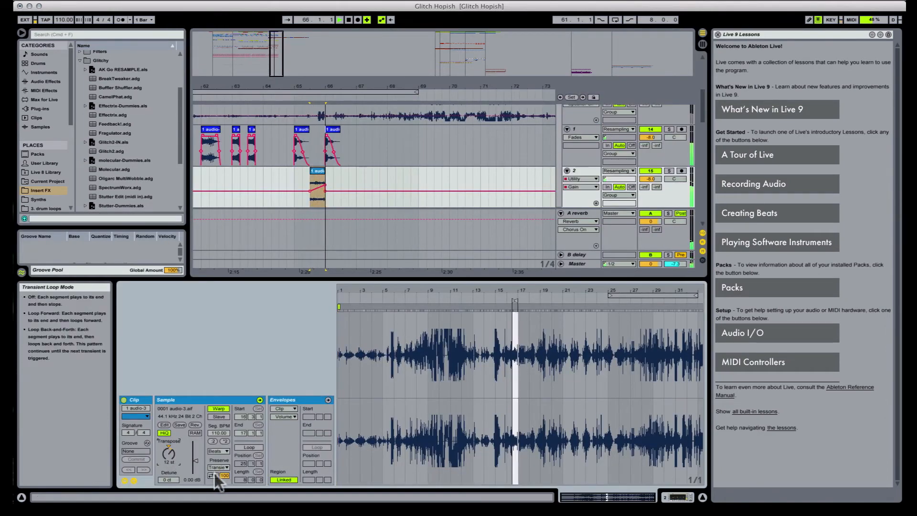
Step: Change the chop's transient loop mode and set its Preserve resolution to 1/16
{"action": "left_click", "coordinate": [213, 484]}
{"action": "left_click", "coordinate": [219, 467]}
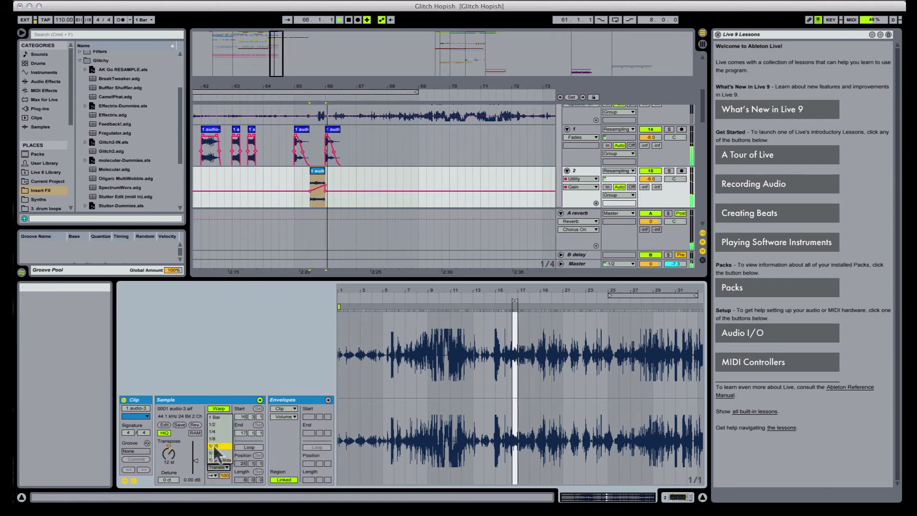
{"action": "left_click", "coordinate": [216, 455]}
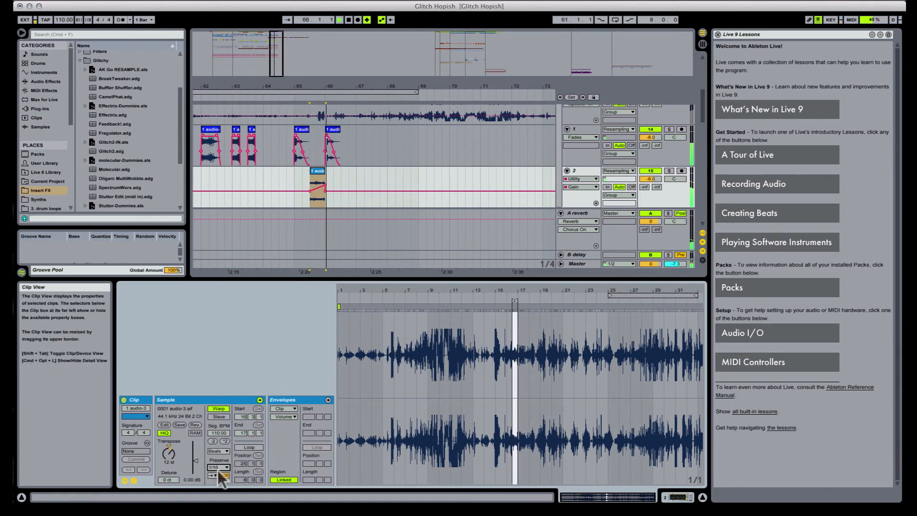
Step: Split the track 2 chop at 65.4.1 and audition its second half
{"action": "left_click", "coordinate": [319, 181]}
{"action": "key", "text": "super+e"}
{"action": "left_click", "coordinate": [320, 170]}
{"action": "key", "text": "space"}
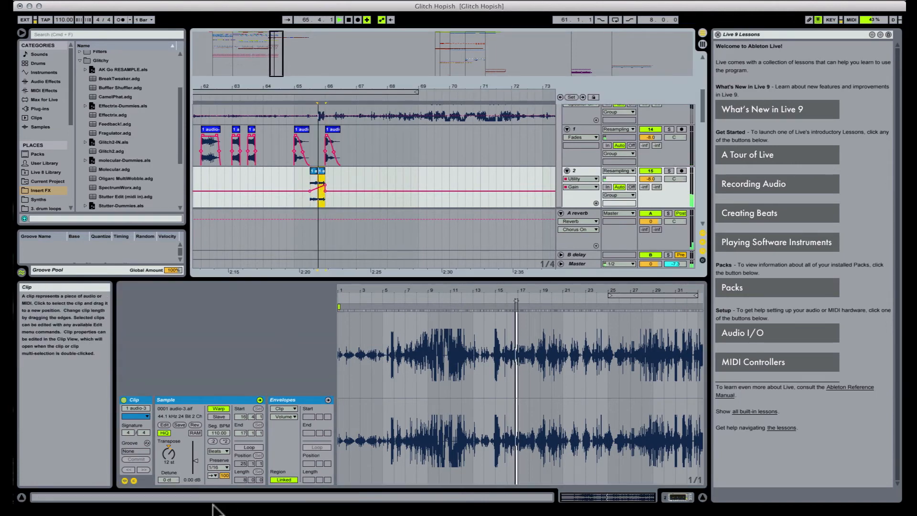
Step: Try another transient loop mode and a 1/32 Preserve resolution on the chop's second half, and return it to 1/16
{"action": "left_click", "coordinate": [213, 475]}
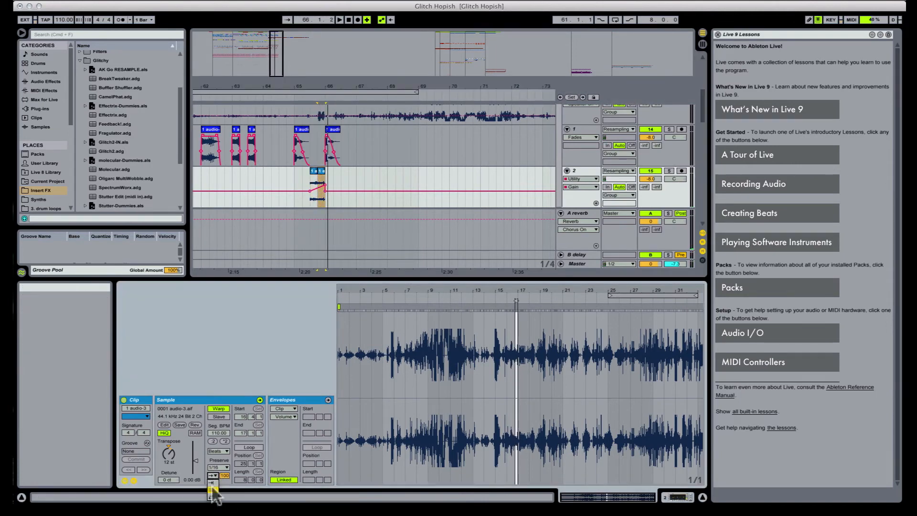
{"action": "left_click", "coordinate": [213, 487]}
{"action": "key", "text": "space"}
{"action": "left_click", "coordinate": [218, 468]}
{"action": "left_click", "coordinate": [217, 452]}
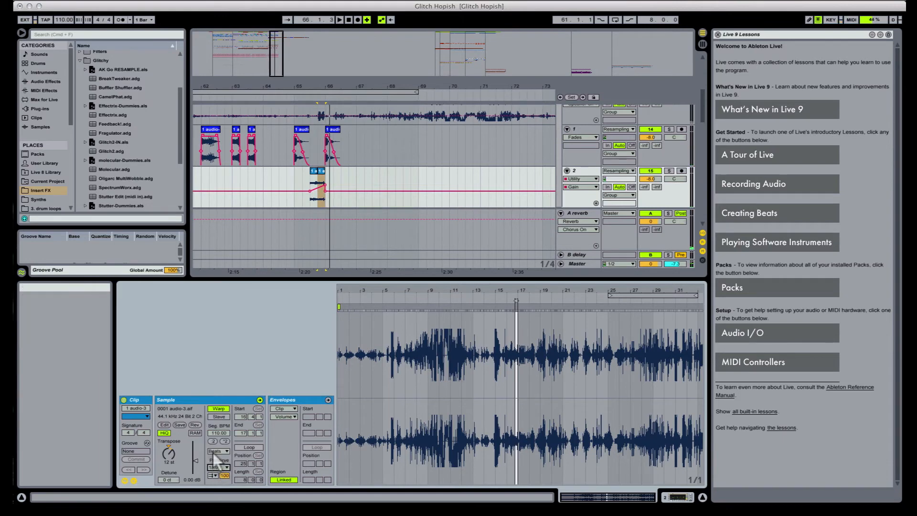
{"action": "key", "text": "space"}
{"action": "key", "text": "space"}
{"action": "left_click", "coordinate": [212, 476]}
{"action": "left_click", "coordinate": [212, 487]}
{"action": "key", "text": "space"}
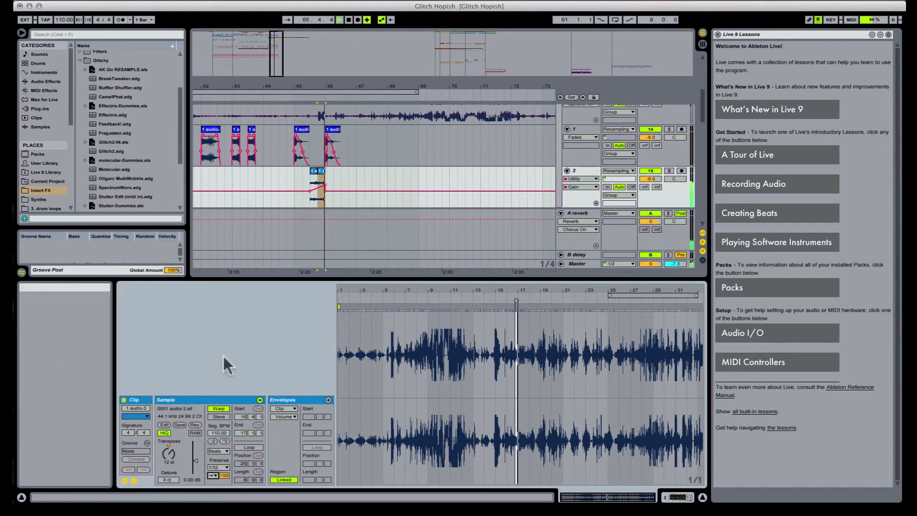
{"action": "left_click", "coordinate": [218, 468]}
{"action": "left_click", "coordinate": [216, 448]}
{"action": "left_click", "coordinate": [212, 476]}
{"action": "left_click", "coordinate": [211, 481]}
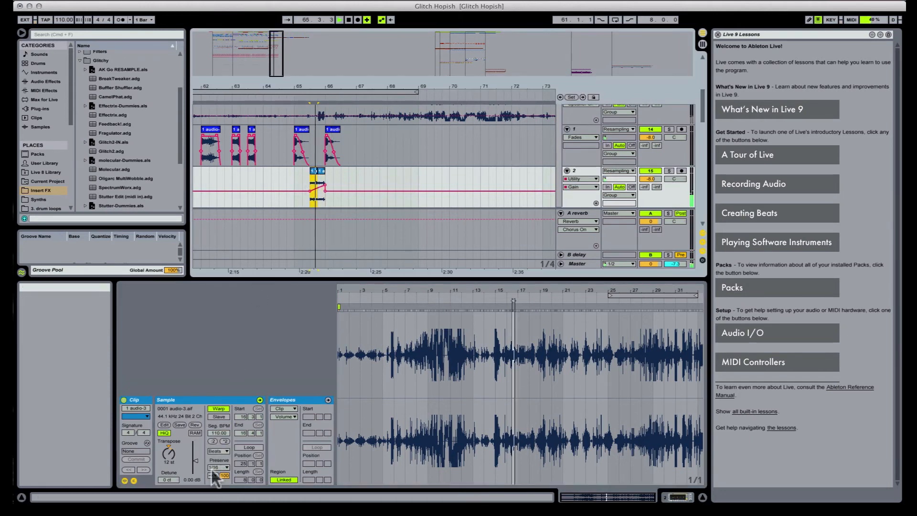
Step: On the chop's first half at 65.3.1, set the transpose to 0 st, shorten the transient envelope and set Preserve to Transients
{"action": "left_click", "coordinate": [218, 468]}
{"action": "left_click", "coordinate": [218, 460]}
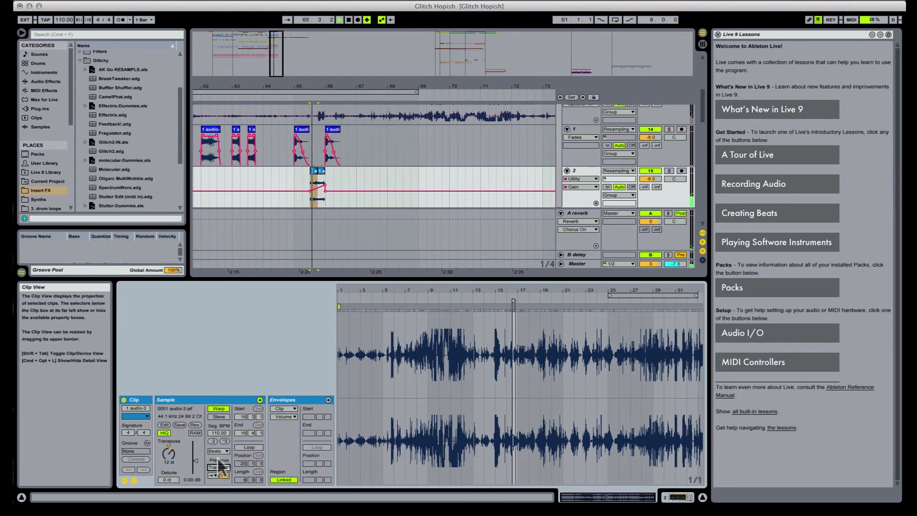
{"action": "left_click", "coordinate": [292, 175]}
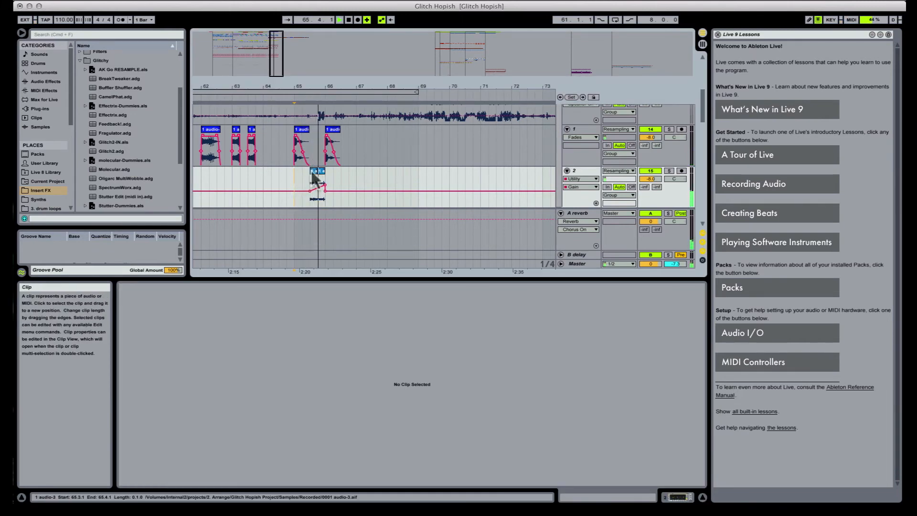
{"action": "left_click", "coordinate": [315, 175]}
{"action": "left_click", "coordinate": [218, 467]}
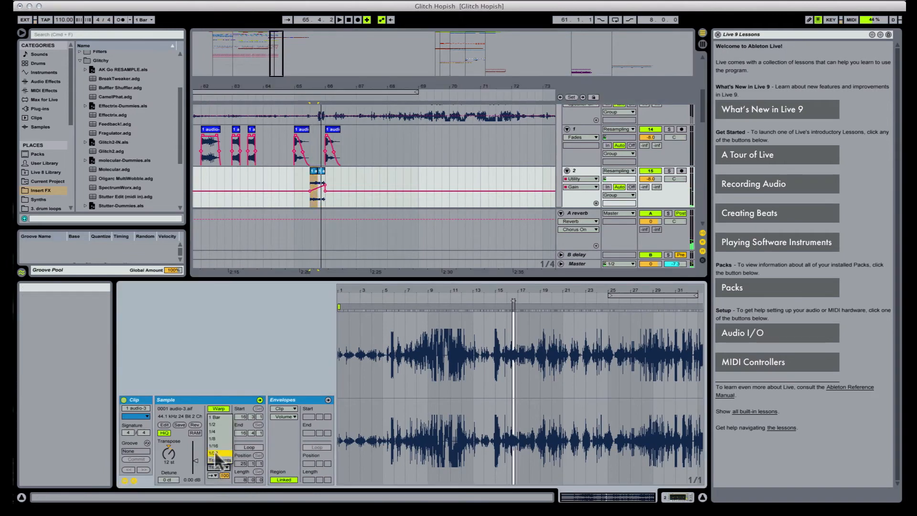
{"action": "left_click", "coordinate": [218, 445]}
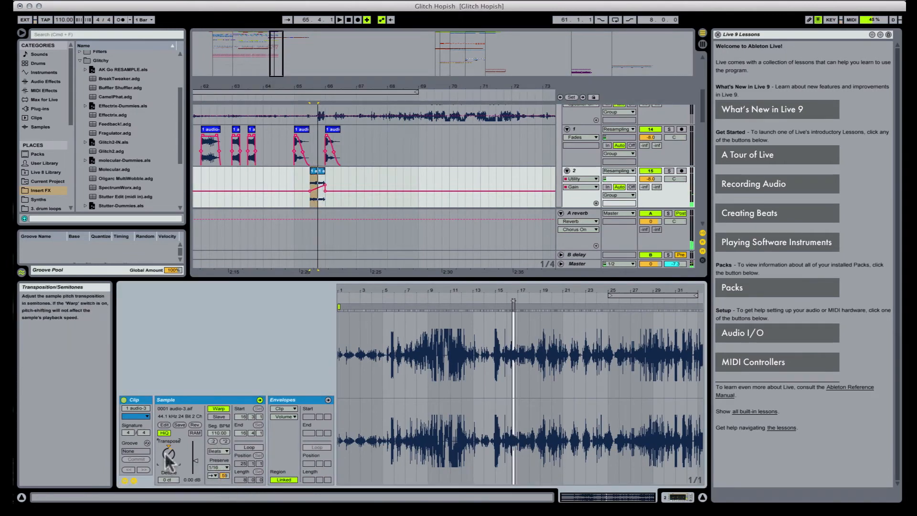
{"action": "left_click", "coordinate": [219, 467]}
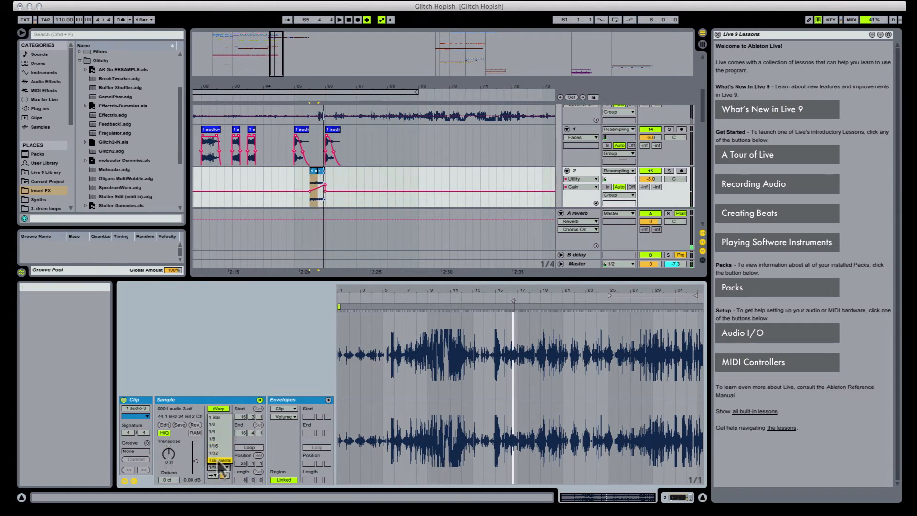
{"action": "left_click", "coordinate": [219, 470]}
{"action": "key", "text": "space"}
{"action": "key", "text": "space"}
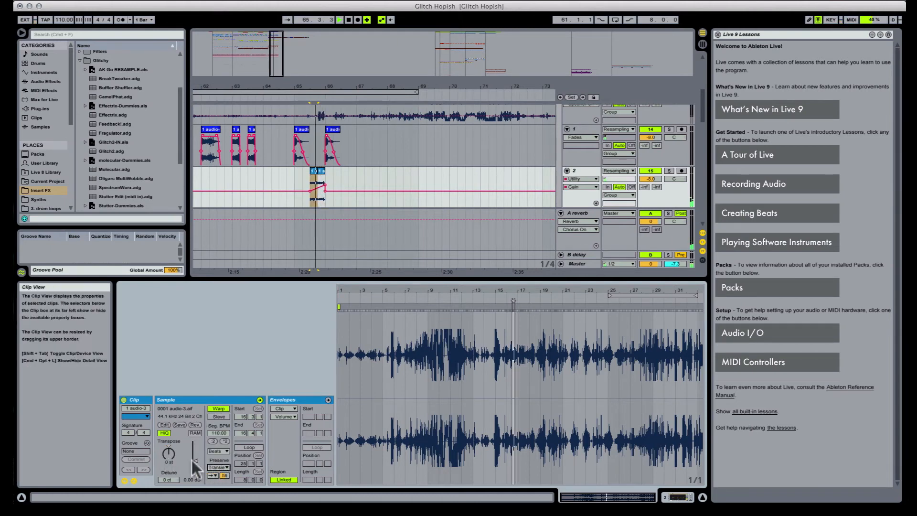
Step: Raise the clip gain of the chop's first half to about 10.8 dB and play back from 65.1.1
{"action": "key", "text": "space"}
{"action": "left_click", "coordinate": [195, 461]}
{"action": "left_click_drag", "start_coordinate": [194, 461], "coordinate": [194, 451]}
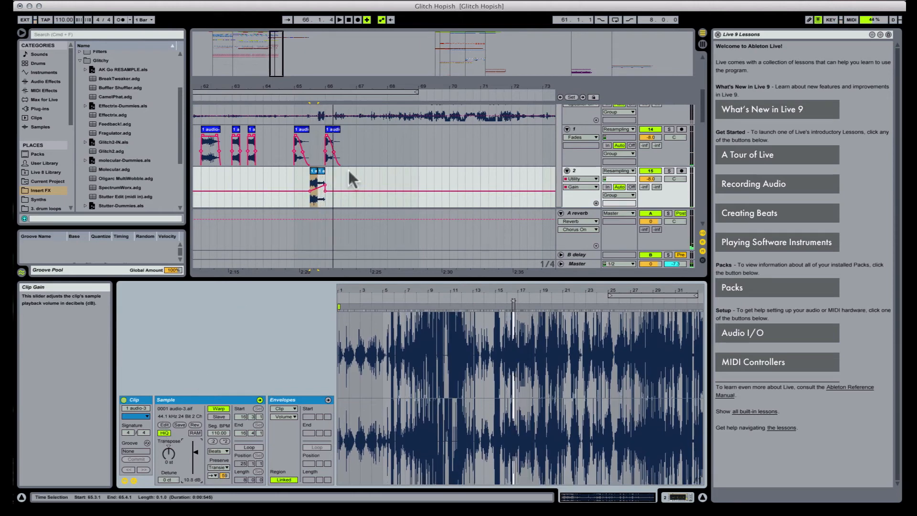
{"action": "left_click", "coordinate": [296, 175]}
{"action": "key", "text": "space"}
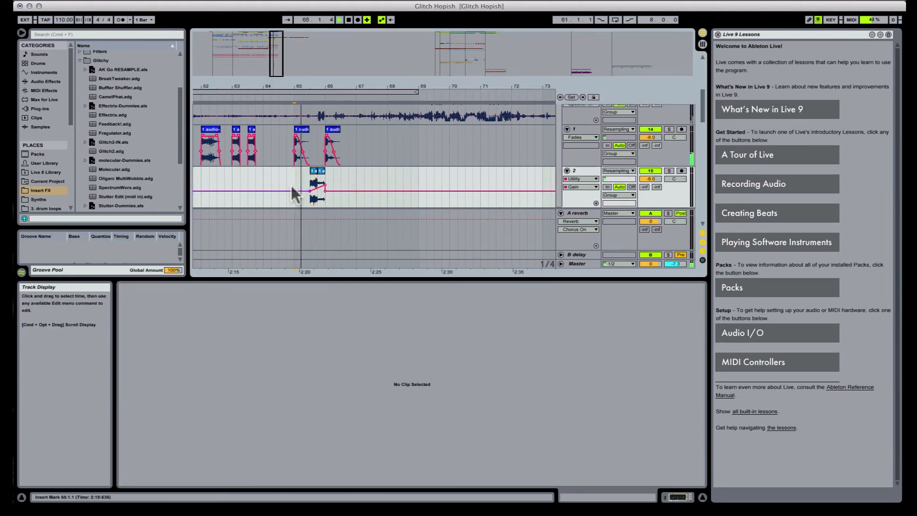
{"action": "left_click", "coordinate": [300, 149]}
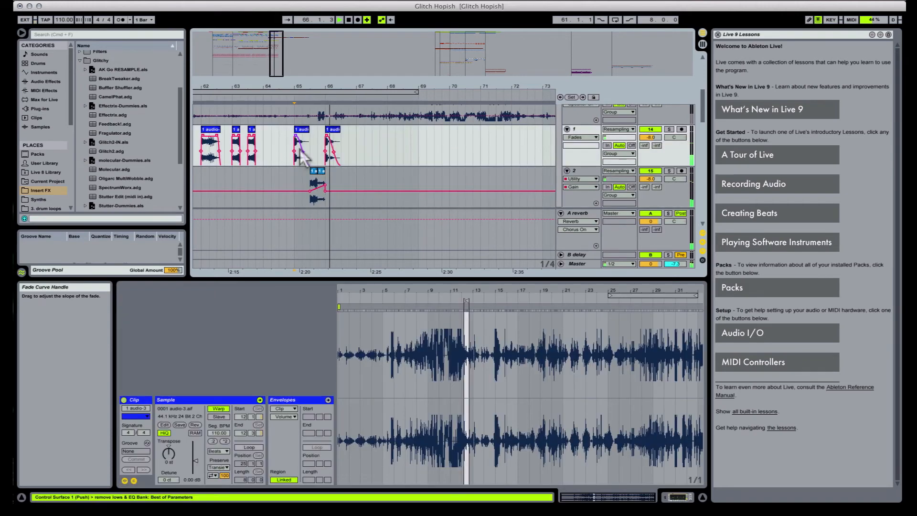
Step: Copy the chop's second half from 65.4.1 to 66.4.1 on track 2
{"action": "left_click", "coordinate": [322, 171]}
{"action": "key", "text": "space"}
{"action": "key", "text": "space"}
{"action": "left_click_drag", "start_coordinate": [322, 171], "coordinate": [354, 172]}
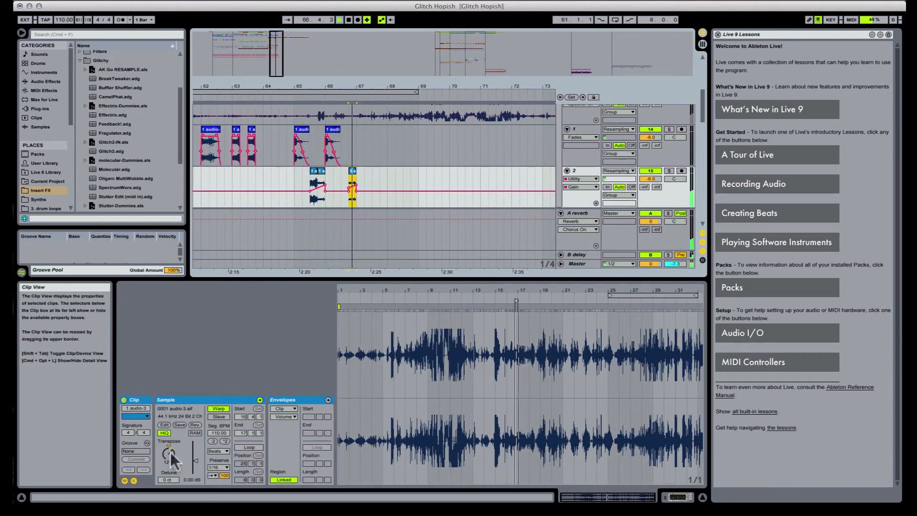
Step: Transpose the copied slice at 66.4.1 to 24 st, change its transient loop mode and shorten its transient envelope
{"action": "mouse_move", "coordinate": [167, 451]}
{"action": "left_mouse_down"}
{"action": "mouse_move", "coordinate": [168, 429]}
{"action": "mouse_move", "coordinate": [168, 451]}
{"action": "left_mouse_up"}
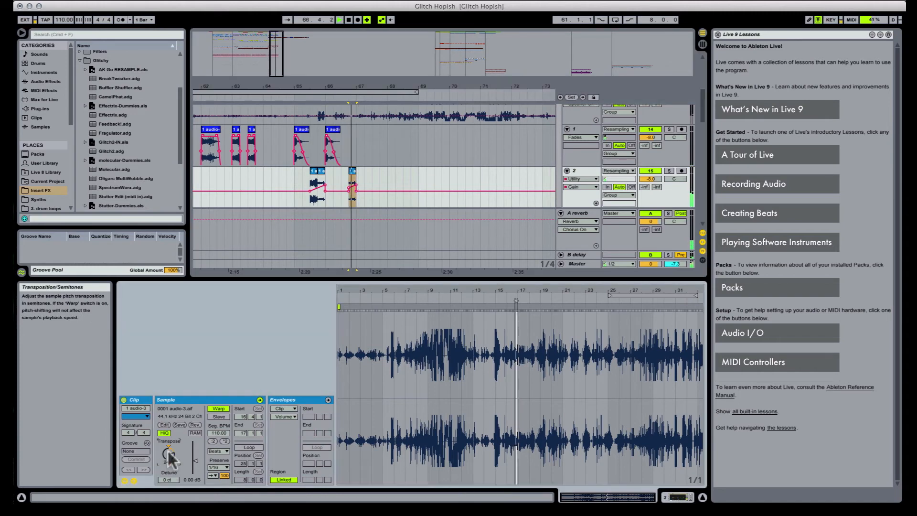
{"action": "left_click", "coordinate": [213, 475]}
{"action": "left_click", "coordinate": [213, 489]}
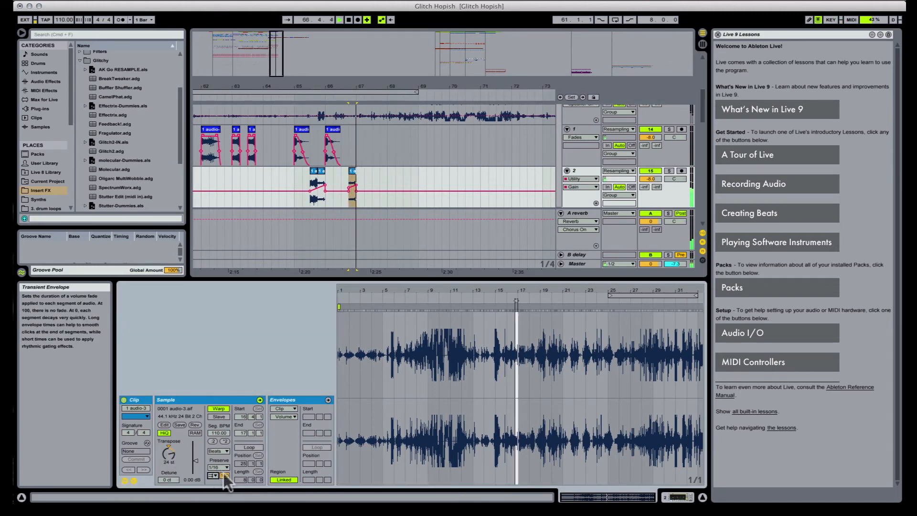
{"action": "left_click_drag", "start_coordinate": [224, 475], "coordinate": [224, 479]}
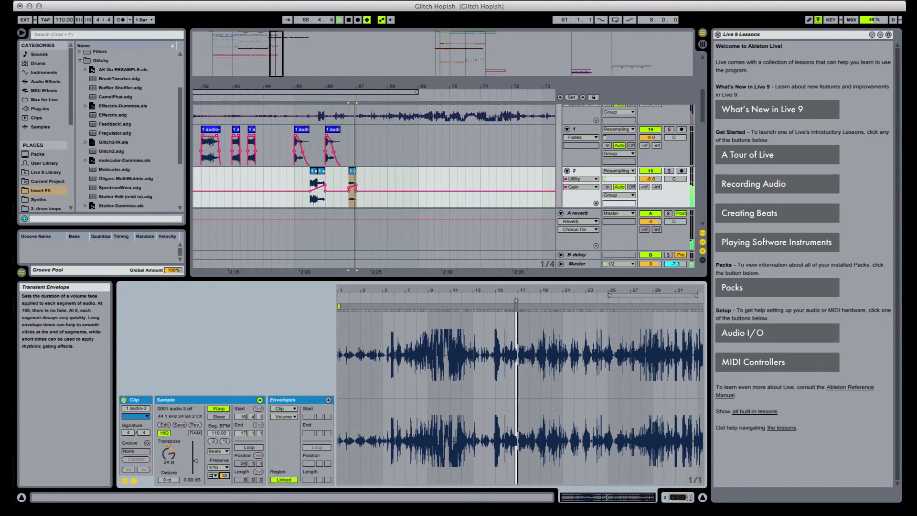
Step: Fine-tune the transient envelope of the slice at 66.4.1 on track 2 and split the slice at 66.4.4
{"action": "left_click_drag", "start_coordinate": [224, 476], "coordinate": [224, 477]}
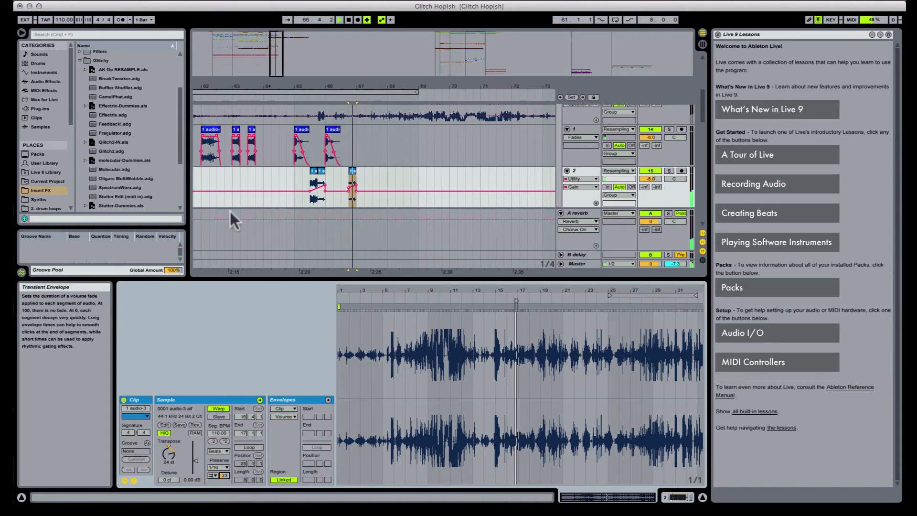
{"action": "left_click_drag", "start_coordinate": [362, 87], "coordinate": [361, 220]}
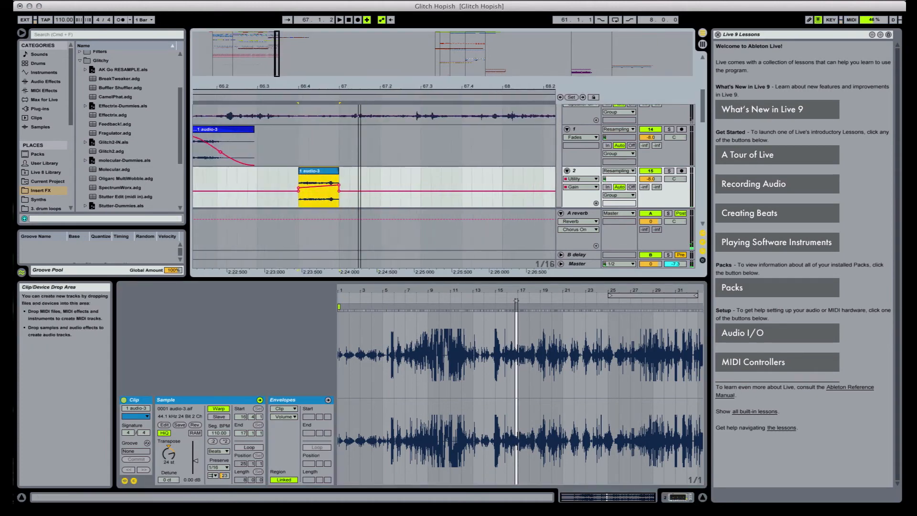
{"action": "left_click", "coordinate": [330, 178]}
{"action": "key", "text": "super+e"}
{"action": "left_click", "coordinate": [334, 171]}
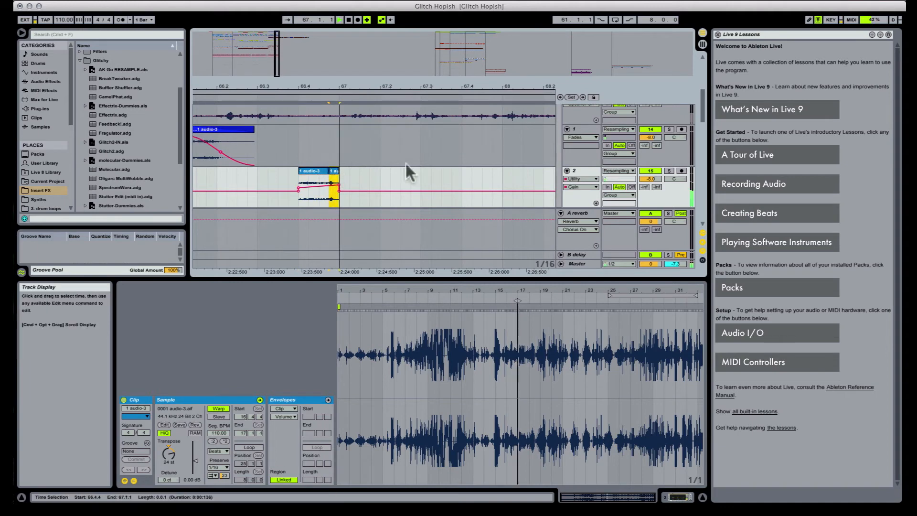
Step: Draw a raised A-reverb send on track 2 over only the split-off sixteenth from 66.4.4 to 67.1.1
{"action": "left_click", "coordinate": [645, 184]}
{"action": "key", "text": "b"}
{"action": "key", "text": "space"}
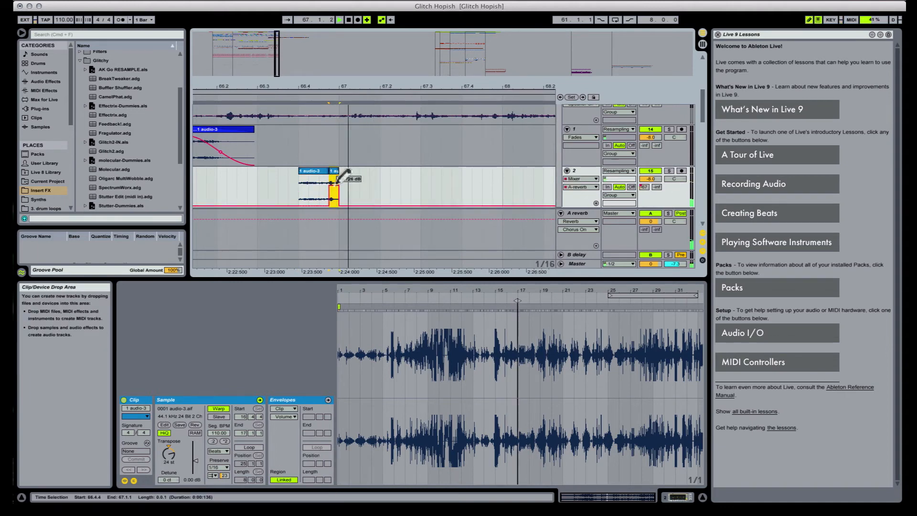
{"action": "key", "text": "space"}
Step: Set the transient envelope to 0 on the slice spanning 66.4.1 to 66.4.4 and audition it
{"action": "left_click", "coordinate": [312, 171]}
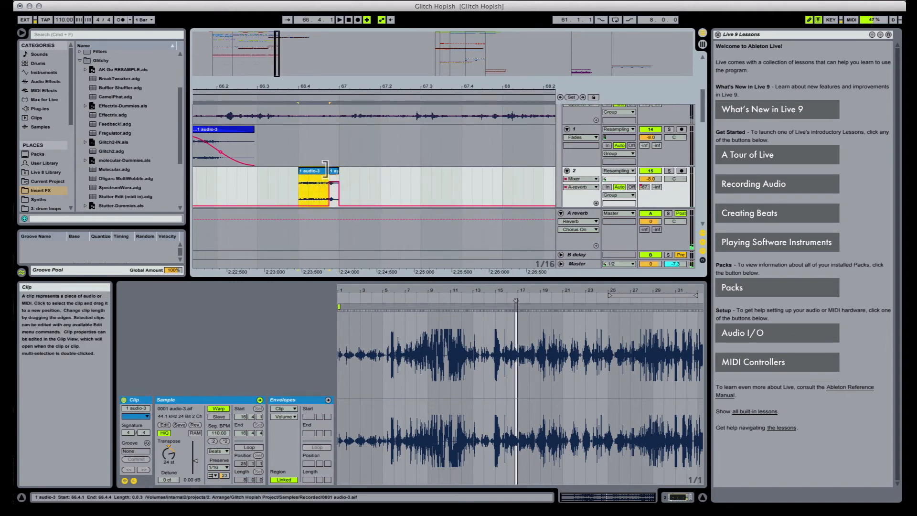
{"action": "key", "text": "space"}
{"action": "key", "text": "space"}
{"action": "key", "text": "space"}
{"action": "left_click_drag", "start_coordinate": [224, 476], "coordinate": [224, 492]}
{"action": "key", "text": "space"}
{"action": "key", "text": "space"}
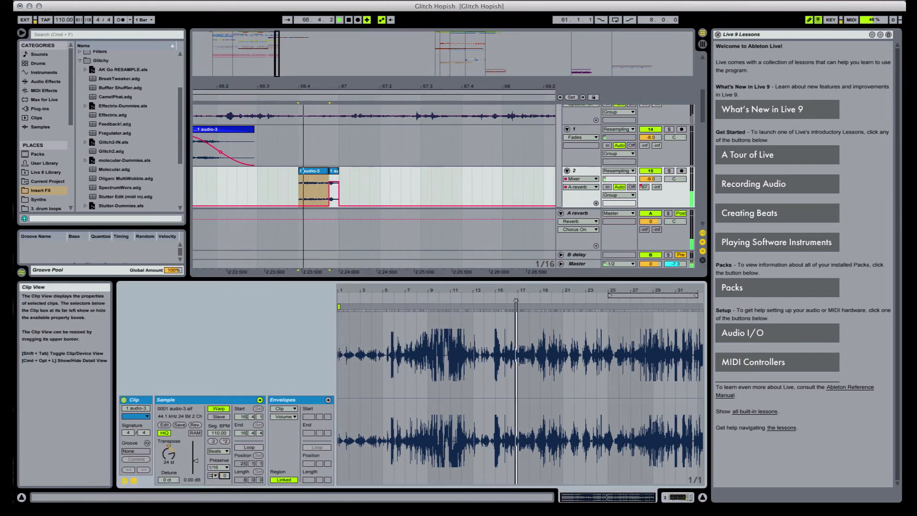
Step: Set the slice's Preserve to 1/4, switch its transient loop mode to back-and-forth and audition the change
{"action": "left_click", "coordinate": [218, 468]}
{"action": "left_click", "coordinate": [212, 429]}
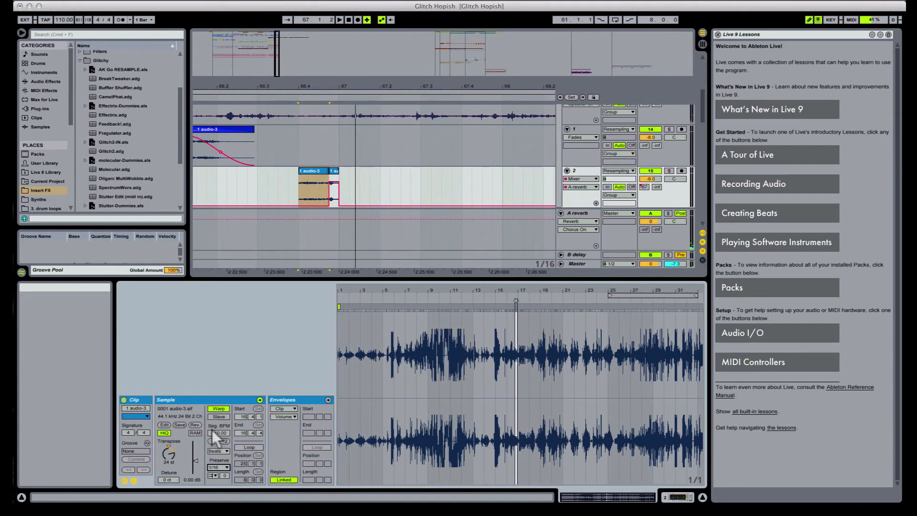
{"action": "left_click", "coordinate": [213, 475]}
{"action": "left_click", "coordinate": [211, 492]}
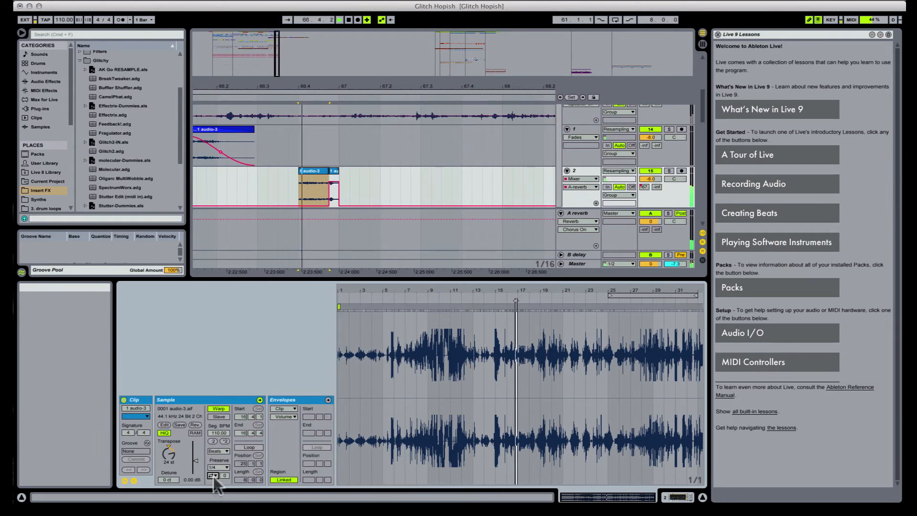
{"action": "key", "text": "space"}
{"action": "key", "text": "space"}
{"action": "key", "text": "space"}
{"action": "key", "text": "space"}
{"action": "key", "text": "space"}
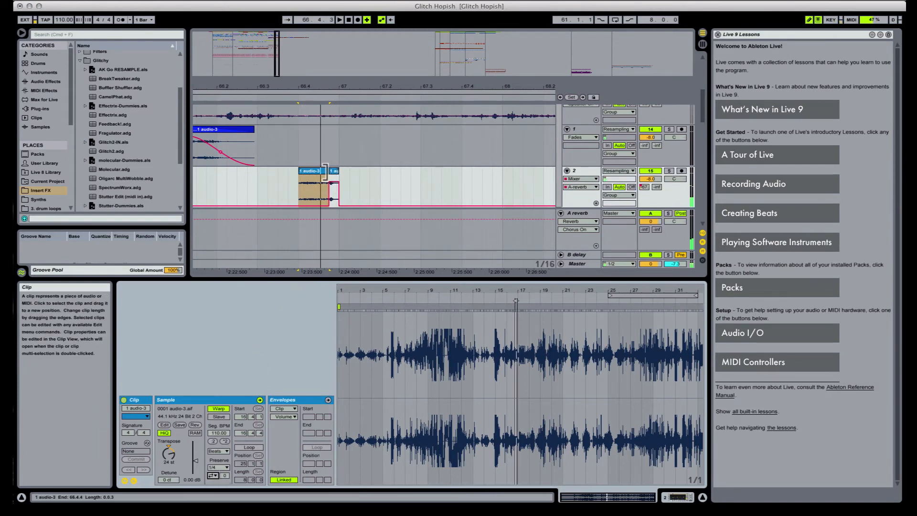
Step: Trim the end of the slice at 66.4.1 to just past 66.4.3 and draw a rising stepped B-delay send over it
{"action": "left_click_drag", "start_coordinate": [325, 172], "coordinate": [319, 173]}
{"action": "key", "text": "space"}
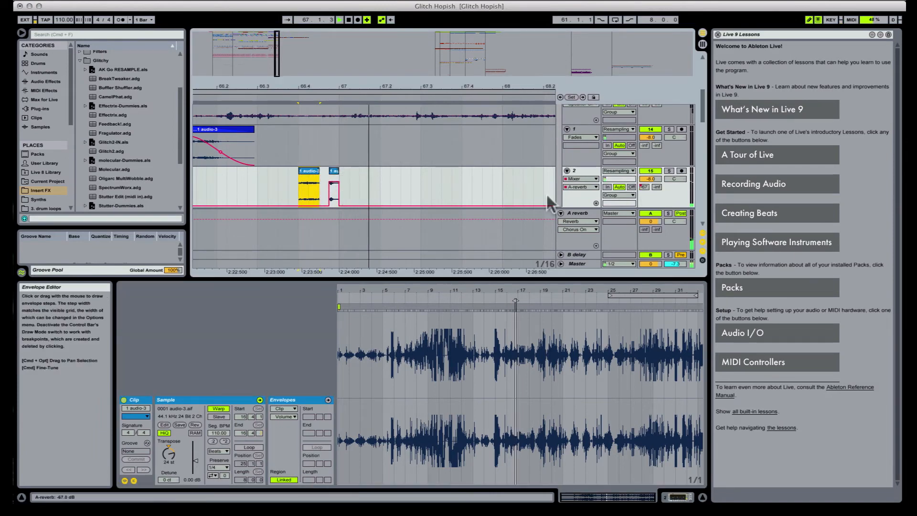
{"action": "left_click", "coordinate": [657, 186]}
{"action": "key", "text": "space"}
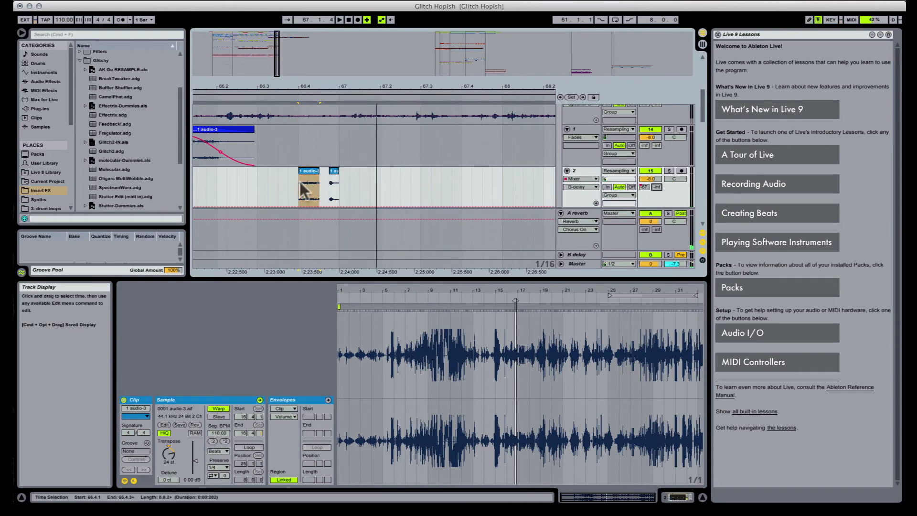
{"action": "left_click", "coordinate": [308, 184]}
{"action": "key", "text": "space"}
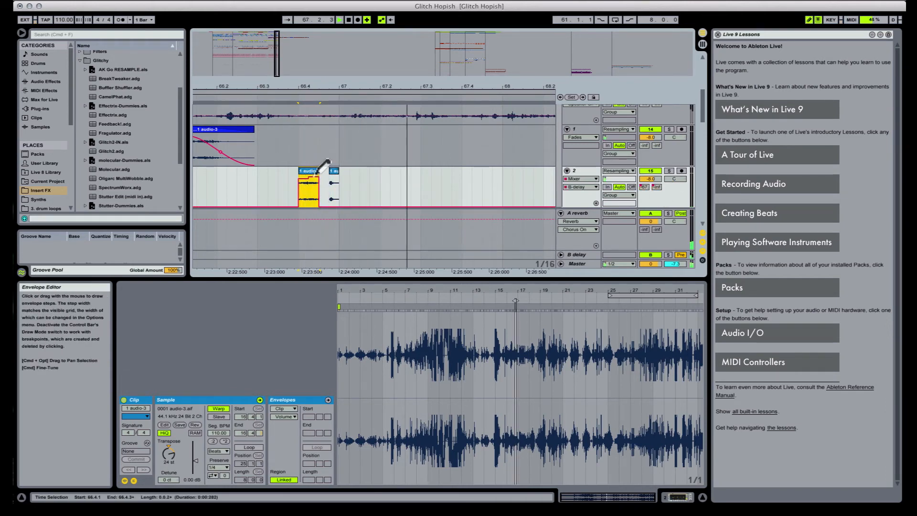
{"action": "key", "text": "space"}
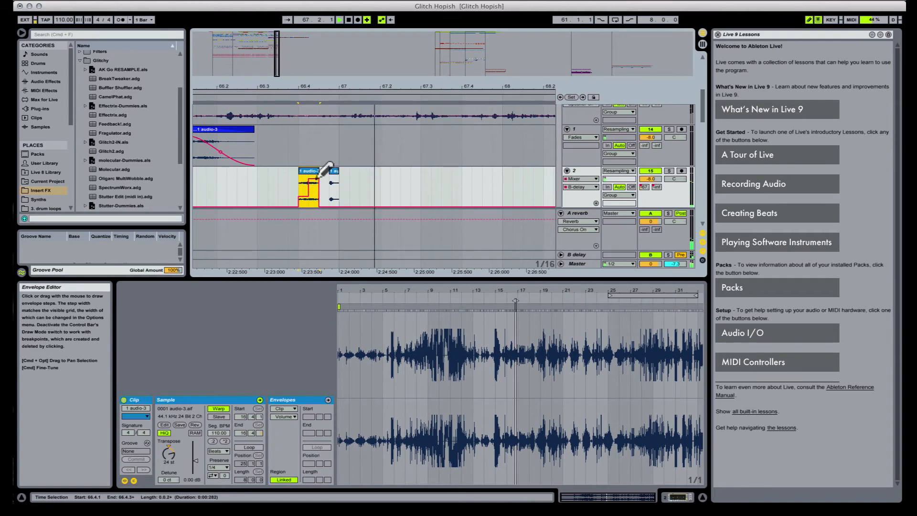
Step: Play back the chop arrangement from 61.1.1 and check the slices on tracks 1 and 2
{"action": "left_click_drag", "start_coordinate": [363, 85], "coordinate": [363, 38]}
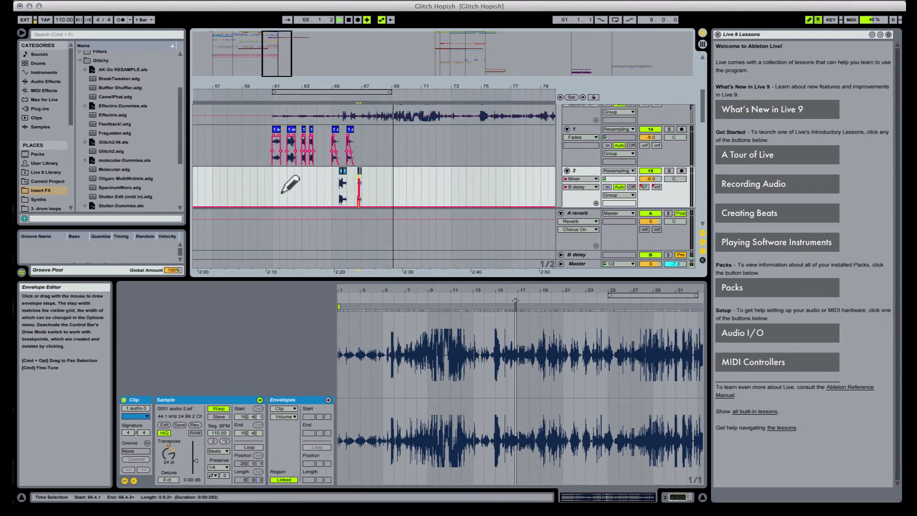
{"action": "left_click", "coordinate": [270, 175]}
{"action": "key", "text": "space"}
{"action": "scroll", "coordinate": [315, 180], "scroll_direction": "up", "scroll_amount": 3}
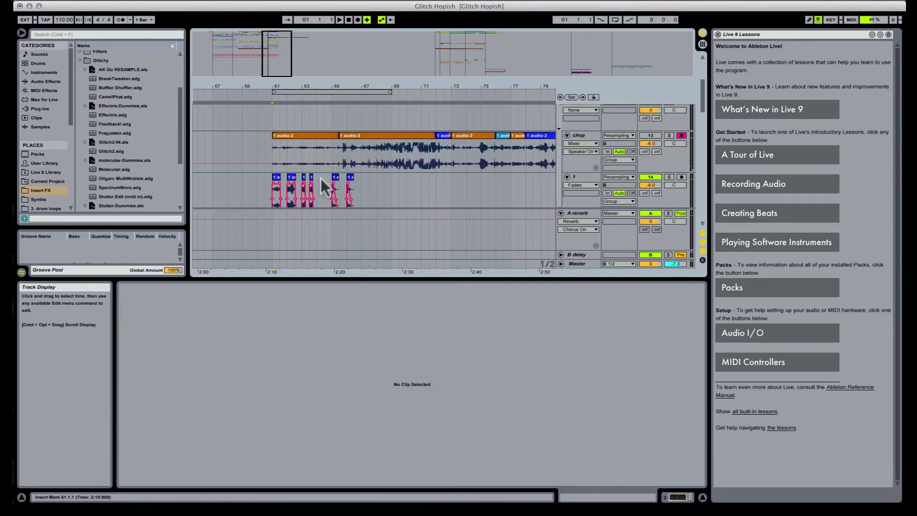
{"action": "key", "text": "space"}
{"action": "scroll", "coordinate": [353, 137], "scroll_direction": "down", "scroll_amount": 3}
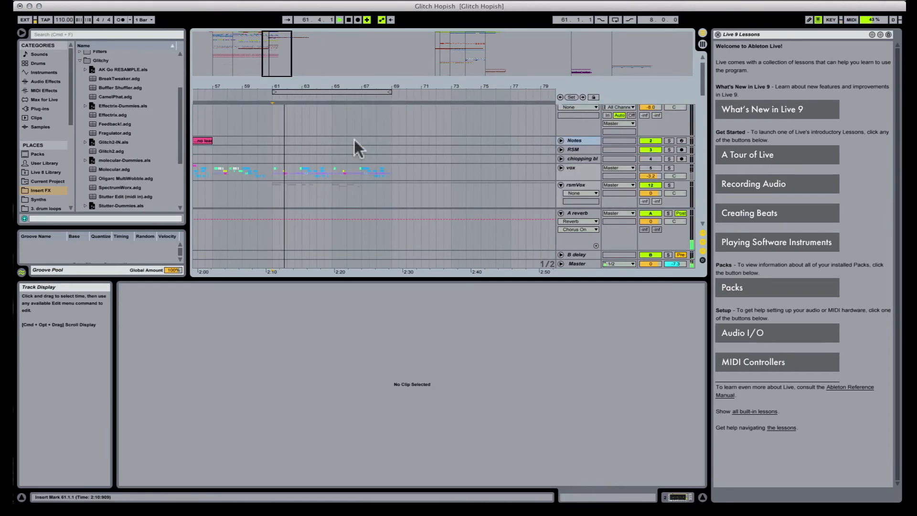
{"action": "scroll", "coordinate": [353, 137], "scroll_direction": "up", "scroll_amount": 3}
{"action": "scroll", "coordinate": [354, 139], "scroll_direction": "up", "scroll_amount": 2}
{"action": "scroll", "coordinate": [354, 139], "scroll_direction": "down", "scroll_amount": 4}
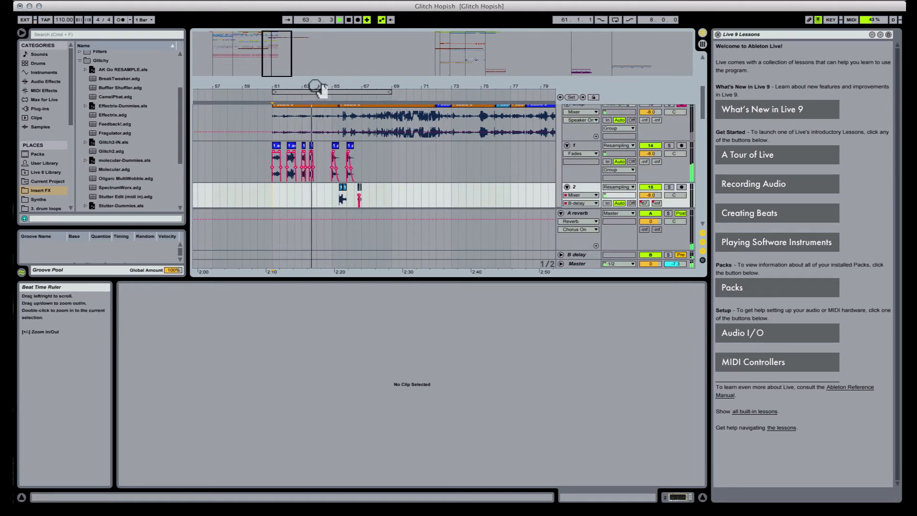
{"action": "left_click_drag", "start_coordinate": [312, 86], "coordinate": [313, 110]}
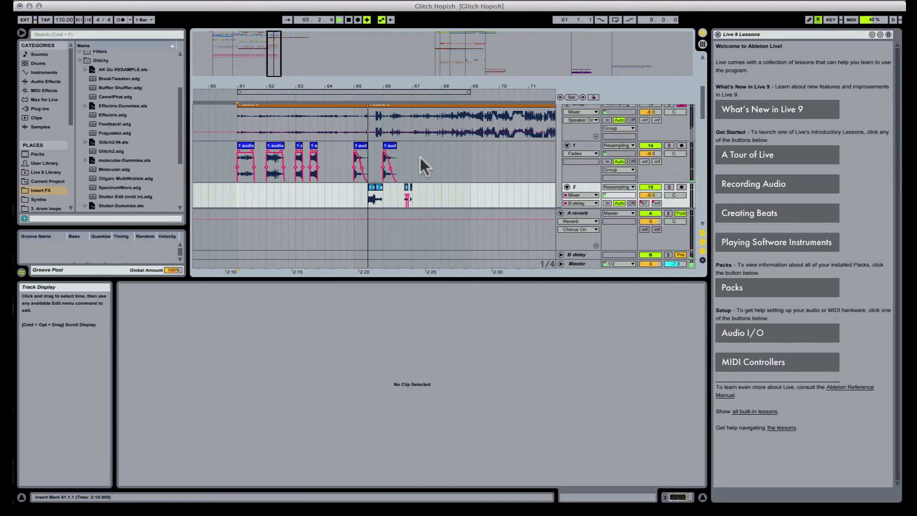
{"action": "scroll", "coordinate": [401, 158], "scroll_direction": "down", "scroll_amount": 2}
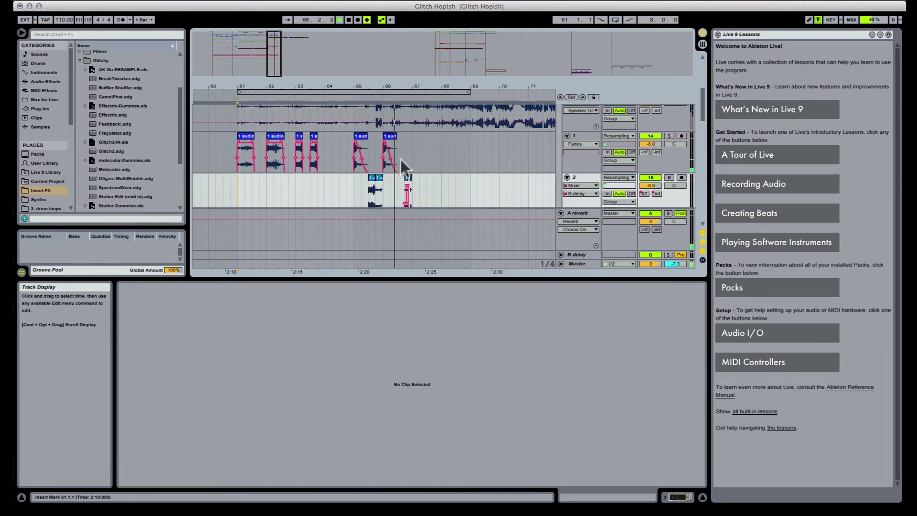
Step: Duplicate the half bar before 67.1.1 on track 2, slices and send automation included, to 67.1.1 and audition it
{"action": "left_click", "coordinate": [390, 151]}
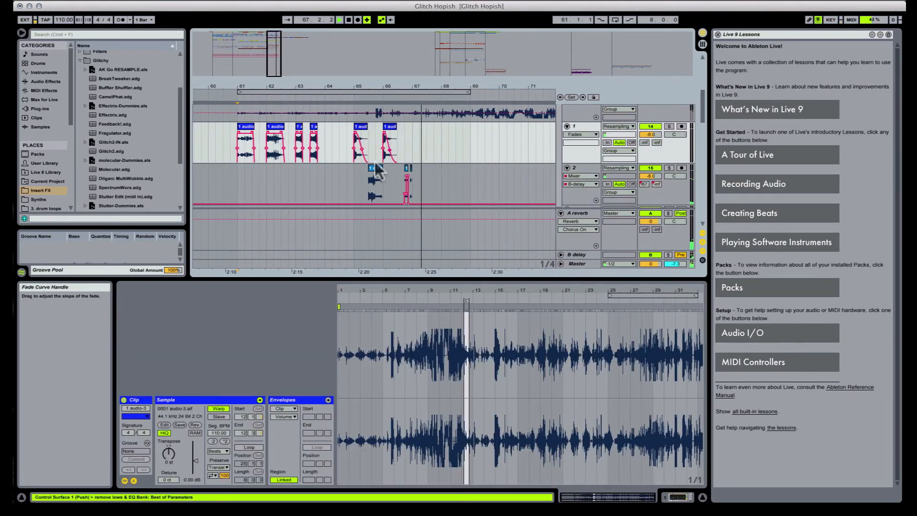
{"action": "left_click_drag", "start_coordinate": [384, 180], "coordinate": [415, 188]}
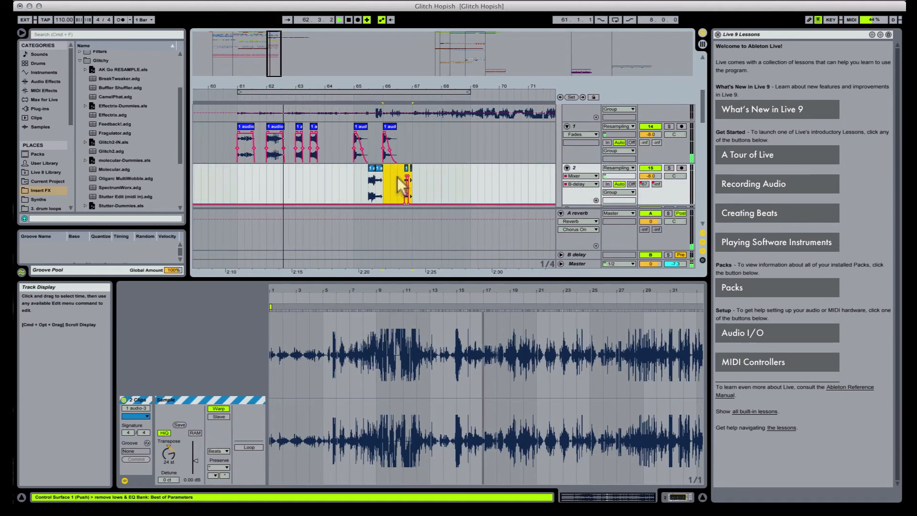
{"action": "left_click_drag", "start_coordinate": [398, 177], "coordinate": [415, 175]}
{"action": "key", "text": "super+d"}
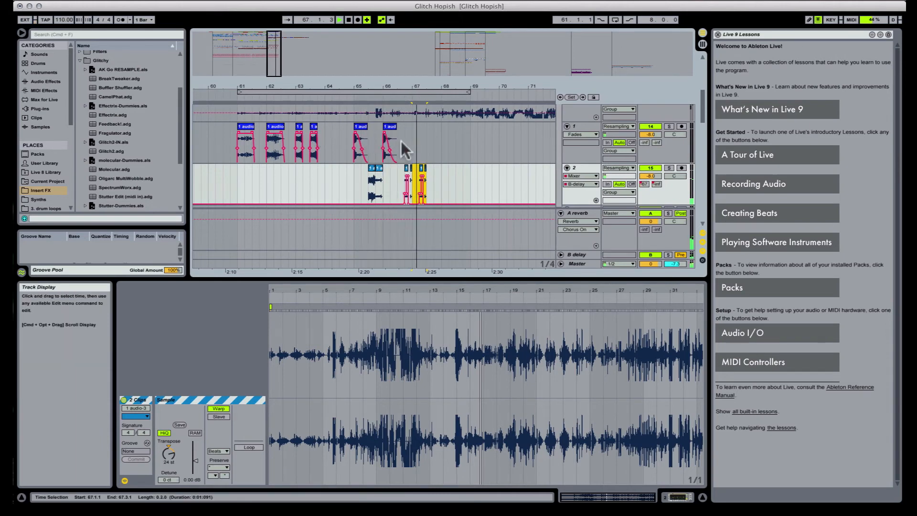
{"action": "left_click_drag", "start_coordinate": [417, 173], "coordinate": [438, 173]}
{"action": "key", "text": "space"}
{"action": "key", "text": "space"}
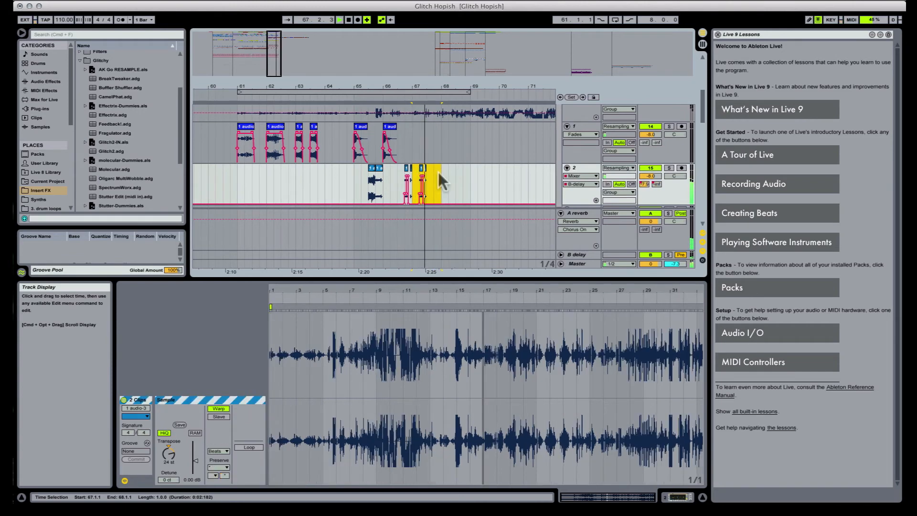
Step: Duplicate the half bar at 67.1.1 on track 2 to 67.3.1 and play back from 67.1.1
{"action": "left_click", "coordinate": [416, 181]}
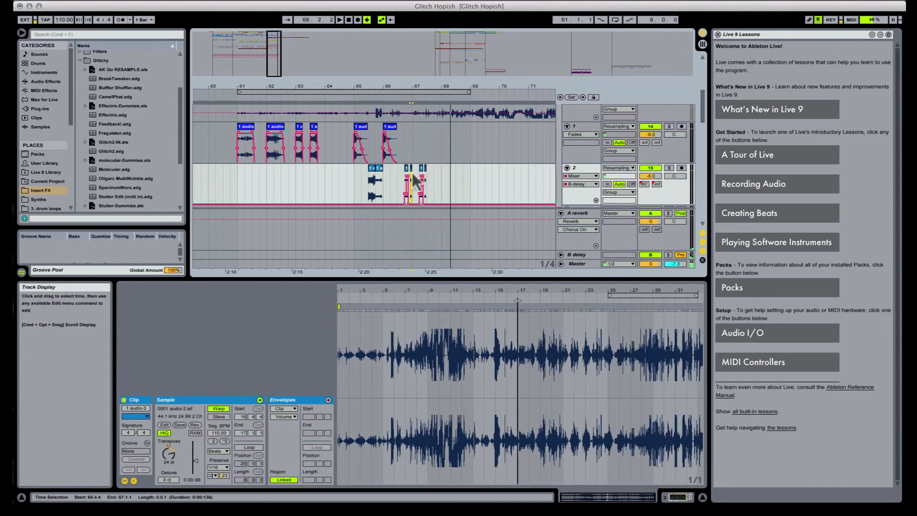
{"action": "left_click_drag", "start_coordinate": [413, 174], "coordinate": [422, 174]}
{"action": "key", "text": "space"}
{"action": "key", "text": "super+d"}
{"action": "left_click", "coordinate": [414, 175]}
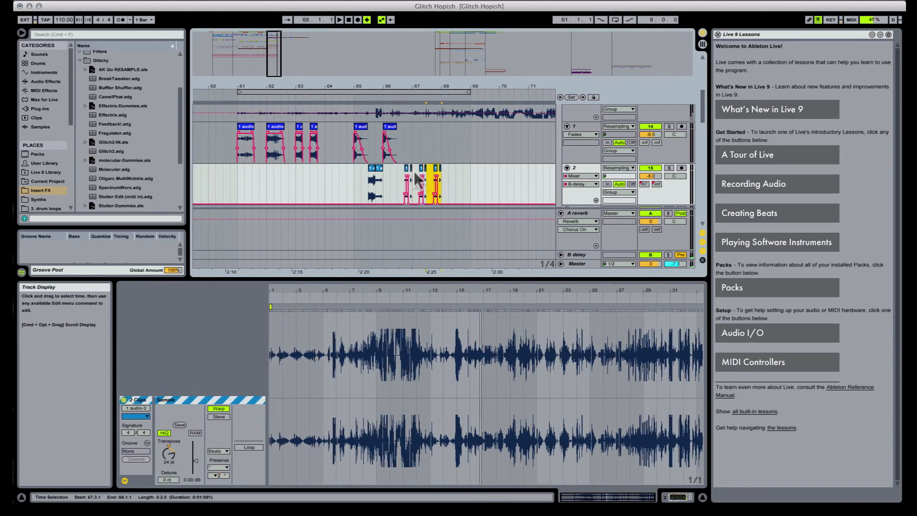
{"action": "key", "text": "space"}
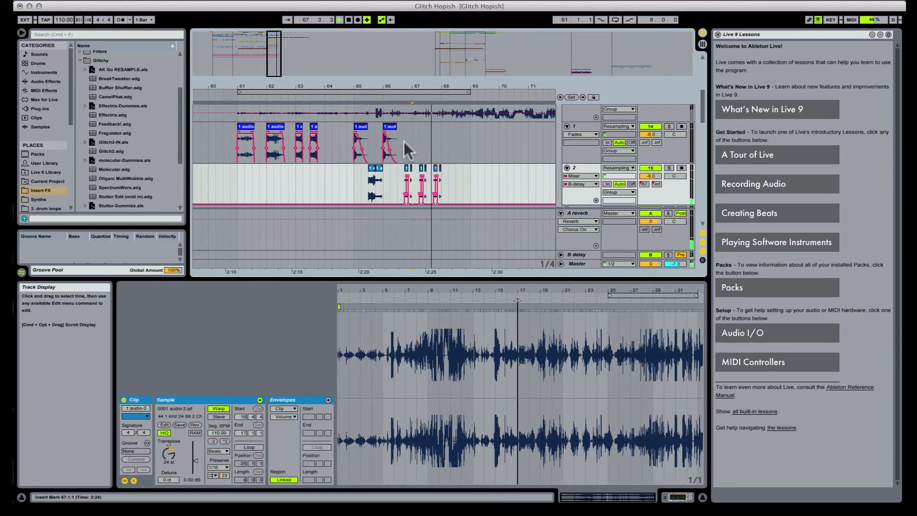
Step: Turn the vox group track back on and unfold it to show its individual tracks
{"action": "left_click", "coordinate": [246, 131]}
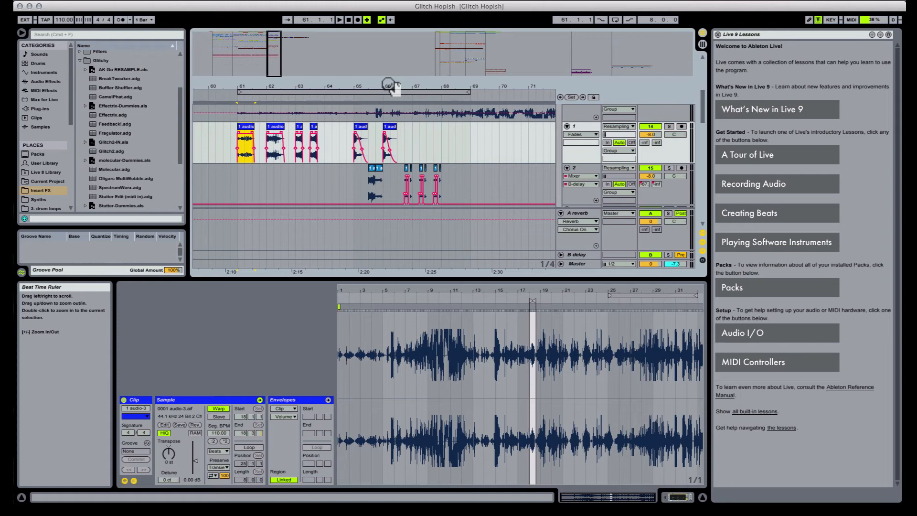
{"action": "scroll", "coordinate": [482, 148], "scroll_direction": "up", "scroll_amount": 10}
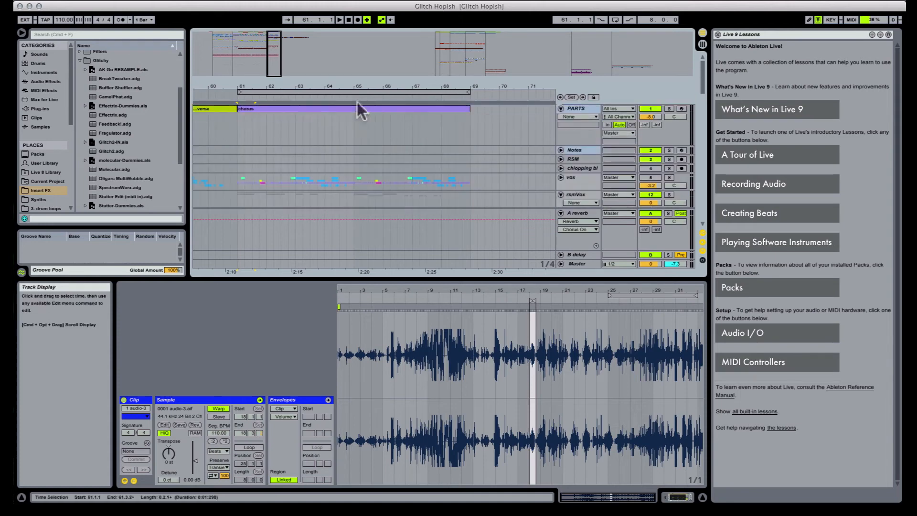
{"action": "left_click_drag", "start_coordinate": [377, 88], "coordinate": [381, 84]}
{"action": "scroll", "coordinate": [521, 126], "scroll_direction": "down", "scroll_amount": 5}
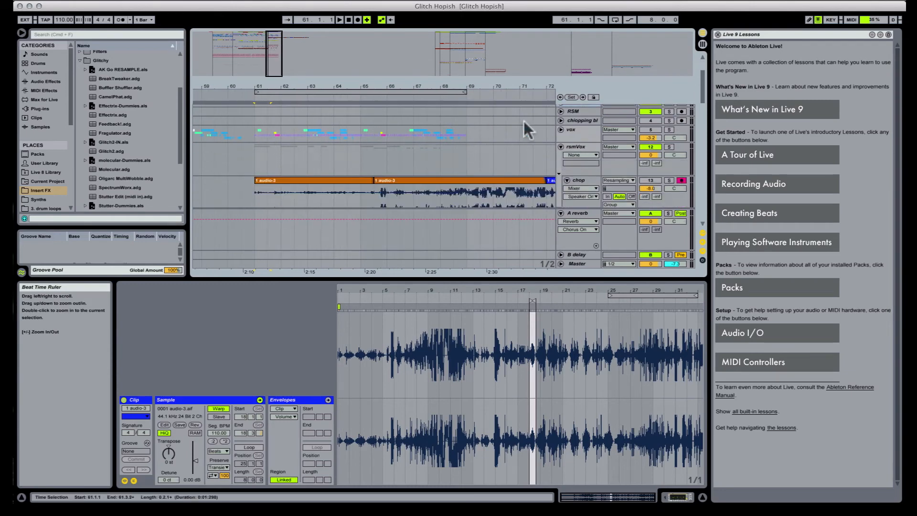
{"action": "left_click", "coordinate": [649, 129]}
{"action": "left_click", "coordinate": [560, 130]}
{"action": "scroll", "coordinate": [342, 136], "scroll_direction": "down", "scroll_amount": 5}
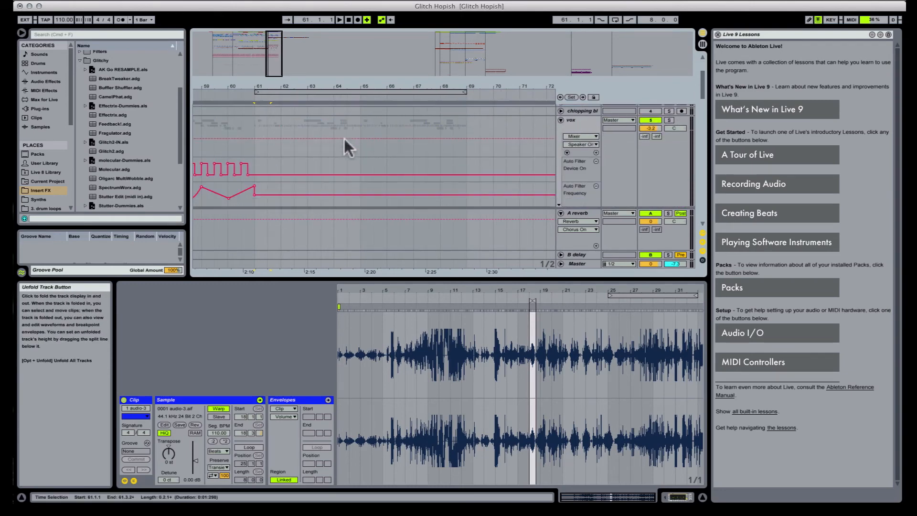
Step: Delete the vox clips from 62.1.3 to 62.3.1 on track 1 and the short clip at 62.2.4 on track 2
{"action": "left_click_drag", "start_coordinate": [314, 87], "coordinate": [308, 126]}
{"action": "left_click_drag", "start_coordinate": [324, 87], "coordinate": [375, 86]}
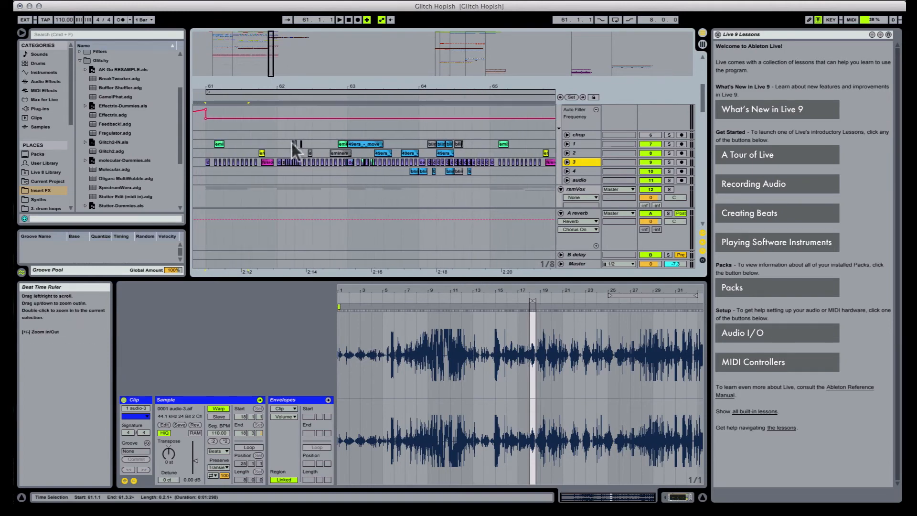
{"action": "left_click_drag", "start_coordinate": [290, 144], "coordinate": [314, 144]}
{"action": "left_click_drag", "start_coordinate": [311, 81], "coordinate": [313, 106]}
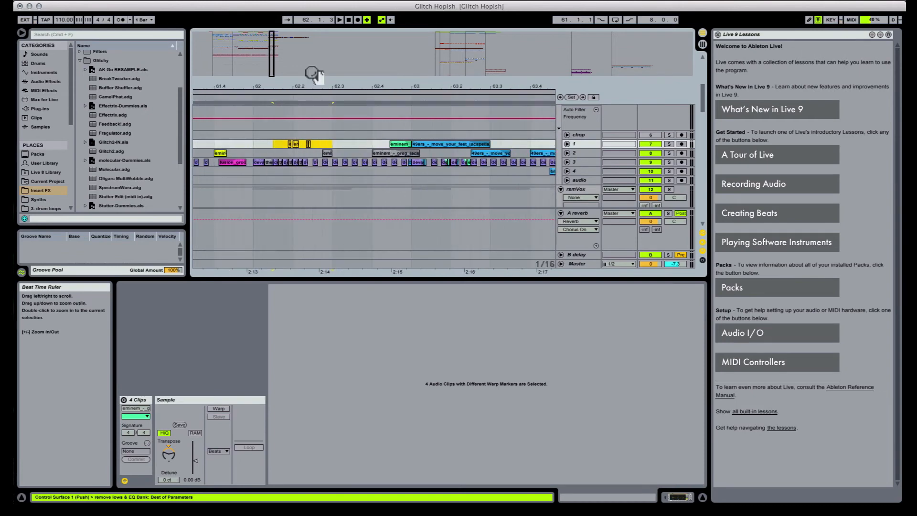
{"action": "key", "text": "Delete"}
{"action": "left_click", "coordinate": [327, 153]}
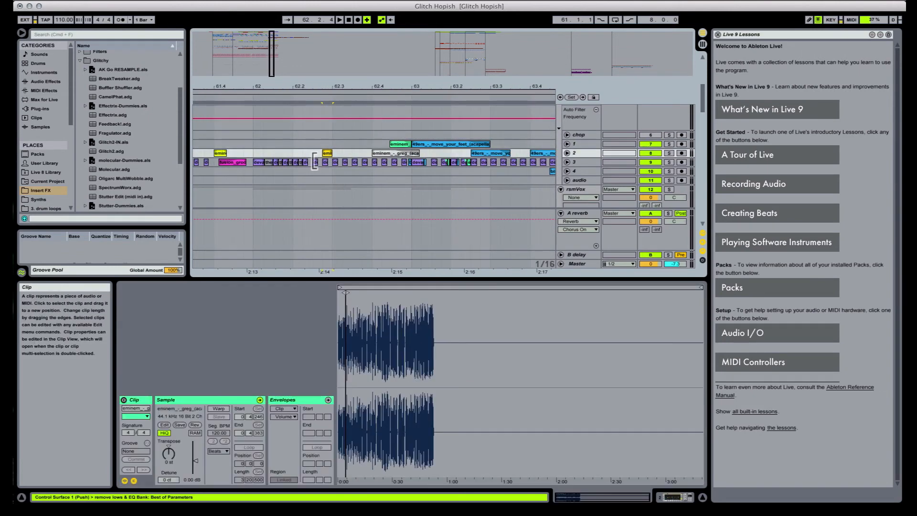
{"action": "key", "text": "Delete"}
Step: Delete the short filler slices between 62.1 and 62.3 on track 3 and the eminem clip at 62.4.1 on track 2
{"action": "left_click", "coordinate": [301, 162]}
{"action": "key", "text": "Delete"}
{"action": "left_click", "coordinate": [290, 162]}
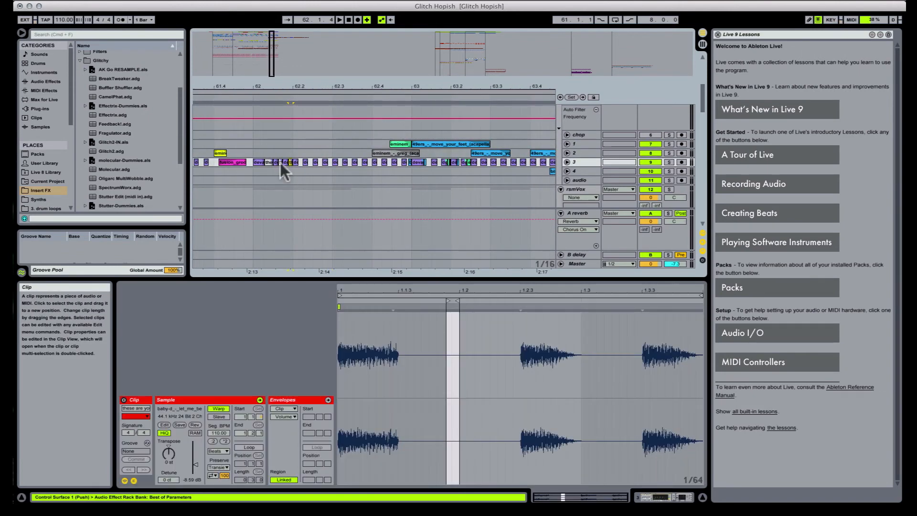
{"action": "key", "text": "Delete"}
{"action": "left_click", "coordinate": [280, 162]}
{"action": "key", "text": "Delete"}
{"action": "left_click", "coordinate": [267, 162]}
{"action": "key", "text": "Delete"}
{"action": "left_click", "coordinate": [382, 153]}
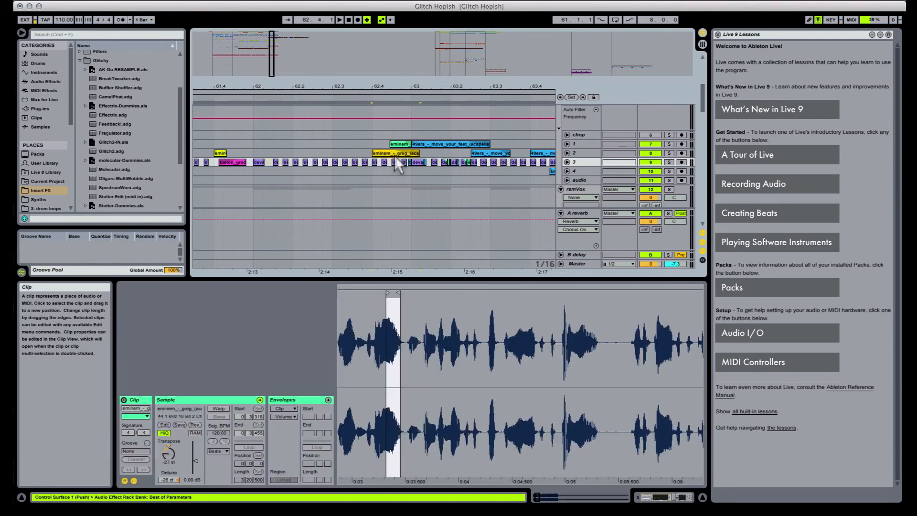
{"action": "key", "text": "Delete"}
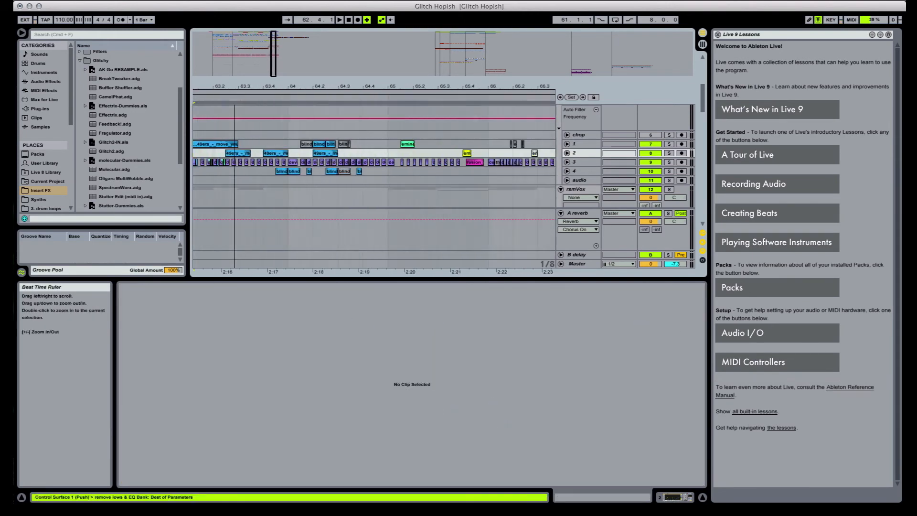
Step: Delete the blind_truth clips before 64.2 and around 64.3 on track 1, and the clip at 64.3.1 on track 4
{"action": "left_click", "coordinate": [331, 144]}
{"action": "key", "text": "Delete"}
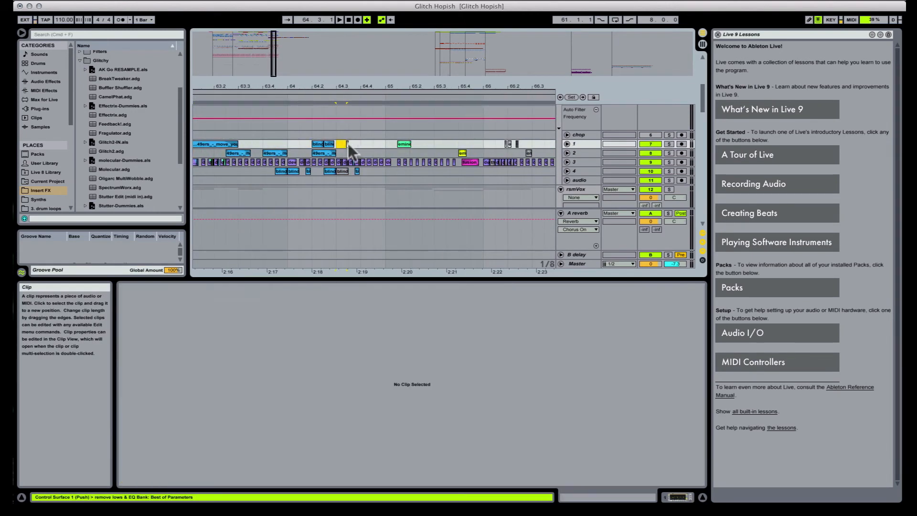
{"action": "left_click", "coordinate": [347, 144]}
{"action": "key", "text": "Delete"}
{"action": "left_click", "coordinate": [341, 171]}
{"action": "key", "text": "Delete"}
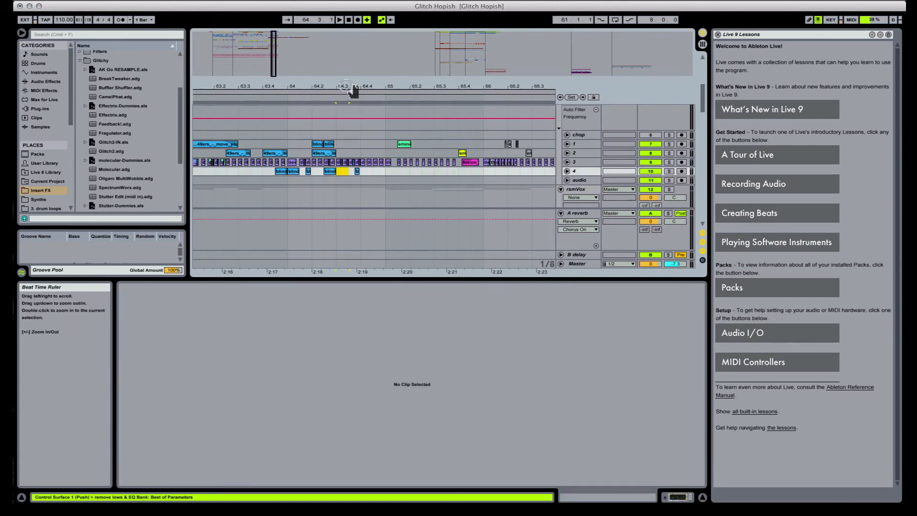
Step: Delete the short 2_live_crew filler clips between 64.1.3 and 64.4 on track 3
{"action": "left_click_drag", "start_coordinate": [352, 90], "coordinate": [347, 162]}
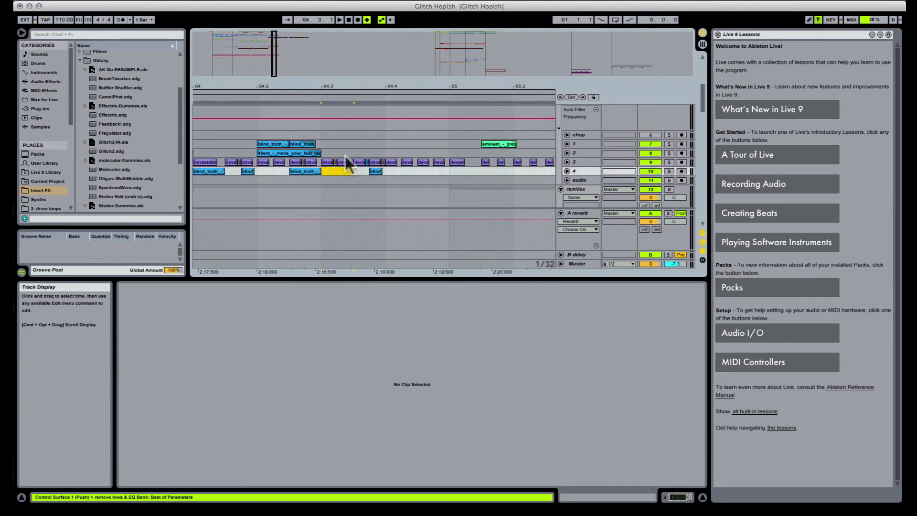
{"action": "left_click", "coordinate": [303, 163]}
{"action": "key", "text": "Delete"}
{"action": "left_click", "coordinate": [335, 162]}
{"action": "key", "text": "Delete"}
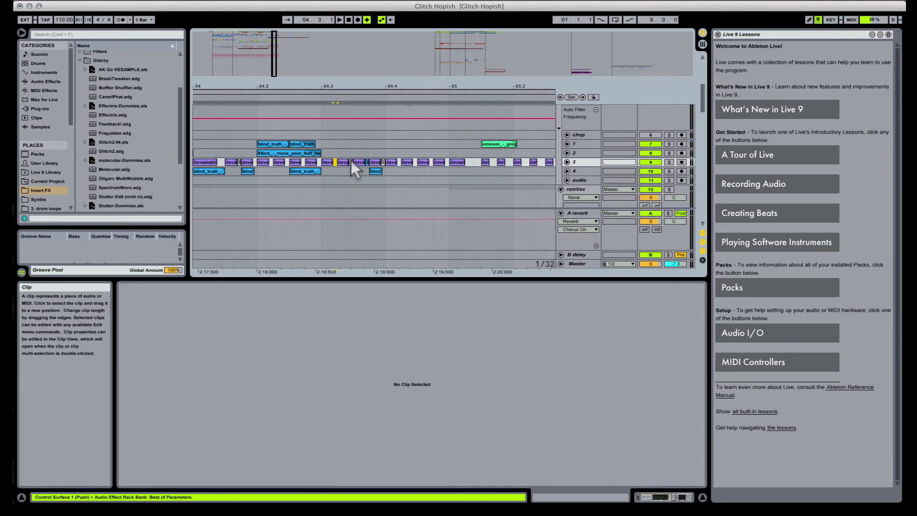
{"action": "left_click", "coordinate": [352, 162]}
{"action": "key", "text": "Delete"}
{"action": "left_click", "coordinate": [383, 163]}
{"action": "key", "text": "Delete"}
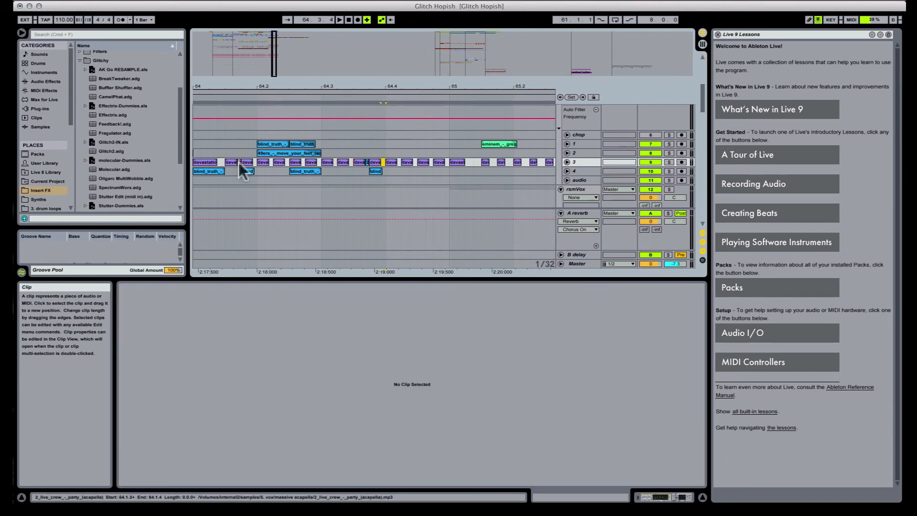
{"action": "left_click", "coordinate": [239, 162]}
{"action": "key", "text": "Delete"}
Step: Delete the vox clips between 66.1.3 and 66.3 on tracks 1 and 2
{"action": "left_click_drag", "start_coordinate": [356, 83], "coordinate": [242, 51]}
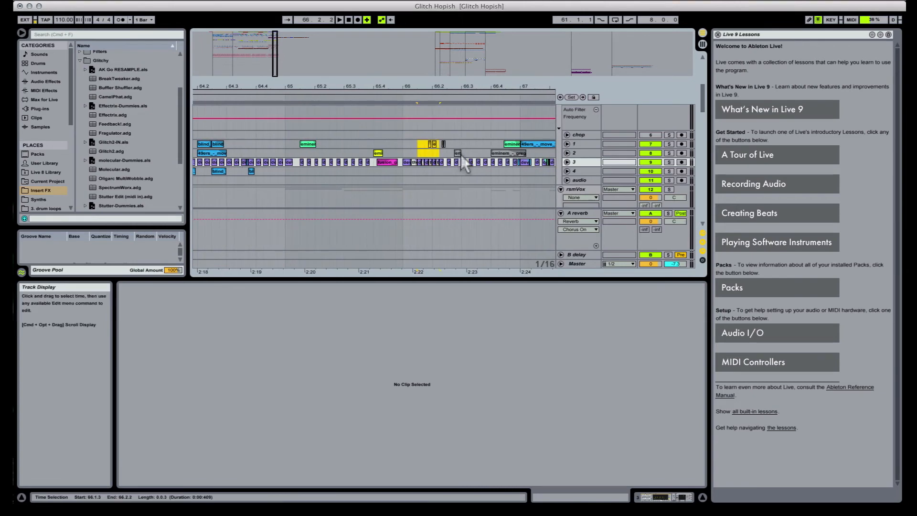
{"action": "left_click_drag", "start_coordinate": [461, 154], "coordinate": [462, 152]}
{"action": "key", "text": "Delete"}
Step: Delete the short filler slices between 66.1.2 and 66.3 on track 3 and the eminem clip at 66.4.1 on track 2
{"action": "left_click", "coordinate": [414, 162]}
{"action": "key", "text": "Delete"}
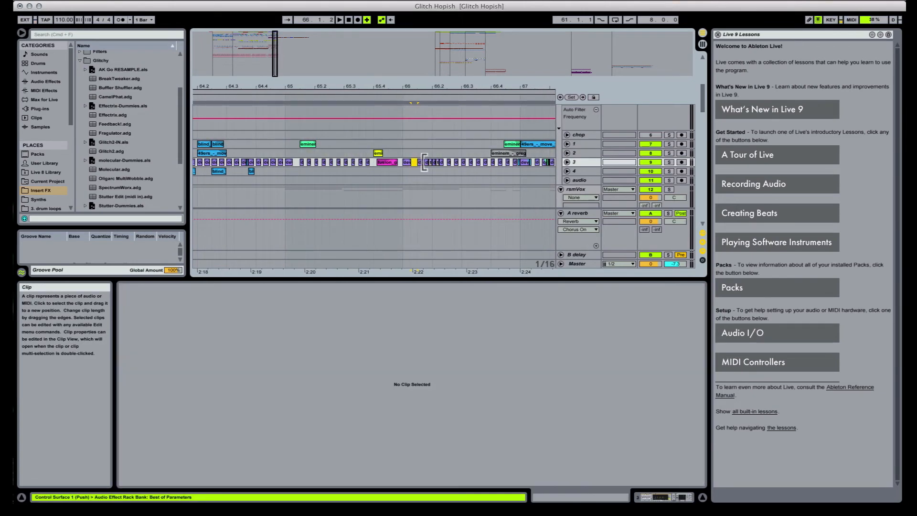
{"action": "left_click", "coordinate": [423, 162]}
{"action": "key", "text": "Delete"}
{"action": "left_click", "coordinate": [432, 162]}
{"action": "key", "text": "Delete"}
{"action": "left_click", "coordinate": [433, 163]}
{"action": "key", "text": "Delete"}
{"action": "left_click", "coordinate": [504, 152]}
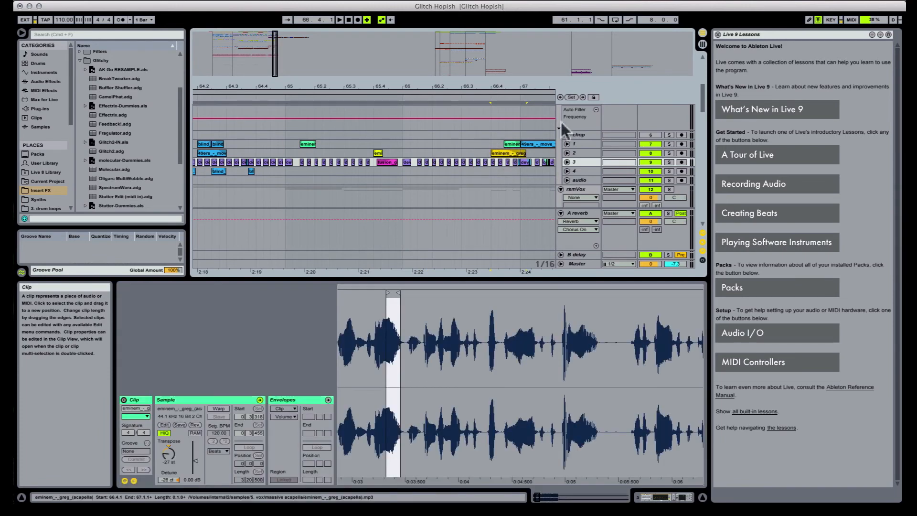
{"action": "key", "text": "Delete"}
Step: Delete the blind_truth clips before 68.2 and around 68.3 on track 1, and the clip at 68.3.1 on track 4
{"action": "scroll", "coordinate": [368, 177], "scroll_direction": "right", "scroll_amount": 10}
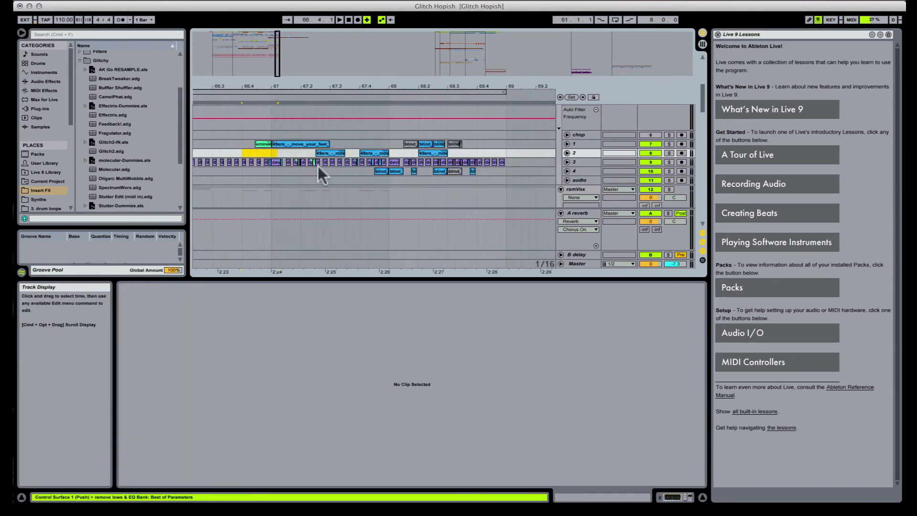
{"action": "left_click", "coordinate": [409, 144]}
{"action": "key", "text": "Delete"}
{"action": "left_click_drag", "start_coordinate": [461, 142], "coordinate": [452, 169]}
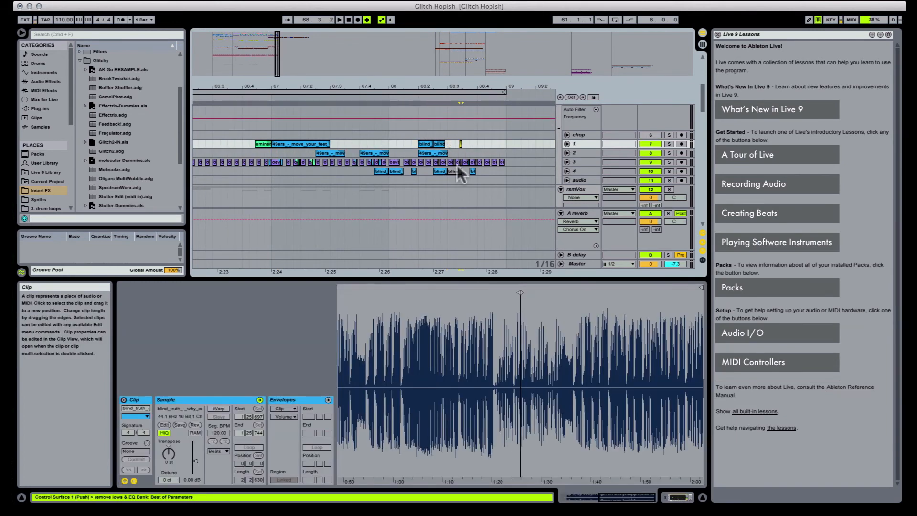
{"action": "key", "text": "Delete"}
Step: Delete the short 2_live_crew filler clips between 68.1.3 and 68.4 on track 3
{"action": "left_click_drag", "start_coordinate": [471, 83], "coordinate": [470, 119]}
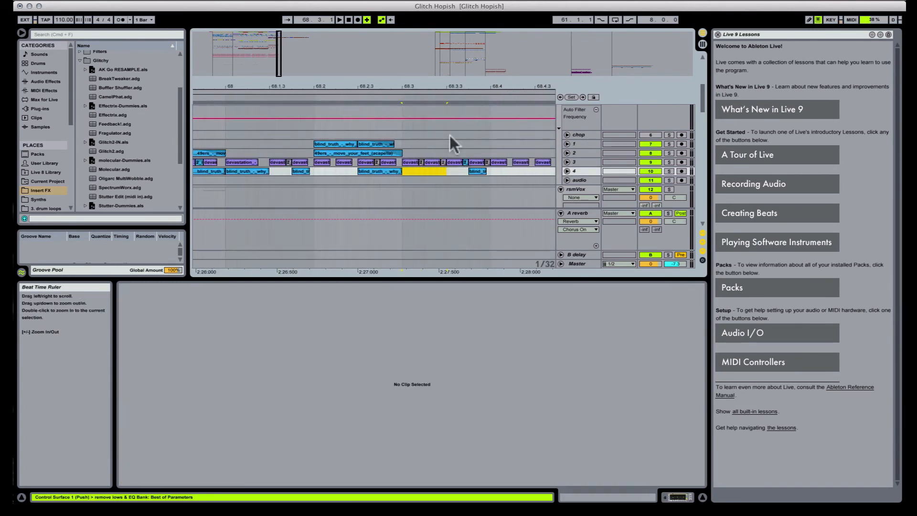
{"action": "left_click", "coordinate": [442, 162]}
{"action": "left_click", "coordinate": [486, 161]}
{"action": "key", "text": "Delete"}
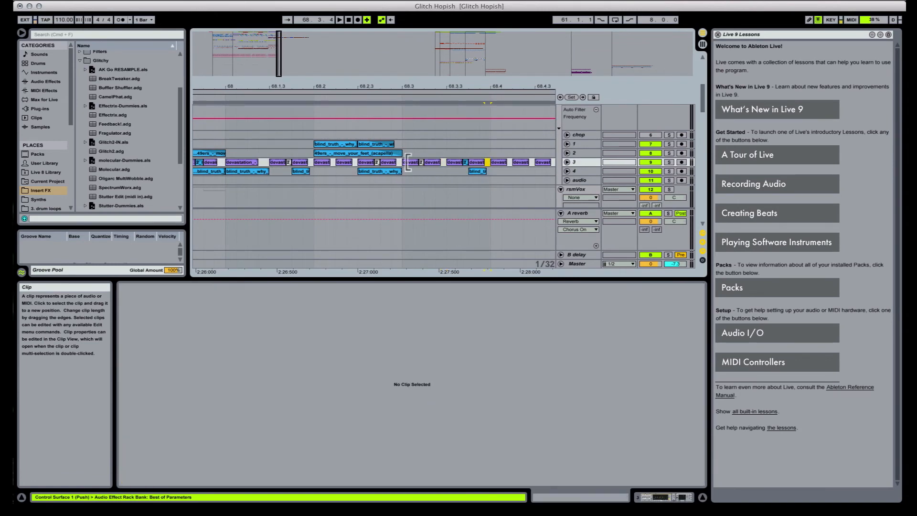
{"action": "left_click", "coordinate": [422, 161]}
{"action": "key", "text": "Delete"}
{"action": "left_click", "coordinate": [377, 162]}
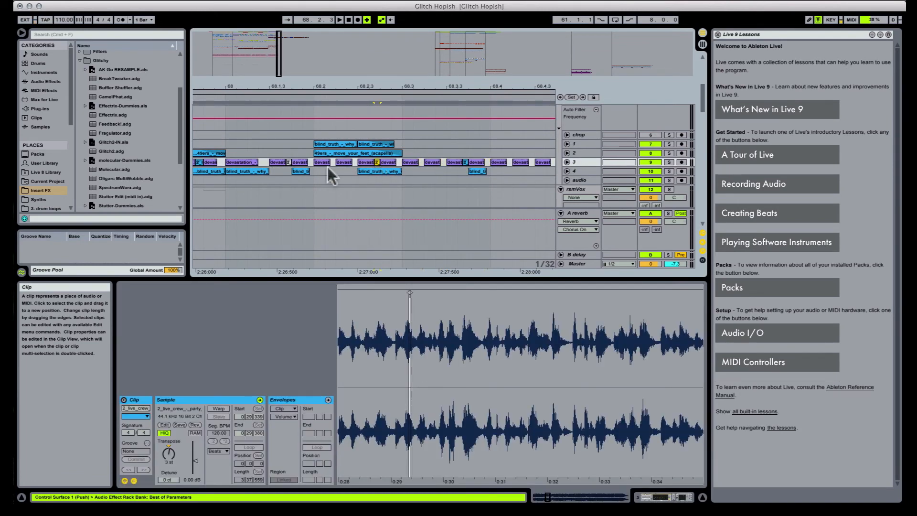
{"action": "key", "text": "Delete"}
{"action": "left_click", "coordinate": [289, 162]}
{"action": "key", "text": "Delete"}
Step: Deactivate the vox clips between bars 61 and 69 on tracks 1, 2 and 4
{"action": "left_click_drag", "start_coordinate": [326, 83], "coordinate": [527, 76]}
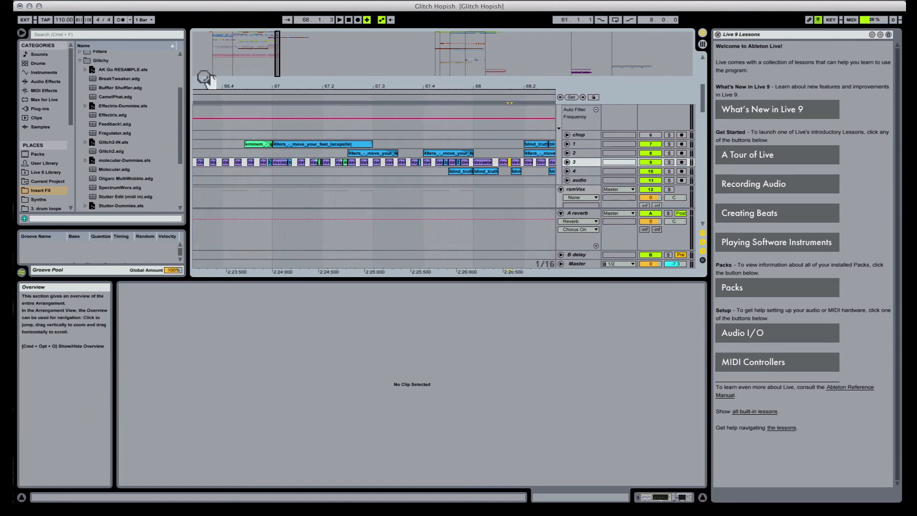
{"action": "left_click_drag", "start_coordinate": [206, 84], "coordinate": [313, 117]}
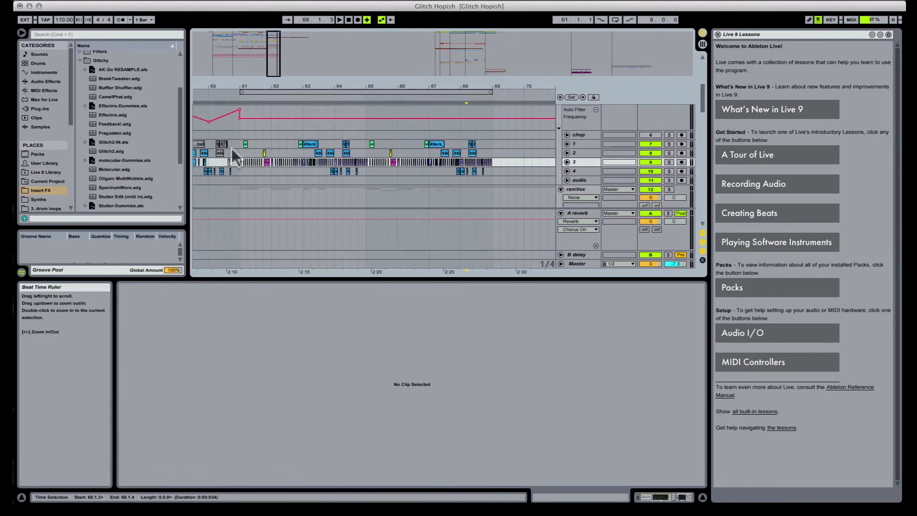
{"action": "left_click_drag", "start_coordinate": [239, 144], "coordinate": [241, 167]}
{"action": "scroll", "coordinate": [648, 136], "scroll_direction": "up", "scroll_amount": 5}
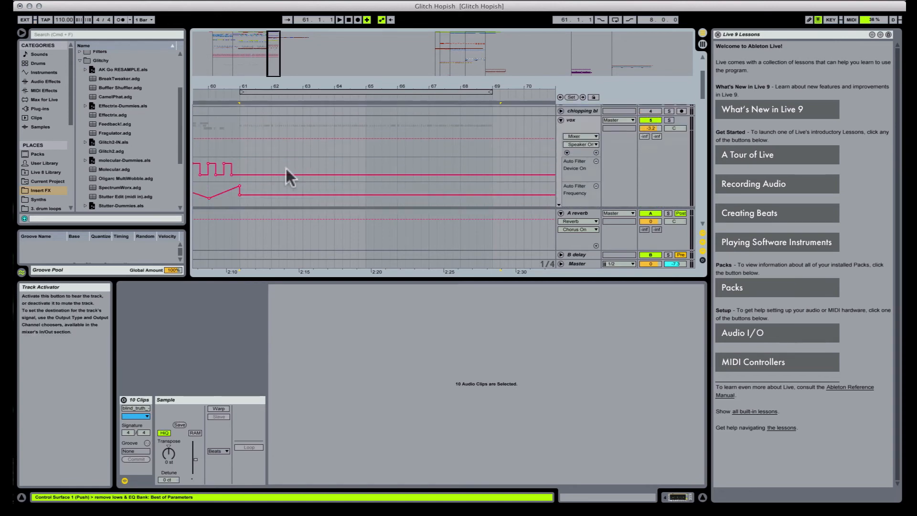
Step: Play the chorus from 61.1.1 through to bar 69 to hear the thinned vocals
{"action": "scroll", "coordinate": [262, 160], "scroll_direction": "down", "scroll_amount": 5}
{"action": "left_click", "coordinate": [238, 155]}
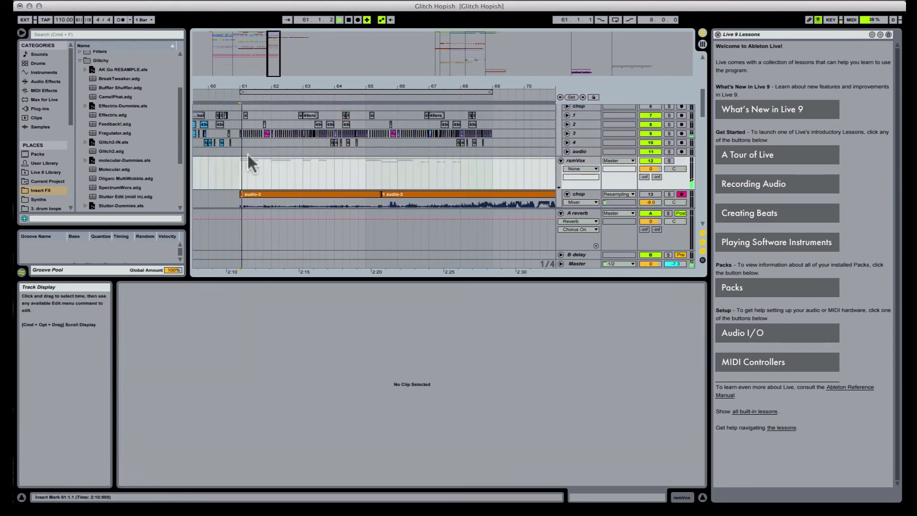
{"action": "key", "text": "space"}
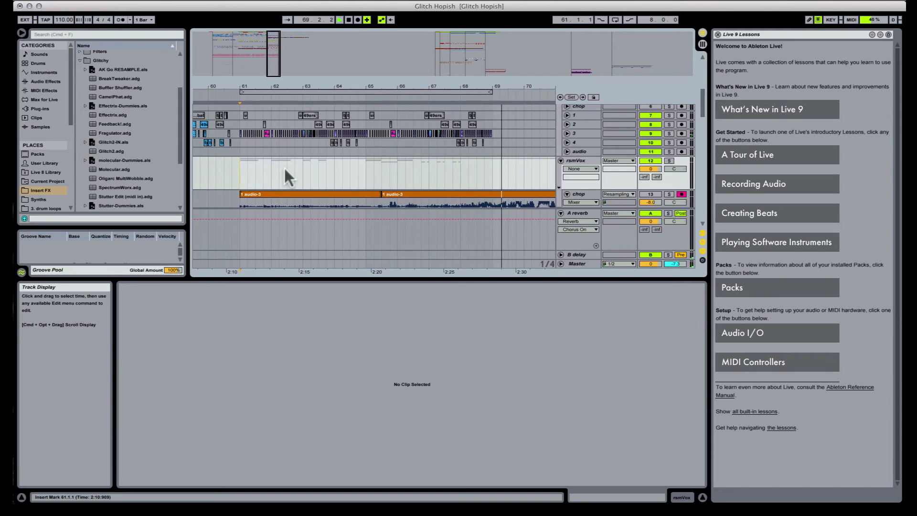
{"action": "key", "text": "space"}
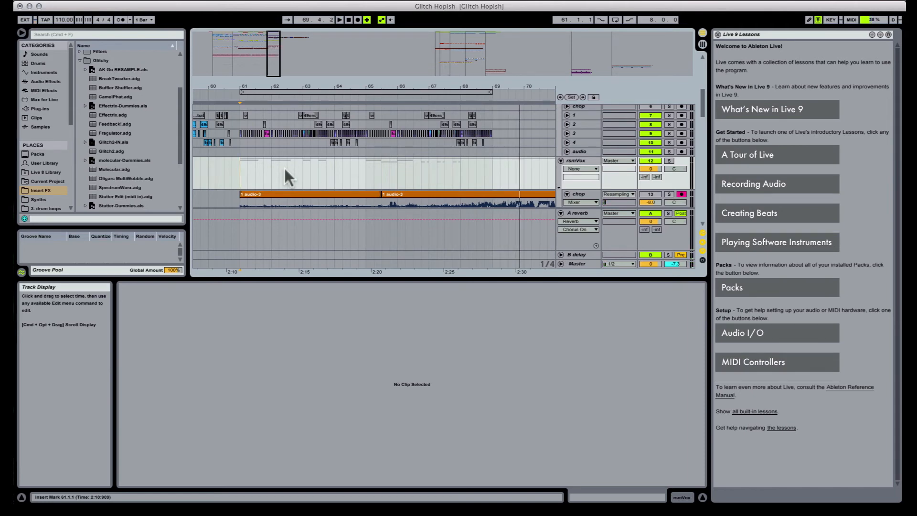
Step: Play briefly from 57.1.1 and check the Soundflower audio output routing
{"action": "left_click_drag", "start_coordinate": [327, 86], "coordinate": [343, 76]}
{"action": "left_click", "coordinate": [230, 169]}
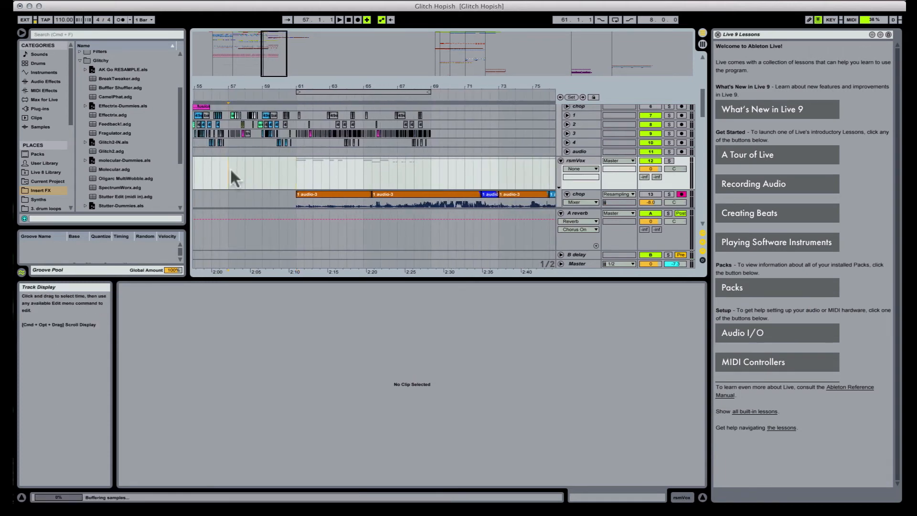
{"action": "key", "text": "space"}
{"action": "scroll", "coordinate": [269, 168], "scroll_direction": "up", "scroll_amount": 3}
{"action": "key", "text": "space"}
{"action": "left_click", "coordinate": [594, 2]}
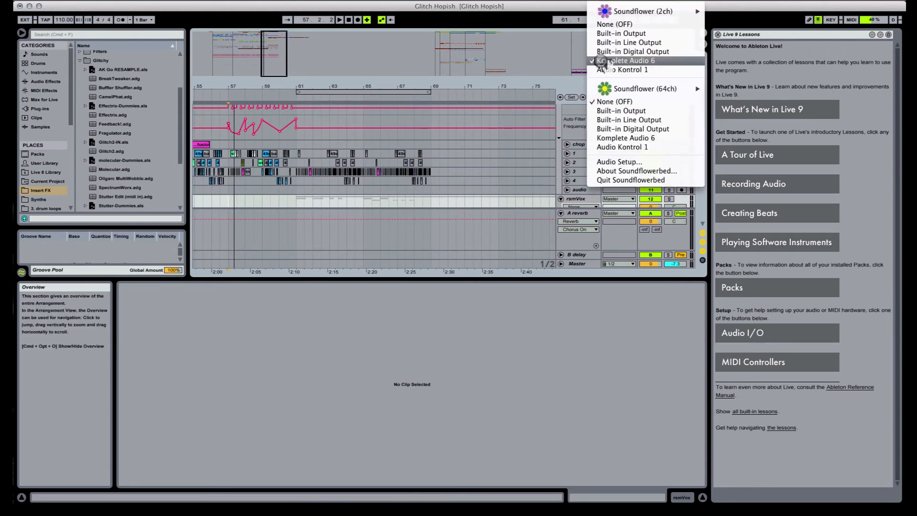
{"action": "left_click", "coordinate": [404, 133]}
Step: Set the playback start to 61.1.1, enlarge the arrangement area, and solo the vox and rsmVox groups
{"action": "left_click", "coordinate": [296, 179]}
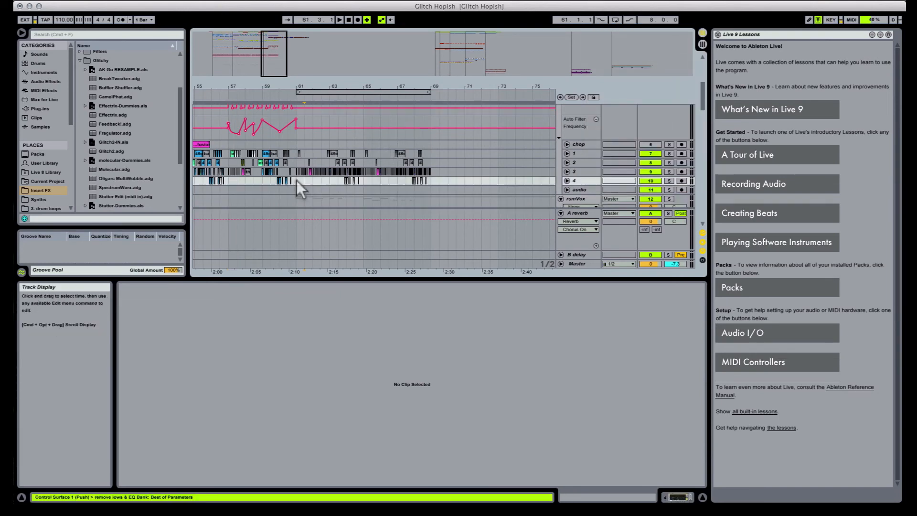
{"action": "left_click_drag", "start_coordinate": [507, 277], "coordinate": [518, 329]}
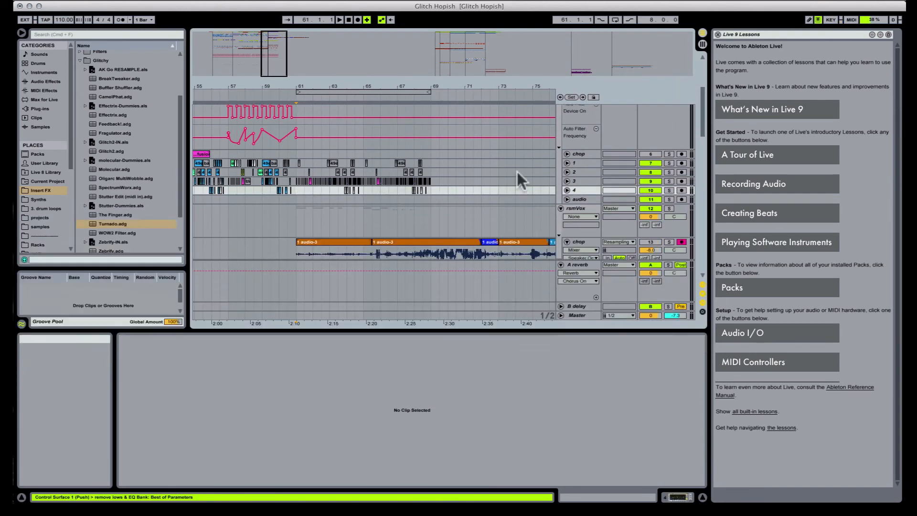
{"action": "scroll", "coordinate": [556, 142], "scroll_direction": "up", "scroll_amount": 4}
{"action": "left_click", "coordinate": [669, 178]}
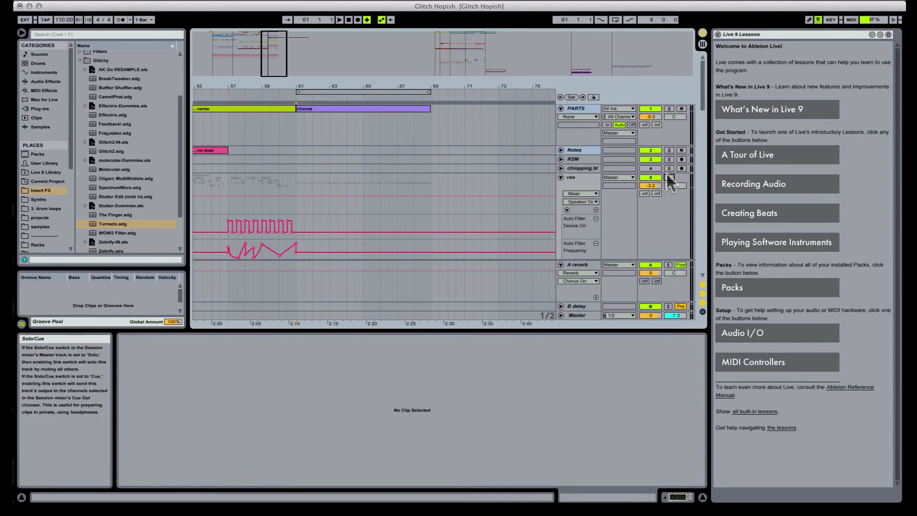
{"action": "scroll", "coordinate": [478, 165], "scroll_direction": "down", "scroll_amount": 1}
{"action": "scroll", "coordinate": [472, 167], "scroll_direction": "down", "scroll_amount": 10}
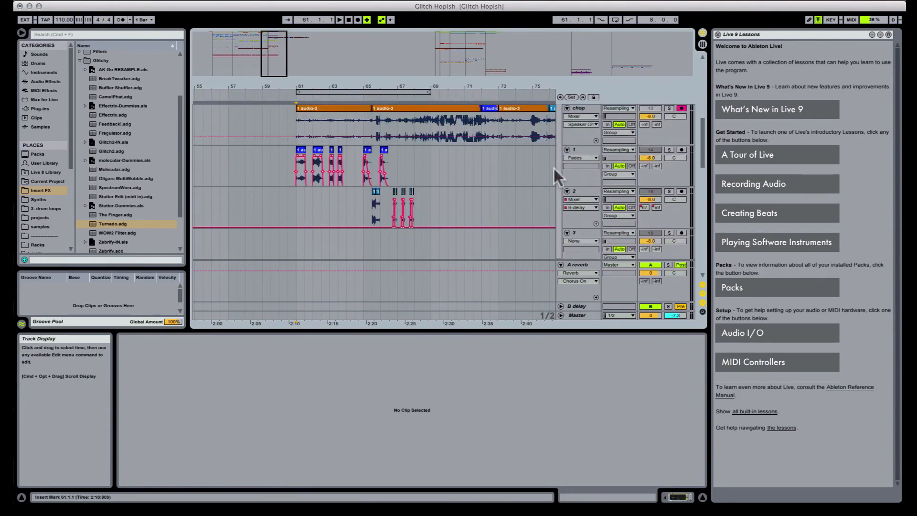
{"action": "left_click", "coordinate": [669, 132]}
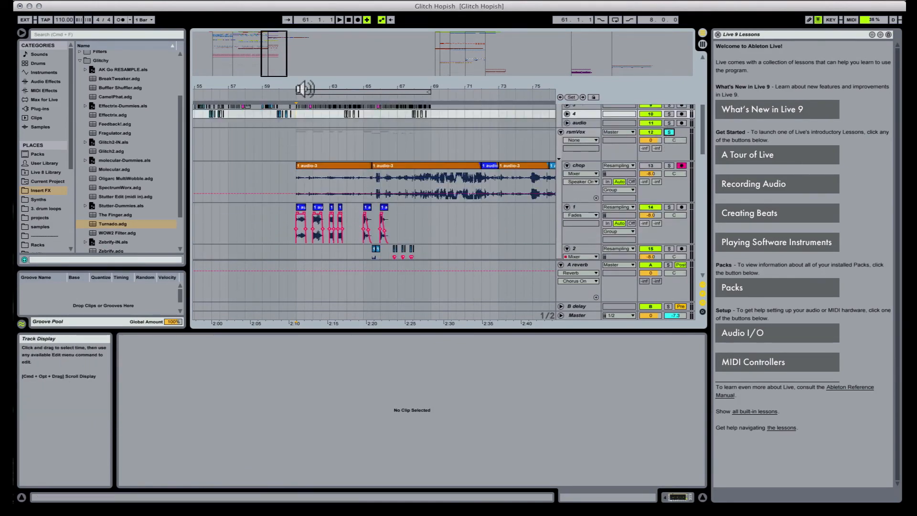
Step: Play the soloed vocals from 61.1.1 and select the first audio-3 slice on track 1 of the rsmVox group
{"action": "left_click_drag", "start_coordinate": [314, 86], "coordinate": [315, 141]}
{"action": "scroll", "coordinate": [318, 222], "scroll_direction": "up", "scroll_amount": 3}
{"action": "key", "text": "space"}
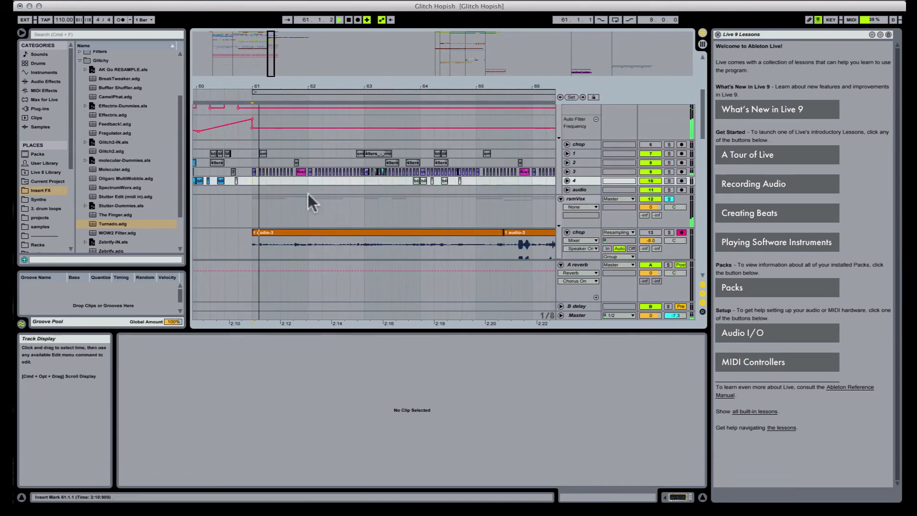
{"action": "scroll", "coordinate": [283, 186], "scroll_direction": "down", "scroll_amount": 3}
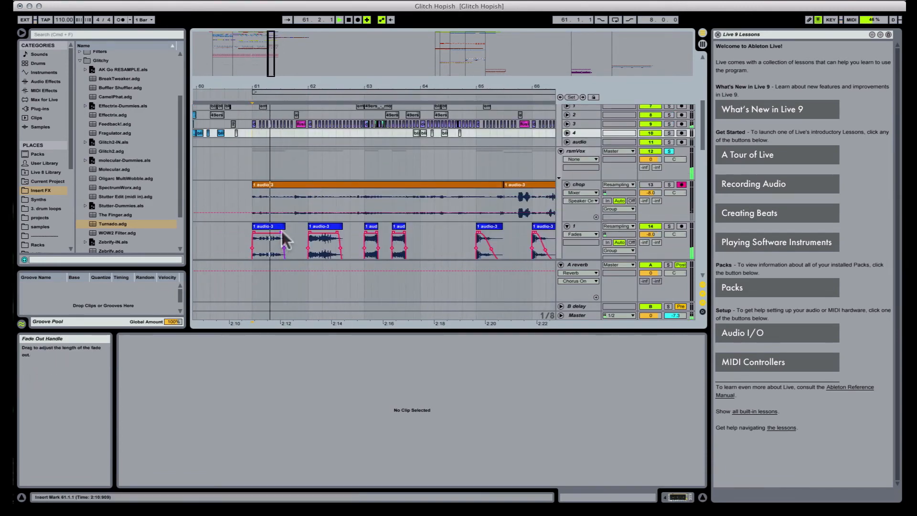
{"action": "key", "text": "space"}
{"action": "left_click", "coordinate": [281, 231]}
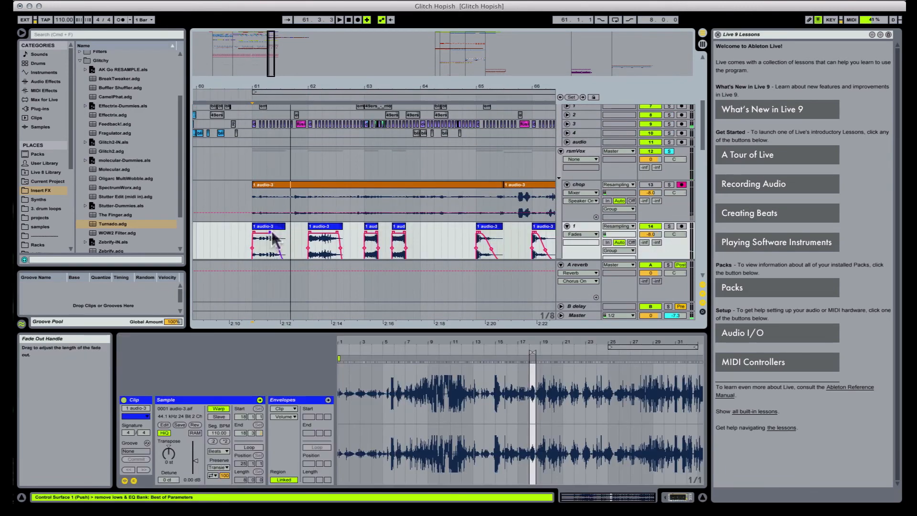
Step: Deactivate the three devastation slices starting at 61.2.1 on track 3 of the vox group and play back from 61.1.1
{"action": "left_click_drag", "start_coordinate": [273, 81], "coordinate": [271, 95]}
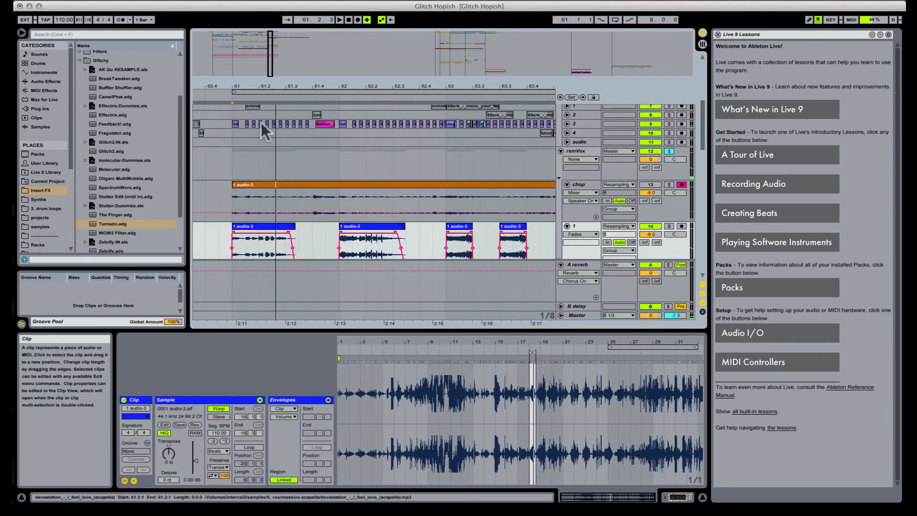
{"action": "left_click", "coordinate": [274, 124]}
{"action": "left_click", "coordinate": [275, 124], "text": "shift"}
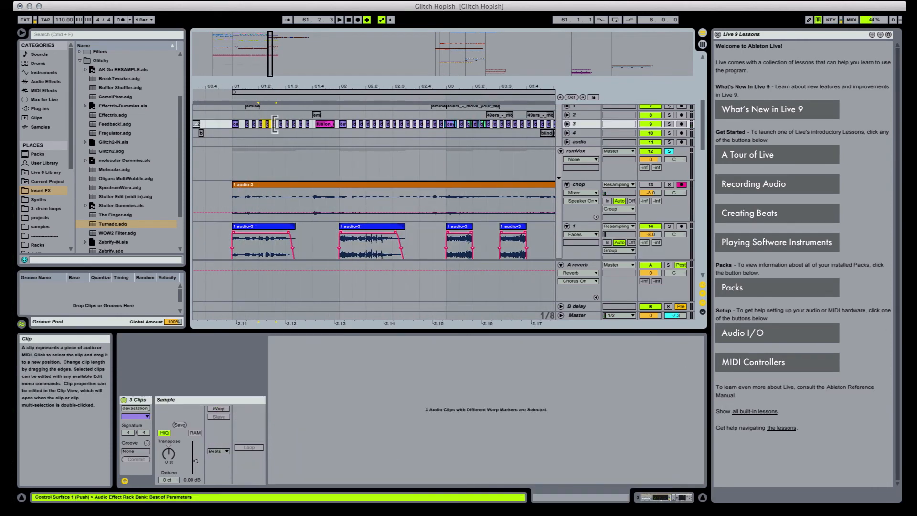
{"action": "key", "text": "space"}
{"action": "left_click", "coordinate": [233, 130]}
{"action": "key", "text": "space"}
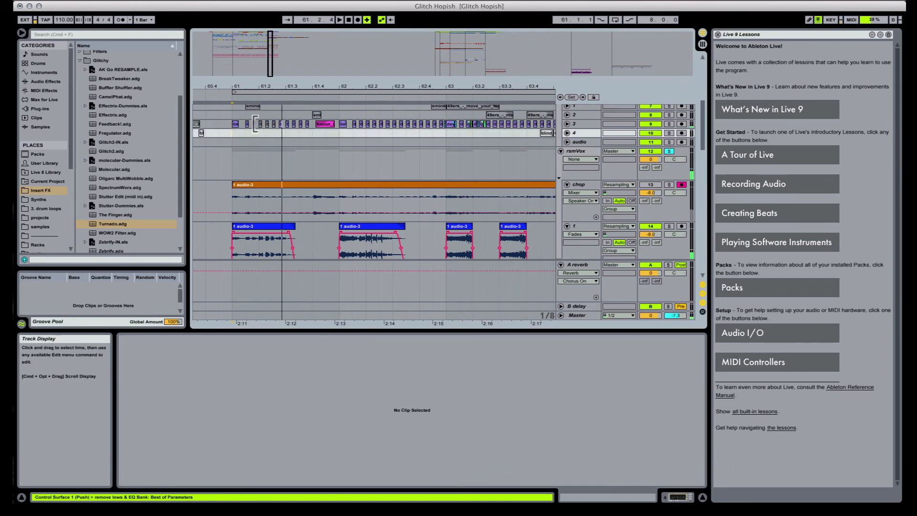
Step: Split the first audio-3 slice on rsmVox track 1 at 61.2.1 and trim the second piece to start at 61.2.3
{"action": "left_click", "coordinate": [255, 124]}
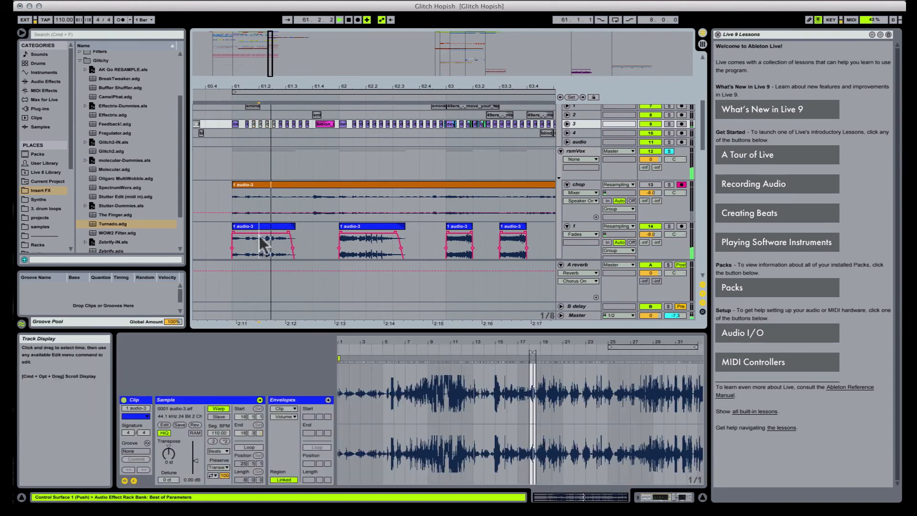
{"action": "key", "text": "space"}
{"action": "key", "text": "super+e"}
{"action": "key", "text": "space"}
{"action": "left_click_drag", "start_coordinate": [259, 226], "coordinate": [272, 226]}
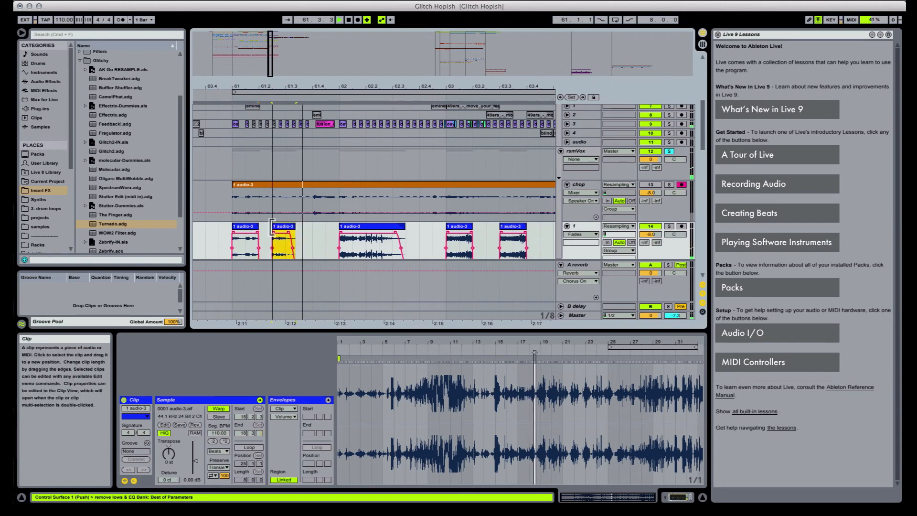
Step: Audition the devastation slices just before 61.2.1 on vox track 3 against the first audio-3 slice at 61.1.1
{"action": "left_click", "coordinate": [254, 124]}
{"action": "key", "text": "space"}
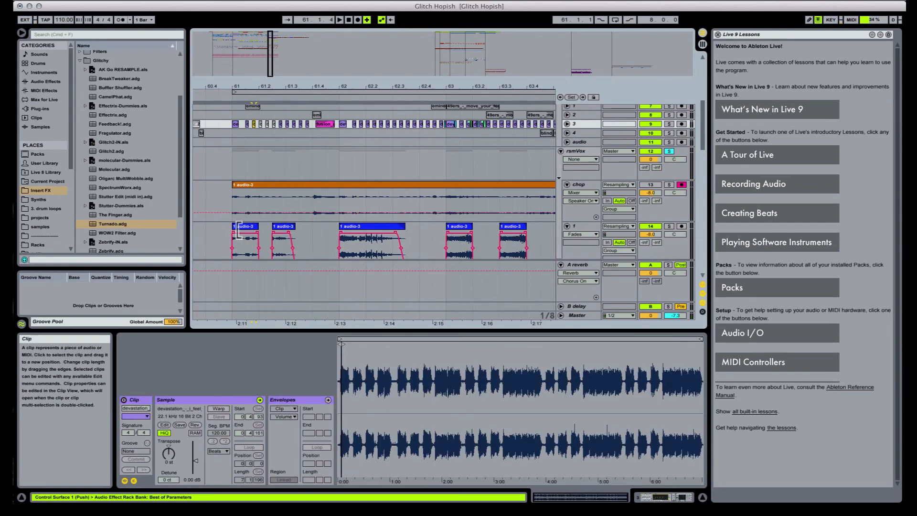
{"action": "left_click", "coordinate": [239, 227]}
{"action": "key", "text": "space"}
{"action": "key", "text": "space"}
{"action": "key", "text": "space"}
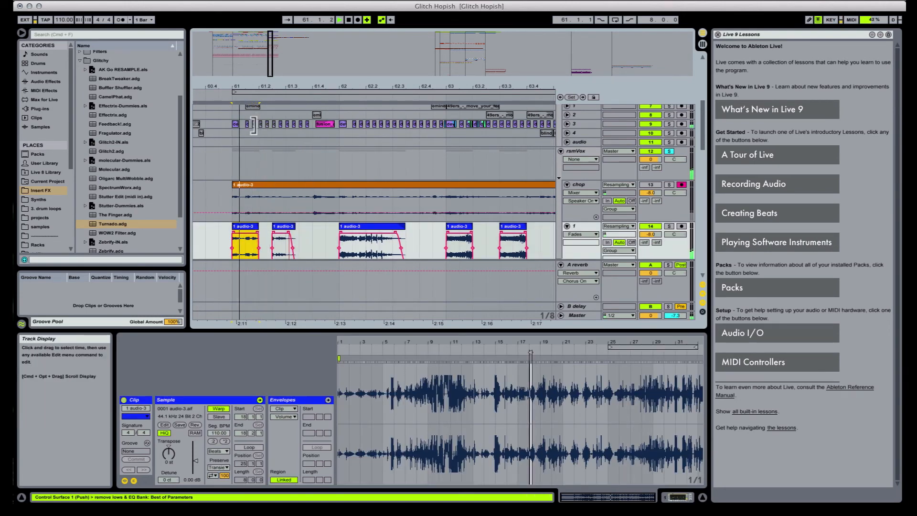
{"action": "left_click", "coordinate": [254, 123]}
{"action": "key", "text": "space"}
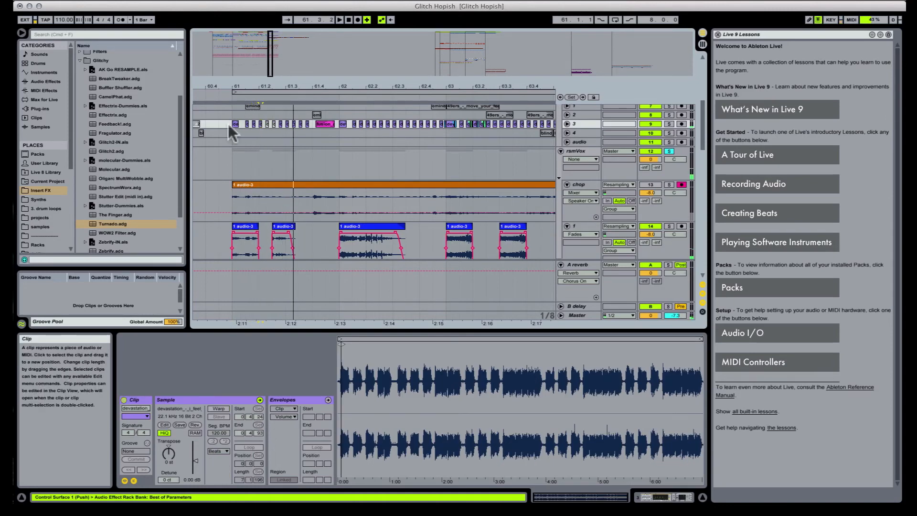
Step: Compare the devastation slices at 61.1.1 and 61.2.3 on track 3, playing both vocal groups from 61.1.1
{"action": "left_click", "coordinate": [234, 122]}
{"action": "key", "text": "space"}
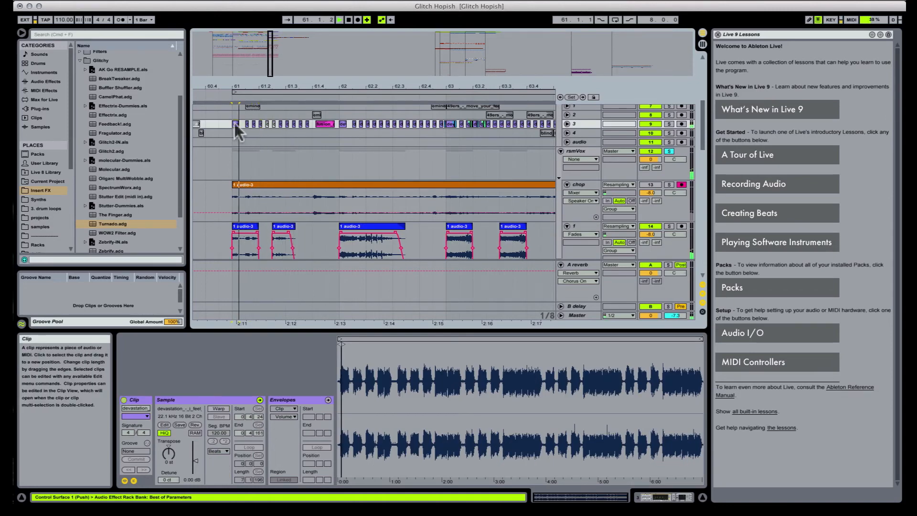
{"action": "key", "text": "space"}
{"action": "key", "text": "space"}
{"action": "key", "text": "space"}
{"action": "left_click", "coordinate": [274, 124]}
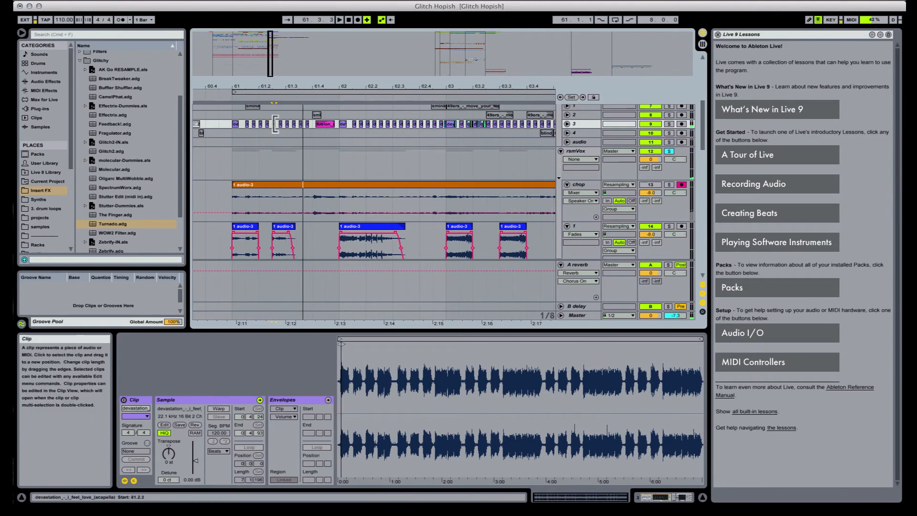
{"action": "left_click", "coordinate": [234, 130]}
{"action": "left_click", "coordinate": [235, 124]}
{"action": "key", "text": "space"}
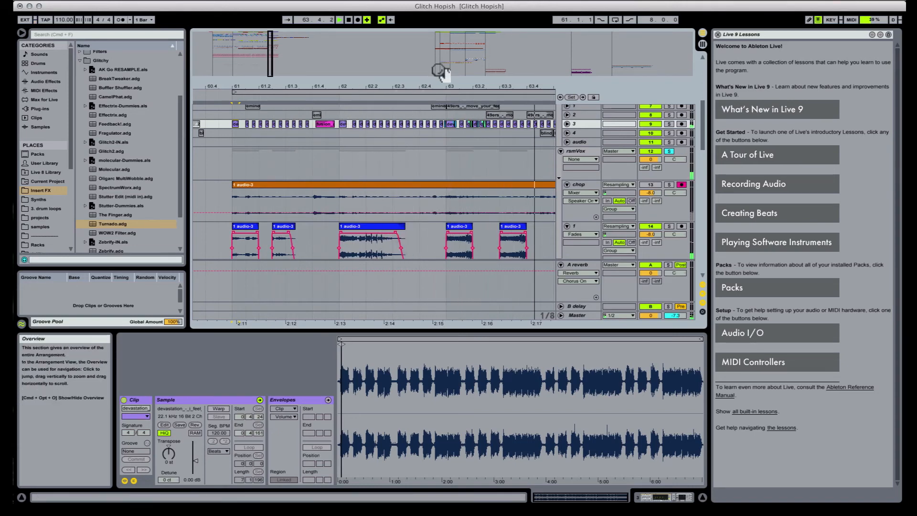
Step: Unsolo the vox and rsmVox groups and play the full mix from the start of the chorus clip
{"action": "left_click_drag", "start_coordinate": [447, 87], "coordinate": [297, 61]}
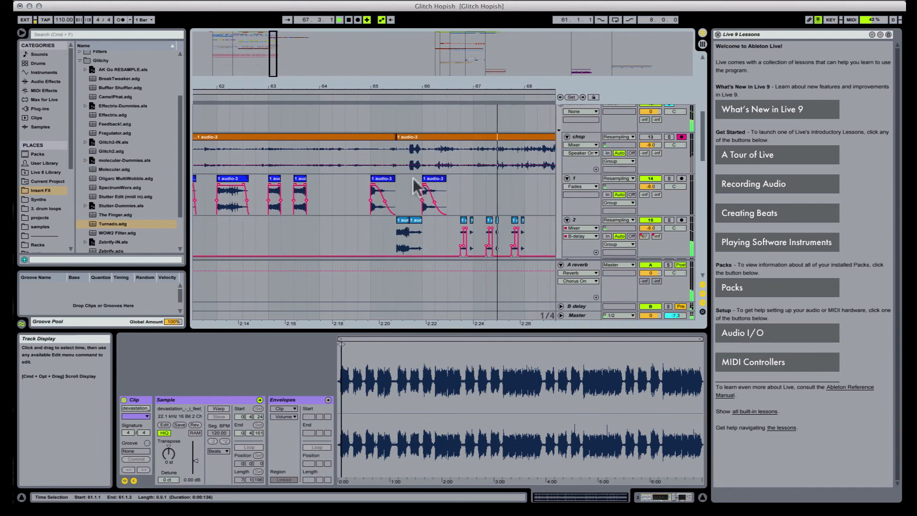
{"action": "left_click_drag", "start_coordinate": [489, 88], "coordinate": [446, 73]}
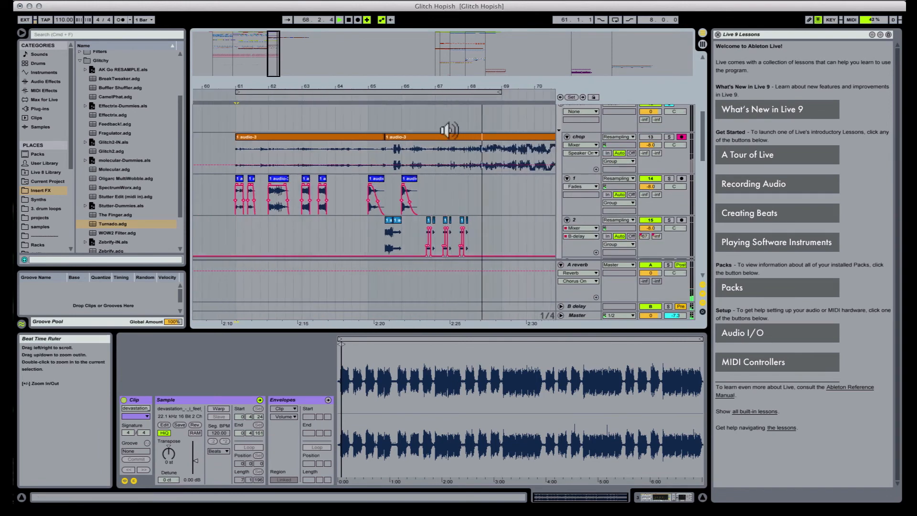
{"action": "scroll", "coordinate": [497, 158], "scroll_direction": "up", "scroll_amount": 15}
{"action": "key", "text": "space"}
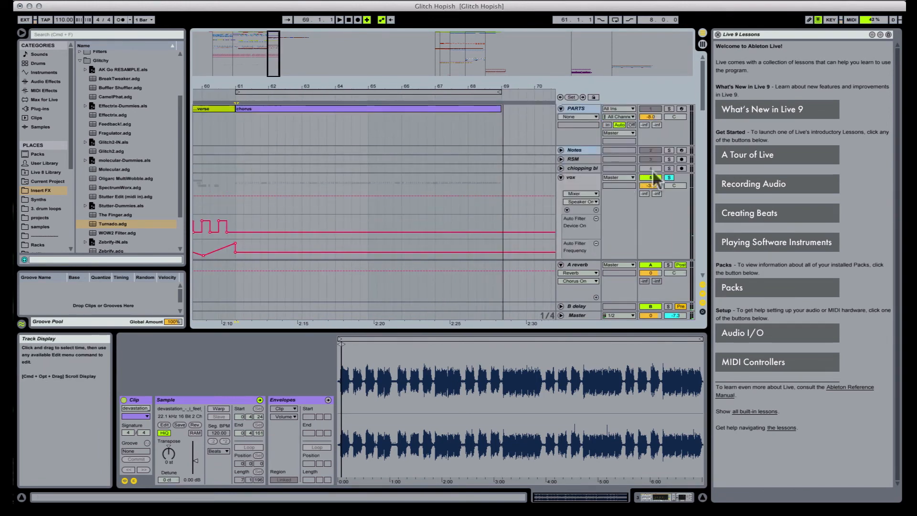
{"action": "left_click", "coordinate": [671, 184]}
{"action": "left_click", "coordinate": [670, 177]}
{"action": "left_click", "coordinate": [343, 108]}
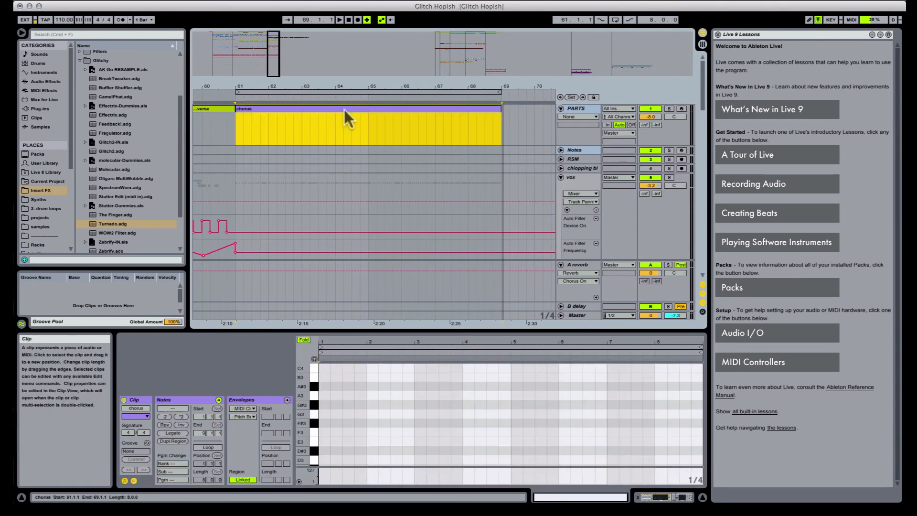
{"action": "key", "text": "space"}
Step: Try a longer fade-in on the nusts F slice at 61.2.1 on track b4 of the basses group
{"action": "scroll", "coordinate": [295, 134], "scroll_direction": "down", "scroll_amount": 2}
{"action": "scroll", "coordinate": [293, 134], "scroll_direction": "down", "scroll_amount": 10}
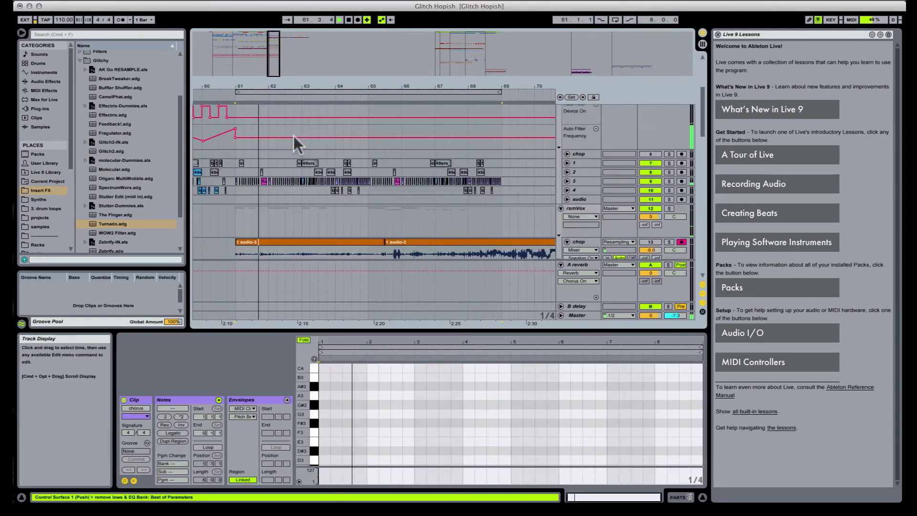
{"action": "scroll", "coordinate": [247, 158], "scroll_direction": "down", "scroll_amount": 10}
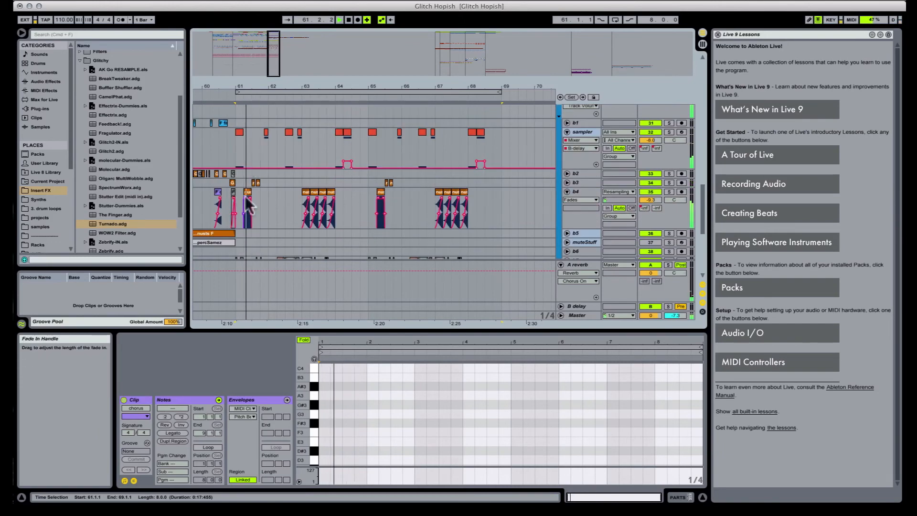
{"action": "left_click", "coordinate": [246, 200]}
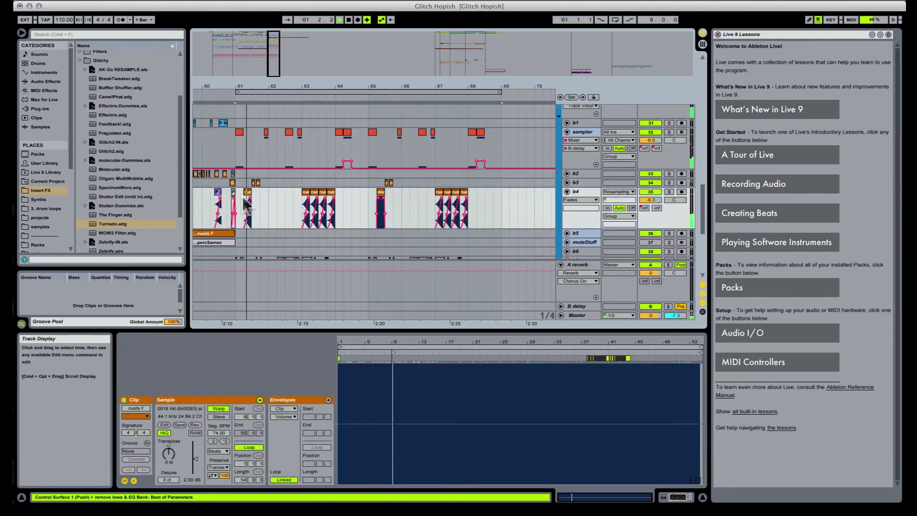
{"action": "left_click", "coordinate": [236, 197]}
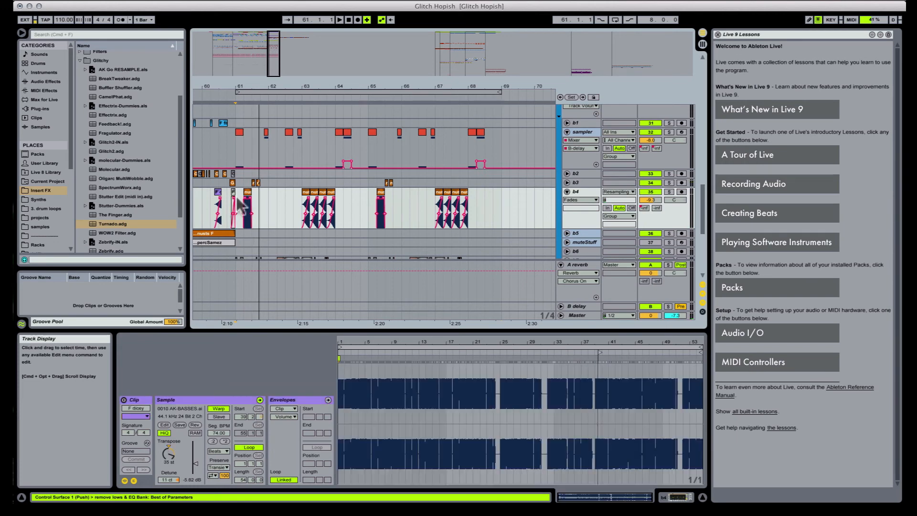
Step: Play from 61.1.1 and deactivate the second audio-3 slice, at 61.2.3, on rsmVox track 1
{"action": "key", "text": "space"}
{"action": "scroll", "coordinate": [239, 194], "scroll_direction": "up", "scroll_amount": 10}
{"action": "scroll", "coordinate": [239, 194], "scroll_direction": "up", "scroll_amount": 5}
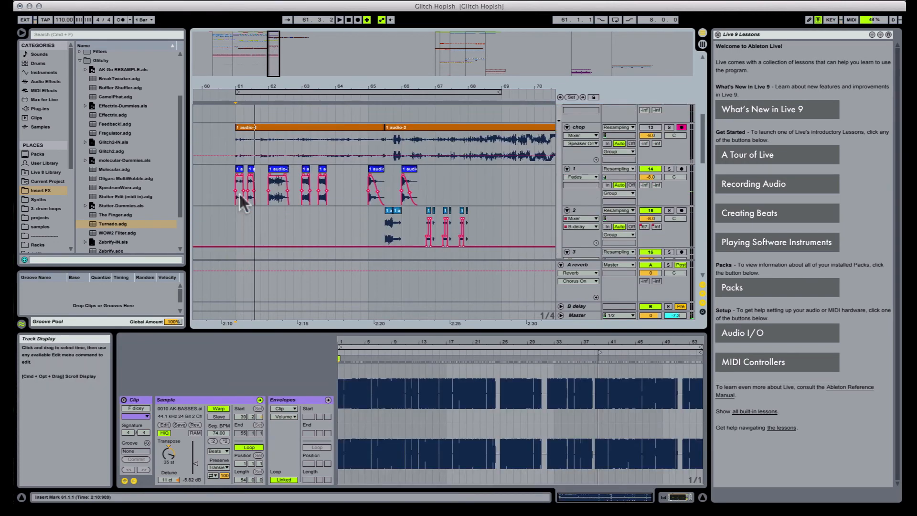
{"action": "key", "text": "space"}
{"action": "key", "text": "space"}
{"action": "key", "text": "space"}
{"action": "left_click", "coordinate": [251, 179]}
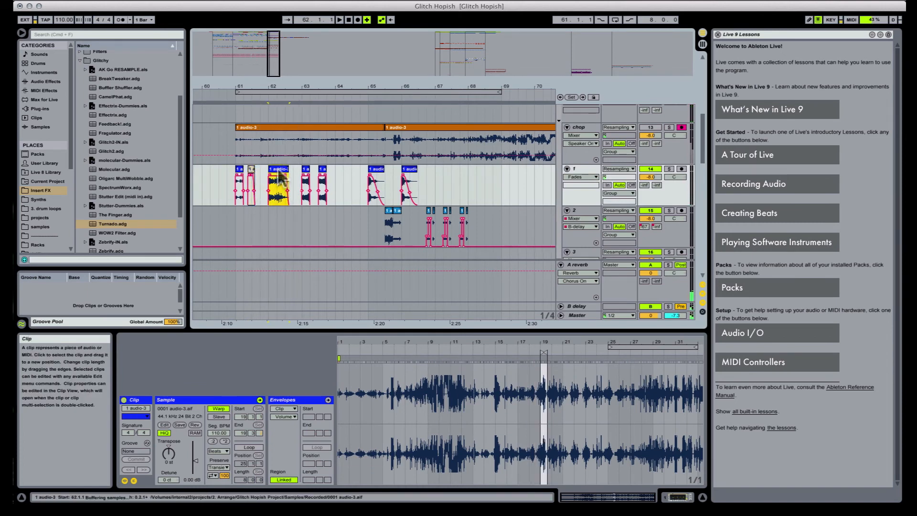
Step: Try a longer fade-out on the audio-3 slice at 62.1.1 and play back from 61.1.1
{"action": "left_click", "coordinate": [284, 174]}
{"action": "left_click_drag", "start_coordinate": [286, 174], "coordinate": [279, 175]}
{"action": "key", "text": "space"}
{"action": "left_click", "coordinate": [241, 174]}
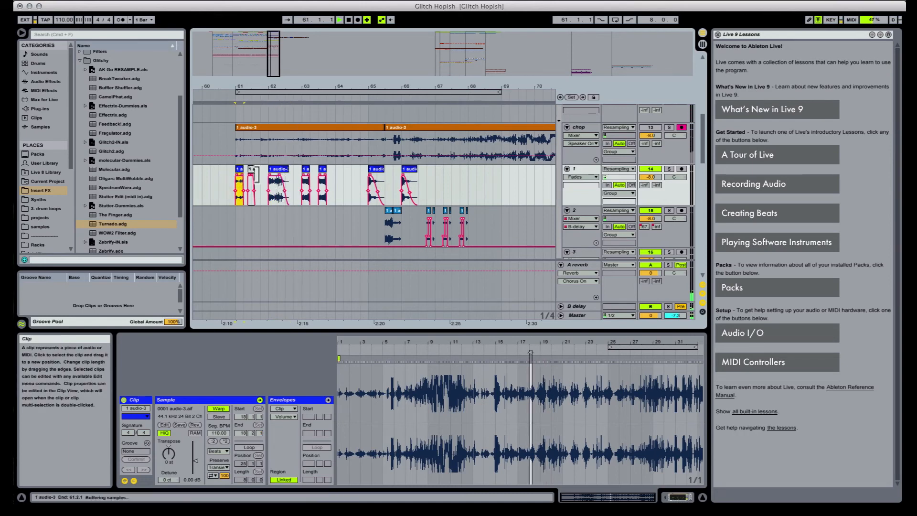
{"action": "key", "text": "space"}
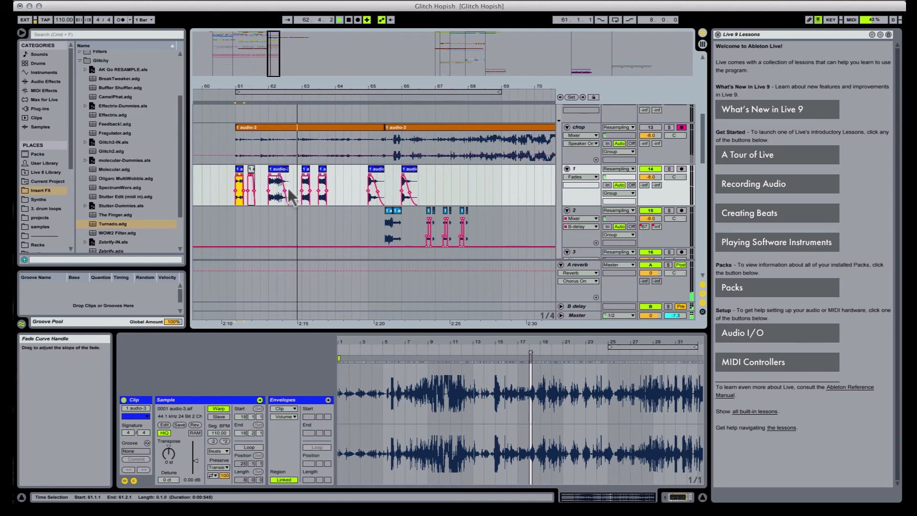
Step: Shorten the fade-out of the audio-3 slice at 62.1.1 to almost nothing, checking it in playback
{"action": "key", "text": "space"}
{"action": "key", "text": "space"}
{"action": "left_click_drag", "start_coordinate": [280, 175], "coordinate": [285, 174]}
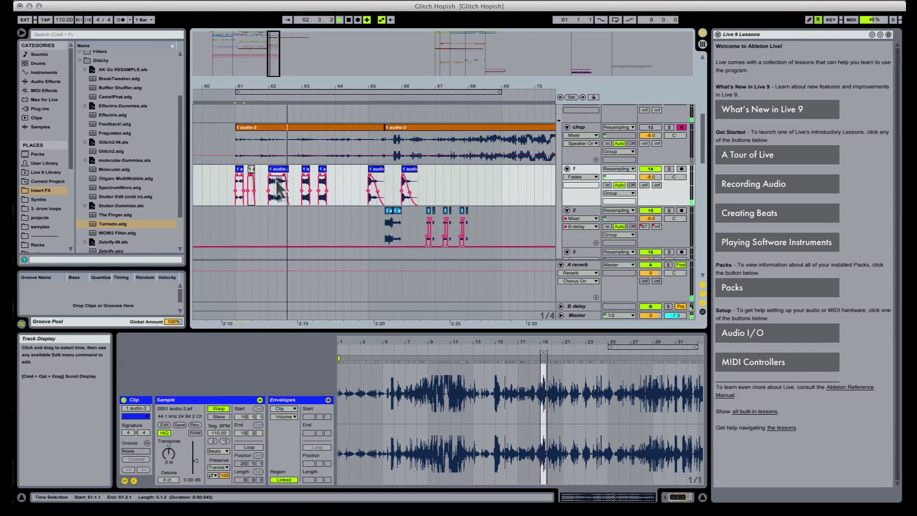
{"action": "key", "text": "space"}
{"action": "key", "text": "space"}
{"action": "left_click_drag", "start_coordinate": [284, 175], "coordinate": [288, 175]}
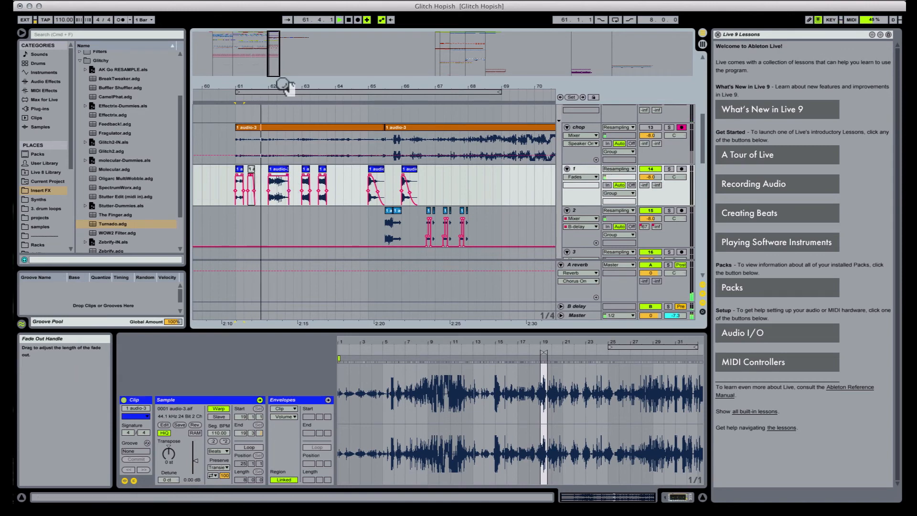
Step: Split the audio-3 slice that starts at 62.1.1 at 62.2.1 and 62.2.3, and duplicate the middle piece over the following eighth note
{"action": "left_click_drag", "start_coordinate": [286, 86], "coordinate": [287, 119]}
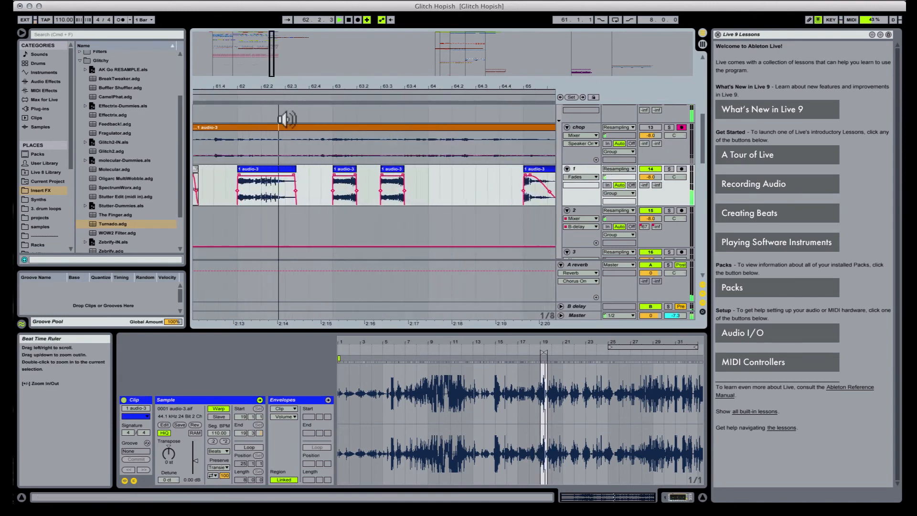
{"action": "key", "text": "space"}
{"action": "key", "text": "space"}
{"action": "left_click", "coordinate": [262, 184]}
{"action": "key", "text": "super+e"}
{"action": "left_click", "coordinate": [269, 178]}
{"action": "key", "text": "super+e"}
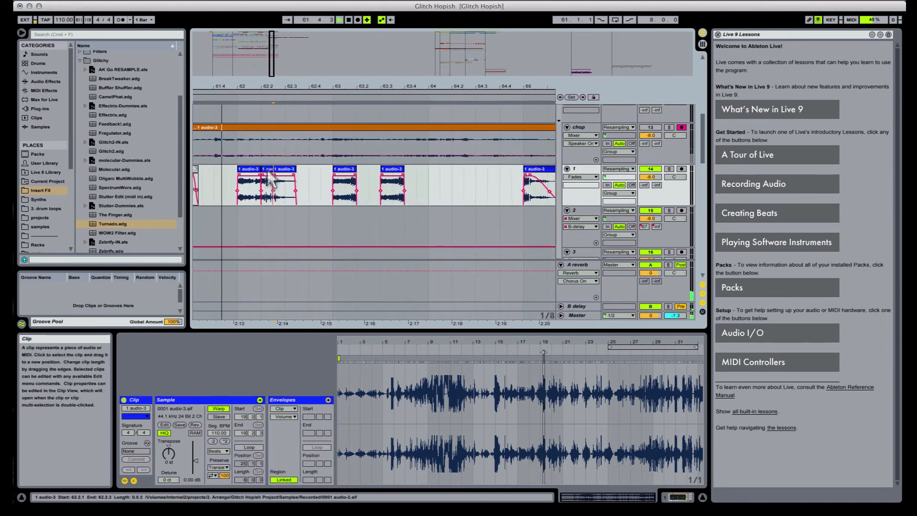
{"action": "left_click", "coordinate": [268, 170]}
{"action": "key", "text": "super+d"}
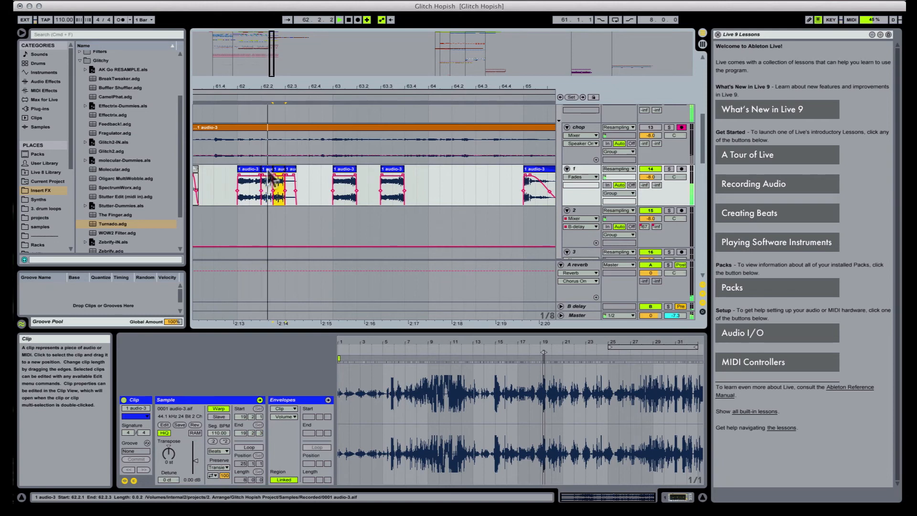
Step: Play back from the audio-3 slice at 63.1.1 on rsmVox track 1
{"action": "left_click_drag", "start_coordinate": [375, 87], "coordinate": [332, 73]}
{"action": "key", "text": "space"}
{"action": "left_click", "coordinate": [305, 167]}
{"action": "key", "text": "space"}
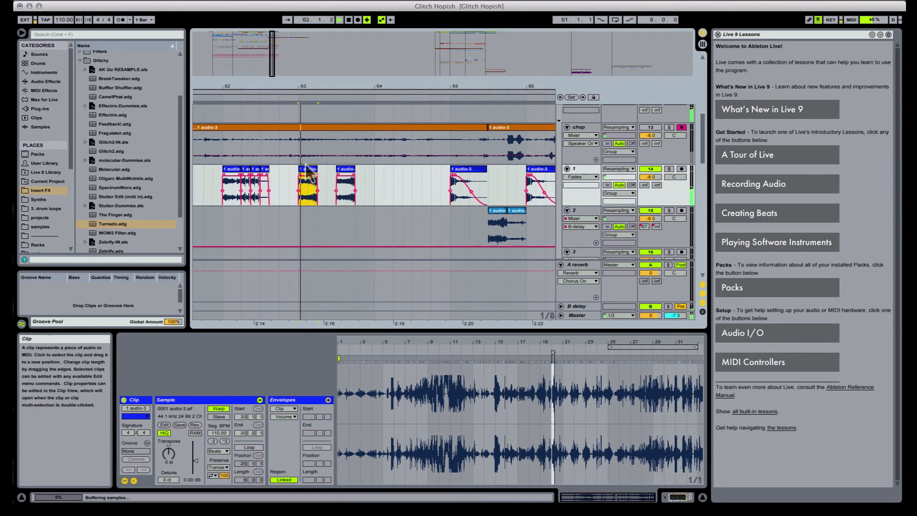
Step: Deactivate the nusts F slices at 63.1.1 and 63.3.1 on track b4, keeping the one at 63.2.1 active
{"action": "scroll", "coordinate": [308, 165], "scroll_direction": "down", "scroll_amount": 15}
{"action": "key", "text": "space"}
{"action": "key", "text": "space"}
{"action": "scroll", "coordinate": [323, 211], "scroll_direction": "down", "scroll_amount": 6}
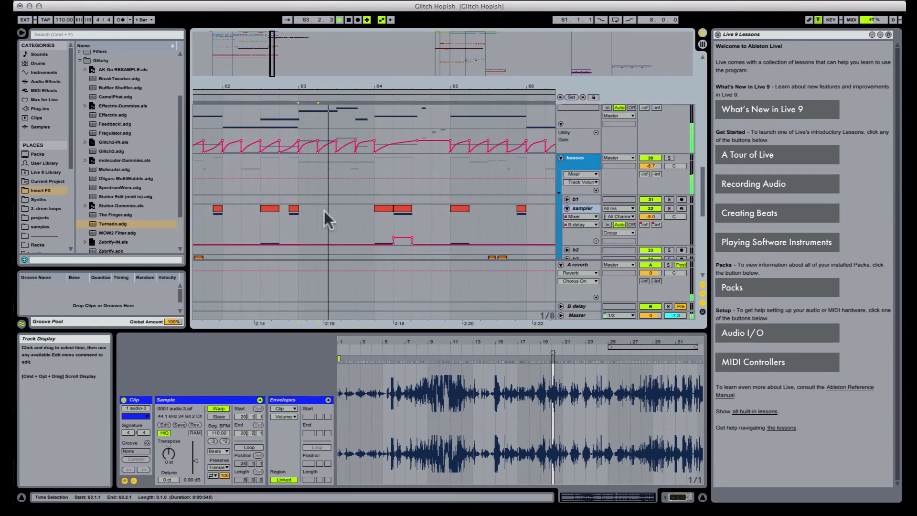
{"action": "left_click", "coordinate": [329, 203]}
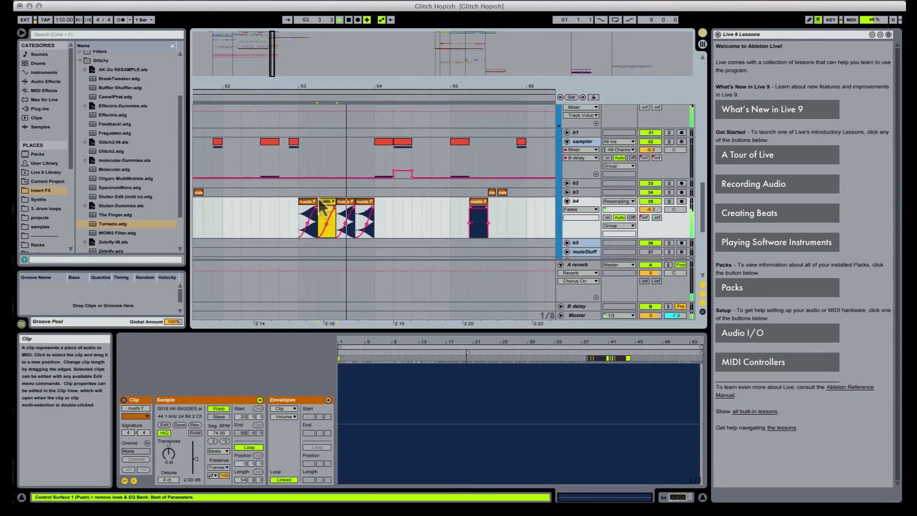
{"action": "left_click", "coordinate": [310, 202]}
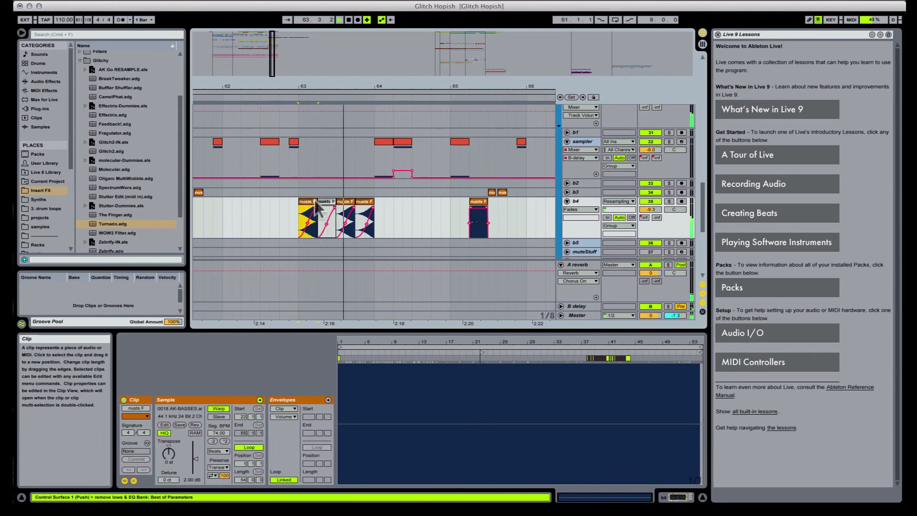
{"action": "left_click_drag", "start_coordinate": [317, 201], "coordinate": [313, 201]}
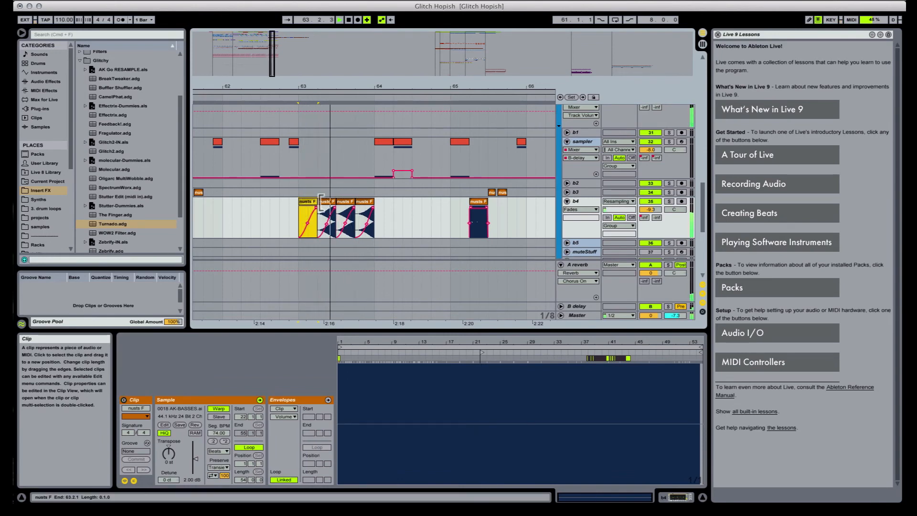
{"action": "left_click", "coordinate": [349, 206]}
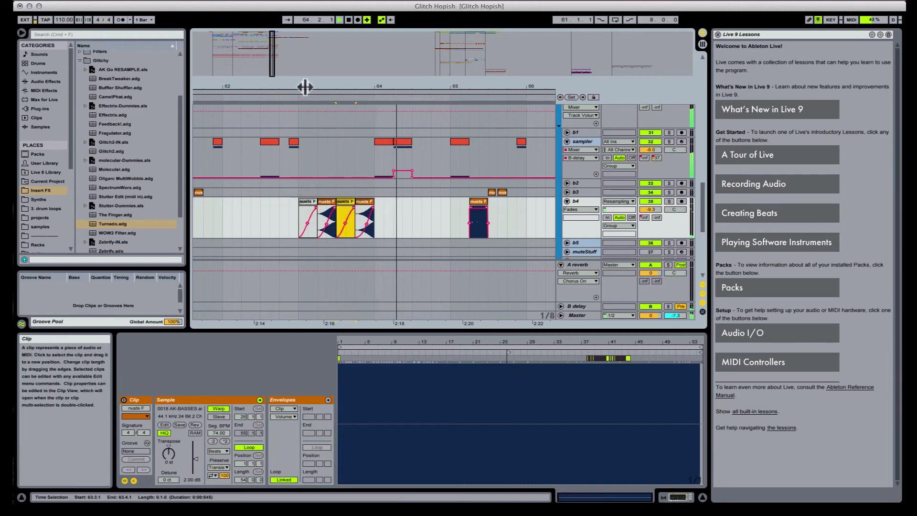
Step: Play the rest of the chorus while reviewing the basses, rsmVox and vox groups
{"action": "left_click_drag", "start_coordinate": [331, 89], "coordinate": [331, 59]}
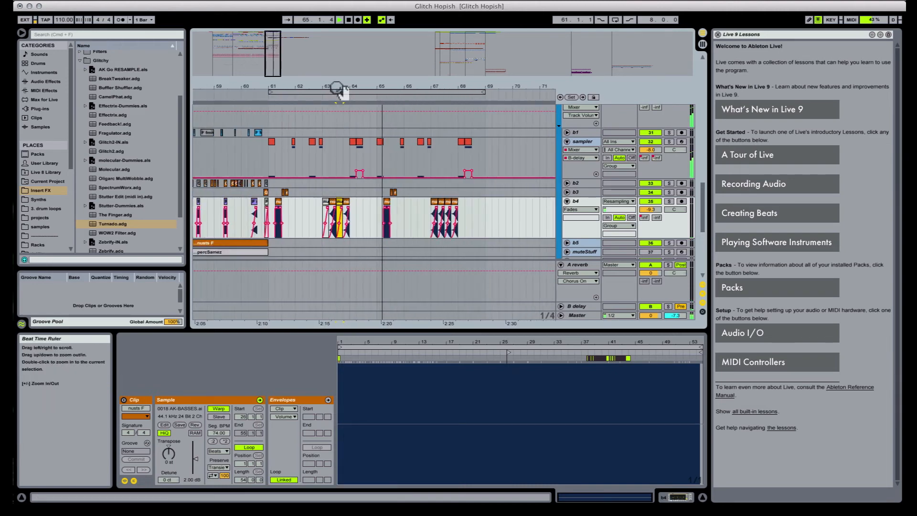
{"action": "scroll", "coordinate": [407, 168], "scroll_direction": "up", "scroll_amount": 3}
{"action": "scroll", "coordinate": [452, 184], "scroll_direction": "down", "scroll_amount": 5}
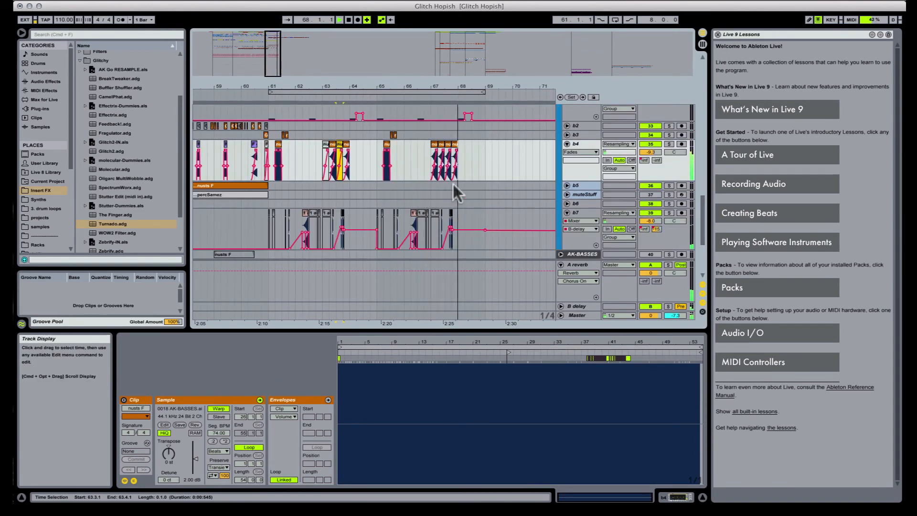
{"action": "scroll", "coordinate": [453, 185], "scroll_direction": "down", "scroll_amount": 5}
{"action": "scroll", "coordinate": [452, 182], "scroll_direction": "up", "scroll_amount": 15}
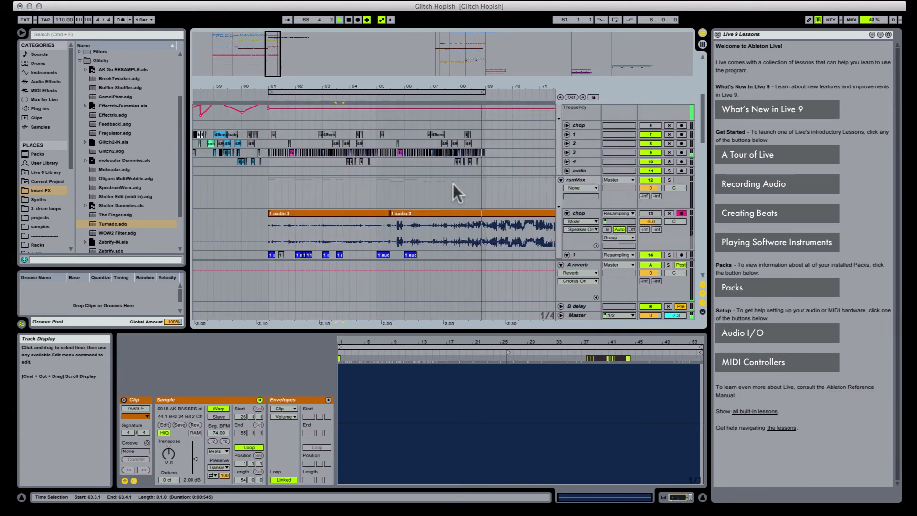
{"action": "scroll", "coordinate": [398, 115], "scroll_direction": "up", "scroll_amount": 2}
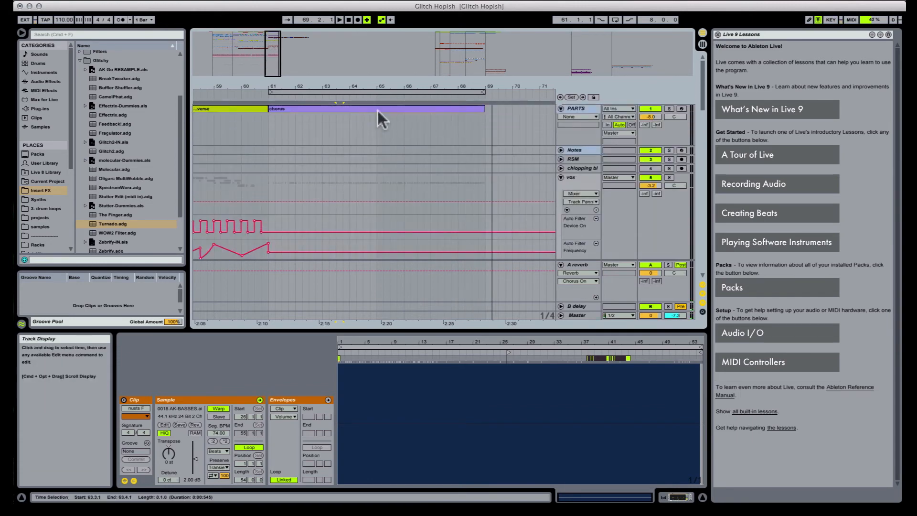
Step: Duplicate the time of the eight-bar chorus starting at 61.1.1, inserting a second chorus directly behind it
{"action": "left_click", "coordinate": [380, 105]}
{"action": "left_click", "coordinate": [59, 1]}
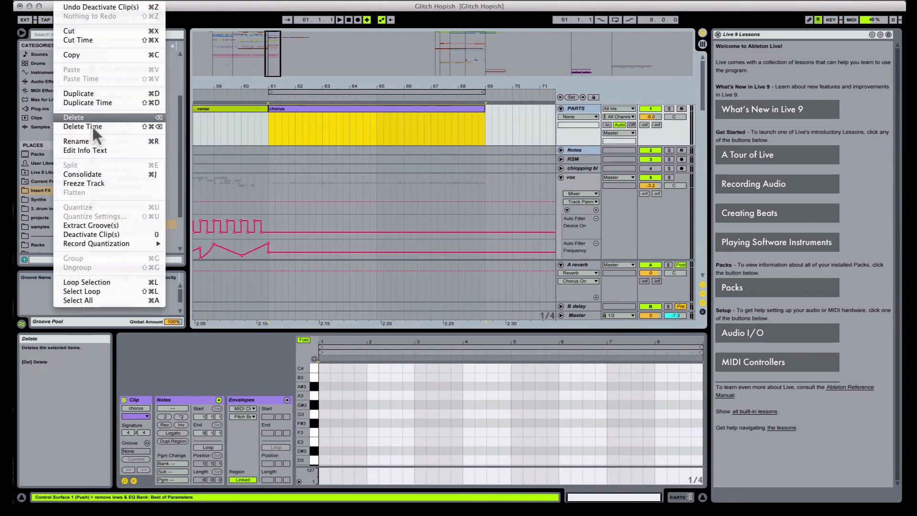
{"action": "left_click", "coordinate": [265, 69]}
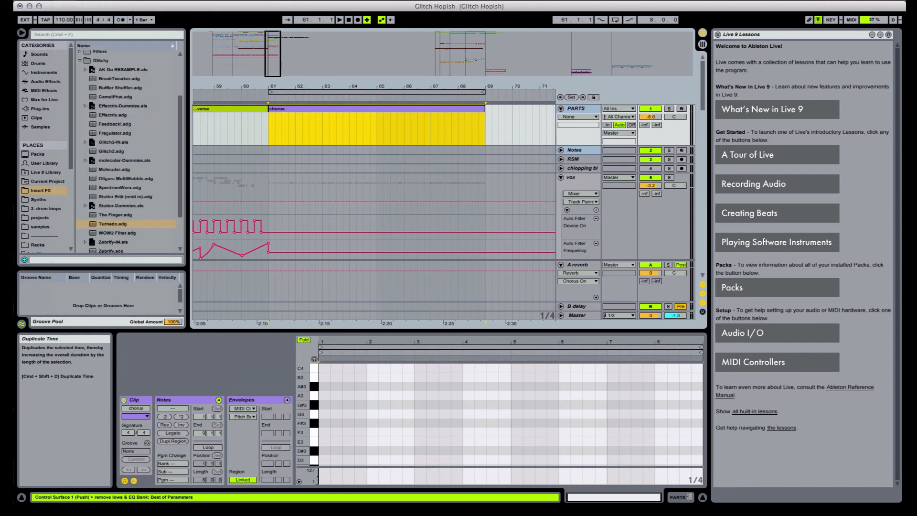
{"action": "left_click", "coordinate": [580, 0]}
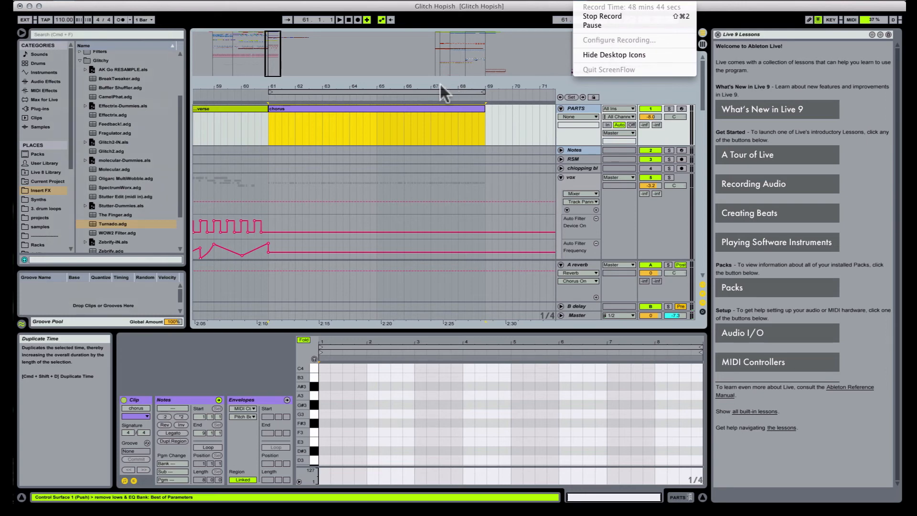
{"action": "mouse_move", "coordinate": [440, 85]}
{"action": "left_mouse_down"}
{"action": "mouse_move", "coordinate": [353, 87]}
{"action": "mouse_move", "coordinate": [354, 121]}
{"action": "mouse_move", "coordinate": [446, 132]}
{"action": "mouse_move", "coordinate": [445, 99]}
{"action": "mouse_move", "coordinate": [433, 91]}
{"action": "left_mouse_up"}
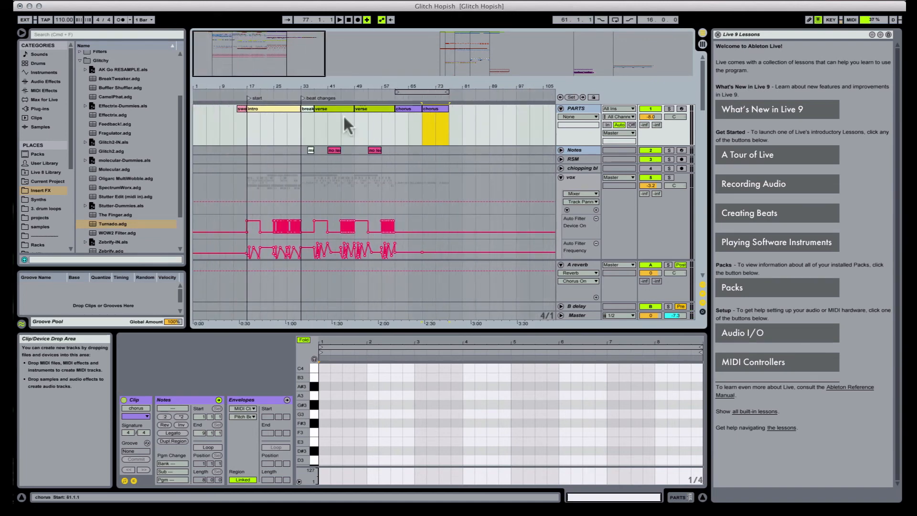
Step: Select the four-bar break at 33.1.1 across all tracks, from PARTS down to Master, and copy it
{"action": "left_click", "coordinate": [240, 108], "text": "shift"}
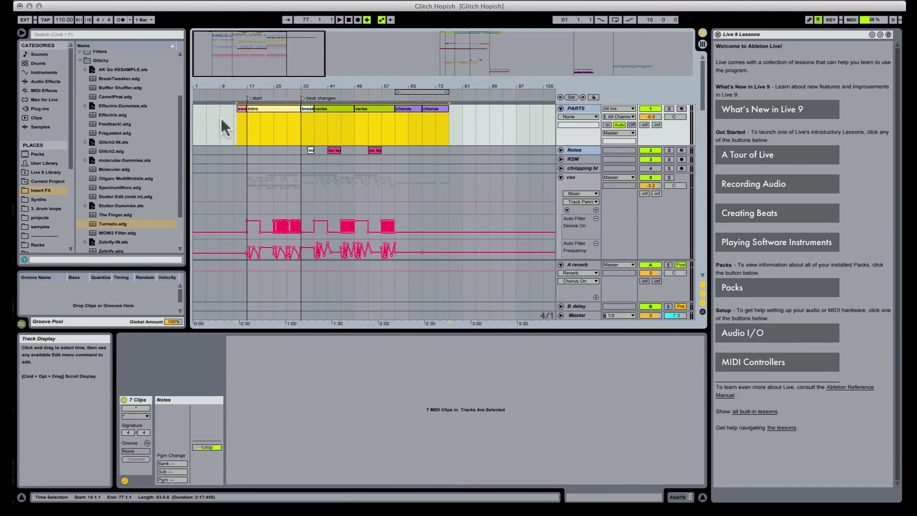
{"action": "left_click", "coordinate": [227, 117]}
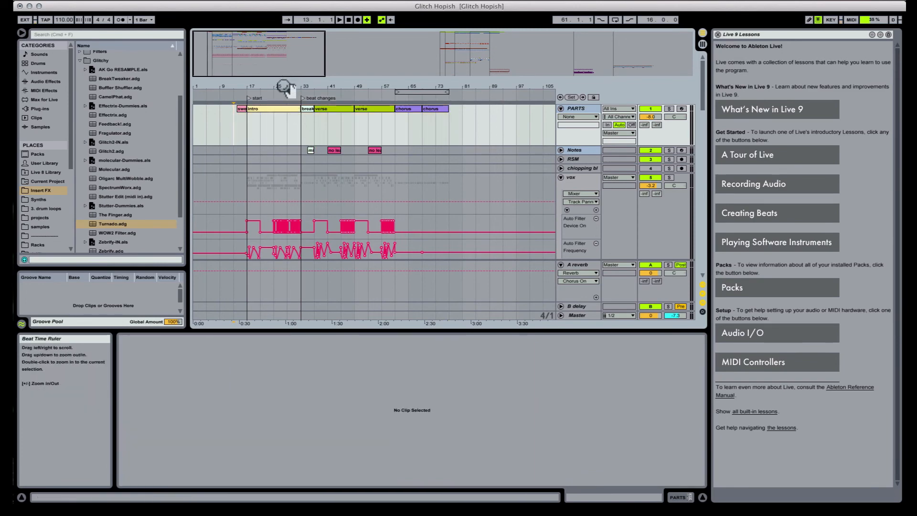
{"action": "left_click_drag", "start_coordinate": [285, 87], "coordinate": [283, 101]}
{"action": "left_click", "coordinate": [268, 109]}
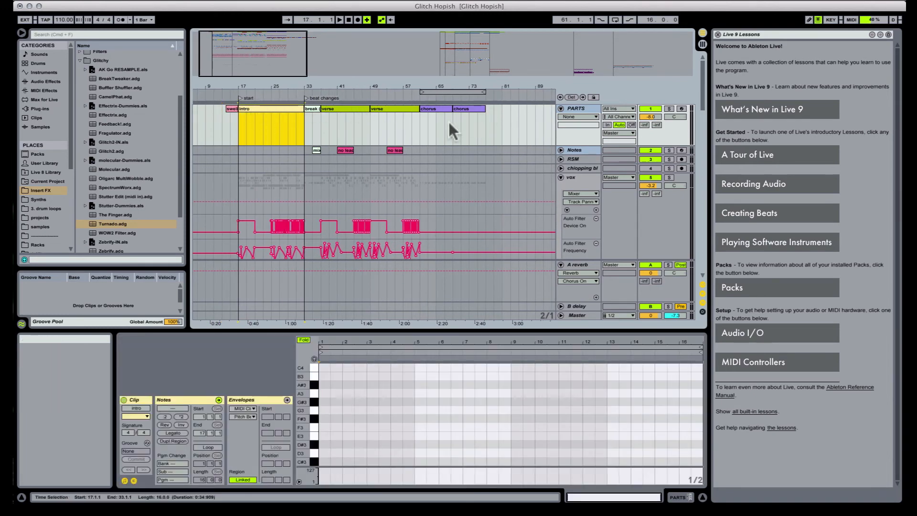
{"action": "left_click", "coordinate": [310, 110]}
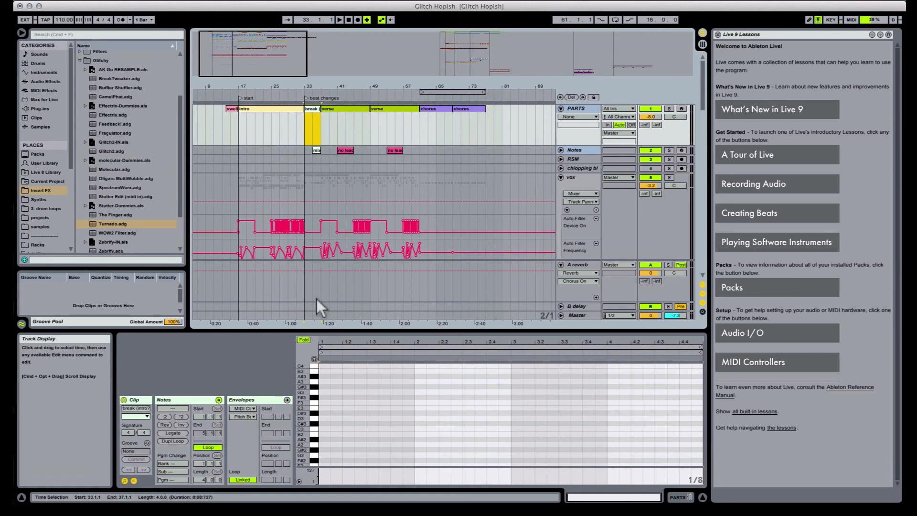
{"action": "left_click_drag", "start_coordinate": [316, 310], "coordinate": [315, 312]}
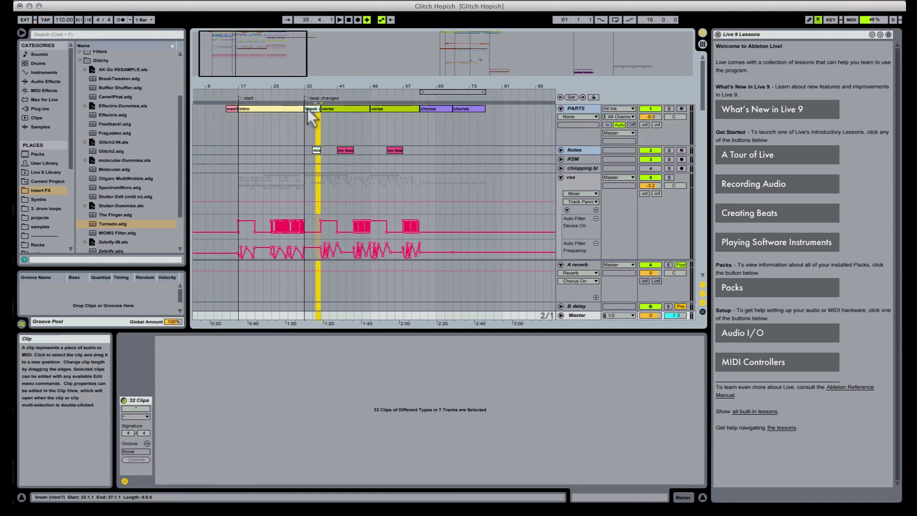
{"action": "left_click", "coordinate": [308, 108]}
{"action": "left_click", "coordinate": [315, 310], "text": "shift"}
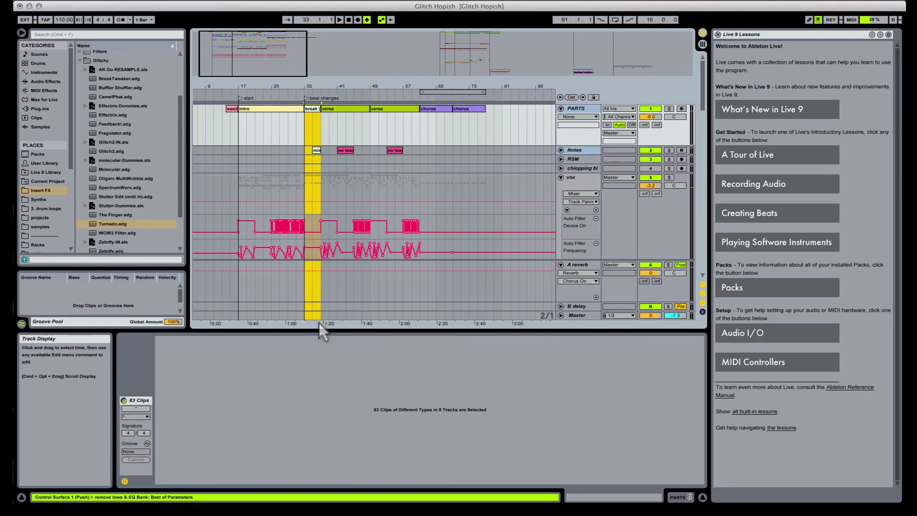
{"action": "left_click", "coordinate": [60, 2]}
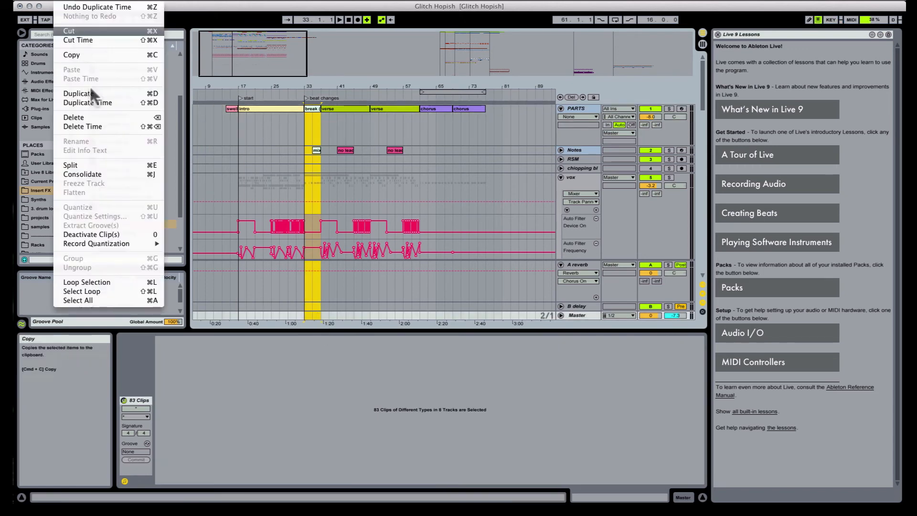
{"action": "left_click", "coordinate": [88, 57]}
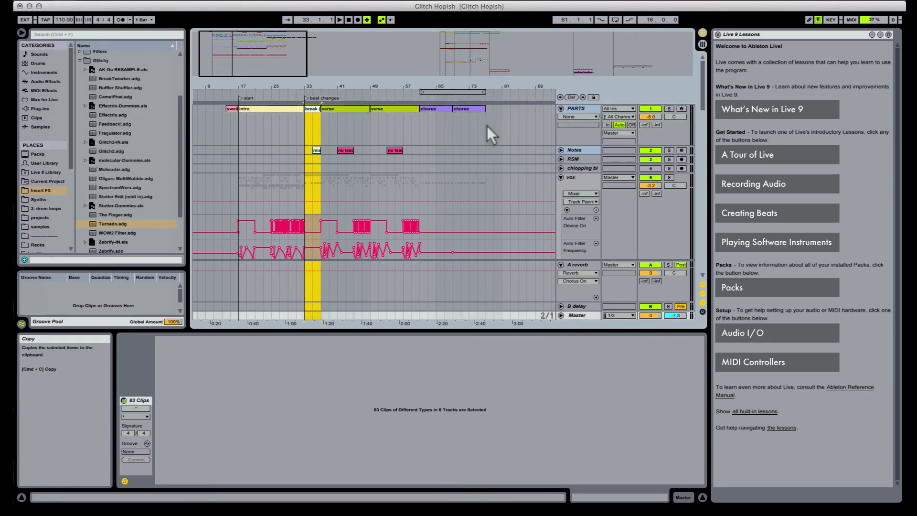
Step: Paste the copied break as inserted time at 77.1.1, at the end of the second chorus
{"action": "left_click", "coordinate": [481, 123]}
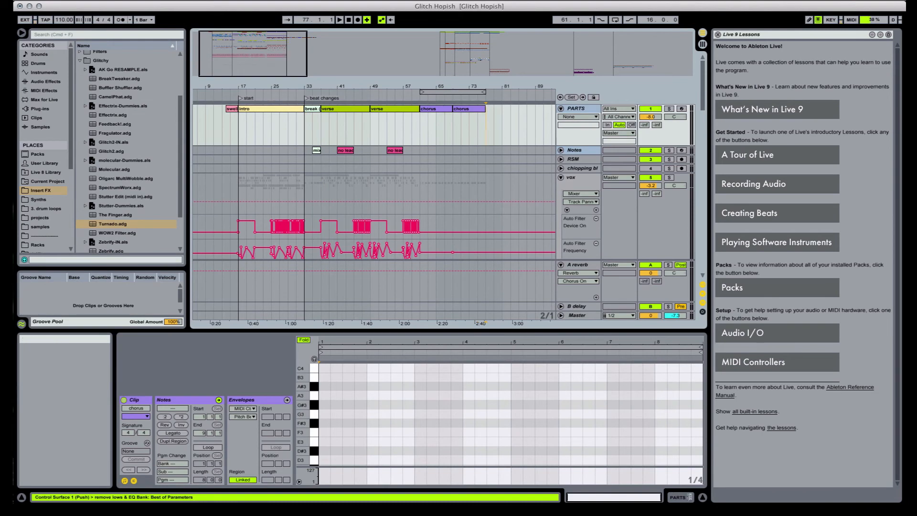
{"action": "left_click", "coordinate": [60, 1]}
{"action": "left_click", "coordinate": [81, 76]}
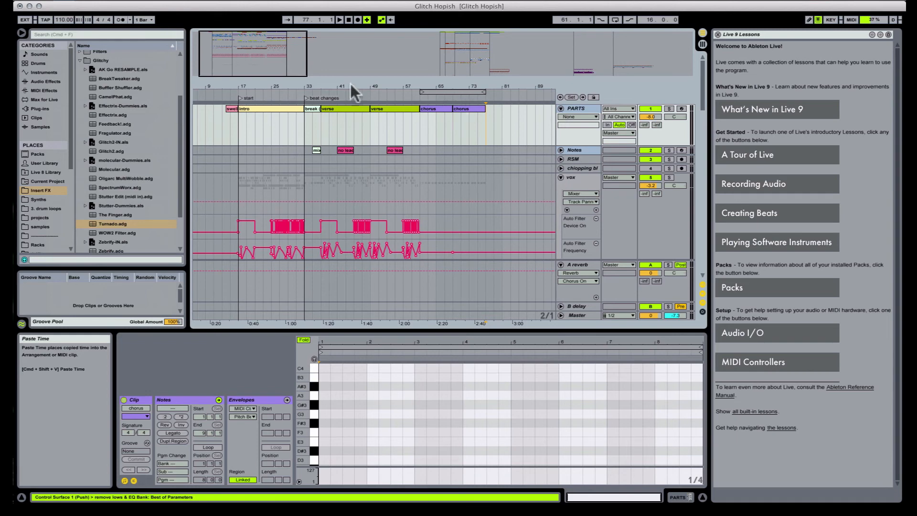
{"action": "key", "text": "super+shift+v"}
Step: Review the song's structure from the swell and intro through the pasted break, and save the set
{"action": "left_click", "coordinate": [267, 109]}
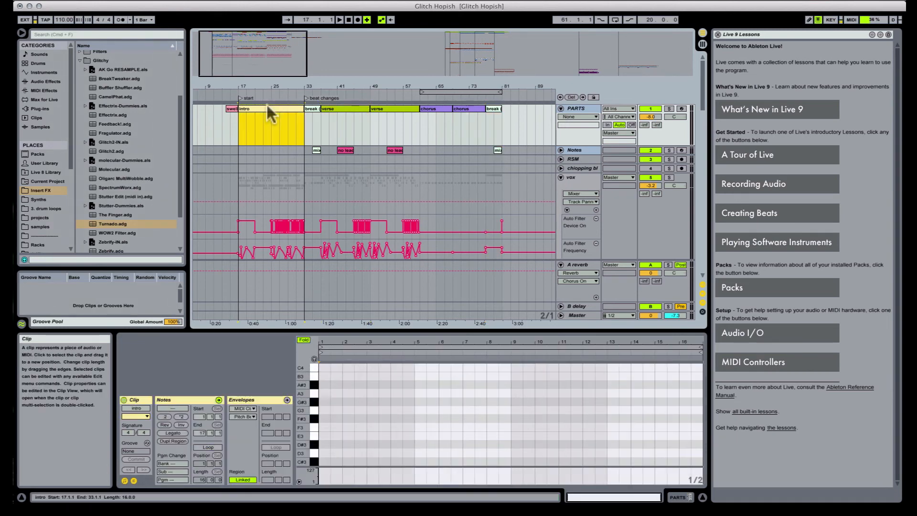
{"action": "left_click_drag", "start_coordinate": [466, 85], "coordinate": [389, 65]}
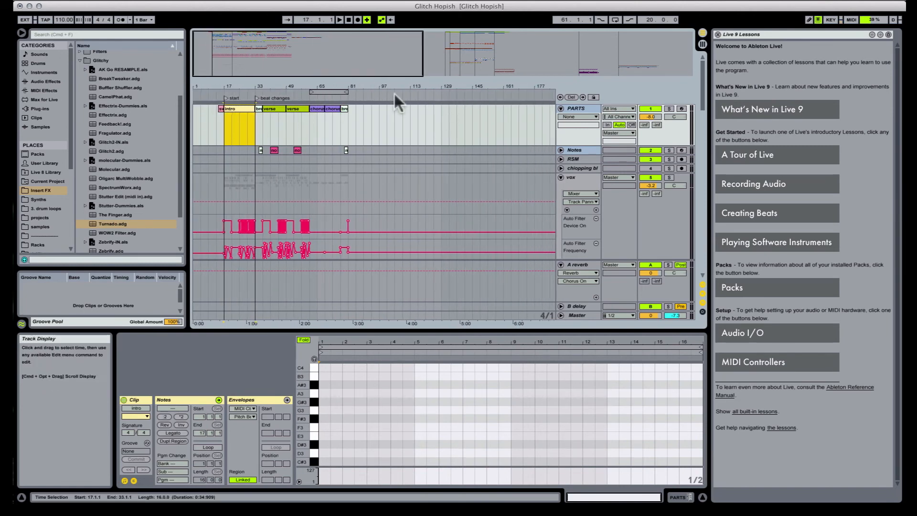
{"action": "left_click", "coordinate": [221, 111]}
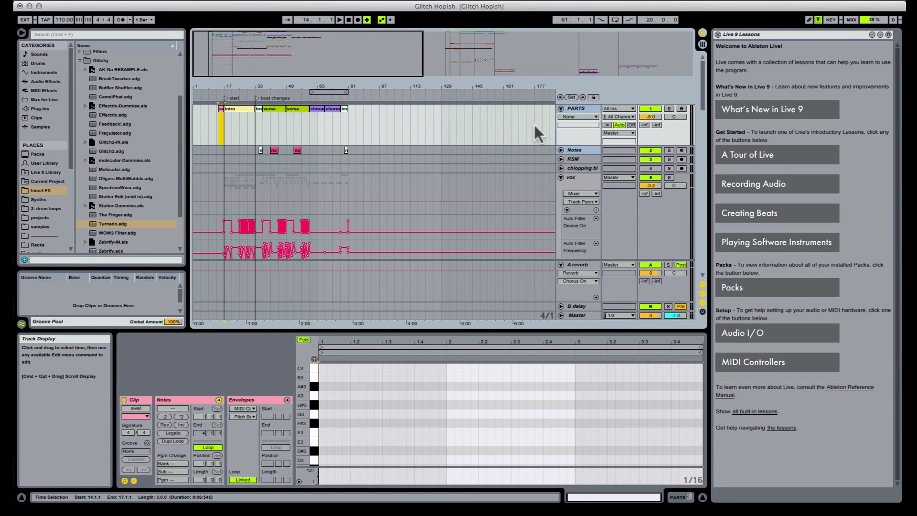
{"action": "left_click", "coordinate": [214, 121]}
{"action": "mouse_move", "coordinate": [223, 86]}
{"action": "left_mouse_down"}
{"action": "mouse_move", "coordinate": [222, 104]}
{"action": "mouse_move", "coordinate": [245, 108]}
{"action": "left_mouse_up"}
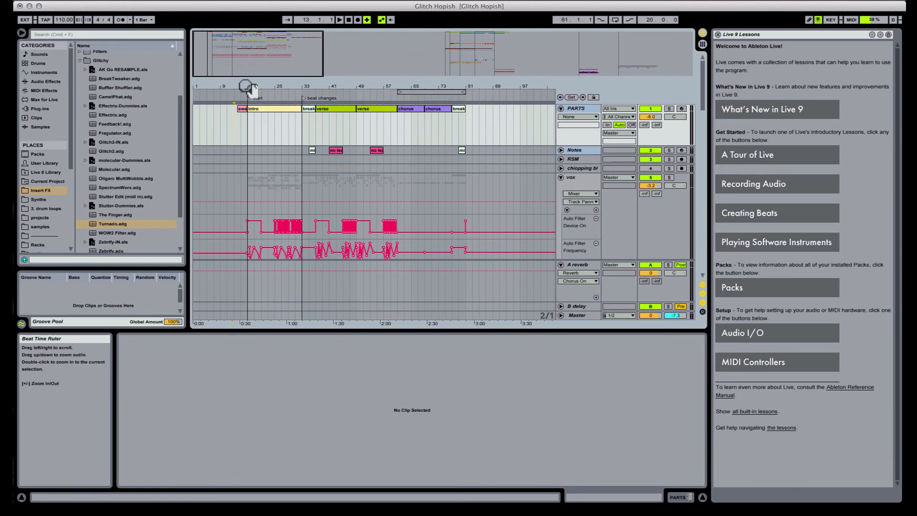
{"action": "key", "text": "super+s"}
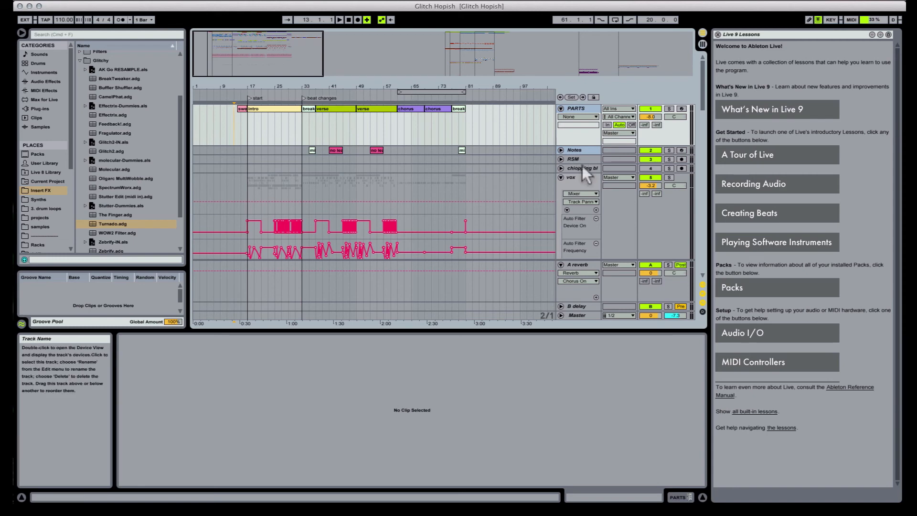
Step: Check the chopping block and RSM tracks for clips in the whole arrangement, and delete the RSM track
{"action": "left_click", "coordinate": [584, 169]}
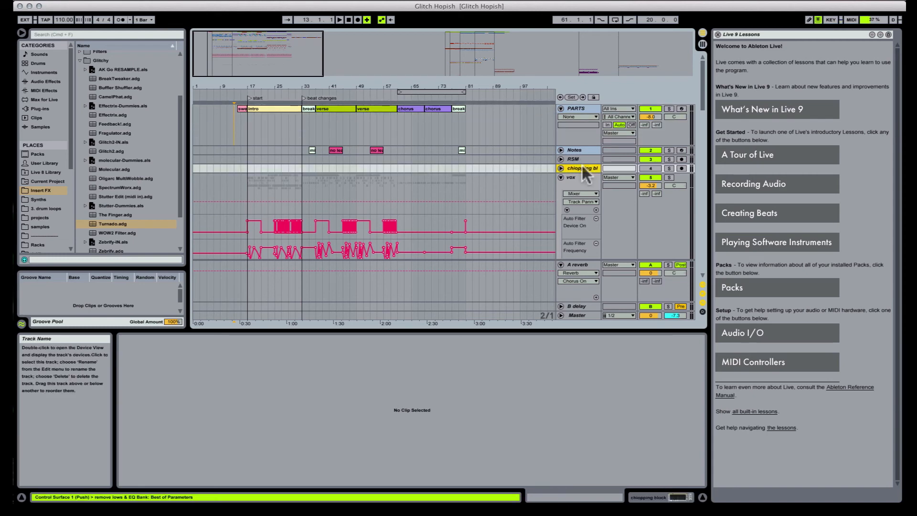
{"action": "key", "text": "Tab"}
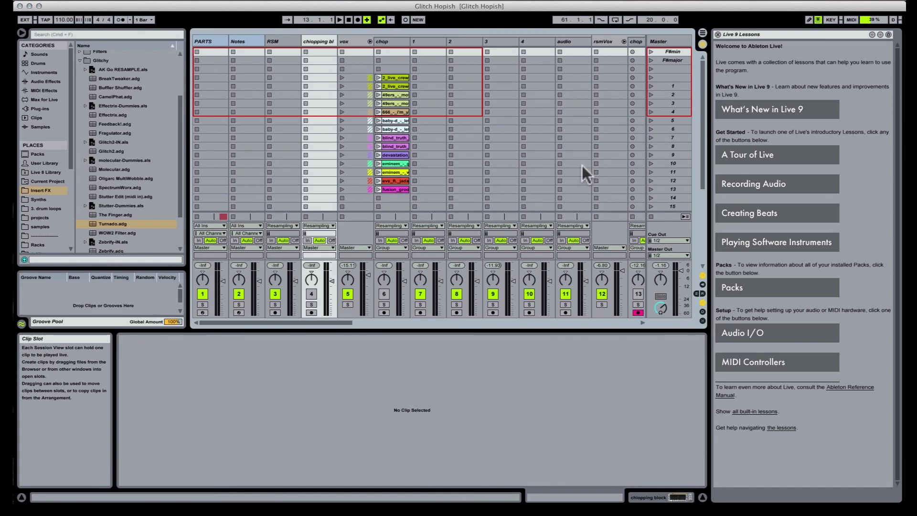
{"action": "key", "text": "Tab"}
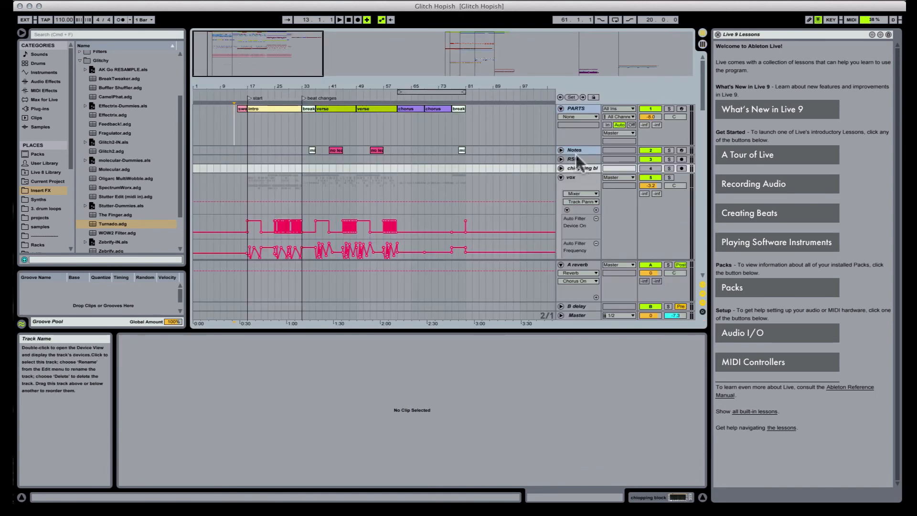
{"action": "mouse_move", "coordinate": [469, 87]}
{"action": "left_mouse_down"}
{"action": "mouse_move", "coordinate": [469, 51]}
{"action": "mouse_move", "coordinate": [469, 60]}
{"action": "left_mouse_up"}
{"action": "left_click", "coordinate": [328, 158]}
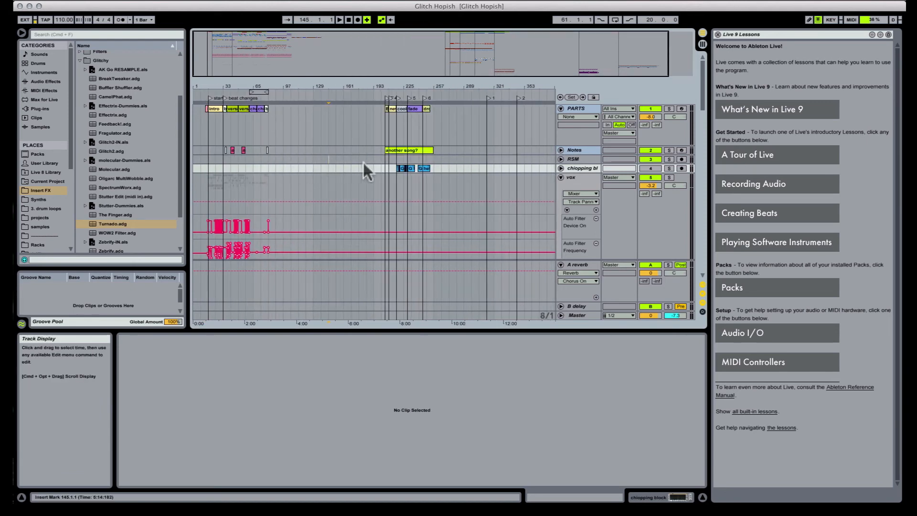
{"action": "left_click", "coordinate": [579, 168]}
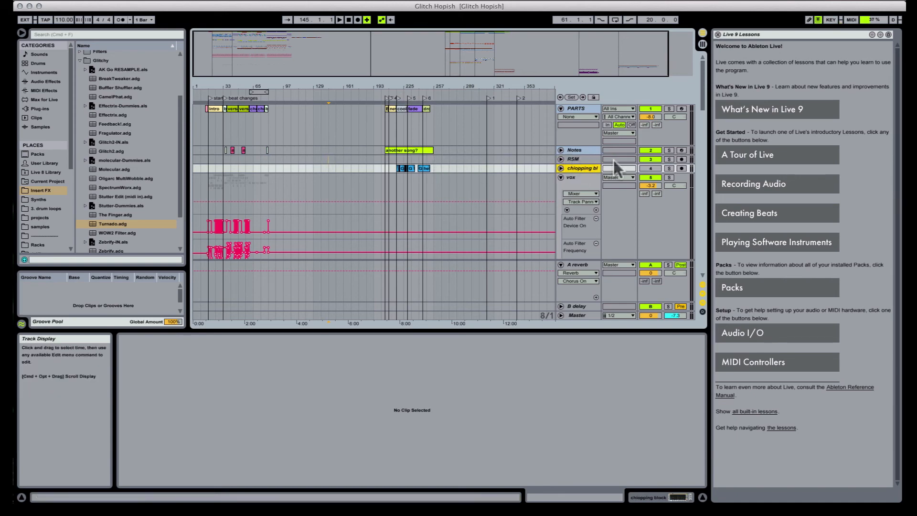
{"action": "left_click", "coordinate": [576, 159]}
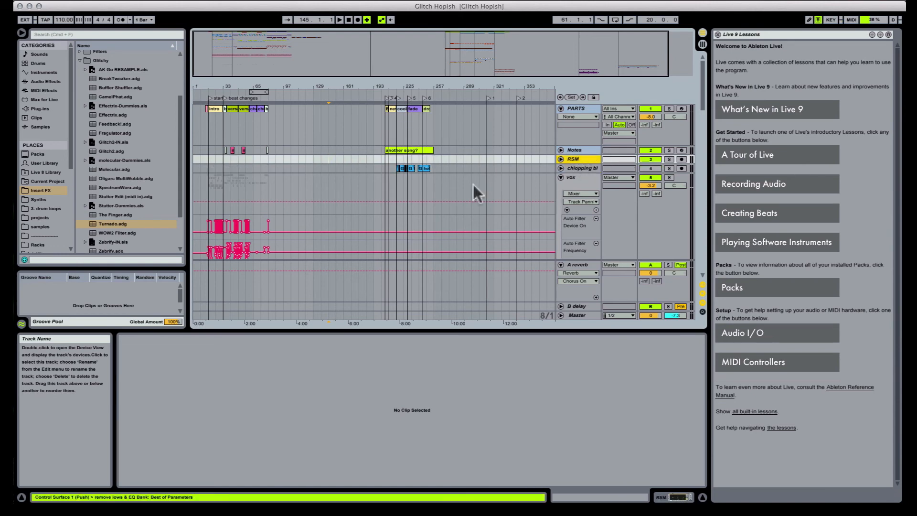
{"action": "key", "text": "Delete"}
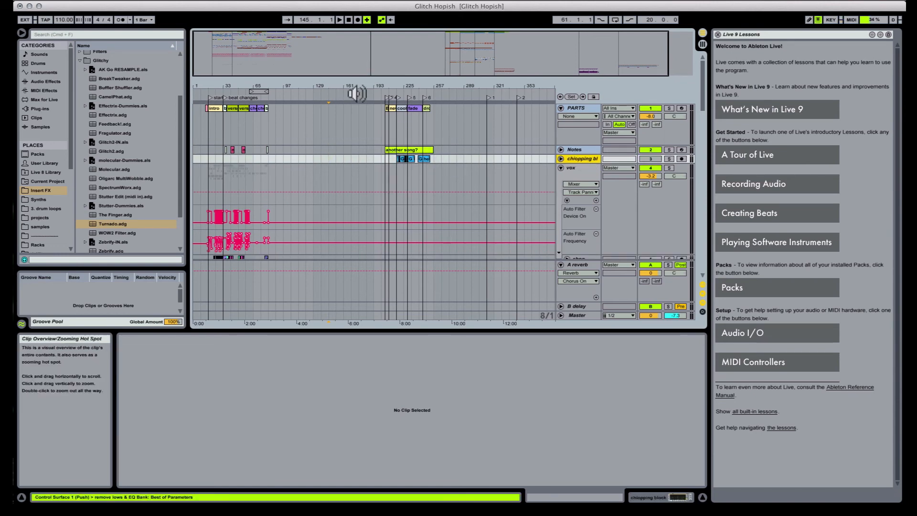
Step: Fold the vox, rsmVox, sub and basses tracks to make the track list compact
{"action": "left_click_drag", "start_coordinate": [382, 86], "coordinate": [443, 115]}
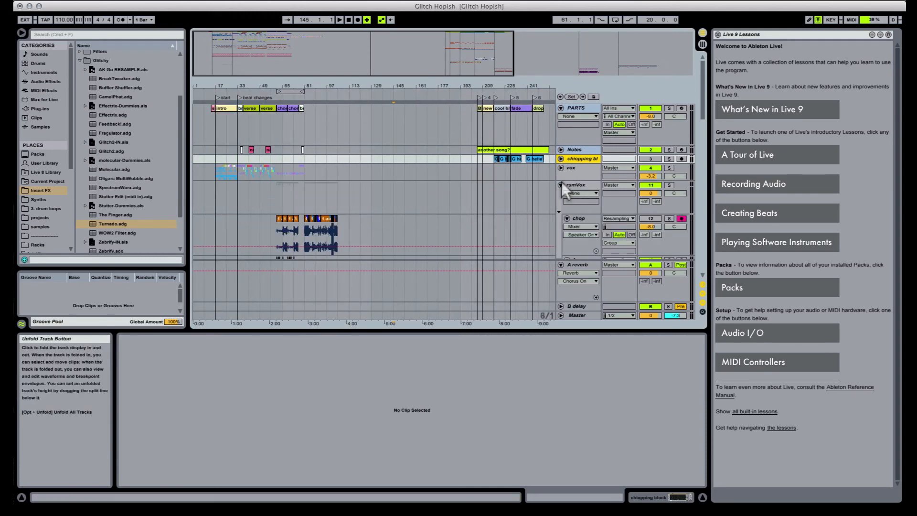
{"action": "left_click", "coordinate": [561, 184]}
{"action": "scroll", "coordinate": [559, 222], "scroll_direction": "down", "scroll_amount": 4}
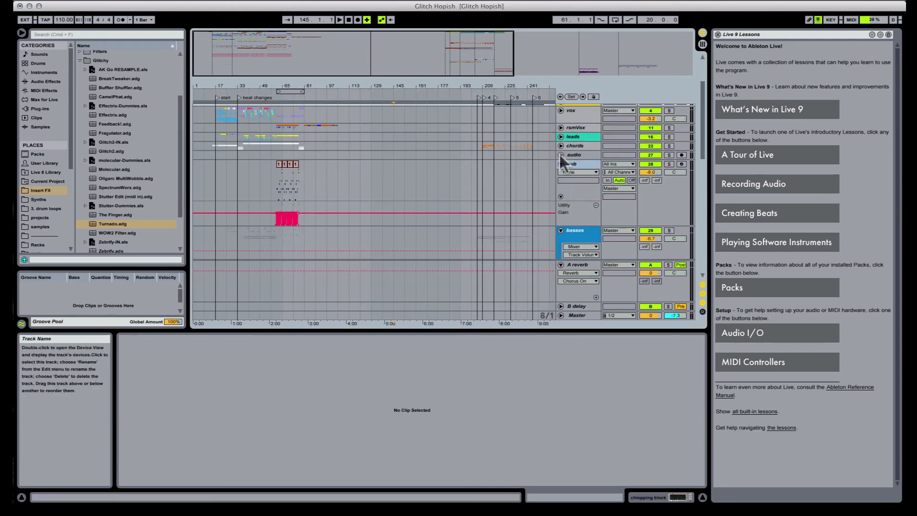
{"action": "left_click", "coordinate": [560, 164]}
{"action": "scroll", "coordinate": [564, 196], "scroll_direction": "up", "scroll_amount": 3}
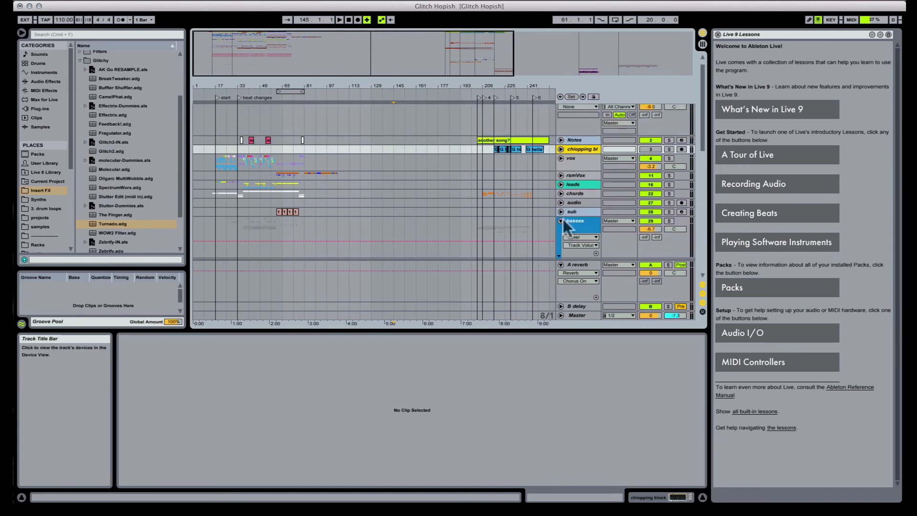
{"action": "left_click", "coordinate": [562, 221]}
{"action": "scroll", "coordinate": [562, 200], "scroll_direction": "down", "scroll_amount": 5}
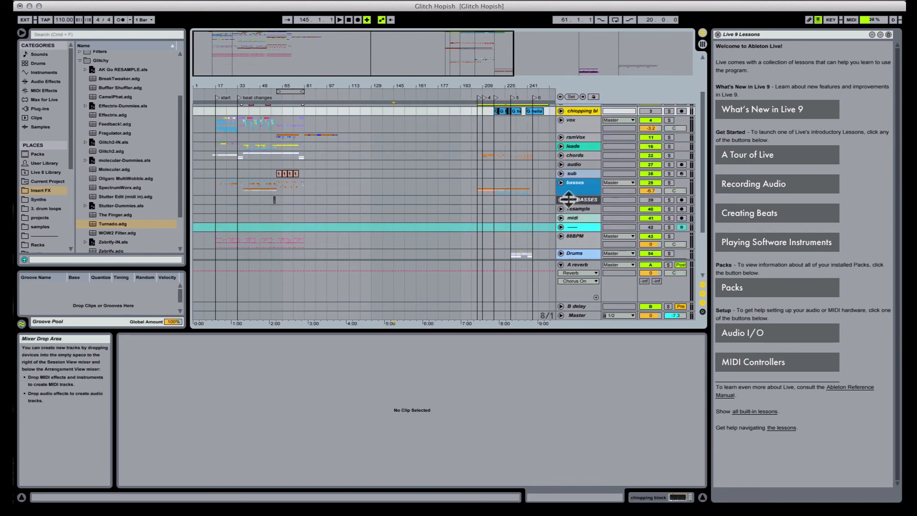
Step: Look through the 88BPM, Phat Drums and both Drums groups to see where each has clips in the arrangement
{"action": "scroll", "coordinate": [571, 222], "scroll_direction": "down", "scroll_amount": 1}
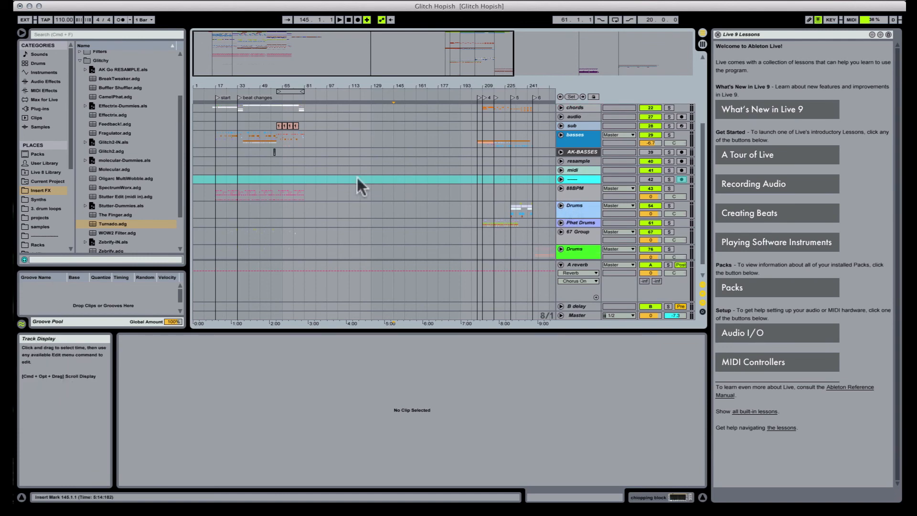
{"action": "left_click", "coordinate": [579, 189]}
{"action": "left_click", "coordinate": [577, 223]}
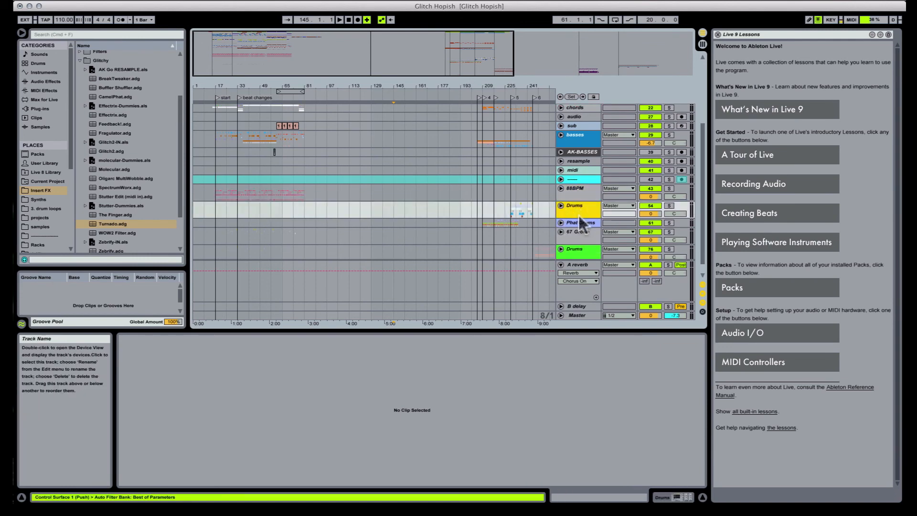
{"action": "scroll", "coordinate": [577, 229], "scroll_direction": "down", "scroll_amount": 1}
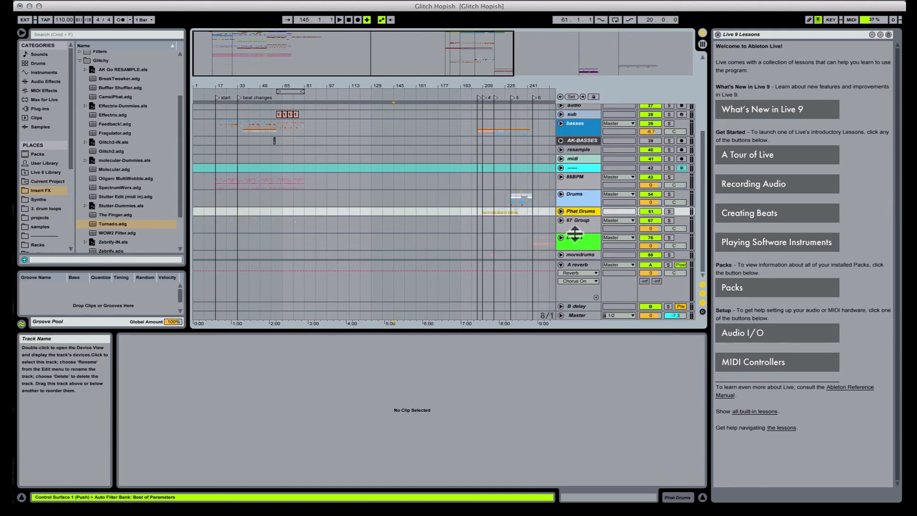
{"action": "left_click", "coordinate": [577, 238]}
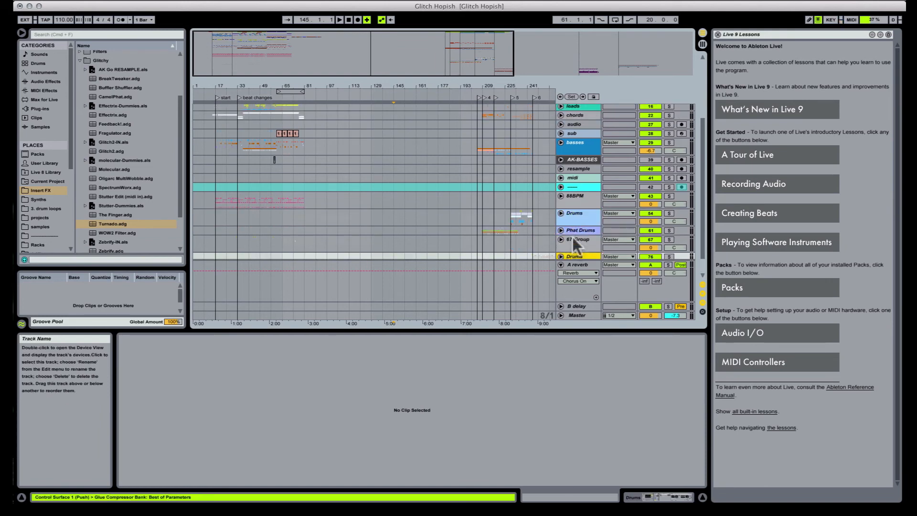
{"action": "scroll", "coordinate": [572, 238], "scroll_direction": "up", "scroll_amount": 1}
{"action": "left_click", "coordinate": [575, 197]}
{"action": "scroll", "coordinate": [575, 196], "scroll_direction": "down", "scroll_amount": 2}
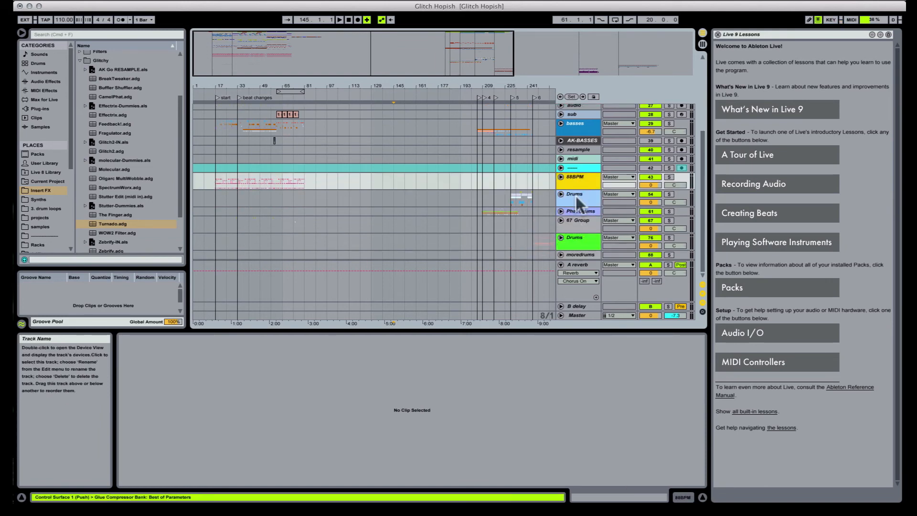
Step: Move the drum groups from 88BPM through moredrums directly below the Notes track, and stop the running Time Machine backup
{"action": "left_click", "coordinate": [576, 252]}
{"action": "scroll", "coordinate": [573, 229], "scroll_direction": "up", "scroll_amount": 5}
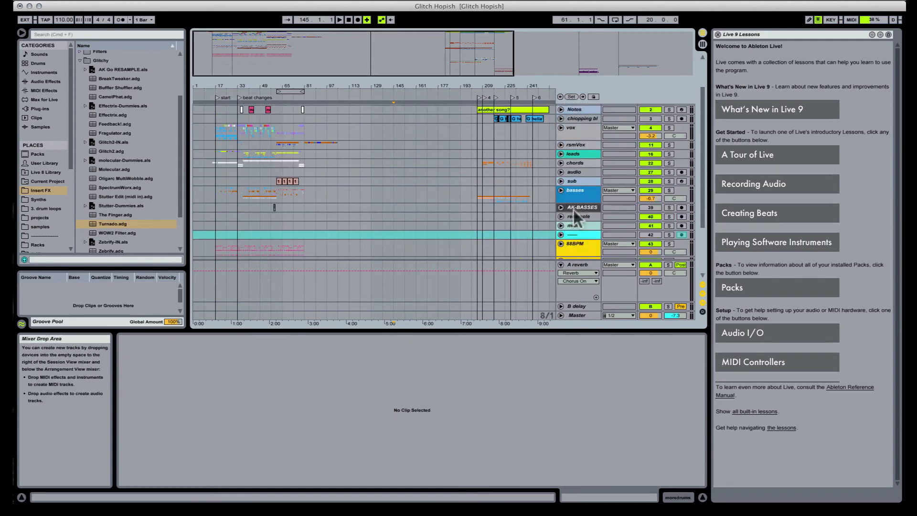
{"action": "left_click", "coordinate": [580, 242]}
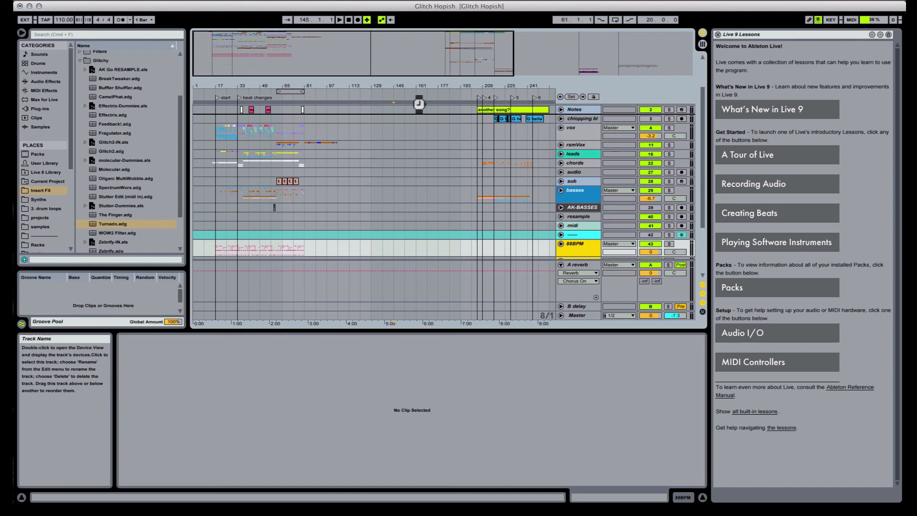
{"action": "left_click", "coordinate": [738, 0]}
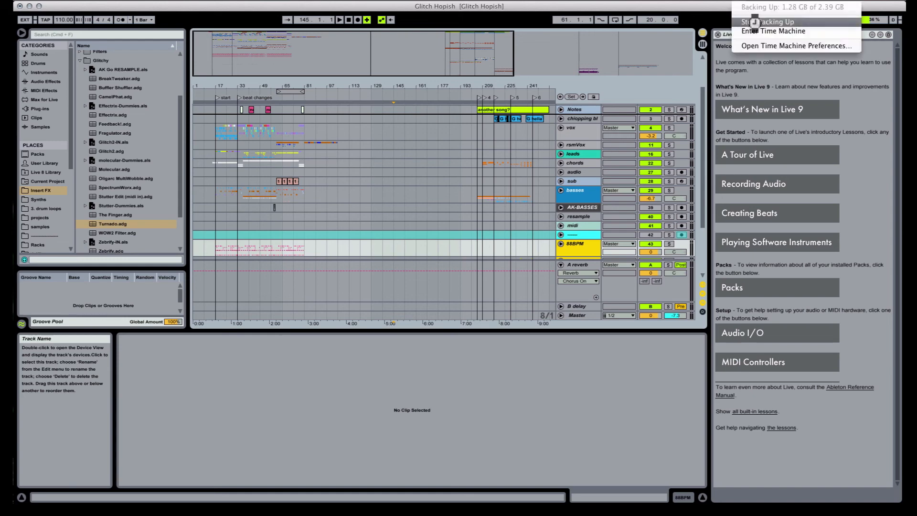
{"action": "left_click", "coordinate": [755, 23]}
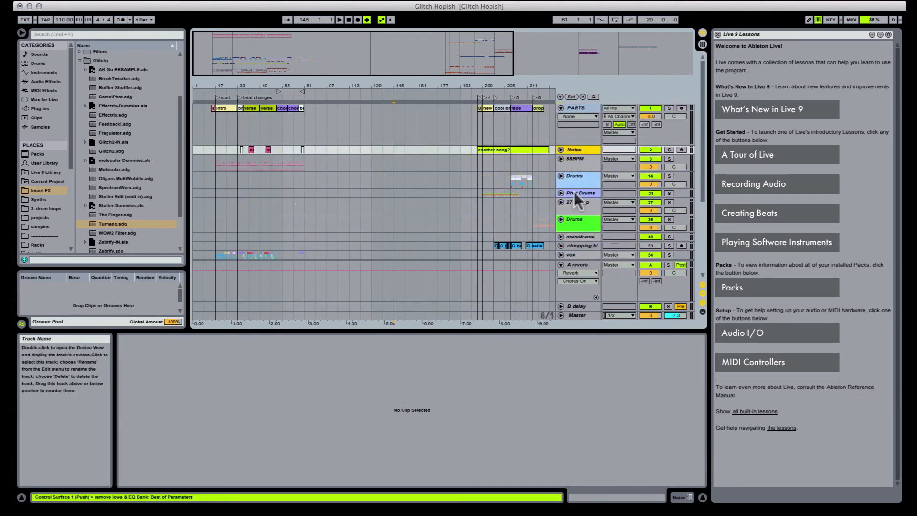
Step: Place a copy of the dashed separator track between the moredrums group and the chopping block track
{"action": "scroll", "coordinate": [574, 191], "scroll_direction": "down", "scroll_amount": 5}
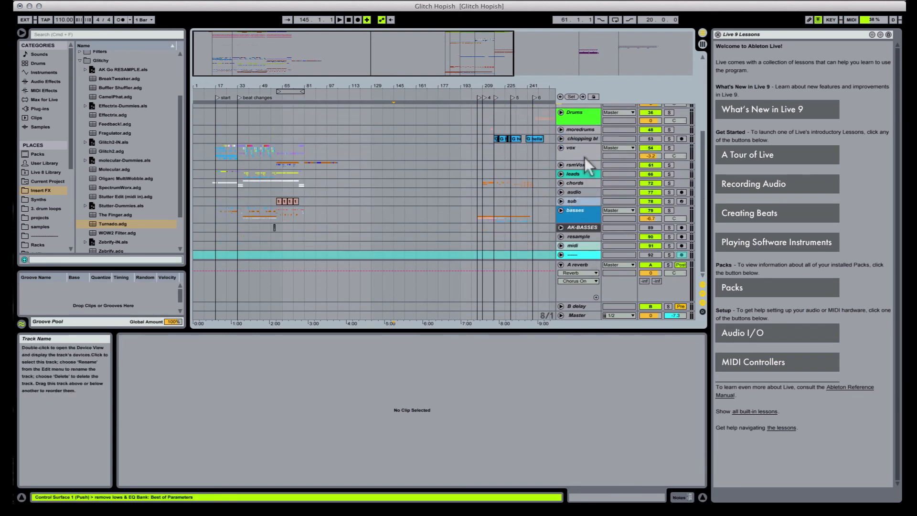
{"action": "left_click_drag", "start_coordinate": [584, 254], "coordinate": [561, 136]}
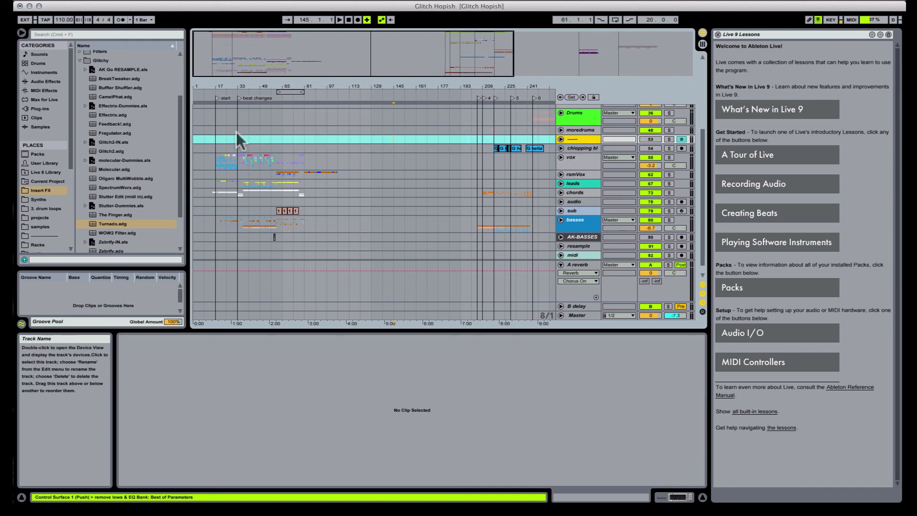
{"action": "scroll", "coordinate": [269, 143], "scroll_direction": "up", "scroll_amount": 3}
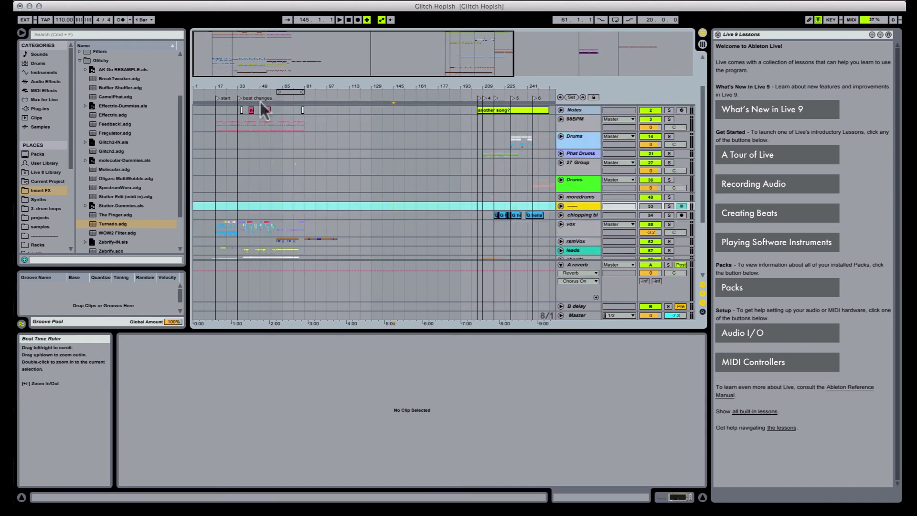
{"action": "scroll", "coordinate": [276, 200], "scroll_direction": "up", "scroll_amount": 1}
{"action": "scroll", "coordinate": [276, 200], "scroll_direction": "up", "scroll_amount": 1}
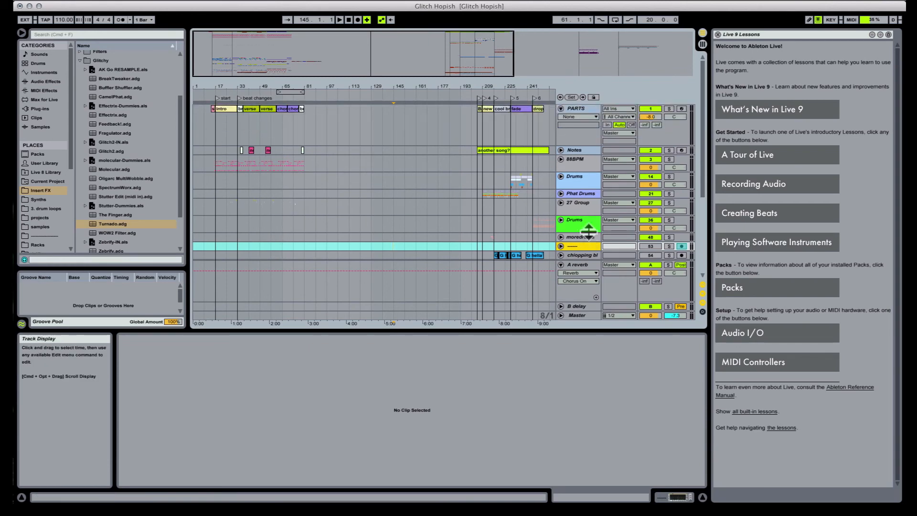
Step: Move both Drums groups, Phat Drums and moredrums below the last separator track, and fold them
{"action": "left_click", "coordinate": [271, 223]}
{"action": "double_click", "coordinate": [573, 224]}
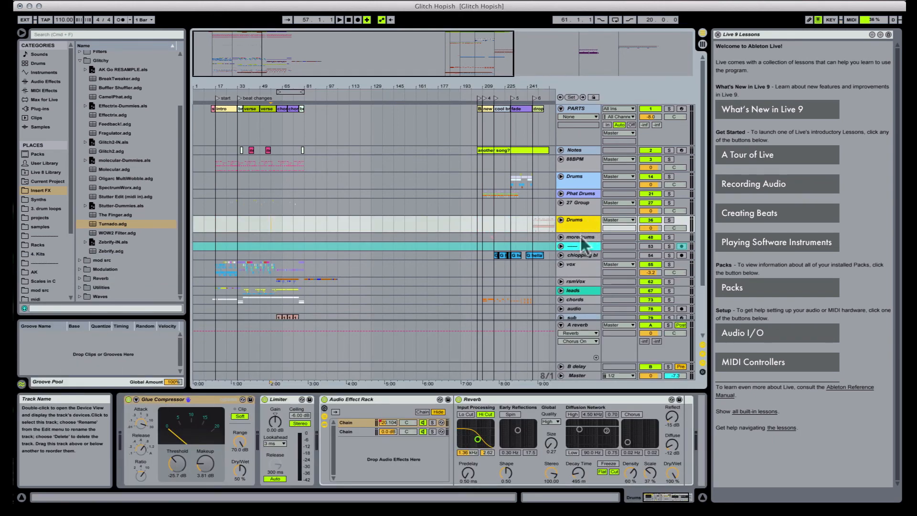
{"action": "left_click", "coordinate": [574, 180]}
{"action": "left_click", "coordinate": [576, 193]}
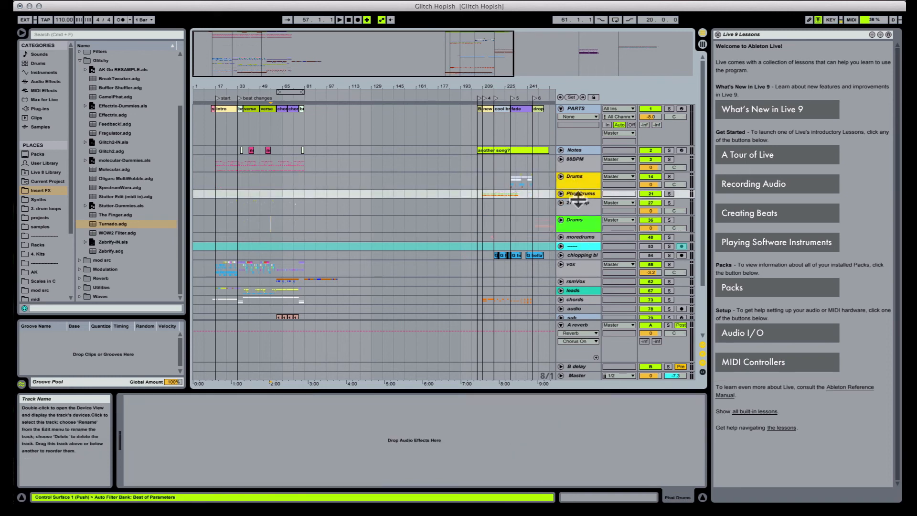
{"action": "left_click", "coordinate": [576, 226]}
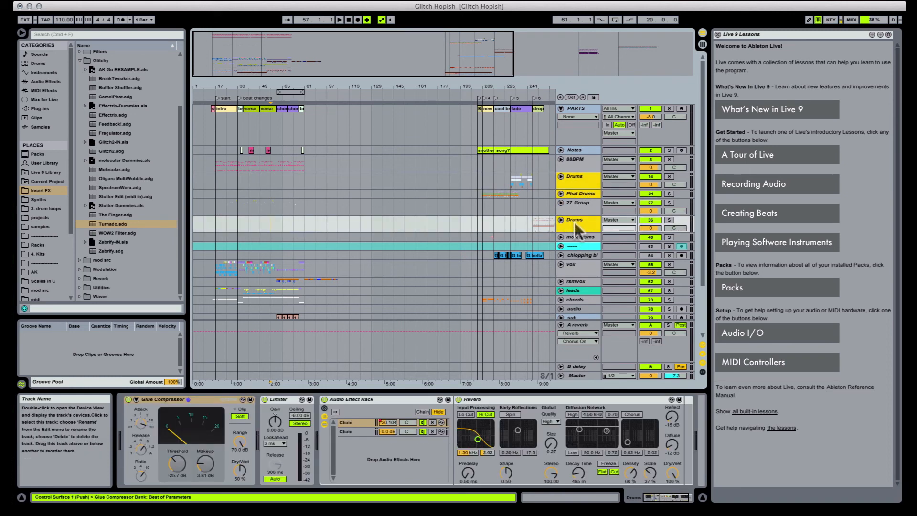
{"action": "left_click", "coordinate": [578, 238]}
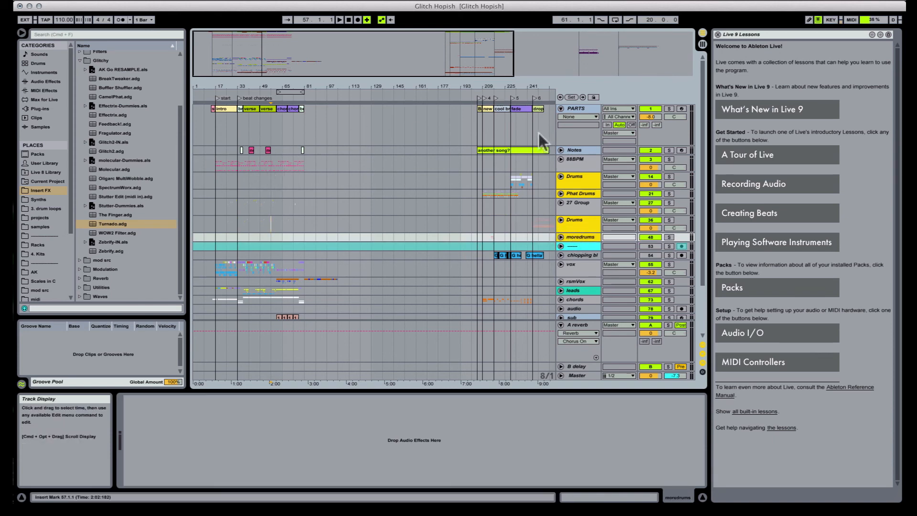
{"action": "scroll", "coordinate": [554, 201], "scroll_direction": "down", "scroll_amount": 4}
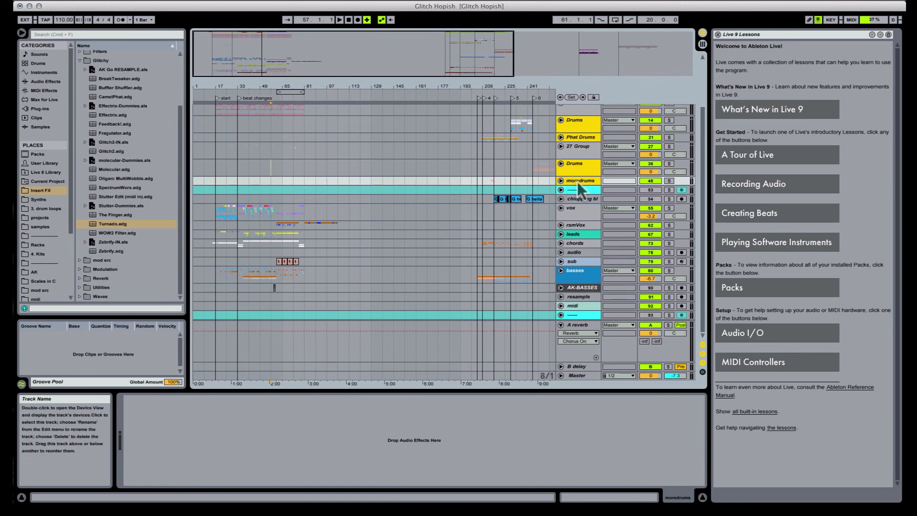
{"action": "left_click_drag", "start_coordinate": [577, 181], "coordinate": [251, 99]}
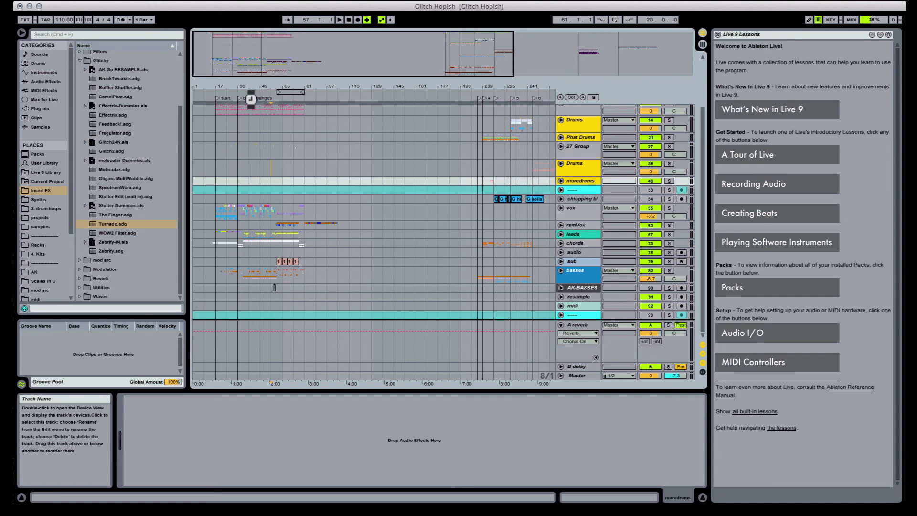
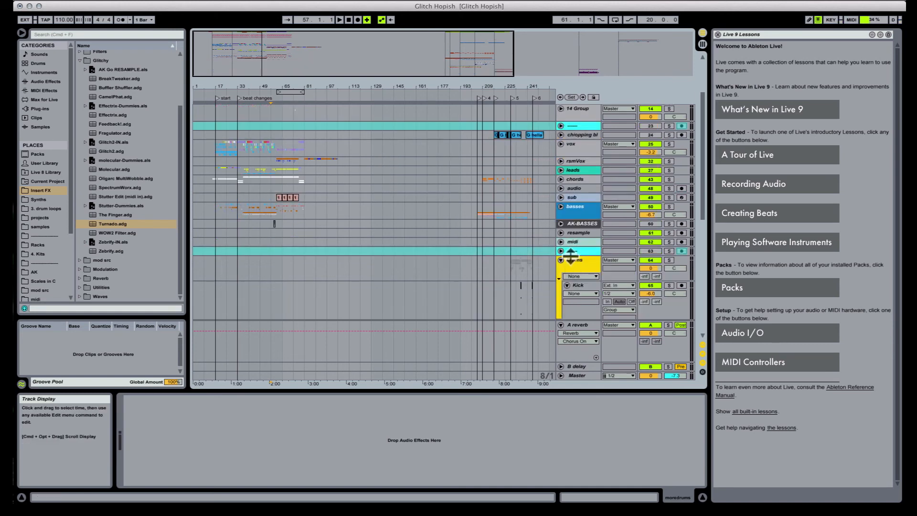
{"action": "left_click", "coordinate": [561, 259]}
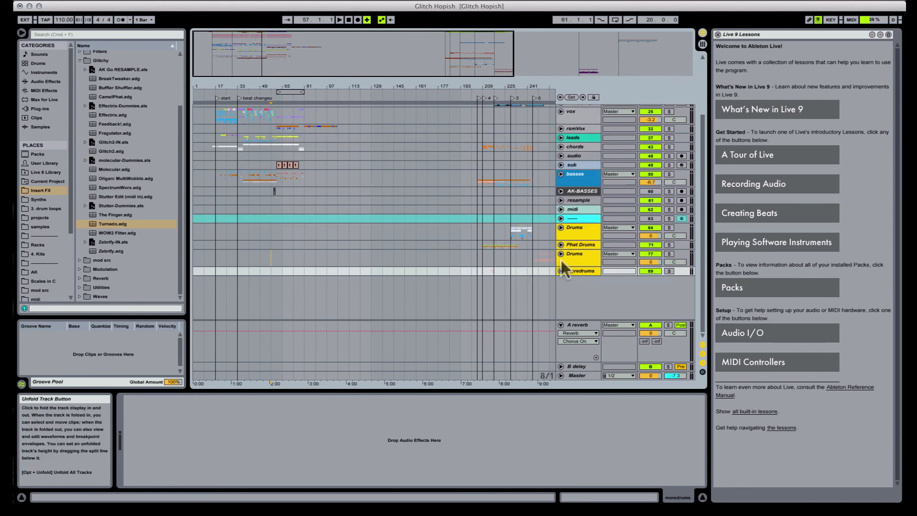
Step: Try to apply one yellow colour to the 88BPM and 14 Group tracks together
{"action": "scroll", "coordinate": [535, 182], "scroll_direction": "up", "scroll_amount": 3}
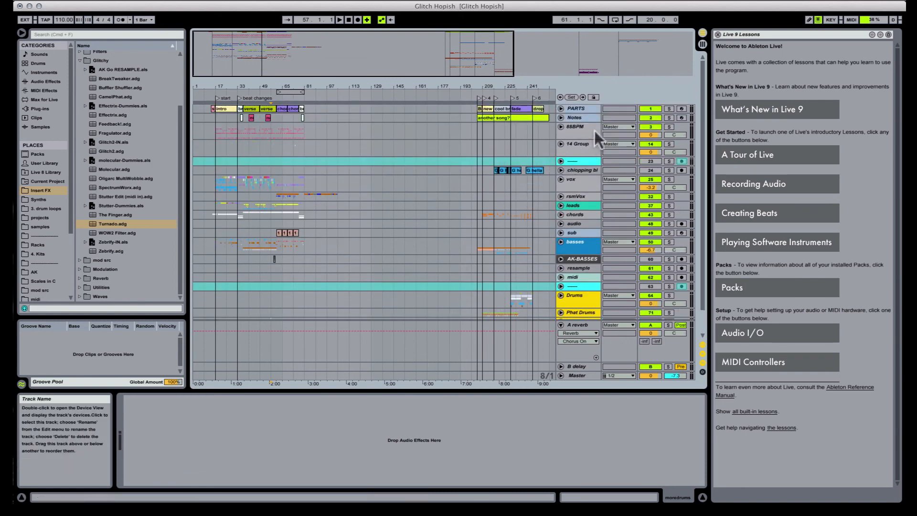
{"action": "left_click", "coordinate": [586, 130]}
{"action": "left_click", "coordinate": [581, 148], "text": "shift"}
{"action": "right_click", "coordinate": [580, 151]}
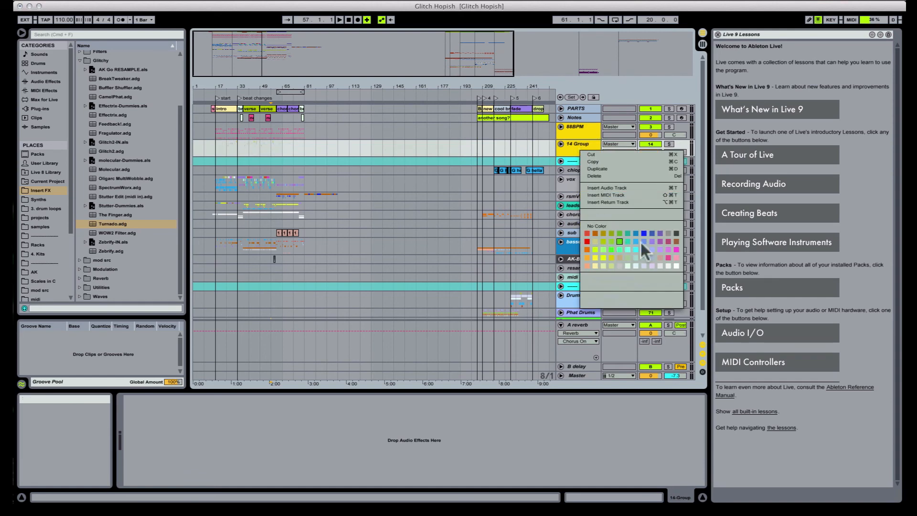
{"action": "left_click", "coordinate": [594, 251]}
Step: Colour the 88BPM group yellow and rename it drums
{"action": "left_click", "coordinate": [580, 127]}
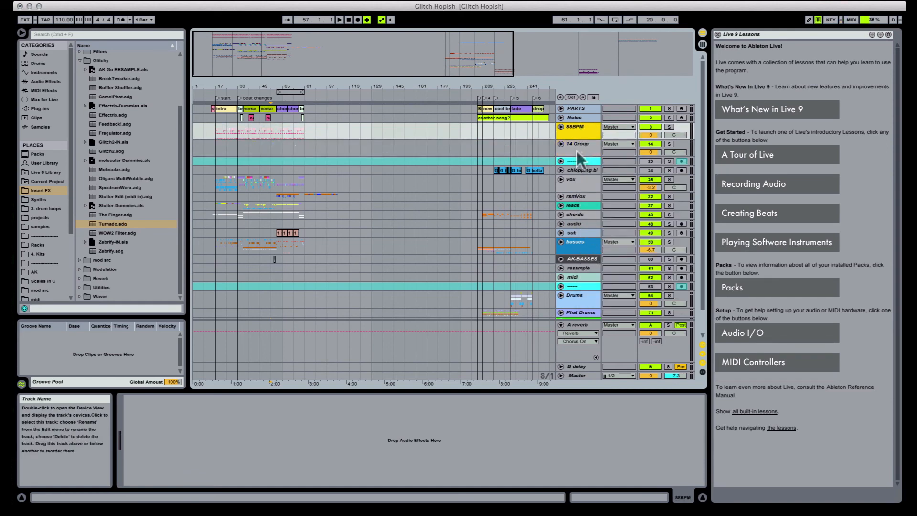
{"action": "left_click", "coordinate": [577, 151]}
{"action": "left_click", "coordinate": [576, 128]}
{"action": "right_click", "coordinate": [578, 128]}
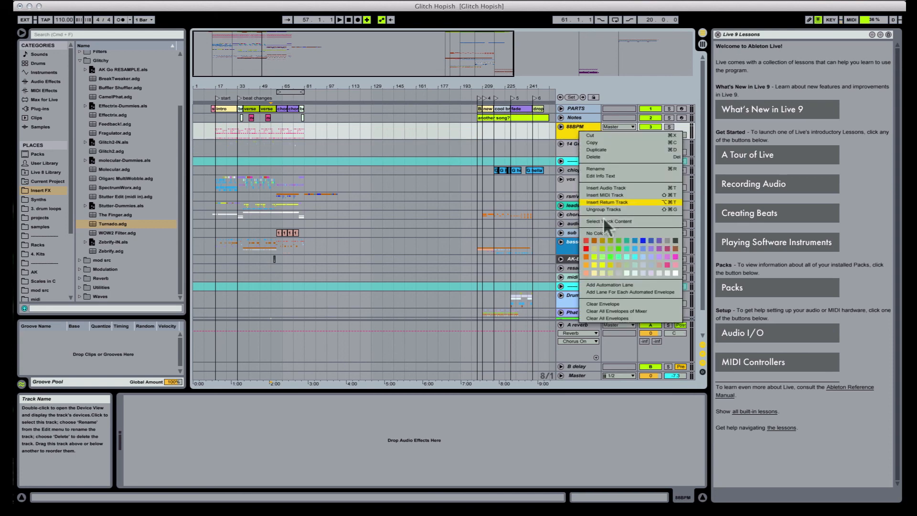
{"action": "left_click", "coordinate": [592, 260]}
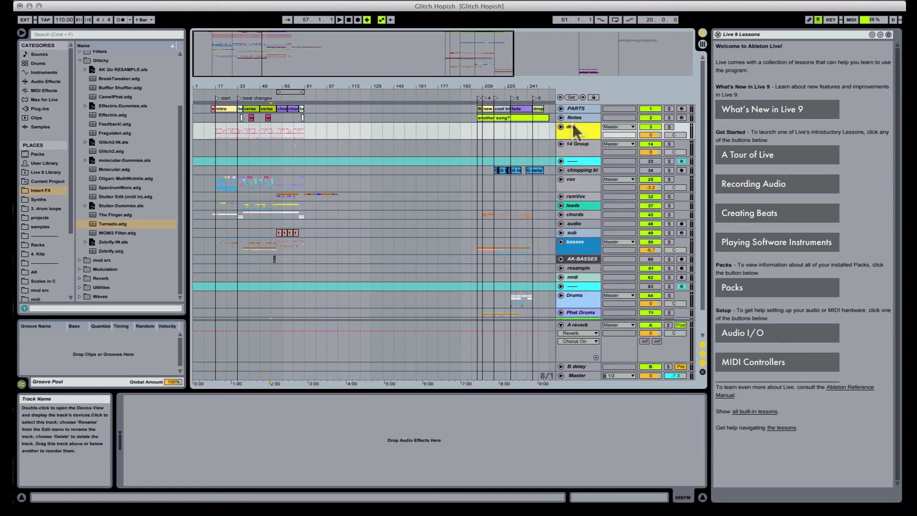
Step: Rename the 14 Group track as perc and colour it pale yellow
{"action": "left_click", "coordinate": [572, 142]}
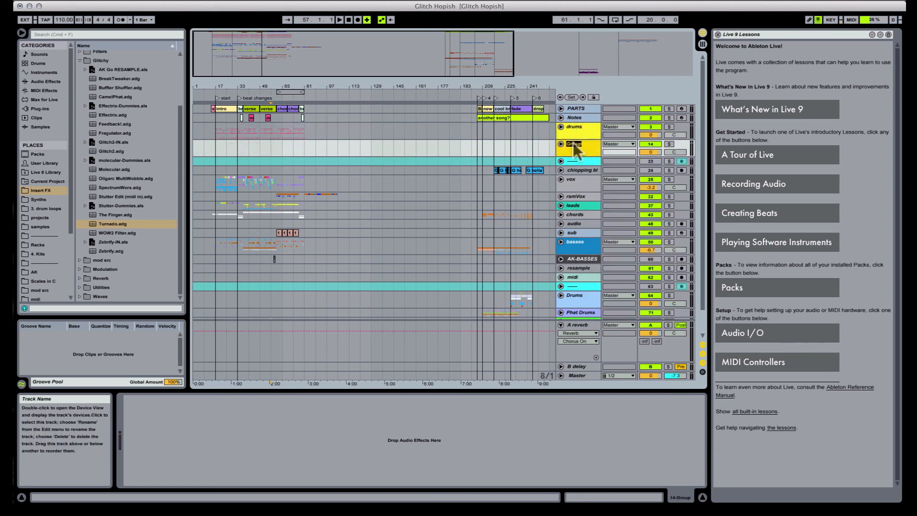
{"action": "right_click", "coordinate": [572, 141]}
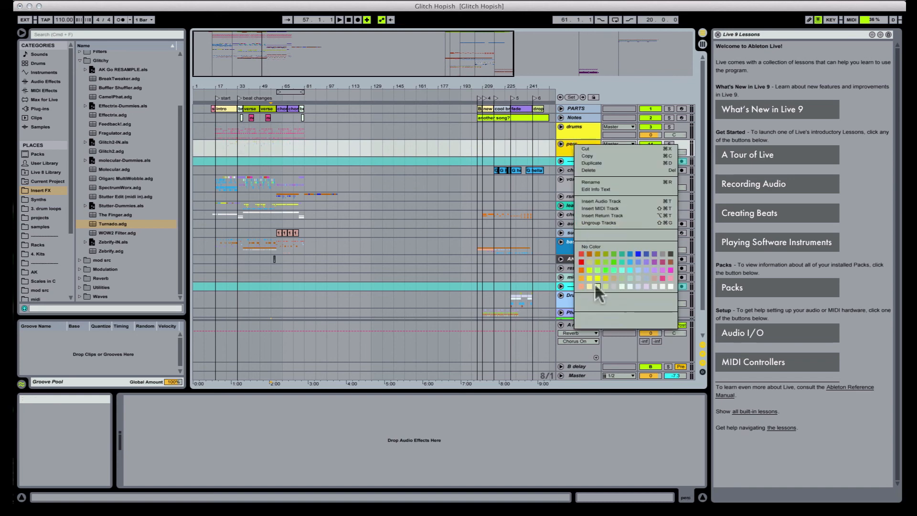
{"action": "left_click", "coordinate": [589, 284]}
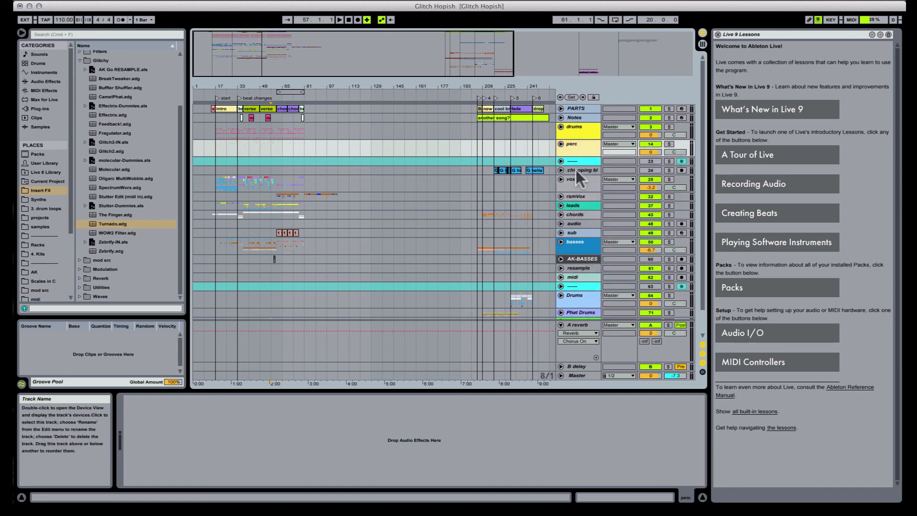
Step: Colour the chopping block track dark grey and the vox group purple
{"action": "right_click", "coordinate": [575, 168]}
{"action": "left_click", "coordinate": [672, 292]}
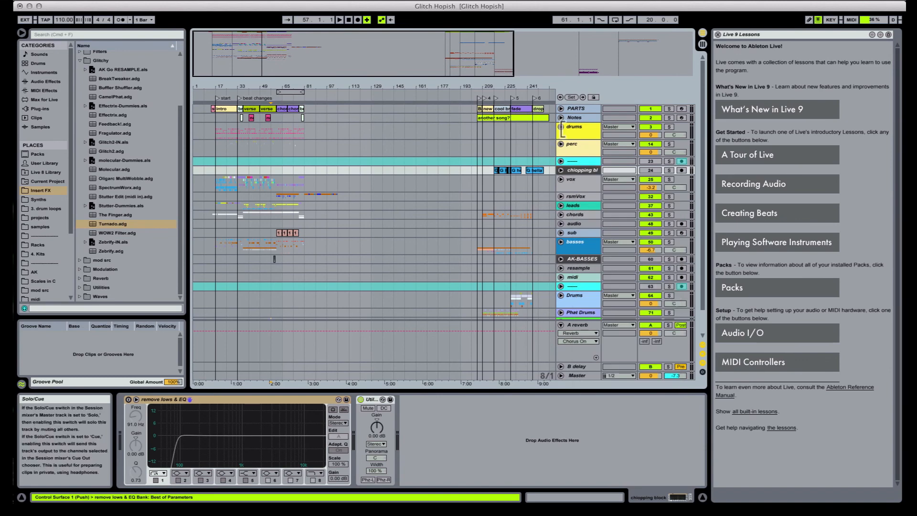
{"action": "left_click", "coordinate": [573, 180]}
{"action": "right_click", "coordinate": [574, 183]}
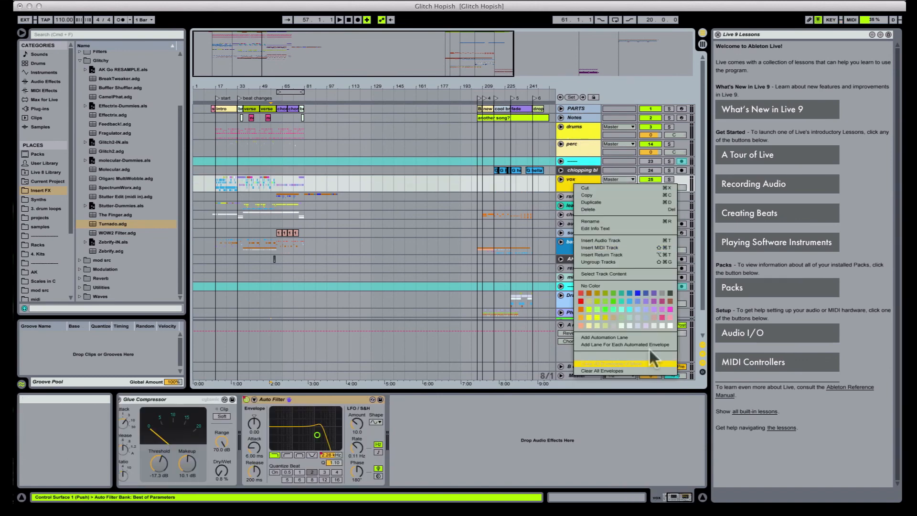
{"action": "left_click", "coordinate": [645, 301]}
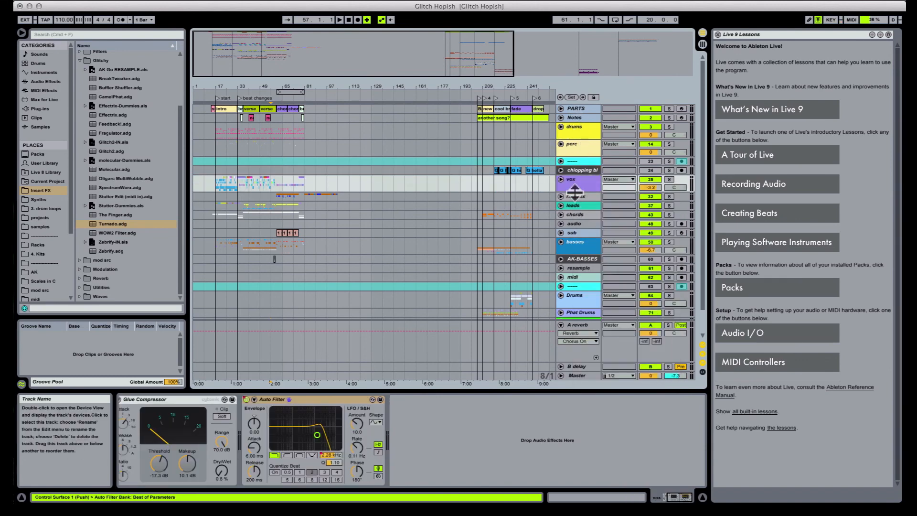
Step: Try deleting the rsmVox track, and undo the deletion
{"action": "left_click", "coordinate": [574, 195]}
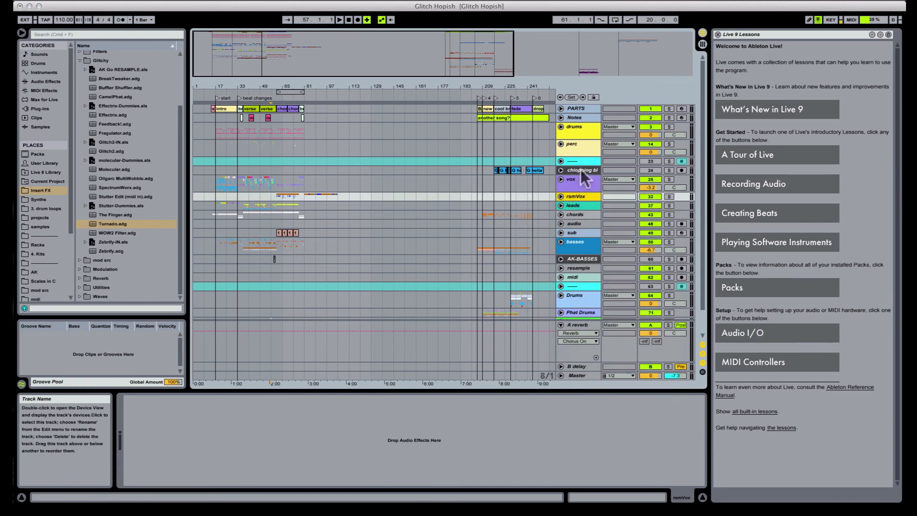
{"action": "key", "text": "Delete"}
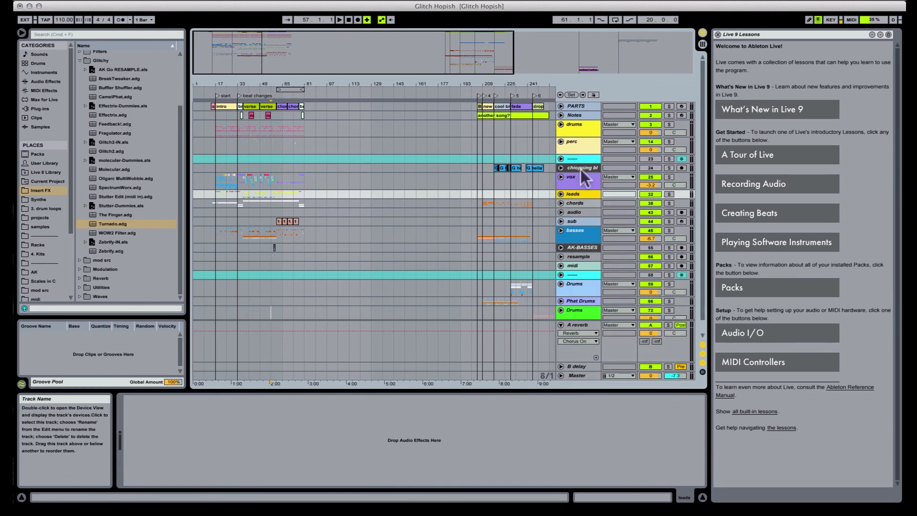
{"action": "right_click", "coordinate": [580, 193]}
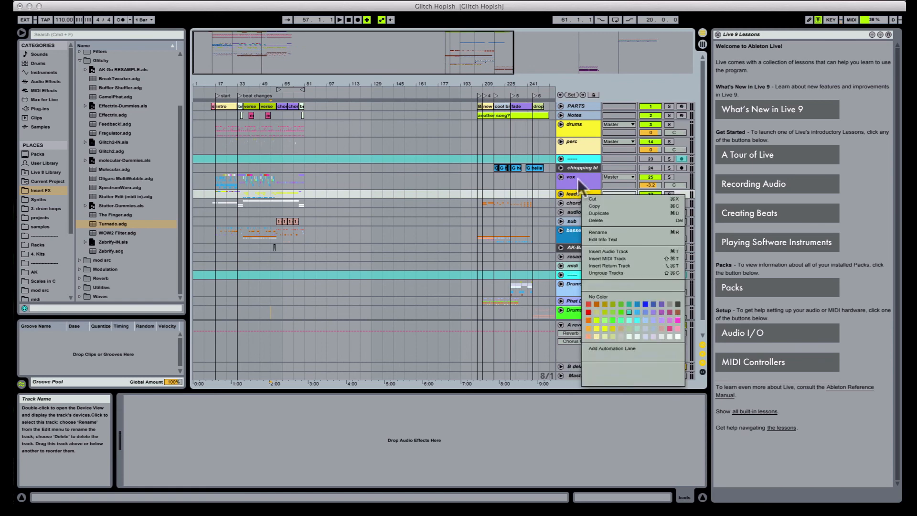
{"action": "left_click", "coordinate": [578, 177]}
{"action": "left_click", "coordinate": [62, 0]}
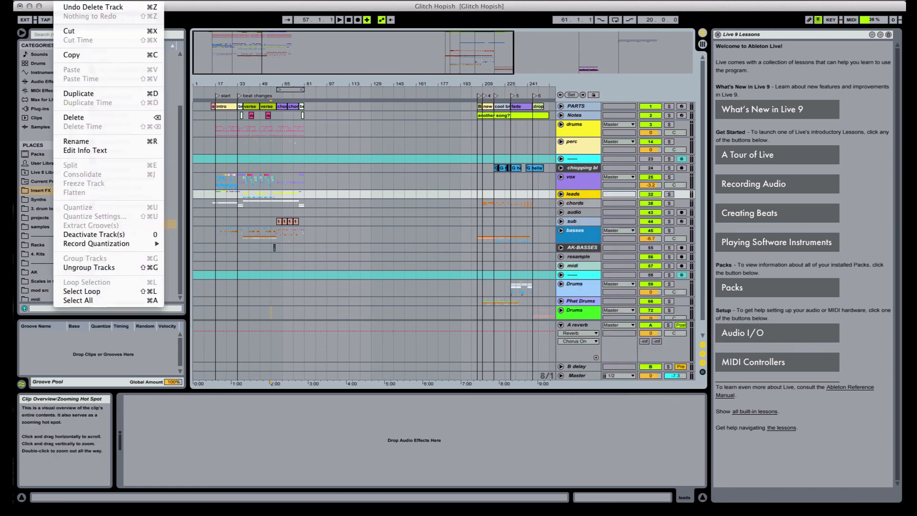
{"action": "left_click", "coordinate": [77, 8]}
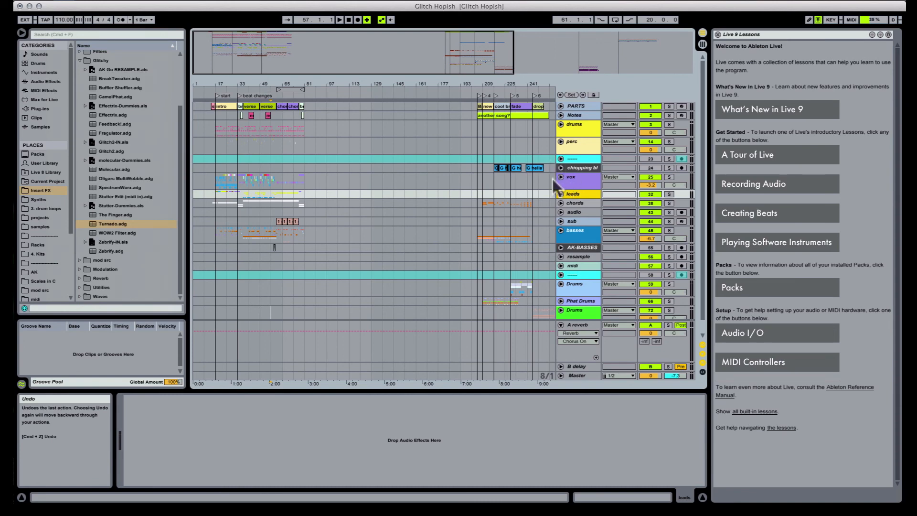
{"action": "key", "text": "super+z"}
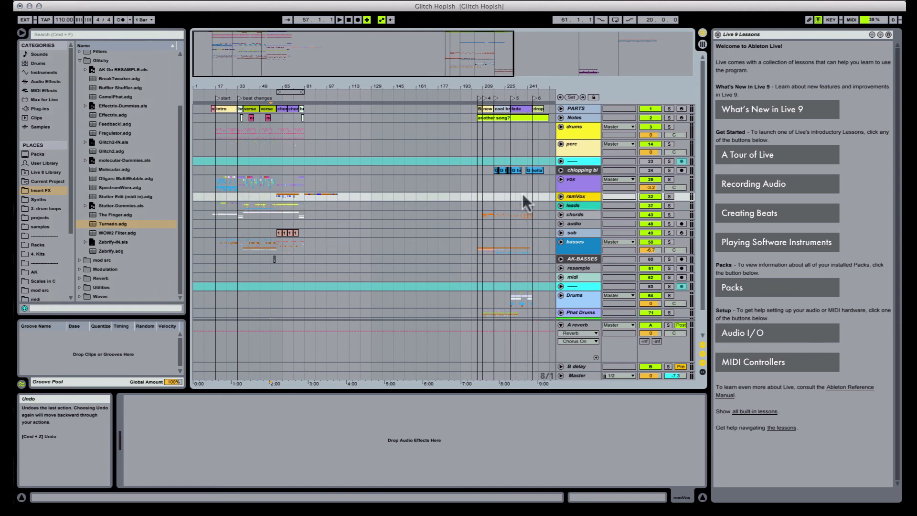
Step: Colour the rsmVox track light purple to go with the vox group
{"action": "right_click", "coordinate": [574, 195]}
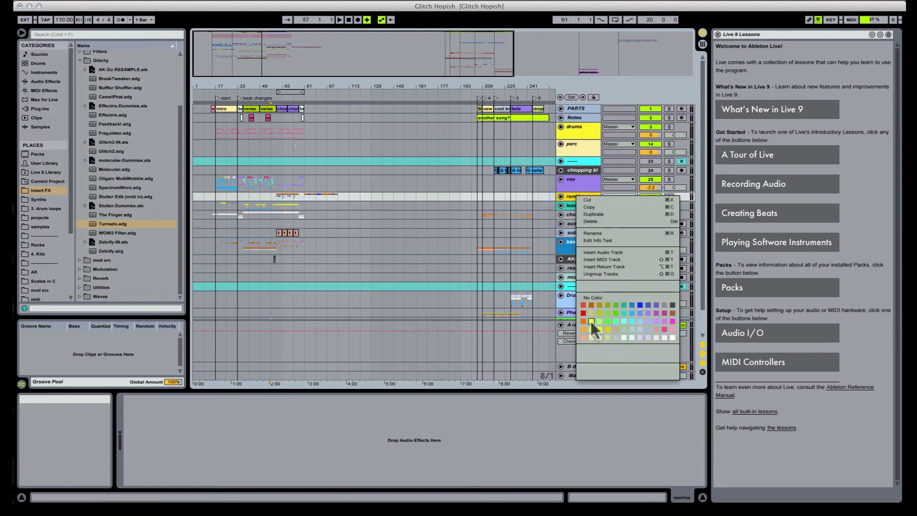
{"action": "left_click", "coordinate": [656, 321]}
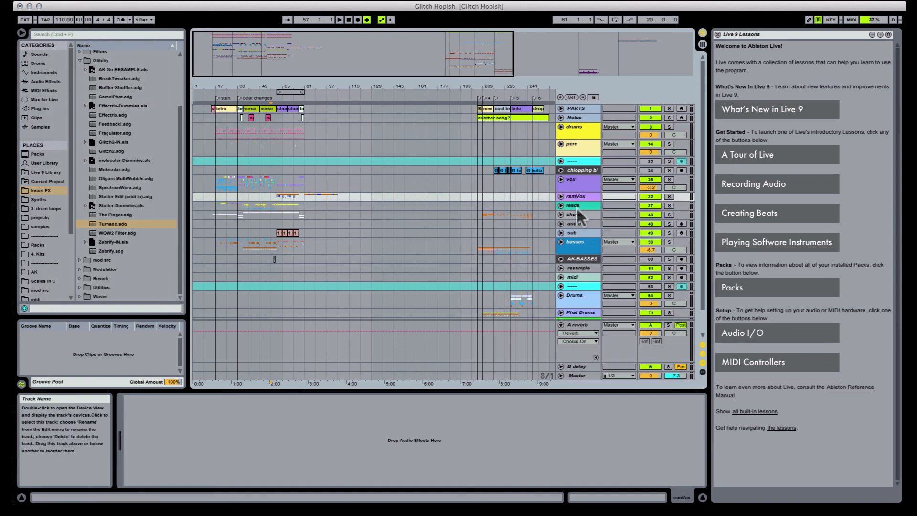
Step: Colour the chords track green
{"action": "left_click", "coordinate": [577, 206]}
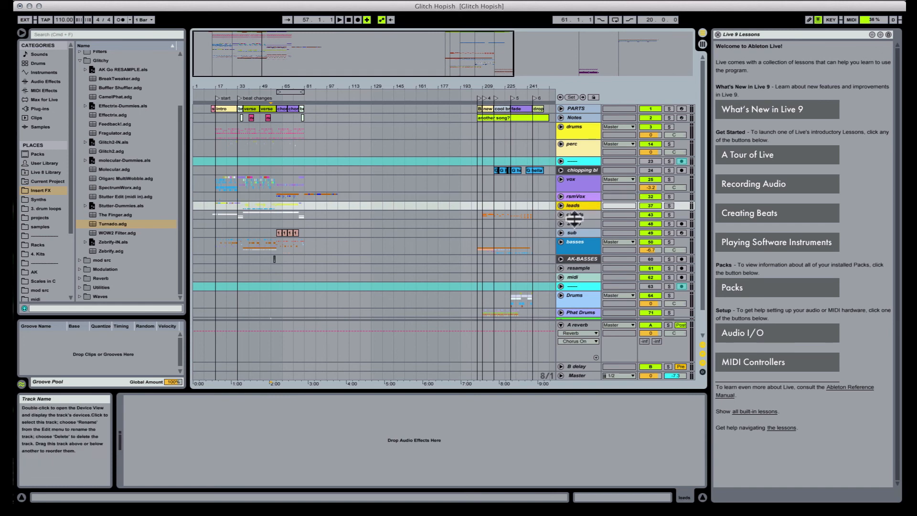
{"action": "right_click", "coordinate": [575, 214]}
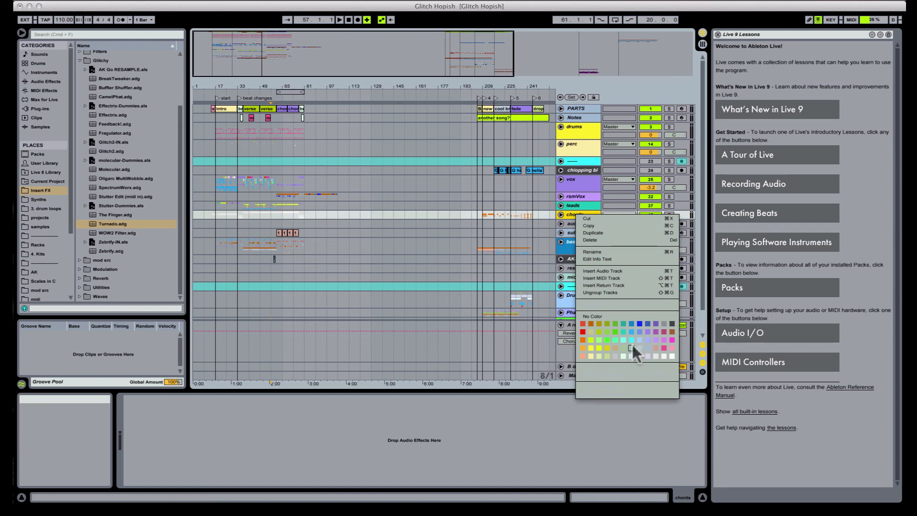
{"action": "left_click", "coordinate": [618, 336]}
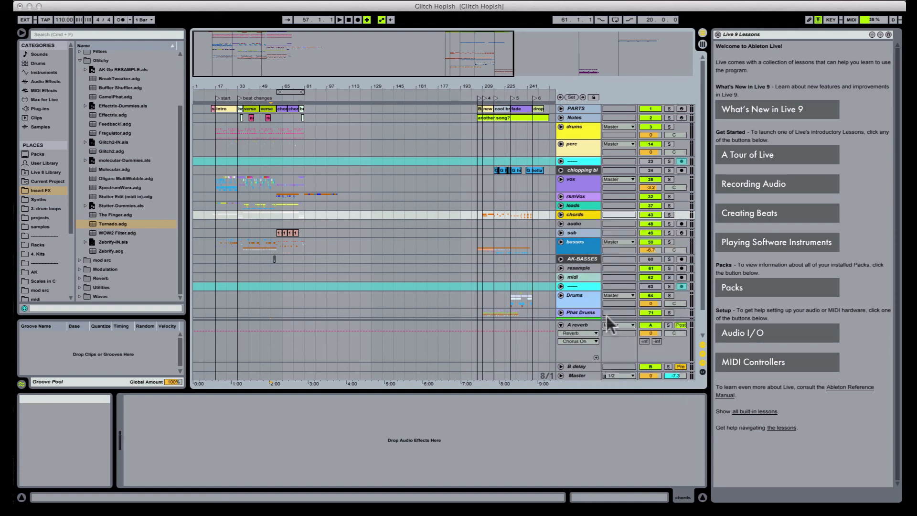
Step: Unfold the audio track, check its timeline for clips, and delete the track
{"action": "left_click", "coordinate": [570, 224]}
{"action": "left_click", "coordinate": [561, 223]}
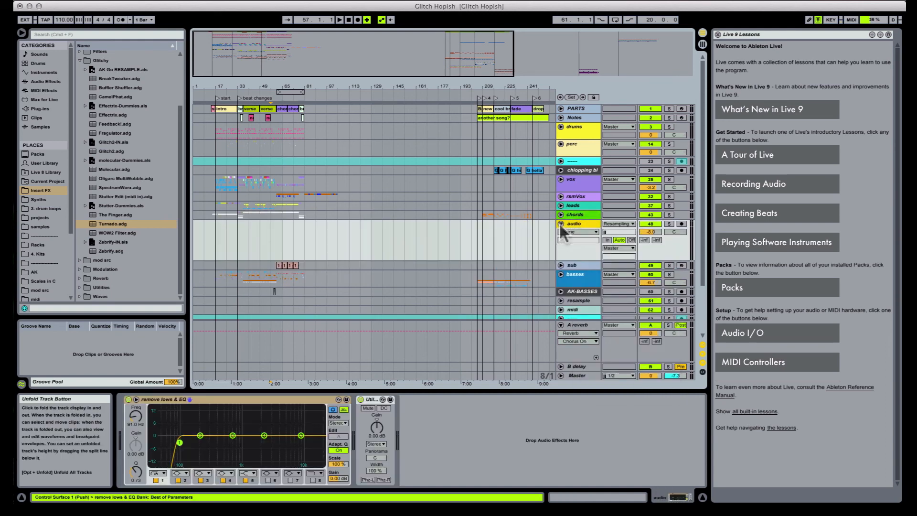
{"action": "left_click_drag", "start_coordinate": [458, 85], "coordinate": [453, 109]}
{"action": "left_click_drag", "start_coordinate": [391, 86], "coordinate": [404, 45]}
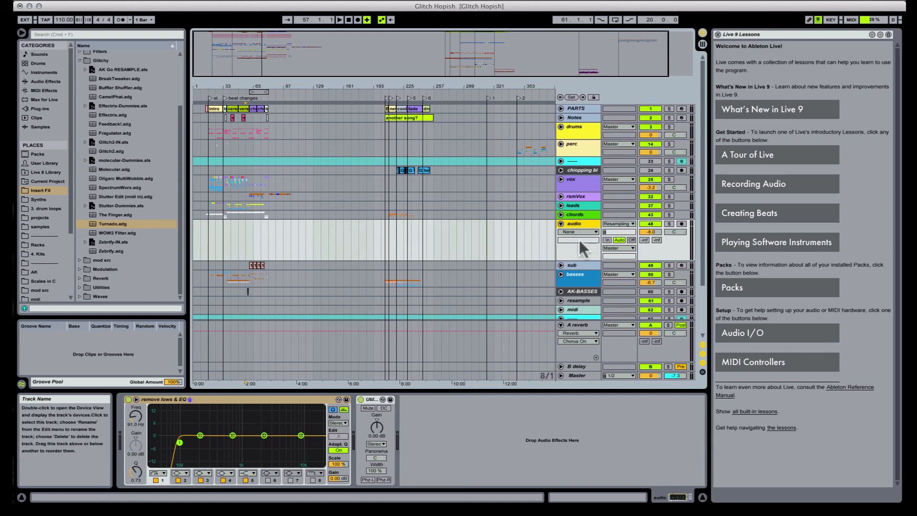
{"action": "key", "text": "Delete"}
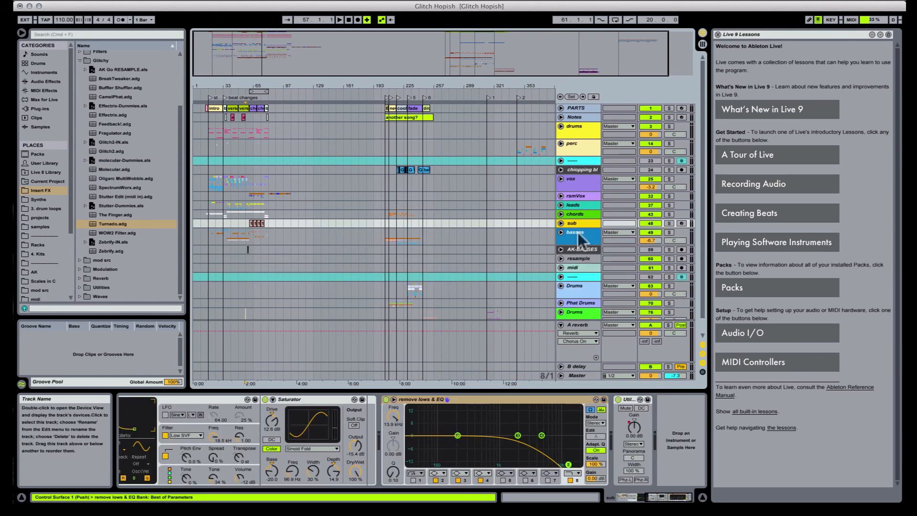
Step: Move the AK-BASSES track below the midi track and delete the resample and midi tracks
{"action": "left_click", "coordinate": [580, 238]}
{"action": "left_click", "coordinate": [576, 250]}
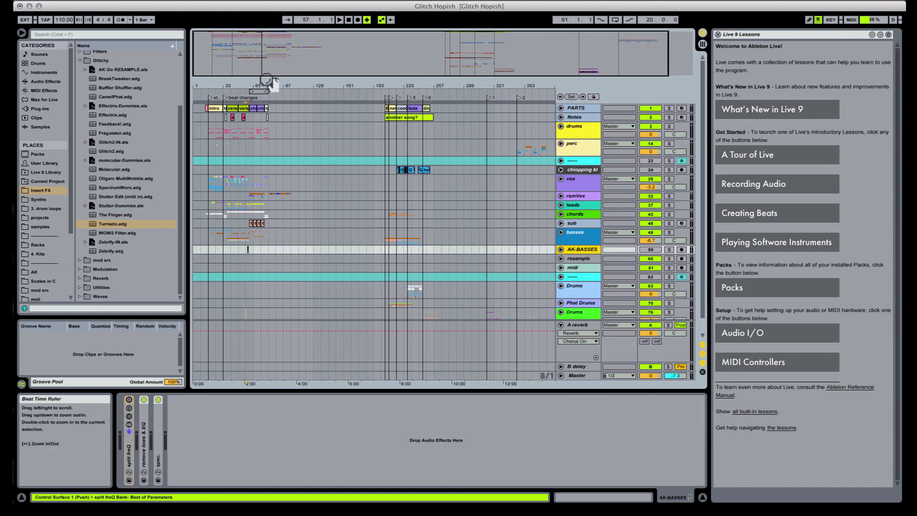
{"action": "mouse_move", "coordinate": [270, 86]}
{"action": "left_mouse_down"}
{"action": "mouse_move", "coordinate": [270, 143]}
{"action": "mouse_move", "coordinate": [272, 85]}
{"action": "left_mouse_up"}
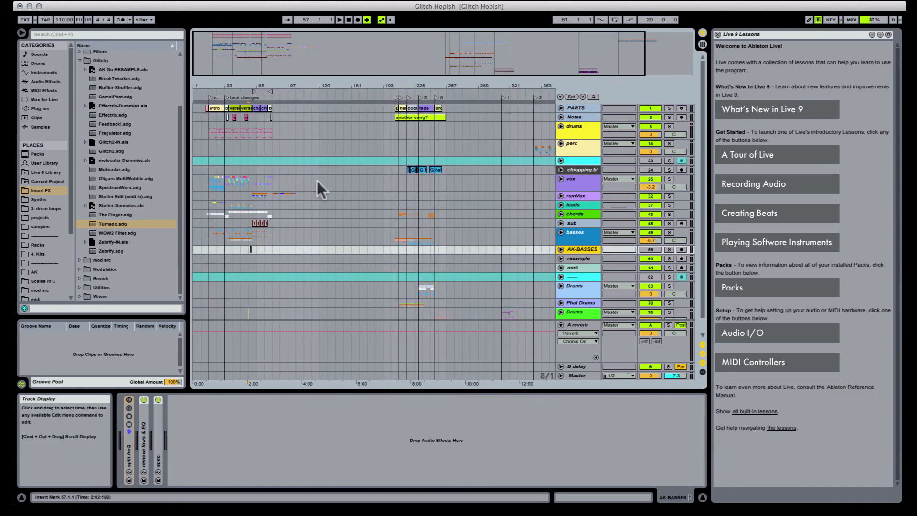
{"action": "left_click_drag", "start_coordinate": [580, 248], "coordinate": [579, 275]}
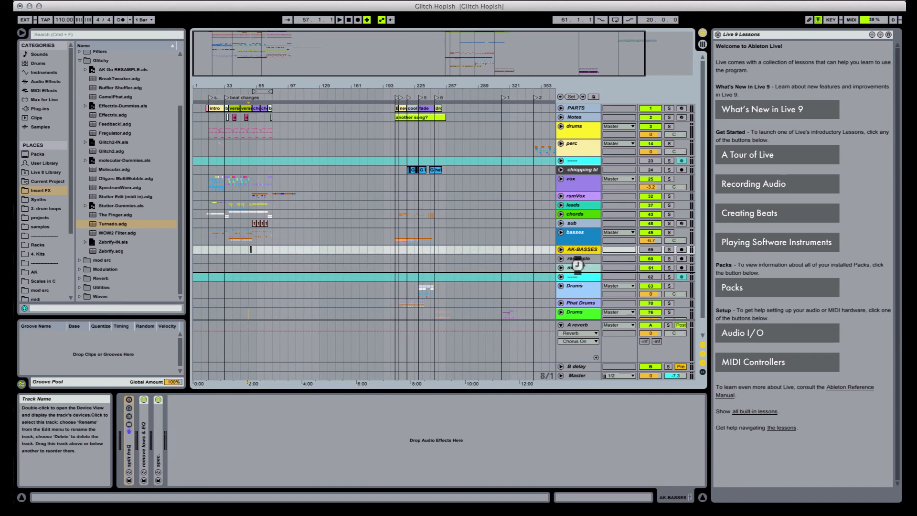
{"action": "left_click_drag", "start_coordinate": [578, 264], "coordinate": [578, 265]}
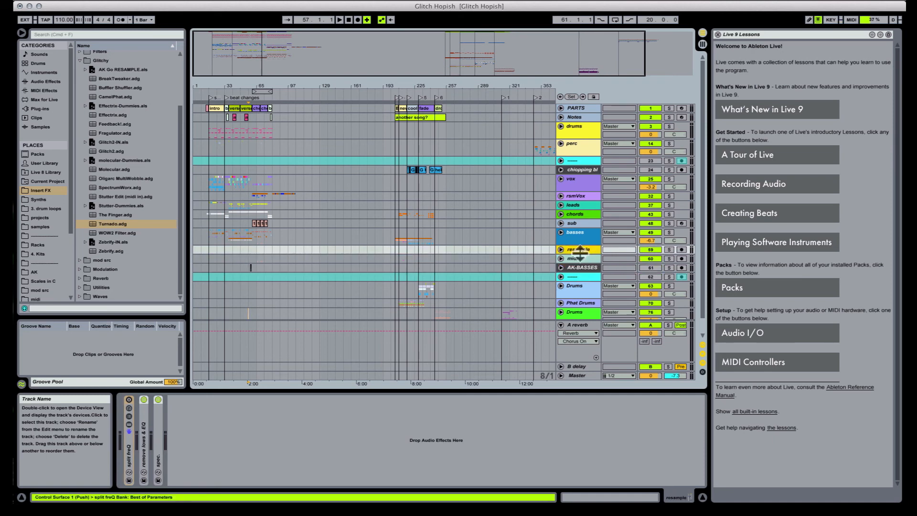
{"action": "left_click", "coordinate": [575, 256]}
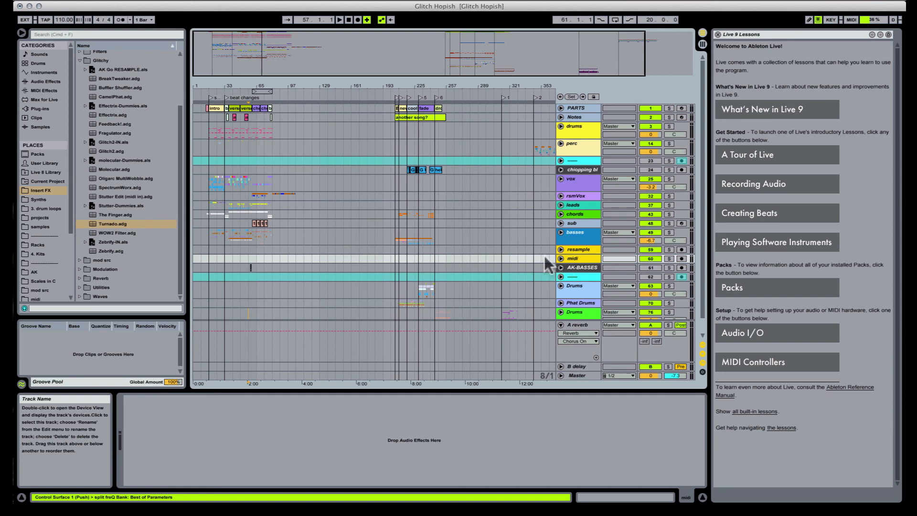
{"action": "key", "text": "Delete"}
Step: Move the sub track and the basses group together above the vox group and fold the basses group
{"action": "left_click_drag", "start_coordinate": [241, 85], "coordinate": [277, 100]}
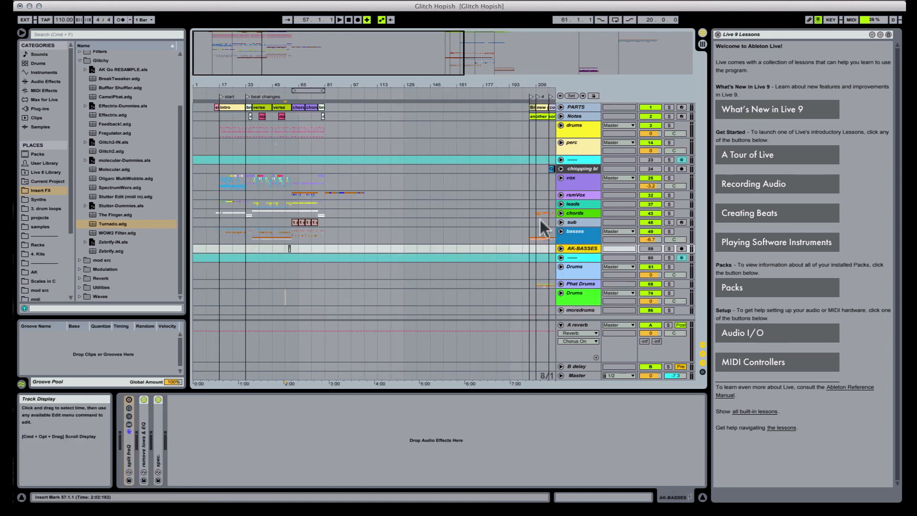
{"action": "left_click", "coordinate": [578, 222]}
{"action": "left_click", "coordinate": [579, 234]}
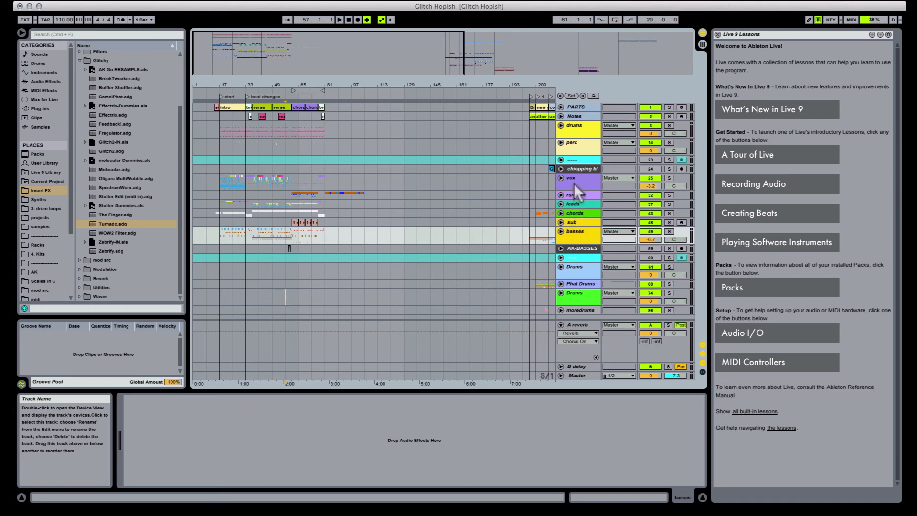
{"action": "key", "text": "Up"}
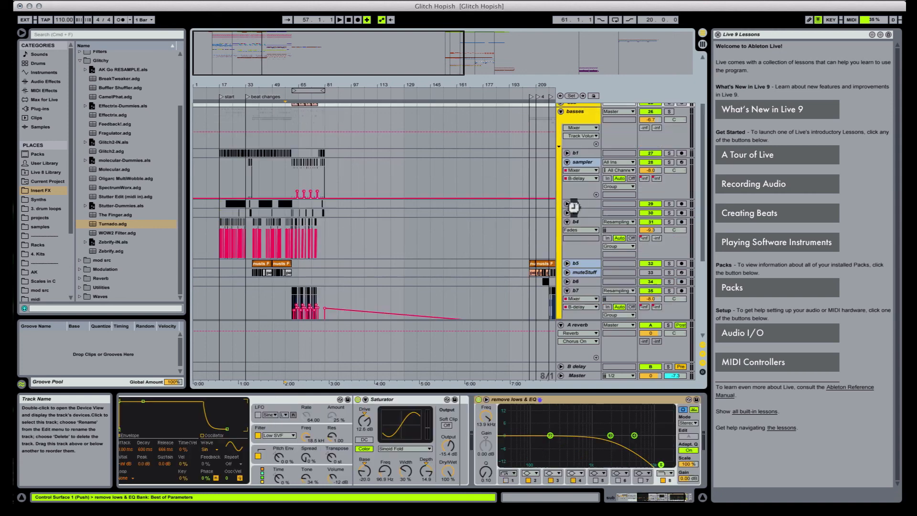
{"action": "left_click", "coordinate": [561, 112]}
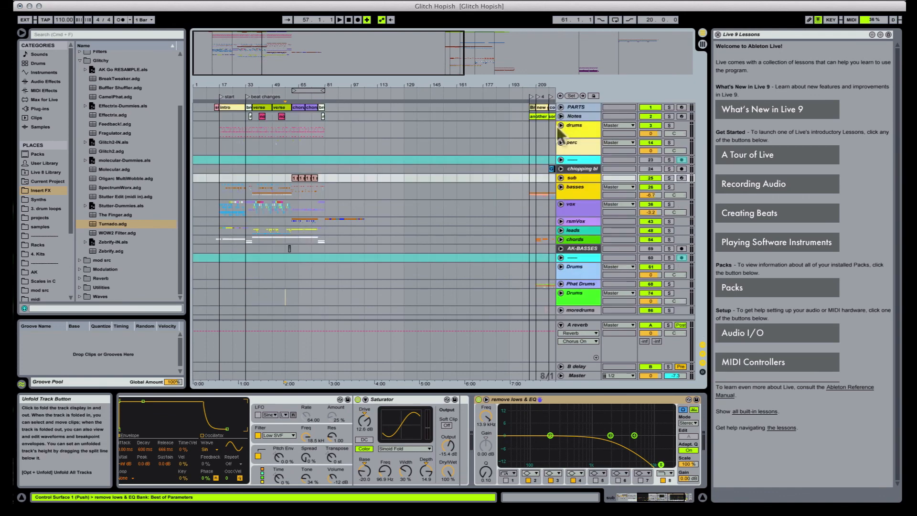
Step: Move the leads and chords groups between the basses and vox groups, with leads first
{"action": "left_click", "coordinate": [573, 205]}
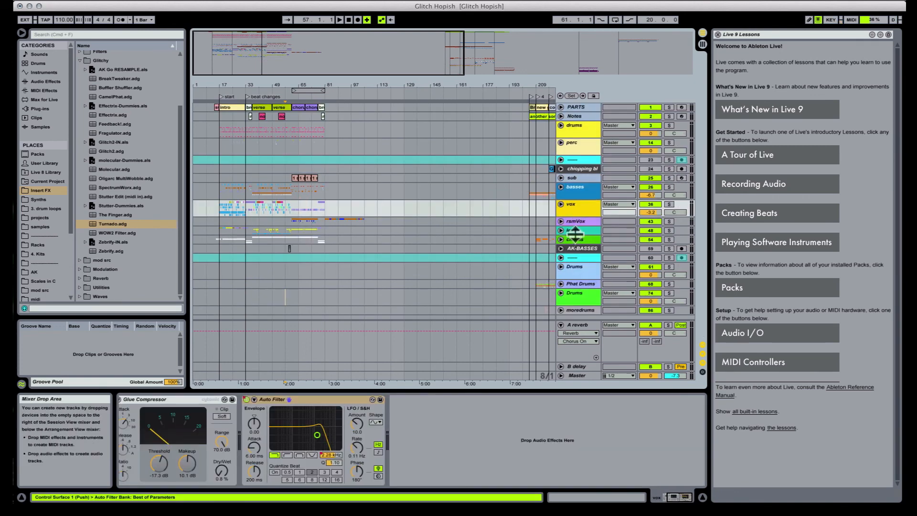
{"action": "left_click", "coordinate": [576, 230]}
{"action": "left_click_drag", "start_coordinate": [572, 231], "coordinate": [574, 200]}
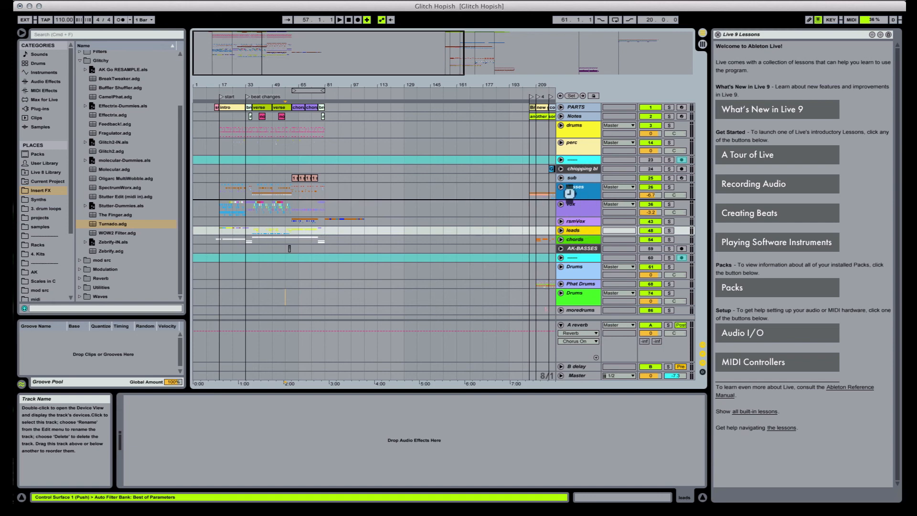
{"action": "left_click", "coordinate": [578, 240]}
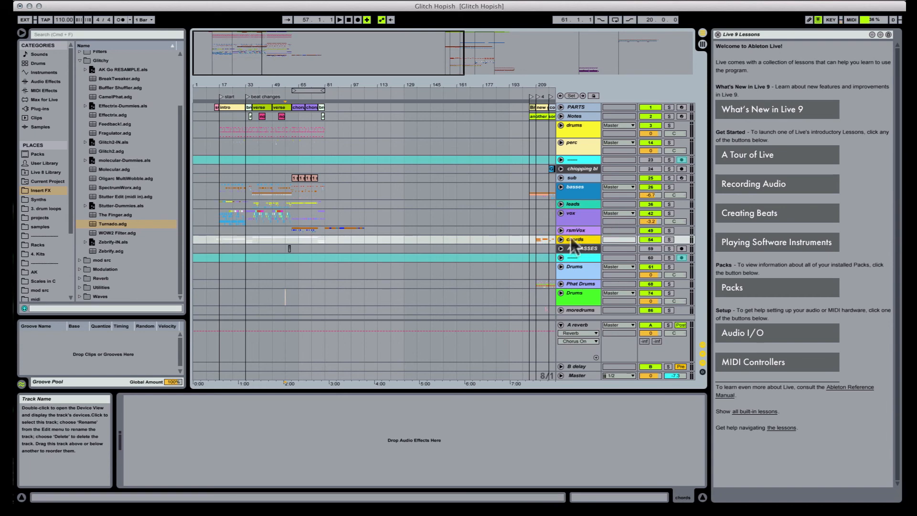
{"action": "left_click_drag", "start_coordinate": [570, 236], "coordinate": [573, 209]}
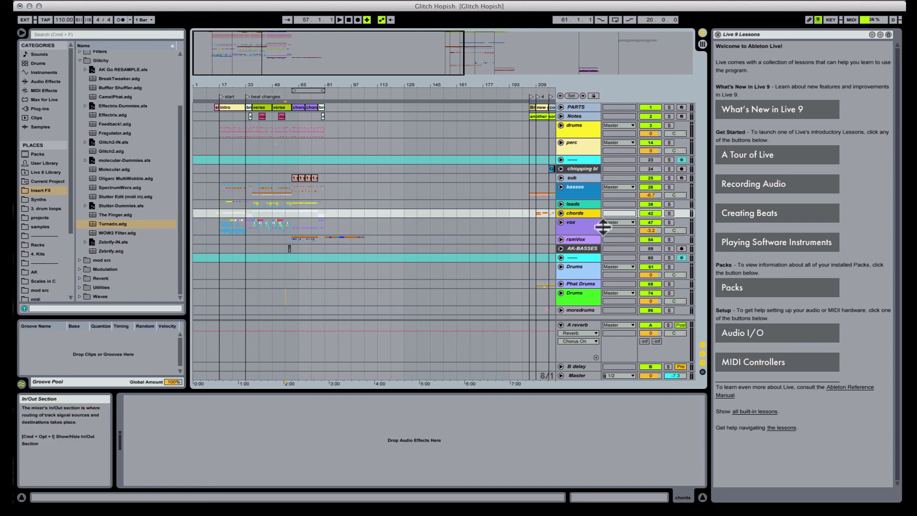
Step: Play the arrangement from just before the intro section
{"action": "left_click", "coordinate": [209, 148]}
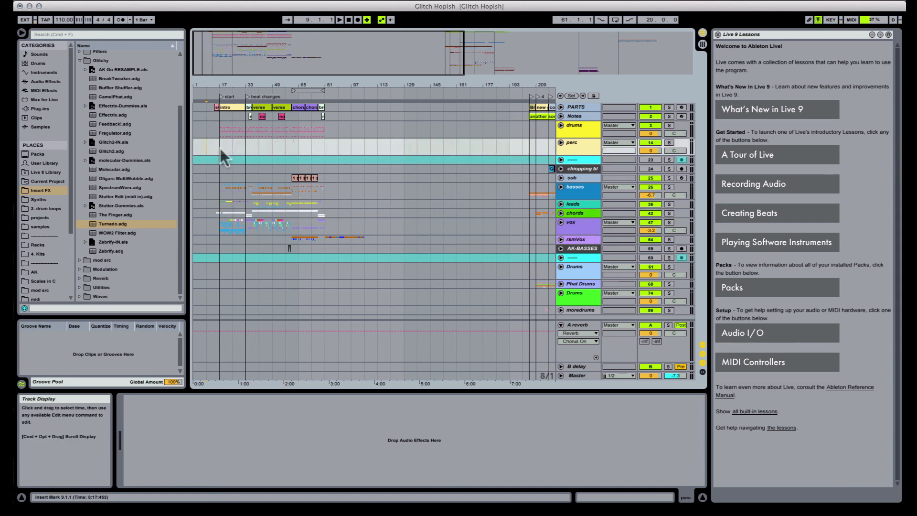
{"action": "left_click_drag", "start_coordinate": [228, 88], "coordinate": [394, 188]}
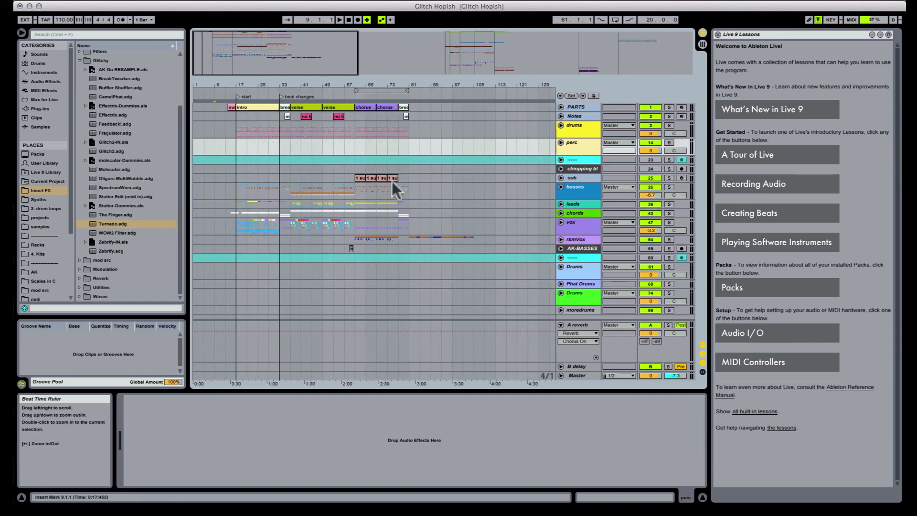
{"action": "left_click", "coordinate": [576, 269]}
{"action": "left_click", "coordinate": [577, 310]}
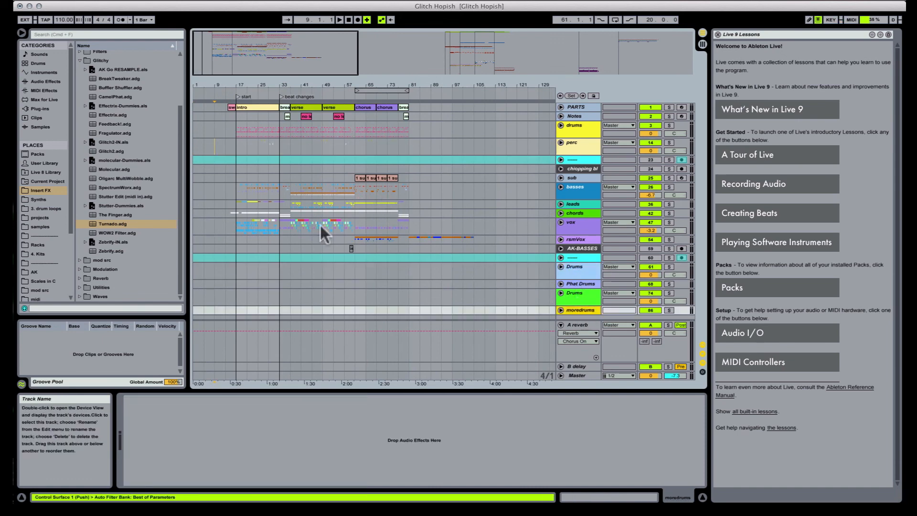
{"action": "left_click", "coordinate": [225, 112]}
{"action": "key", "text": "space"}
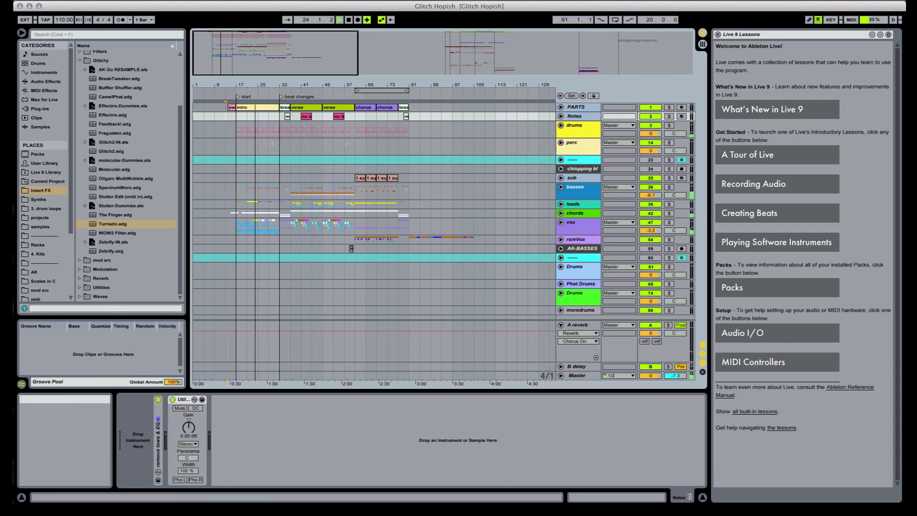
Step: Route the Soundflower (2ch) output to Komplete Audio 6
{"action": "left_click", "coordinate": [594, 1]}
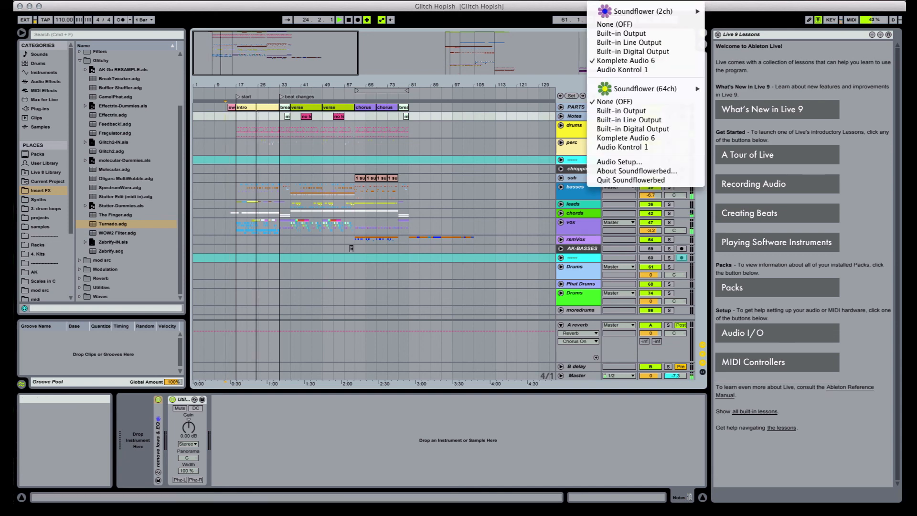
{"action": "left_click", "coordinate": [603, 61]}
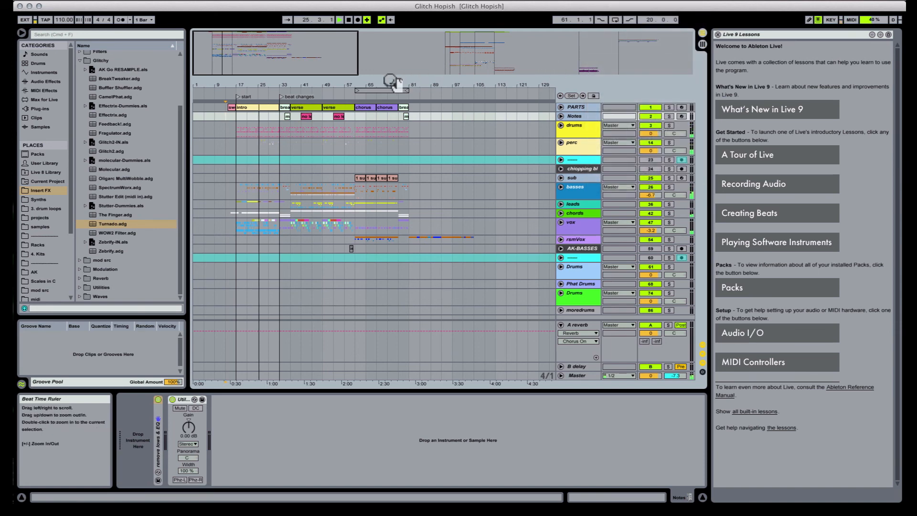
Step: Unfold the Notes track and follow its notes through the break into the verse during playback
{"action": "left_click", "coordinate": [561, 116]}
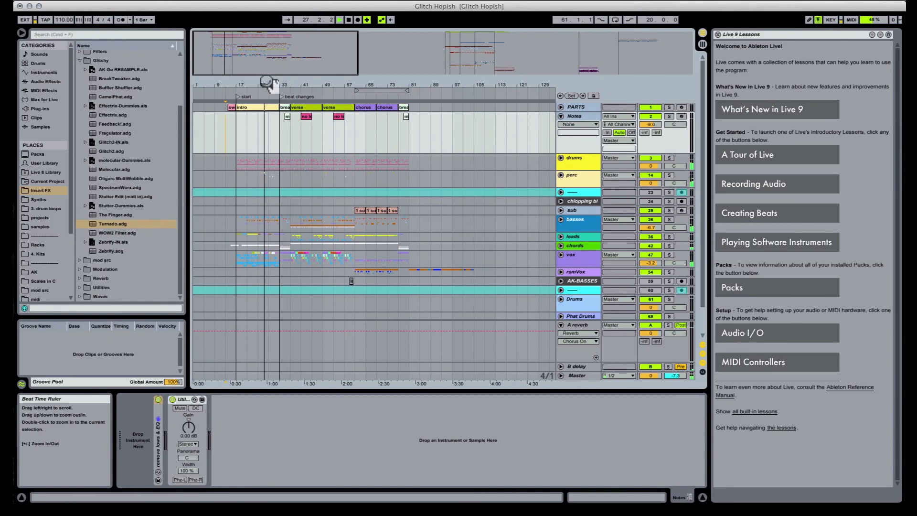
{"action": "left_click_drag", "start_coordinate": [272, 84], "coordinate": [273, 121]}
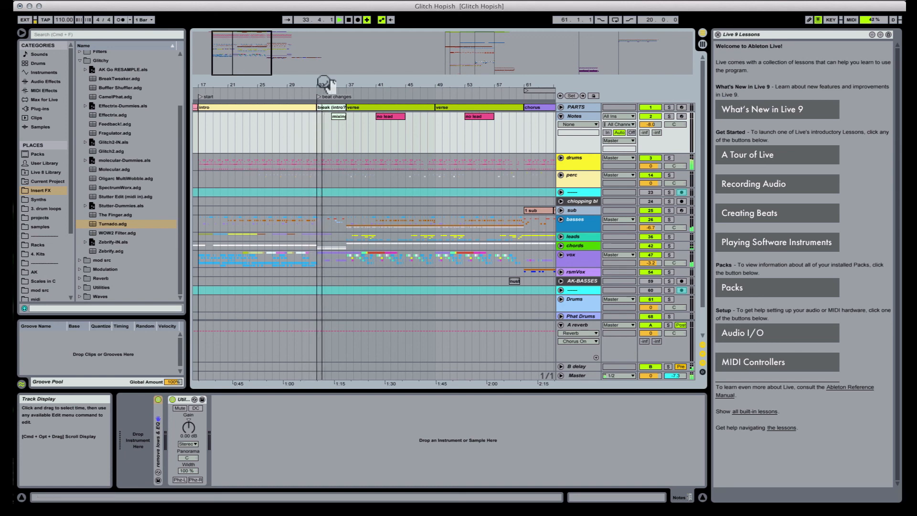
{"action": "left_click_drag", "start_coordinate": [340, 85], "coordinate": [321, 107]}
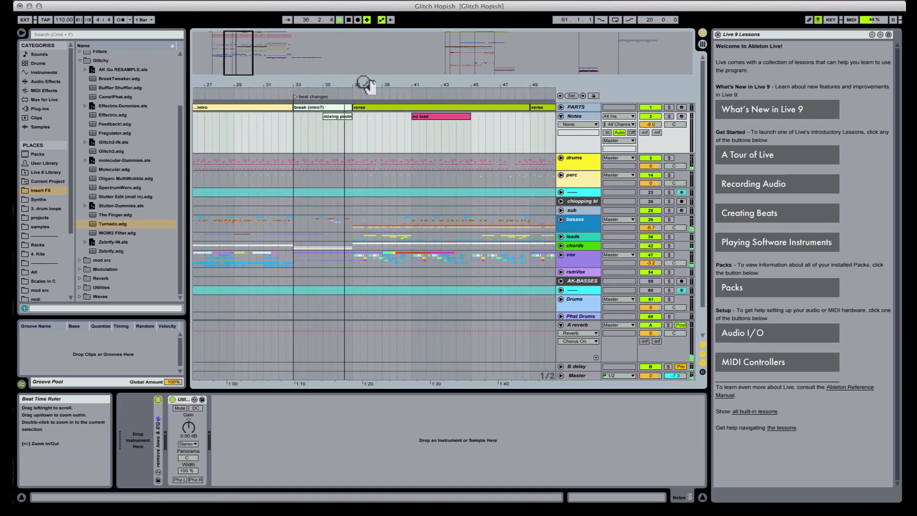
{"action": "left_click_drag", "start_coordinate": [362, 85], "coordinate": [276, 82]}
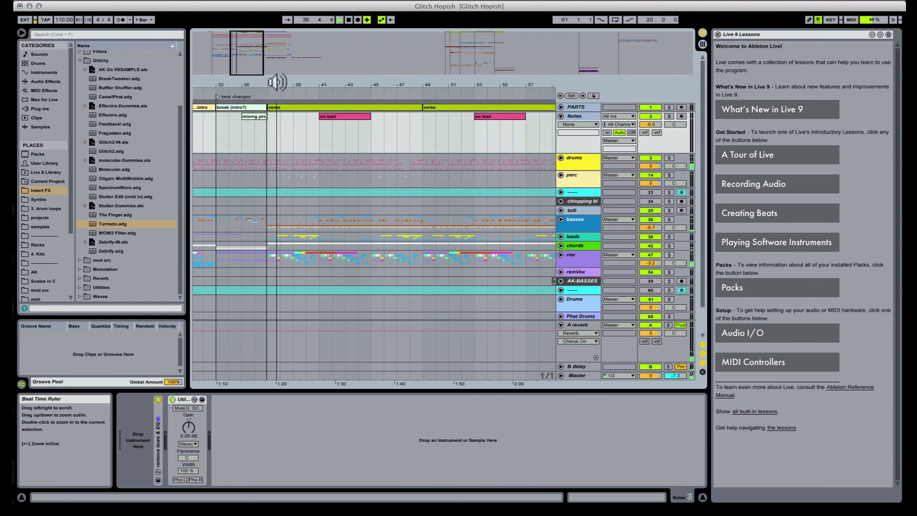
Step: Add a "too much" note clip over bars 47 to 49 of the Notes track and delete both "no lead" clips
{"action": "left_click", "coordinate": [336, 116]}
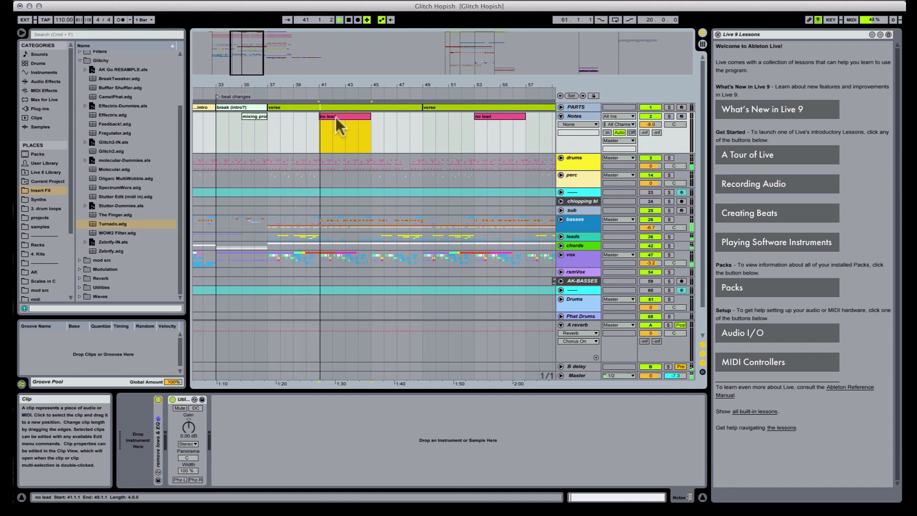
{"action": "left_click_drag", "start_coordinate": [351, 86], "coordinate": [309, 80]}
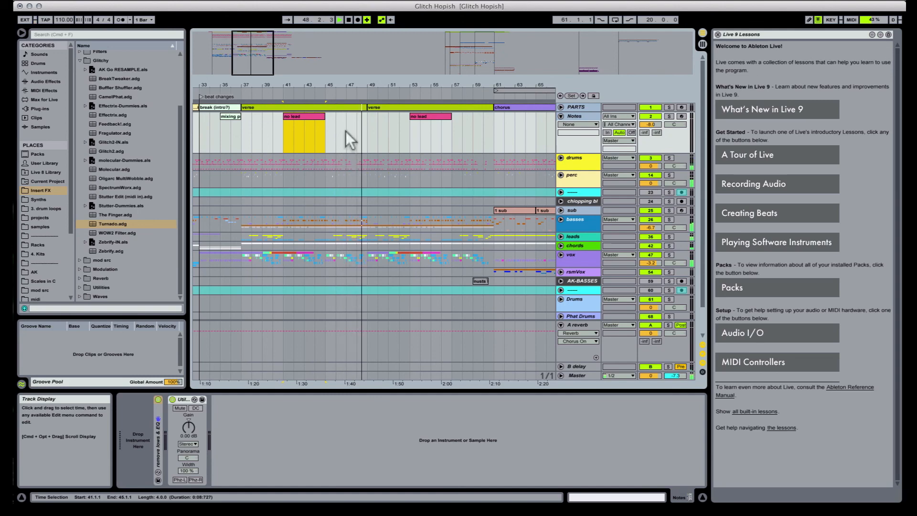
{"action": "left_click_drag", "start_coordinate": [347, 131], "coordinate": [365, 131]}
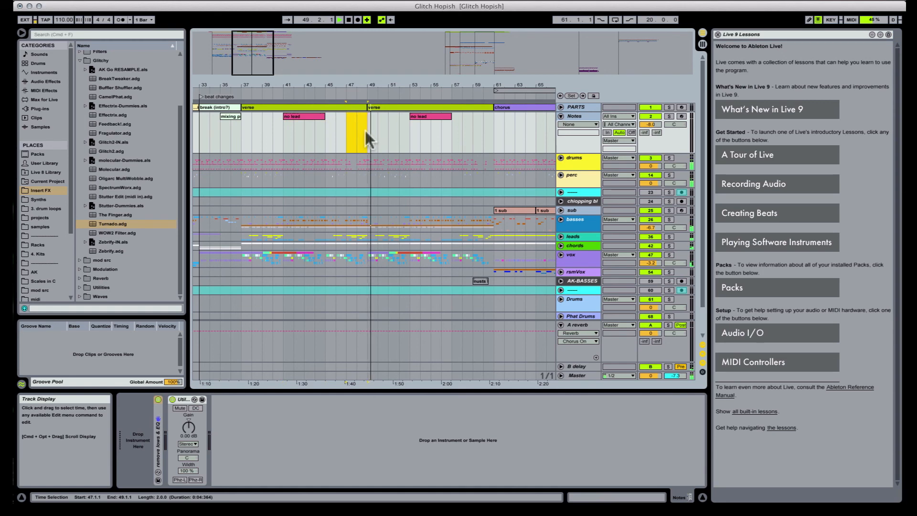
{"action": "type", "text": "too mic"}
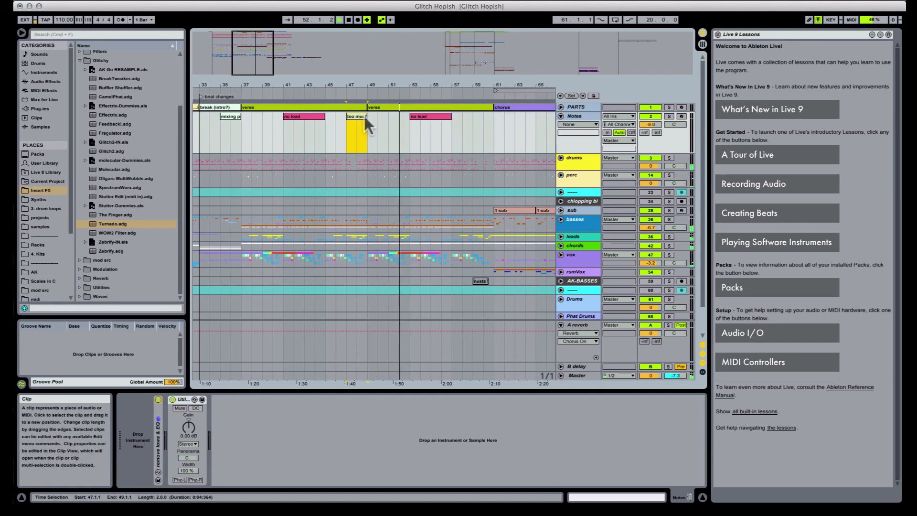
{"action": "left_click_drag", "start_coordinate": [302, 114], "coordinate": [426, 116]}
{"action": "key", "text": "Delete"}
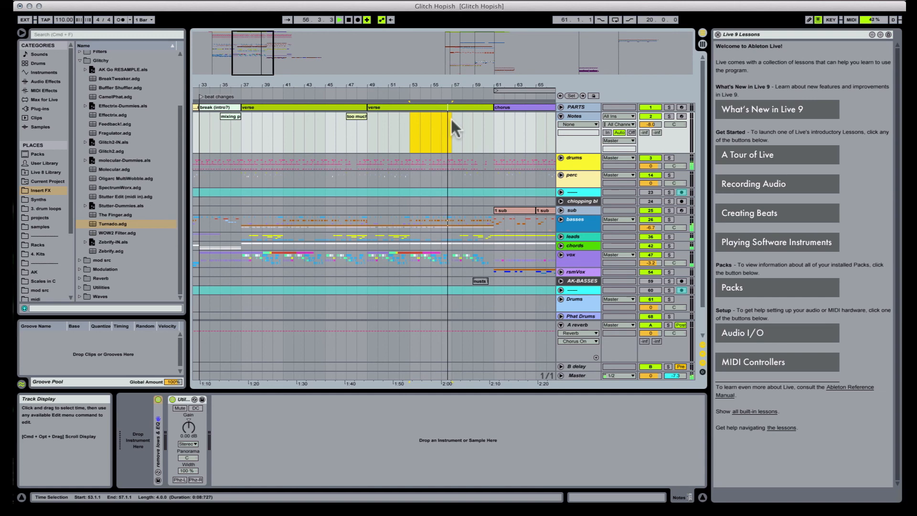
Step: Add a note clip named "riser?" over bars 57 to 61 of the Notes track
{"action": "left_click_drag", "start_coordinate": [451, 117], "coordinate": [488, 119]}
{"action": "key", "text": "super+shift+m"}
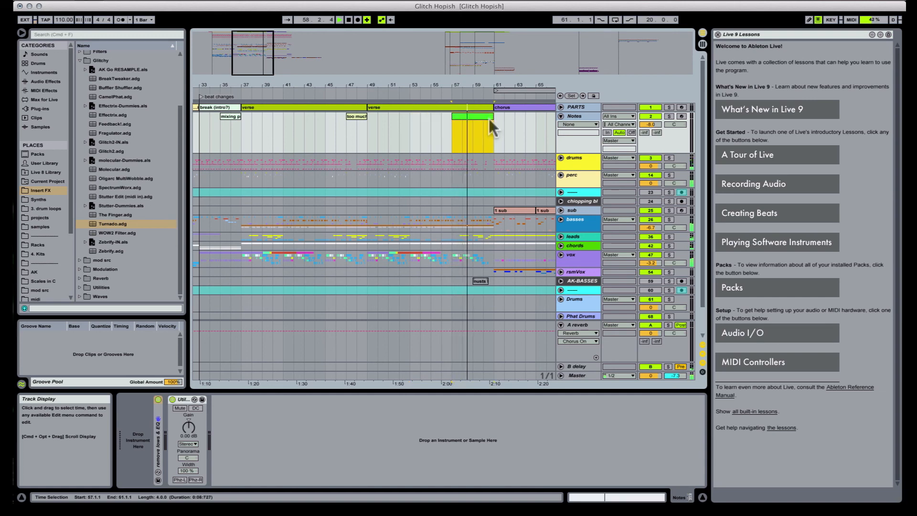
{"action": "key", "text": "super+r"}
{"action": "type", "text": "riser?"}
{"action": "key", "text": "Return"}
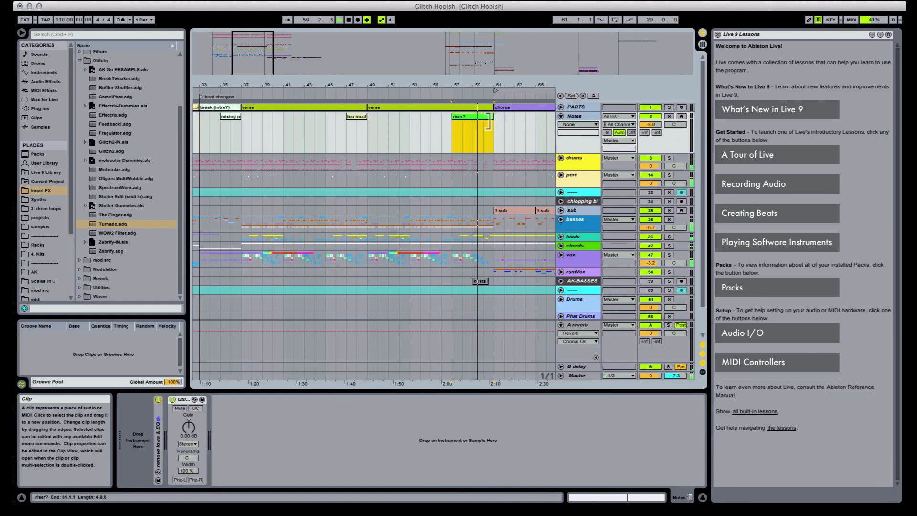
Step: Listen on through the chorus, replay briefly from the "start" locator, and stop playback
{"action": "left_click_drag", "start_coordinate": [501, 84], "coordinate": [368, 91]}
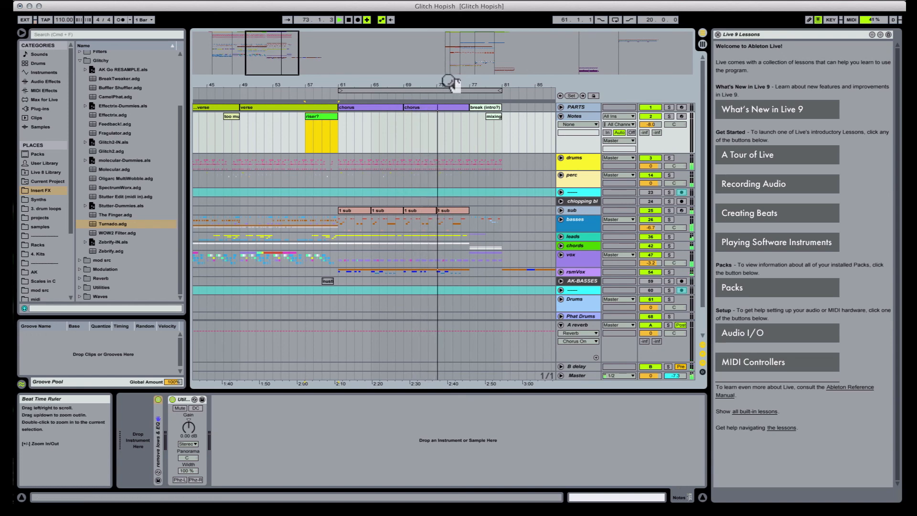
{"action": "left_click_drag", "start_coordinate": [453, 82], "coordinate": [167, 96]}
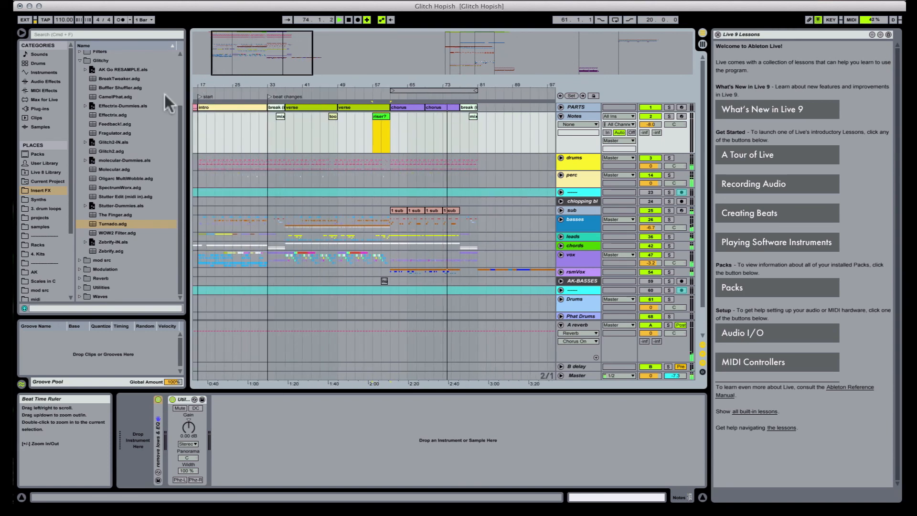
{"action": "double_click", "coordinate": [200, 96]}
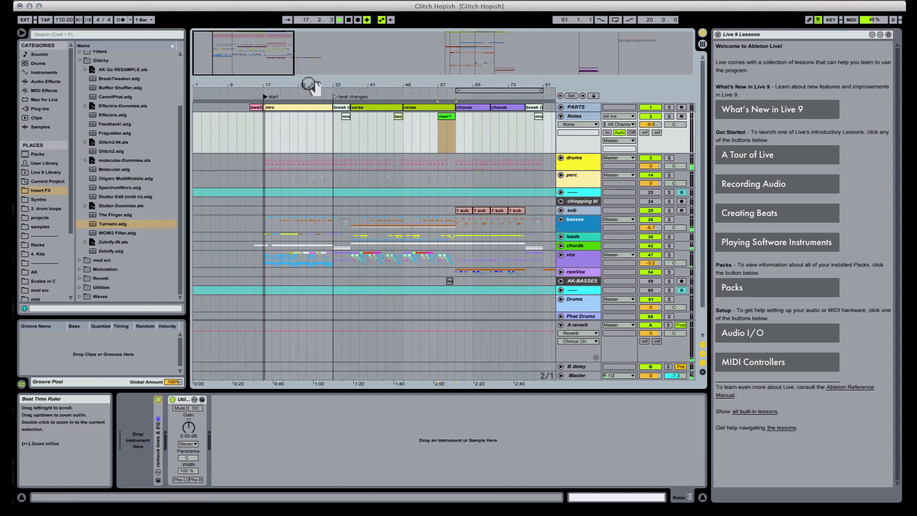
{"action": "left_click_drag", "start_coordinate": [317, 81], "coordinate": [271, 67]}
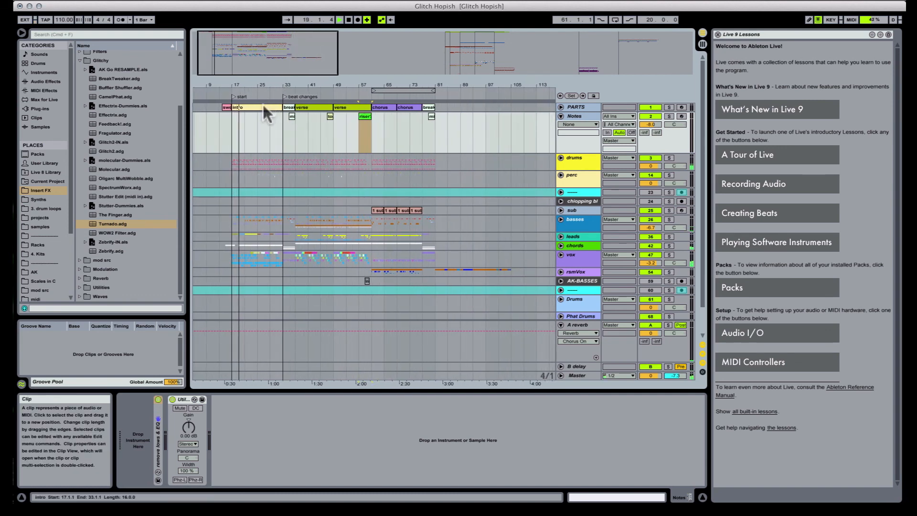
{"action": "key", "text": "space"}
Step: Duplicate the time of the break section after the choruses, bars 77 to 81, across the arrangement
{"action": "left_click", "coordinate": [251, 106]}
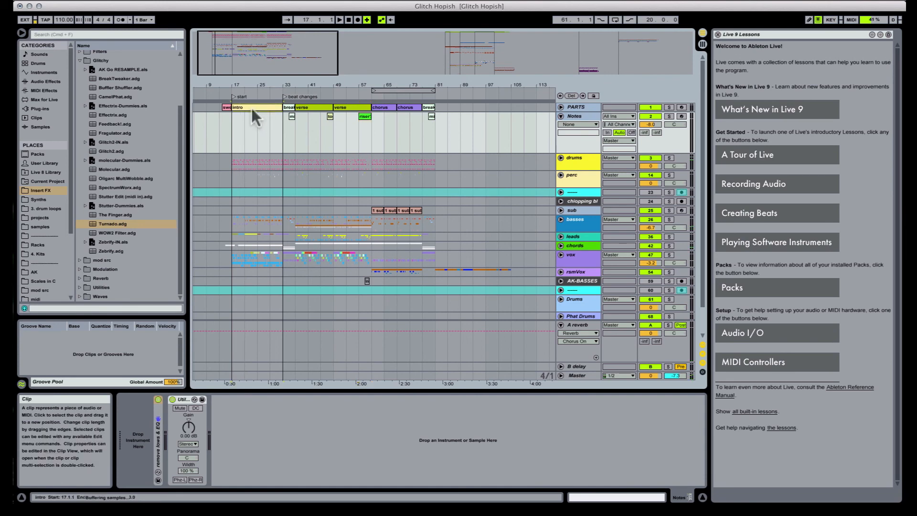
{"action": "left_click", "coordinate": [428, 107]}
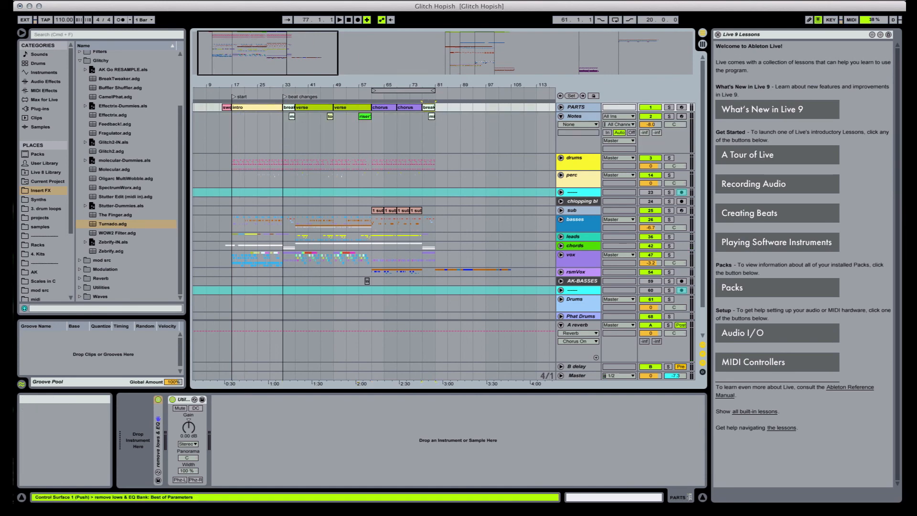
{"action": "left_click", "coordinate": [64, 1]}
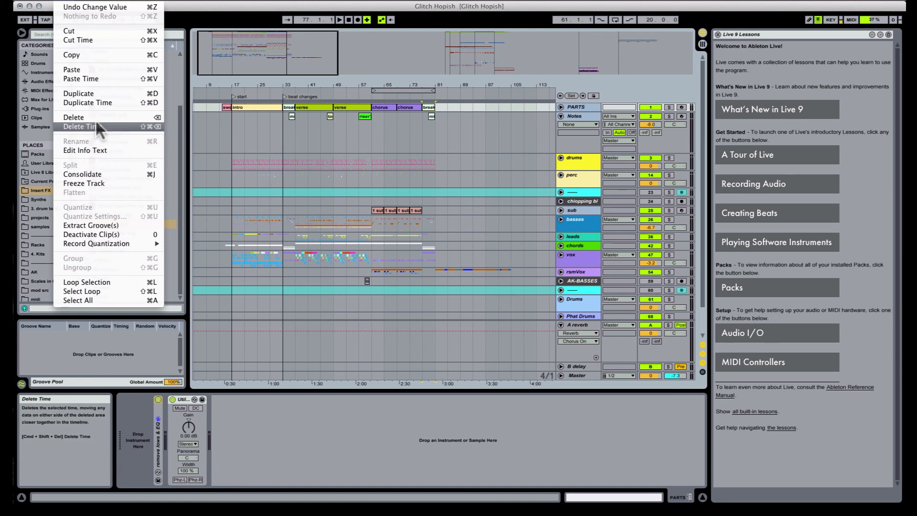
{"action": "left_click", "coordinate": [341, 118]}
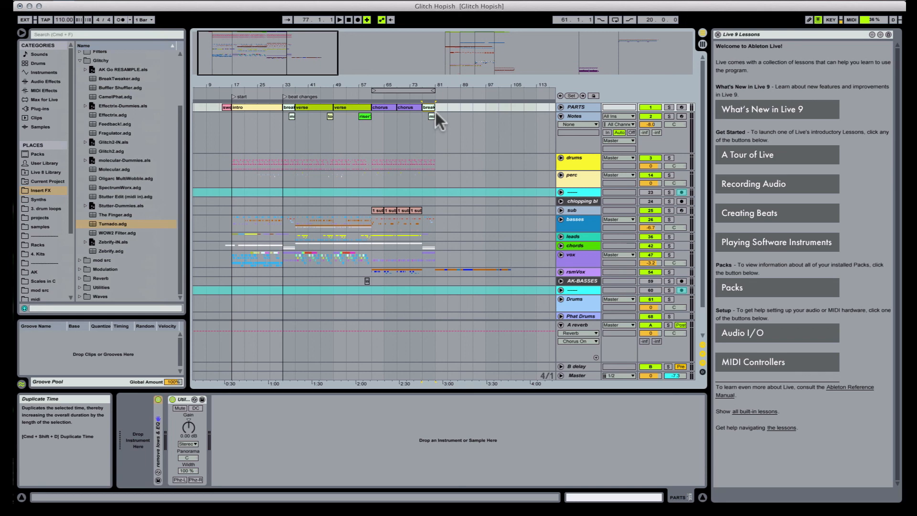
{"action": "key", "text": "super+shift+d"}
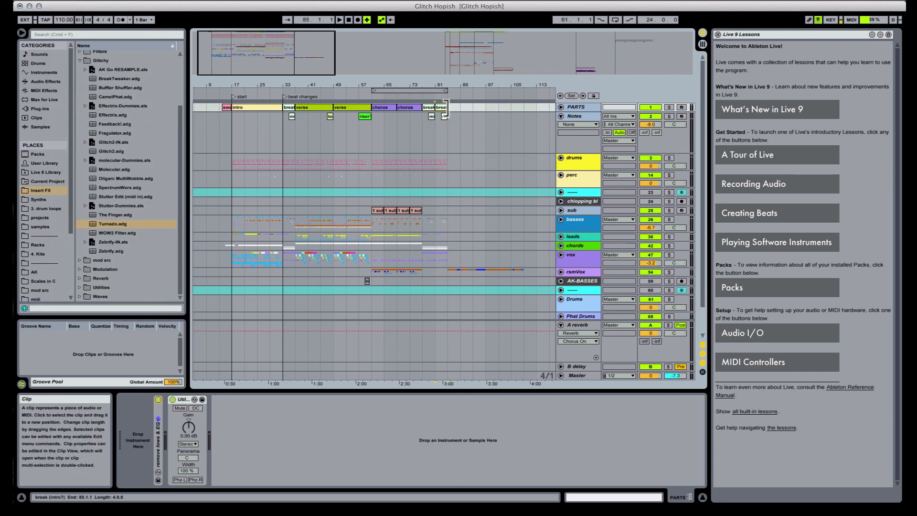
Step: Add a clip named "maybe intro again?" over bars 85 to 97 of the PARTS track
{"action": "left_click_drag", "start_coordinate": [448, 107], "coordinate": [486, 105]}
{"action": "key", "text": "super+shift+m"}
{"action": "key", "text": "super+r"}
{"action": "type", "text": "m"}
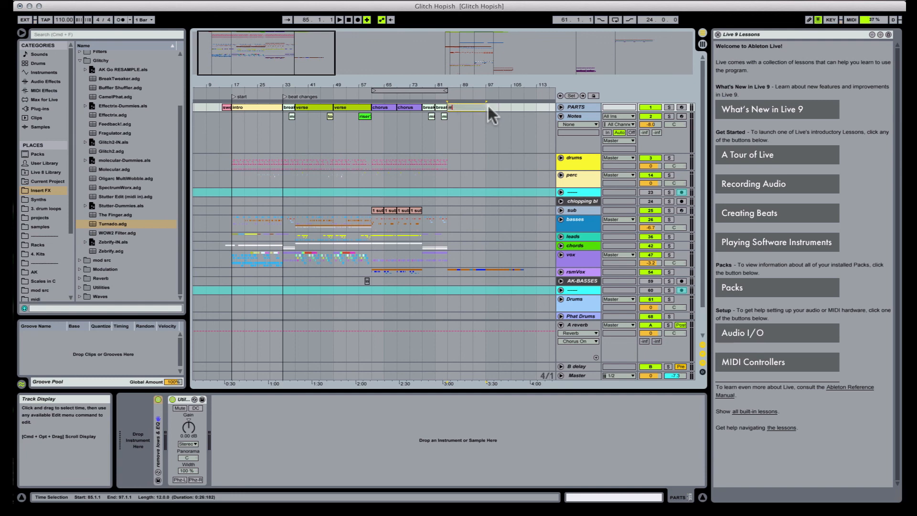
{"action": "type", "text": "aybe intro again?"}
{"action": "key", "text": "Return"}
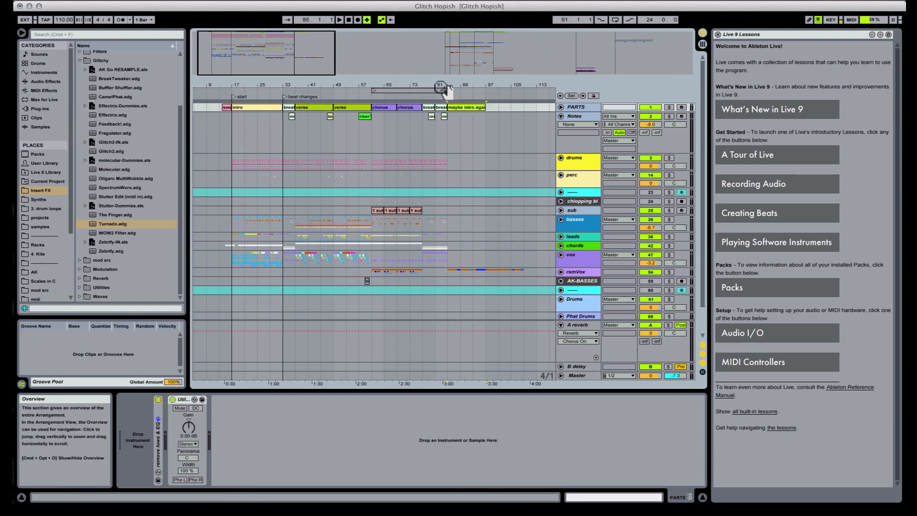
Step: Consolidate the two break clips after the choruses on the PARTS track and replace "(intro?)" in the clip's name with quotation marks
{"action": "left_click_drag", "start_coordinate": [441, 86], "coordinate": [441, 101]}
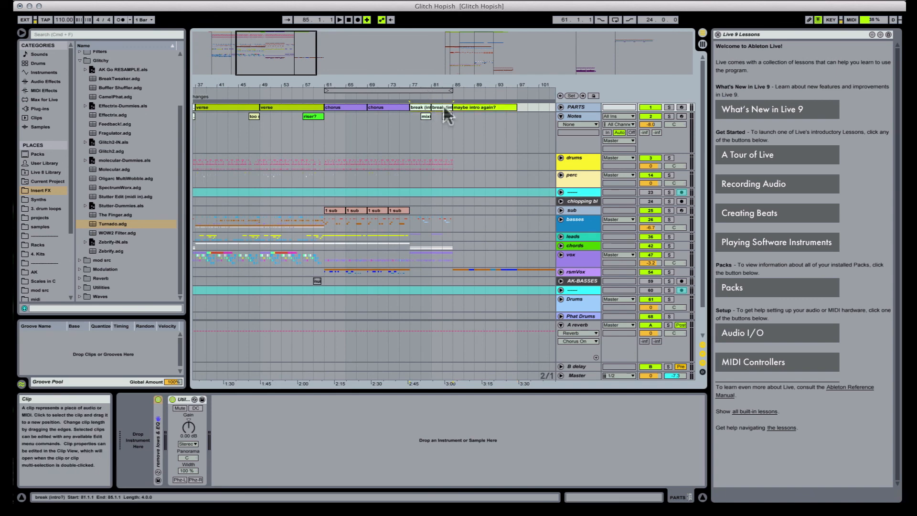
{"action": "key", "text": "super+j"}
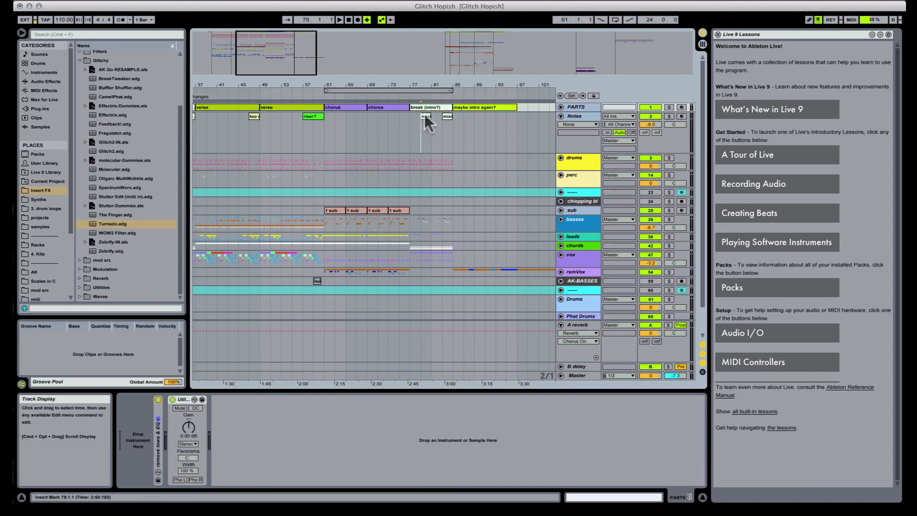
{"action": "left_click", "coordinate": [410, 119]}
{"action": "left_click", "coordinate": [457, 119], "text": "shift"}
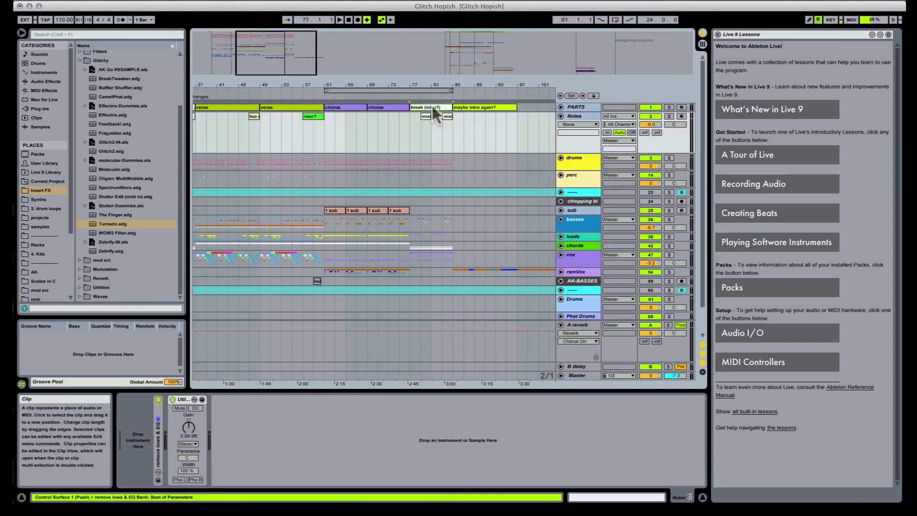
{"action": "left_click", "coordinate": [434, 108]}
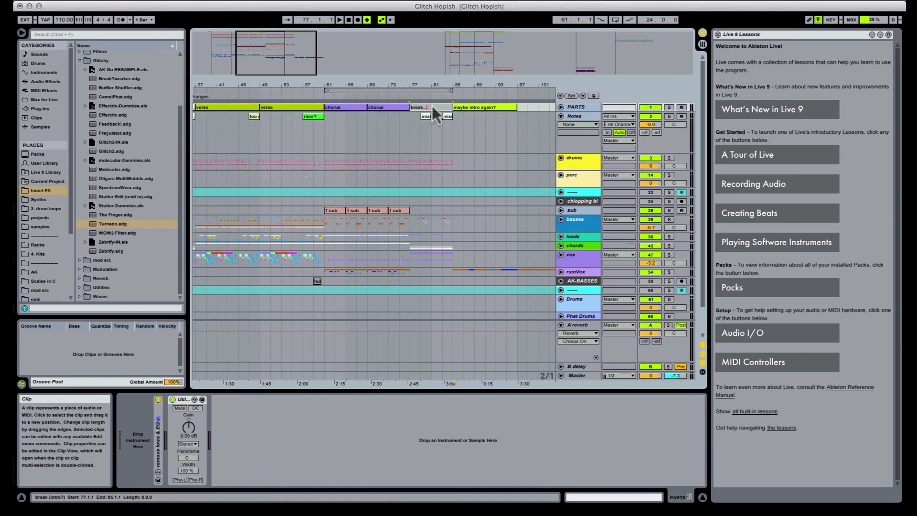
{"action": "type", "text": "\""}
Step: Consolidate the two "mixing problems" notes over bars 77 to 85 of the Notes track and rename the clip "loses energy"
{"action": "left_click_drag", "start_coordinate": [422, 120], "coordinate": [455, 121]}
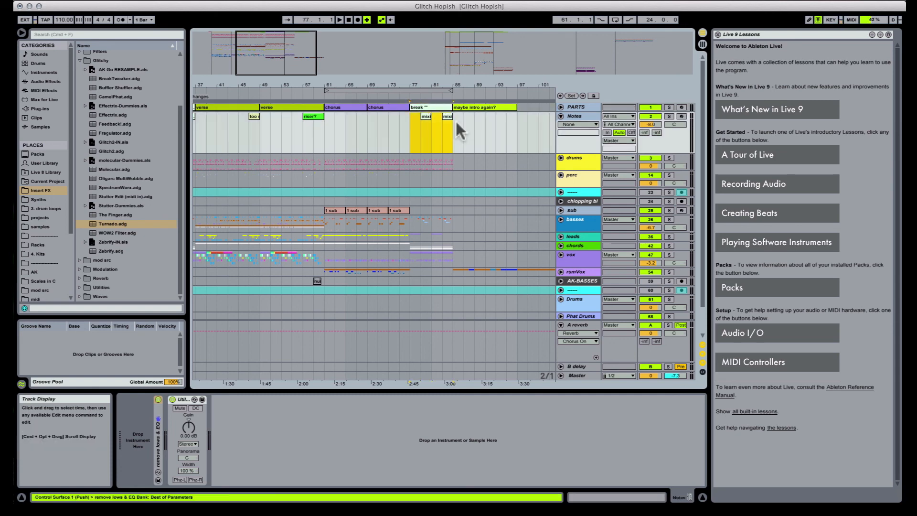
{"action": "key", "text": "super+j"}
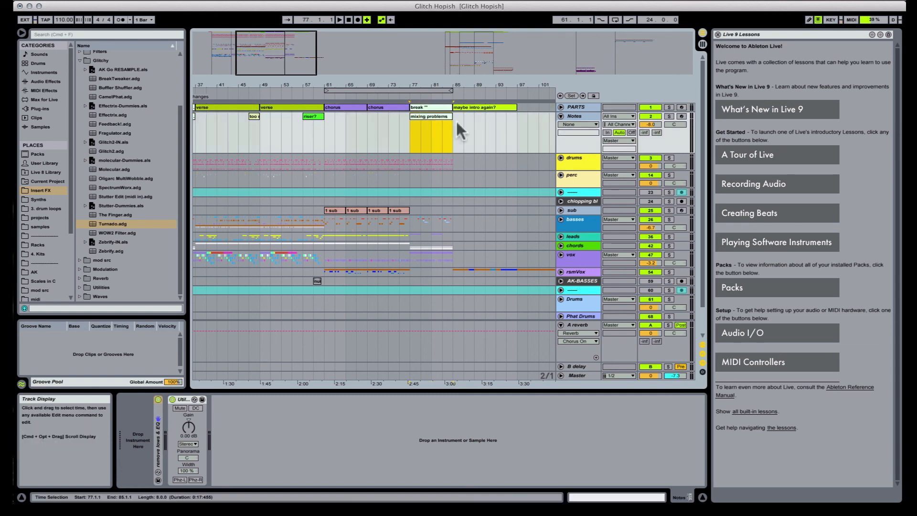
{"action": "key", "text": "super+r"}
{"action": "type", "text": "mak"}
{"action": "type", "text": "e"}
{"action": "type", "text": " it dif"}
{"action": "key", "text": "BackSpace"}
{"action": "key", "text": "BackSpace"}
{"action": "key", "text": "BackSpace"}
{"action": "key", "text": "BackSpace"}
{"action": "key", "text": "BackSpace"}
{"action": "key", "text": "BackSpace"}
{"action": "key", "text": "BackSpace"}
{"action": "key", "text": "BackSpace"}
{"action": "key", "text": "BackSpace"}
{"action": "key", "text": "BackSpace"}
{"action": "key", "text": "BackSpace"}
{"action": "type", "text": "loses energy"}
{"action": "key", "text": "Return"}
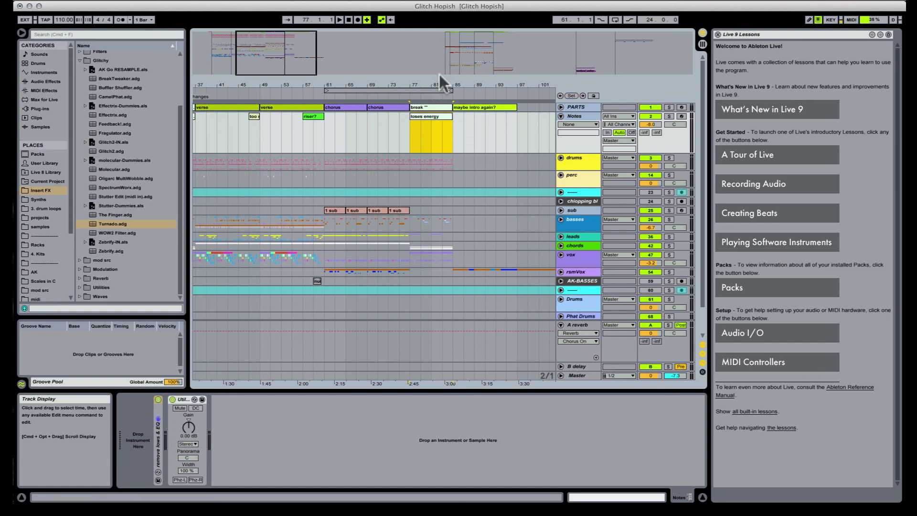
Step: Add a clip named "build?" over bars 97 to 113 of the PARTS track
{"action": "left_click_drag", "start_coordinate": [390, 85], "coordinate": [390, 119]}
{"action": "left_click_drag", "start_coordinate": [313, 84], "coordinate": [389, 108]}
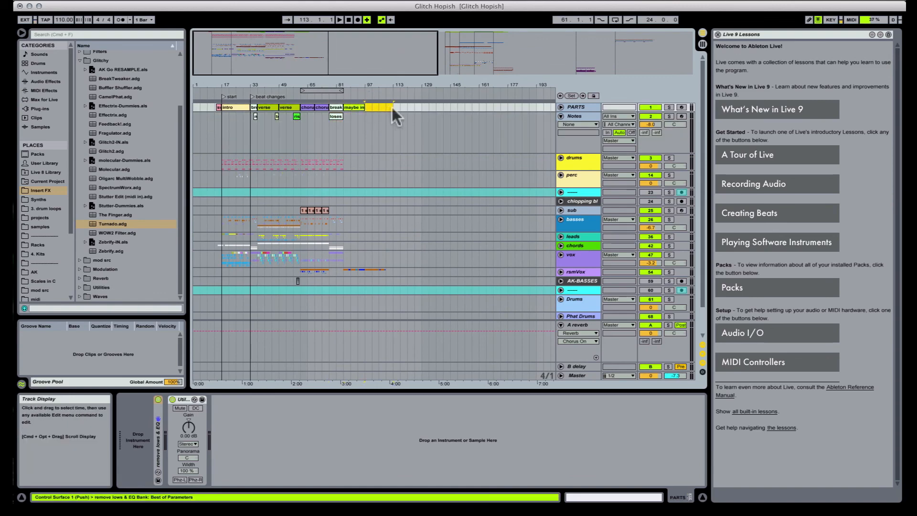
{"action": "key", "text": "super+r"}
{"action": "type", "text": "b"}
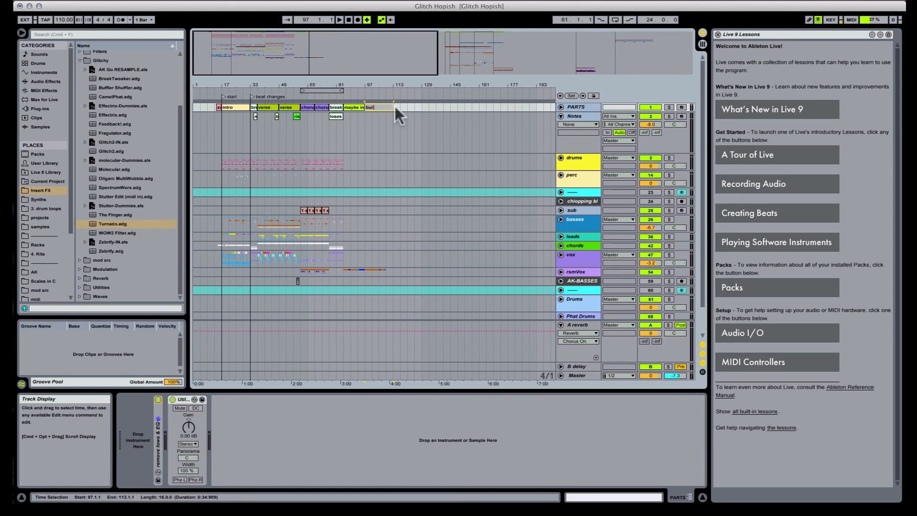
Step: Add a "drop" clip over bars 113 to 137 of the PARTS track and rename it "drop (chorus)"
{"action": "left_click_drag", "start_coordinate": [394, 107], "coordinate": [435, 107]}
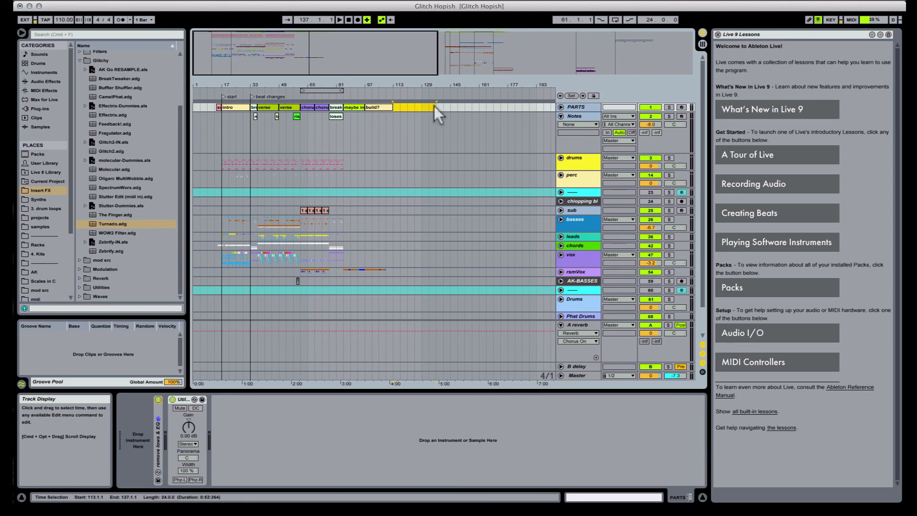
{"action": "type", "text": "drop"}
{"action": "key", "text": "Return"}
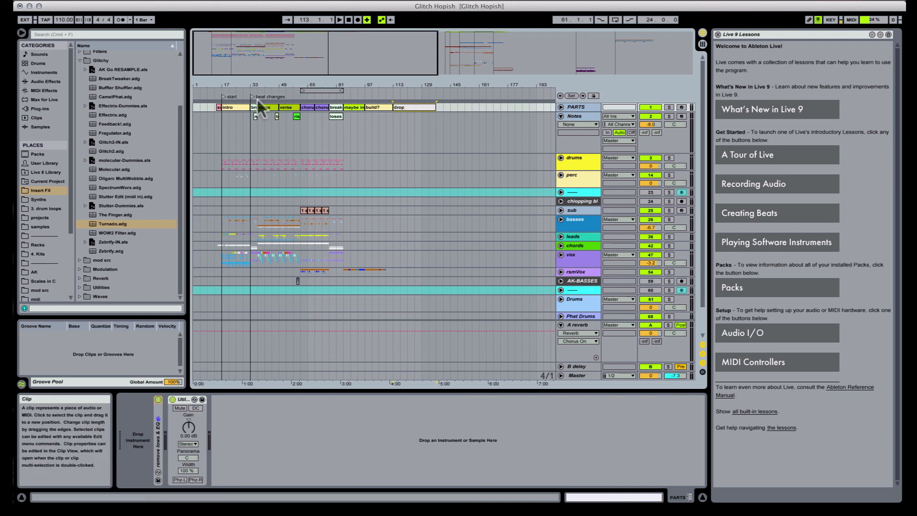
{"action": "left_click", "coordinate": [309, 107]}
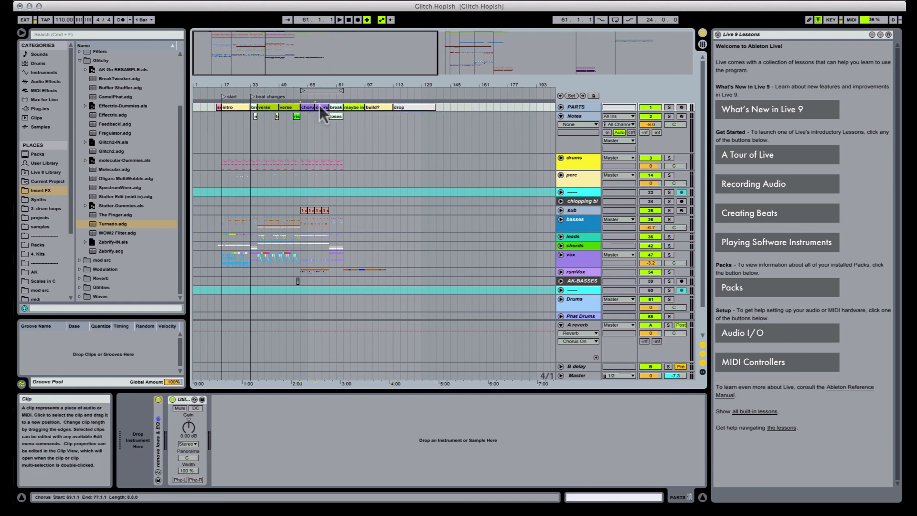
{"action": "left_click", "coordinate": [417, 105]}
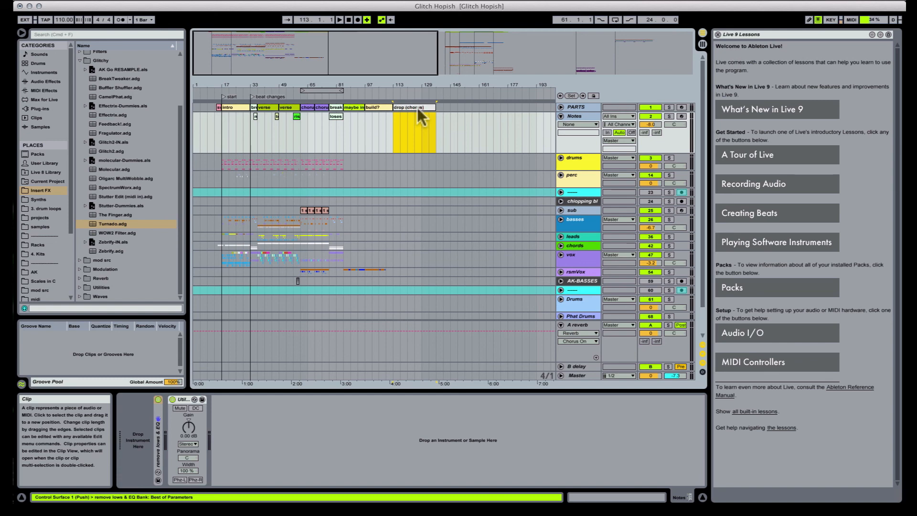
Step: Compare the "drop (chorus)" clip with the earlier choruses and extend its end to bar 145
{"action": "left_click_drag", "start_coordinate": [405, 86], "coordinate": [406, 96]}
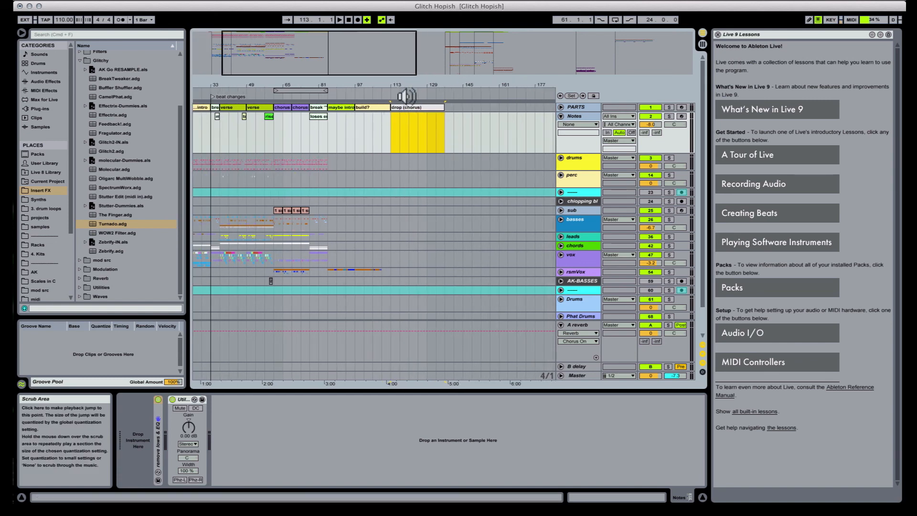
{"action": "left_click", "coordinate": [279, 105]}
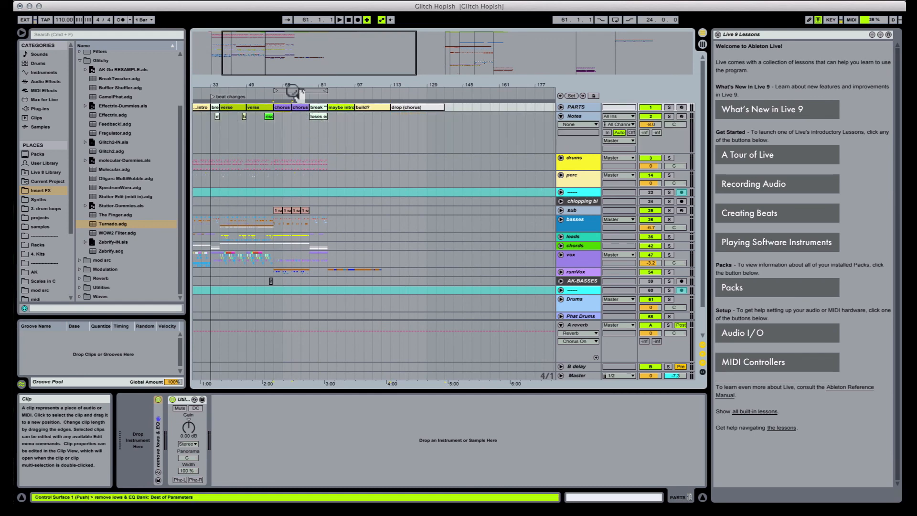
{"action": "left_click", "coordinate": [437, 104]}
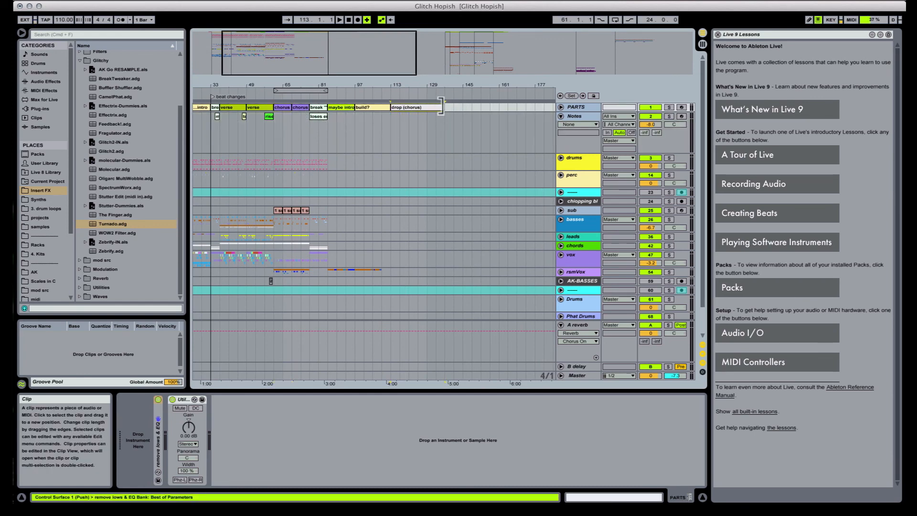
{"action": "left_click_drag", "start_coordinate": [441, 105], "coordinate": [462, 107]}
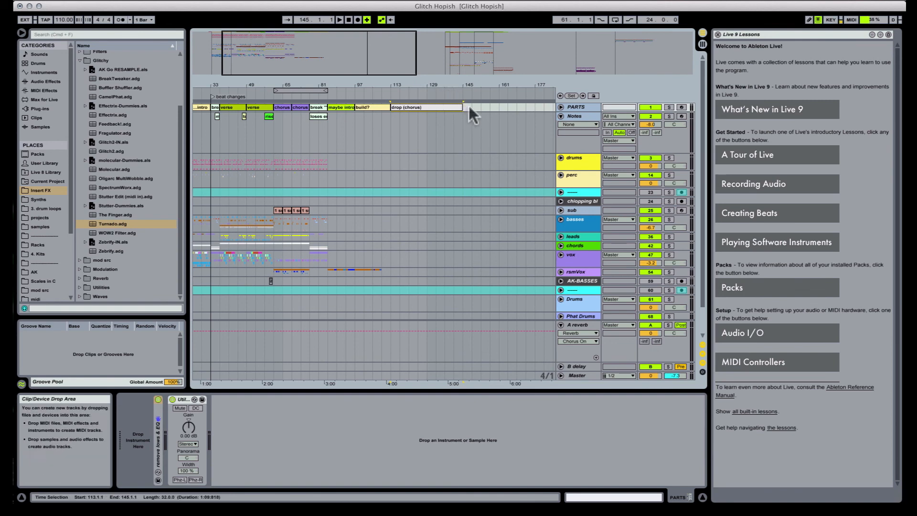
Step: Add a clip named "break/outro" over bars 145 to 173 of the PARTS track
{"action": "left_click_drag", "start_coordinate": [468, 107], "coordinate": [522, 104]}
{"action": "key", "text": "shift+super+m"}
{"action": "key", "text": "super+r"}
{"action": "type", "text": "bre"}
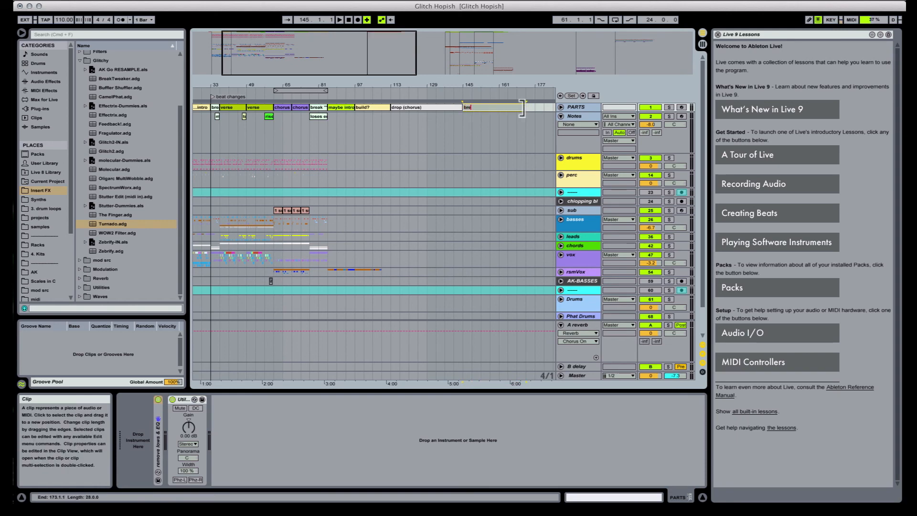
{"action": "type", "text": "ak/outro"}
{"action": "key", "text": "Return"}
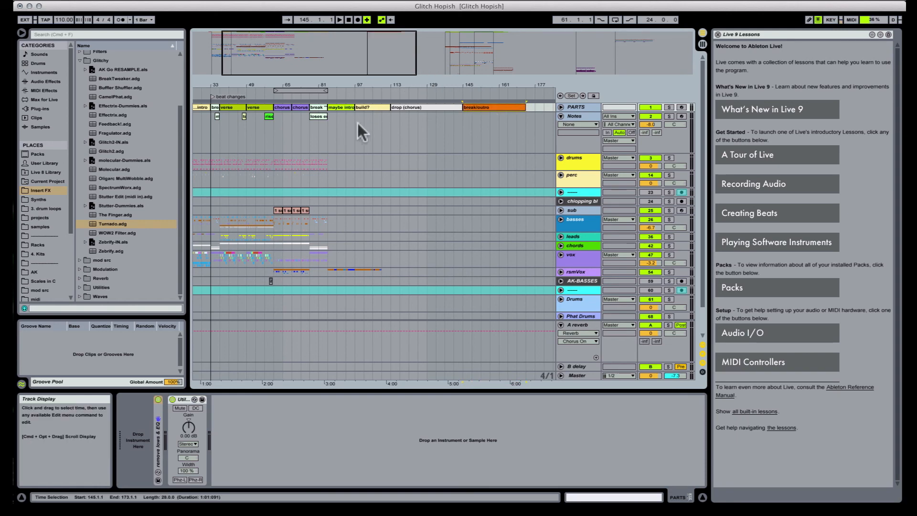
Step: Add a clip named "TO DO" over bars 85 to 173 of the Notes track and colour it red
{"action": "left_click_drag", "start_coordinate": [356, 121], "coordinate": [524, 120]}
{"action": "key", "text": "super+shift+m"}
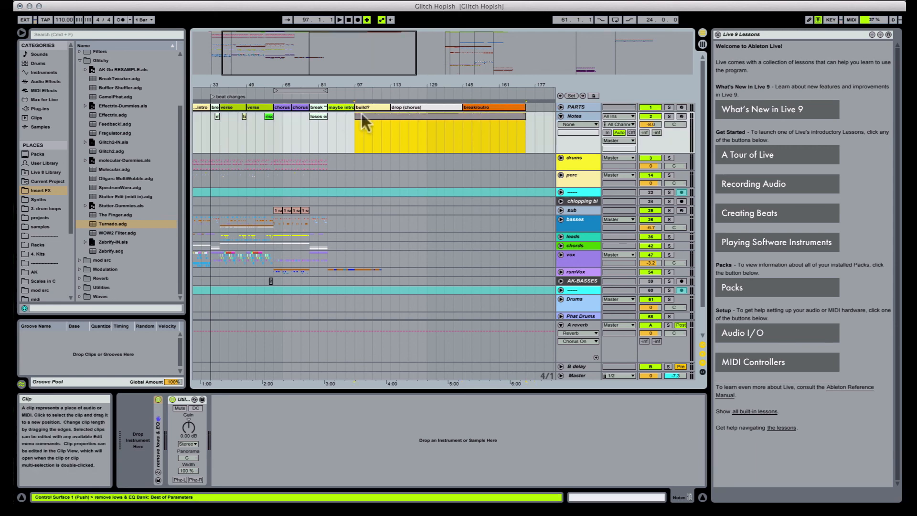
{"action": "left_click_drag", "start_coordinate": [355, 116], "coordinate": [331, 118]}
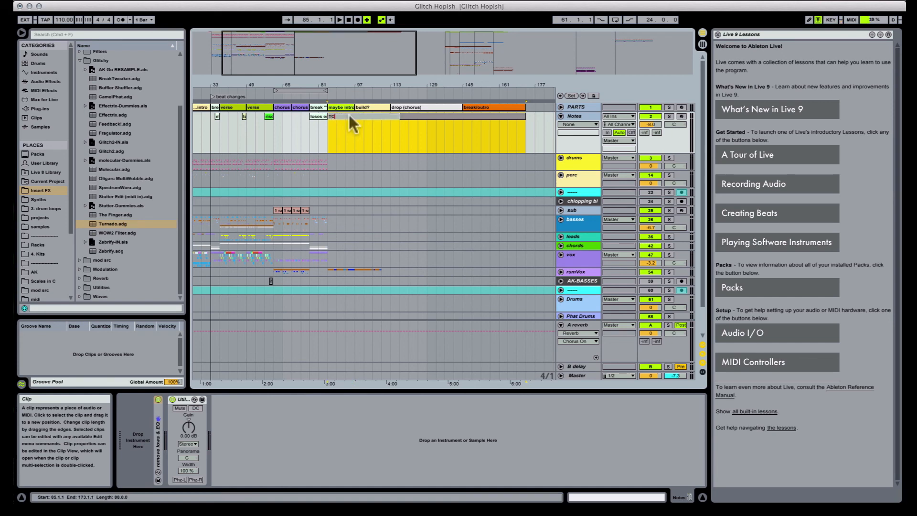
{"action": "right_click", "coordinate": [348, 116]}
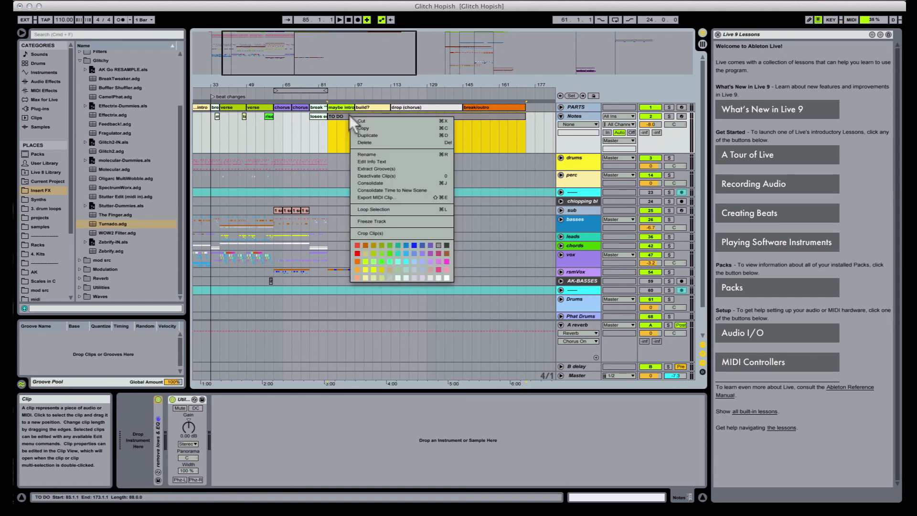
{"action": "left_click", "coordinate": [354, 251]}
Step: Select bars 14 to 173 of the PARTS track to check the planned song's total duration
{"action": "left_click", "coordinate": [489, 105]}
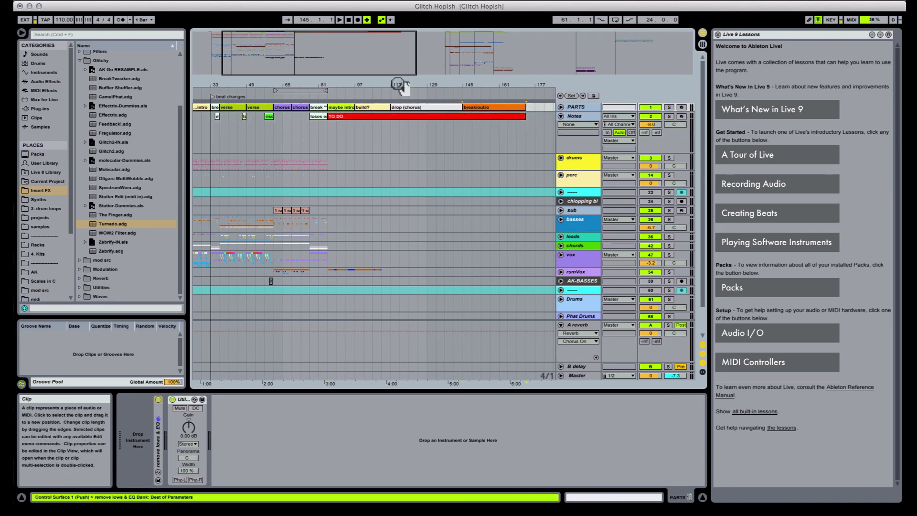
{"action": "left_click_drag", "start_coordinate": [403, 85], "coordinate": [403, 67]}
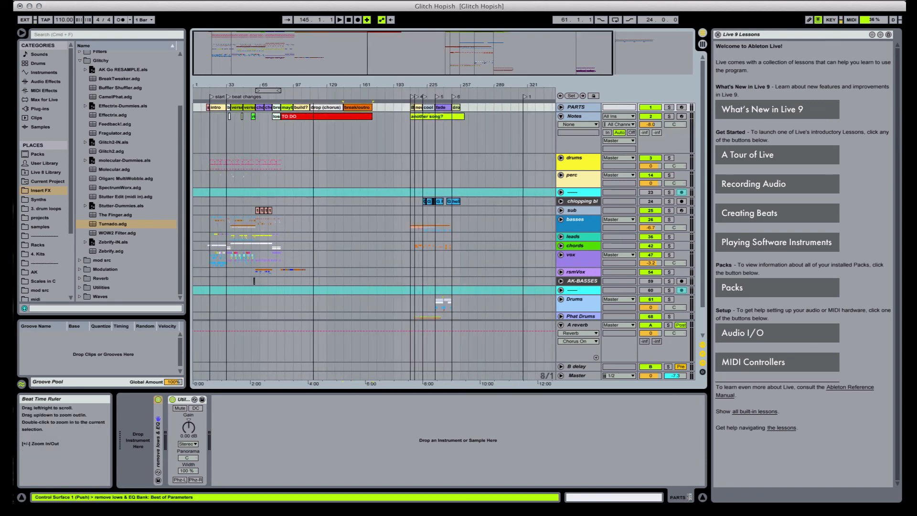
{"action": "left_click", "coordinate": [208, 107], "text": "shift"}
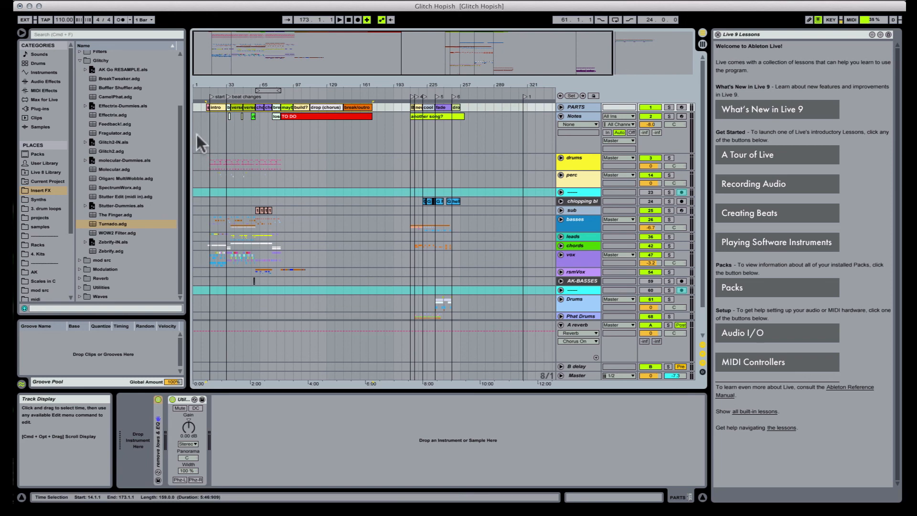
Step: Rename the red Notes clip "TO DO (maybe too long)" and fold the Notes track
{"action": "left_click_drag", "start_coordinate": [240, 84], "coordinate": [293, 94]}
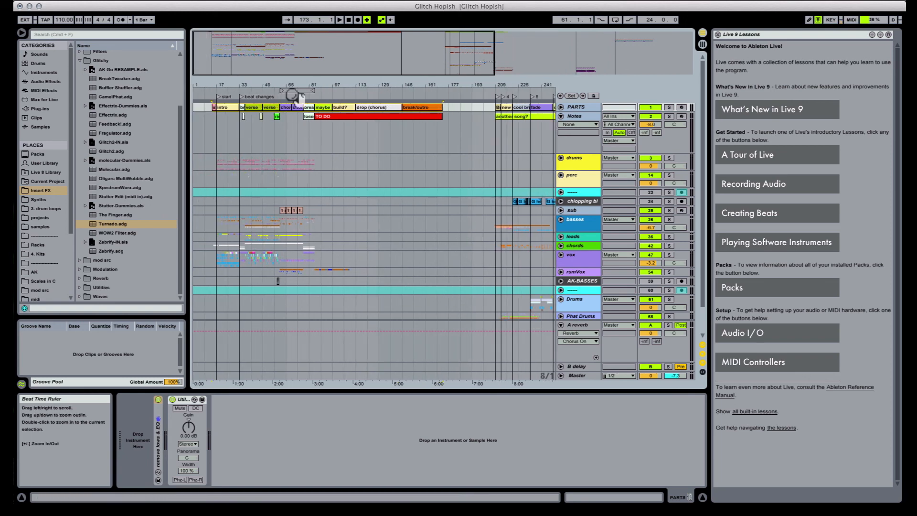
{"action": "left_click", "coordinate": [352, 113]}
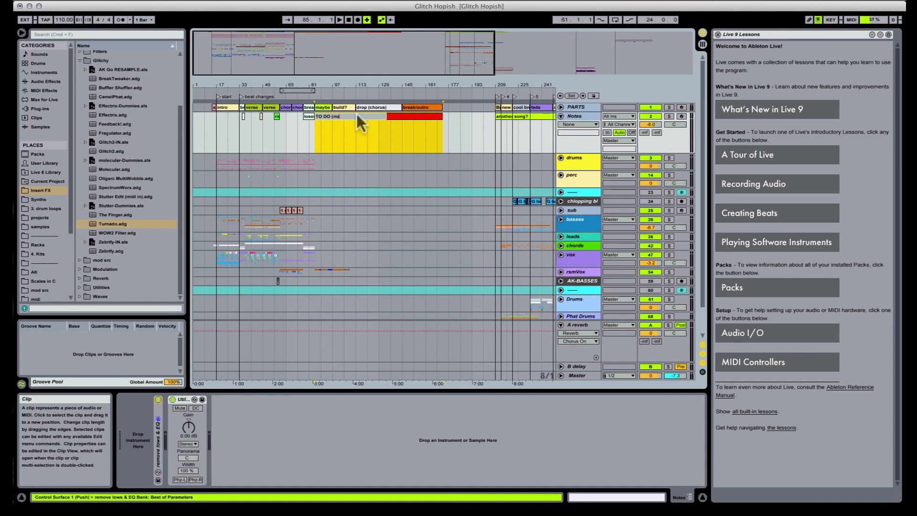
{"action": "type", "text": "long)"}
{"action": "key", "text": "Return"}
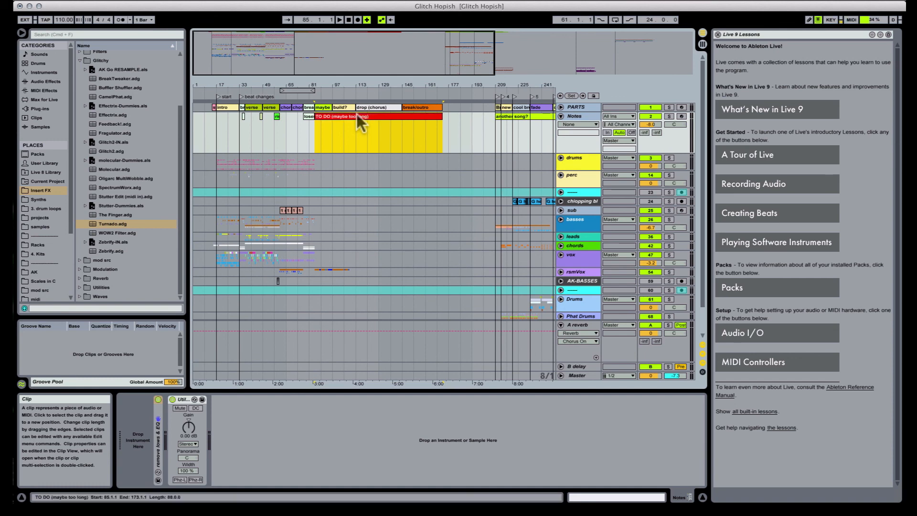
{"action": "left_click_drag", "start_coordinate": [367, 88], "coordinate": [321, 86]}
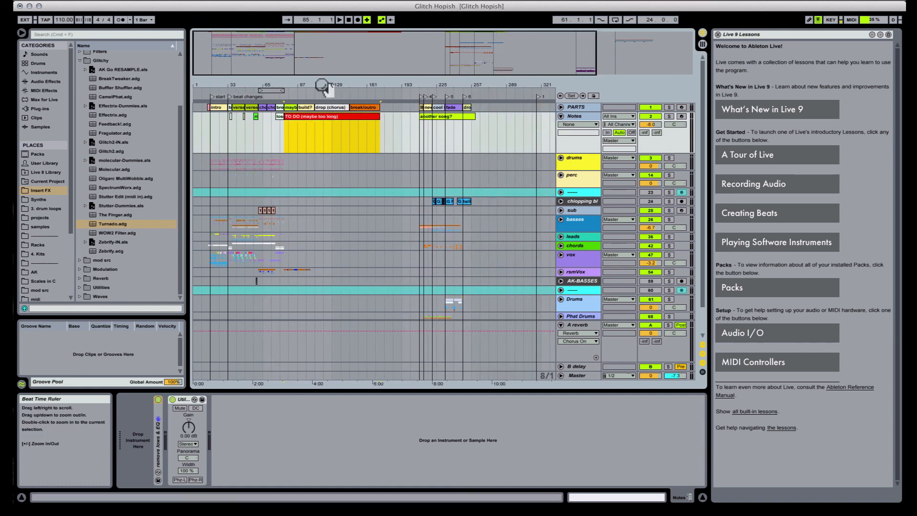
{"action": "left_click", "coordinate": [561, 117]}
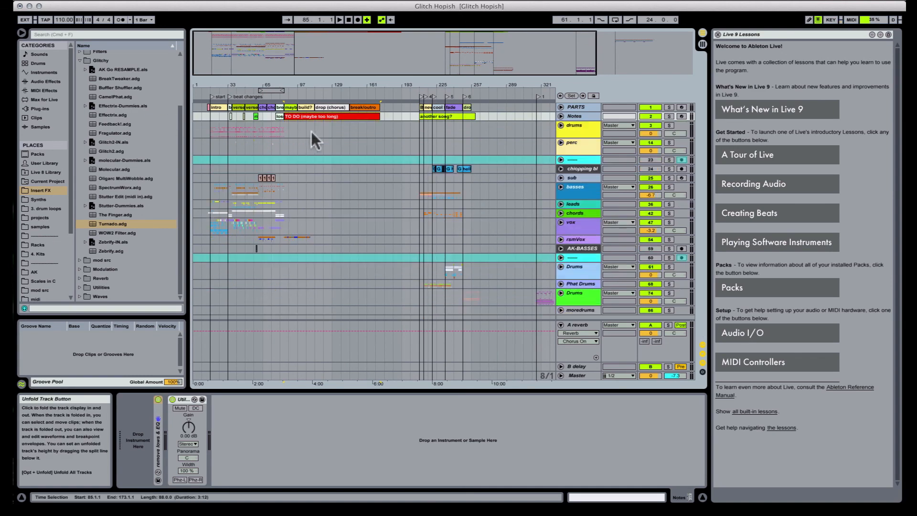
Step: Insert empty time at bar 193, ahead of the "another song?" section, and save the set
{"action": "left_click", "coordinate": [402, 115]}
{"action": "key", "text": "super+i"}
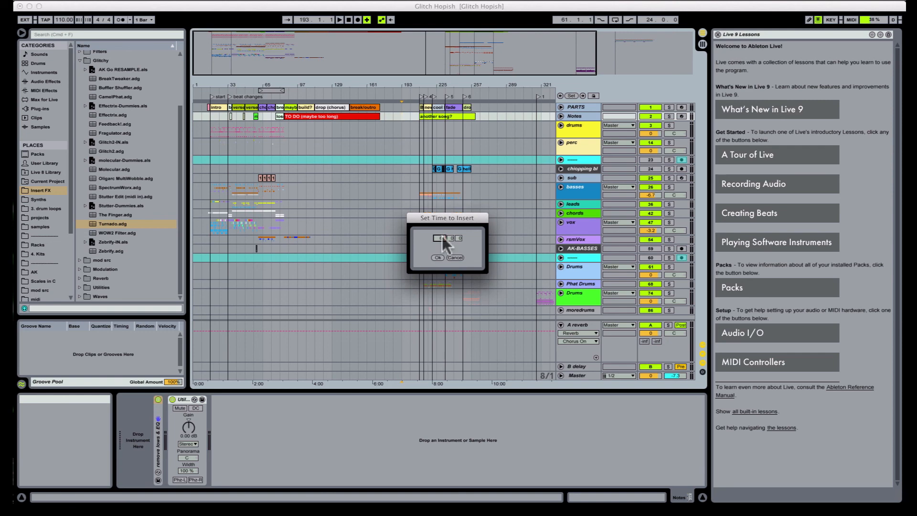
{"action": "left_click", "coordinate": [437, 257]}
{"action": "key", "text": "Return"}
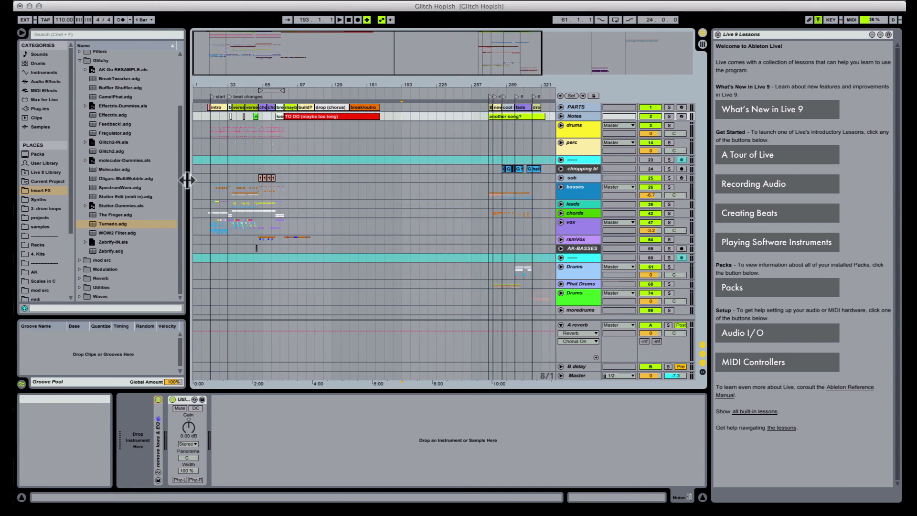
{"action": "key", "text": "super+s"}
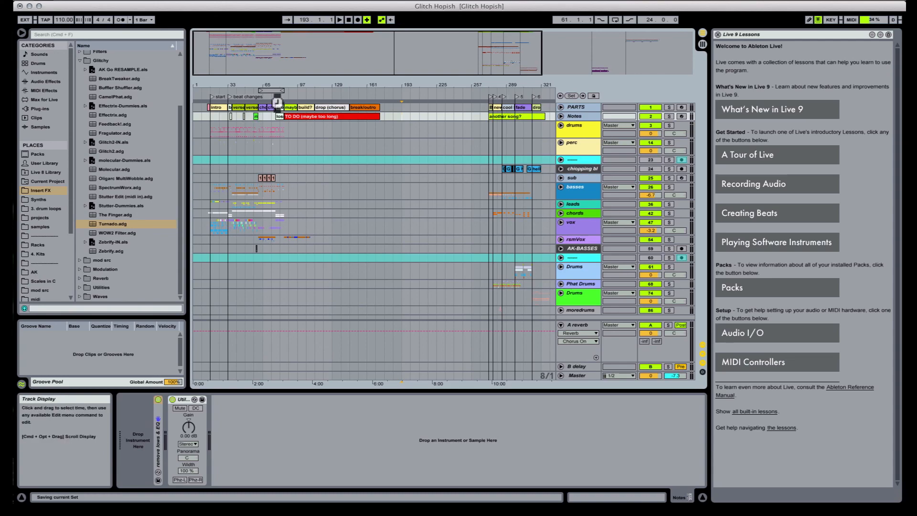